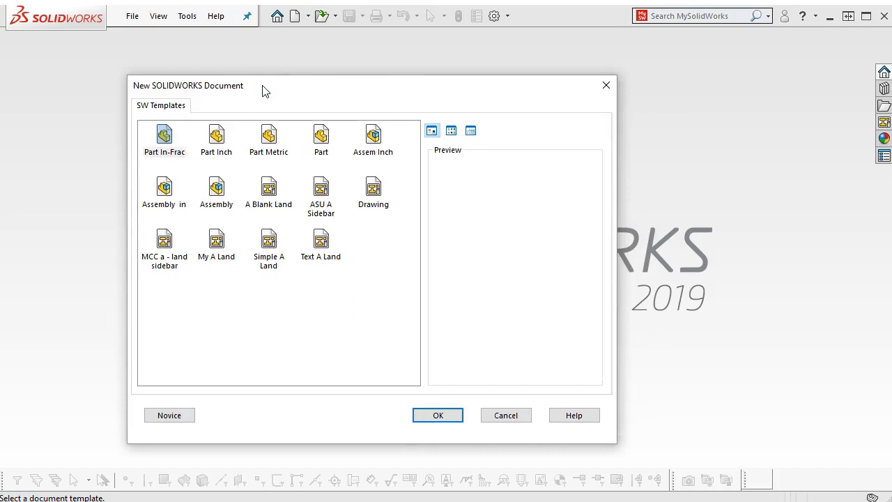
# Create a new part from the Part Inch template and start a sketch on the Front Plane.
pyautogui.click(220, 136)
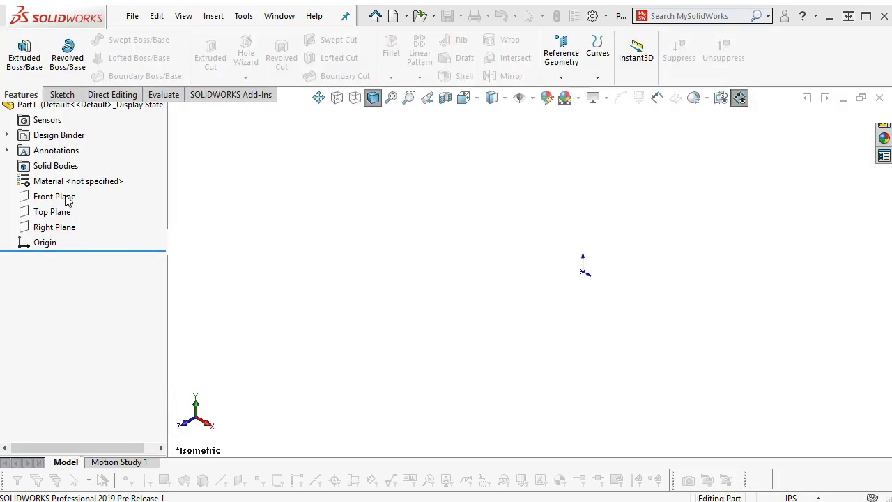
pyautogui.click(64, 257)
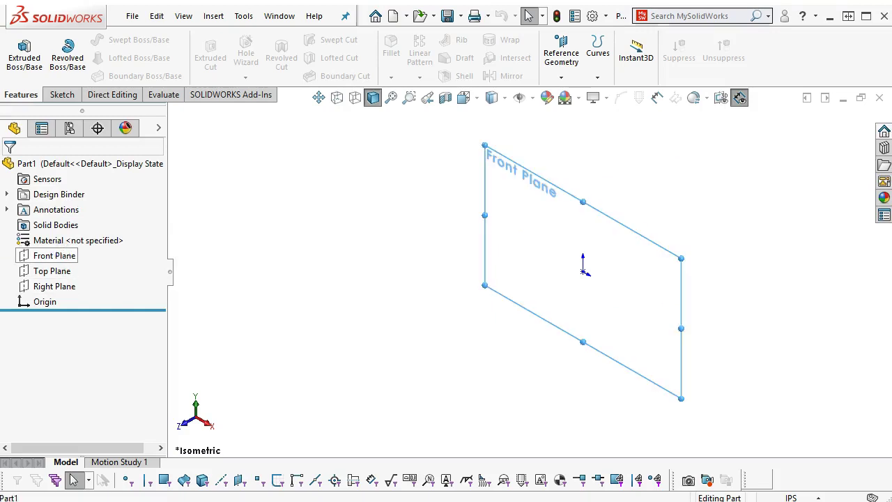
pyautogui.click(71, 229)
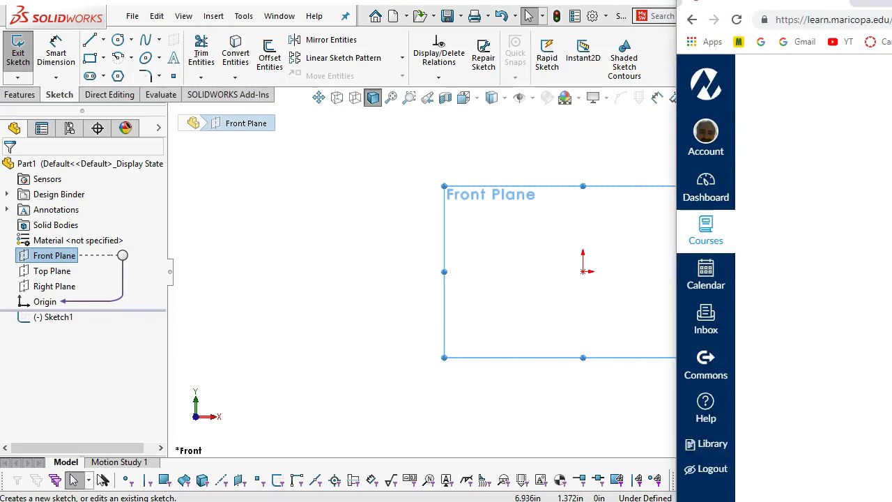
# Switch to the browser's course page and examine the dimensioned pictorial drawing and partial bottom view of the part.
pyautogui.moveTo(891, 12)
pyautogui.mouseDown()
pyautogui.moveTo(743, 2)
pyautogui.moveTo(517, 6)
pyautogui.moveTo(442, 23)
pyautogui.moveTo(475, 54)
pyautogui.mouseUp()
pyautogui.scroll(-3, 653, 256)
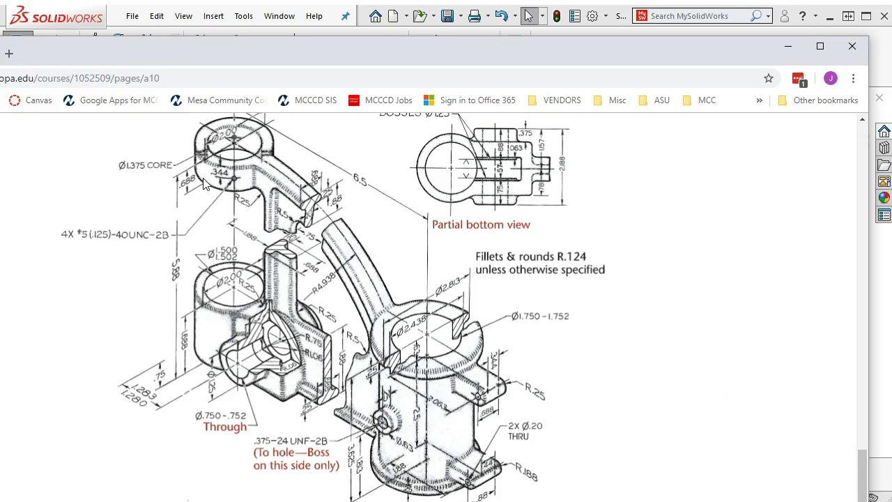
pyautogui.scroll(1, 205, 184)
pyautogui.scroll(-1, 205, 212)
pyautogui.scroll(1, 233, 171)
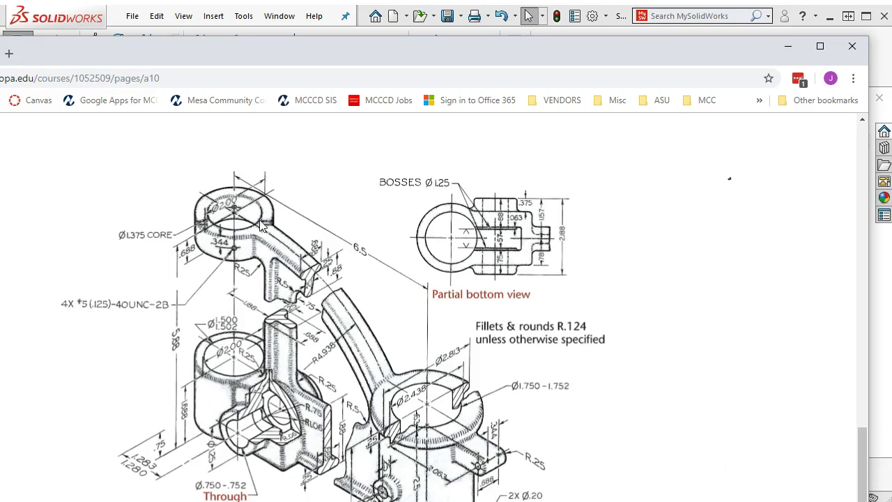
pyautogui.scroll(-1, 341, 297)
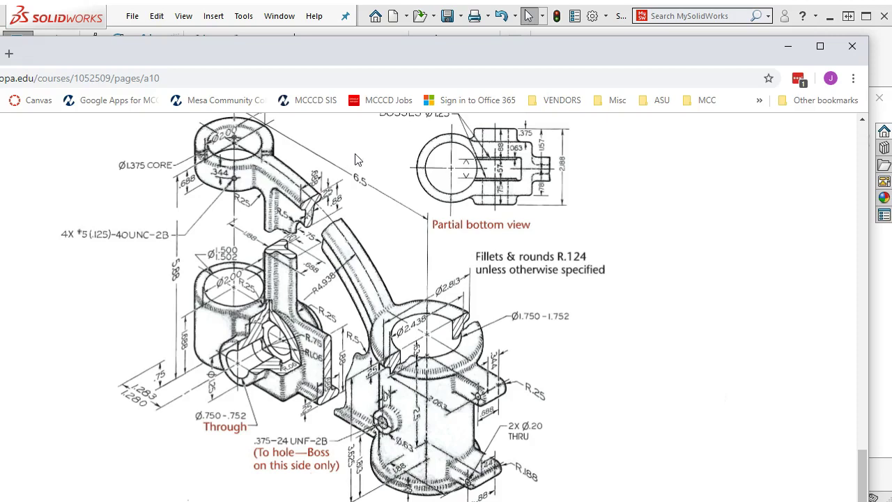
pyautogui.moveTo(298, 45); pyautogui.dragTo(891, 44)
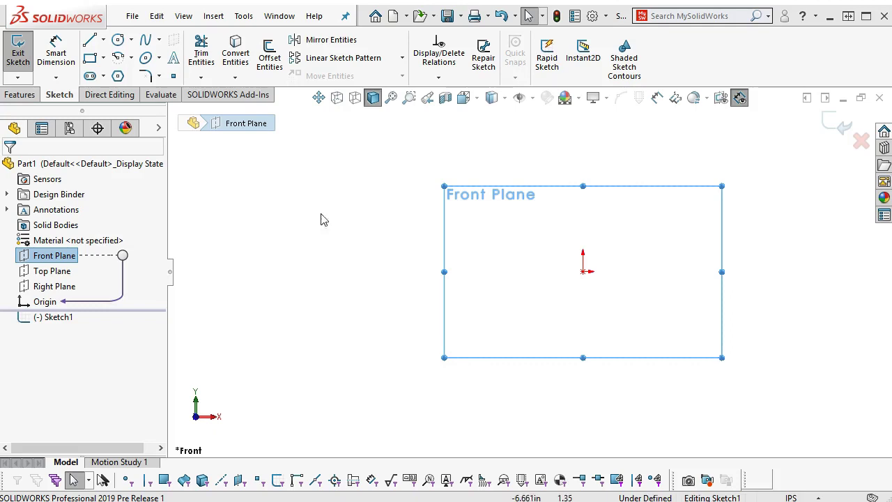
# Sketch a vertical line upward from the origin and set its length to 5.88 in.
pyautogui.click(89, 40)
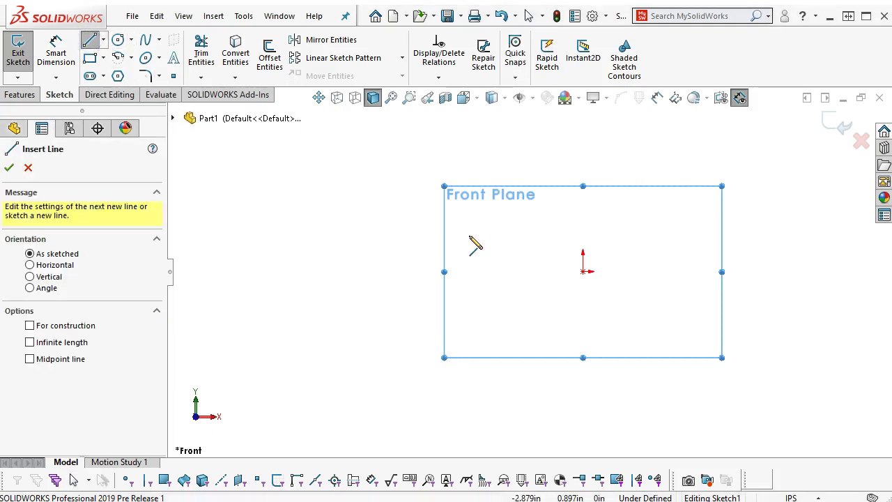
pyautogui.click(582, 271)
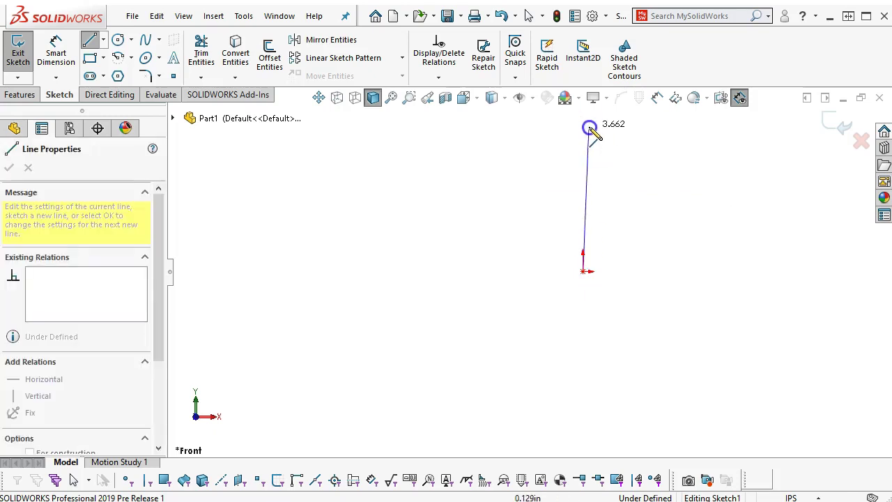
pyautogui.click(584, 127)
pyautogui.rightClick(686, 158)
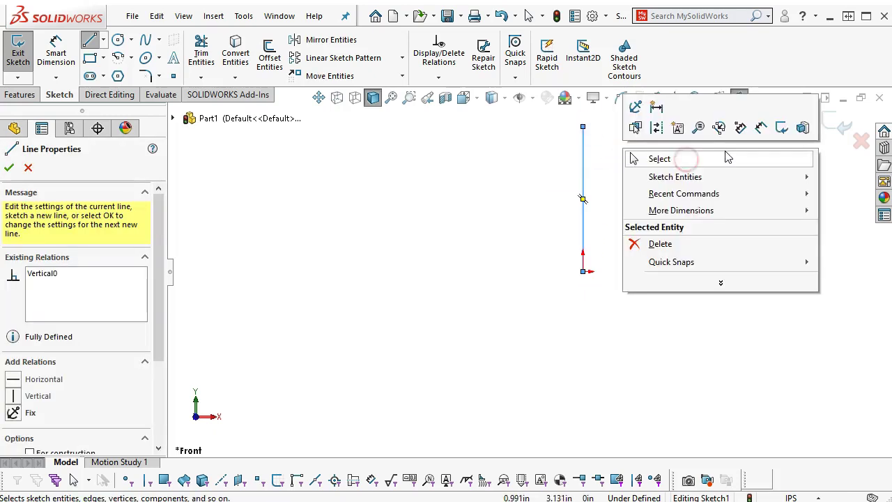
pyautogui.click(781, 128)
pyautogui.click(584, 200)
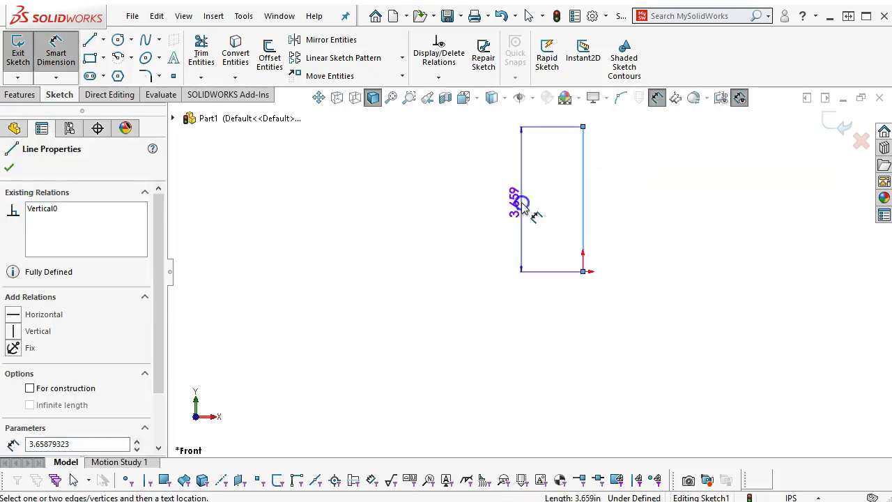
pyautogui.click(523, 206)
pyautogui.write('5.')
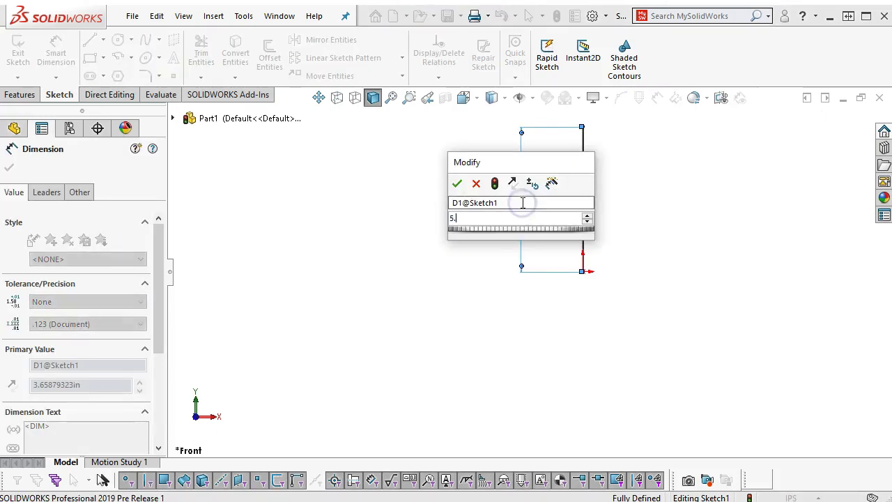
pyautogui.write('88')
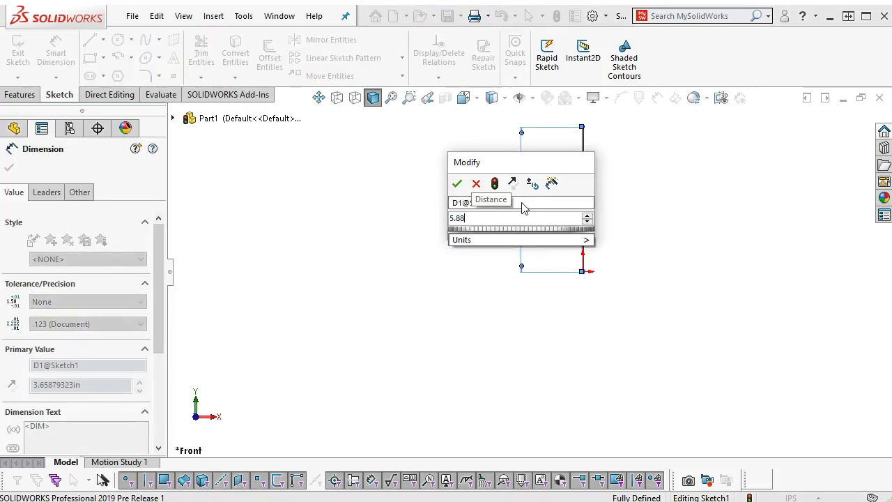
pyautogui.press('Return')
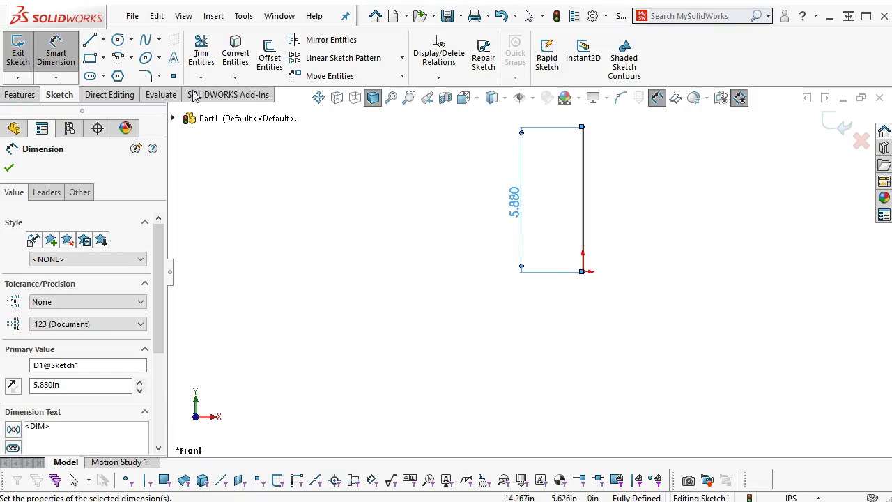
# Sketch a horizontal line to the right from the origin and set its length to 6.5 in.
pyautogui.click(90, 39)
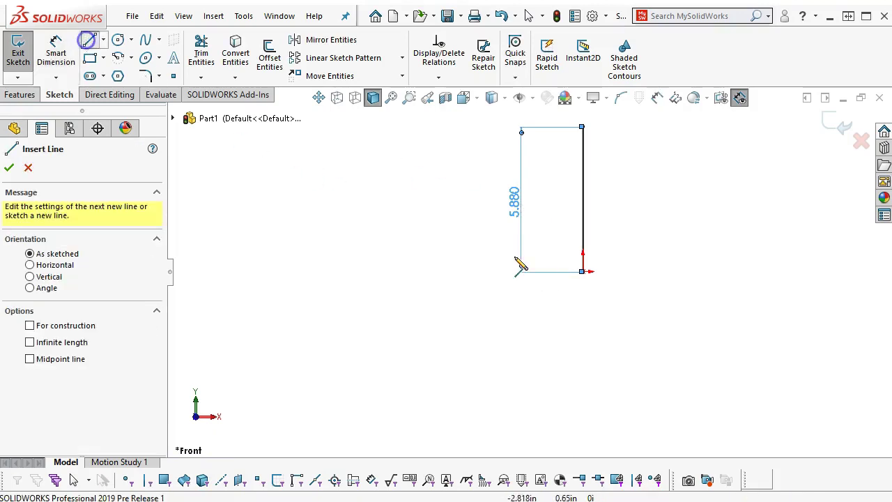
pyautogui.click(584, 271)
pyautogui.click(781, 271)
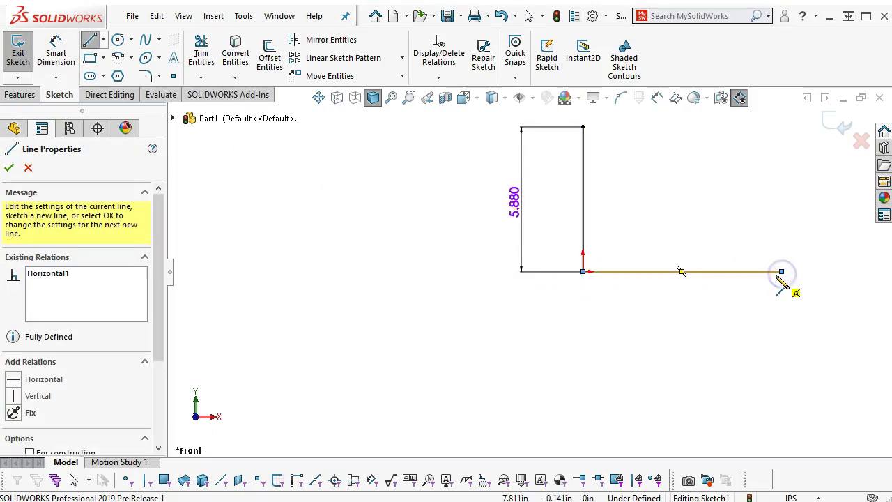
pyautogui.rightClick(772, 281)
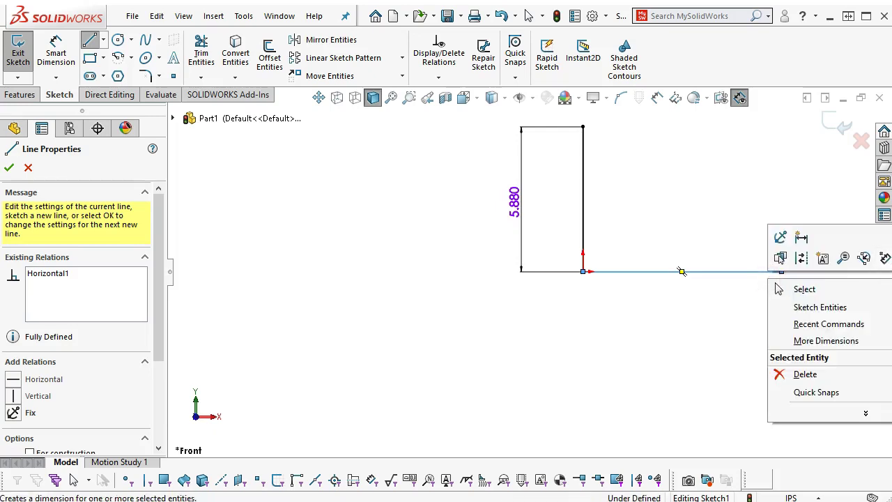
pyautogui.press('Escape')
pyautogui.press('d')
pyautogui.click(707, 272)
pyautogui.click(707, 354)
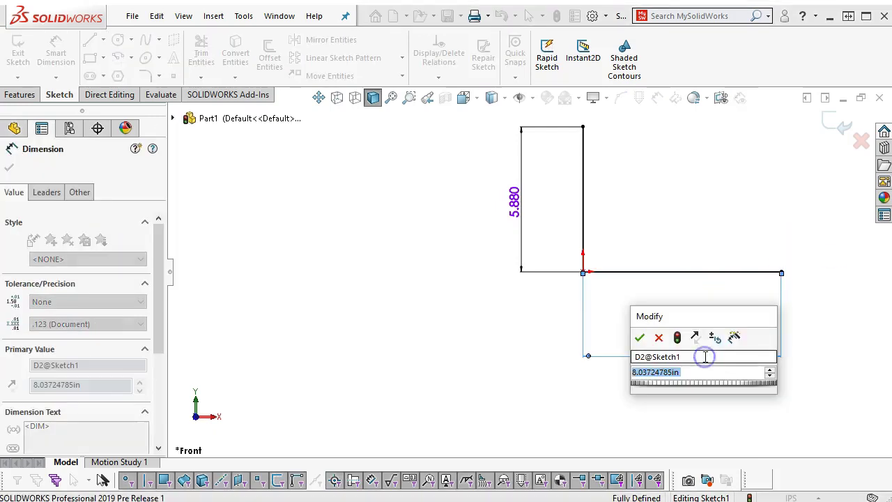
pyautogui.write('8.037')
pyautogui.press('Return')
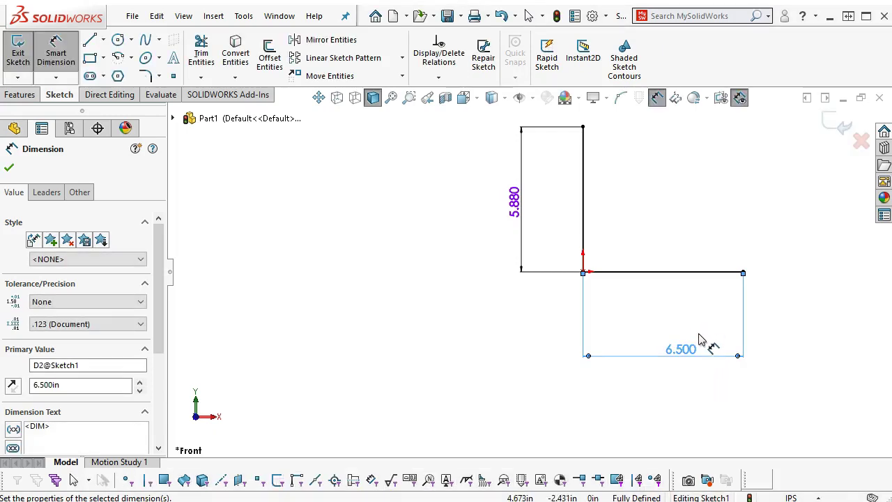
# Sketch a vertical line upward from the right end of the horizontal line and set its length to 2.5 in.
pyautogui.click(90, 40)
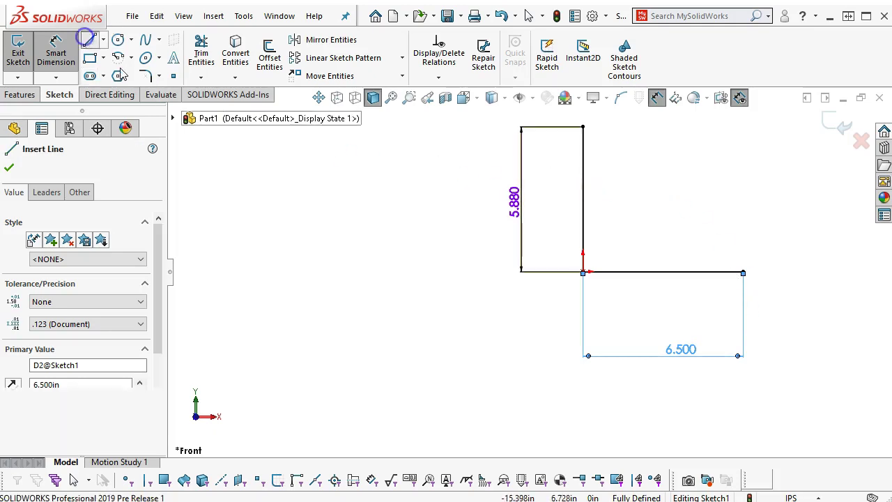
pyautogui.click(743, 272)
pyautogui.click(743, 197)
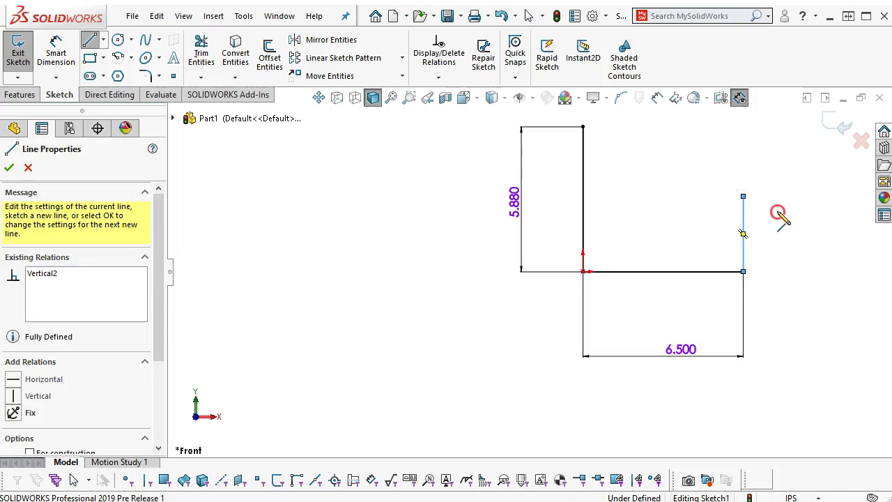
pyautogui.rightClick(779, 213)
pyautogui.click(810, 171)
pyautogui.click(742, 242)
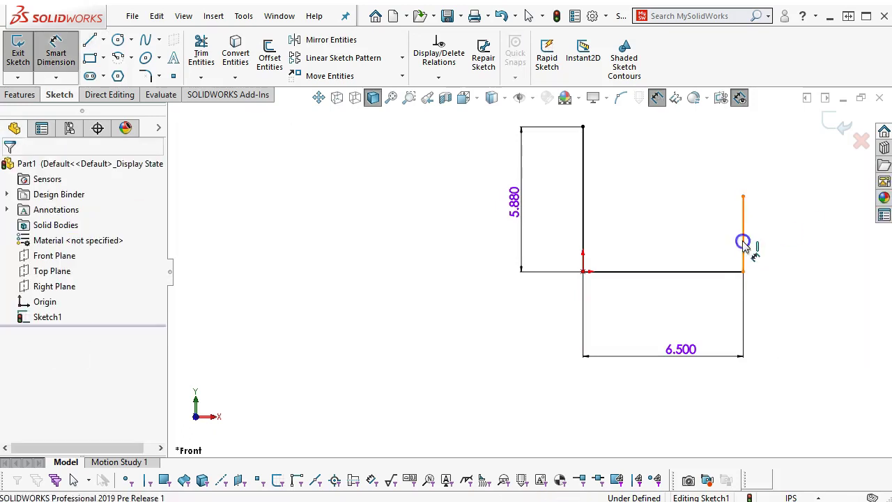
pyautogui.click(769, 240)
pyautogui.write('2.5')
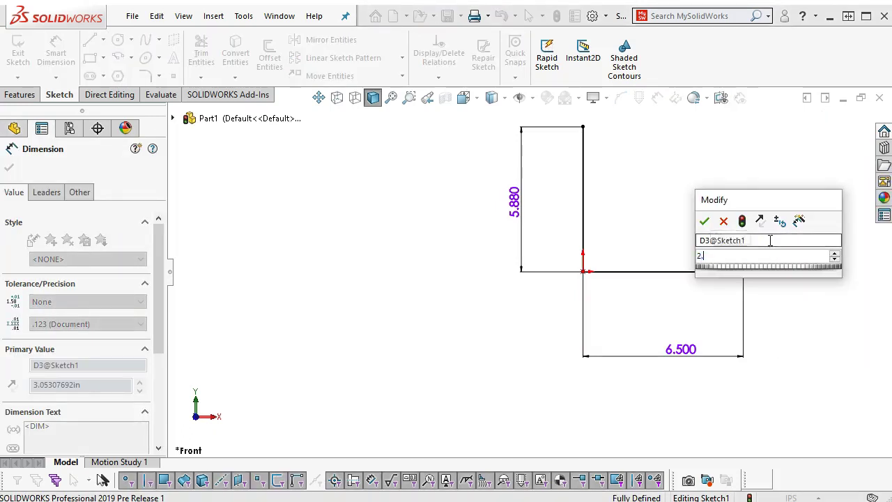
pyautogui.press('Return')
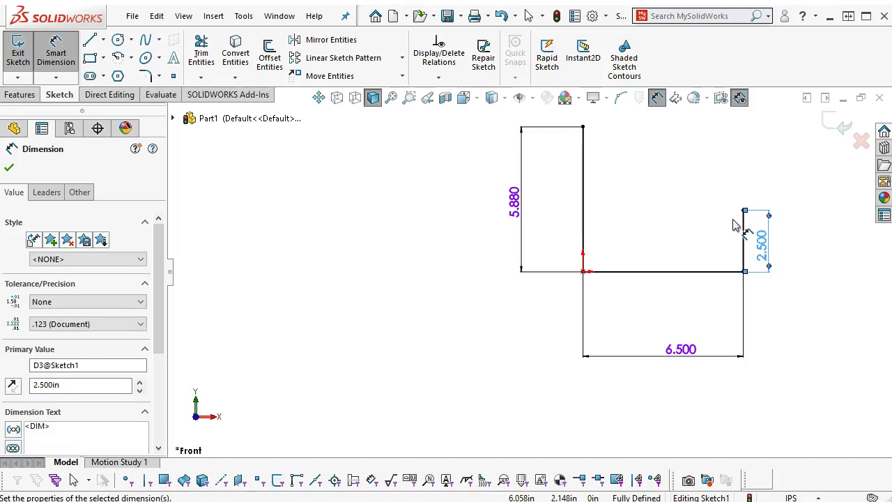
# Sketch a separate horizontal line just above the tall vertical line and set its length to 2 in.
pyautogui.press('f')
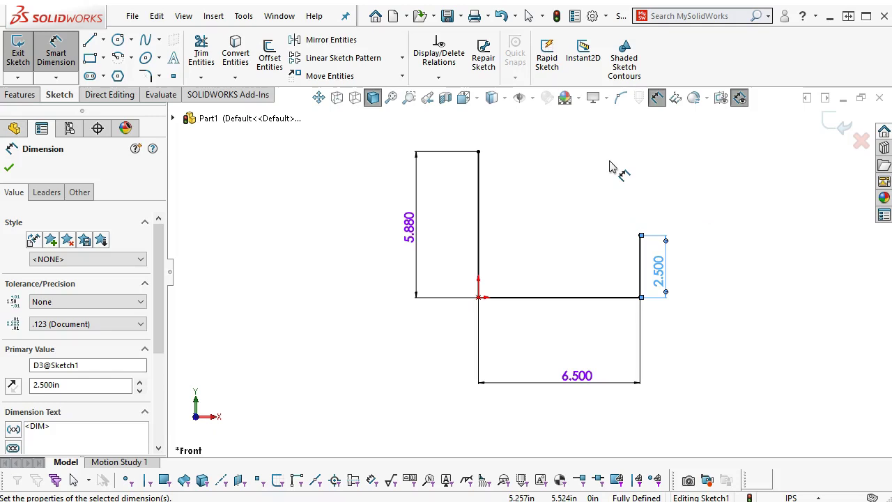
pyautogui.click(89, 39)
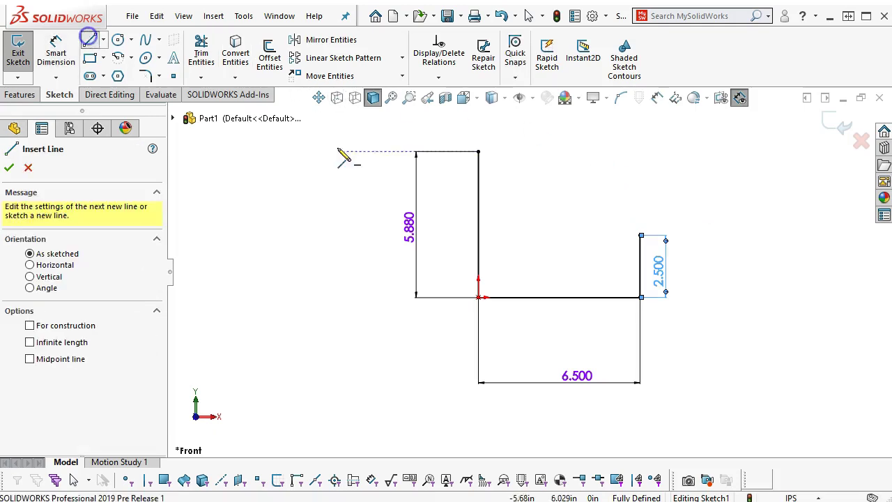
pyautogui.click(408, 141)
pyautogui.moveTo(501, 144); pyautogui.dragTo(501, 144)
pyautogui.rightClick(525, 154)
pyautogui.click(658, 137)
pyautogui.click(461, 141)
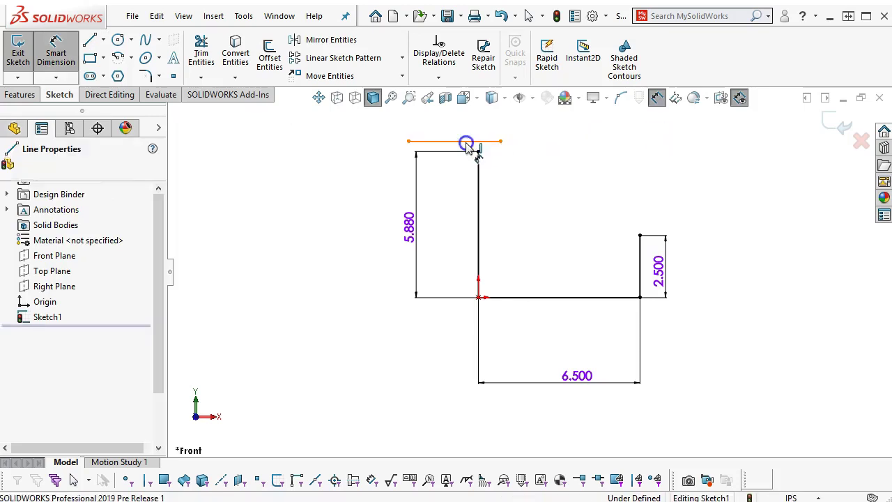
pyautogui.click(465, 124)
pyautogui.write('2')
pyautogui.press('Return')
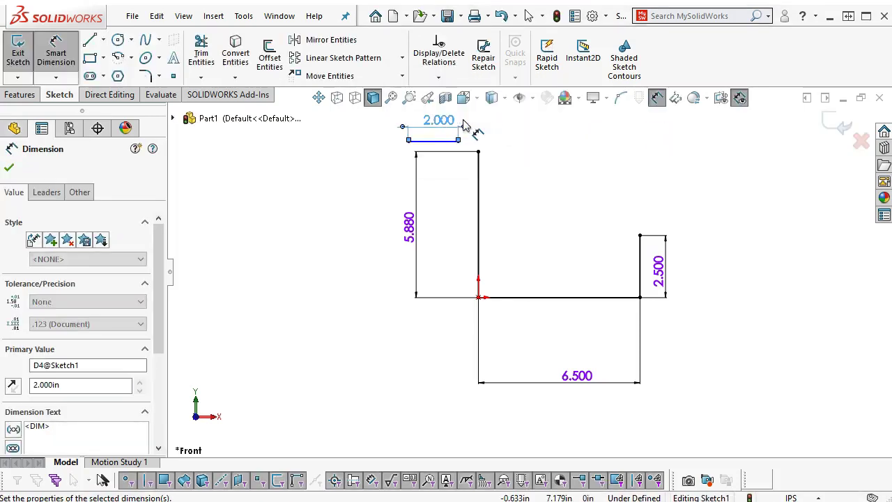
# Add a midpoint relation between the 2 in horizontal line and the upper endpoint of the tall vertical line.
pyautogui.rightClick(503, 140)
pyautogui.click(534, 179)
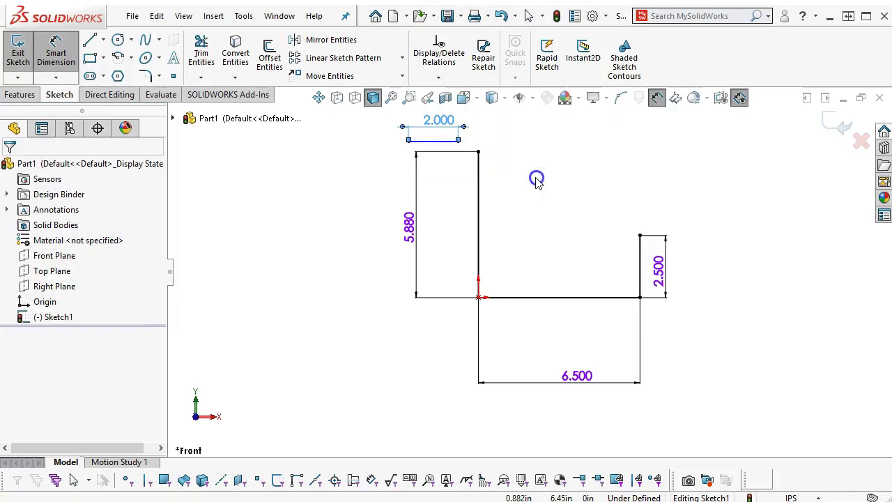
pyautogui.click(434, 150)
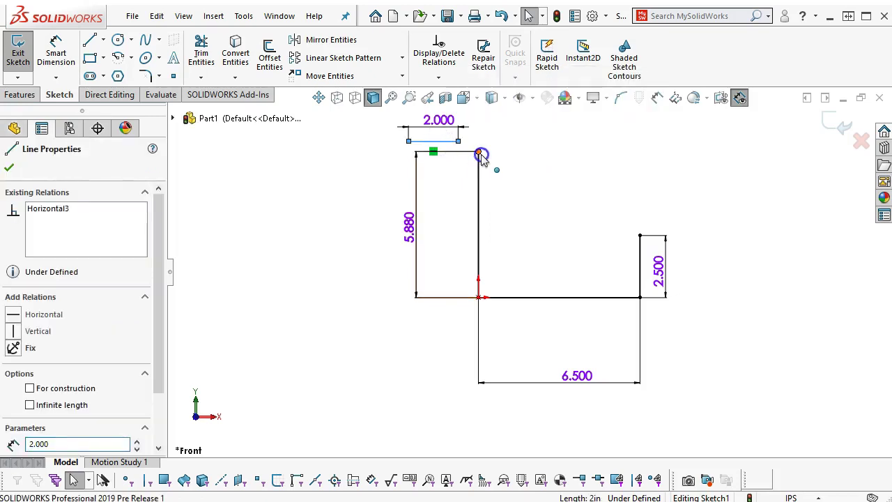
pyautogui.keyDown('ctrl'); pyautogui.click(478, 152); pyautogui.keyUp('ctrl')
pyautogui.click(521, 93)
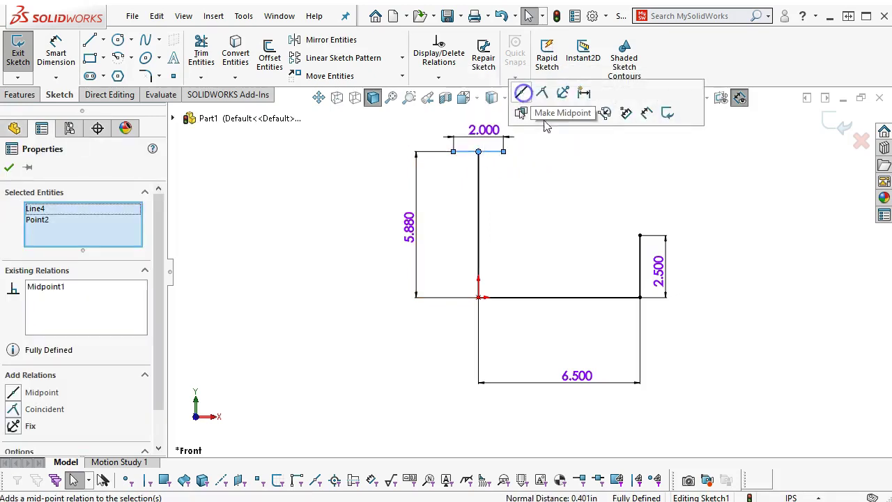
pyautogui.click(577, 165)
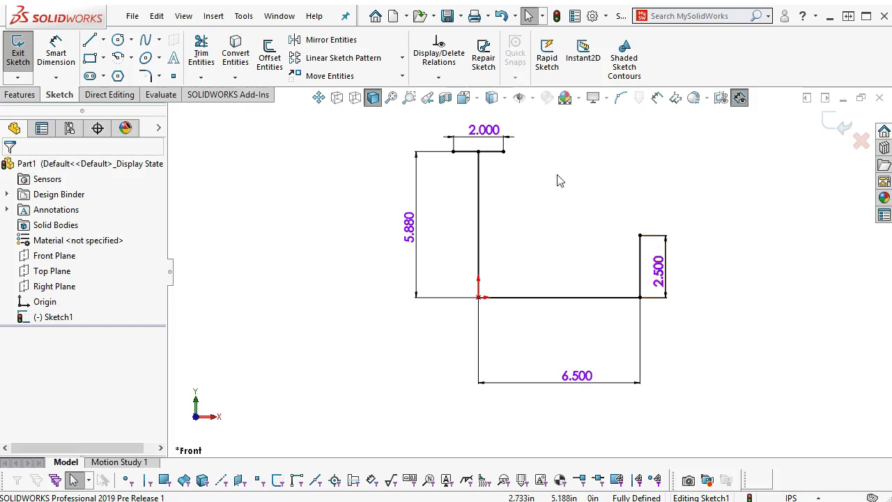
# Sketch a separate horizontal line just above the short vertical line and set its length to 2.813 in.
pyautogui.click(89, 40)
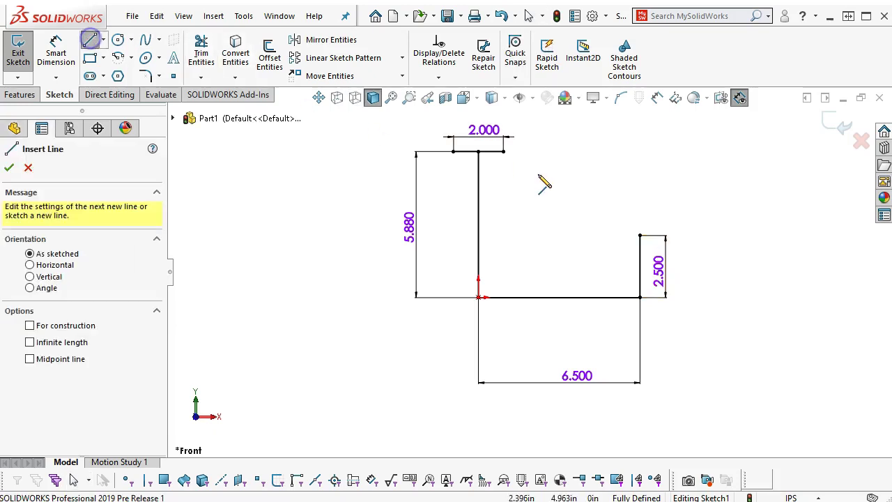
pyautogui.click(594, 218)
pyautogui.moveTo(683, 227)
pyautogui.mouseDown()
pyautogui.moveTo(684, 212)
pyautogui.moveTo(678, 220)
pyautogui.mouseUp()
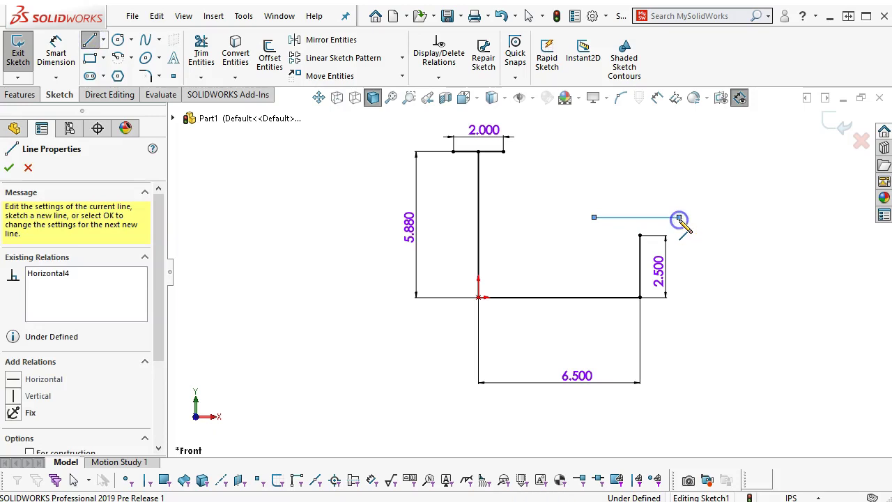
pyautogui.rightClick(689, 169)
pyautogui.click(859, 141)
pyautogui.click(659, 217)
pyautogui.click(642, 164)
pyautogui.write('2.')
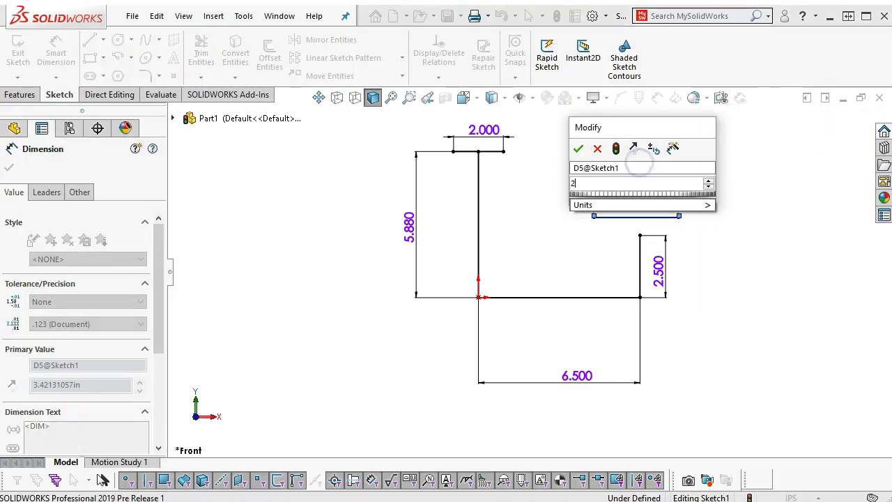
pyautogui.write('813')
pyautogui.press('Return')
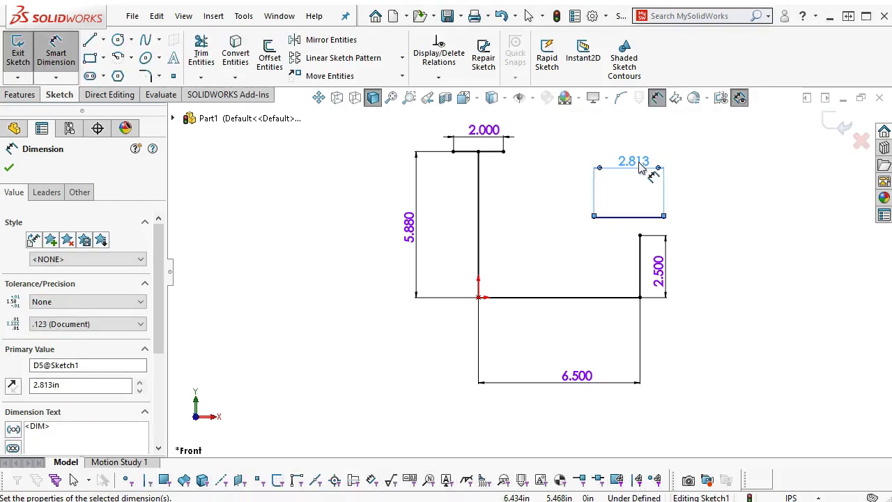
pyautogui.rightClick(588, 187)
pyautogui.click(609, 231)
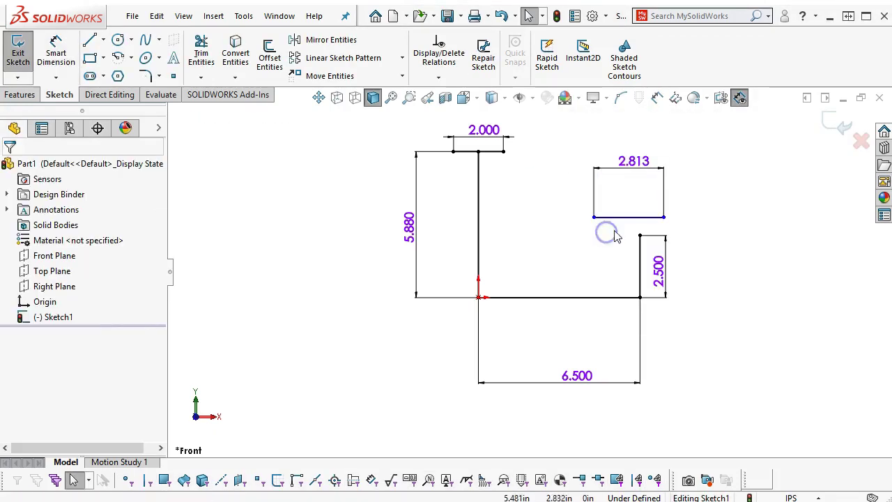
# Add a midpoint relation between the 2.813 in horizontal line and the upper endpoint of the short vertical line.
pyautogui.click(616, 218)
pyautogui.keyDown('ctrl'); pyautogui.click(639, 237); pyautogui.keyUp('ctrl')
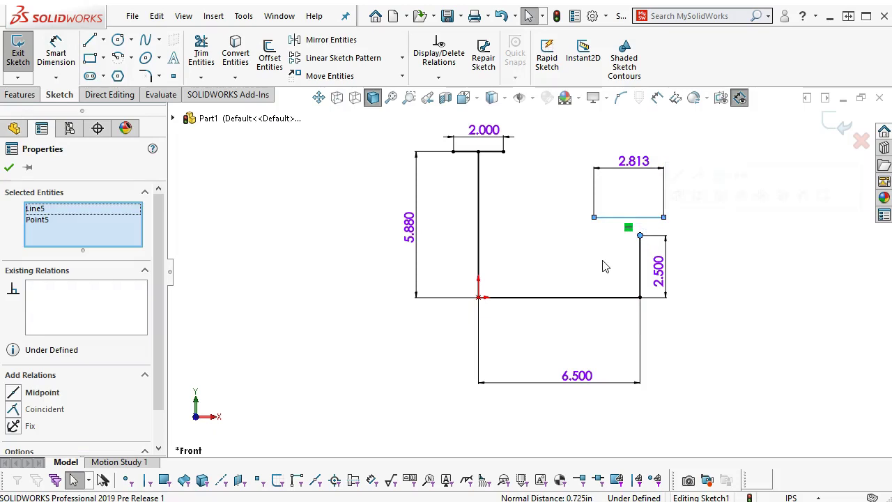
pyautogui.click(28, 396)
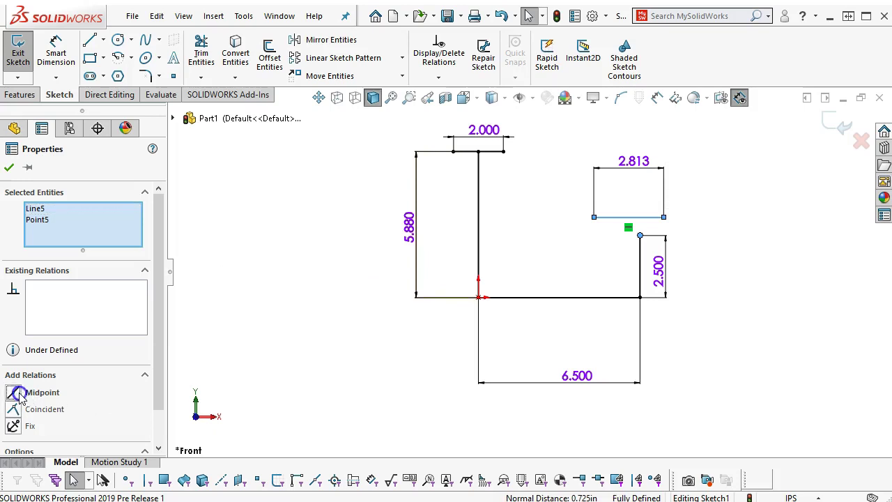
pyautogui.click(529, 233)
pyautogui.scroll(-1, 544, 139)
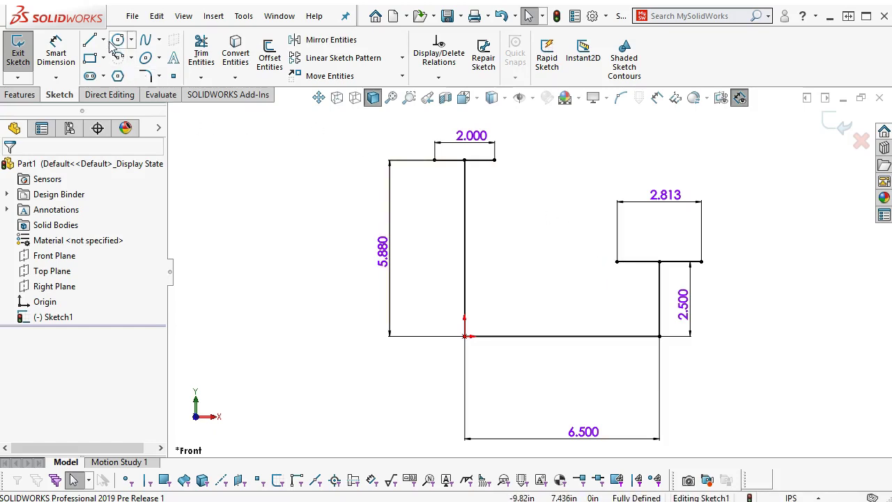
# Sketch a tangent arc from the inner end of the 2 in line to the nearest end of the 2.813 in line.
pyautogui.click(131, 58)
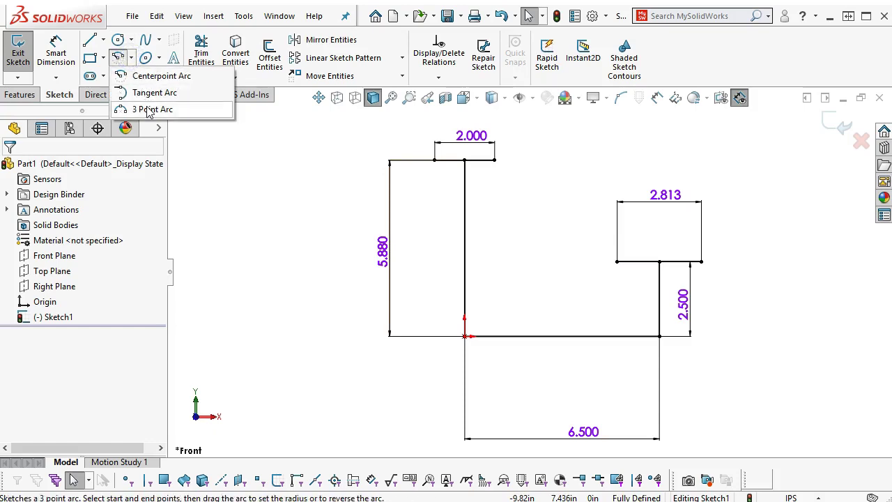
pyautogui.click(147, 93)
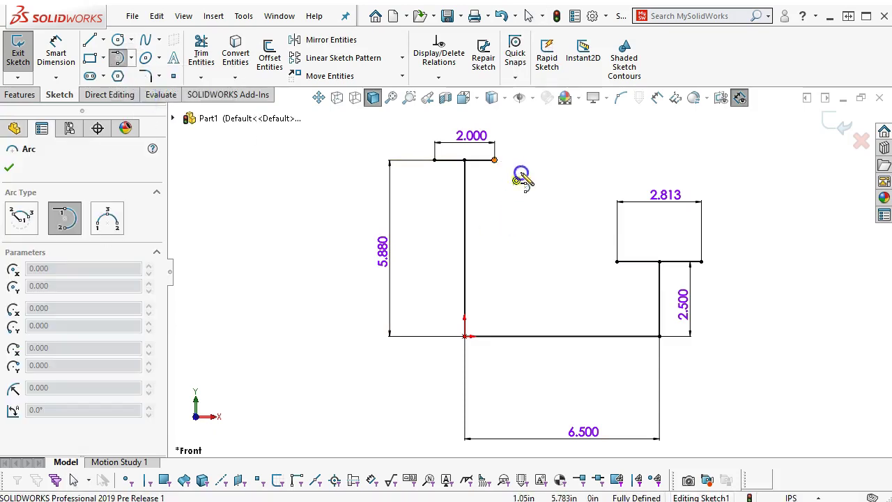
pyautogui.click(494, 160)
pyautogui.click(615, 261)
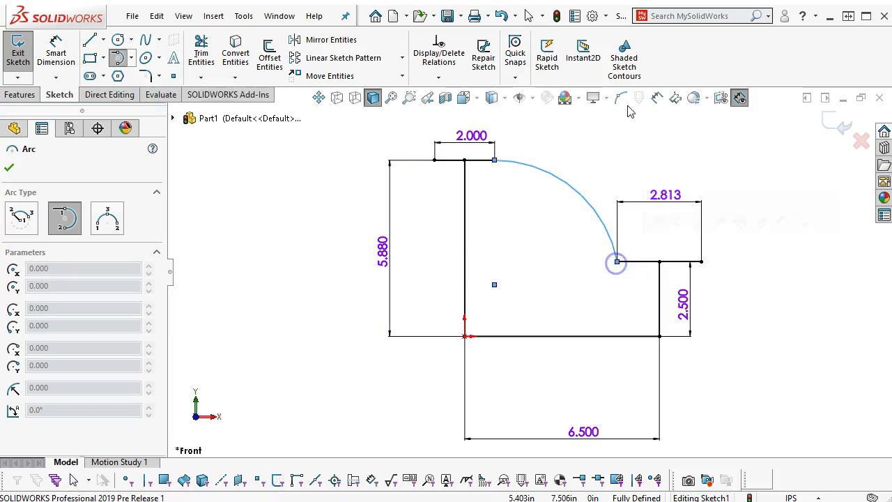
# Add a radius dimension to the arc as a driven dimension.
pyautogui.rightClick(631, 139)
pyautogui.click(738, 117)
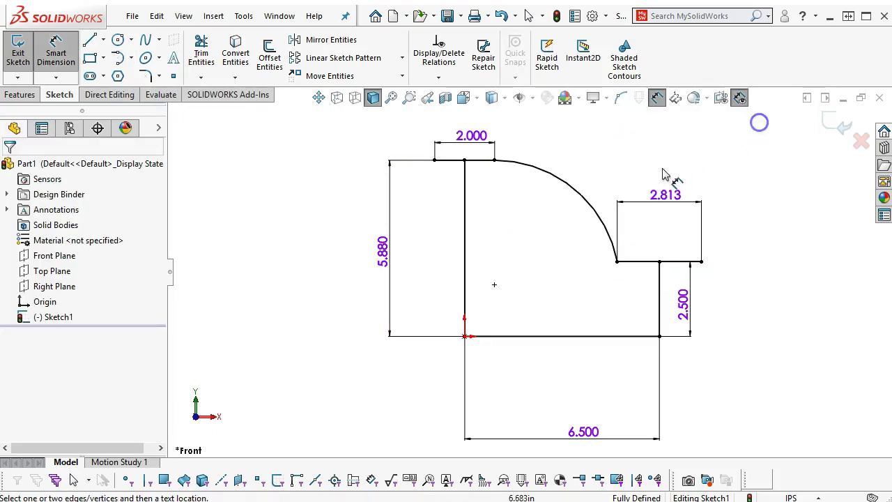
pyautogui.click(609, 237)
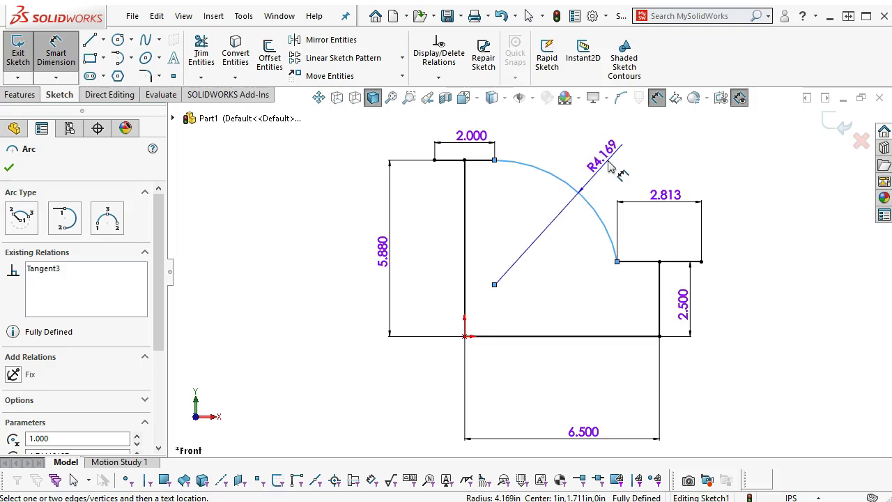
pyautogui.click(618, 174)
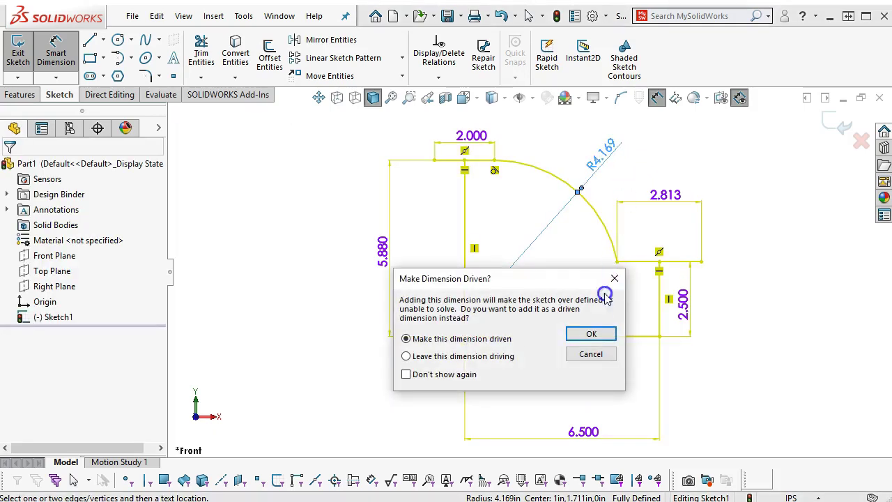
pyautogui.click(591, 334)
pyautogui.rightClick(664, 154)
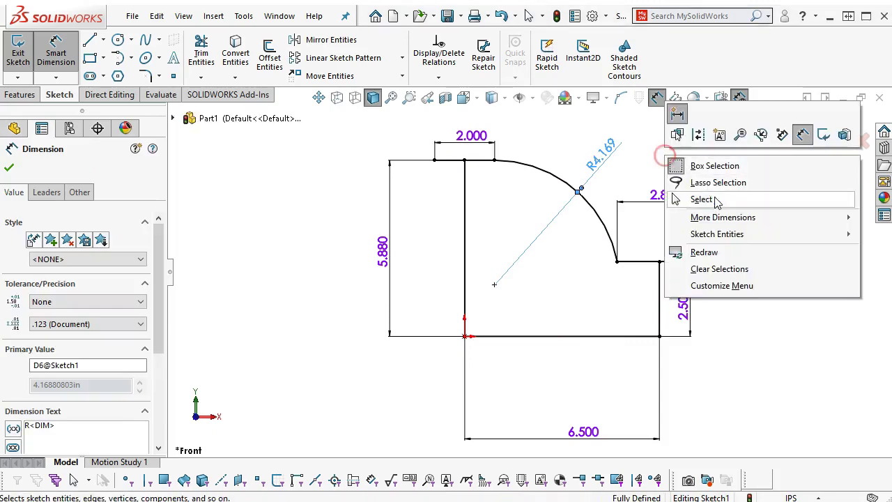
pyautogui.click(718, 201)
# Delete the tangent relation between the arc and the 2 in line.
pyautogui.click(559, 184)
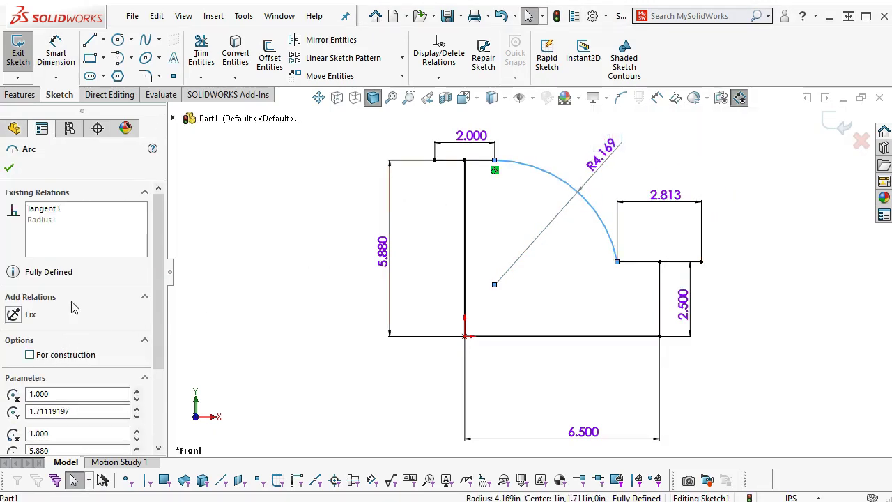
pyautogui.click(43, 209)
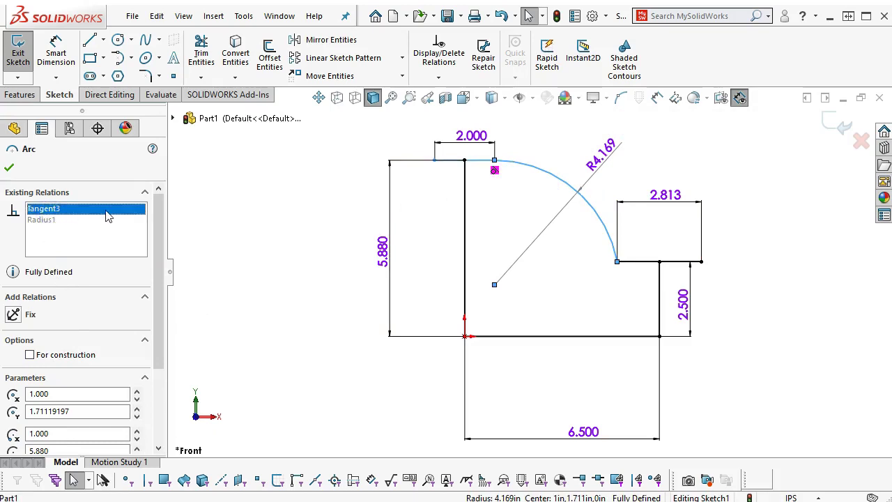
pyautogui.press('Delete')
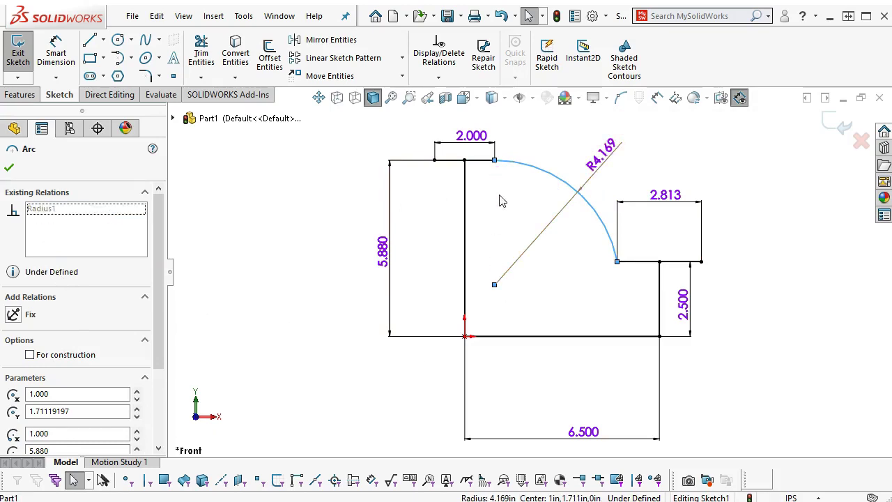
# Change the arc's radius dimension from driven to driving and set it to 4.938 in.
pyautogui.click(610, 161)
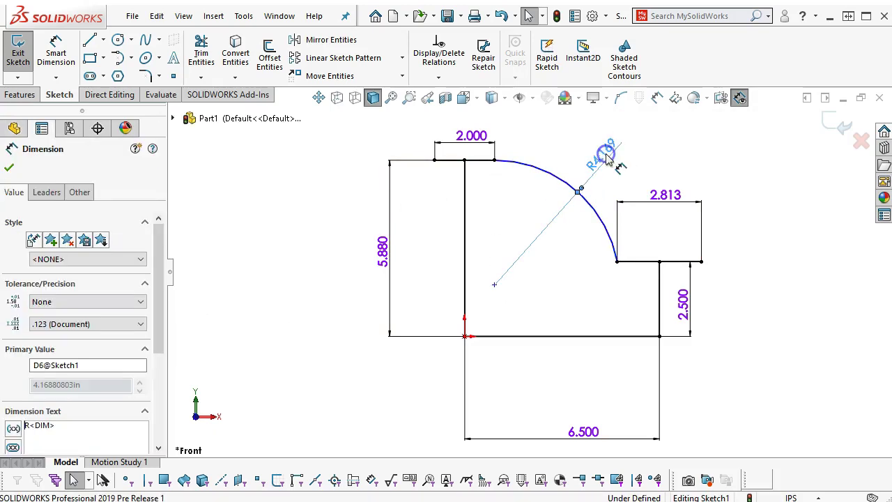
pyautogui.click(78, 192)
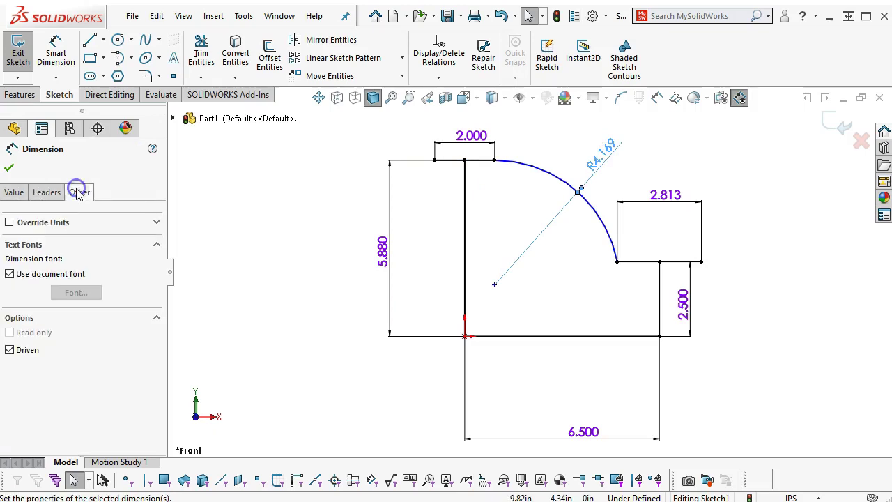
pyautogui.click(9, 349)
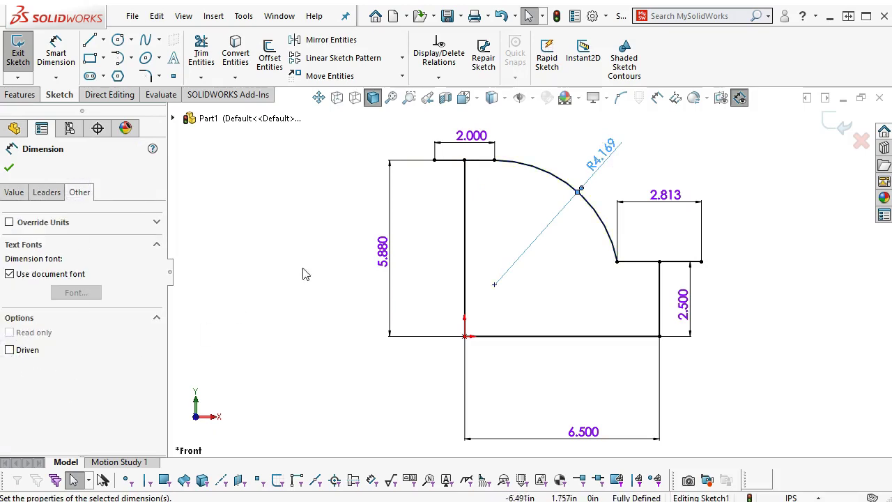
pyautogui.doubleClick(603, 158)
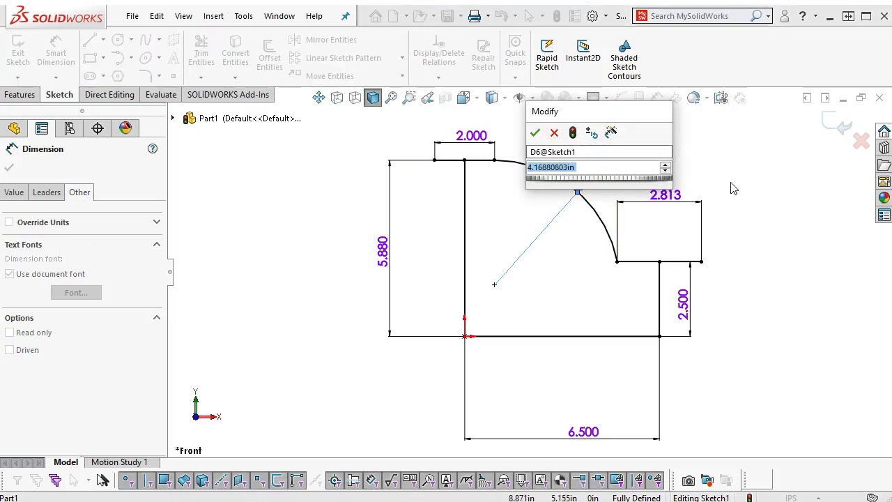
pyautogui.write('4.')
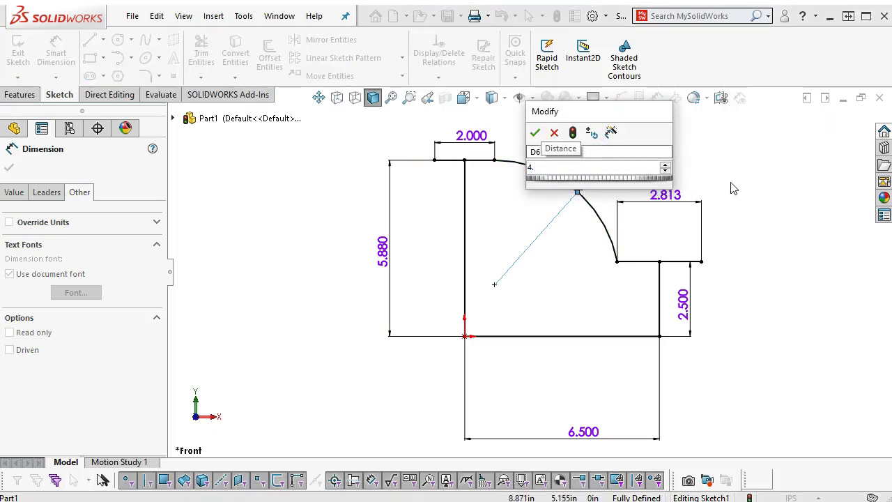
pyautogui.write('938')
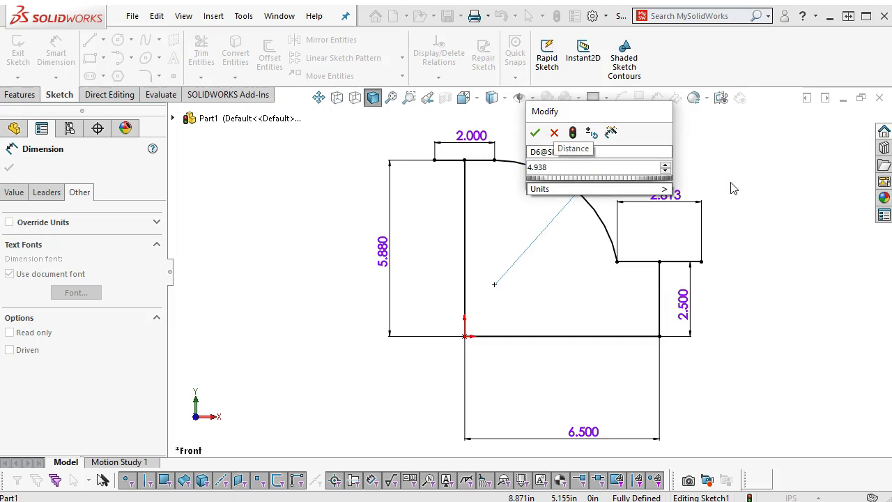
pyautogui.press('Return')
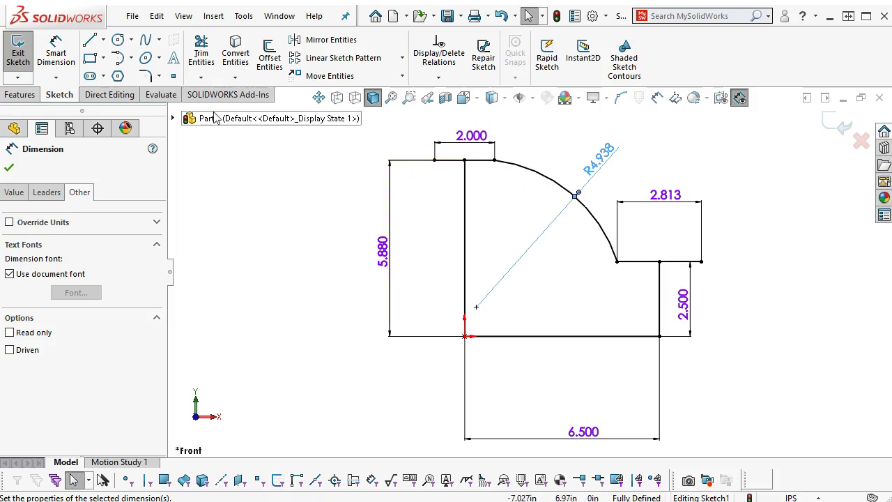
# Sketch a line about 5.07 in long upward from the base line, beside the tall vertical line, and make it vertical.
pyautogui.click(91, 40)
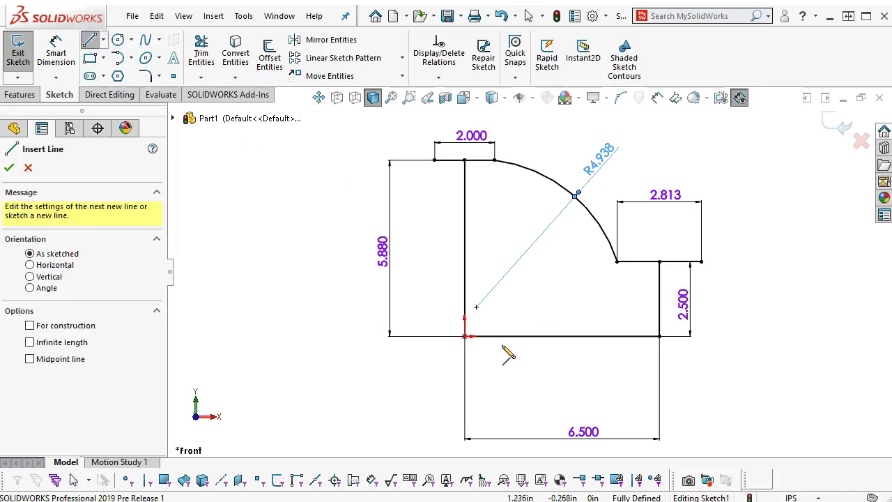
pyautogui.click(495, 336)
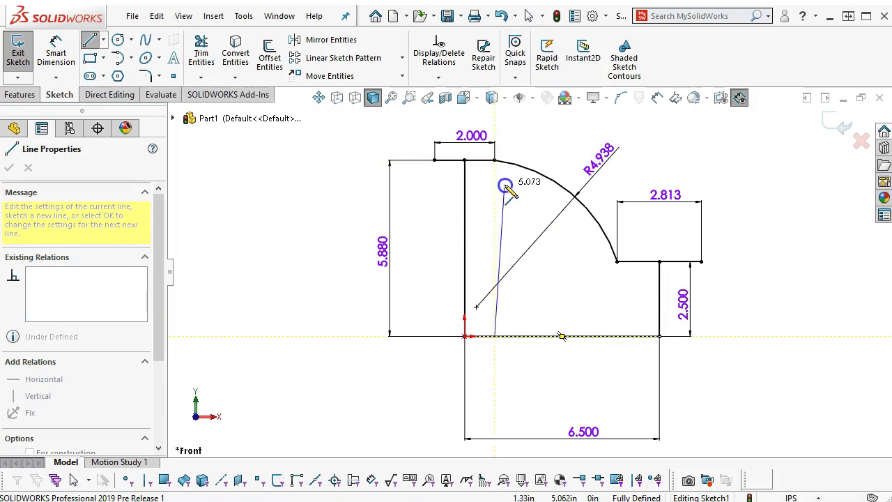
pyautogui.click(505, 186)
pyautogui.rightClick(563, 124)
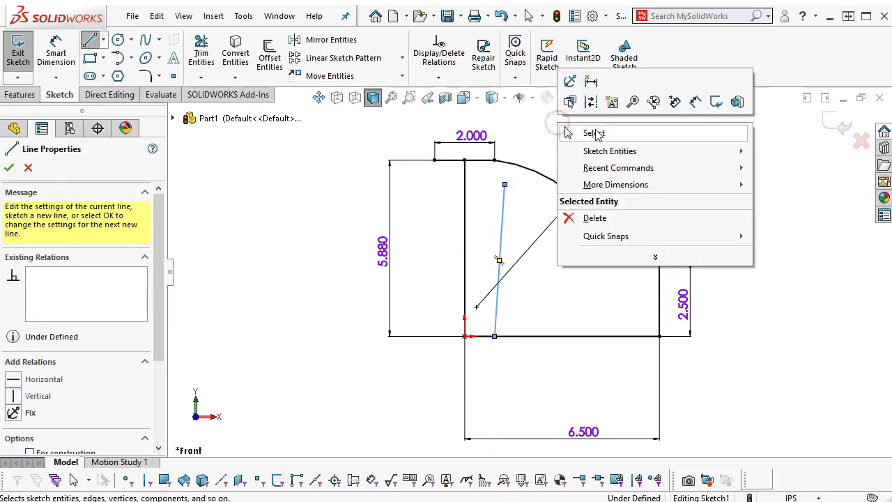
pyautogui.click(596, 130)
pyautogui.moveTo(495, 336)
pyautogui.mouseDown()
pyautogui.moveTo(519, 345)
pyautogui.moveTo(509, 337)
pyautogui.mouseUp()
pyautogui.click(508, 313)
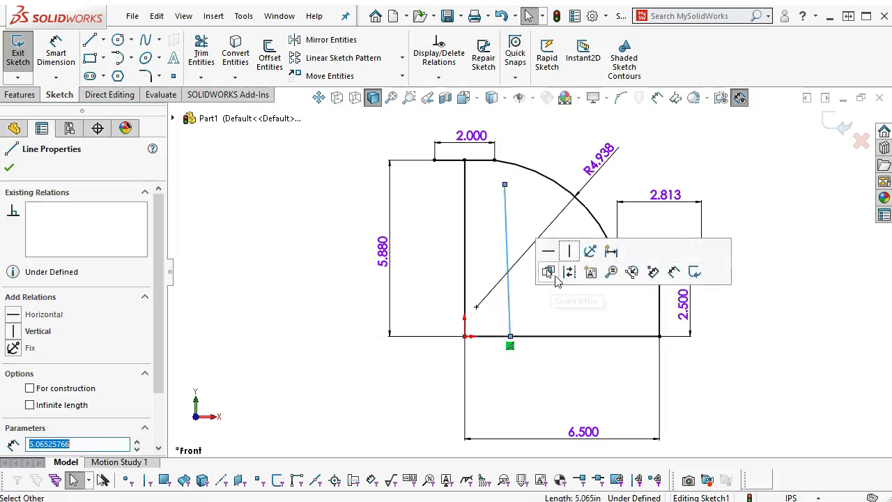
pyautogui.click(569, 253)
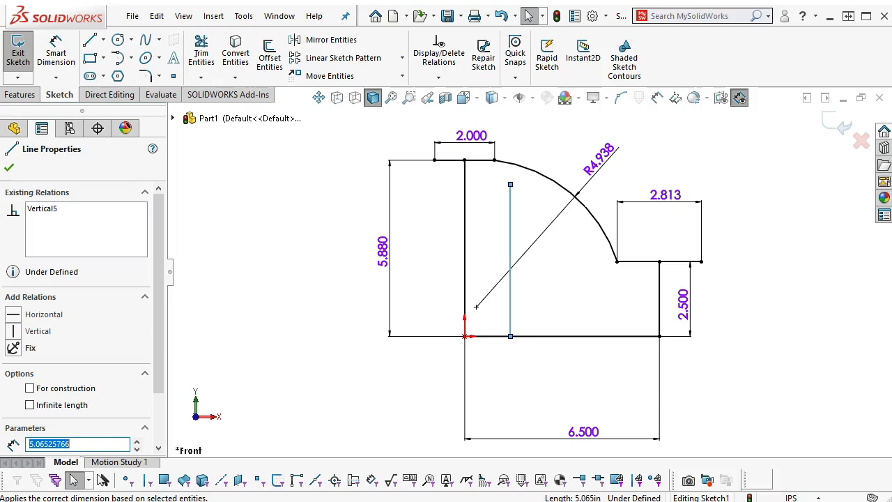
# Check the bracket drawing on the course page in the browser, and extend the new vertical line's upper endpoint onto the arc.
pyautogui.hotkey('alt', 'Tab')
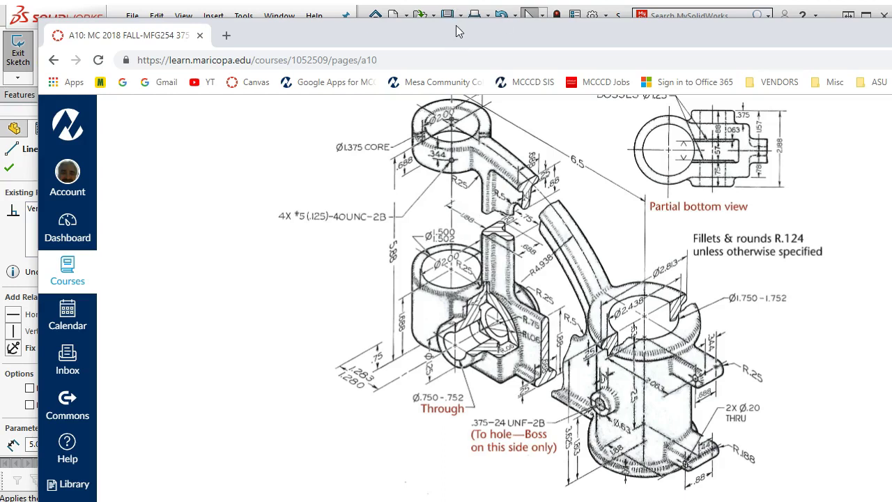
pyautogui.hotkey('alt', 'Tab')
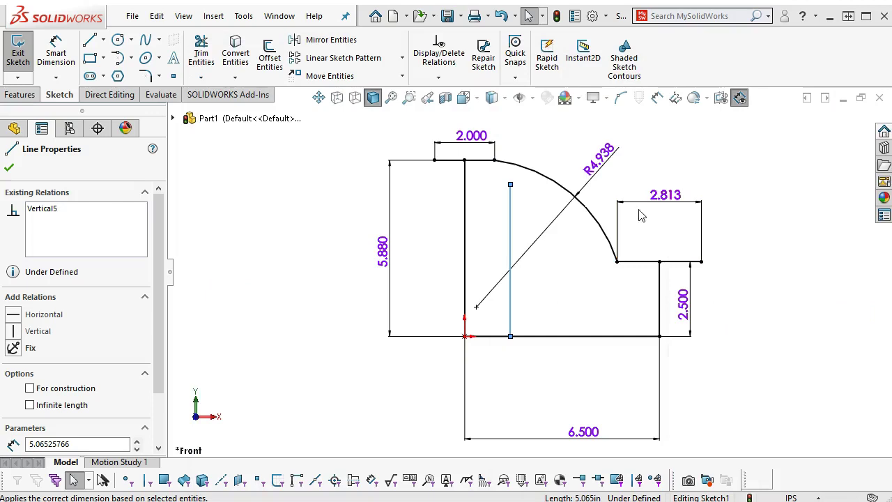
pyautogui.moveTo(511, 186); pyautogui.dragTo(512, 165)
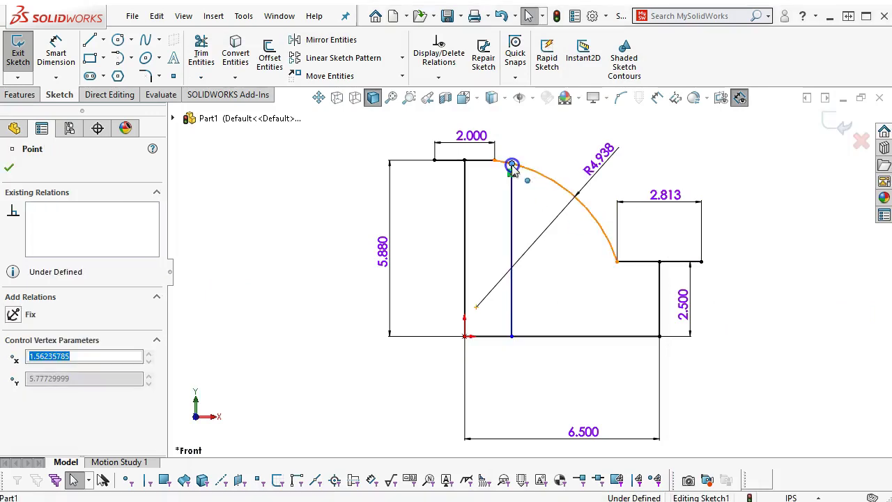
# Dimension the new inner vertical line 1.188 in from the tall vertical line through the origin.
pyautogui.click(59, 53)
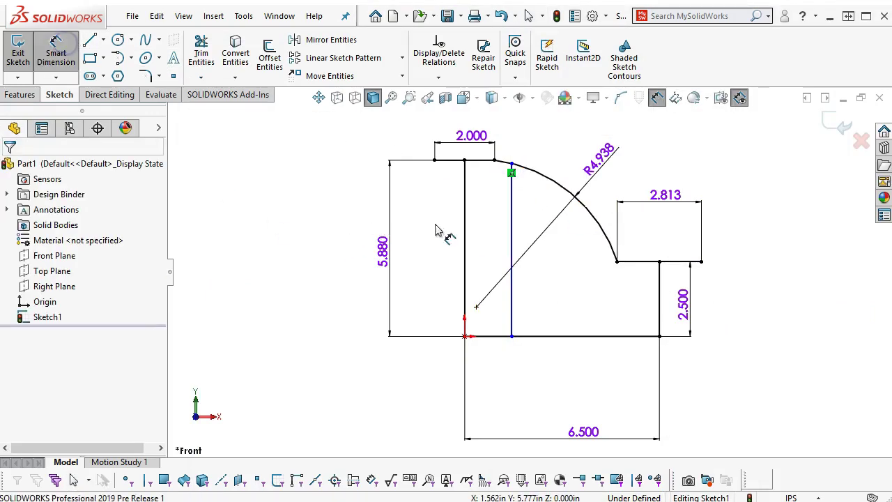
pyautogui.click(464, 233)
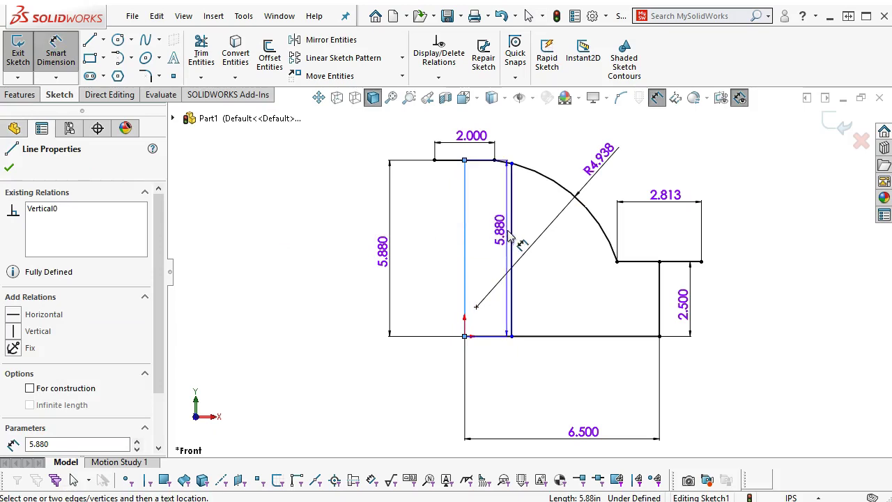
pyautogui.click(512, 230)
pyautogui.click(451, 366)
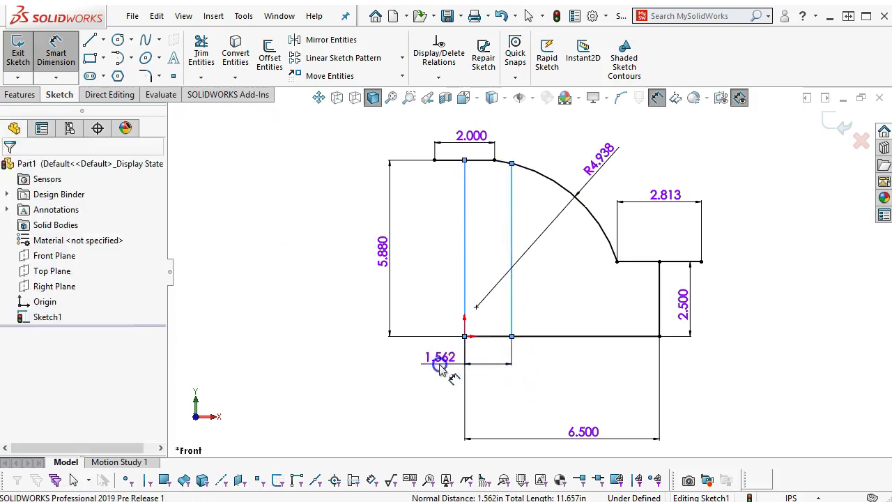
pyautogui.write('1.188')
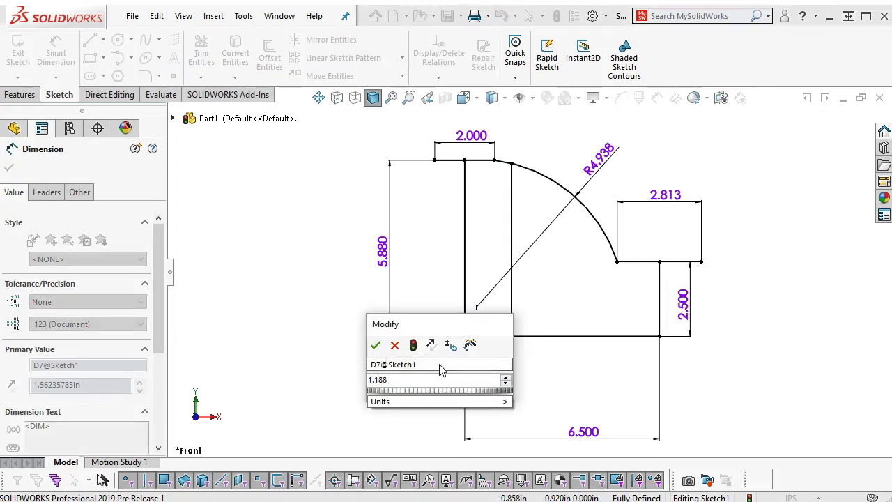
pyautogui.press('Return')
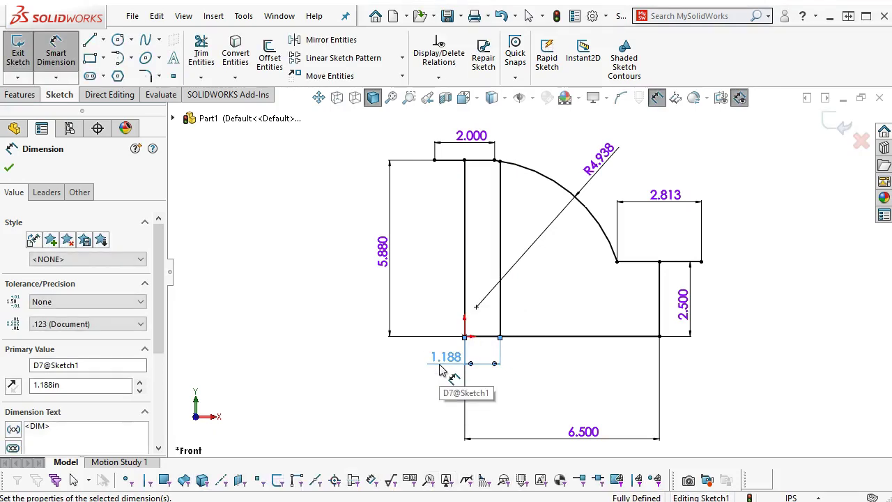
pyautogui.rightClick(338, 206)
pyautogui.click(373, 251)
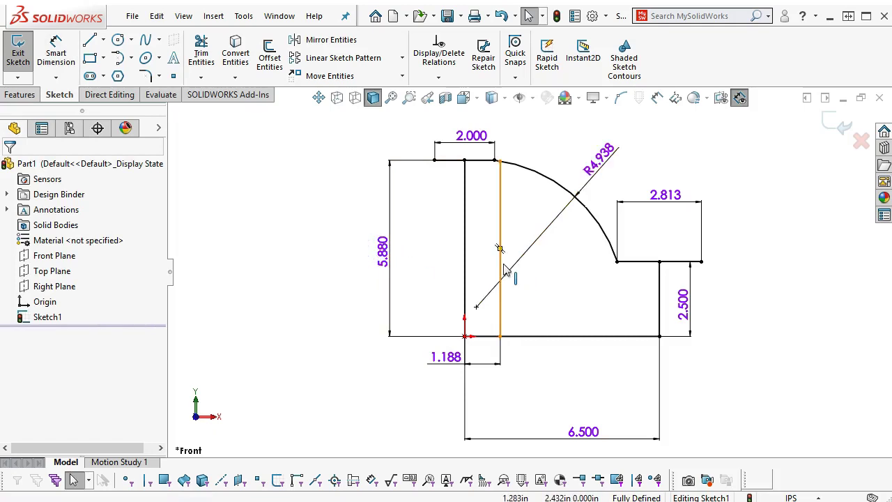
# Sketch a horizontal line about 2 in above the base line, joining the tall vertical line to the short vertical line at the far end.
pyautogui.scroll(-2, 548, 308)
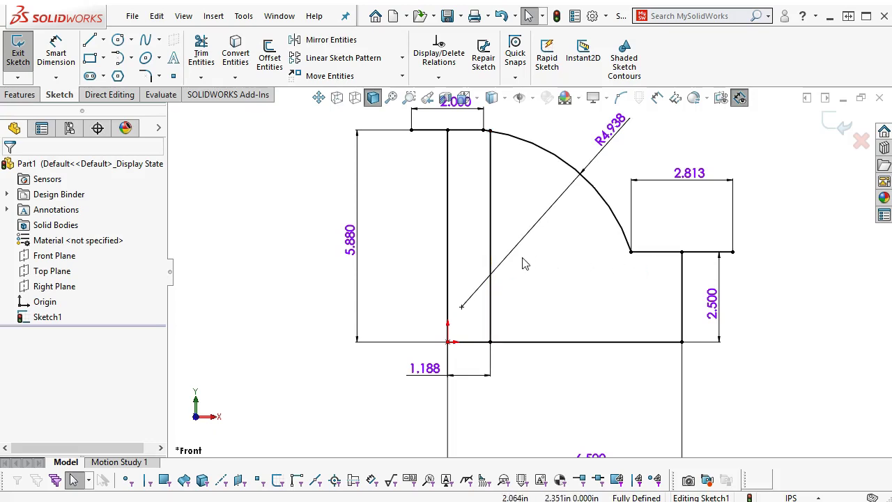
pyautogui.press('l')
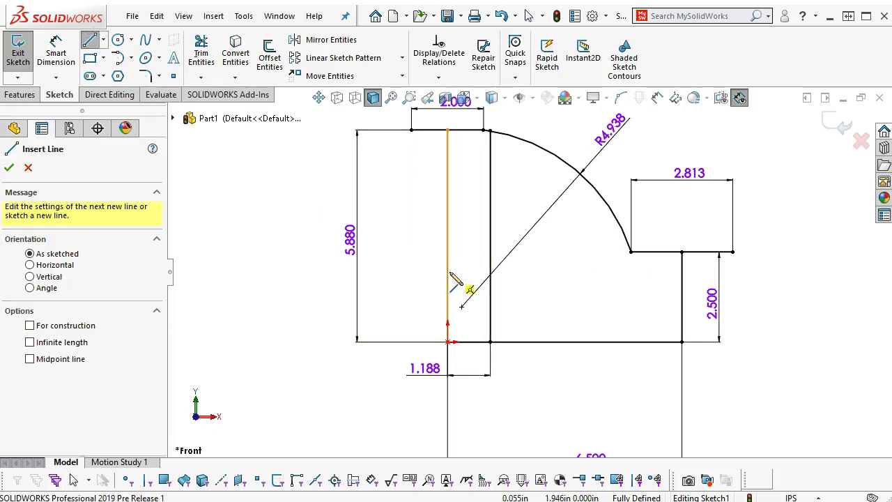
pyautogui.click(448, 270)
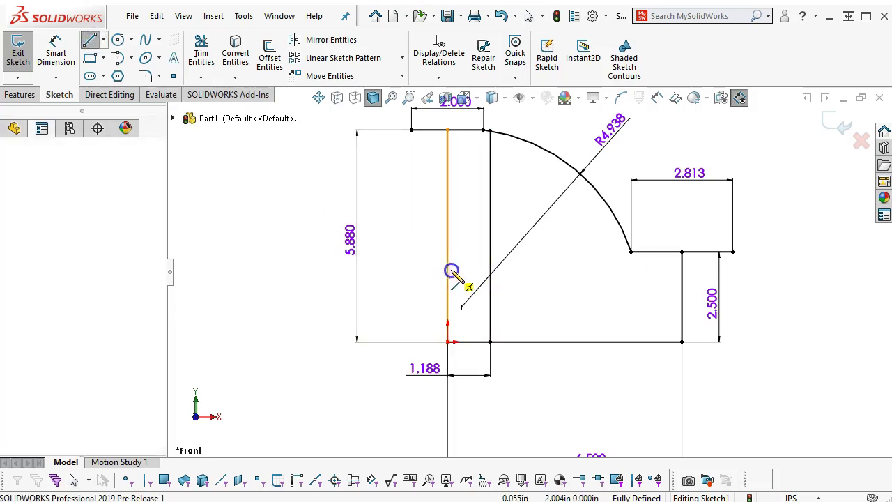
pyautogui.click(680, 273)
# Check the bracket drawing on the browser's course page, and dimension the new horizontal line 1.88 in above the base line.
pyautogui.rightClick(634, 295)
pyautogui.click(774, 274)
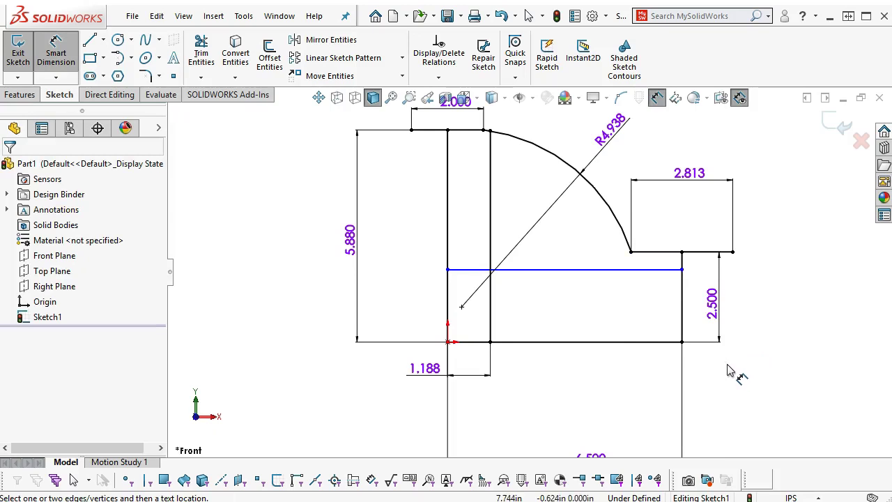
pyautogui.moveTo(891, 124)
pyautogui.mouseDown()
pyautogui.moveTo(551, 69)
pyautogui.moveTo(551, 58)
pyautogui.mouseUp()
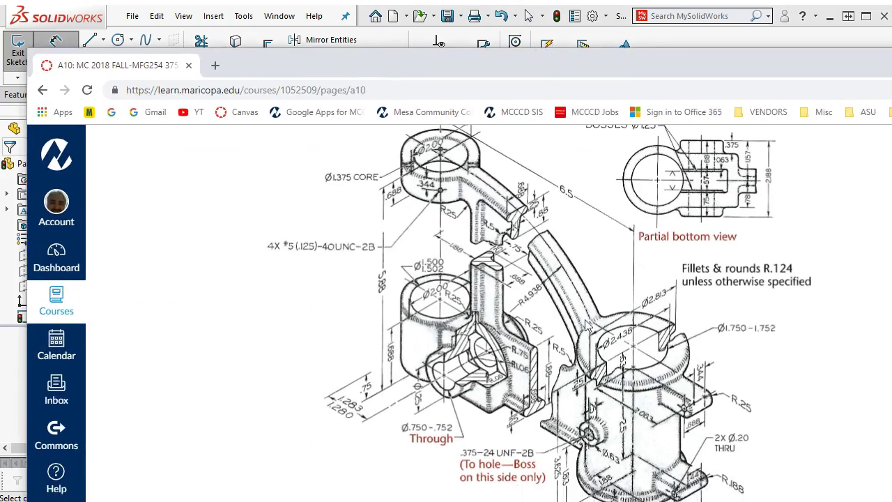
pyautogui.keyDown('ctrl'); pyautogui.scroll(2, 587, 319); pyautogui.keyUp('ctrl')
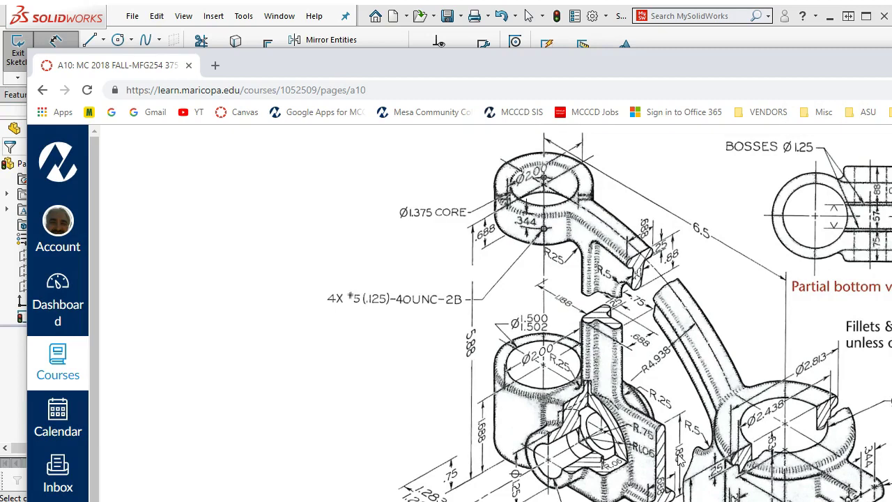
pyautogui.moveTo(593, 67); pyautogui.dragTo(891, 153)
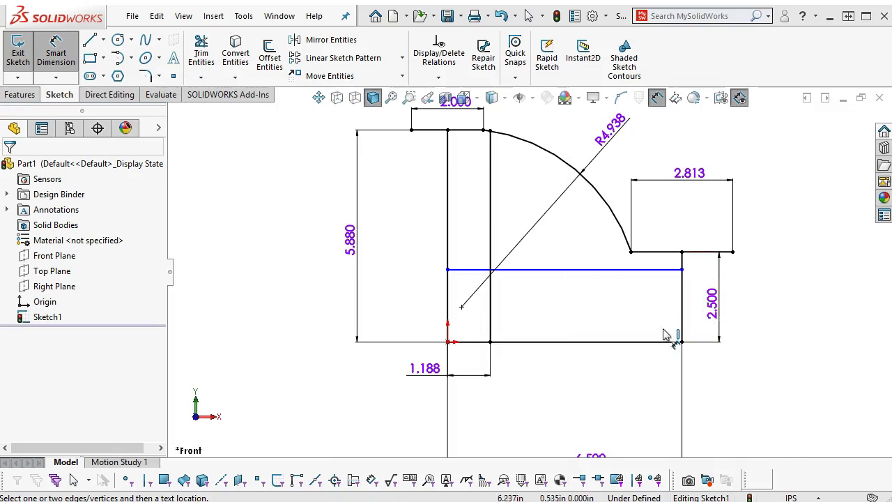
pyautogui.click(634, 342)
pyautogui.click(622, 270)
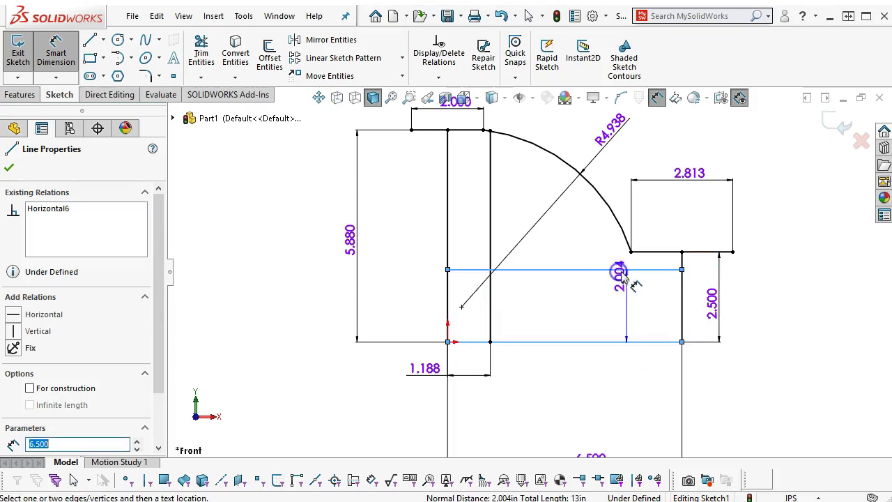
pyautogui.click(647, 291)
pyautogui.write('1.88')
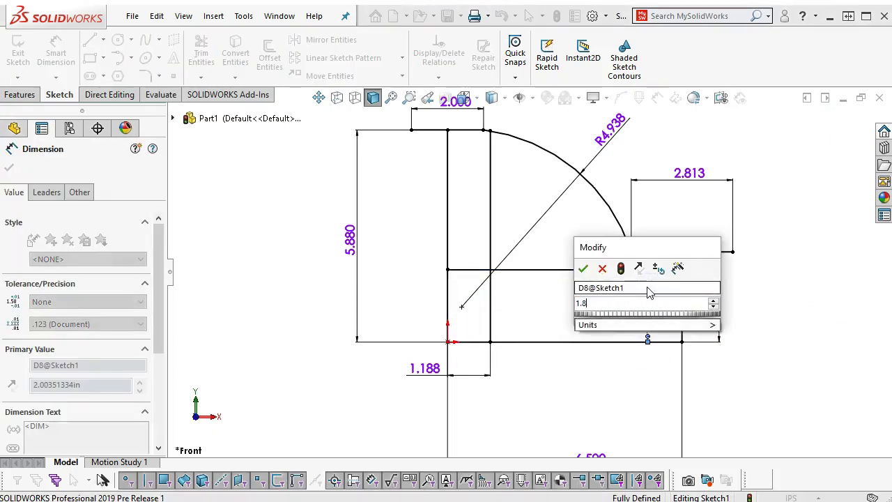
pyautogui.press('Return')
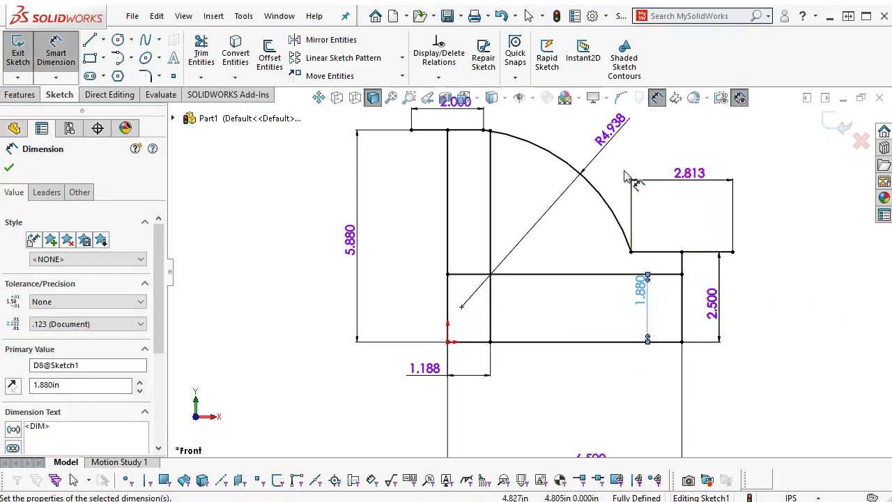
pyautogui.rightClick(622, 167)
pyautogui.click(647, 202)
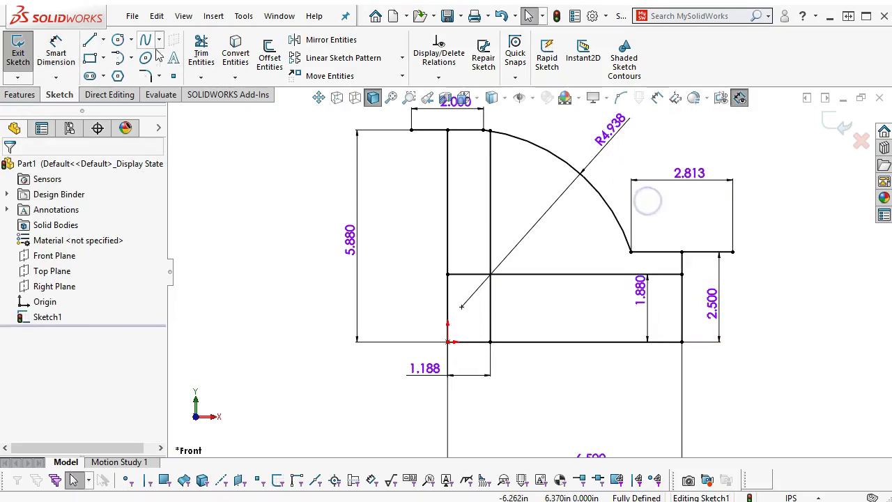
# Sketch a circle beside the inner vertical line, below the 1.88 in line, and set its diameter to 0.75 in.
pyautogui.click(117, 40)
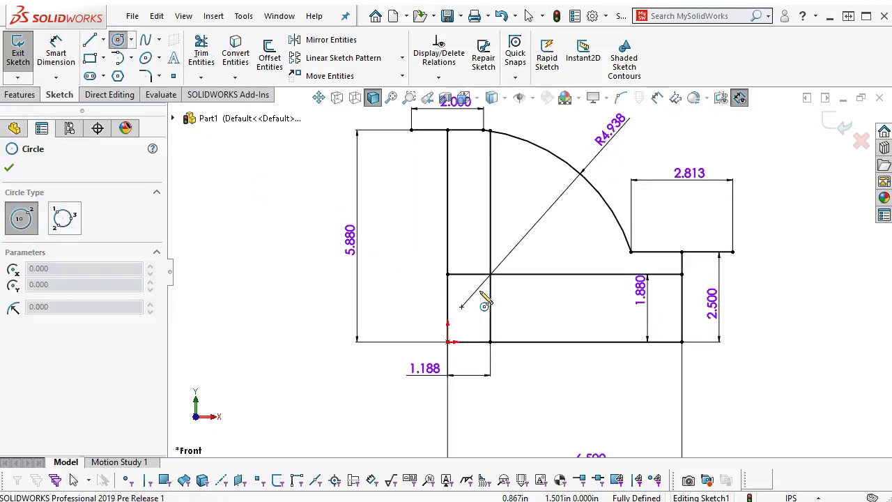
pyautogui.click(500, 301)
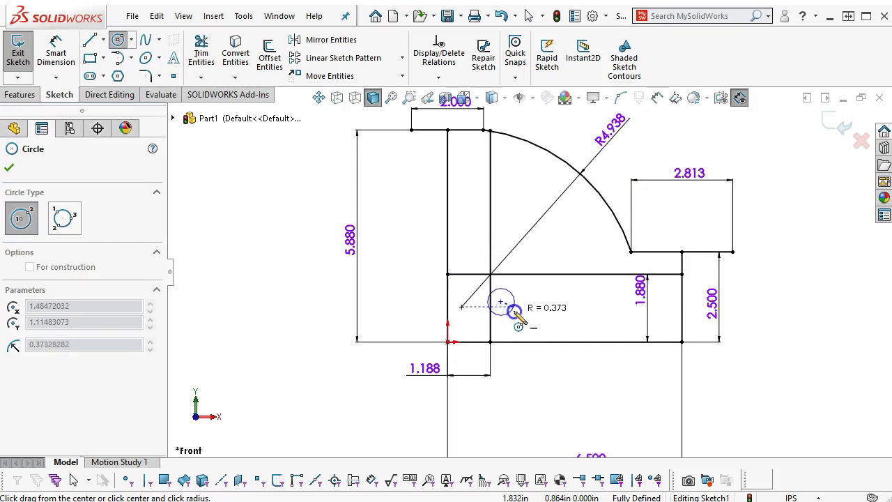
pyautogui.click(515, 316)
pyautogui.rightClick(546, 306)
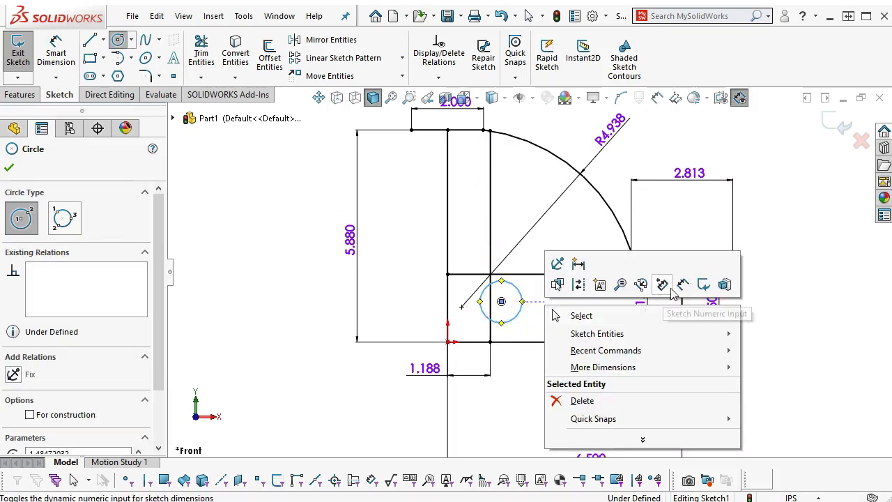
pyautogui.click(685, 287)
pyautogui.click(521, 317)
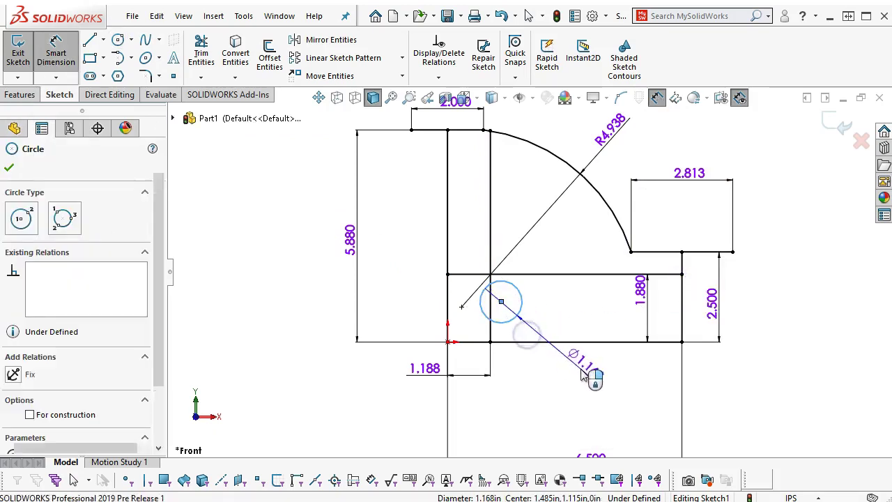
pyautogui.click(559, 361)
pyautogui.write('.75')
pyautogui.press('Return')
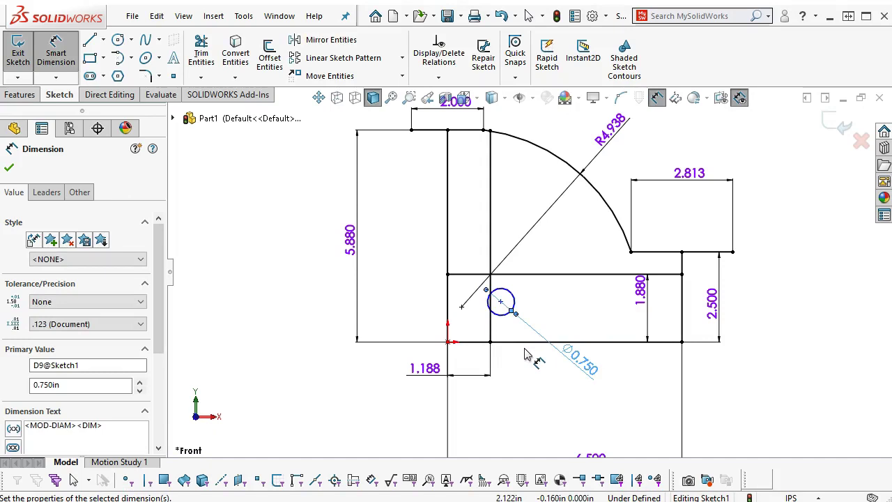
# Dimension the circle's center 1.28 in horizontally from the tall vertical line through the origin.
pyautogui.click(448, 322)
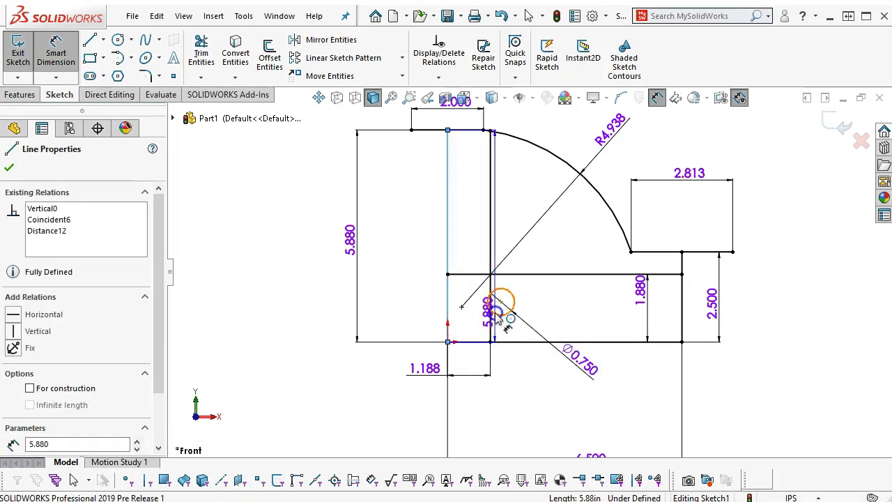
pyautogui.click(512, 311)
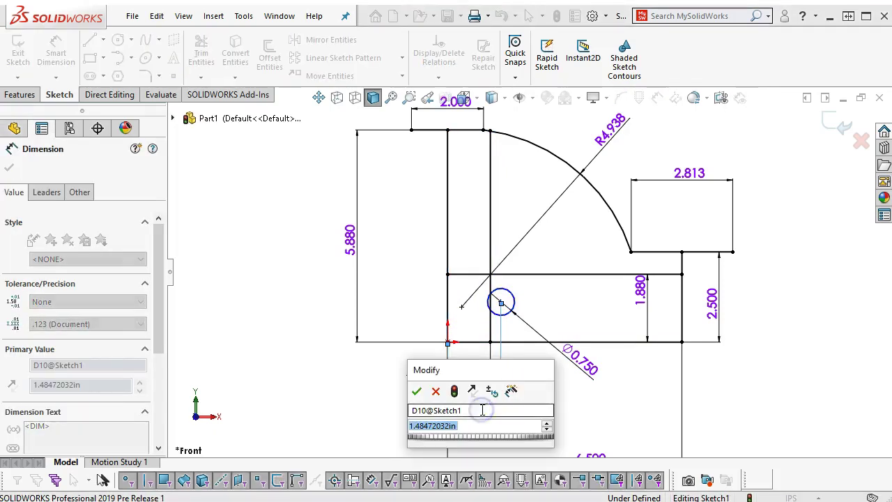
pyautogui.write('1.28')
pyautogui.press('Return')
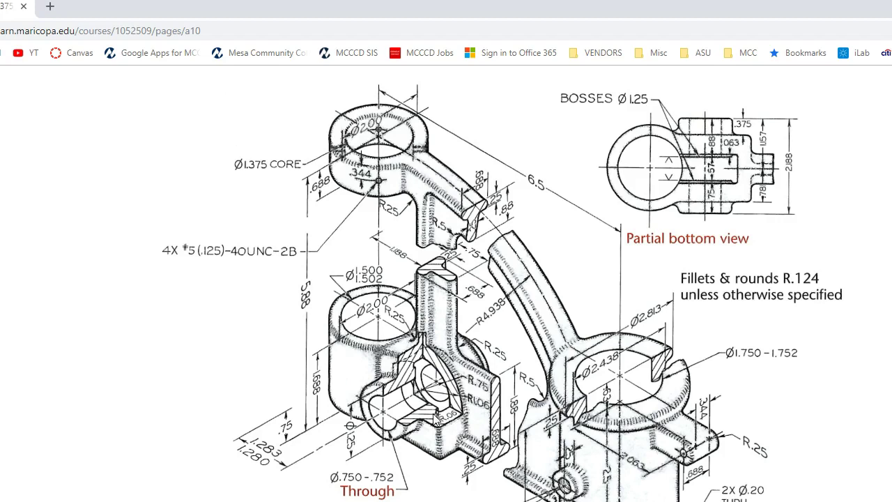
# Return from the browser drawing to the sketch and dimension the circle's center 1.12 in above the base line.
pyautogui.moveTo(386, 14); pyautogui.dragTo(891, 52)
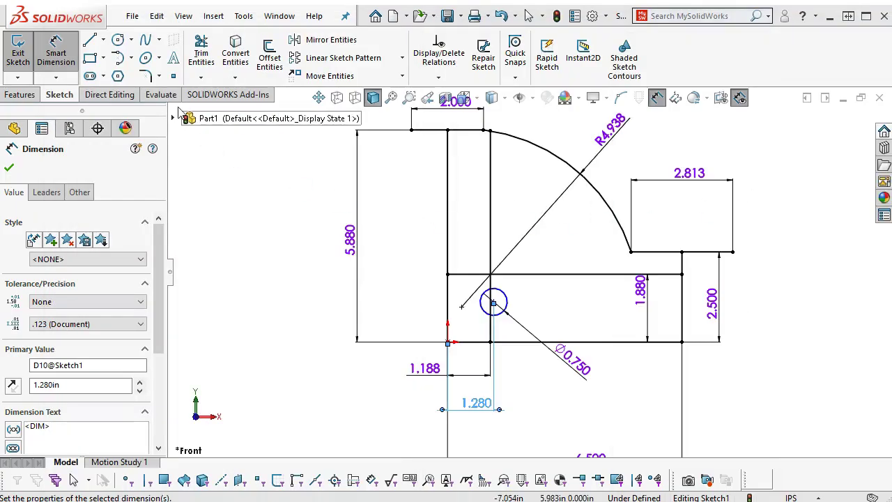
pyautogui.click(512, 341)
pyautogui.click(503, 303)
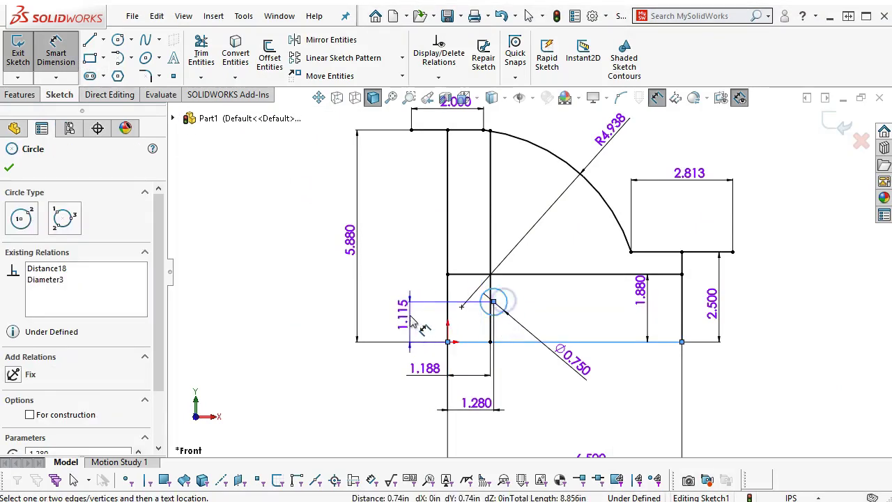
pyautogui.click(408, 315)
pyautogui.write('1.12')
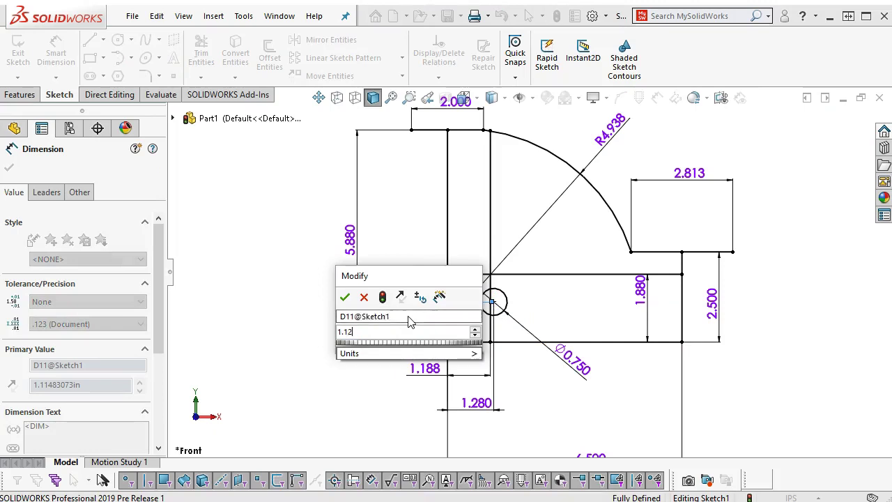
pyautogui.press('Return')
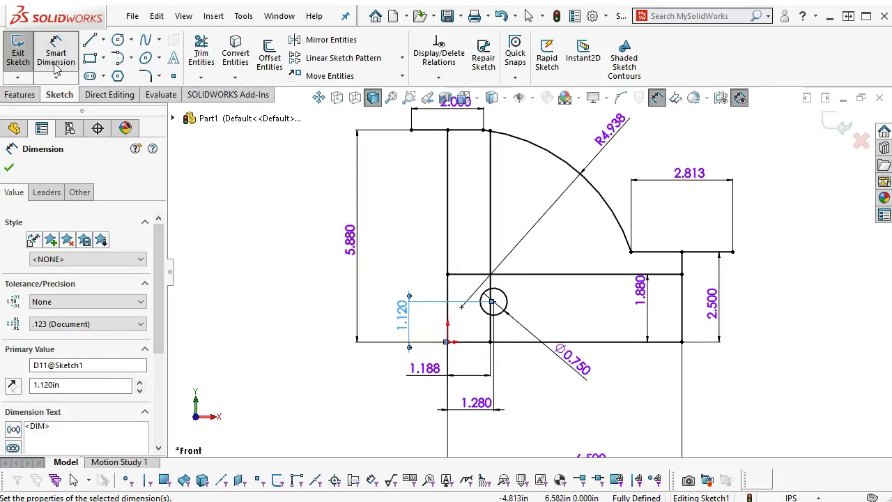
# Sketch two larger circles concentric with the 0.75 in circle, the second slightly bigger than the first.
pyautogui.click(116, 41)
pyautogui.scroll(-1, 478, 295)
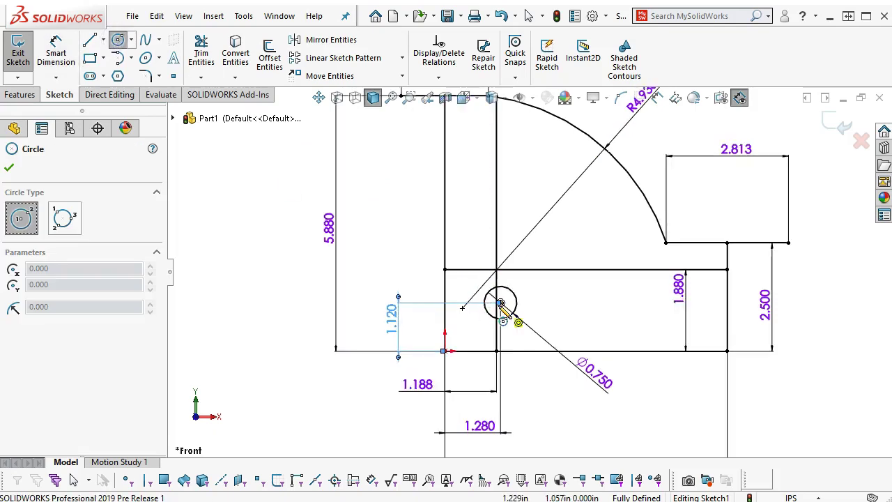
pyautogui.click(500, 303)
pyautogui.click(526, 329)
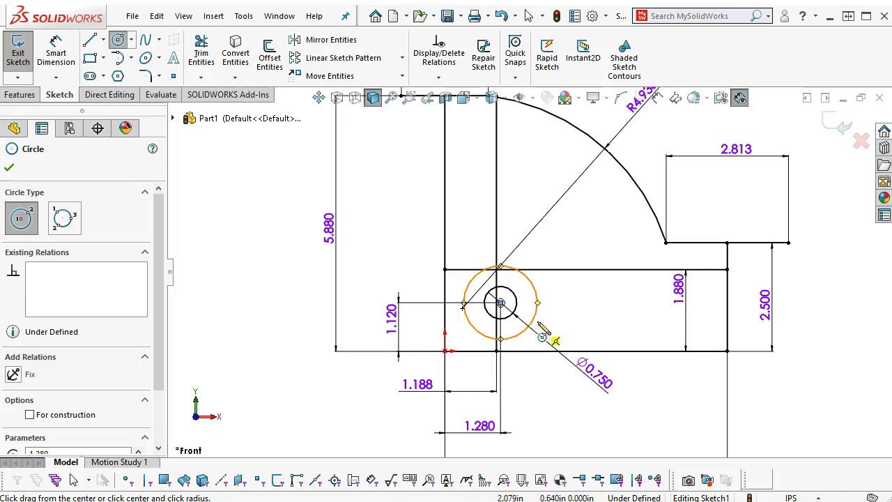
pyautogui.click(500, 303)
pyautogui.click(545, 314)
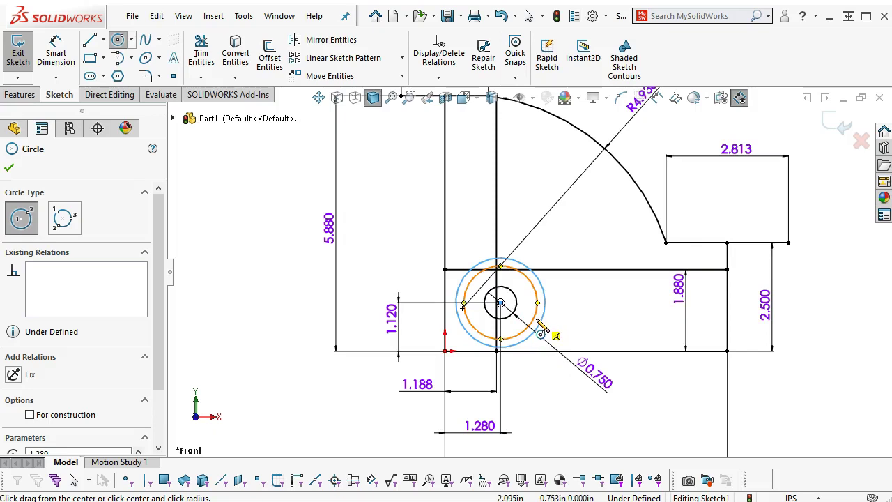
# Set the diameter of the outermost concentric circle to 1 in.
pyautogui.rightClick(528, 382)
pyautogui.click(659, 360)
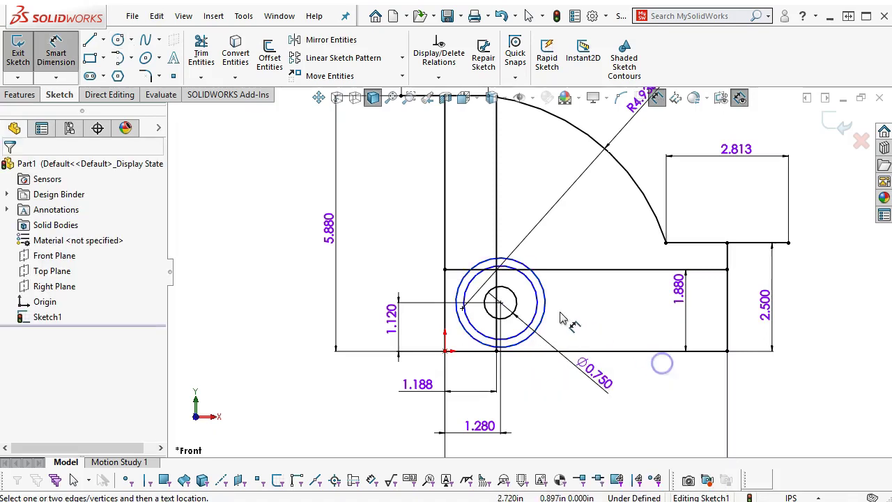
pyautogui.click(537, 312)
pyautogui.click(590, 407)
pyautogui.write('1')
pyautogui.press('Return')
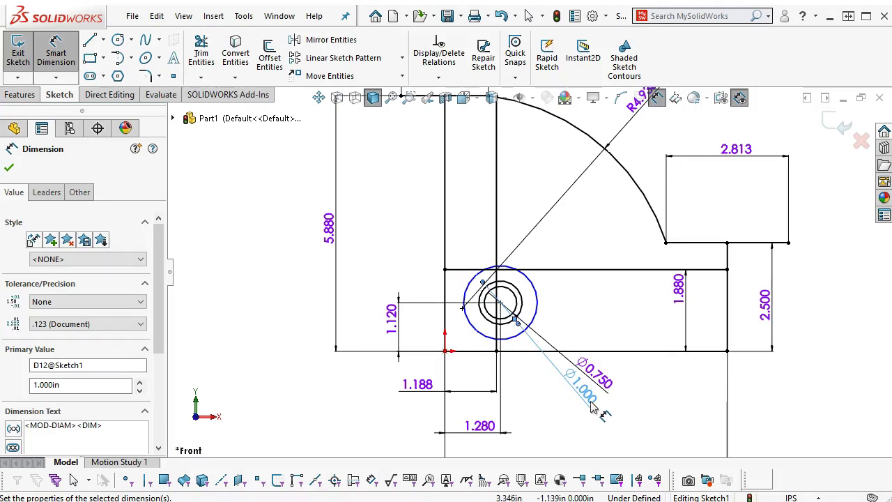
# Set the diameter of the middle concentric circle to 1.25 in.
pyautogui.doubleClick(590, 402)
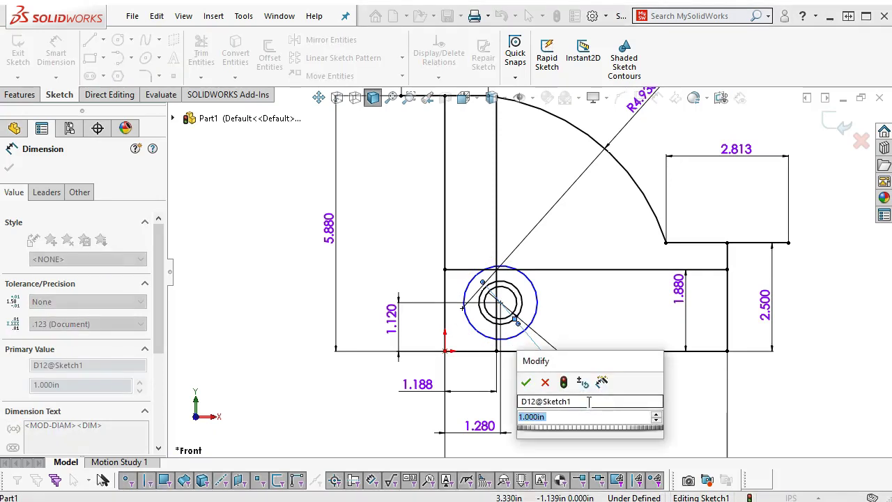
pyautogui.write('1.25')
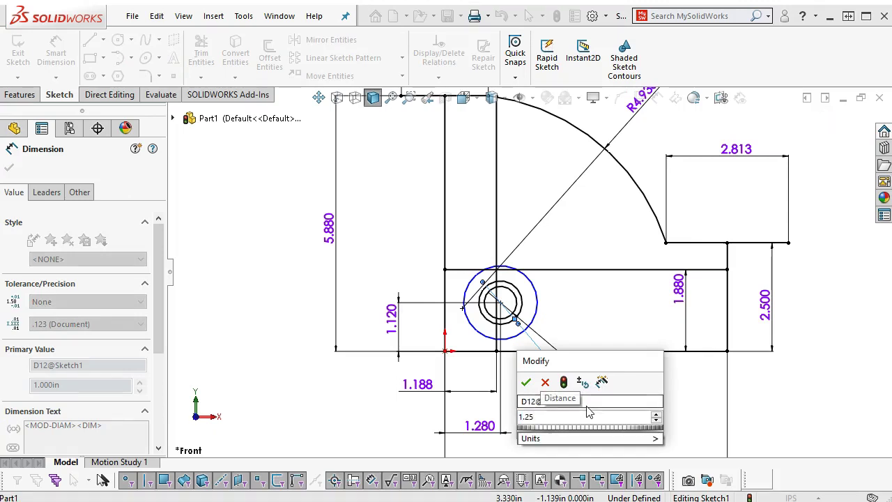
pyautogui.press('Return')
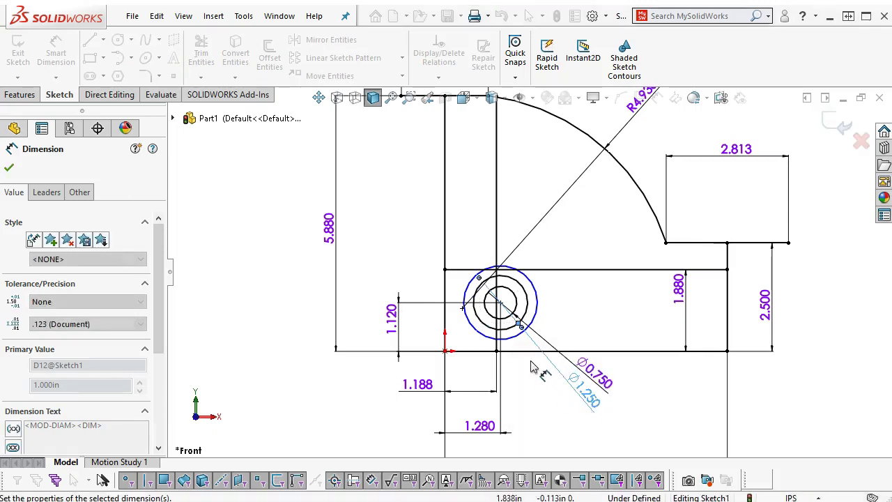
# Dimension the diameter of the still undimensioned outermost concentric circle as 1.5 in.
pyautogui.click(514, 338)
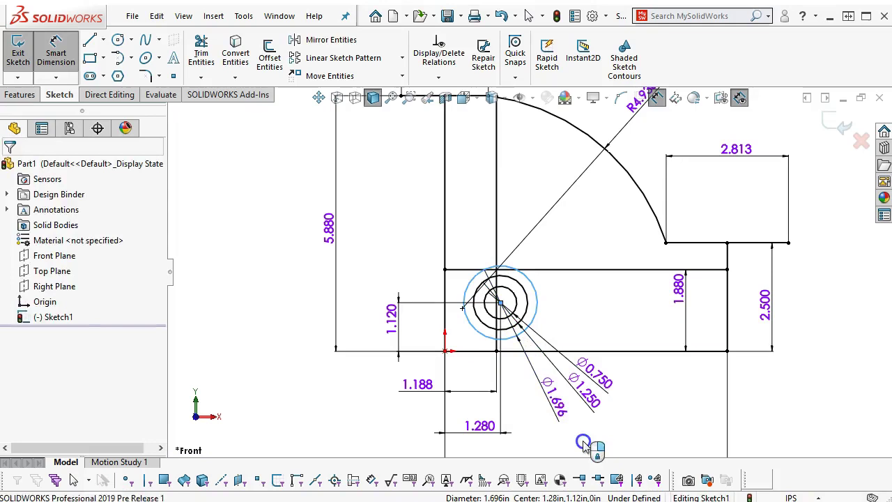
pyautogui.click(584, 444)
pyautogui.write('.15')
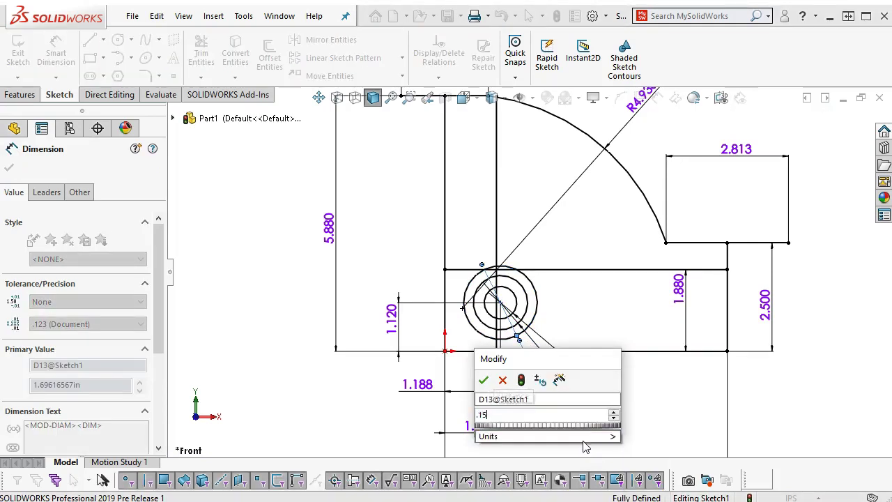
pyautogui.press('Return')
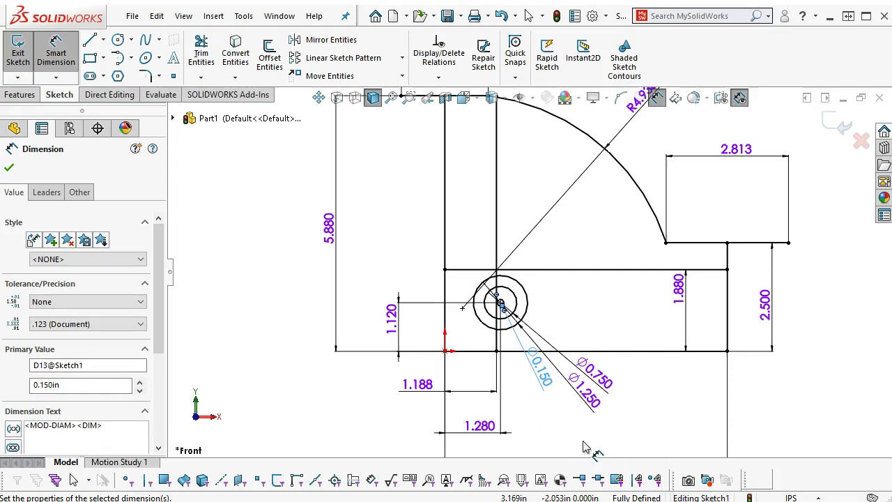
pyautogui.doubleClick(564, 398)
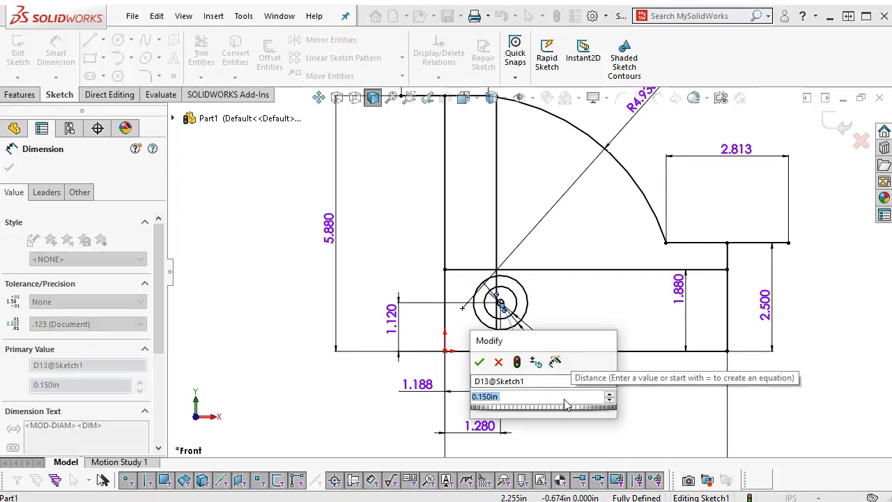
pyautogui.write('1.5')
pyautogui.press('Return')
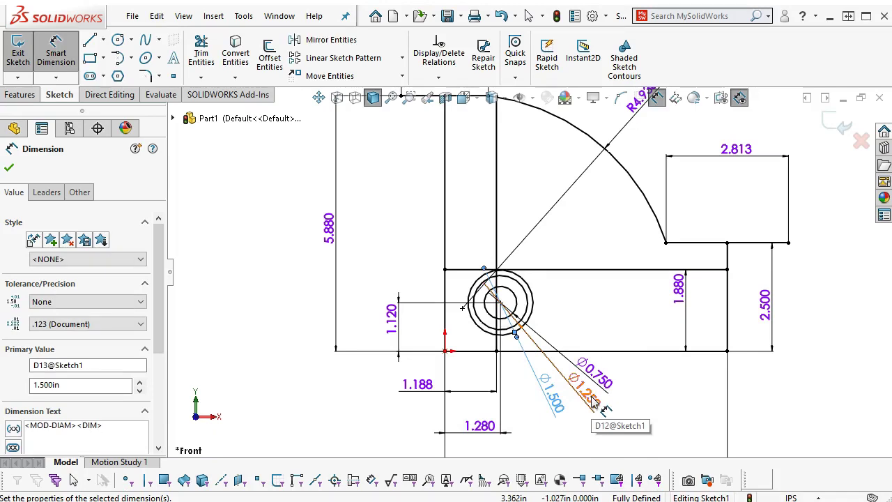
# Display the 1.25 in circle's dimension as a radius and set it to 1.12 in.
pyautogui.doubleClick(593, 400)
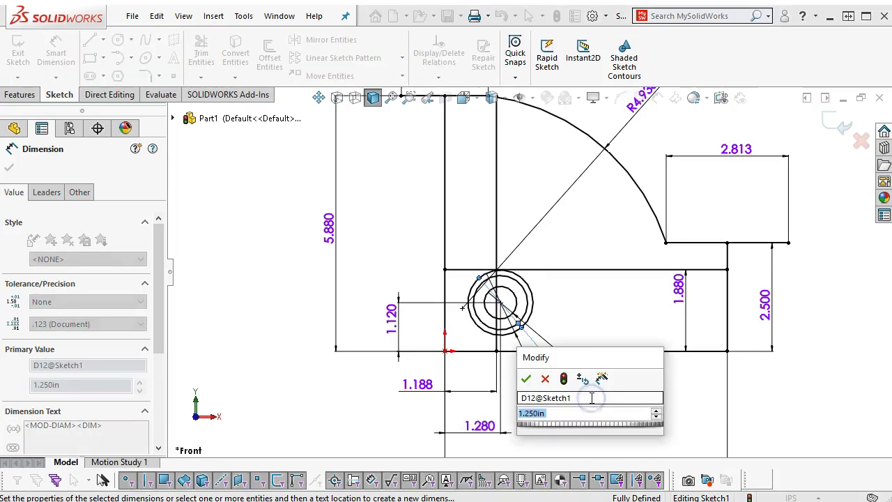
pyautogui.click(538, 415)
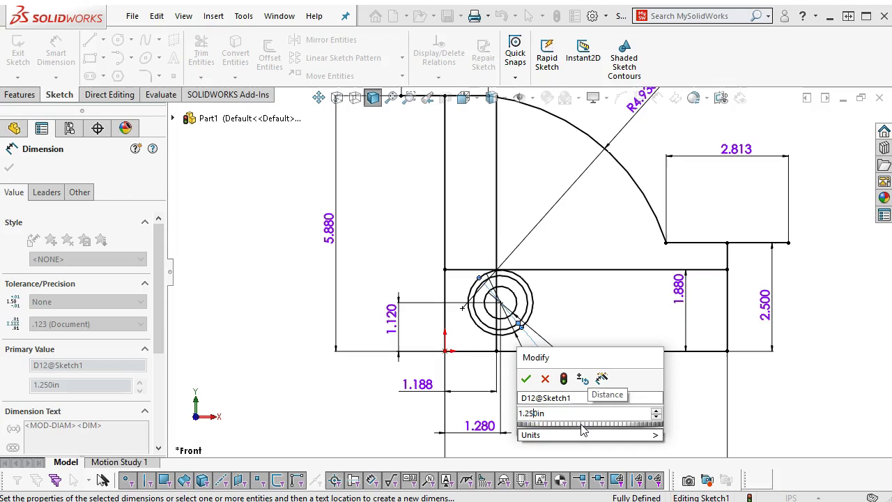
pyautogui.click(549, 377)
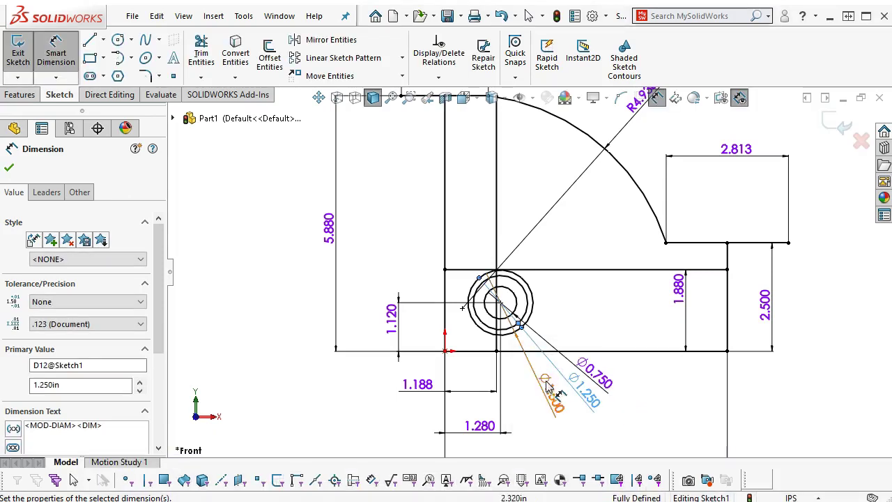
pyautogui.click(50, 193)
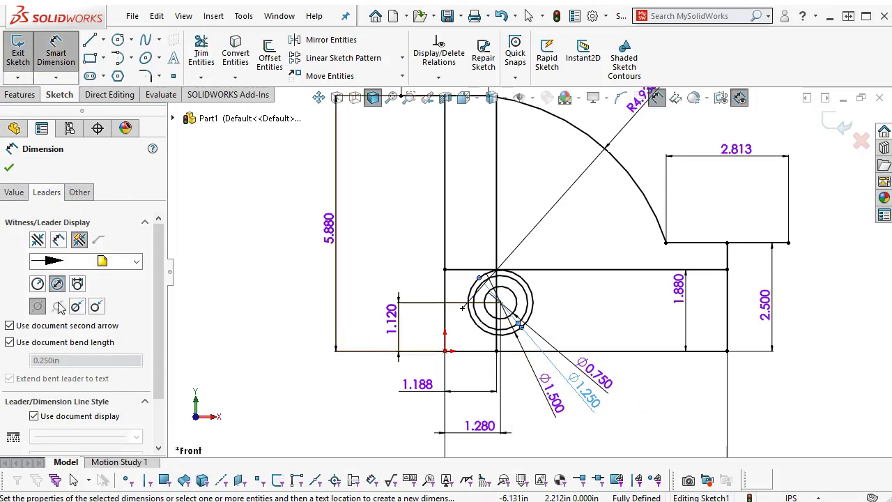
pyautogui.click(37, 284)
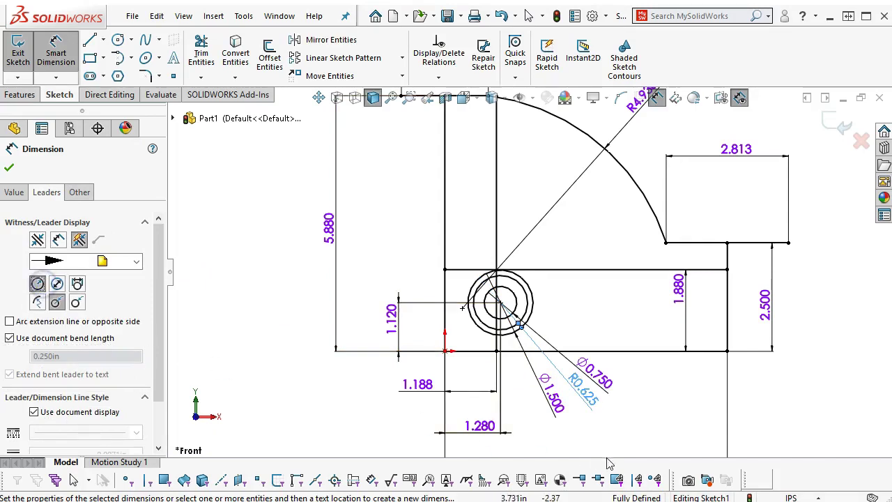
pyautogui.doubleClick(584, 389)
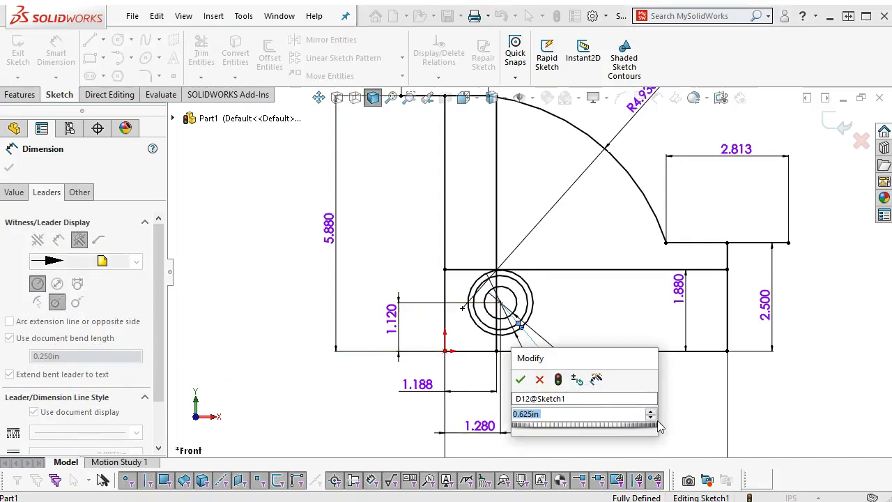
pyautogui.write('1.5')
pyautogui.press('Return')
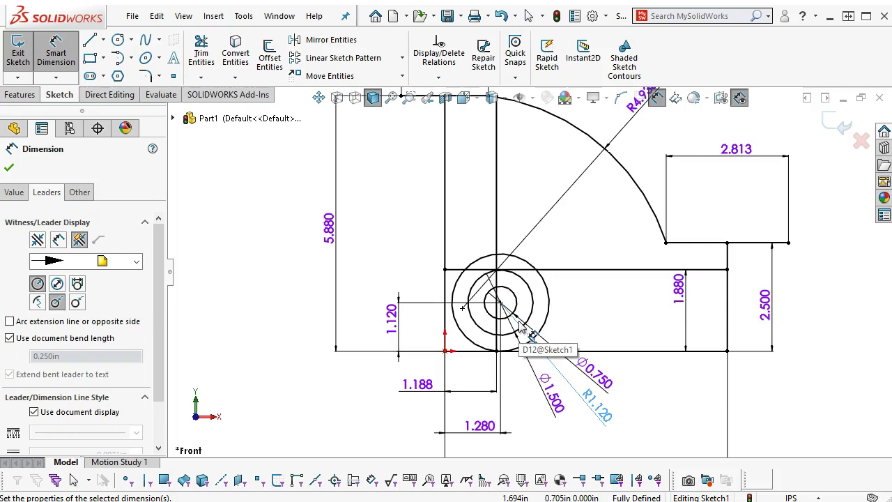
# Sketch a vertical line from the right quadrant of the R1.12 circle down to the base line.
pyautogui.click(89, 40)
pyautogui.moveTo(549, 302); pyautogui.dragTo(553, 351)
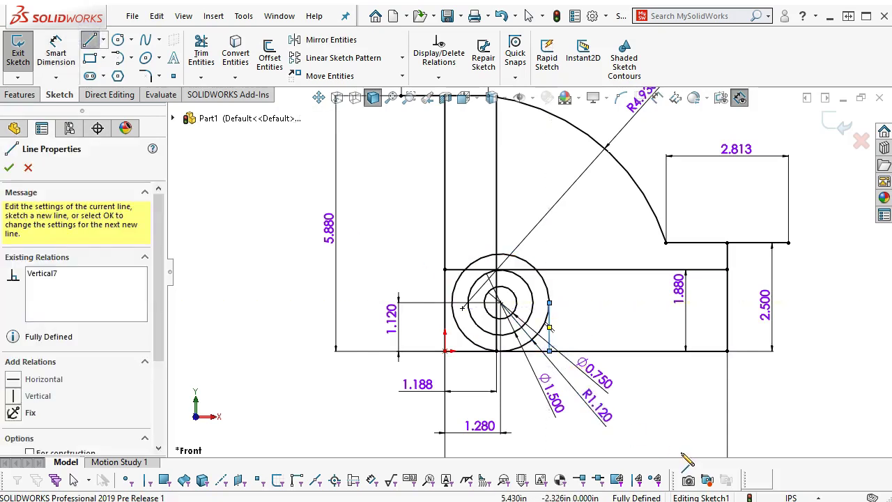
pyautogui.rightClick(646, 380)
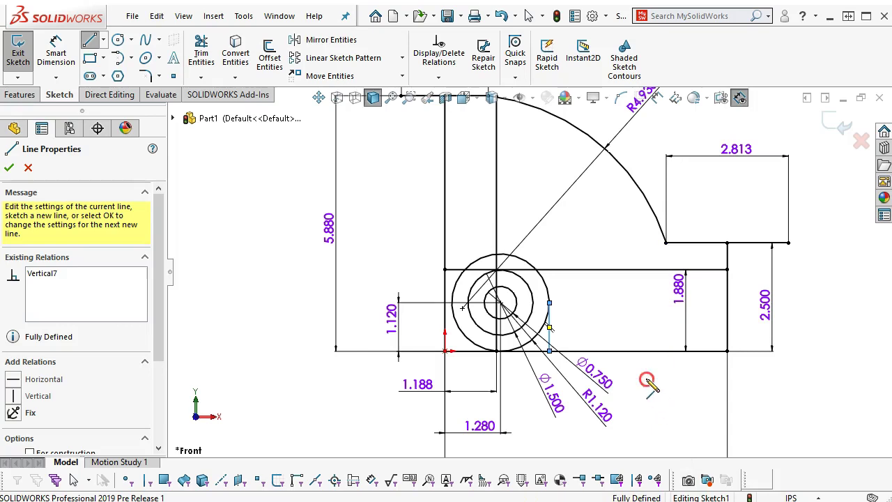
pyautogui.click(673, 388)
pyautogui.press('f')
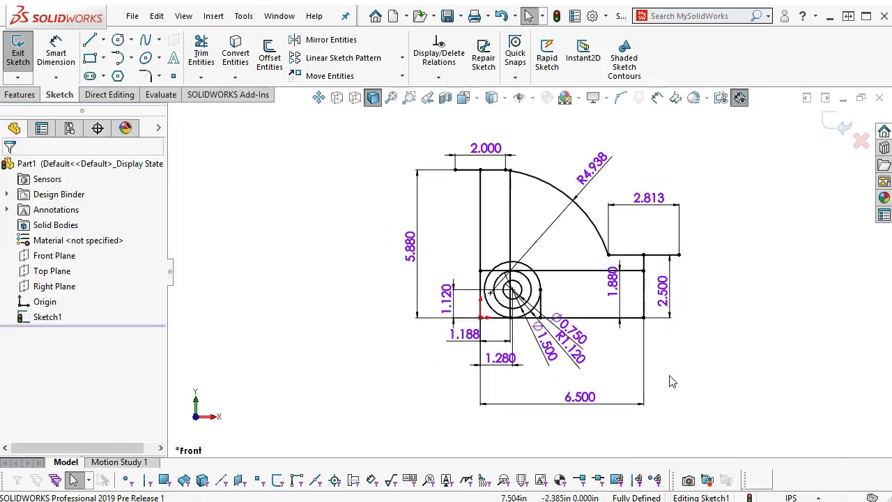
# Sketch a vertical line about 2.84 in long inside the large arc, just right of the upright arm's inner line.
pyautogui.scroll(-2, 566, 265)
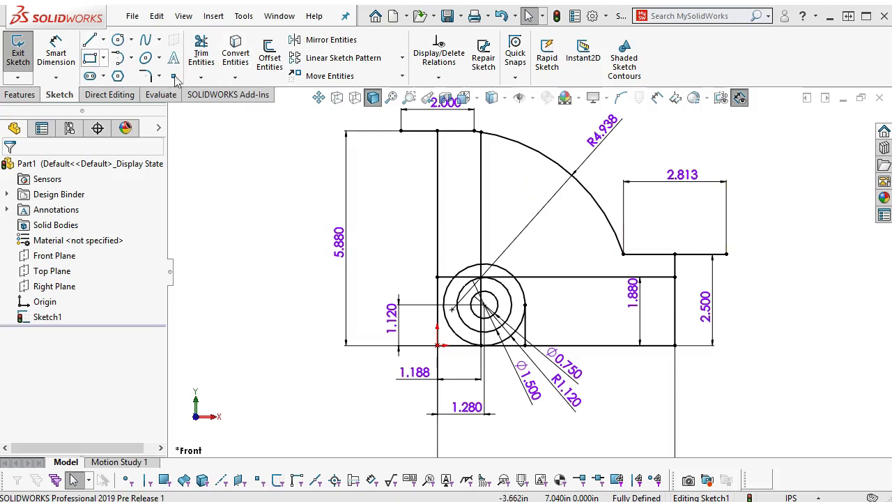
pyautogui.click(482, 202)
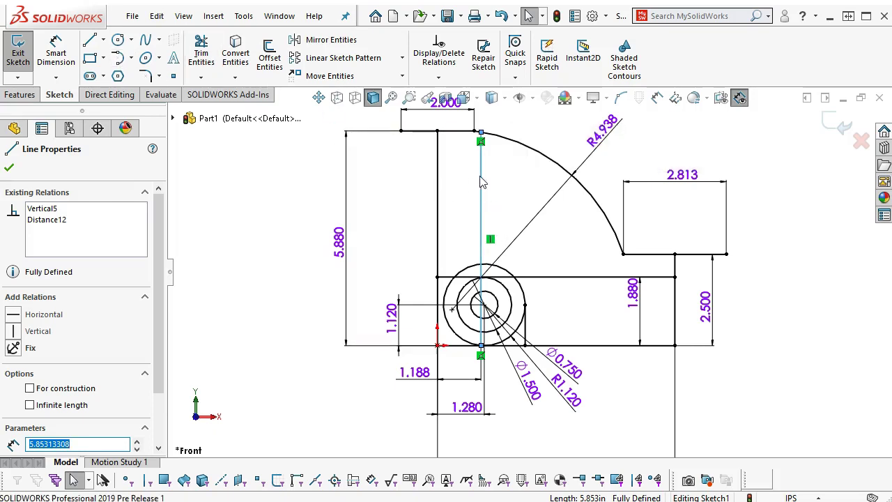
pyautogui.click(501, 175)
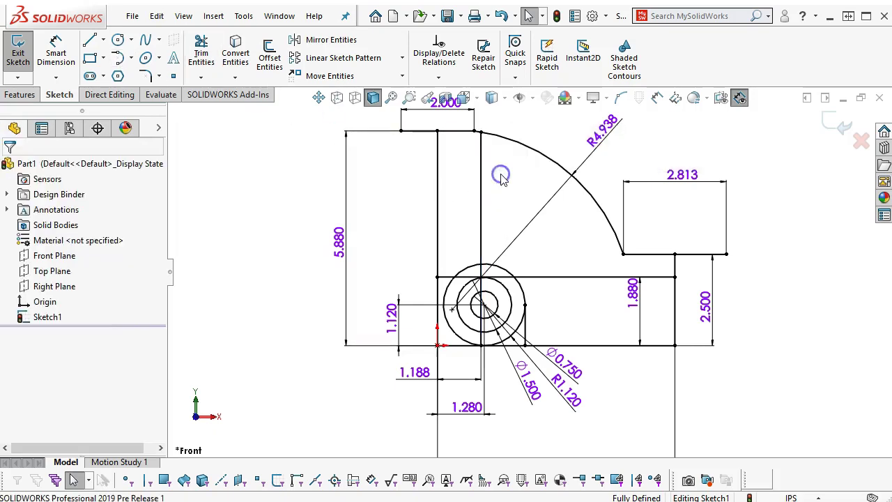
pyautogui.click(89, 39)
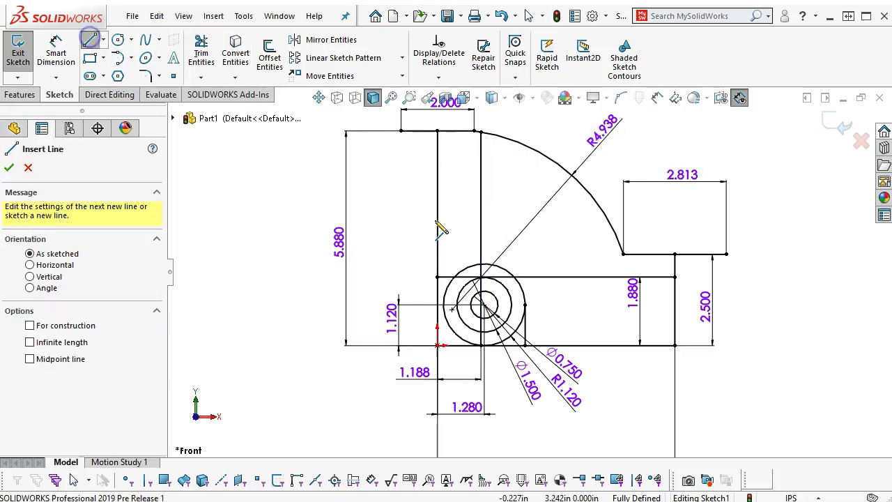
pyautogui.click(509, 170)
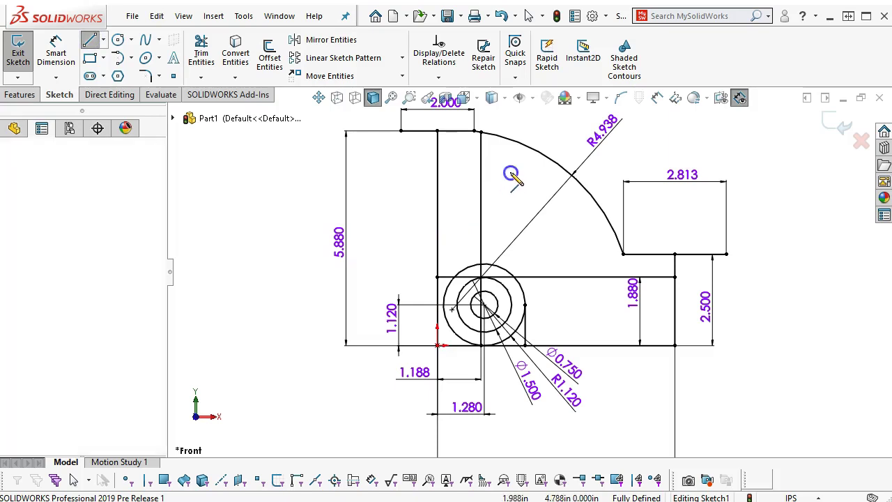
pyautogui.click(510, 272)
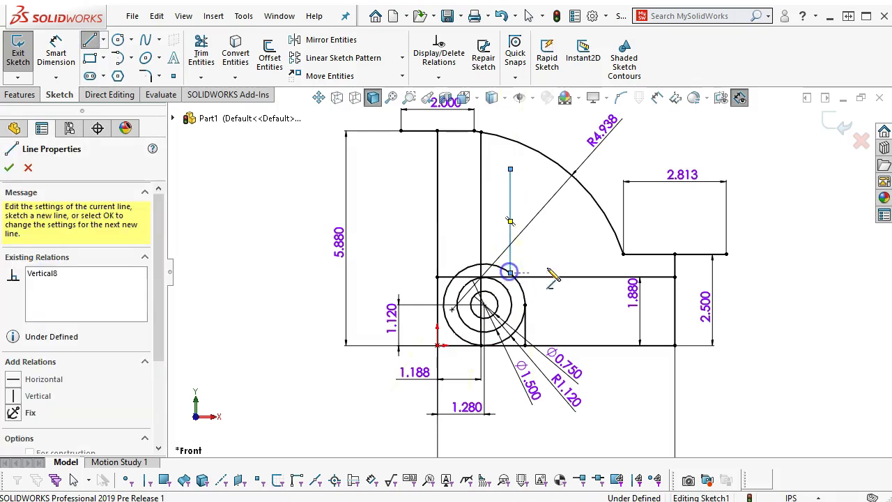
# Dimension the new vertical line 0.75 in horizontally from the upright arm's inner line.
pyautogui.rightClick(558, 234)
pyautogui.click(693, 208)
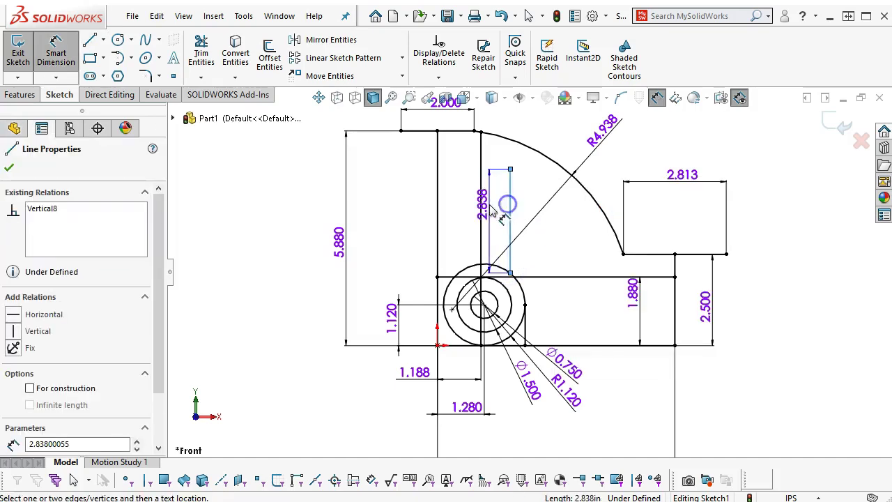
pyautogui.click(481, 206)
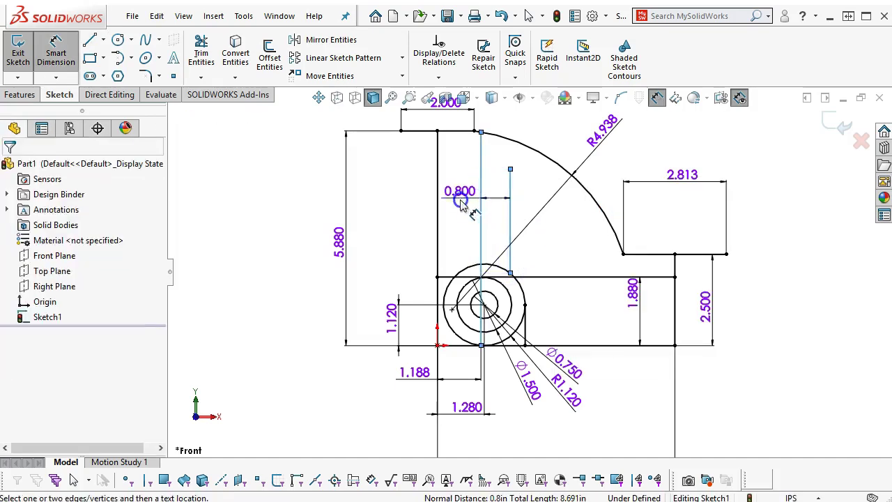
pyautogui.click(459, 203)
pyautogui.write('1.')
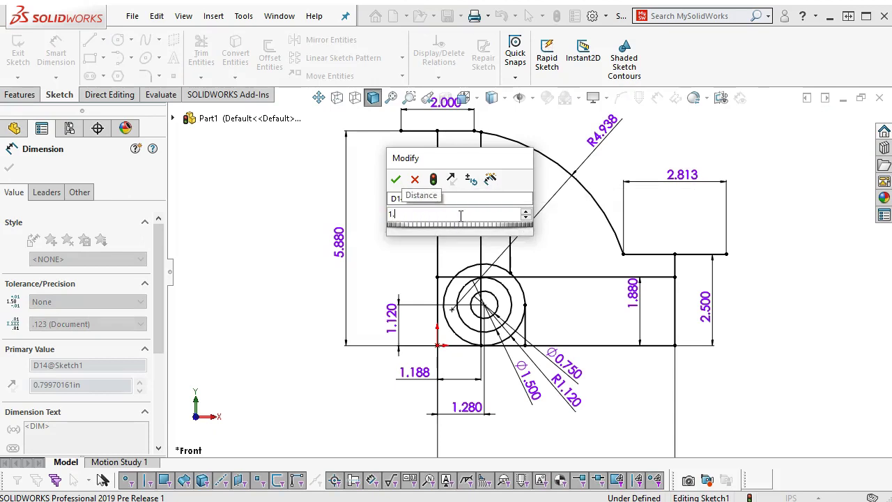
pyautogui.press('BackSpace')
pyautogui.press('BackSpace')
pyautogui.write('.75')
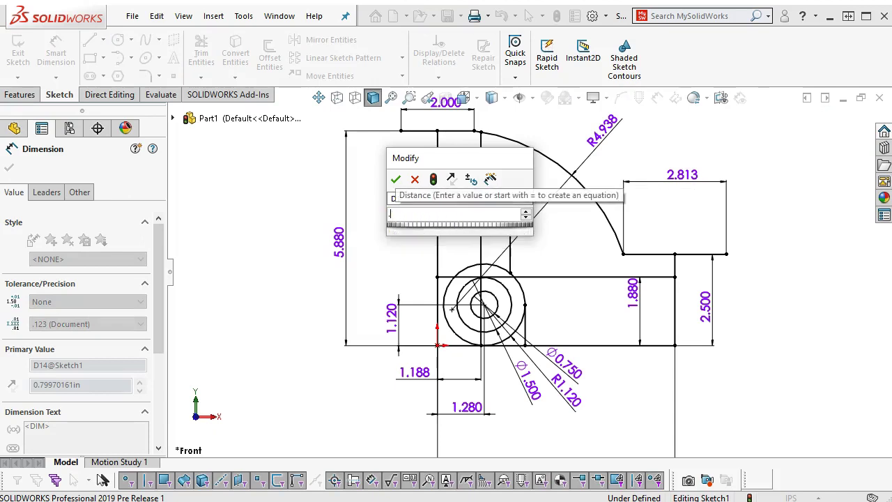
pyautogui.press('Return')
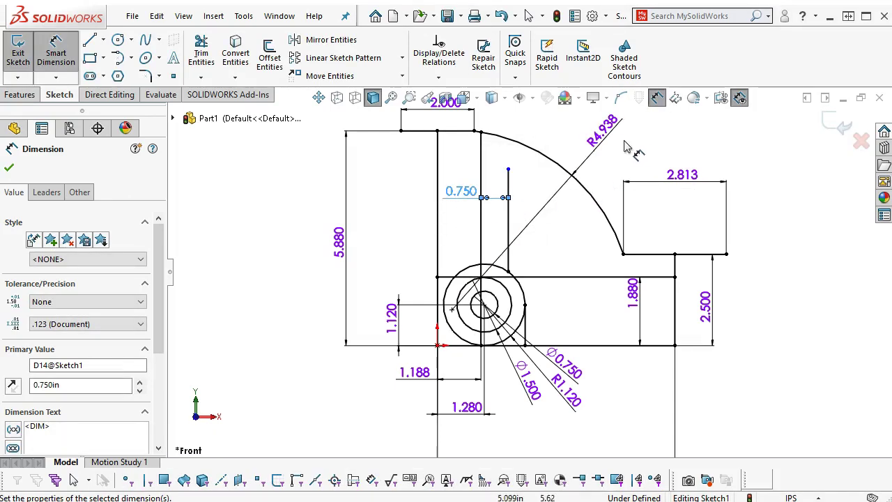
# Sketch a centerpoint arc concentric with the R4.938 arc, from the short vertical line's upper end to the horizontal arm's upper line.
pyautogui.click(132, 59)
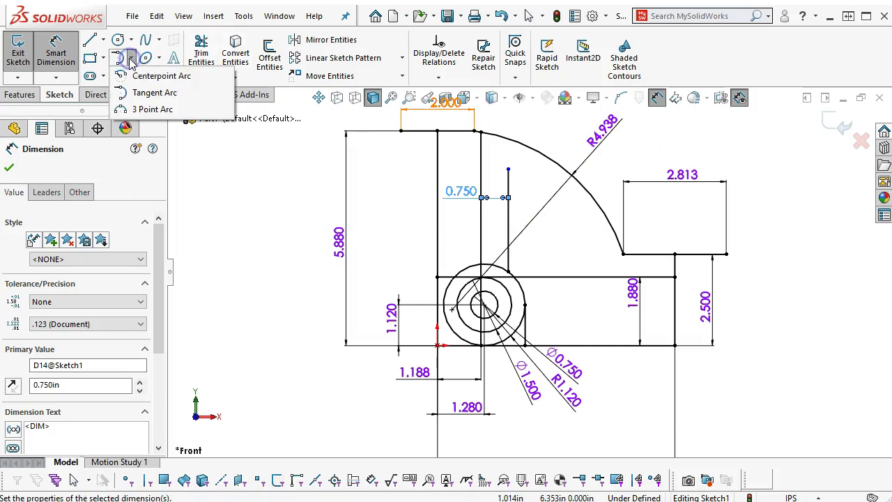
pyautogui.click(146, 76)
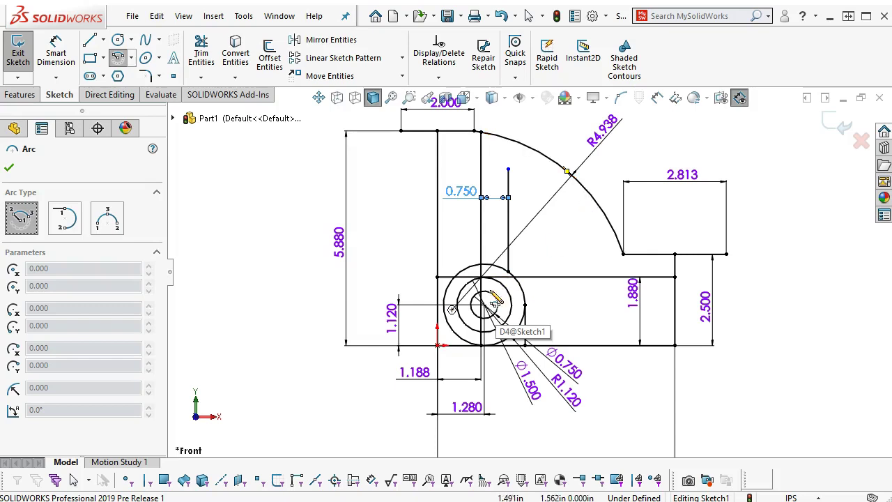
pyautogui.click(452, 309)
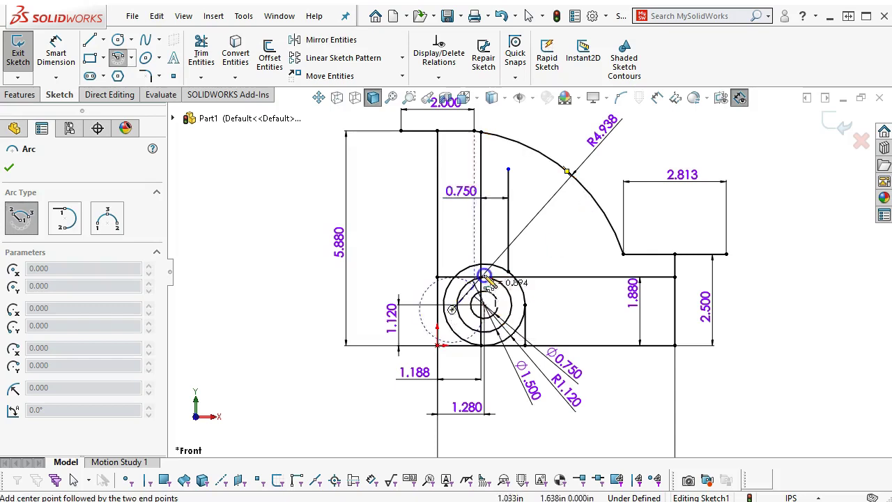
pyautogui.click(509, 171)
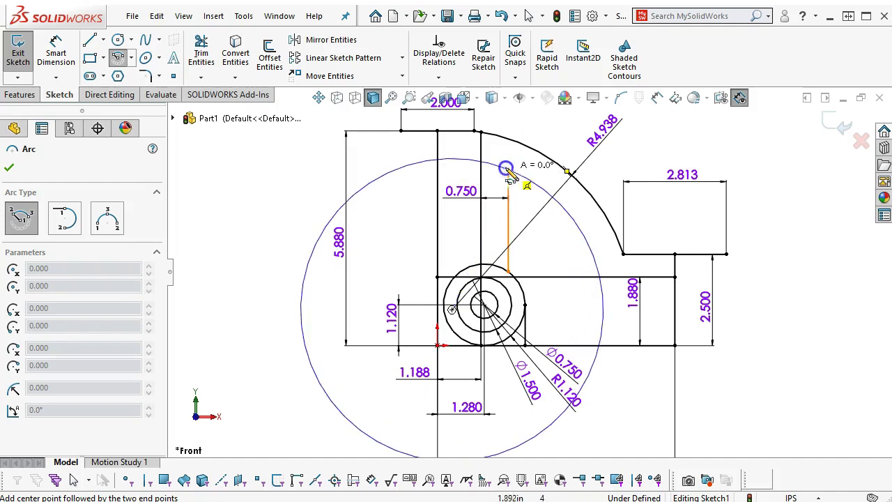
pyautogui.click(600, 277)
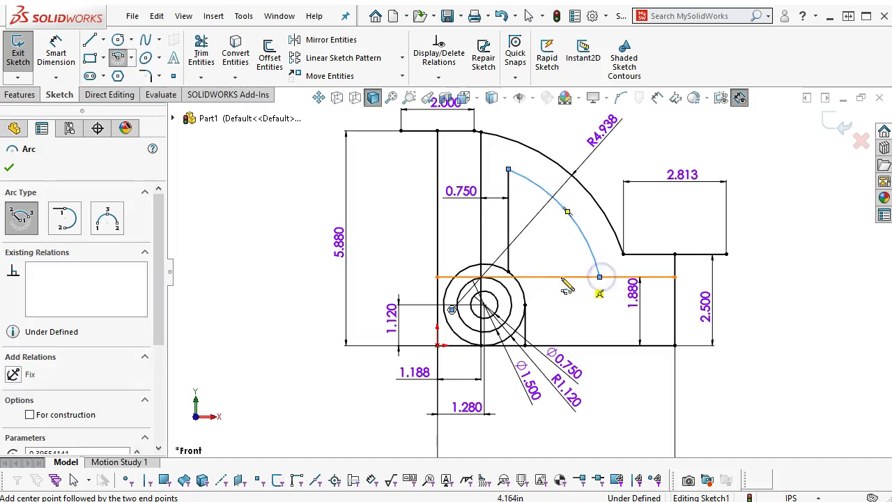
pyautogui.rightClick(738, 174)
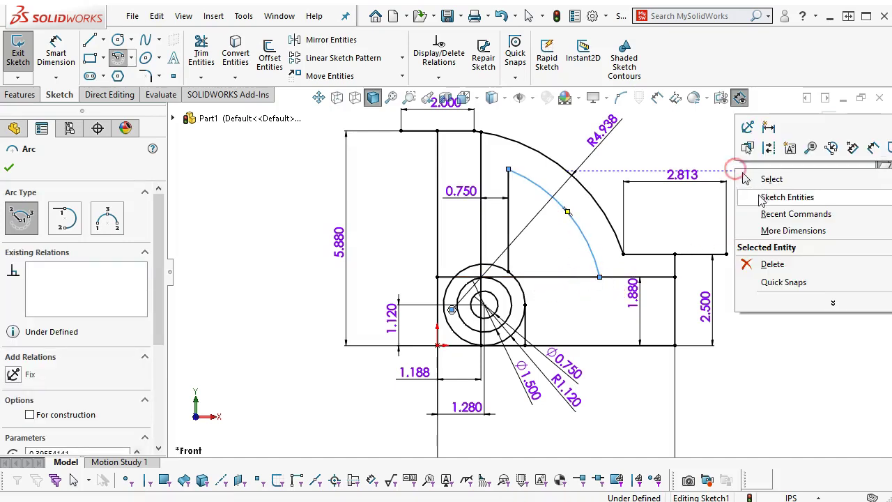
# Dimension the gap between the inner arc and the R4.938 arc as 0.75 in.
pyautogui.click(752, 177)
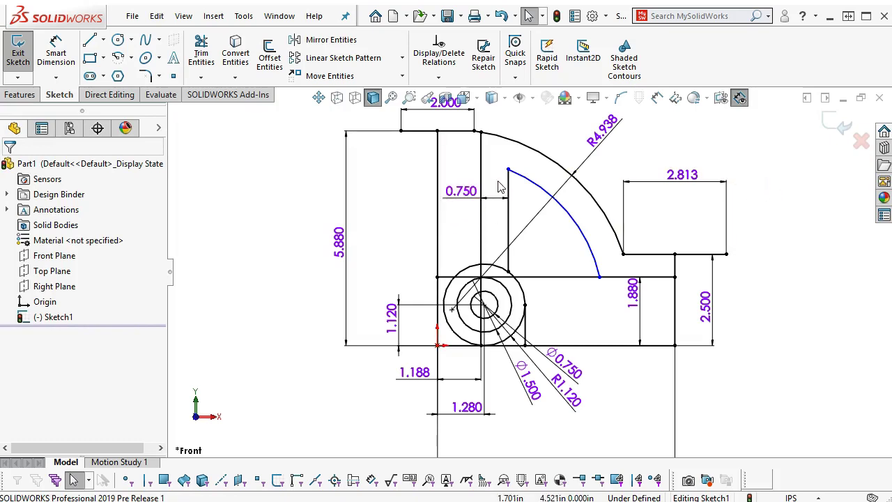
pyautogui.click(56, 55)
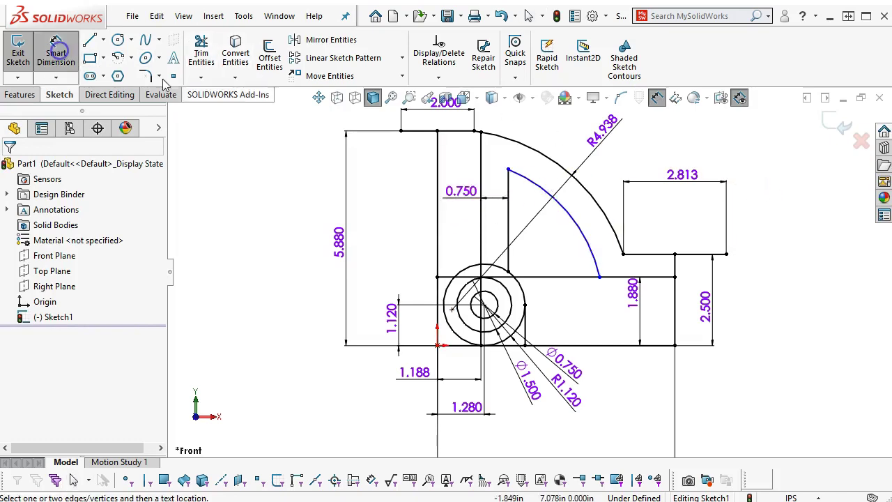
pyautogui.click(534, 186)
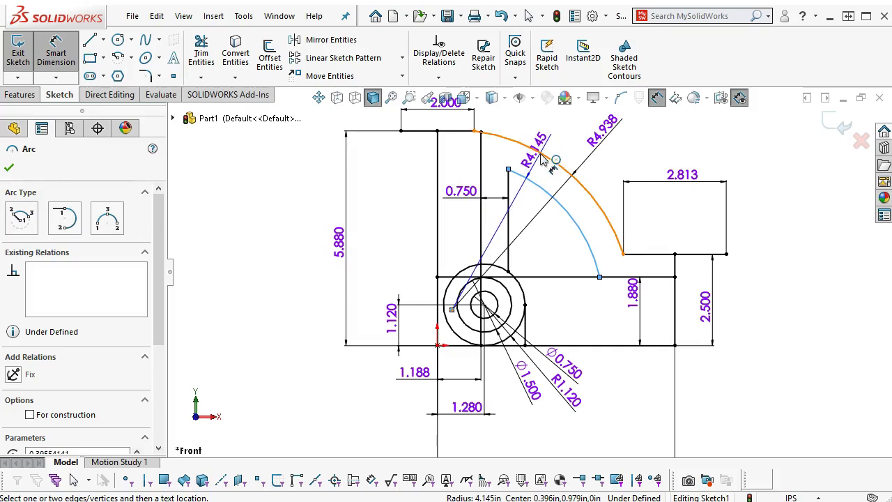
pyautogui.click(549, 152)
pyautogui.click(566, 137)
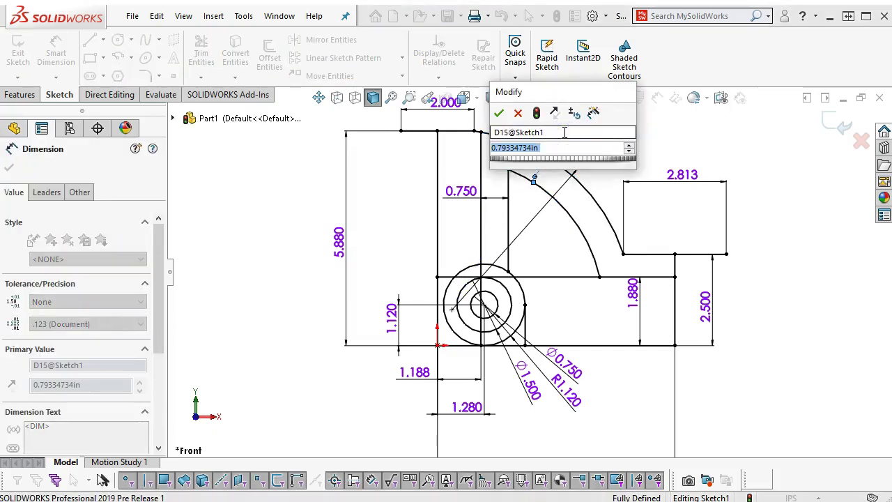
pyautogui.write('.75')
pyautogui.press('Return')
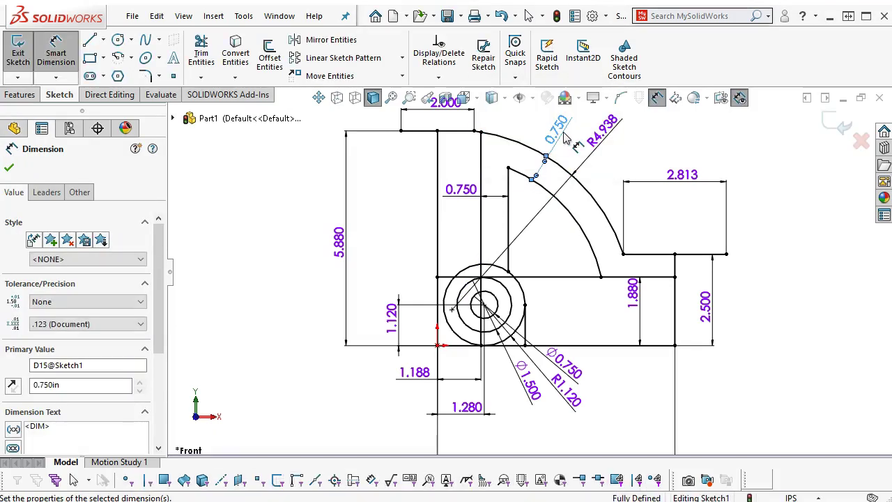
pyautogui.rightClick(768, 186)
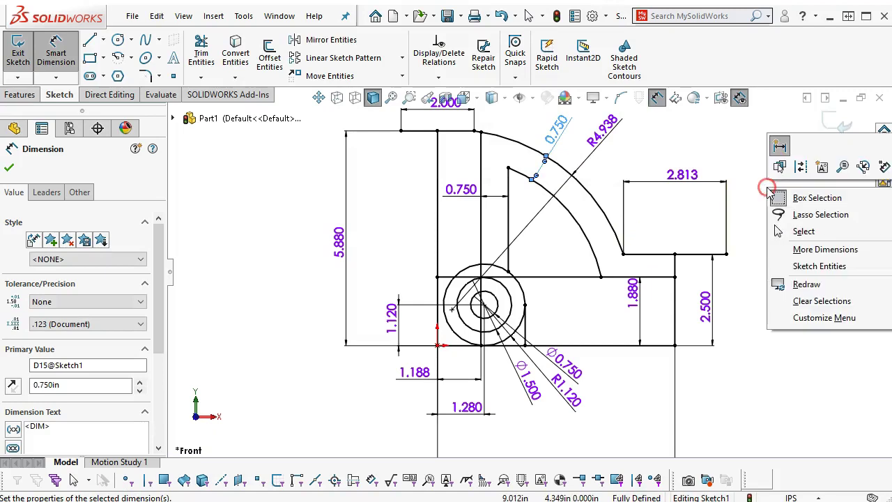
pyautogui.click(810, 236)
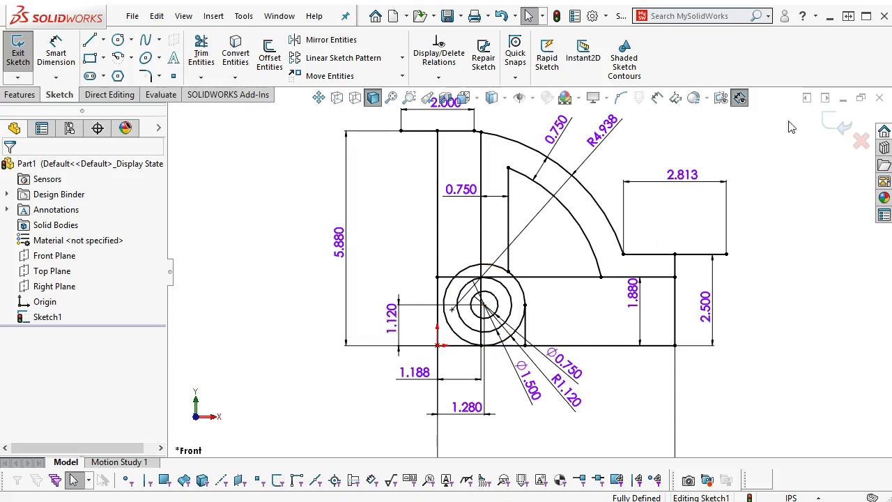
# Finish the Front Plane sketch and rename it "layout".
pyautogui.click(841, 124)
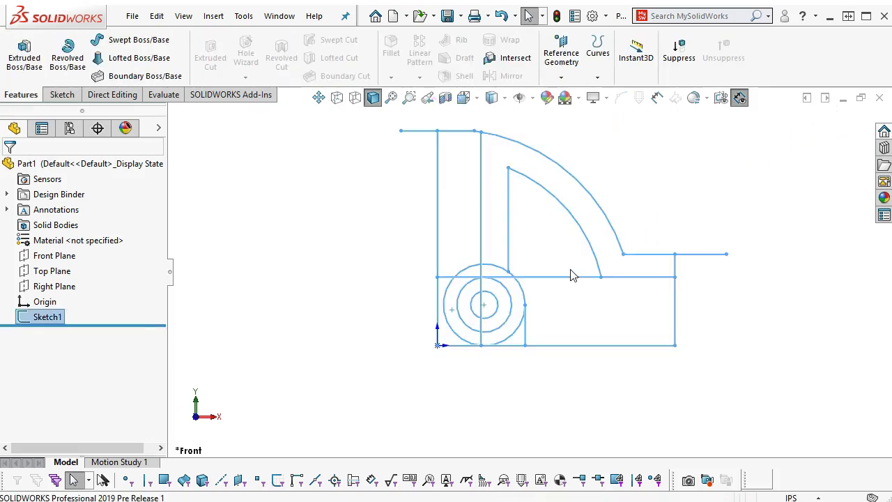
pyautogui.click(57, 315)
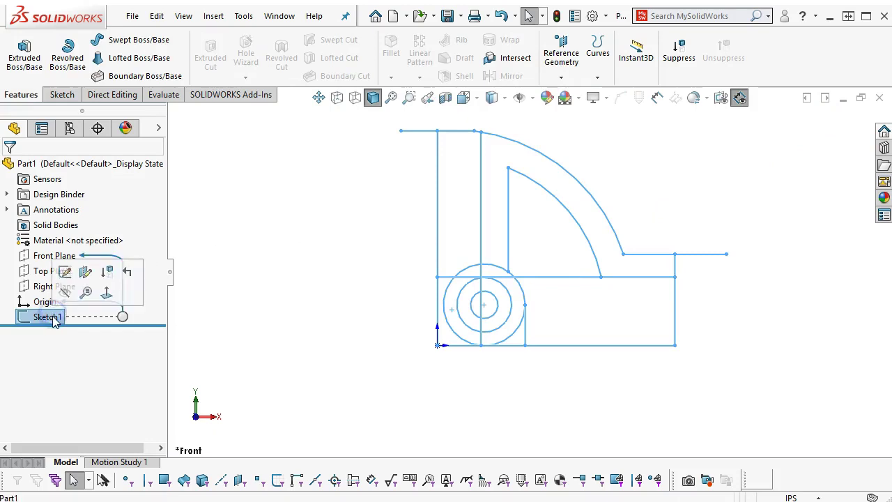
pyautogui.click(53, 317)
pyautogui.press('BackSpace')
pyautogui.write('layout')
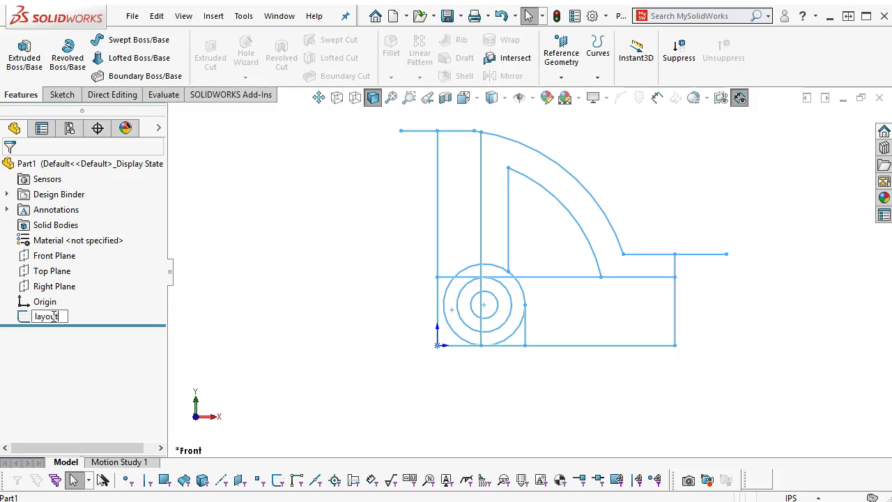
pyautogui.press('Return')
pyautogui.click(241, 276)
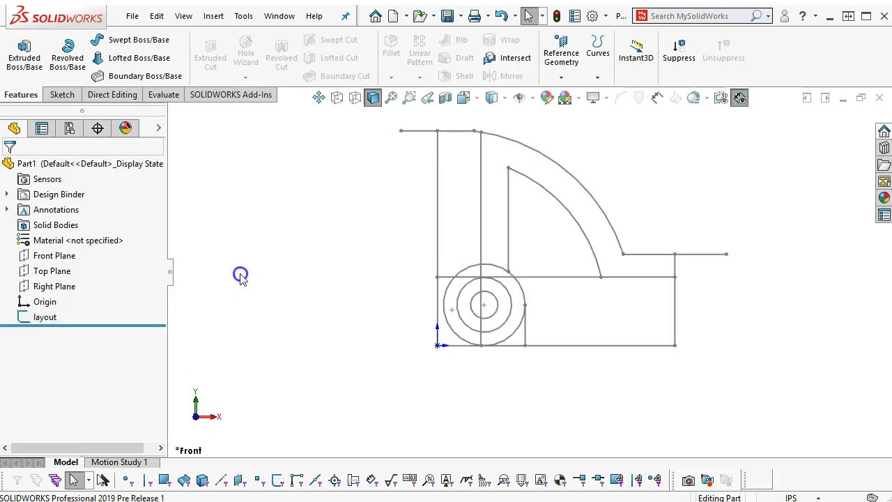
# Start a sketch on the Top Plane and draw a circle about 1.98 in in diameter centred on the origin.
pyautogui.moveTo(301, 259)
pyautogui.mouseDown(button='middle')
pyautogui.moveTo(325, 255)
pyautogui.moveTo(313, 294)
pyautogui.moveTo(319, 354)
pyautogui.mouseUp(button='middle')
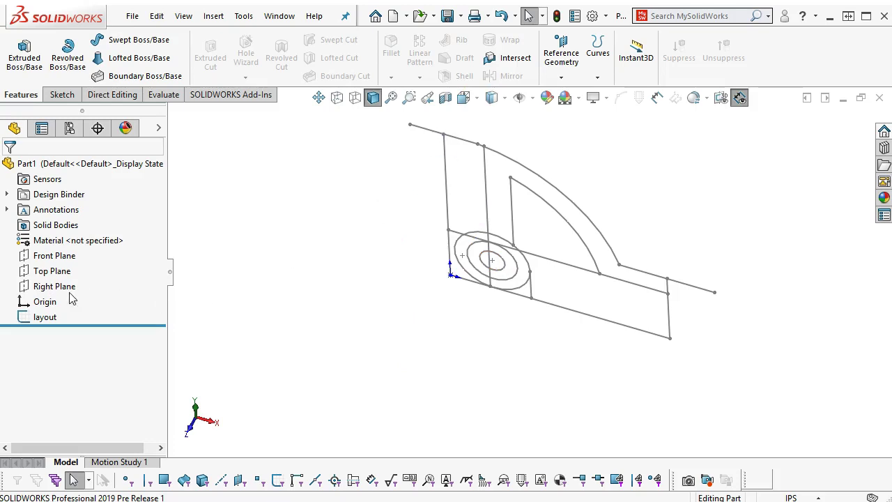
pyautogui.click(56, 270)
pyautogui.click(75, 255)
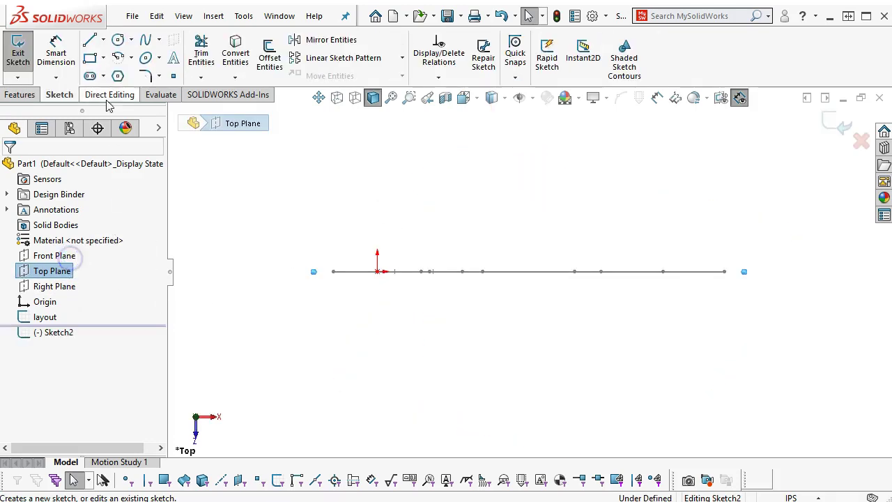
pyautogui.click(118, 39)
pyautogui.moveTo(225, 225)
pyautogui.mouseDown(button='middle')
pyautogui.moveTo(422, 280)
pyautogui.moveTo(389, 251)
pyautogui.moveTo(388, 259)
pyautogui.mouseUp(button='middle')
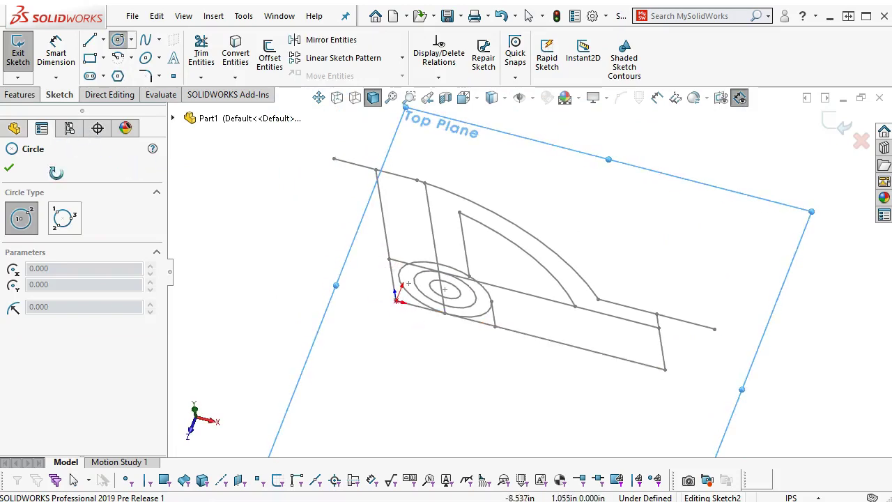
pyautogui.click(253, 225)
pyautogui.click(292, 241)
pyautogui.rightClick(327, 273)
pyautogui.click(352, 280)
pyautogui.moveTo(253, 225)
pyautogui.mouseDown()
pyautogui.moveTo(386, 311)
pyautogui.moveTo(388, 298)
pyautogui.moveTo(395, 304)
pyautogui.mouseUp()
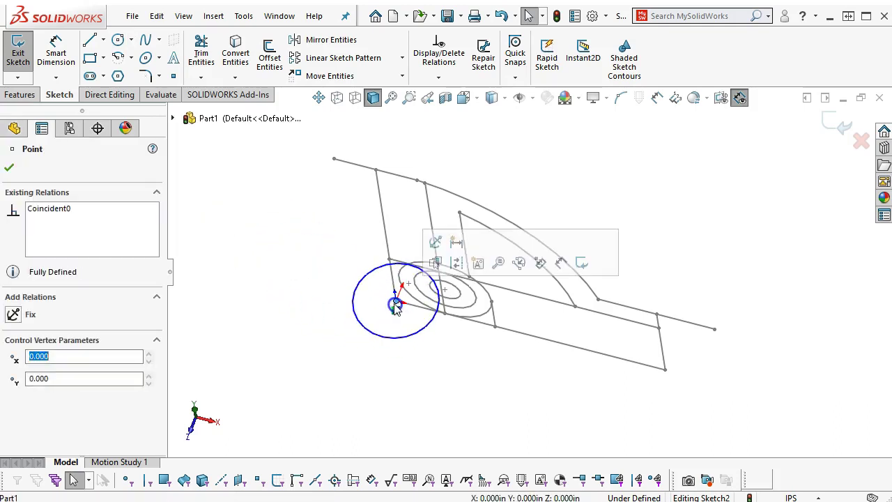
# Make the circle coincident with the outer endpoint of the layout line across the upright arm's upper end.
pyautogui.click(358, 282)
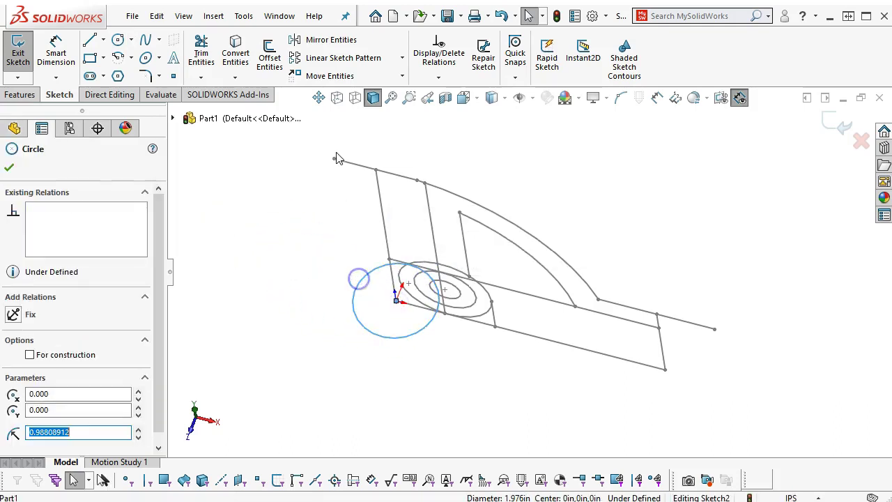
pyautogui.keyDown('ctrl'); pyautogui.click(335, 159); pyautogui.keyUp('ctrl')
pyautogui.click(396, 100)
pyautogui.click(281, 219)
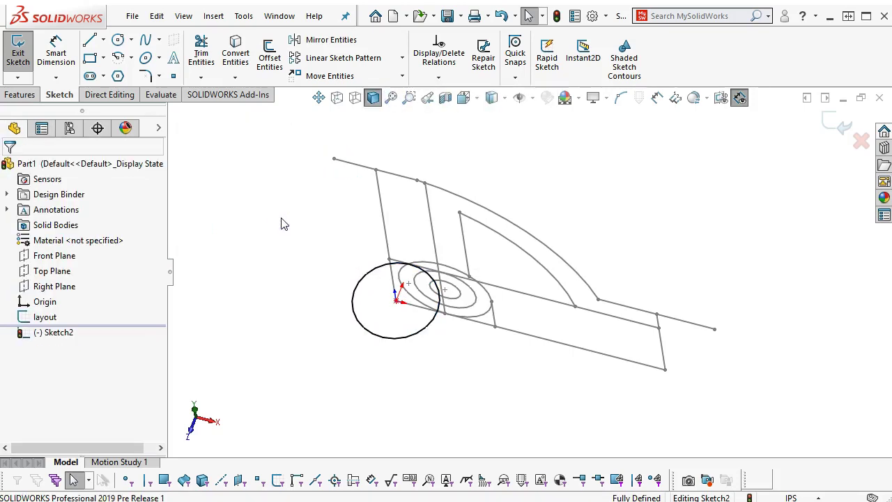
# Extrude the origin circle as a boss Up To Vertex, using the upper endpoint of the layout's vertical line through the origin.
pyautogui.click(359, 282)
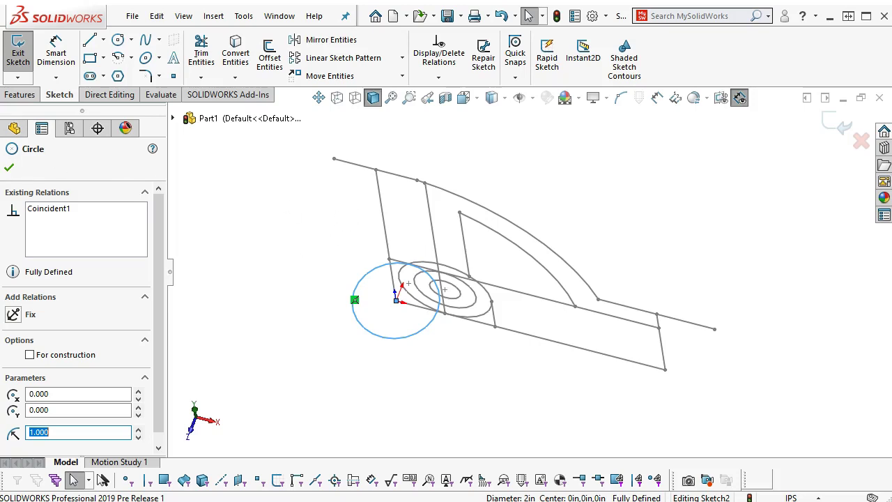
pyautogui.click(20, 94)
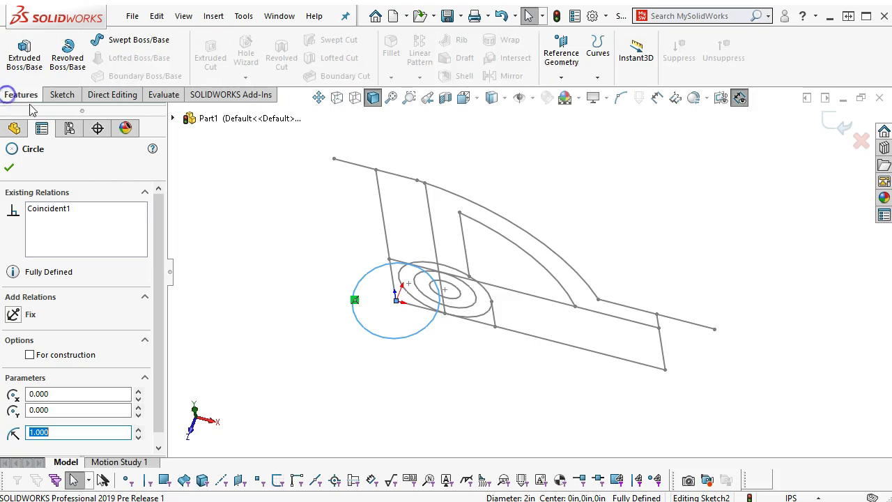
pyautogui.click(25, 61)
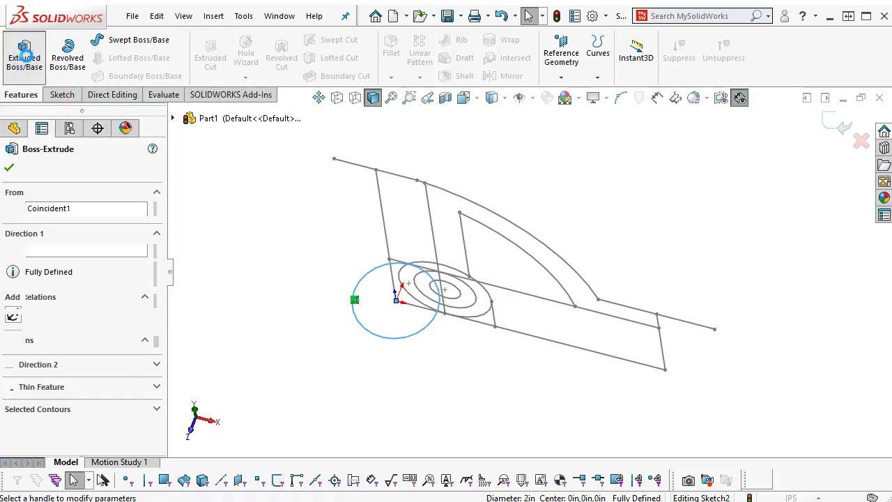
pyautogui.click(76, 252)
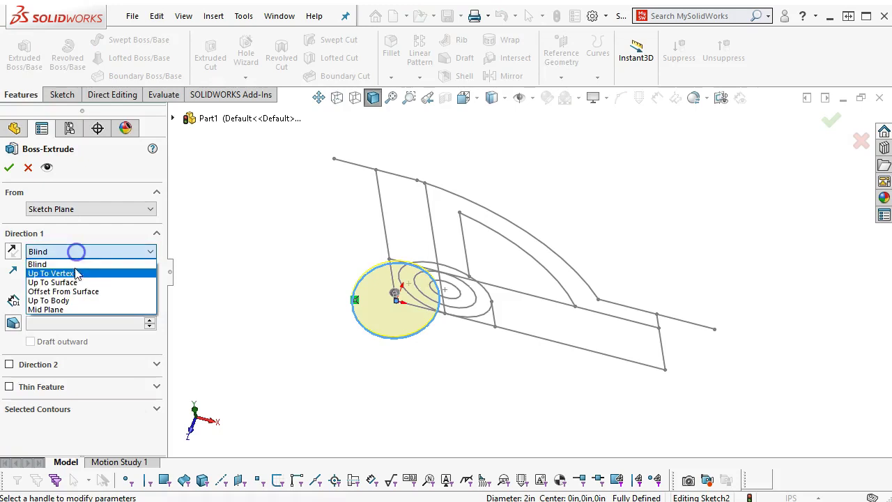
pyautogui.click(73, 273)
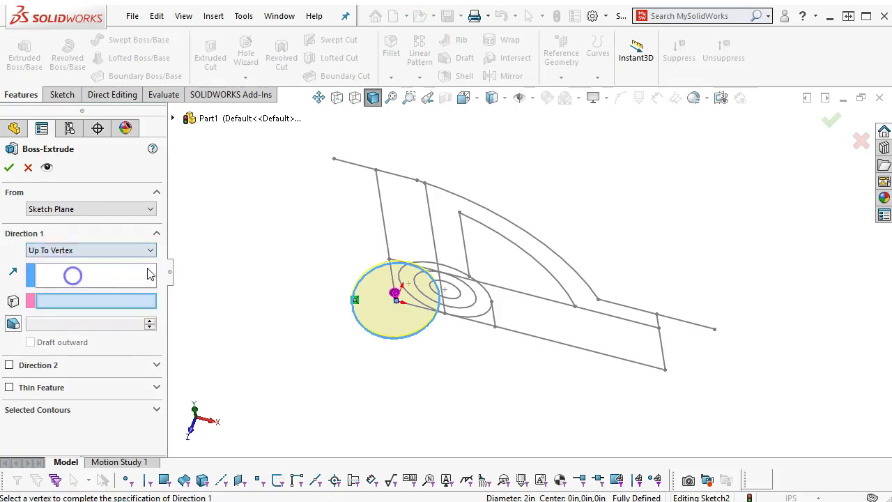
pyautogui.click(376, 170)
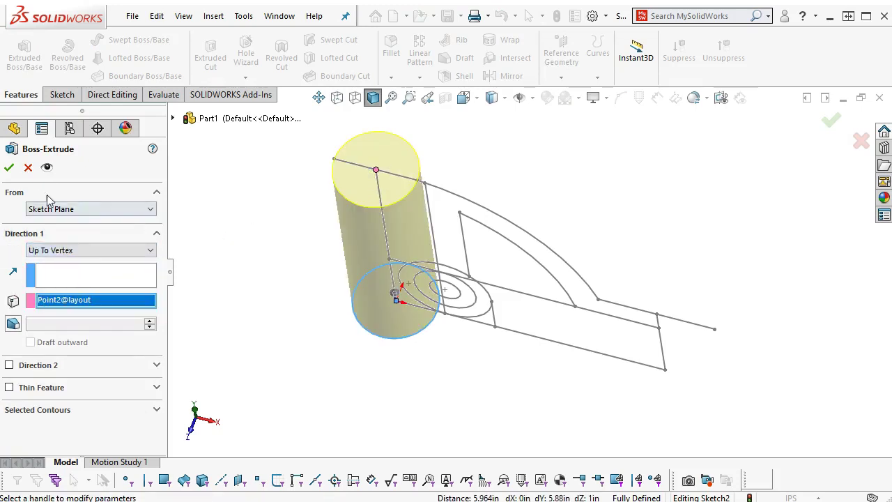
pyautogui.click(9, 168)
pyautogui.moveTo(294, 286)
pyautogui.mouseDown(button='middle')
pyautogui.moveTo(313, 223)
pyautogui.moveTo(298, 186)
pyautogui.moveTo(328, 146)
pyautogui.moveTo(285, 159)
pyautogui.moveTo(319, 155)
pyautogui.mouseUp(button='middle')
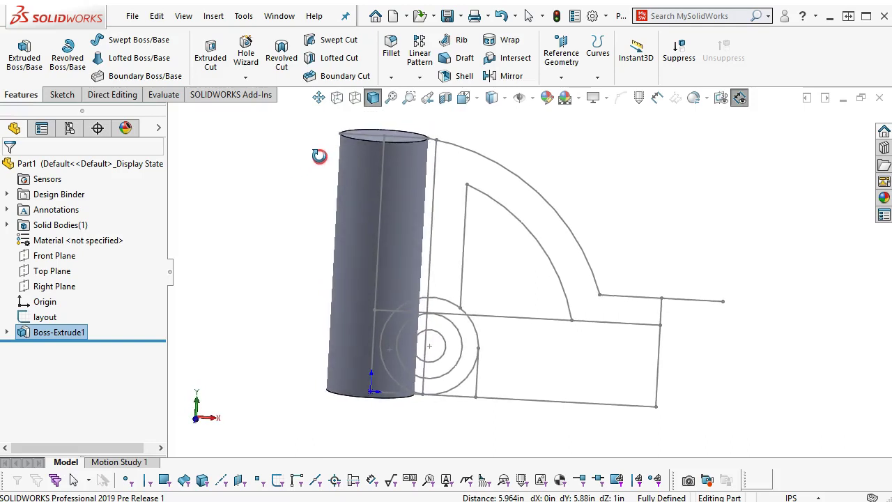
pyautogui.press('Escape')
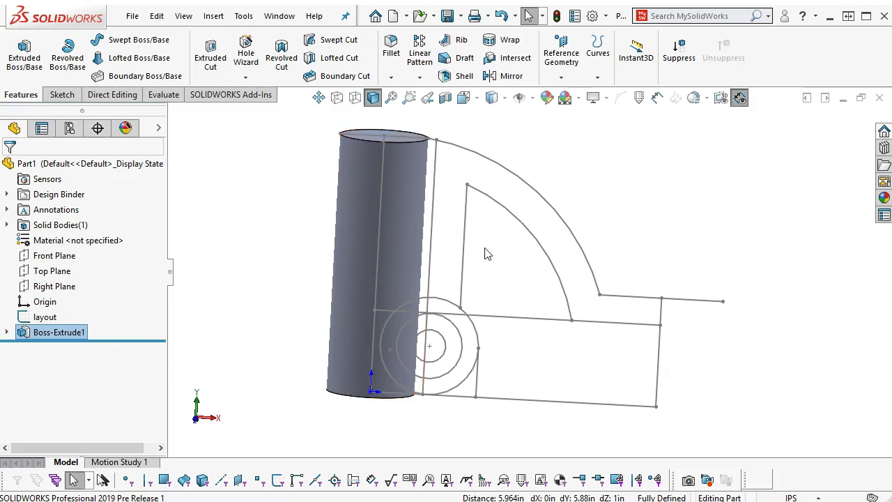
# Start a new sketch on the Top Plane and draw a circle centred on the far end of the layout's base line.
pyautogui.moveTo(563, 199)
pyautogui.mouseDown(button='middle')
pyautogui.moveTo(537, 199)
pyautogui.moveTo(538, 230)
pyautogui.mouseUp(button='middle')
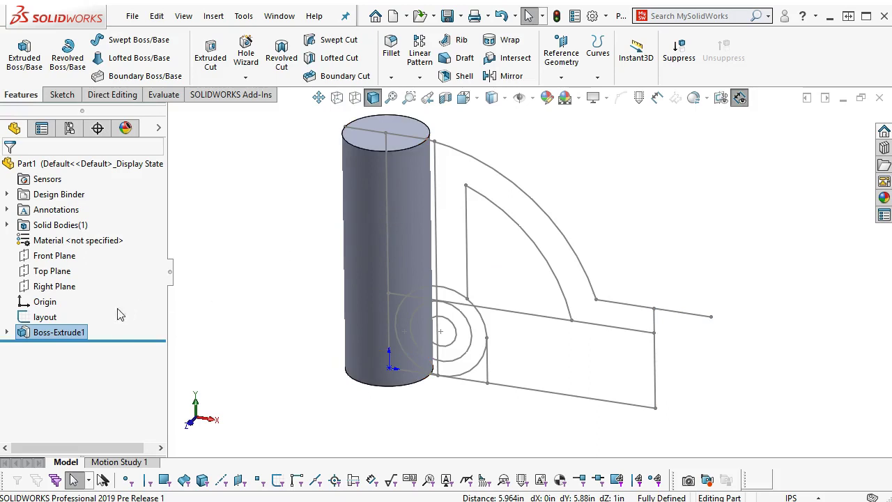
pyautogui.click(52, 270)
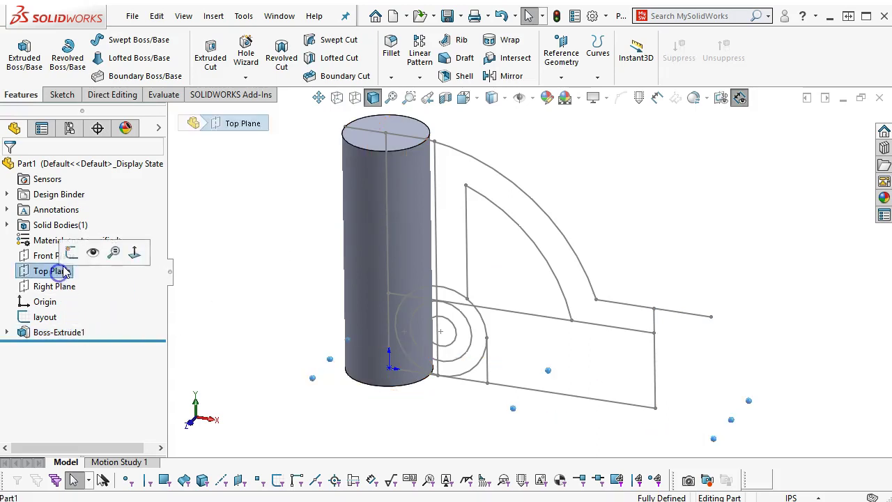
pyautogui.click(68, 254)
pyautogui.click(117, 40)
pyautogui.click(663, 271)
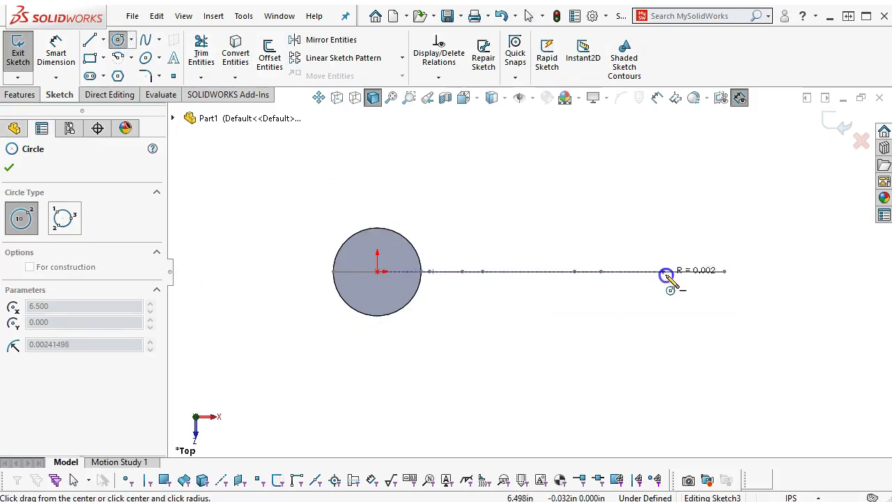
pyautogui.click(725, 272)
pyautogui.rightClick(746, 244)
pyautogui.click(783, 254)
# Make the new circle coincident with the outer endpoint of the layout's 2.813 in horizontal line.
pyautogui.moveTo(737, 278); pyautogui.dragTo(726, 339, button='middle')
pyautogui.click(714, 415)
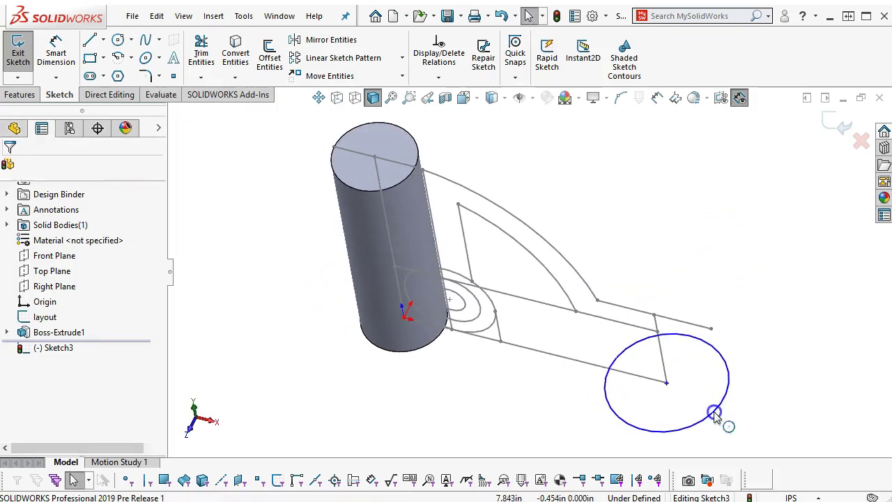
pyautogui.keyDown('ctrl'); pyautogui.click(710, 328); pyautogui.keyUp('ctrl')
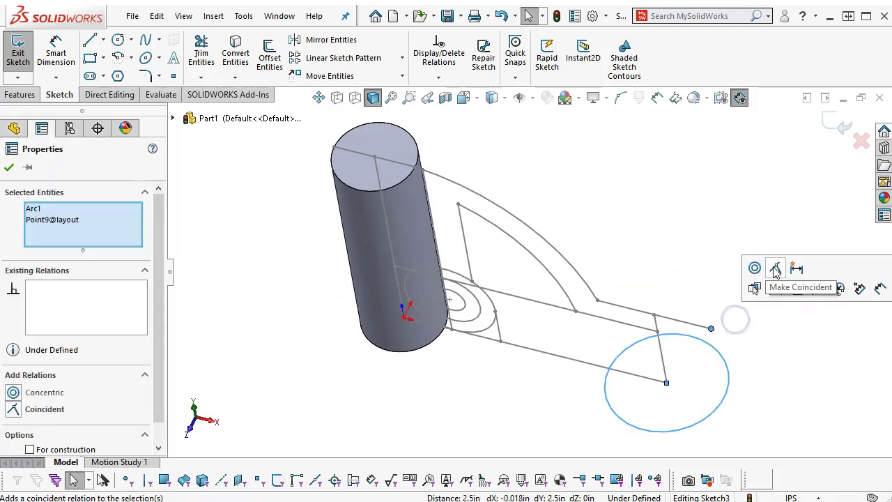
pyautogui.click(736, 261)
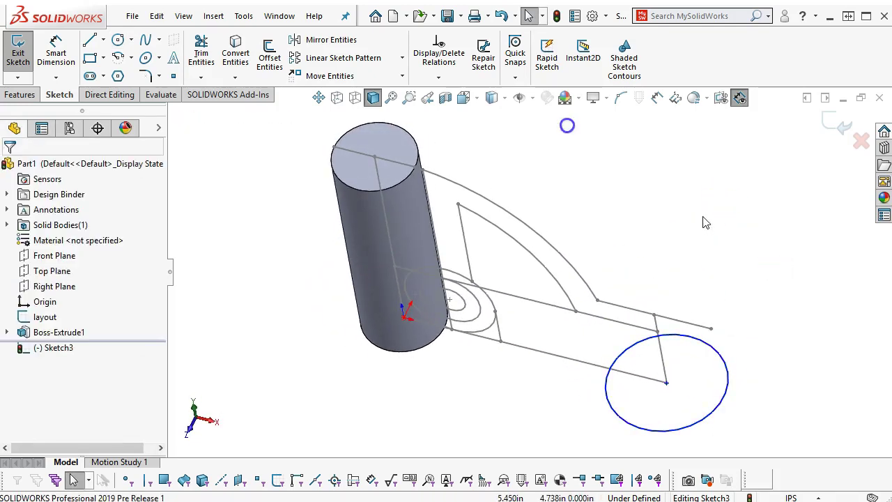
pyautogui.click(667, 383)
pyautogui.moveTo(668, 381); pyautogui.dragTo(667, 383)
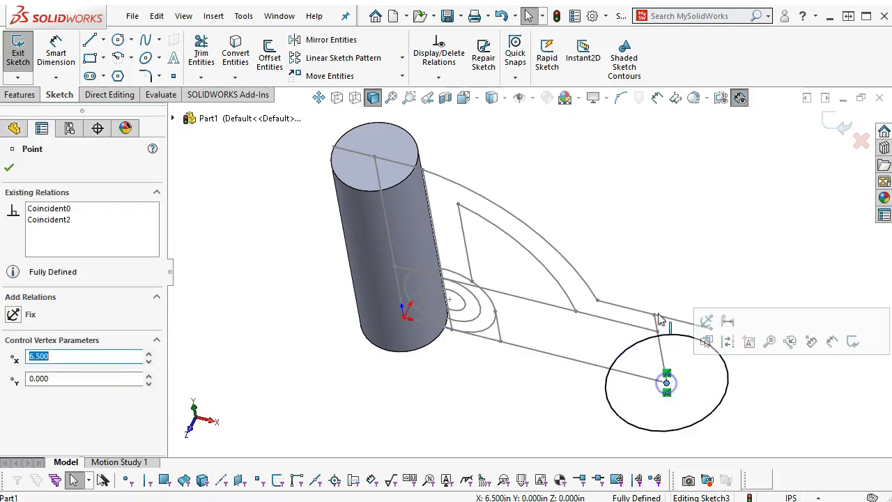
pyautogui.click(671, 220)
# Extrude the circle at the base line's far end as a boss Up To Vertex, using the upper endpoint of the layout's vertical line there.
pyautogui.click(16, 94)
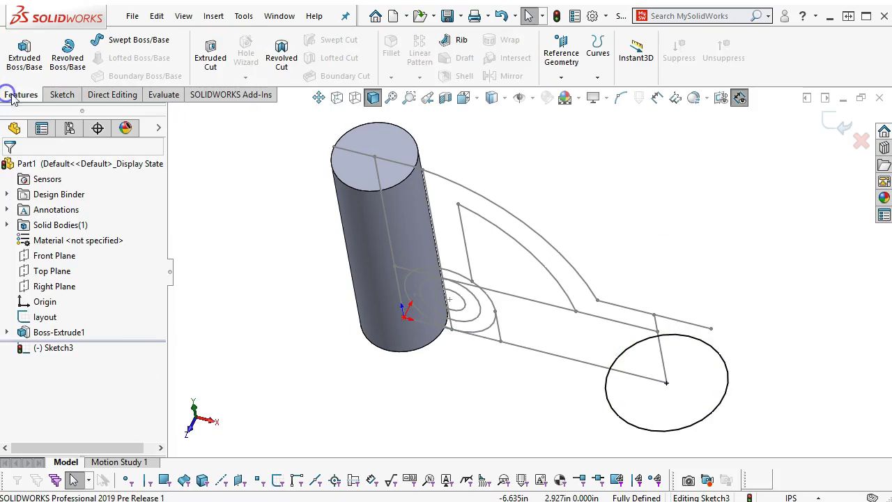
pyautogui.click(24, 56)
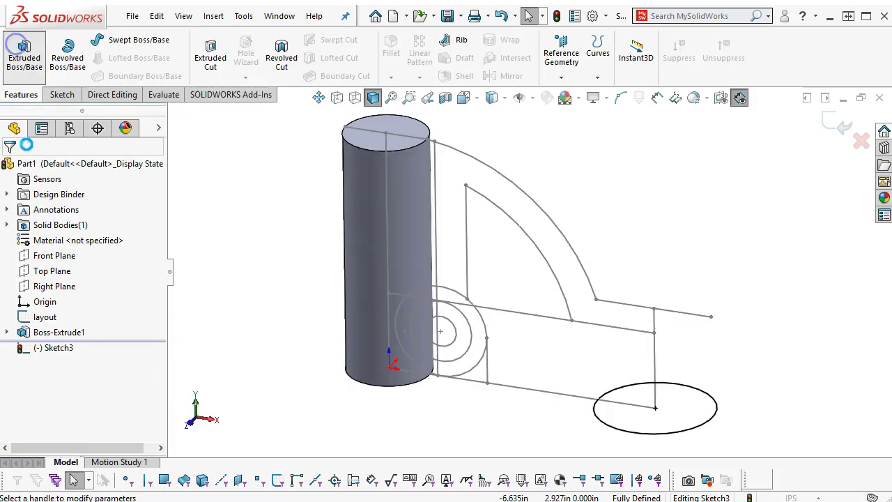
pyautogui.click(57, 252)
pyautogui.click(53, 270)
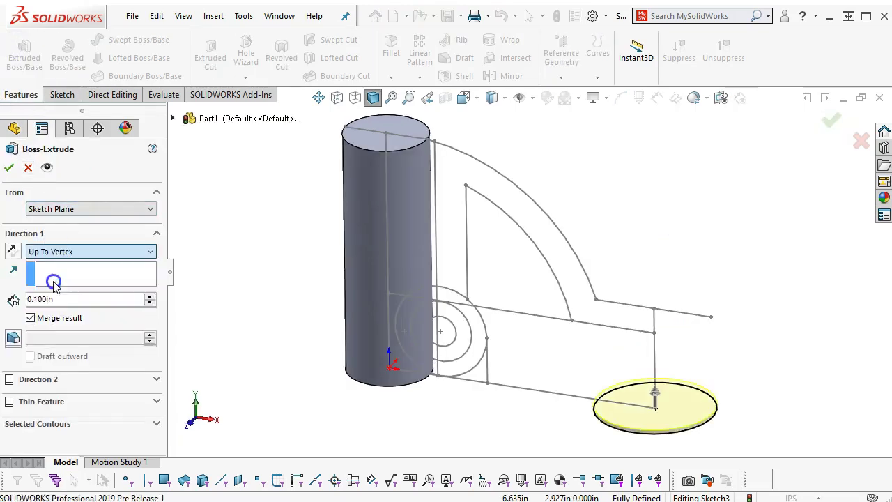
pyautogui.click(653, 307)
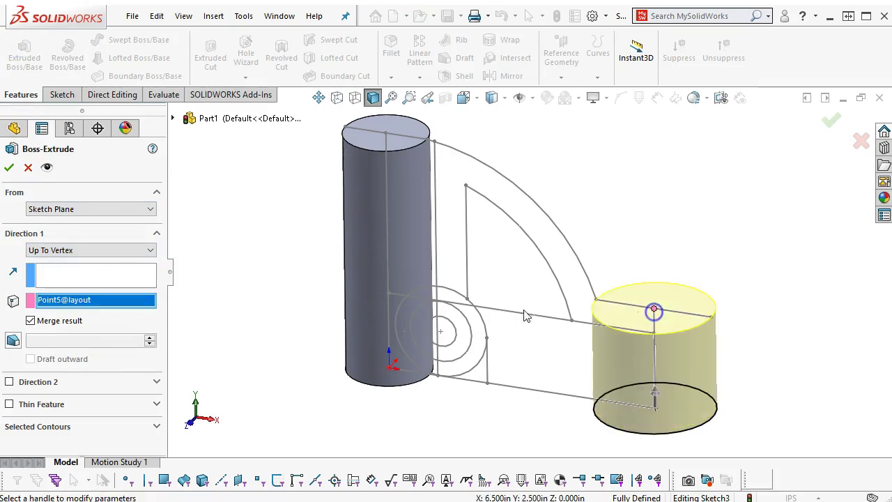
pyautogui.click(10, 168)
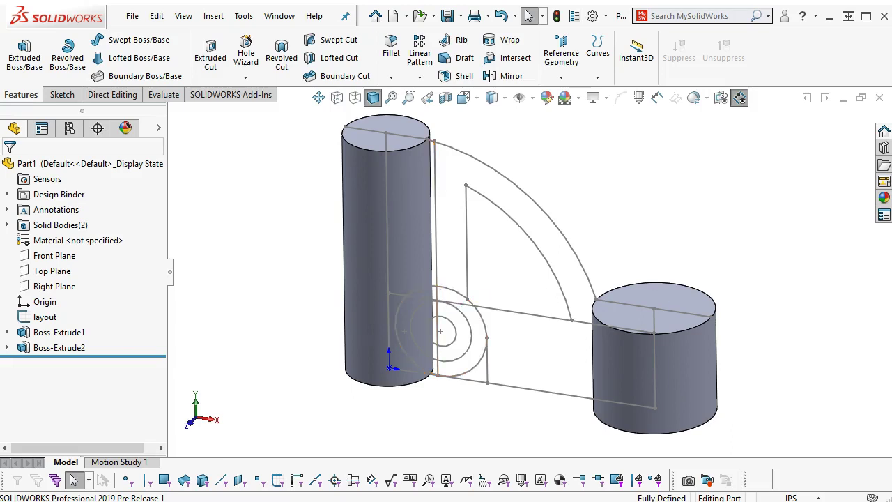
# Check the bracket drawing, start a sketch on the Right Plane and draw an infinite vertical construction line through the origin.
pyautogui.moveTo(891, 133); pyautogui.dragTo(330, 53)
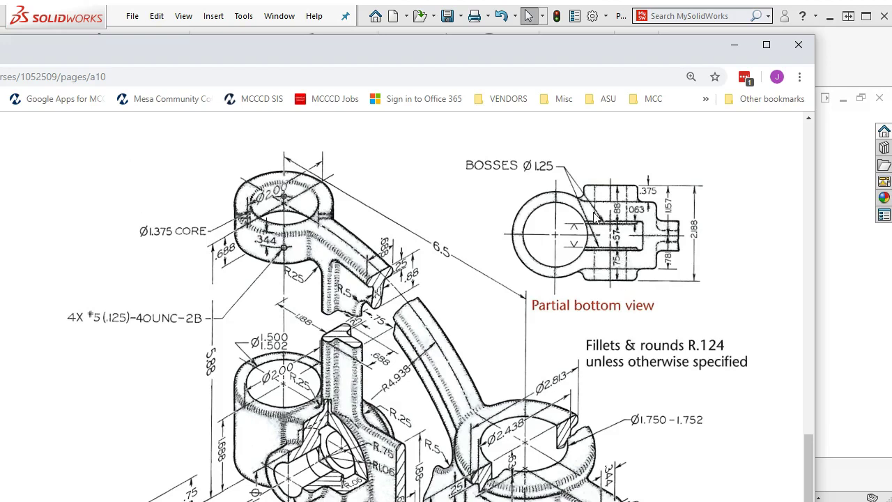
pyautogui.moveTo(469, 45)
pyautogui.mouseDown()
pyautogui.moveTo(891, 131)
pyautogui.moveTo(891, 139)
pyautogui.mouseUp()
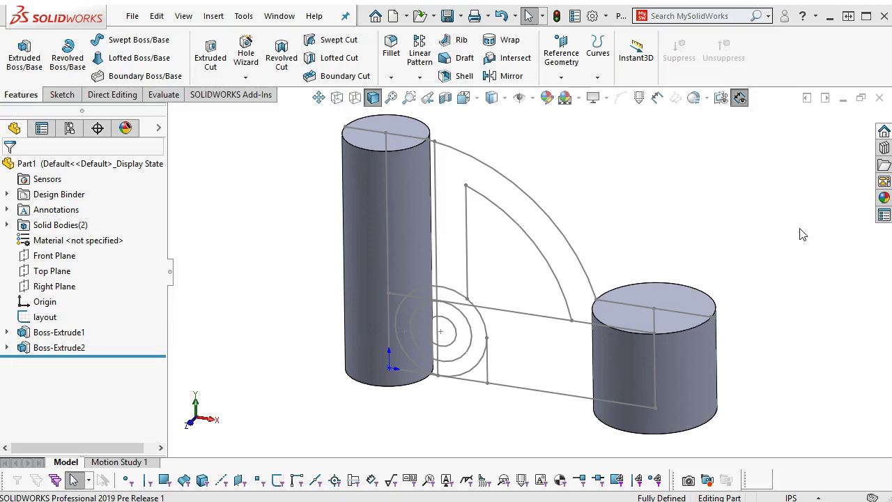
pyautogui.click(69, 286)
pyautogui.click(84, 269)
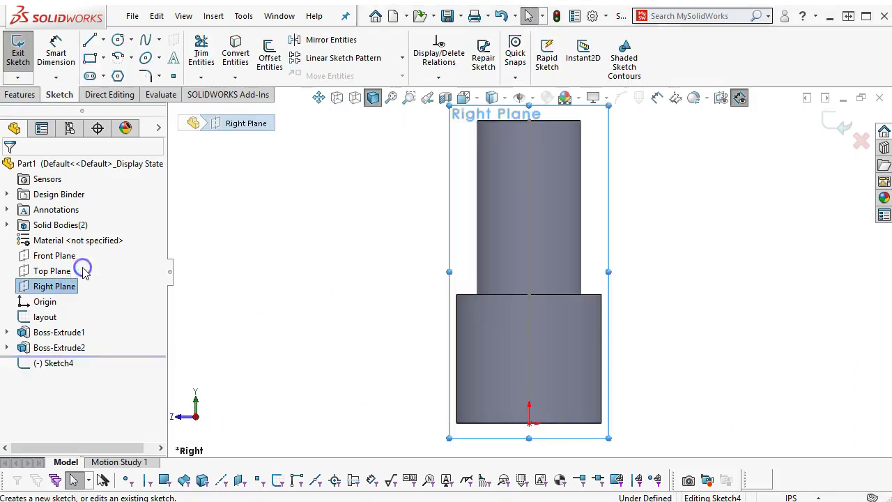
pyautogui.click(102, 40)
pyautogui.click(119, 74)
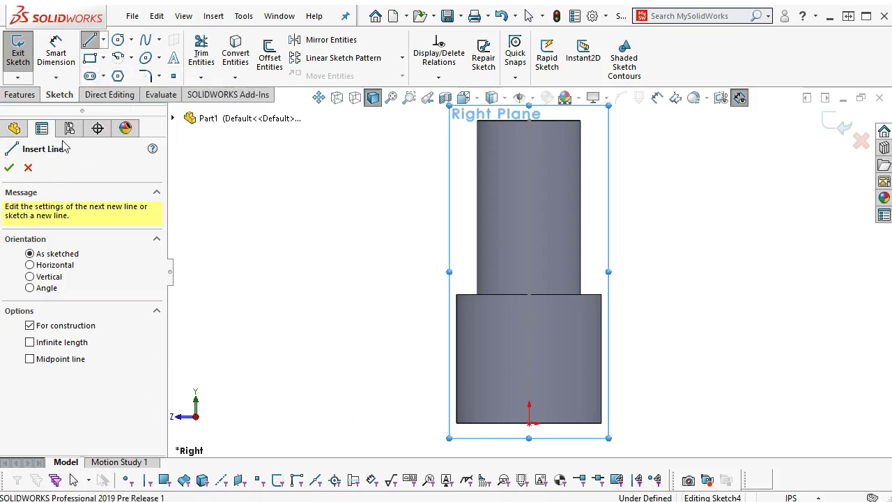
pyautogui.click(63, 277)
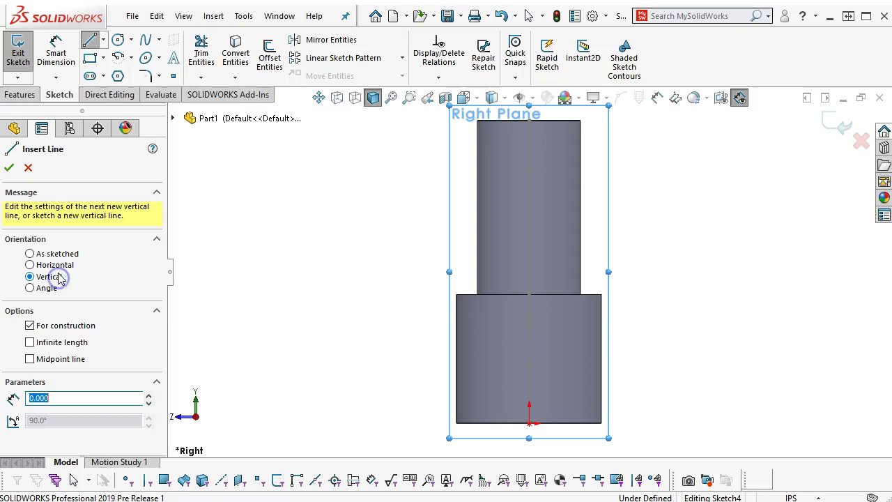
pyautogui.click(61, 342)
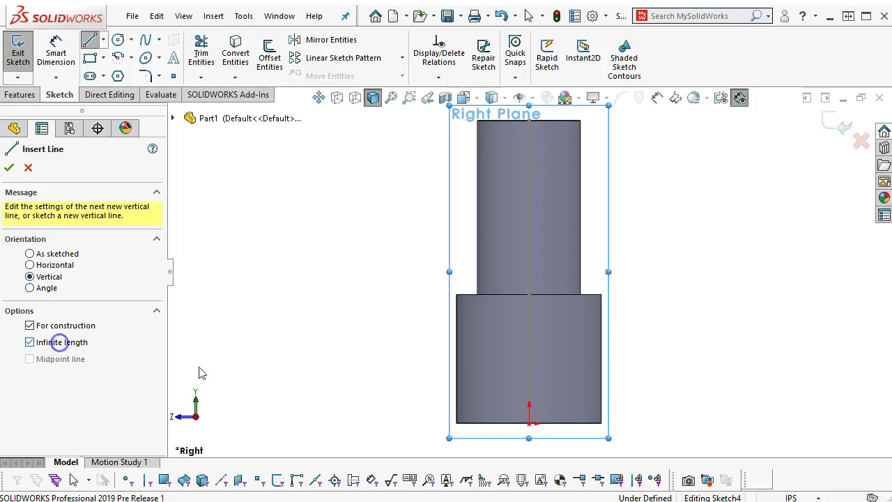
pyautogui.click(530, 422)
pyautogui.rightClick(685, 310)
pyautogui.click(721, 324)
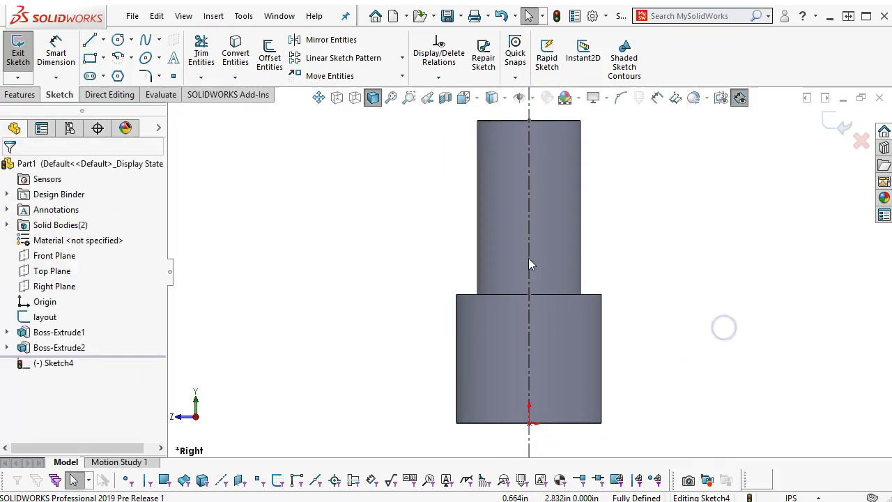
# Draw a stepped half-profile from the origin to the centreline, with a foot about 0.54 in wide and 0.6 in high under a narrower web.
pyautogui.click(90, 40)
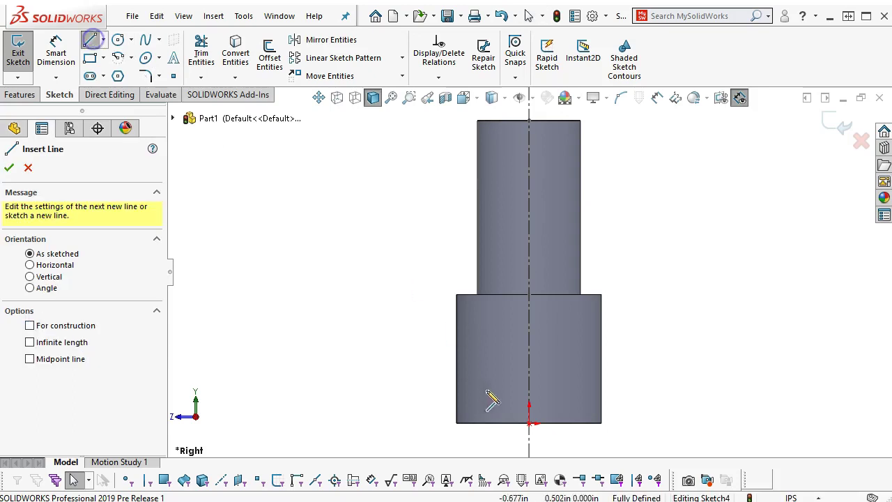
pyautogui.click(530, 422)
pyautogui.click(557, 423)
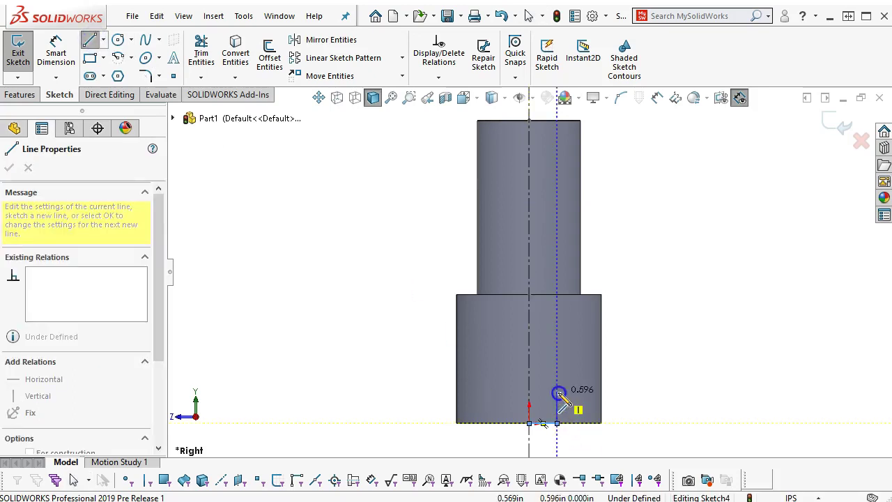
pyautogui.click(557, 392)
pyautogui.click(543, 392)
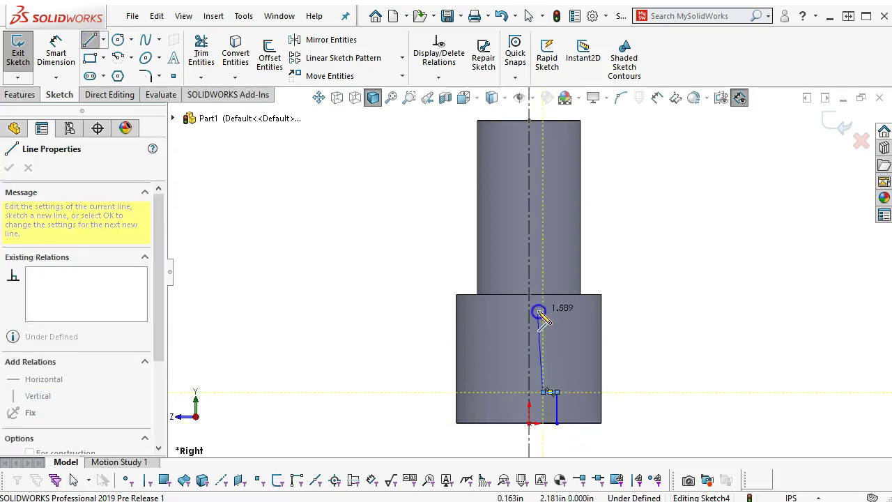
pyautogui.click(543, 309)
pyautogui.click(530, 309)
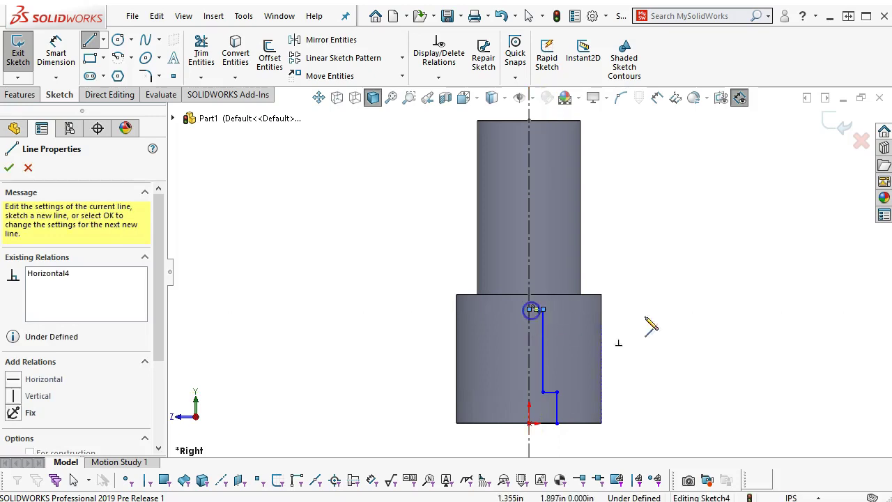
pyautogui.rightClick(668, 287)
pyautogui.click(704, 297)
# Make the profile's upper endpoint on the centreline coincident with the layout sketch point just below it.
pyautogui.moveTo(652, 325)
pyautogui.mouseDown(button='middle')
pyautogui.moveTo(630, 329)
pyautogui.moveTo(608, 411)
pyautogui.mouseUp(button='middle')
pyautogui.scroll(-4, 622, 263)
pyautogui.click(589, 215)
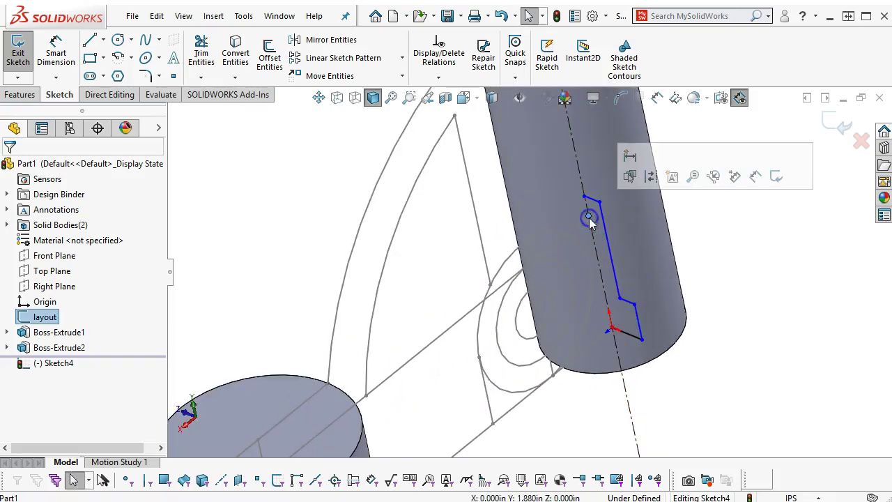
pyautogui.keyDown('ctrl'); pyautogui.click(585, 198); pyautogui.keyUp('ctrl')
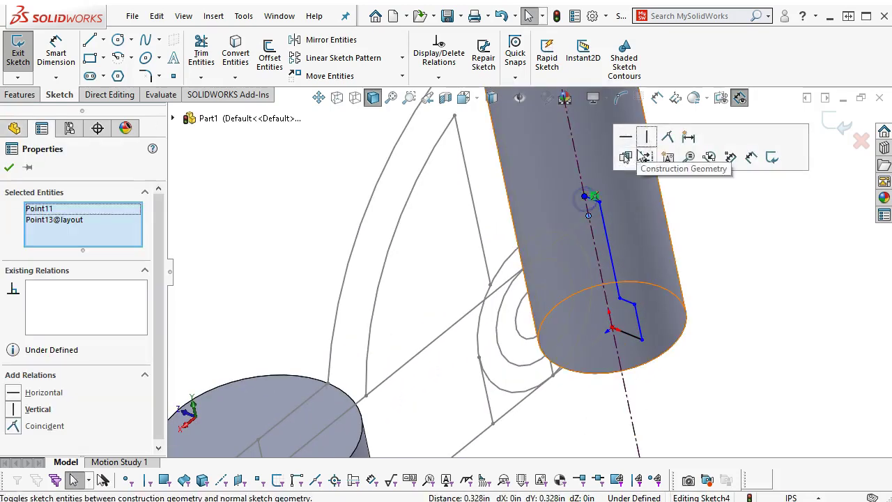
pyautogui.click(664, 139)
pyautogui.click(718, 209)
# Dimension the height of the profile's foot as 0.25 in.
pyautogui.rightClick(727, 211)
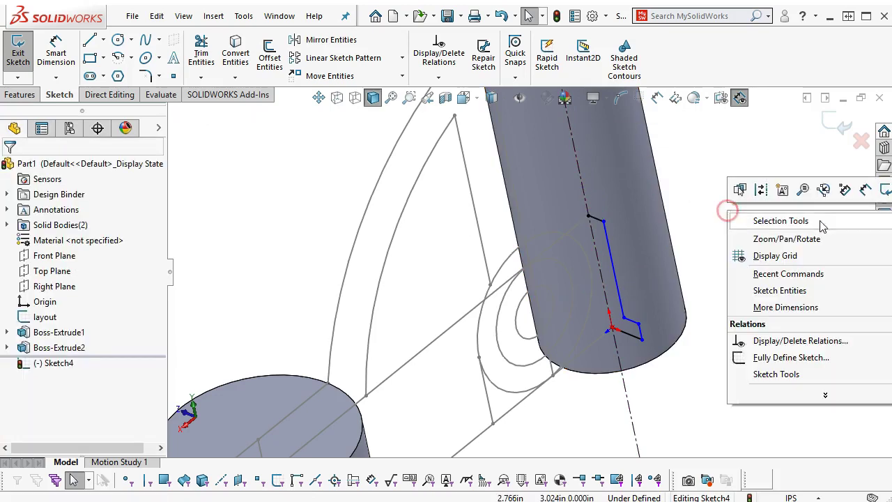
pyautogui.click(864, 189)
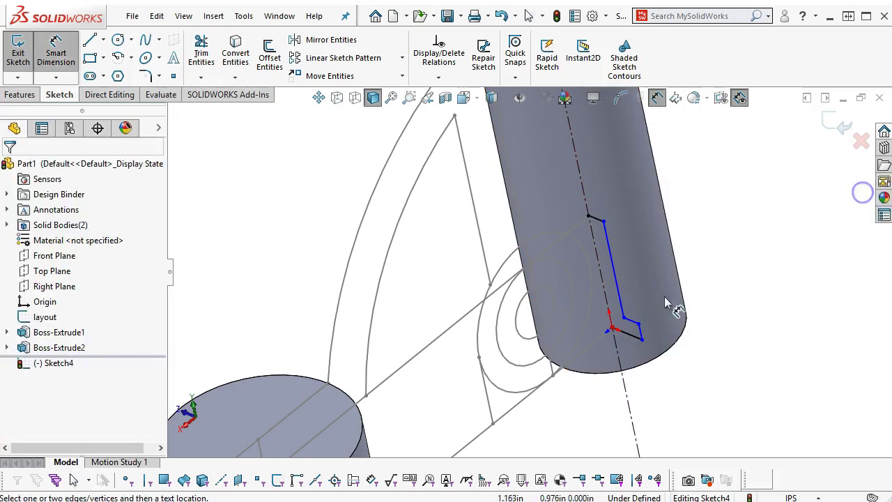
pyautogui.click(659, 342)
pyautogui.click(711, 358)
pyautogui.write('.25')
pyautogui.press('Return')
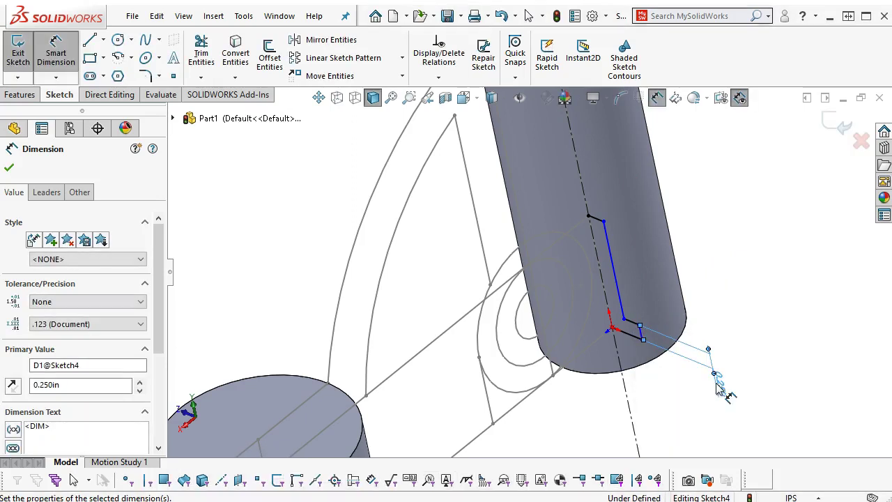
# Dimension the foot's full width across the centreline from its outer vertical line as 0.688 in.
pyautogui.click(641, 335)
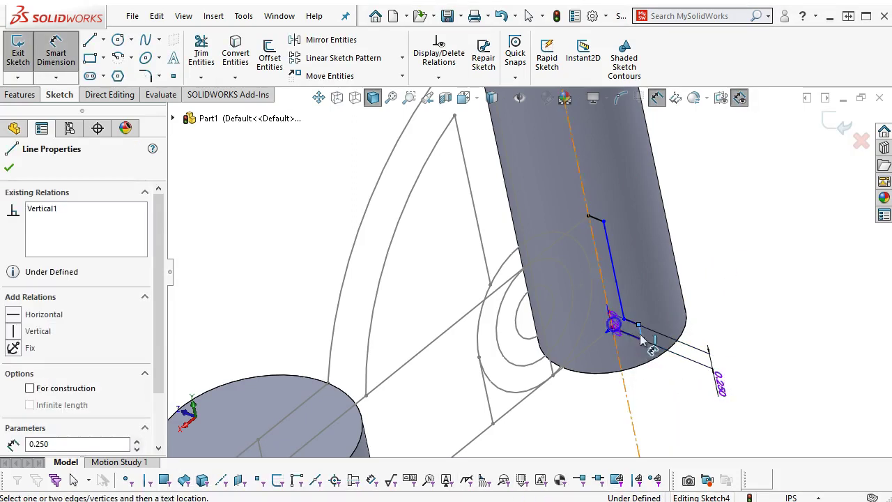
pyautogui.click(606, 300)
pyautogui.click(576, 400)
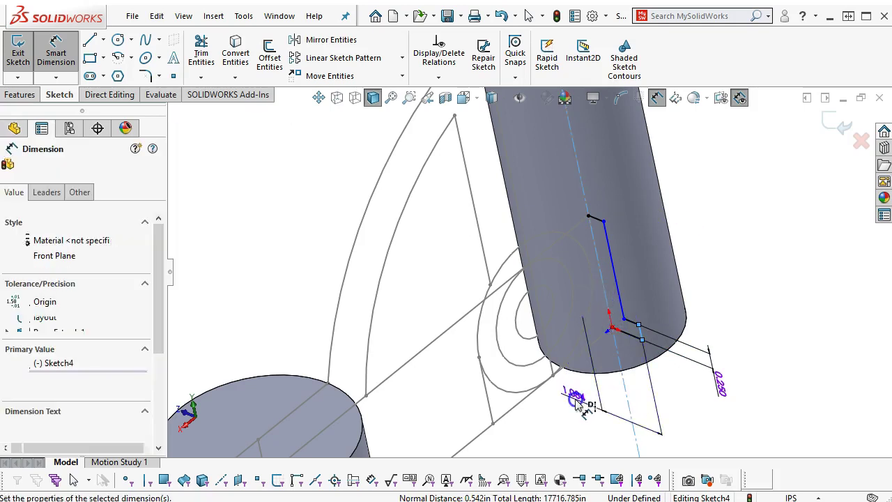
pyautogui.write('.67')
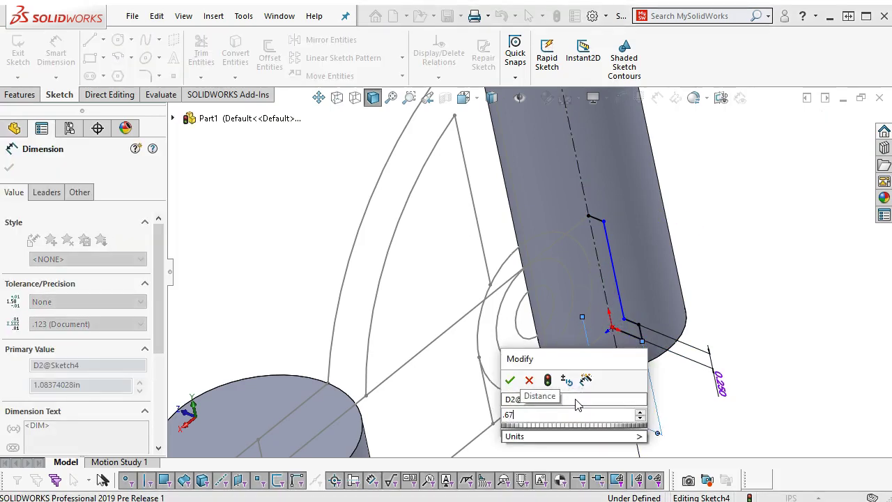
pyautogui.press('BackSpace')
pyautogui.write('88')
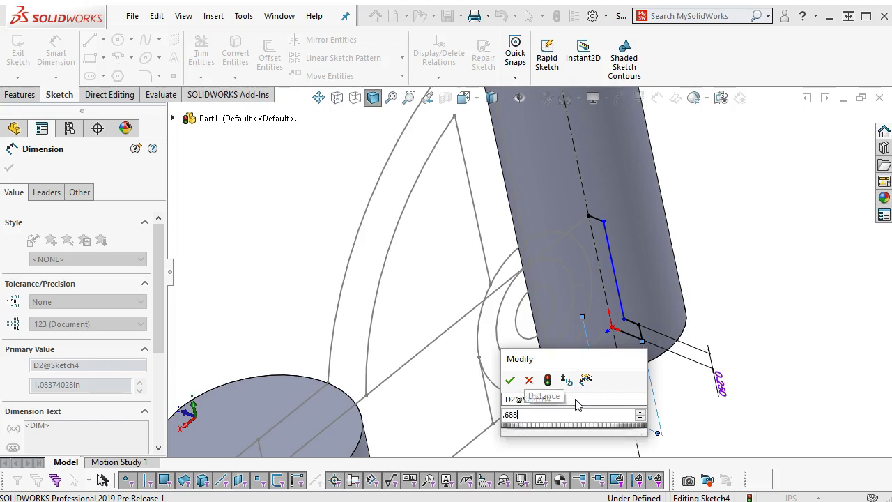
pyautogui.press('Return')
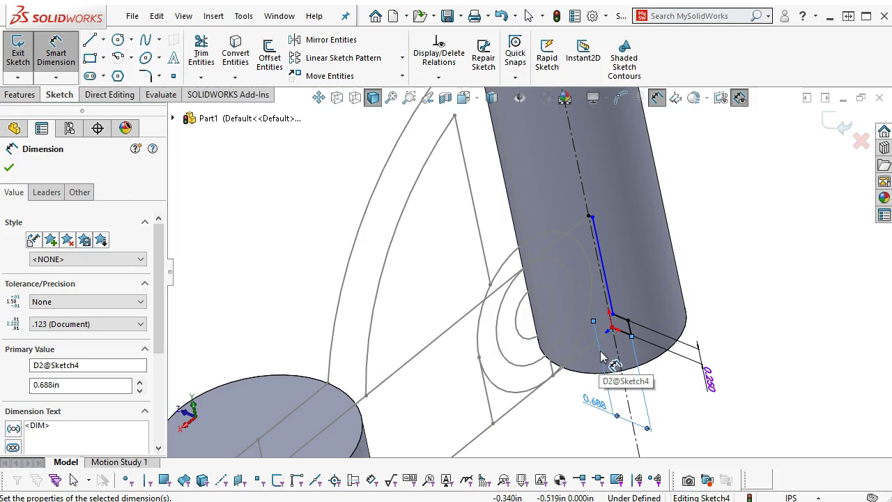
# Dimension the web's full thickness across the centreline from its long vertical line as 0.25 in.
pyautogui.click(603, 265)
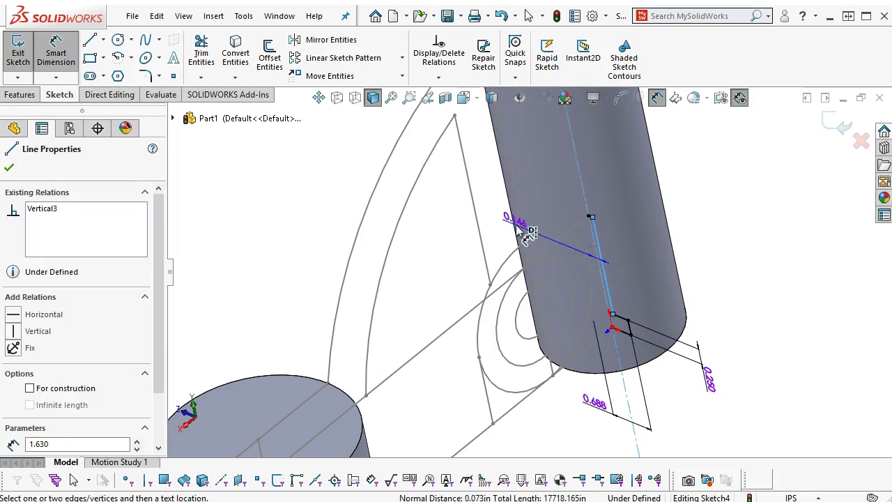
pyautogui.moveTo(507, 230); pyautogui.dragTo(510, 229, button='middle')
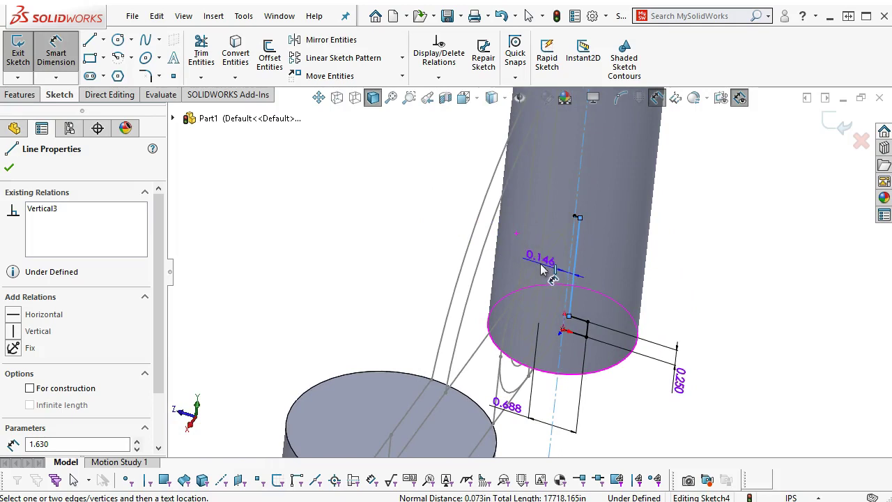
pyautogui.click(550, 268)
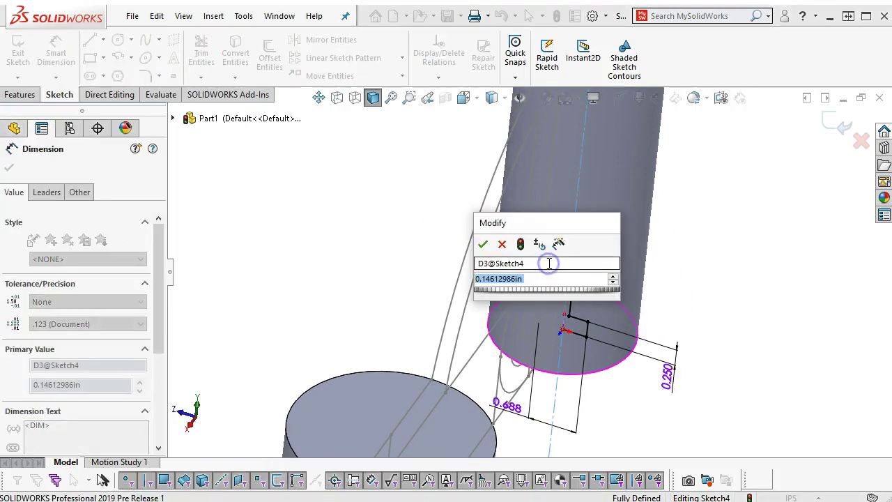
pyautogui.press('Return')
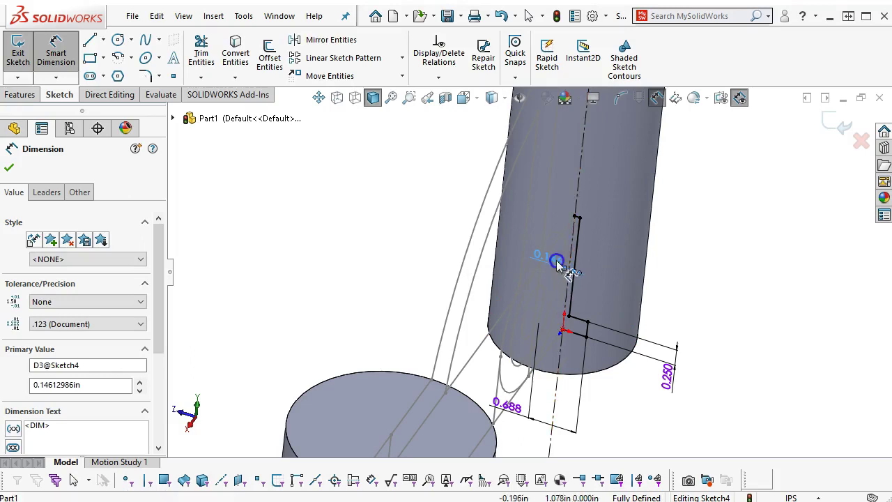
pyautogui.doubleClick(556, 259)
pyautogui.write('.25')
pyautogui.press('Return')
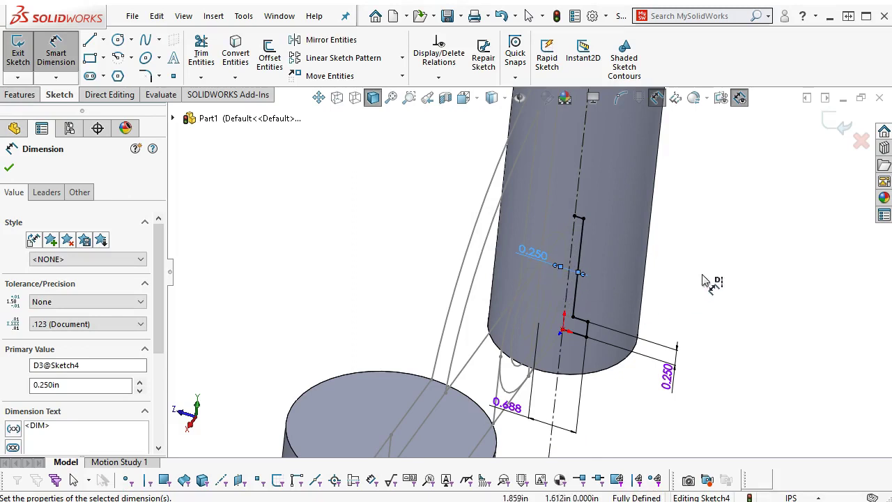
pyautogui.rightClick(705, 280)
pyautogui.click(730, 313)
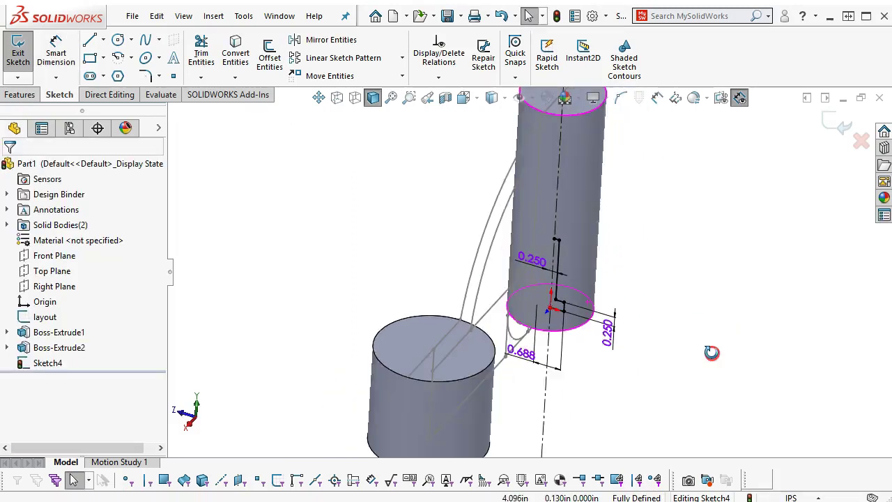
# Mirror the inverted-T half-profile about its vertical centreline and extrude it up to the shorter boss's body, merging the result.
pyautogui.moveTo(650, 215)
pyautogui.mouseDown()
pyautogui.moveTo(583, 256)
pyautogui.moveTo(528, 340)
pyautogui.mouseUp()
pyautogui.click(320, 43)
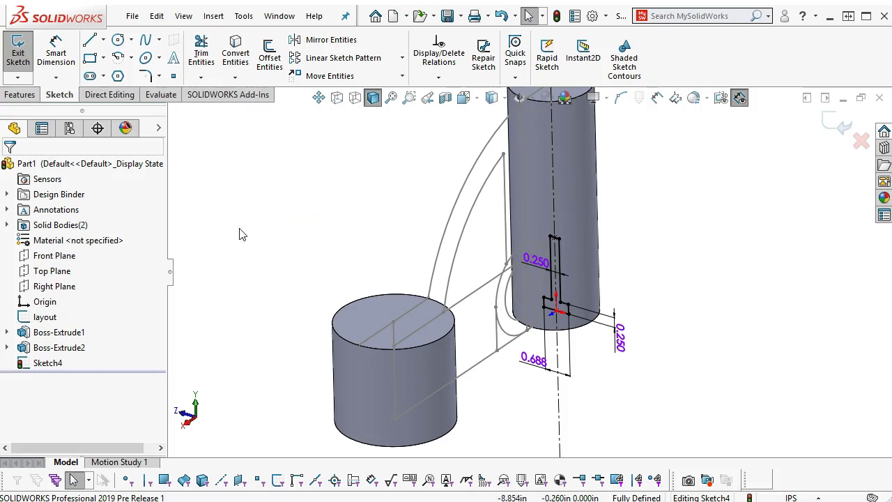
pyautogui.click(32, 94)
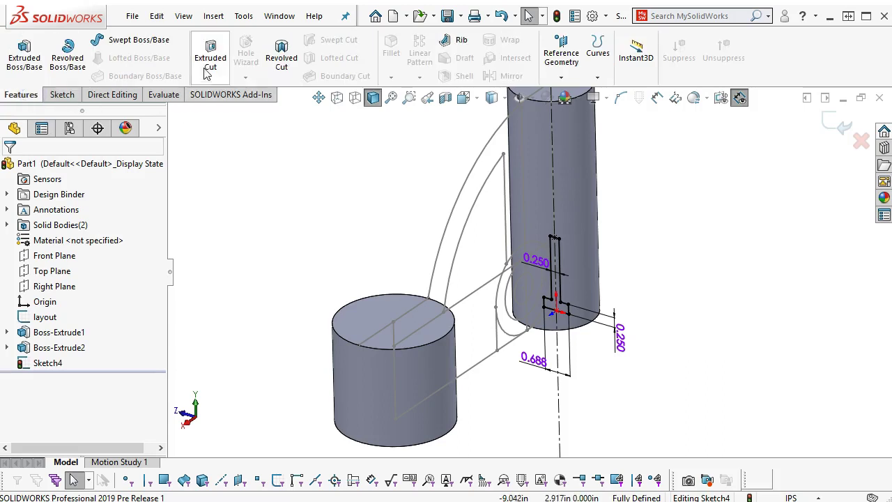
pyautogui.click(34, 54)
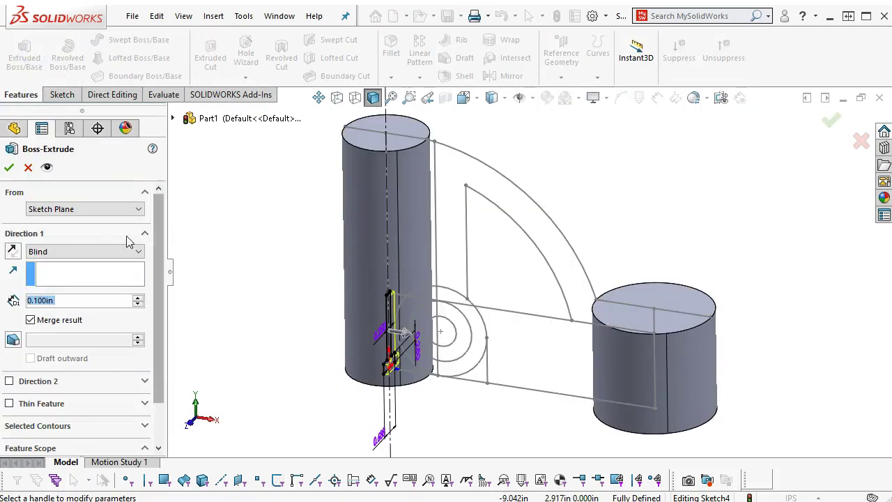
pyautogui.click(75, 249)
pyautogui.click(70, 319)
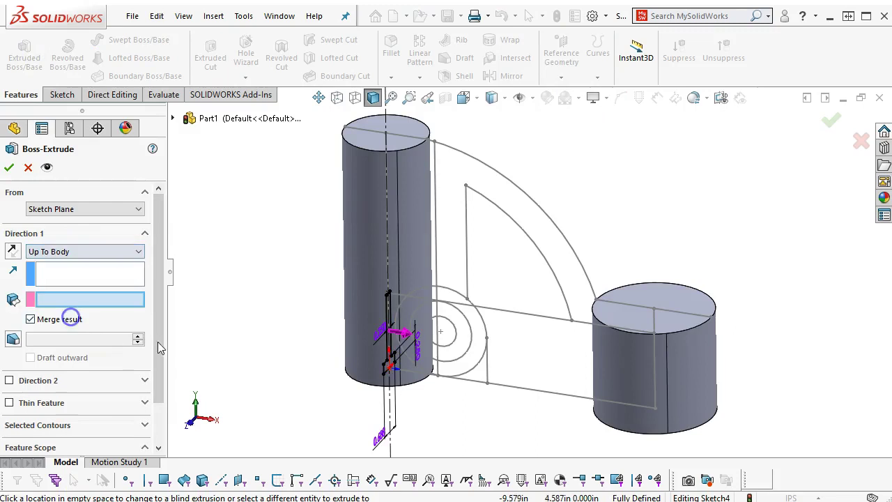
pyautogui.click(619, 361)
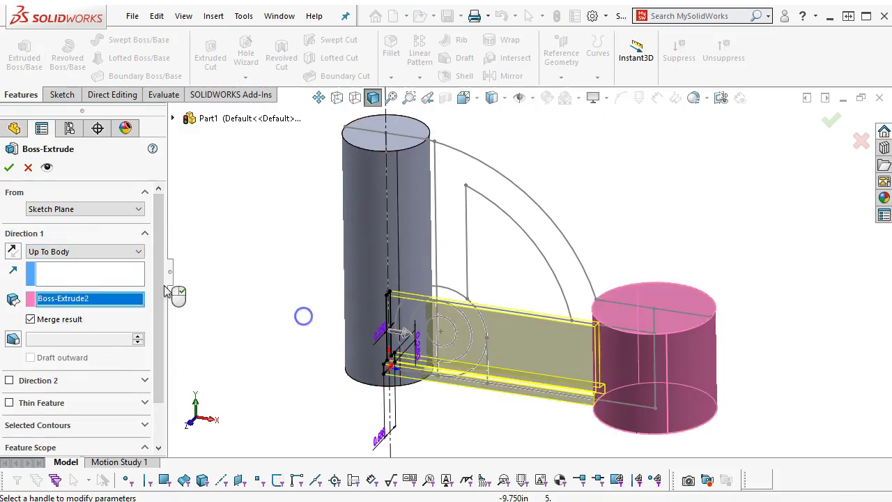
pyautogui.moveTo(350, 325)
pyautogui.mouseDown(button='middle')
pyautogui.moveTo(369, 293)
pyautogui.moveTo(344, 328)
pyautogui.mouseUp(button='middle')
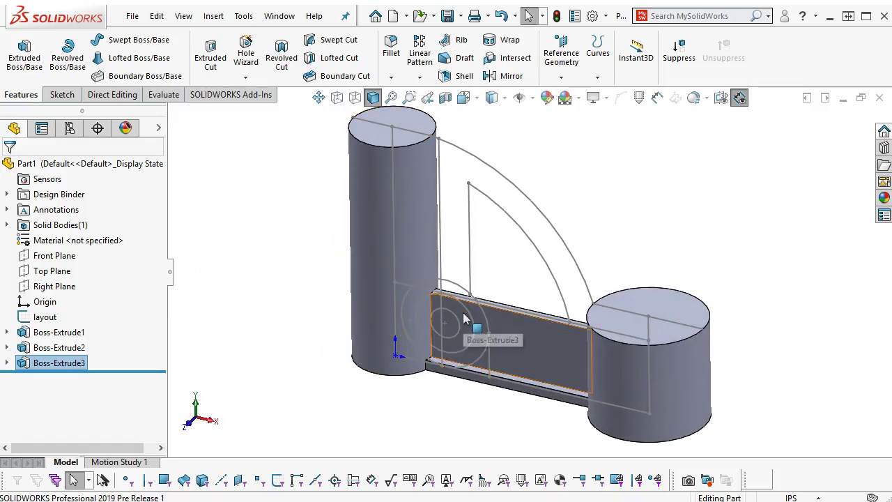
pyautogui.click(507, 377)
pyautogui.keyDown('ctrl'); pyautogui.click(495, 305); pyautogui.keyUp('ctrl')
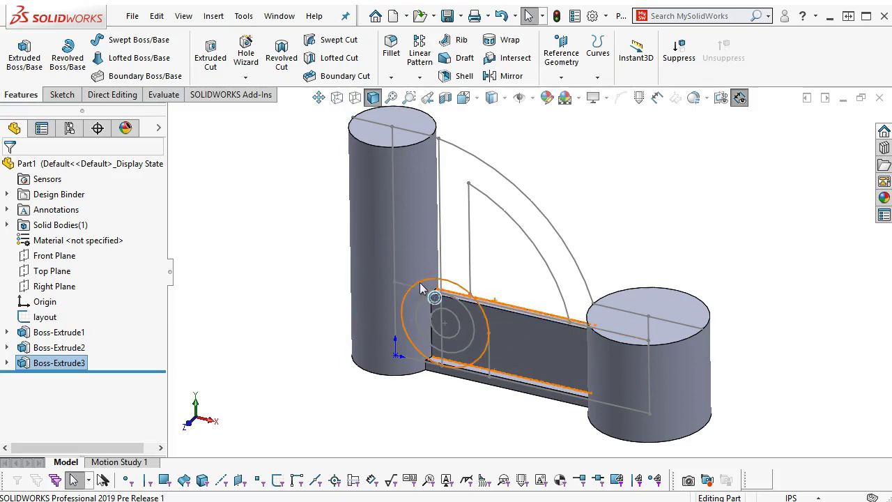
pyautogui.keyDown('ctrl'); pyautogui.click(416, 376); pyautogui.keyUp('ctrl')
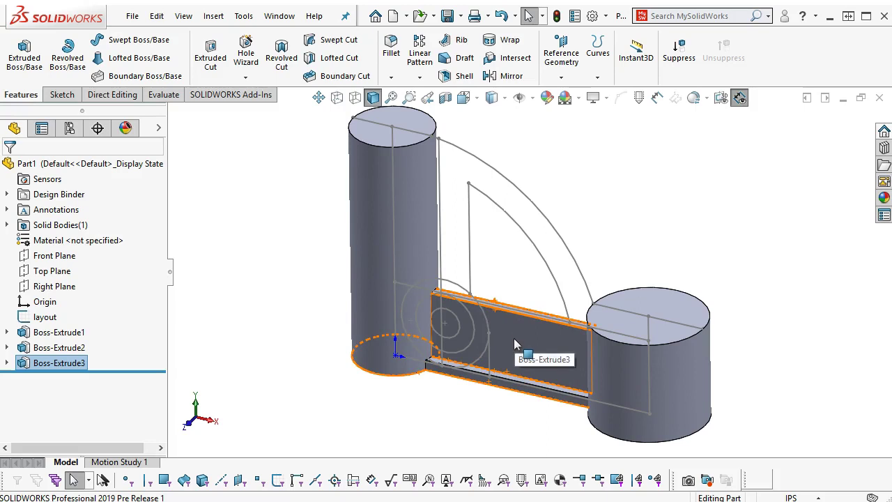
pyautogui.moveTo(514, 334)
pyautogui.mouseDown(button='middle')
pyautogui.moveTo(524, 308)
pyautogui.moveTo(523, 349)
pyautogui.mouseUp(button='middle')
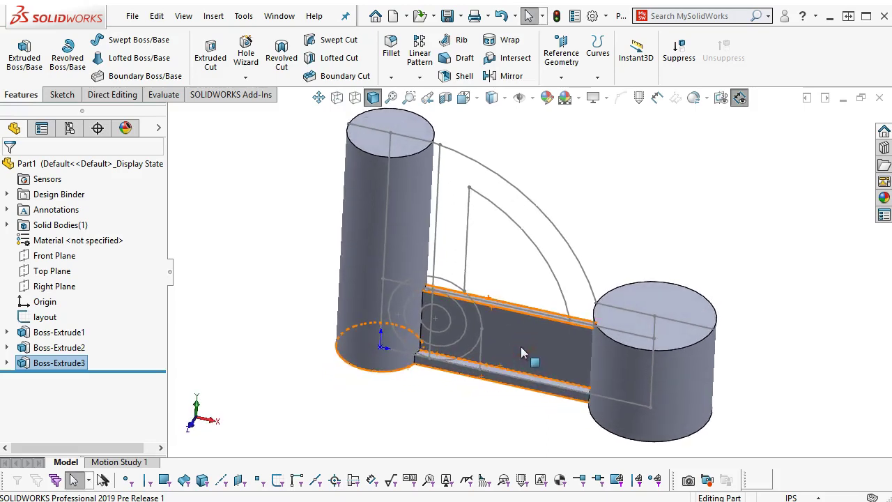
pyautogui.scroll(-2, 433, 259)
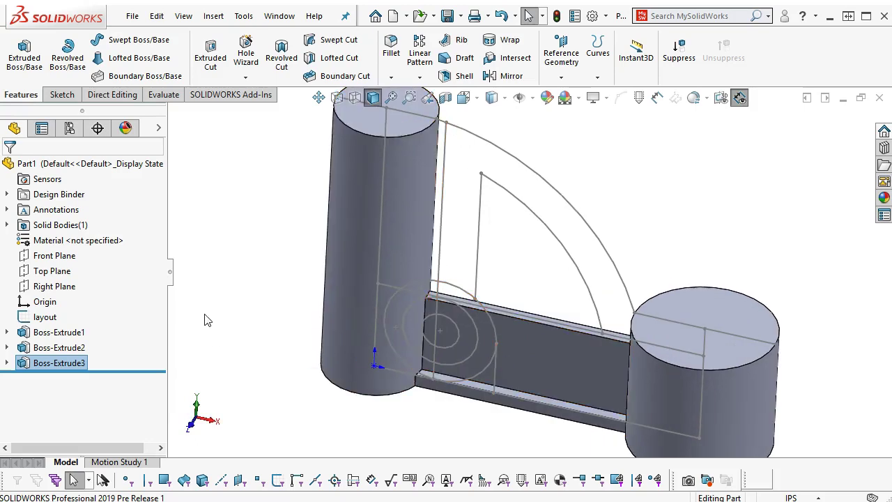
# Start a sketch on the Top Plane and draw an infinite horizontal construction line through the origin.
pyautogui.click(52, 271)
pyautogui.click(61, 248)
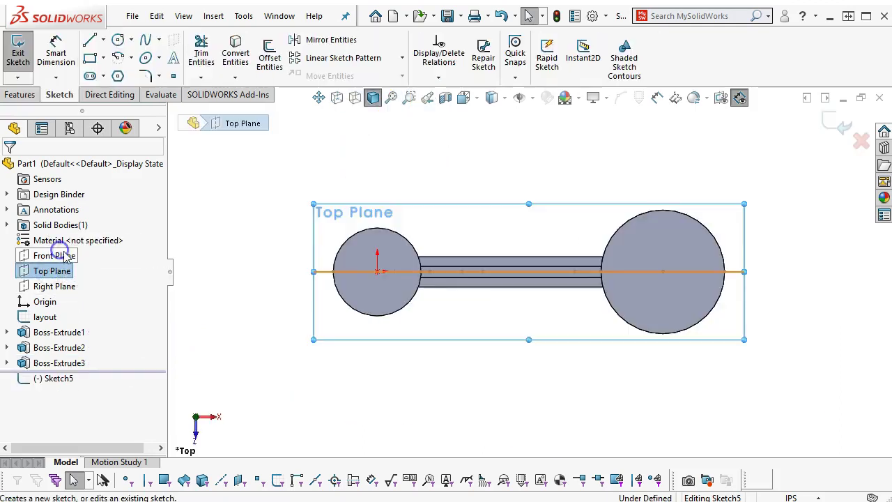
pyautogui.click(103, 40)
pyautogui.click(111, 74)
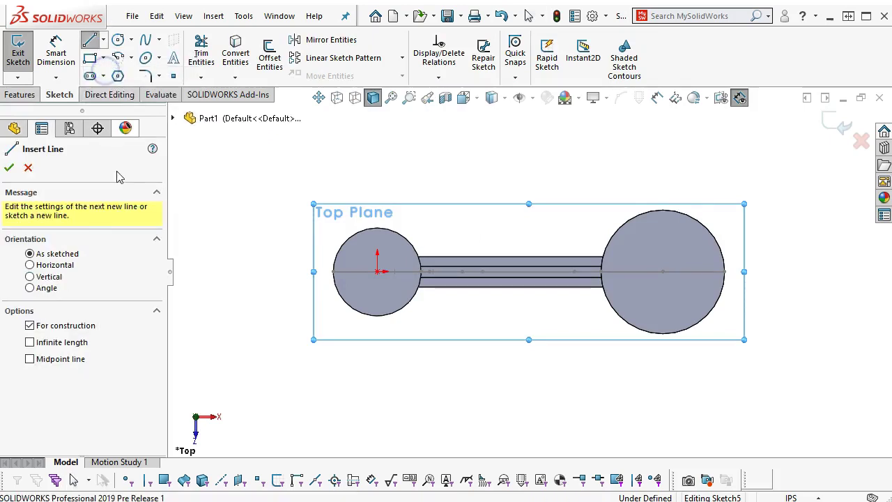
pyautogui.click(48, 277)
pyautogui.click(50, 266)
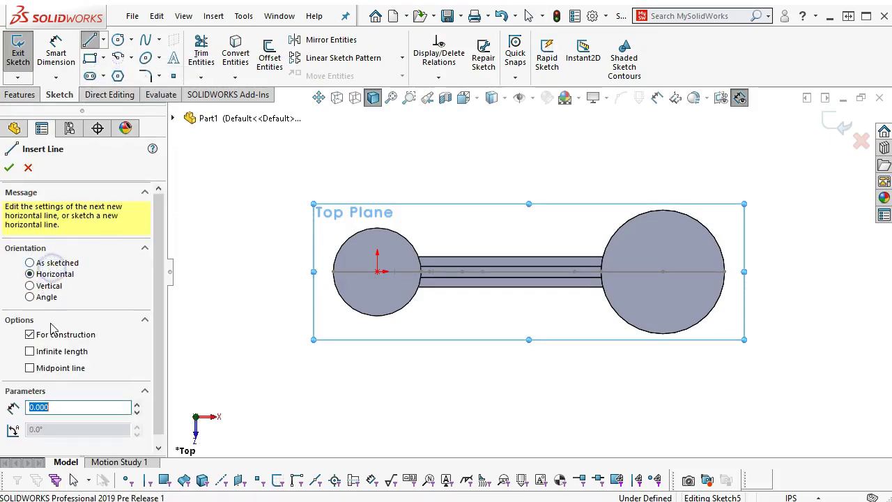
pyautogui.click(48, 355)
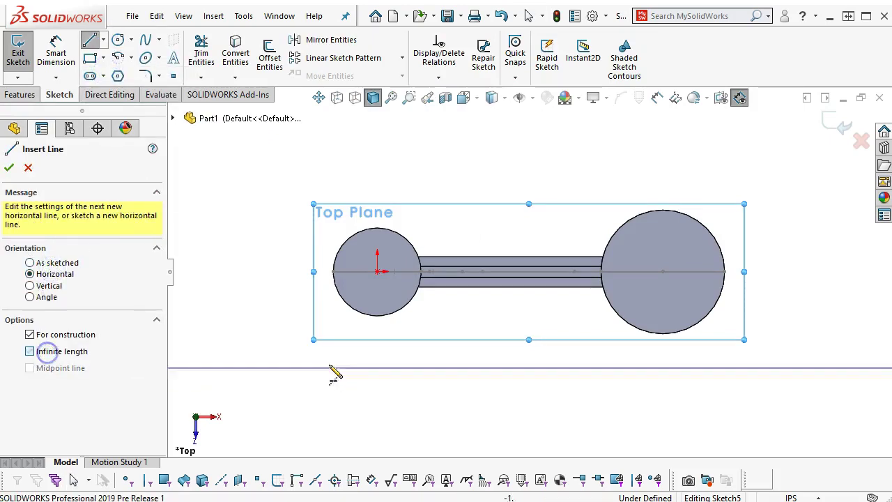
pyautogui.click(377, 272)
pyautogui.rightClick(513, 364)
pyautogui.click(567, 383)
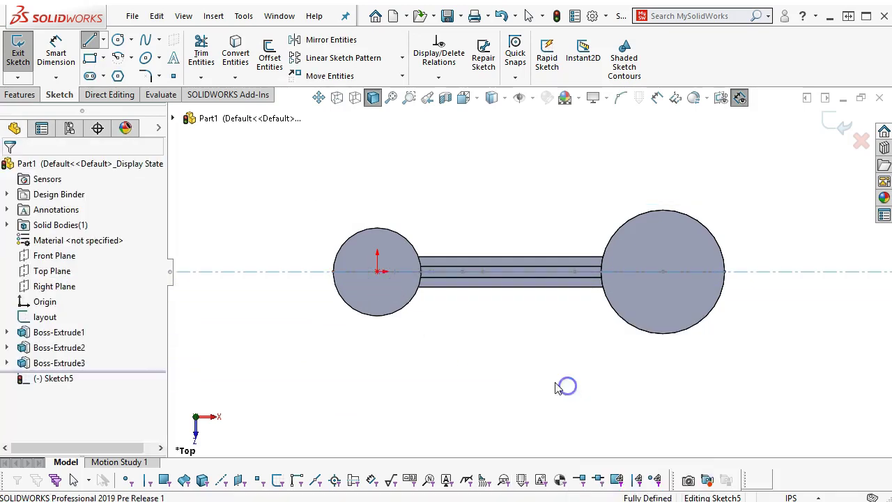
# Sketch a line about 0.807 in long ending at the layout sketch point on the centreline near the tall boss, and make it vertical.
pyautogui.click(94, 43)
pyautogui.scroll(-2, 453, 314)
pyautogui.moveTo(448, 304); pyautogui.dragTo(439, 224, button='middle')
pyautogui.scroll(3, 438, 205)
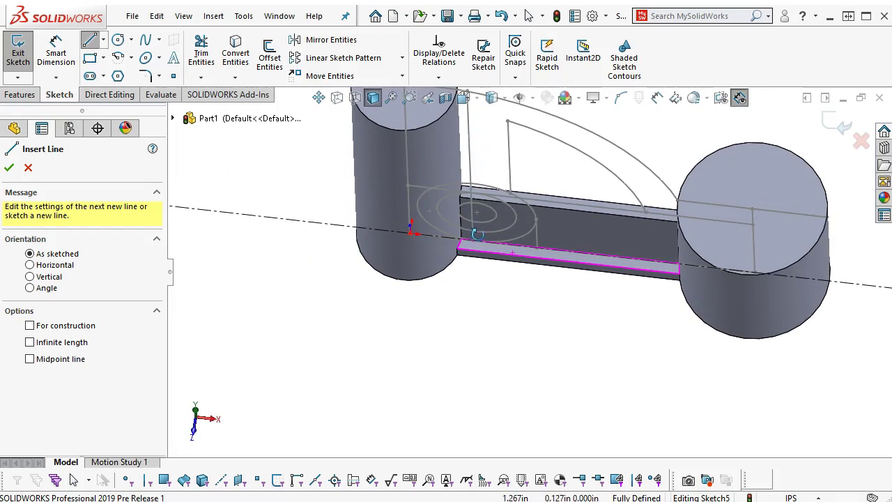
pyautogui.scroll(-3, 476, 229)
pyautogui.click(490, 357)
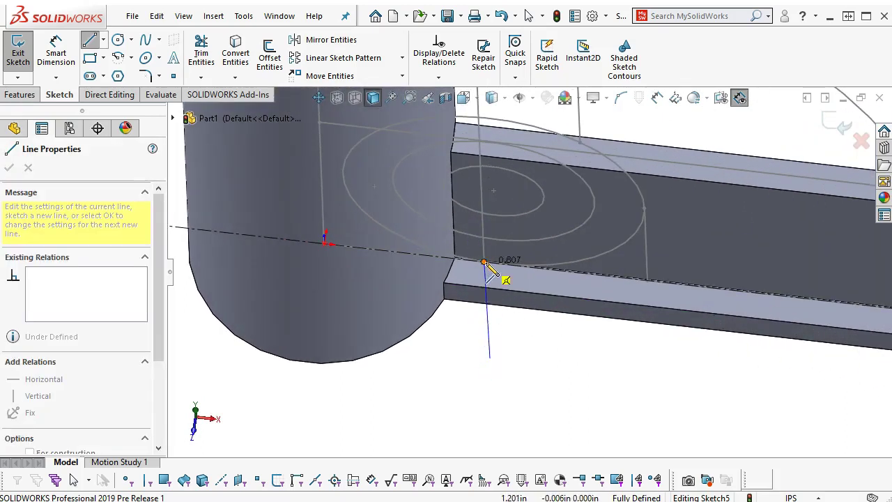
pyautogui.click(483, 261)
pyautogui.rightClick(551, 382)
pyautogui.click(597, 390)
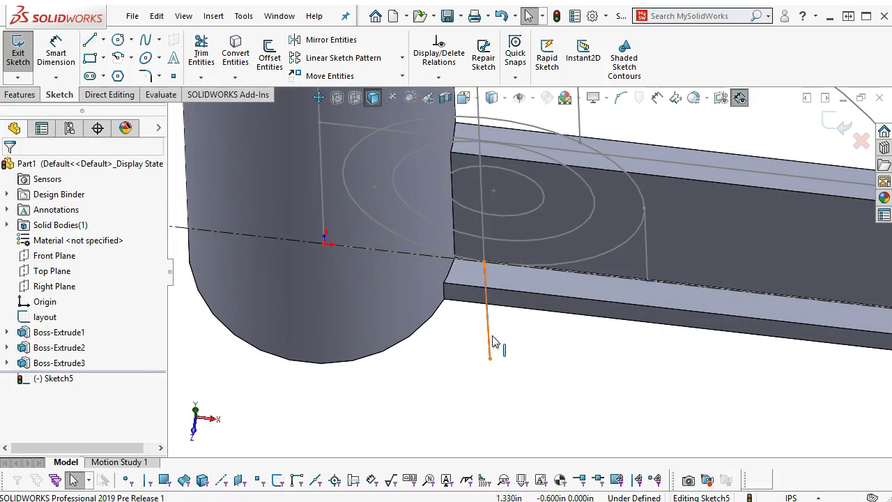
pyautogui.click(489, 339)
pyautogui.click(39, 332)
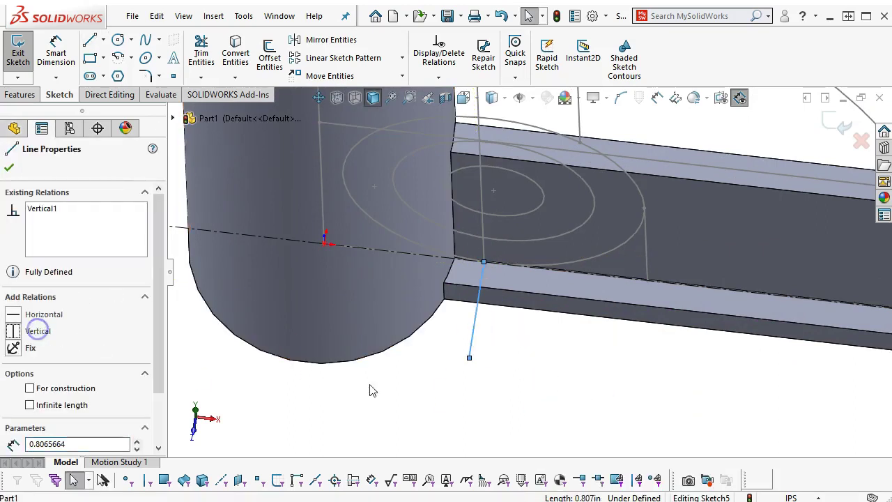
# Move the vertical line's free endpoint onto the outer edge of the rib's foot so it is coincident.
pyautogui.moveTo(481, 348)
pyautogui.mouseDown(button='middle')
pyautogui.moveTo(478, 334)
pyautogui.moveTo(470, 347)
pyautogui.mouseUp(button='middle')
pyautogui.scroll(-5, 469, 346)
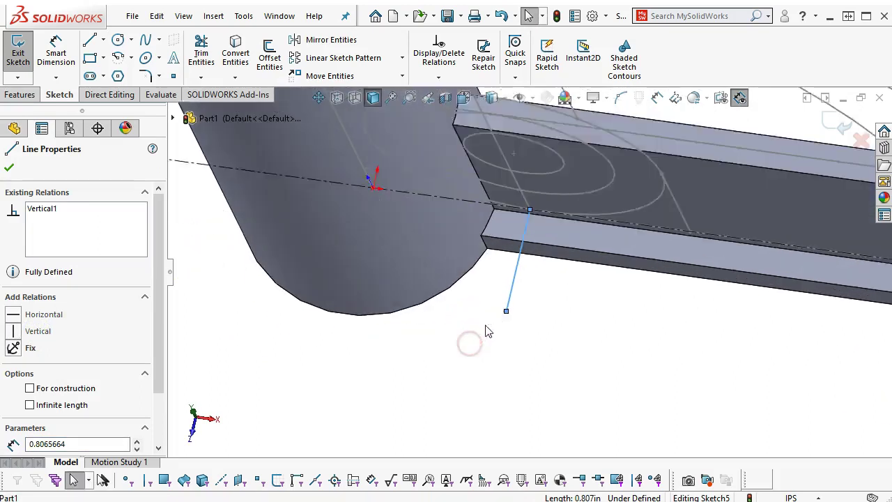
pyautogui.moveTo(513, 306); pyautogui.dragTo(530, 237)
pyautogui.moveTo(529, 237)
pyautogui.mouseDown(button='middle')
pyautogui.moveTo(543, 265)
pyautogui.moveTo(537, 284)
pyautogui.moveTo(508, 256)
pyautogui.mouseUp(button='middle')
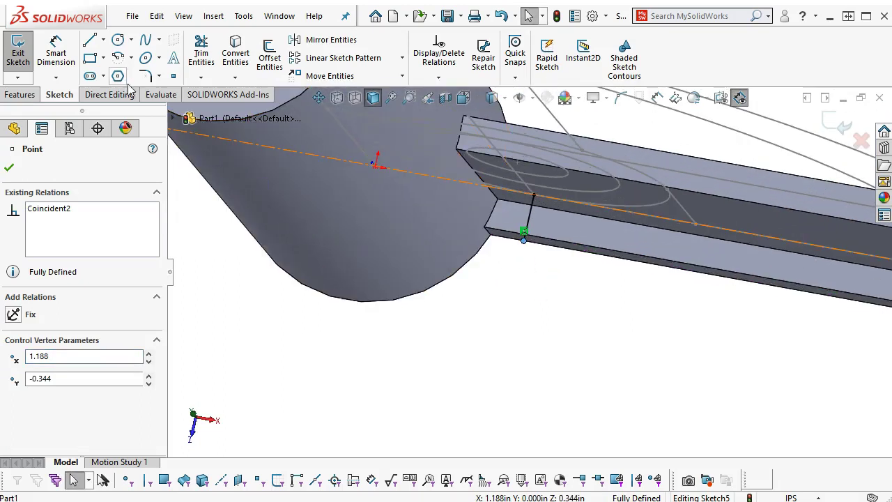
# Draw a horizontal line about 0.26 in long along the foot's outer edge, followed by a short vertical line back towards the web.
pyautogui.click(89, 40)
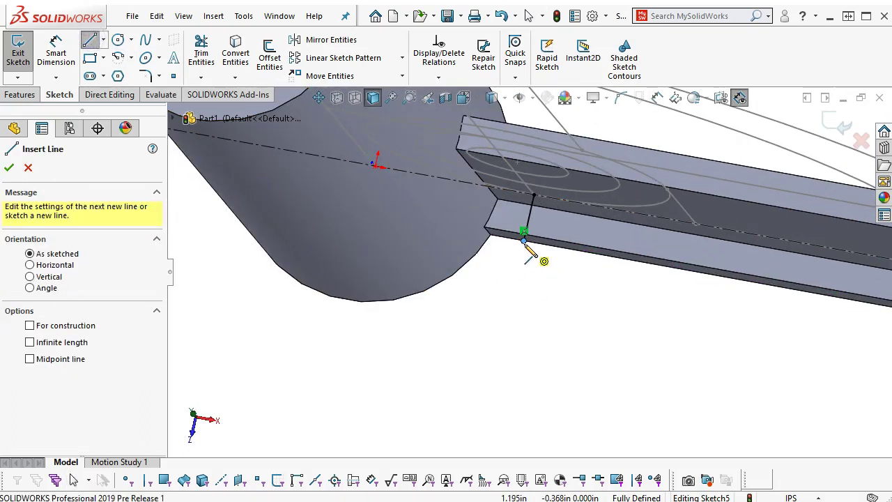
pyautogui.click(524, 241)
pyautogui.click(560, 245)
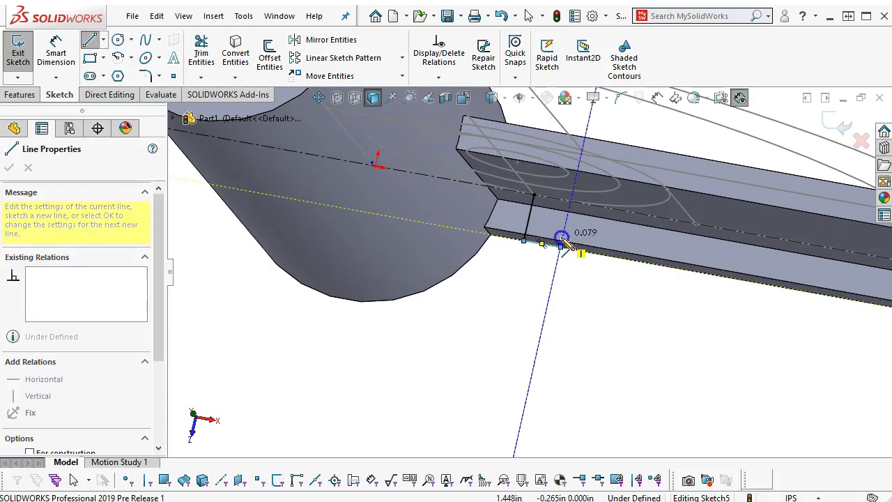
pyautogui.click(566, 213)
pyautogui.rightClick(578, 269)
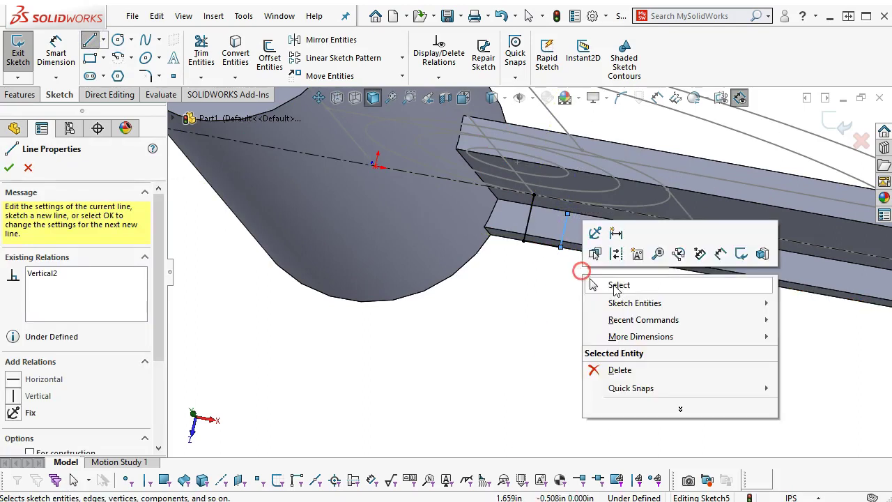
pyautogui.click(592, 283)
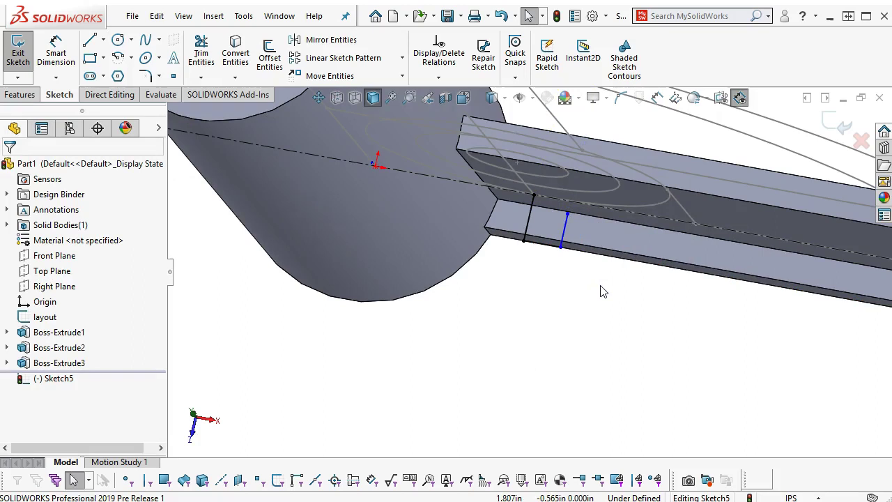
# Make the short vertical line's free endpoint coincident with the near edge of the rib's web.
pyautogui.hotkey('ctrl', '5')
pyautogui.scroll(-6, 491, 278)
pyautogui.moveTo(504, 276)
pyautogui.mouseDown()
pyautogui.moveTo(499, 296)
pyautogui.moveTo(502, 279)
pyautogui.mouseUp()
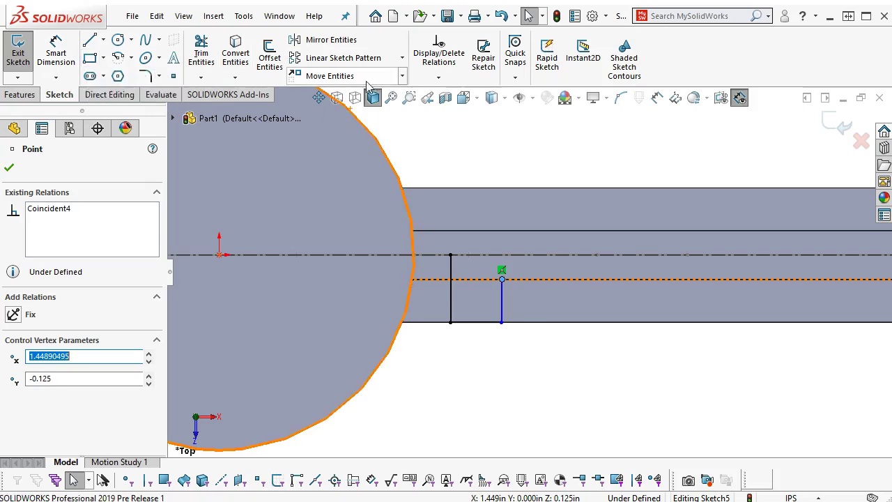
# Continue with a horizontal line along the web's edge and a vertical line to the centreline, about 0.78 in from the first vertical line.
pyautogui.click(89, 40)
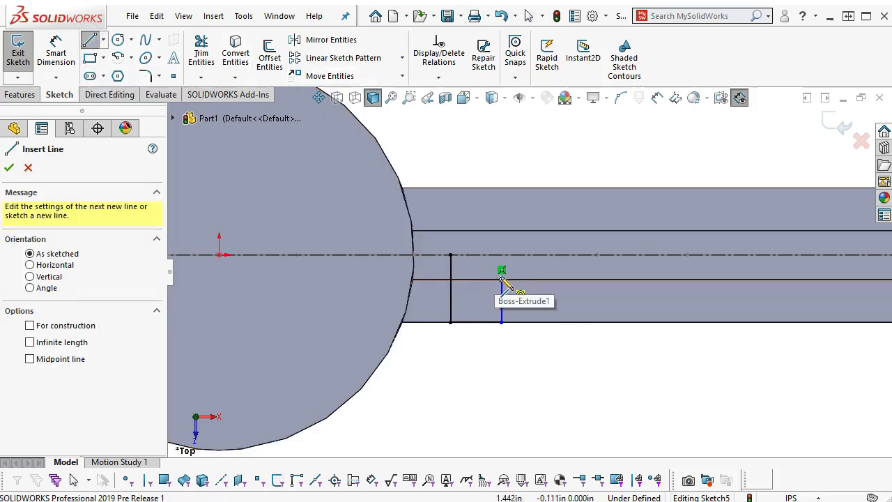
pyautogui.click(502, 279)
pyautogui.click(603, 278)
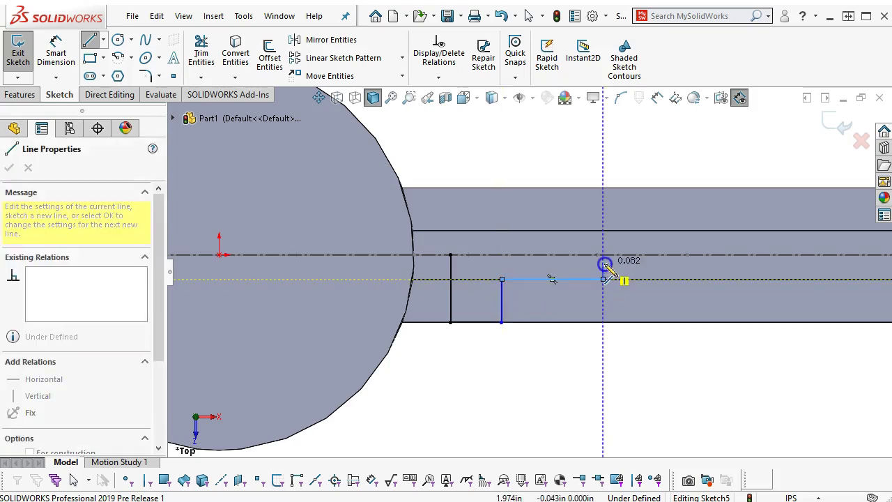
pyautogui.click(605, 255)
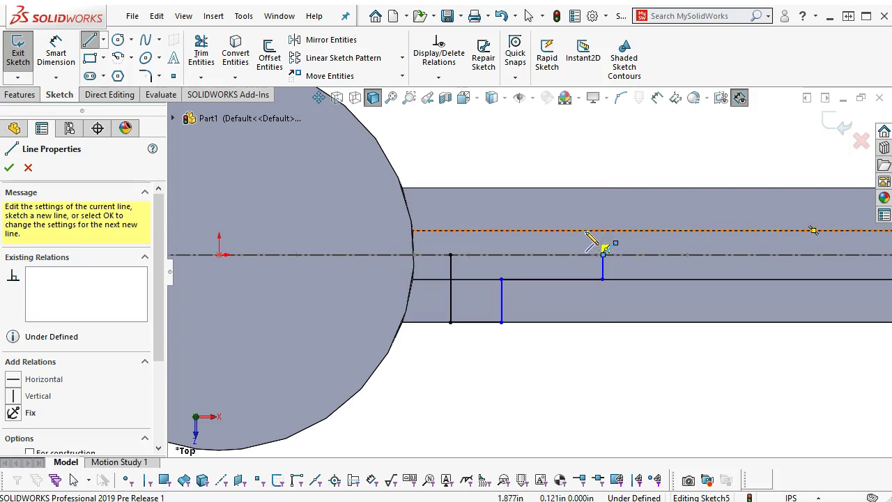
pyautogui.press('Escape')
pyautogui.click(602, 267)
pyautogui.click(617, 158)
# Dimension the horizontal line on the foot's outer edge as 0.25 in.
pyautogui.rightClick(617, 156)
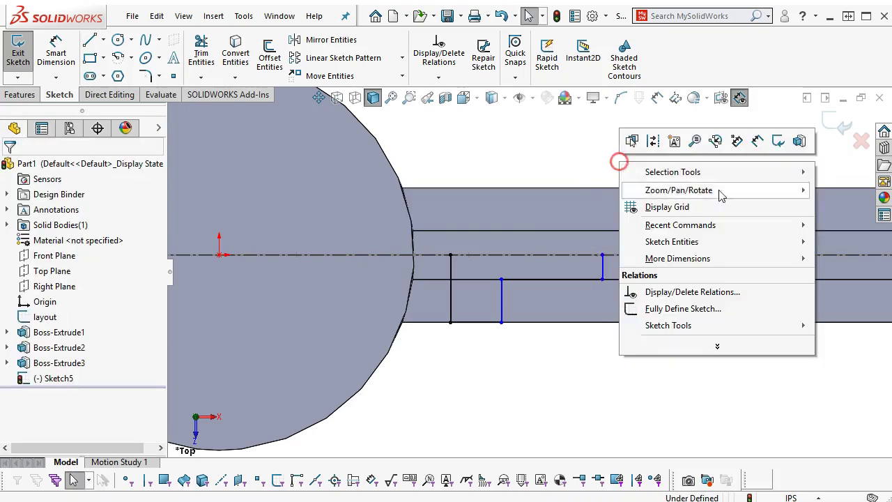
pyautogui.click(760, 142)
pyautogui.click(497, 323)
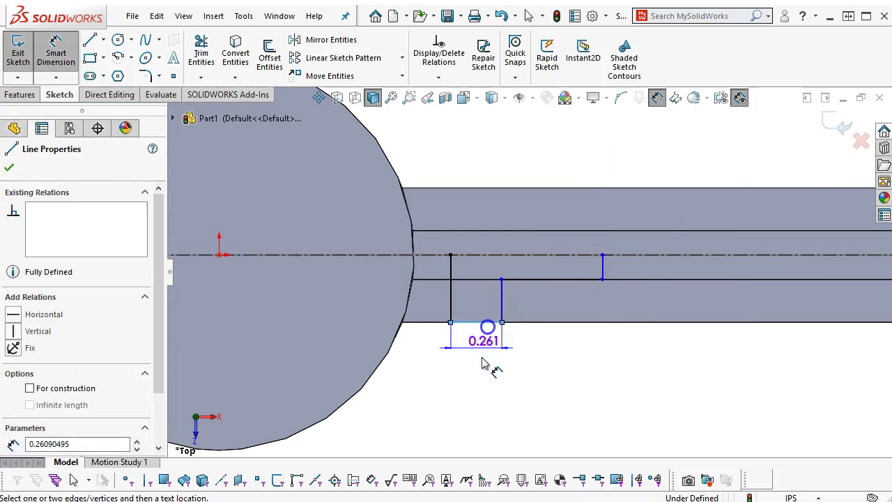
pyautogui.click(487, 369)
pyautogui.write('0.25')
pyautogui.press('Return')
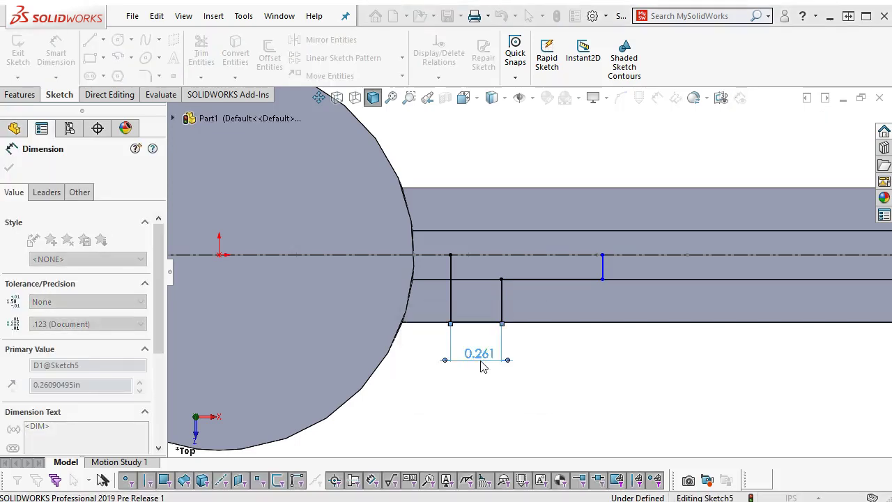
# Dimension the distance between the profile's first and last vertical lines as 0.75 in.
pyautogui.click(452, 299)
pyautogui.click(605, 268)
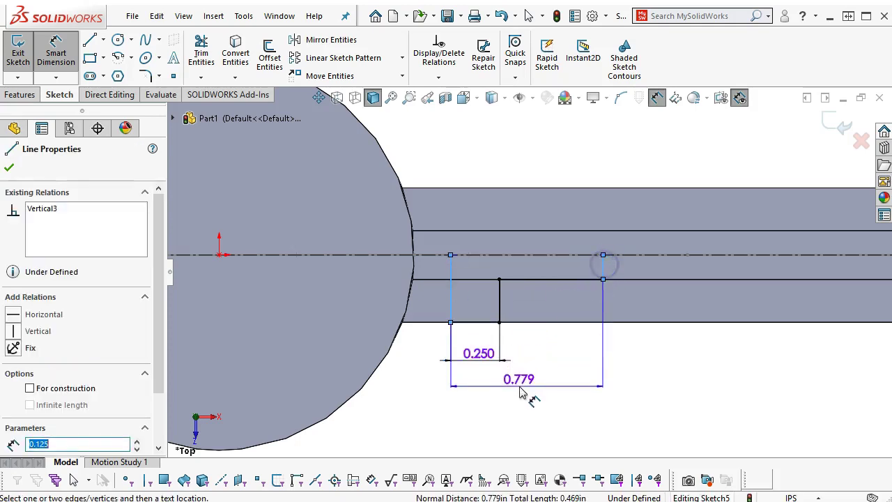
pyautogui.click(527, 391)
pyautogui.write('0.75')
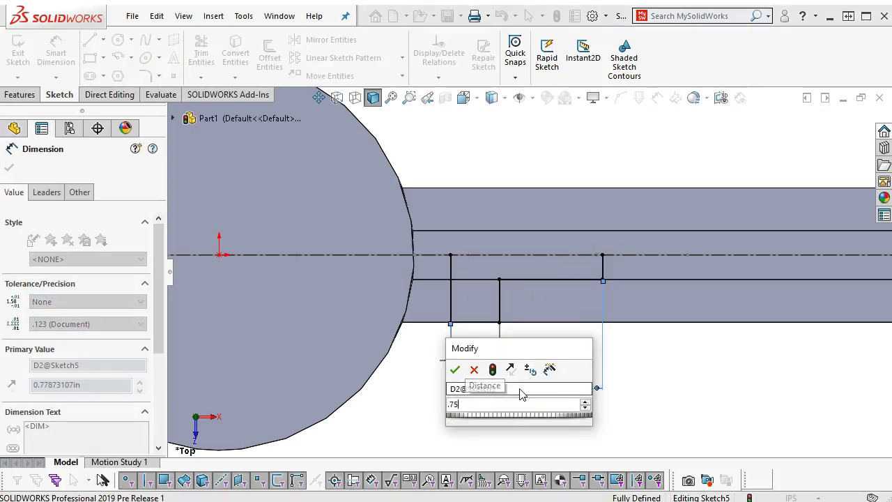
pyautogui.press('Return')
pyautogui.rightClick(554, 165)
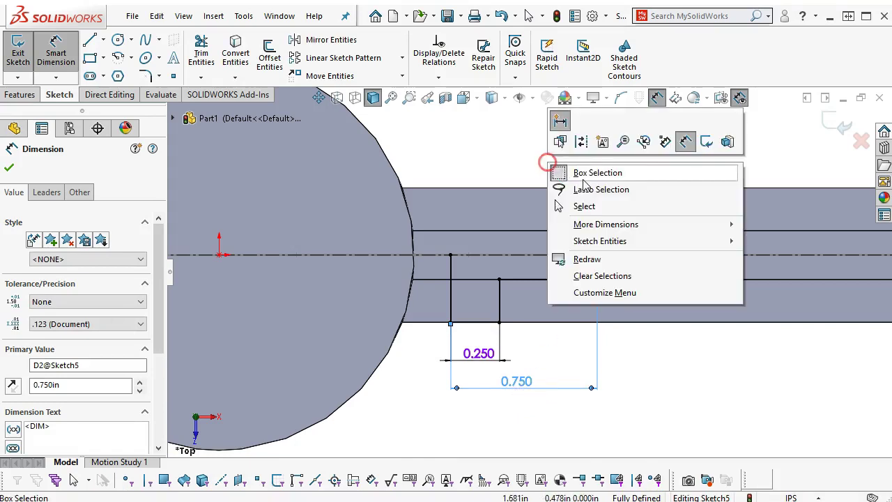
# Mirror the five half-profile lines about the horizontal centreline to complete the T-section sketch.
pyautogui.click(582, 204)
pyautogui.moveTo(441, 150)
pyautogui.mouseDown()
pyautogui.moveTo(504, 354)
pyautogui.moveTo(603, 386)
pyautogui.mouseUp()
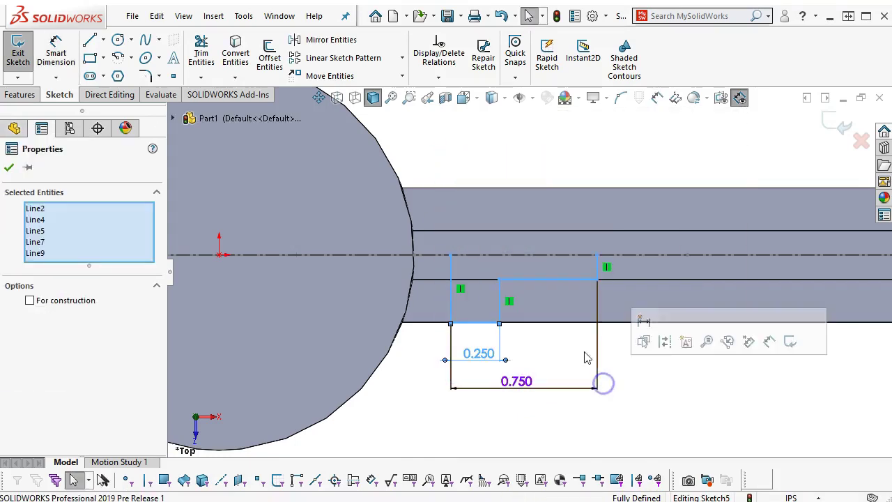
pyautogui.click(298, 39)
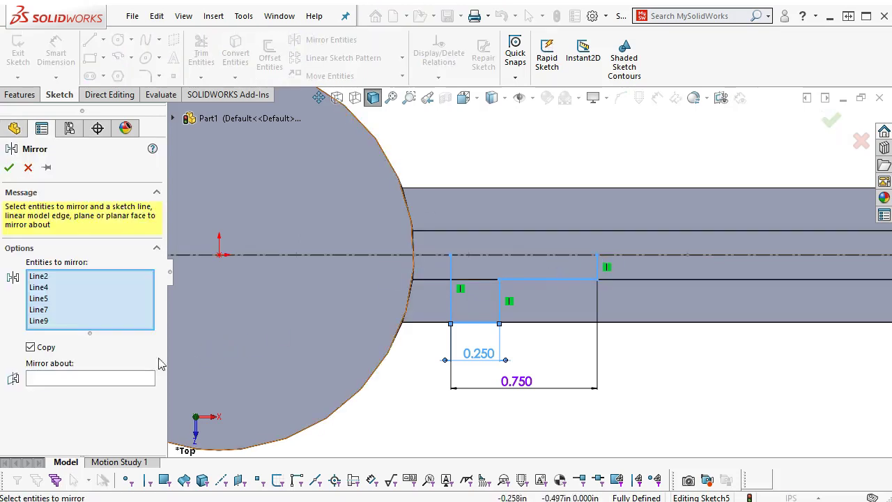
pyautogui.click(114, 377)
pyautogui.click(534, 256)
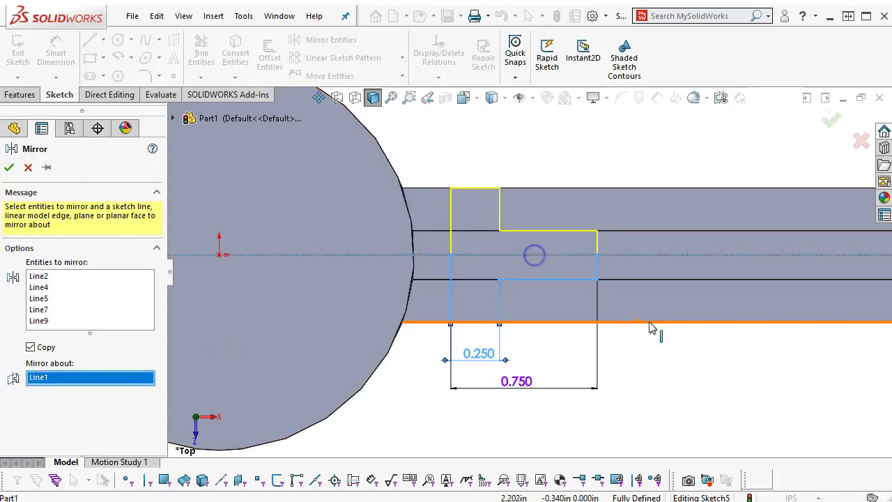
pyautogui.click(12, 169)
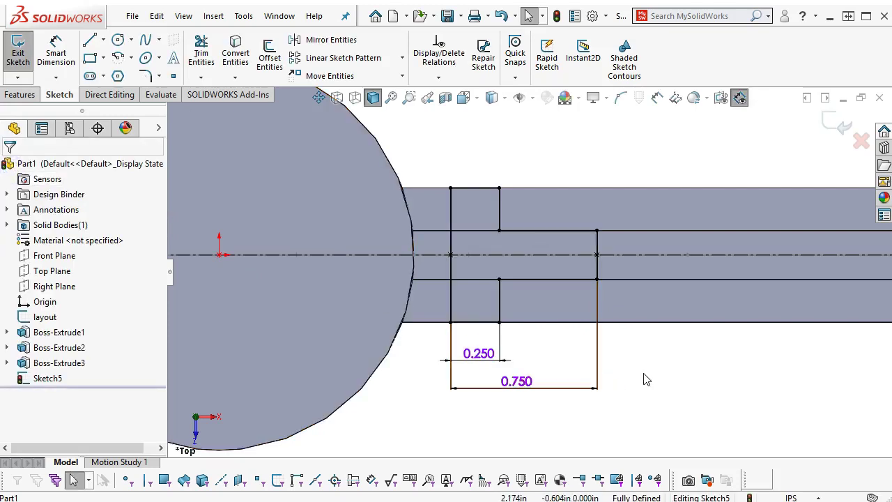
# Extrude the T-section profile Up To Vertex, ending at the layout sketch's upper point beside the tall boss's top, with Merge result enabled.
pyautogui.hotkey('ctrl', '7')
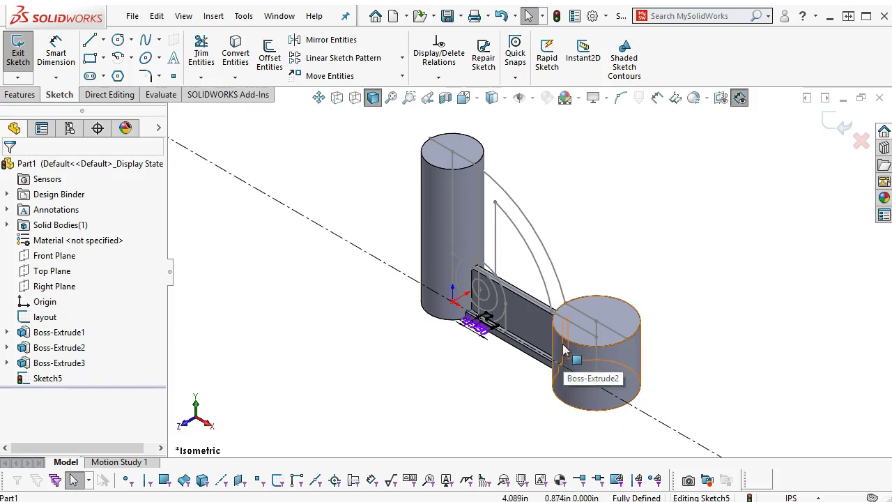
pyautogui.scroll(-3, 499, 327)
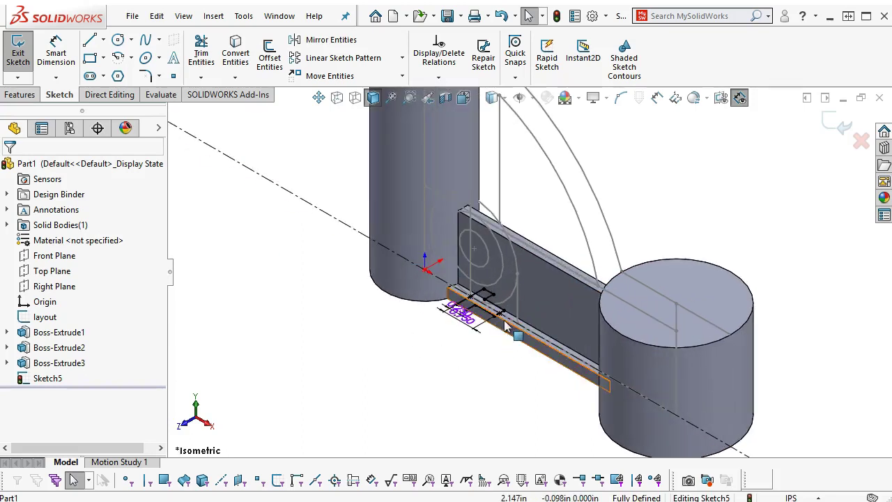
pyautogui.scroll(4, 507, 328)
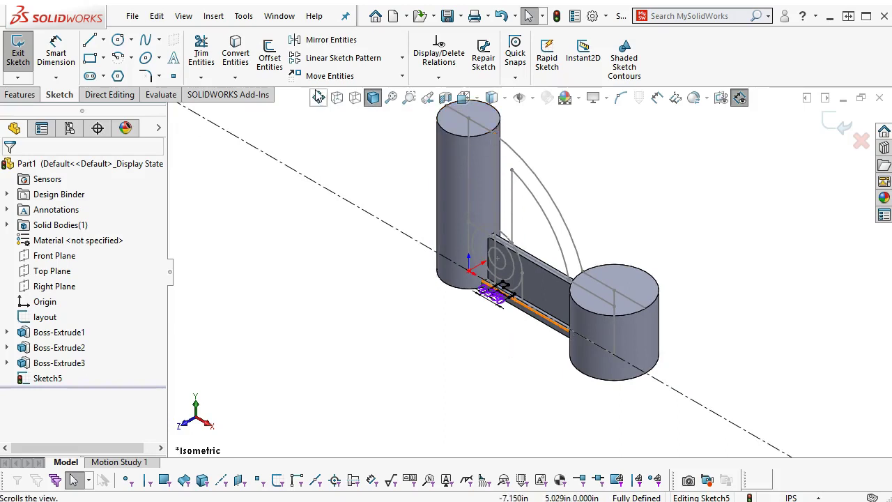
pyautogui.click(330, 40)
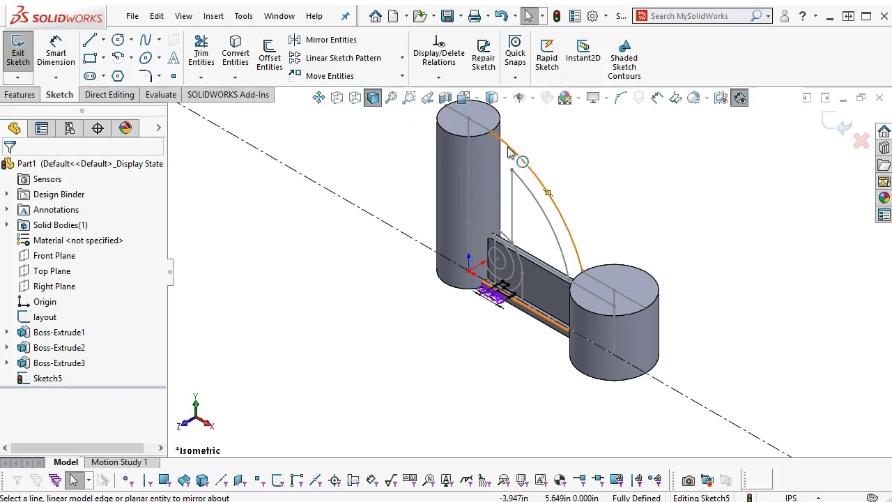
pyautogui.click(21, 95)
pyautogui.click(23, 54)
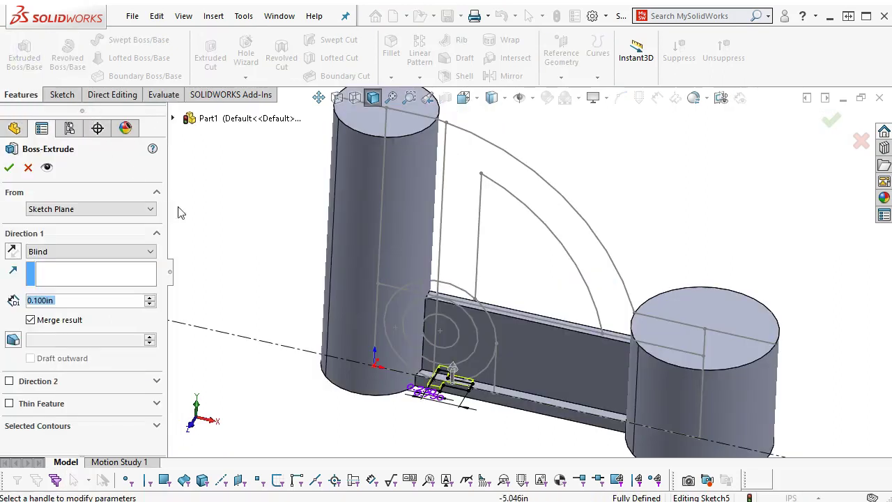
pyautogui.click(60, 252)
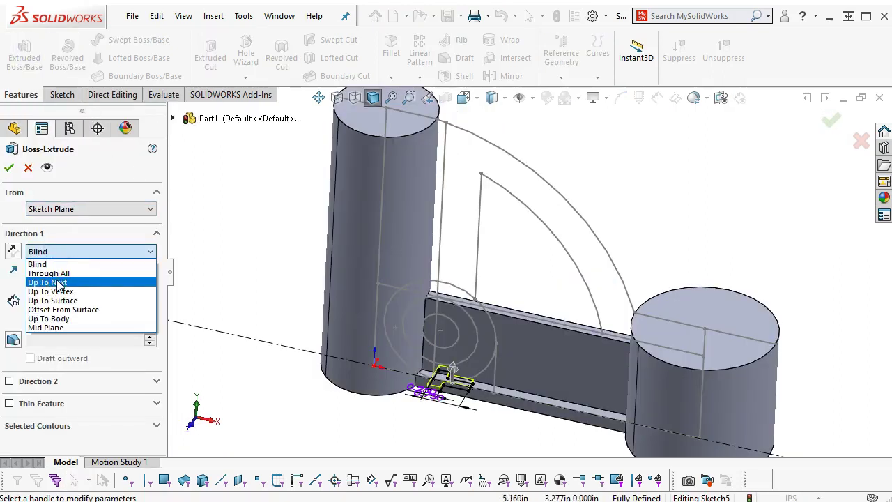
pyautogui.click(54, 293)
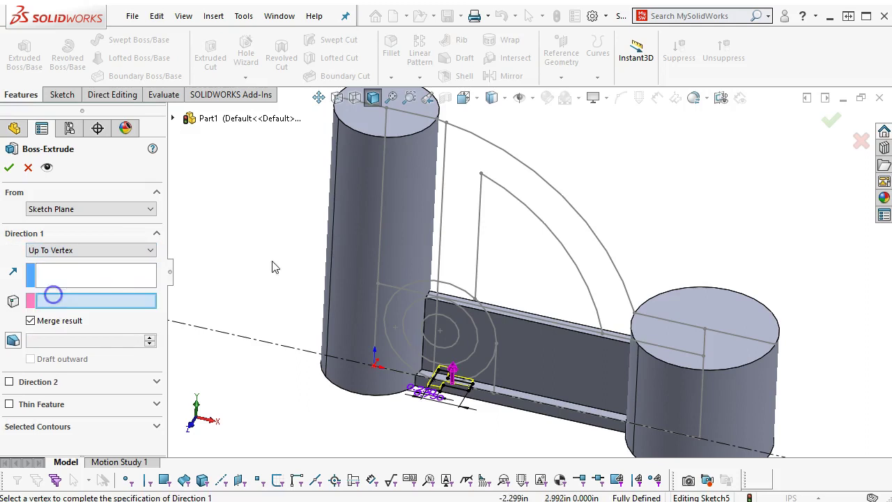
pyautogui.click(445, 124)
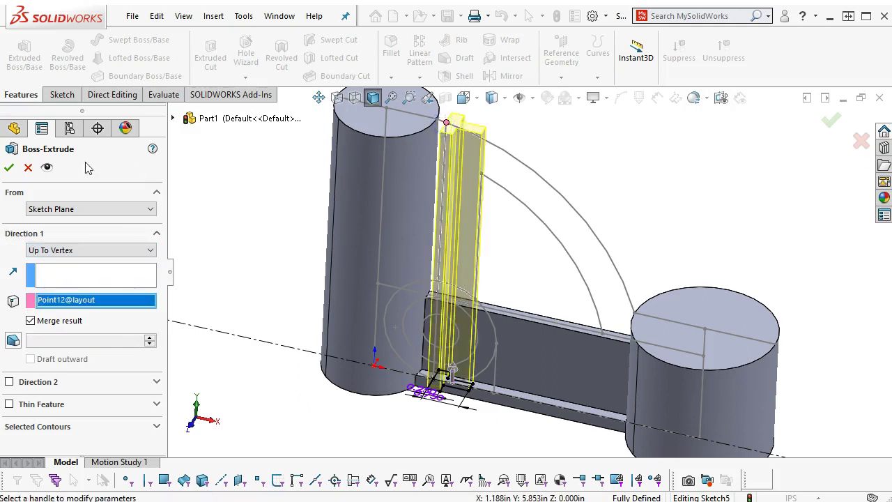
pyautogui.click(10, 168)
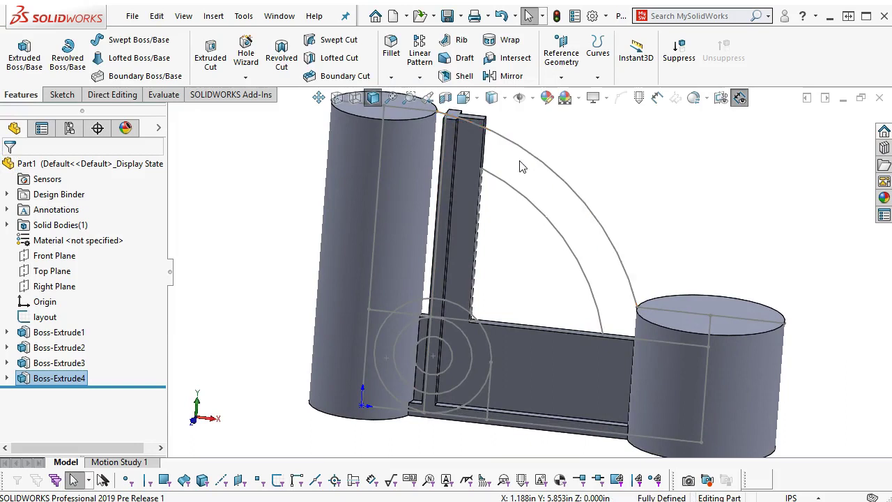
# Inspect the upright T-section rib from several angles and examine the course drawing for the remaining boss details.
pyautogui.scroll(3, 521, 160)
pyautogui.moveTo(522, 155); pyautogui.dragTo(503, 214, button='middle')
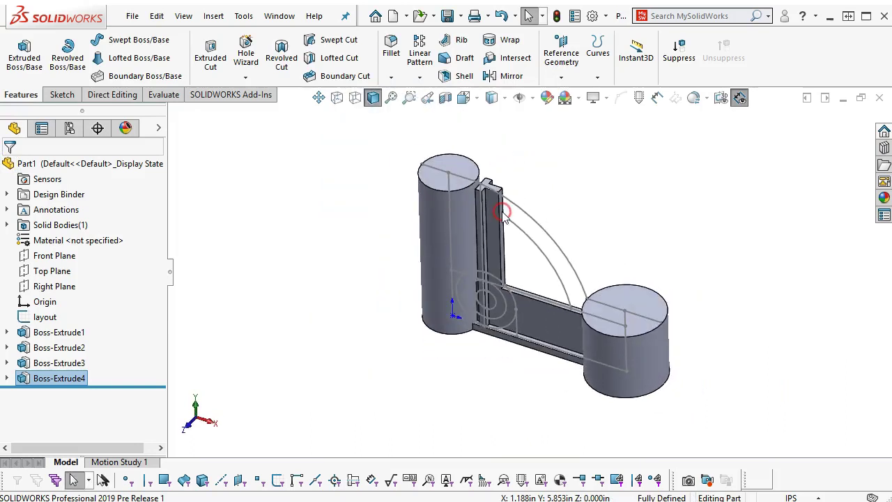
pyautogui.scroll(-2, 505, 218)
pyautogui.moveTo(563, 231); pyautogui.dragTo(594, 168, button='middle')
pyautogui.scroll(2, 641, 337)
pyautogui.scroll(-1, 642, 335)
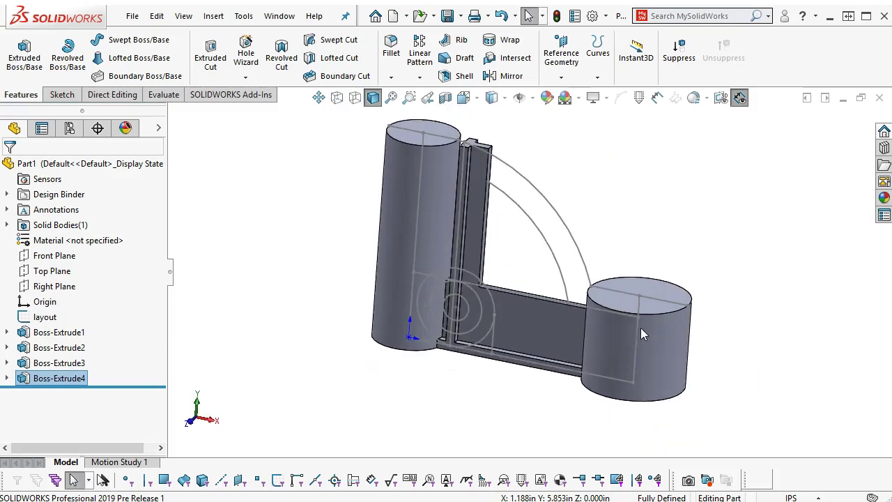
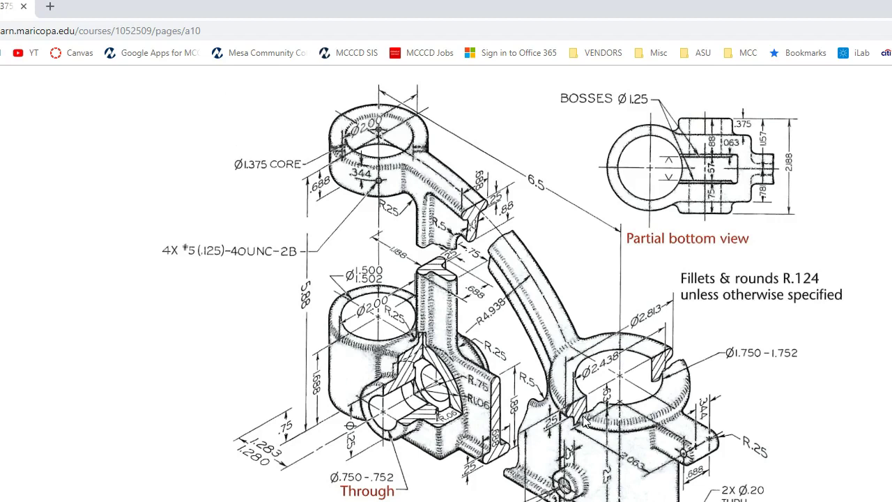
pyautogui.moveTo(465, 11); pyautogui.dragTo(891, 76)
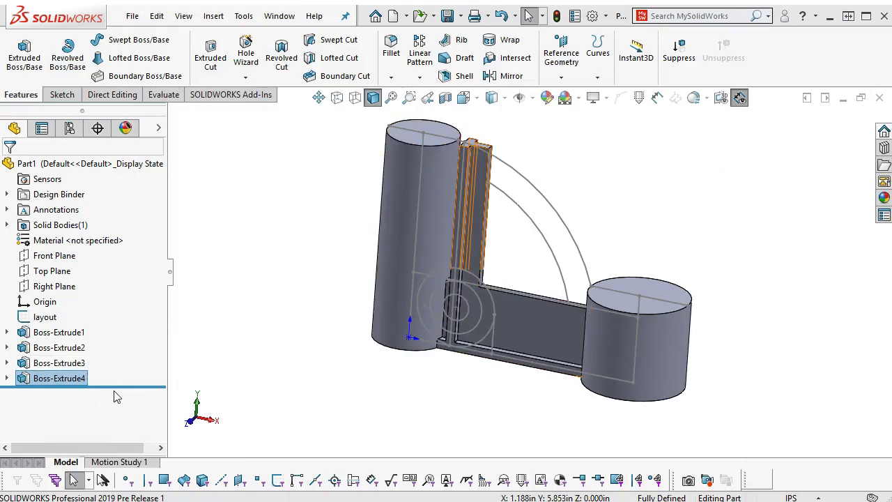
# Roll the model back to before Boss-Extrude3 and draw a vertical centreline along the short boss's axis in a new Front Plane sketch.
pyautogui.moveTo(116, 385); pyautogui.dragTo(112, 354)
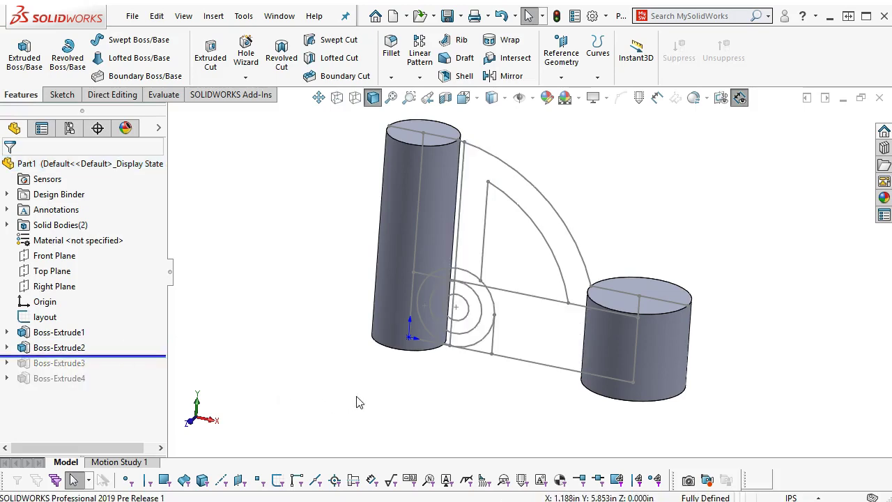
pyautogui.hotkey('ctrl', '1')
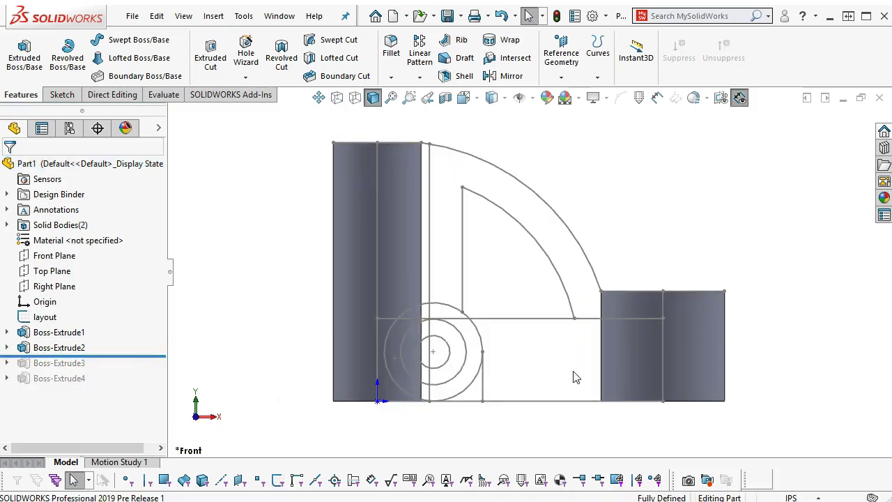
pyautogui.click(54, 255)
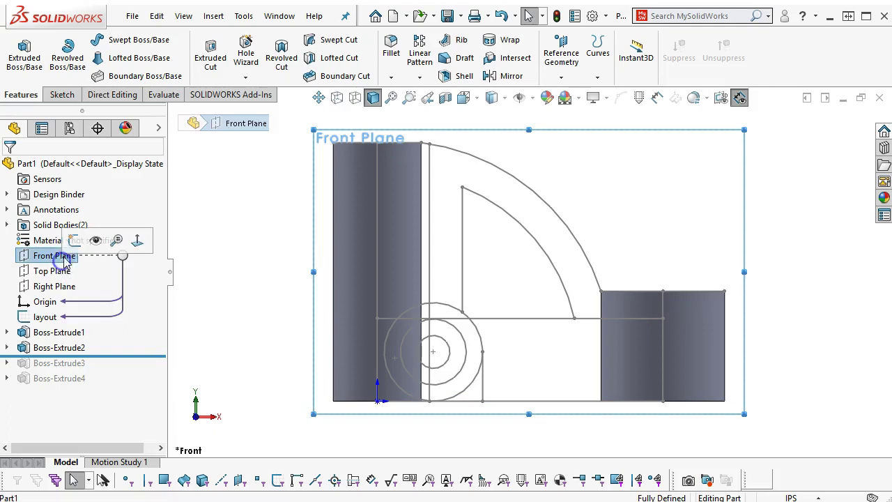
pyautogui.click(124, 240)
pyautogui.click(102, 40)
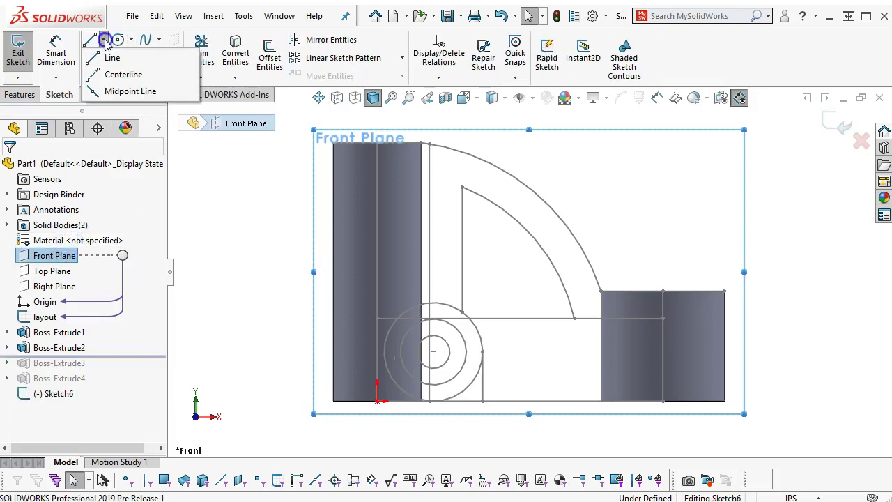
pyautogui.click(129, 74)
pyautogui.click(663, 402)
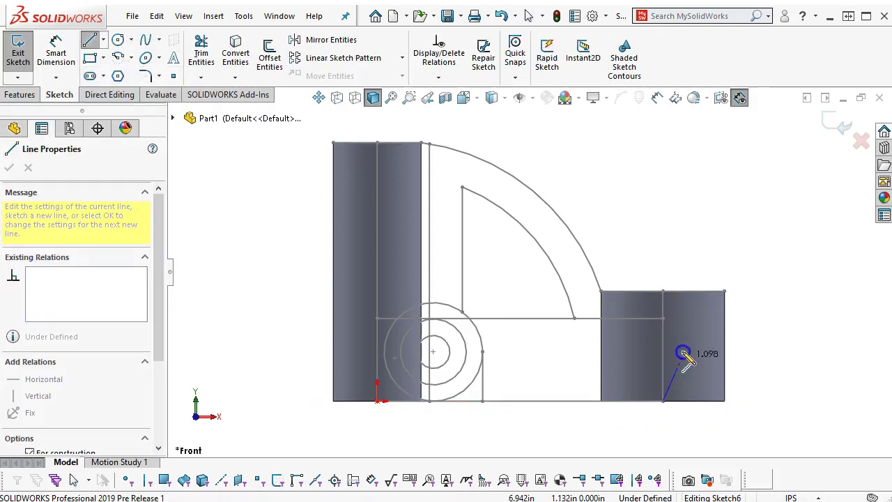
pyautogui.click(663, 290)
pyautogui.rightClick(685, 229)
pyautogui.click(720, 240)
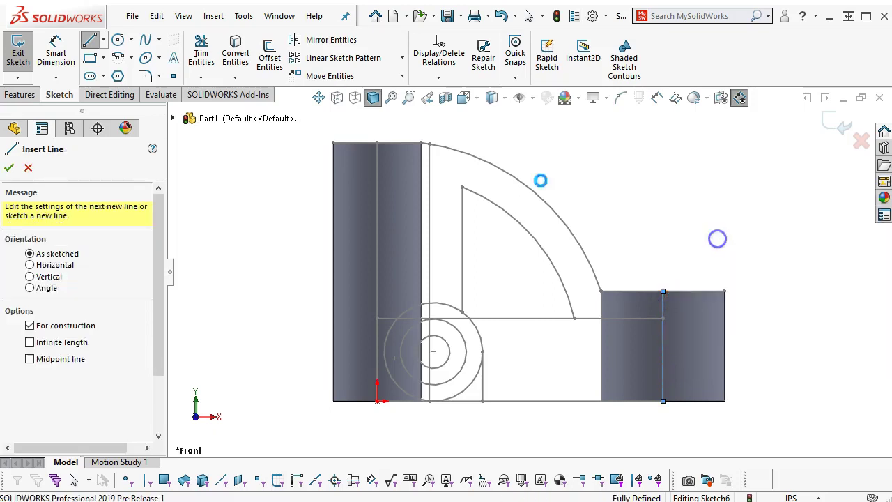
# Sketch a tall, narrow corner rectangle about 0.33 in wide inward from the short boss's outer vertical edge.
pyautogui.press('r')
pyautogui.scroll(-3, 738, 363)
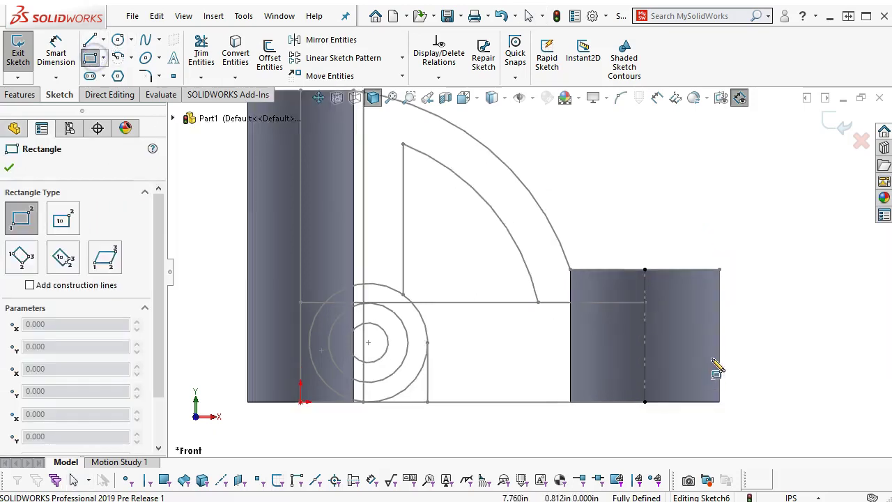
pyautogui.click(711, 278)
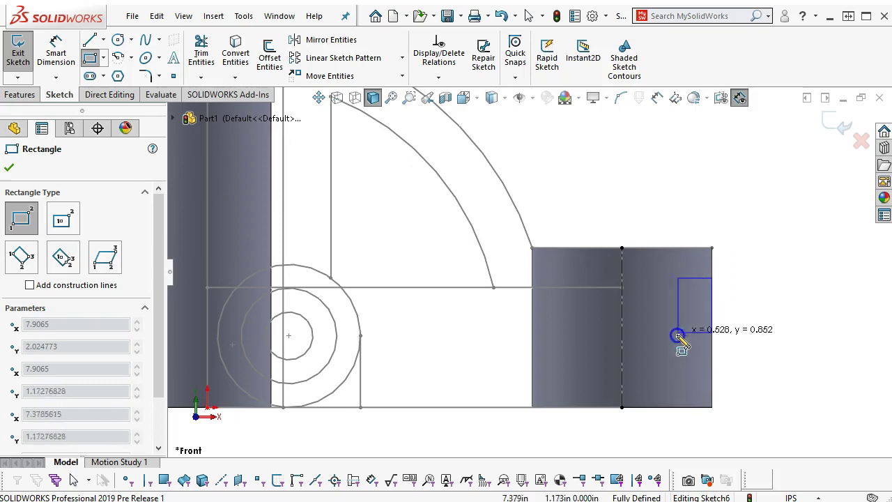
pyautogui.click(690, 381)
pyautogui.rightClick(772, 227)
pyautogui.click(822, 232)
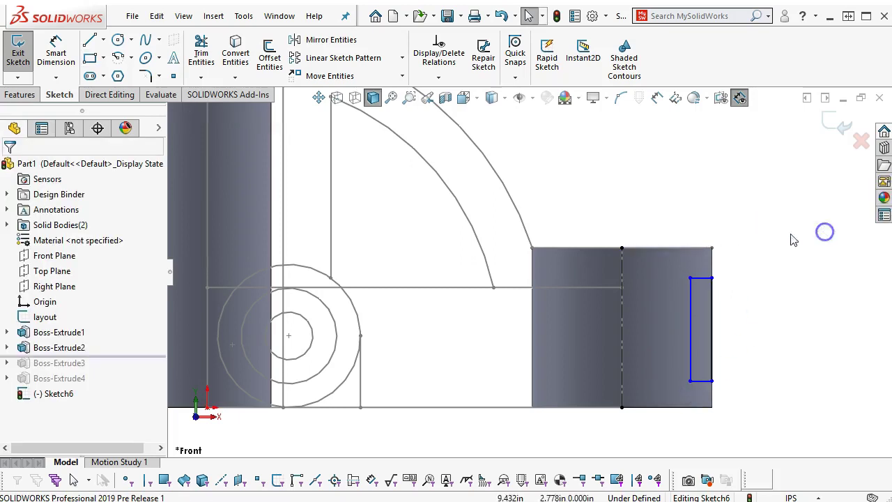
# Dimension the distance from the short boss's top edge to the rectangle's upper line as 0.25 in.
pyautogui.rightClick(722, 285)
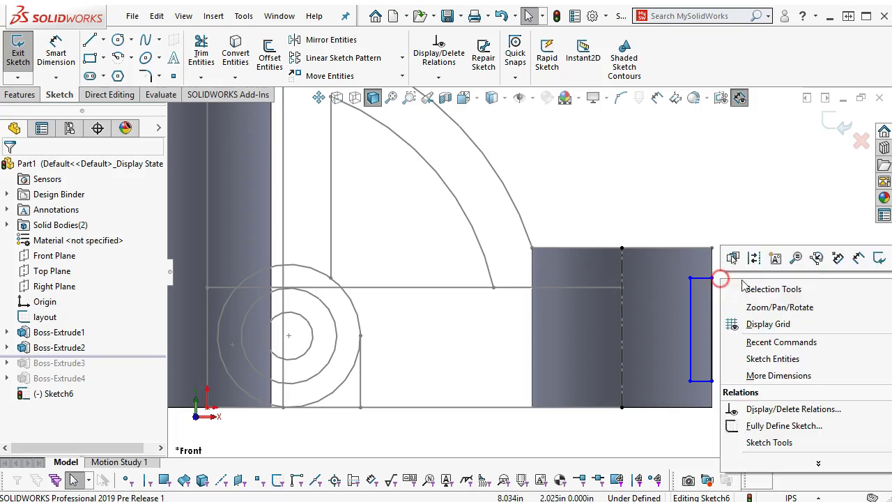
pyautogui.click(859, 257)
pyautogui.click(700, 279)
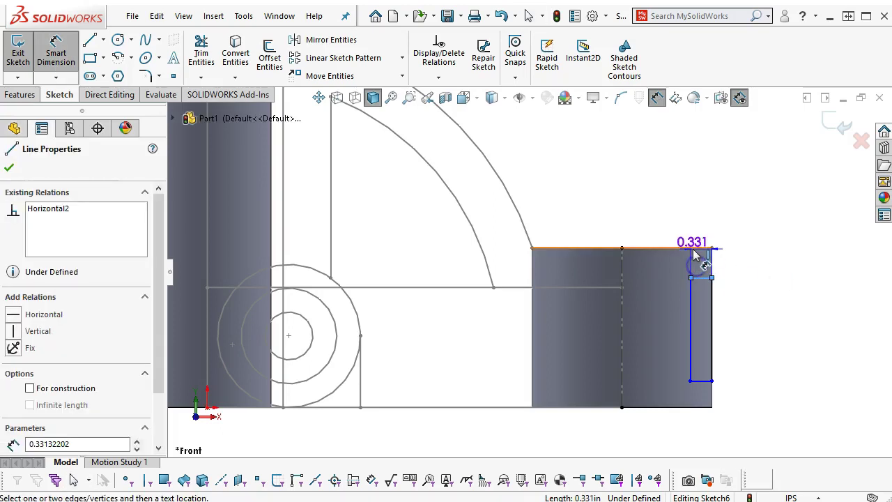
pyautogui.click(702, 248)
pyautogui.click(735, 225)
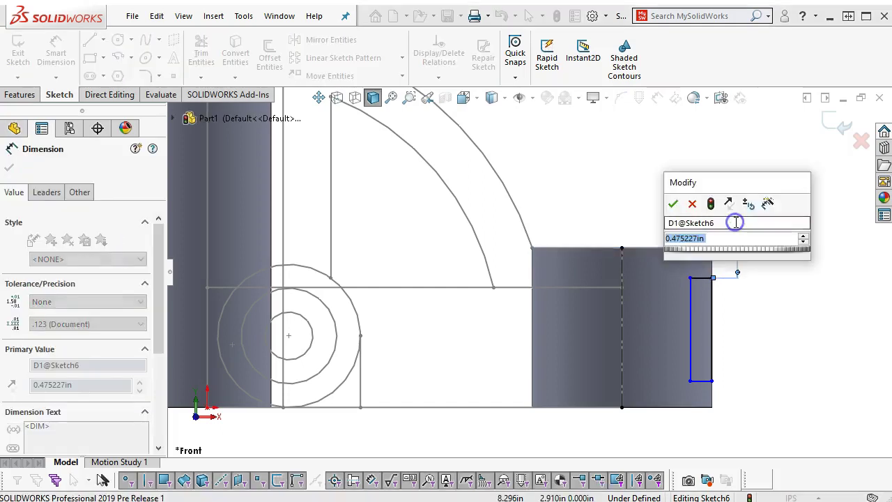
pyautogui.write('.25')
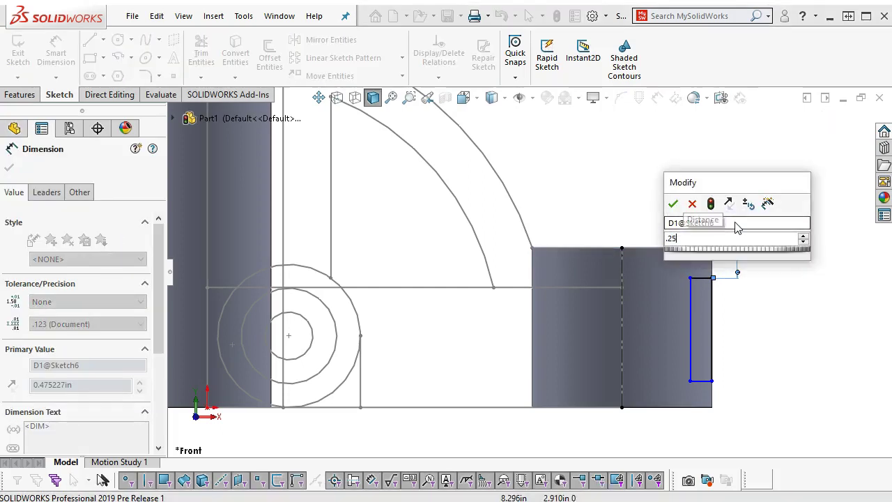
pyautogui.press('Return')
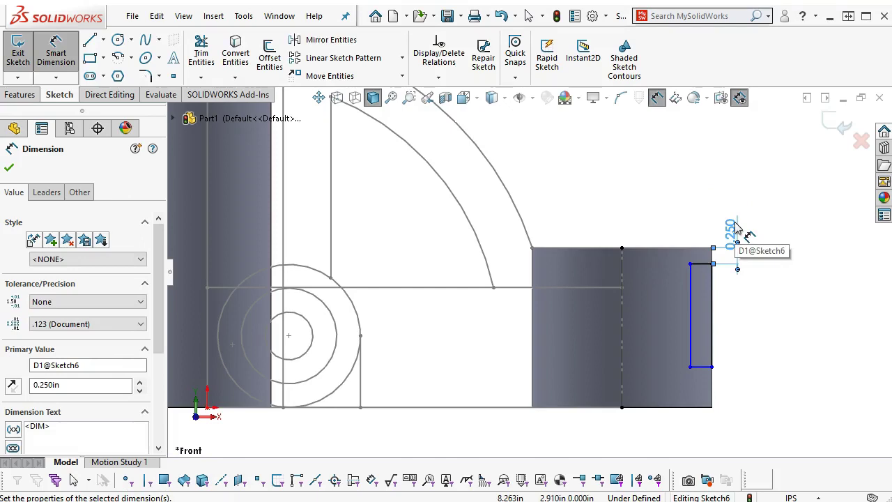
pyautogui.scroll(-2, 528, 271)
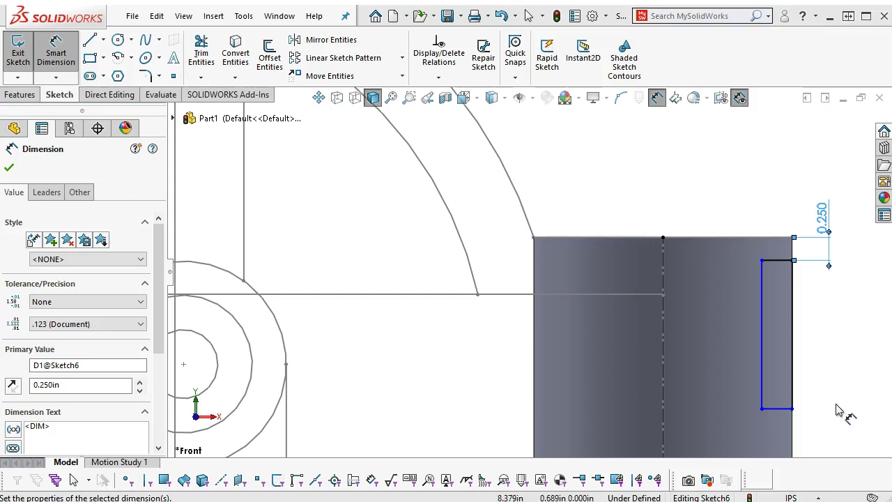
pyautogui.rightClick(725, 184)
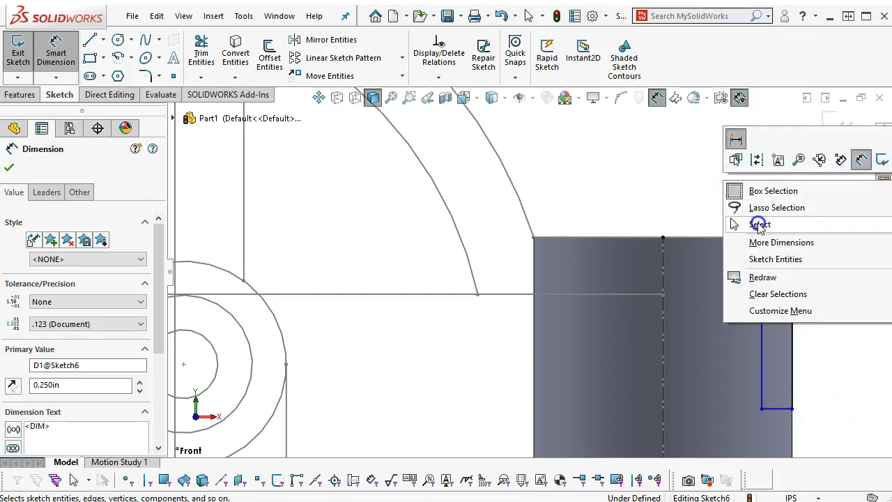
pyautogui.click(758, 225)
# Add a Midpoint relation between the midpoint of the rectangle's outer vertical line and the short boss's silhouette edge.
pyautogui.scroll(2, 759, 224)
pyautogui.scroll(-1, 759, 230)
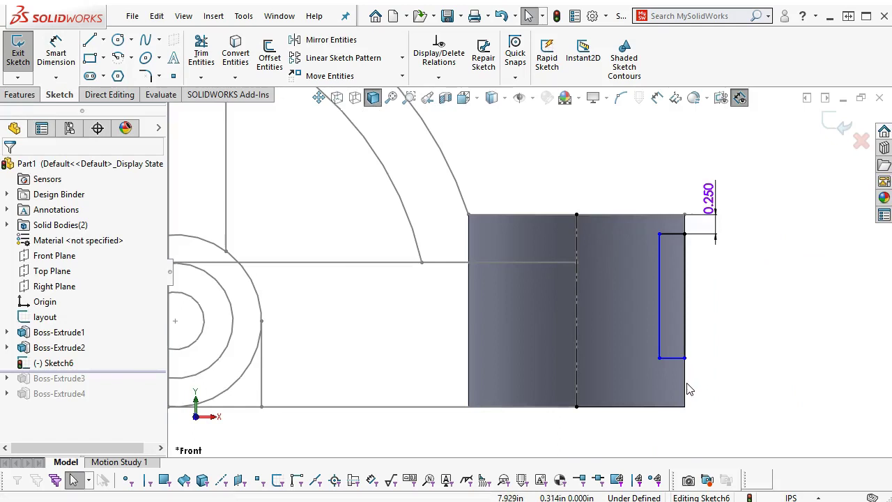
pyautogui.rightClick(686, 383)
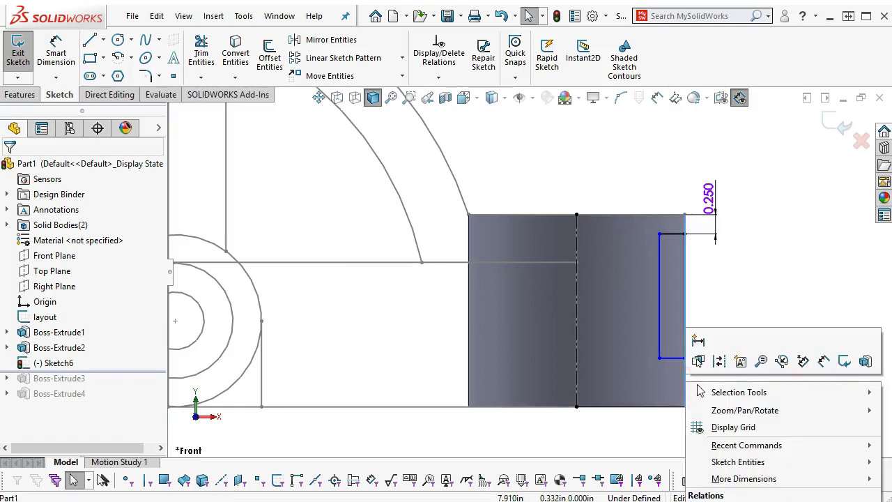
pyautogui.moveTo(721, 394)
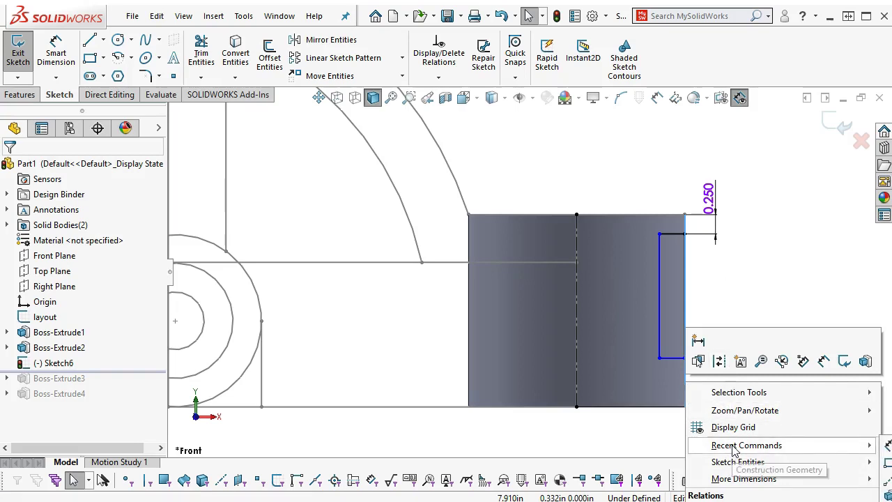
pyautogui.click(730, 271)
pyautogui.rightClick(683, 298)
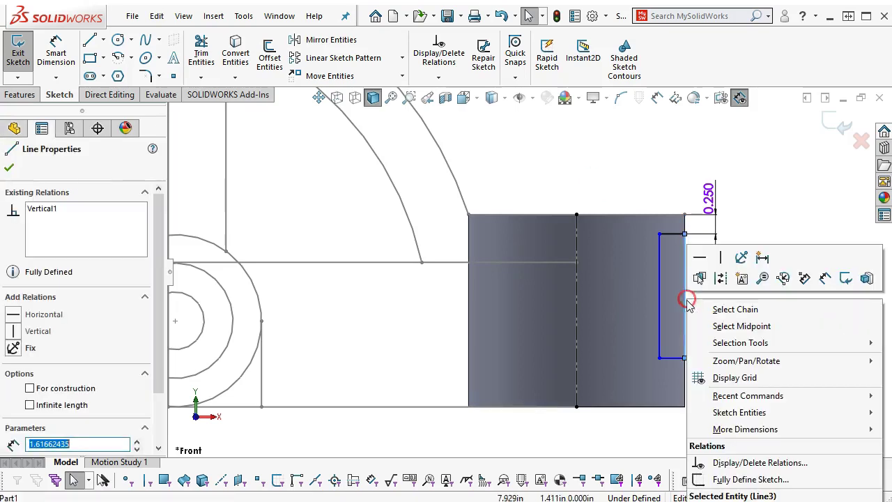
pyautogui.click(725, 326)
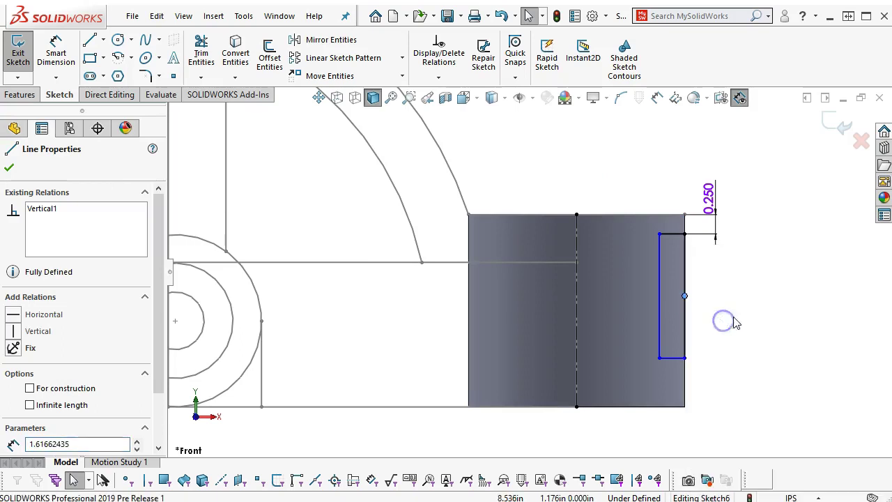
pyautogui.keyDown('ctrl'); pyautogui.click(686, 385); pyautogui.keyUp('ctrl')
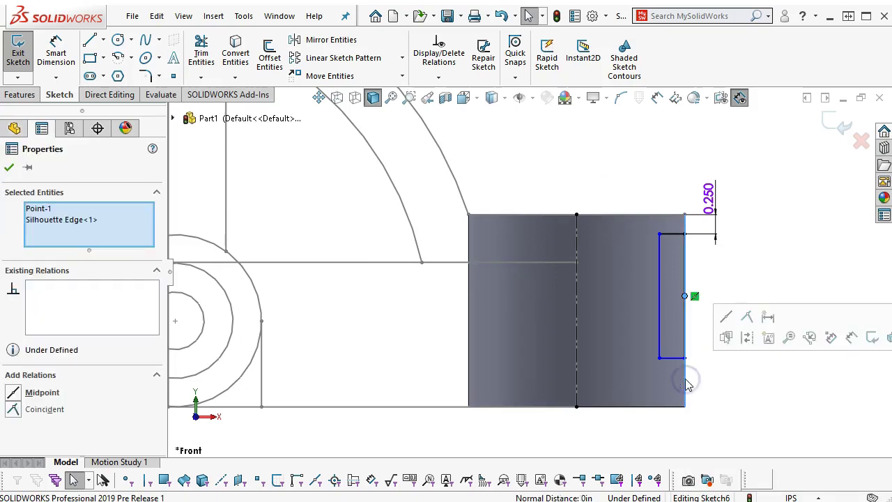
pyautogui.click(21, 394)
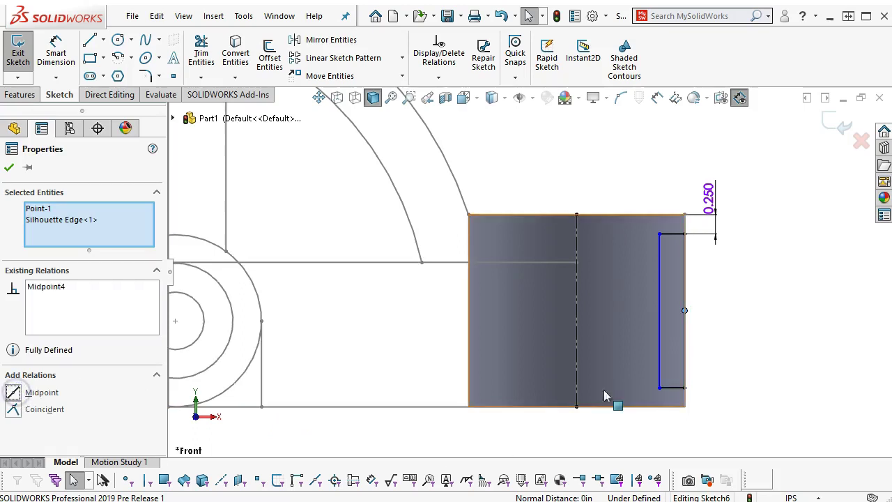
pyautogui.click(744, 296)
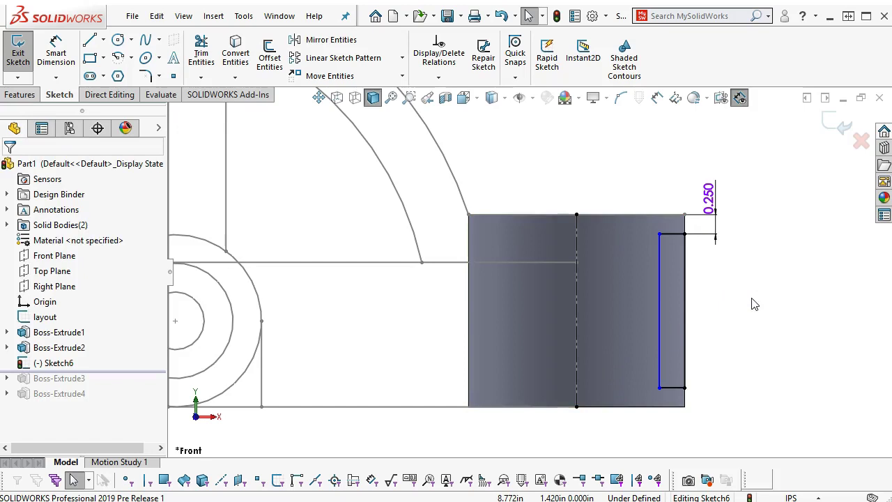
# Dimension the rectangle's inner vertical line across the centreline as a 2.438 in diameter.
pyautogui.rightClick(752, 304)
pyautogui.click(757, 276)
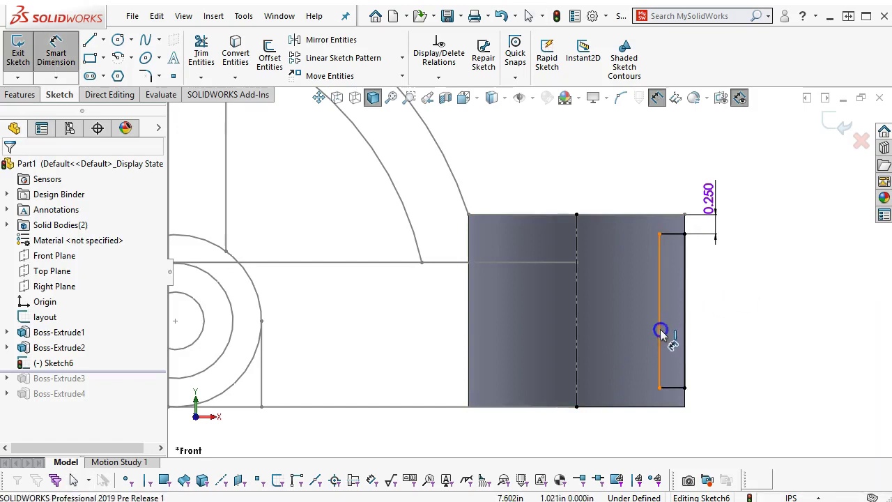
pyautogui.click(660, 333)
pyautogui.click(577, 353)
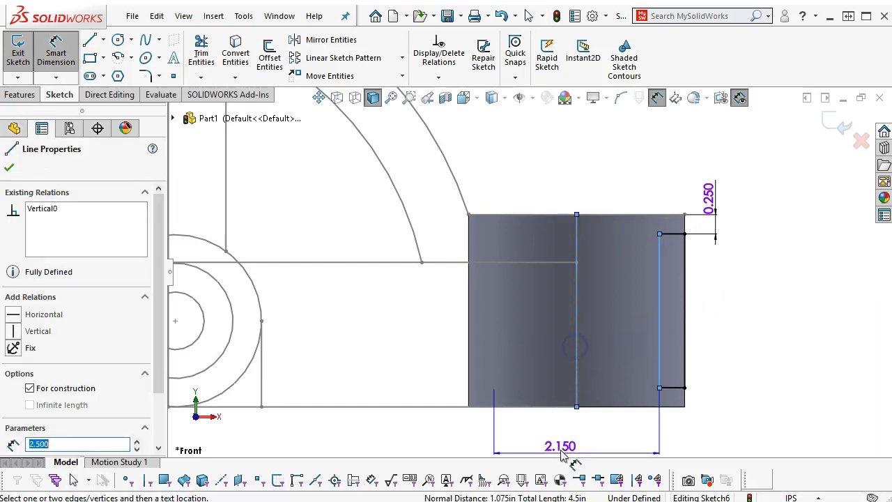
pyautogui.click(564, 447)
pyautogui.write('2')
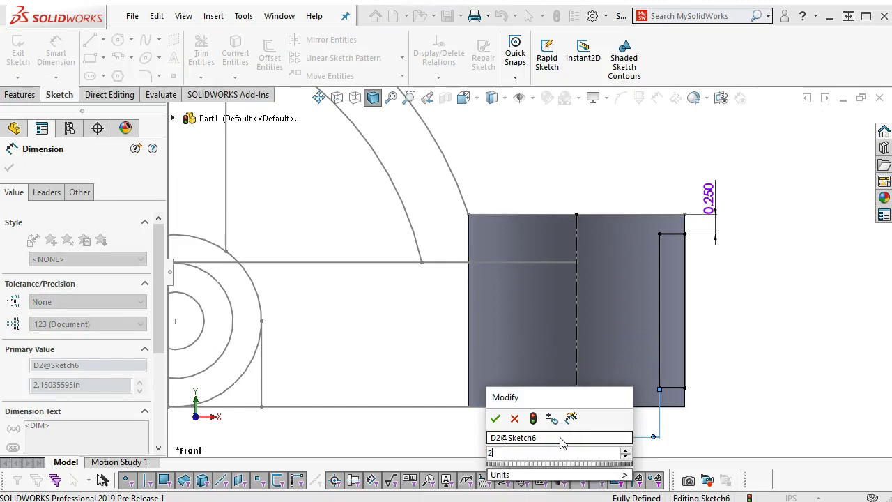
pyautogui.write('.438')
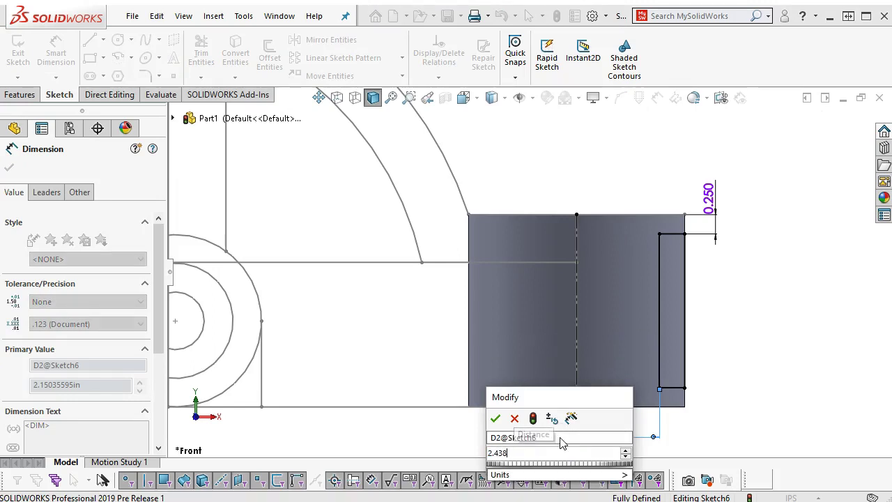
pyautogui.press('Return')
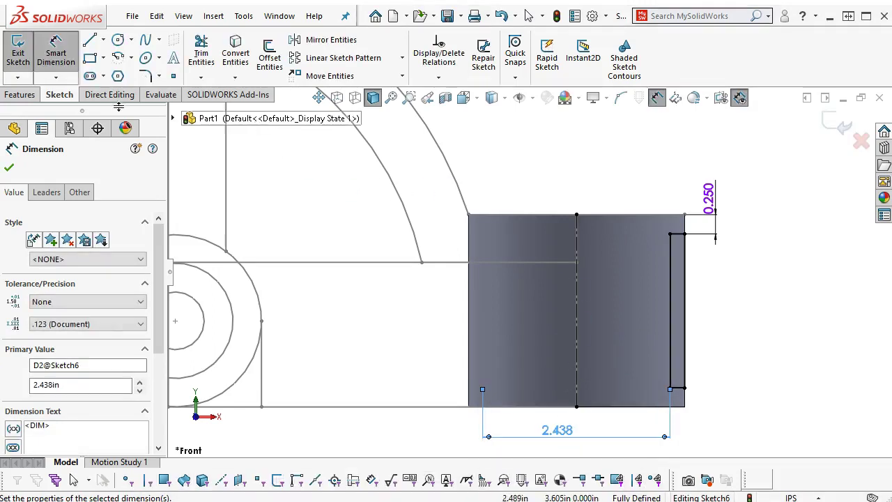
# Cut-revolve the rectangle 360 degrees about the short boss's centreline and roll the model forward past Boss-Extrude4.
pyautogui.click(28, 95)
pyautogui.click(280, 56)
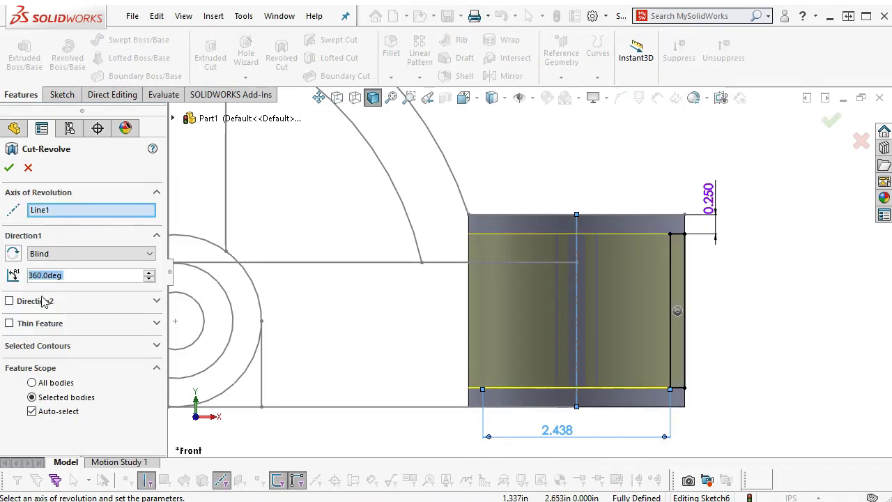
pyautogui.click(14, 168)
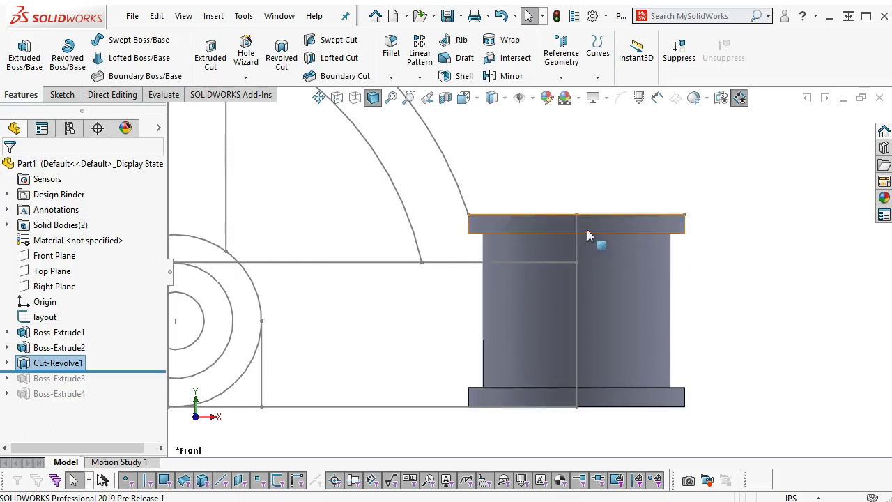
pyautogui.scroll(4, 589, 230)
pyautogui.moveTo(110, 370); pyautogui.dragTo(105, 395)
pyautogui.moveTo(463, 373); pyautogui.dragTo(474, 416, button='middle')
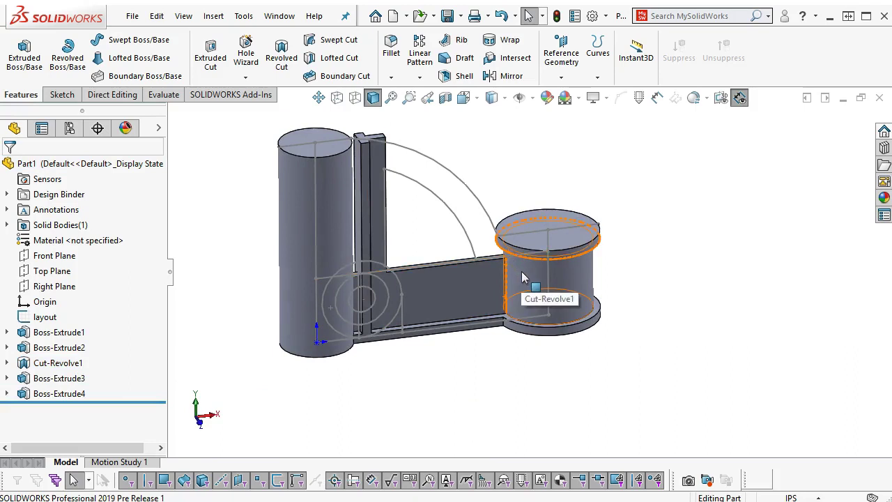
# Inspect the flanged short boss and the ribs from several angles, and check the course drawing for the boss's overall height.
pyautogui.moveTo(665, 322); pyautogui.dragTo(594, 237, button='middle')
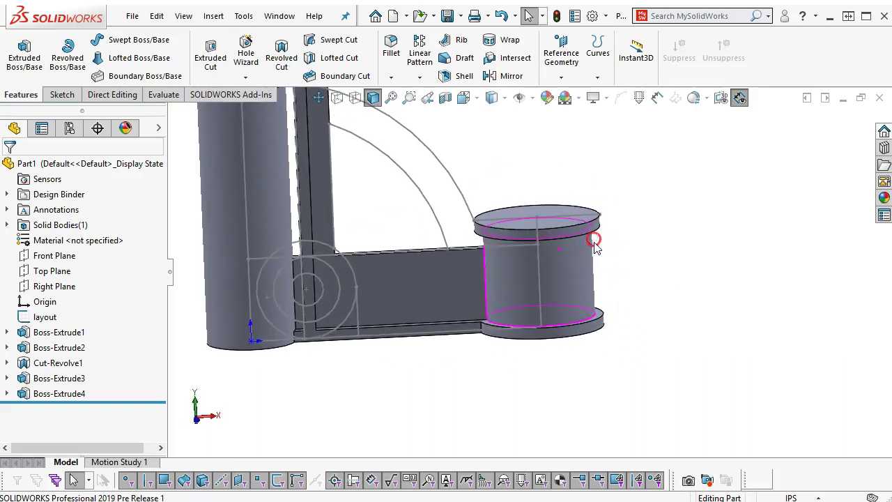
pyautogui.scroll(2, 604, 268)
pyautogui.moveTo(604, 268)
pyautogui.mouseDown(button='middle')
pyautogui.moveTo(626, 274)
pyautogui.moveTo(584, 271)
pyautogui.moveTo(598, 272)
pyautogui.mouseUp(button='middle')
pyautogui.press('Escape')
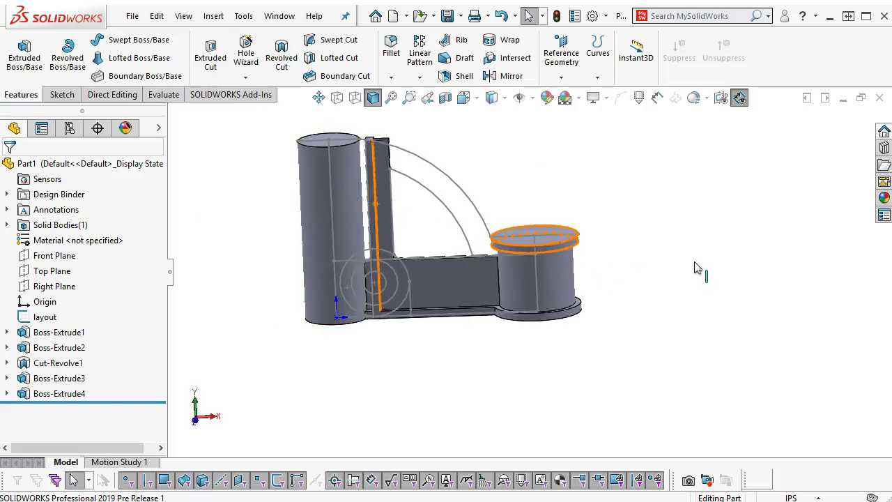
pyautogui.keyDown('ctrl'); pyautogui.click(328, 145); pyautogui.keyUp('ctrl')
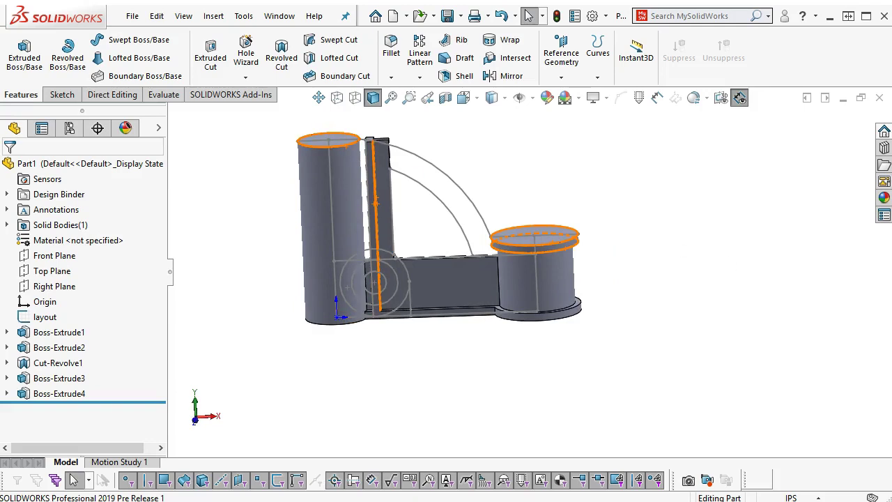
pyautogui.press('Escape')
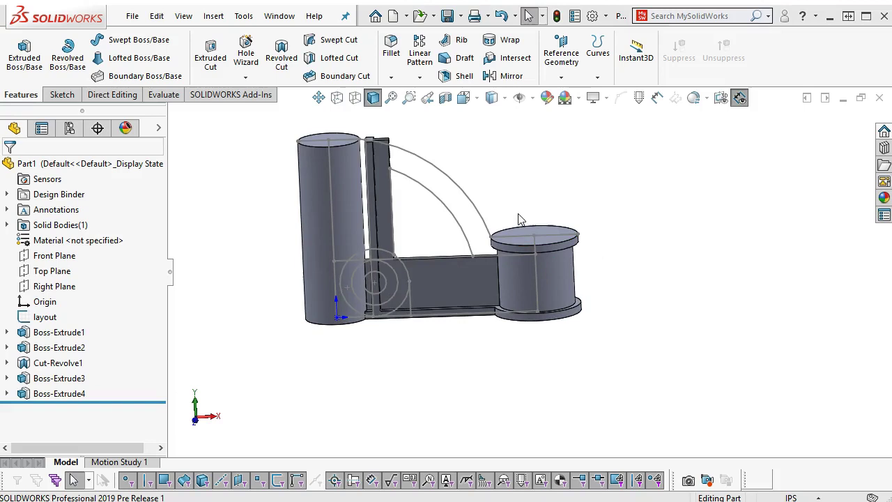
pyautogui.moveTo(496, 150); pyautogui.dragTo(495, 176, button='middle')
pyautogui.scroll(-2, 425, 234)
pyautogui.moveTo(425, 234); pyautogui.dragTo(440, 202, button='middle')
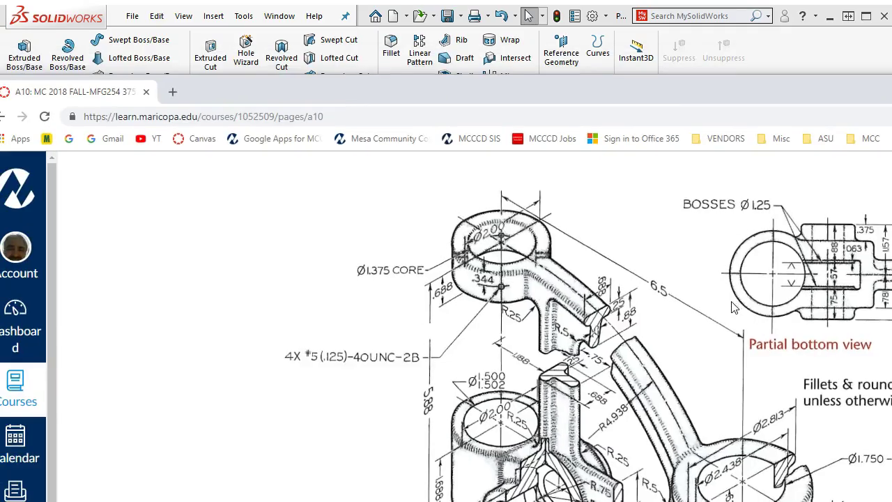
pyautogui.scroll(-3, 608, 221)
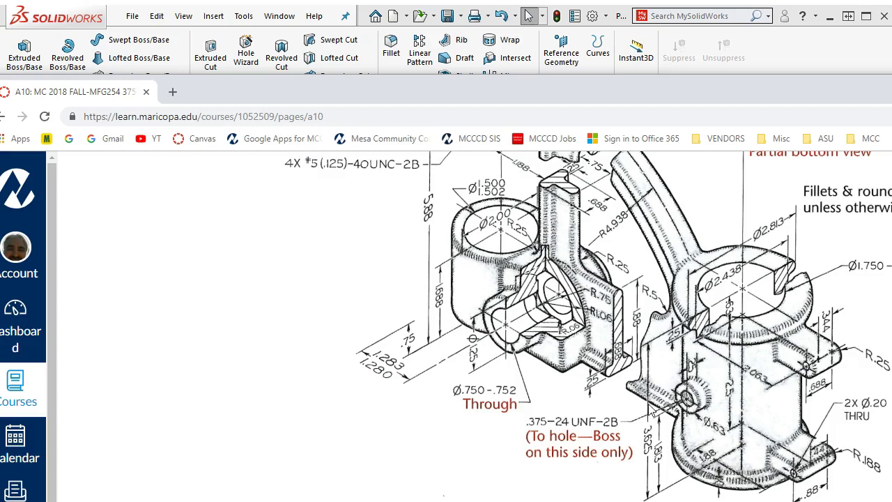
pyautogui.moveTo(565, 98); pyautogui.dragTo(891, 182)
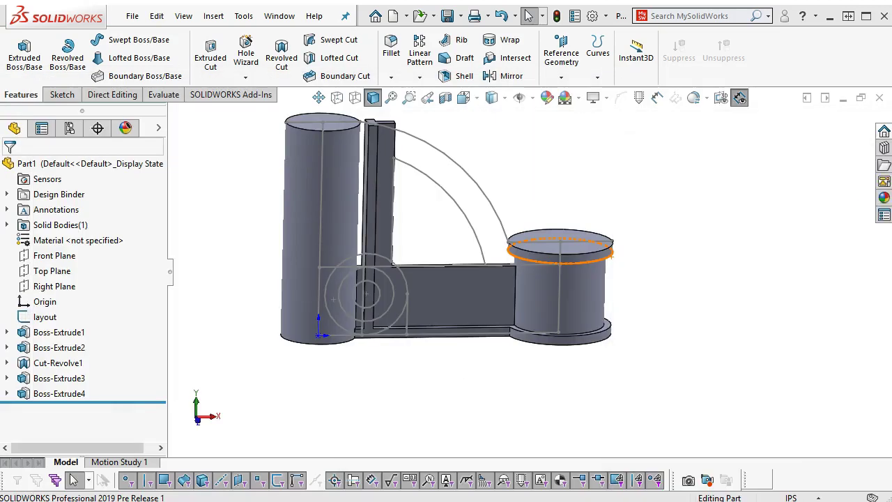
# Set the short boss's height in the layout sketch to 3.625 in and rebuild the model.
pyautogui.click(45, 317)
pyautogui.scroll(2, 667, 382)
pyautogui.moveTo(666, 376); pyautogui.dragTo(649, 388, button='middle')
pyautogui.moveTo(577, 287); pyautogui.dragTo(637, 299)
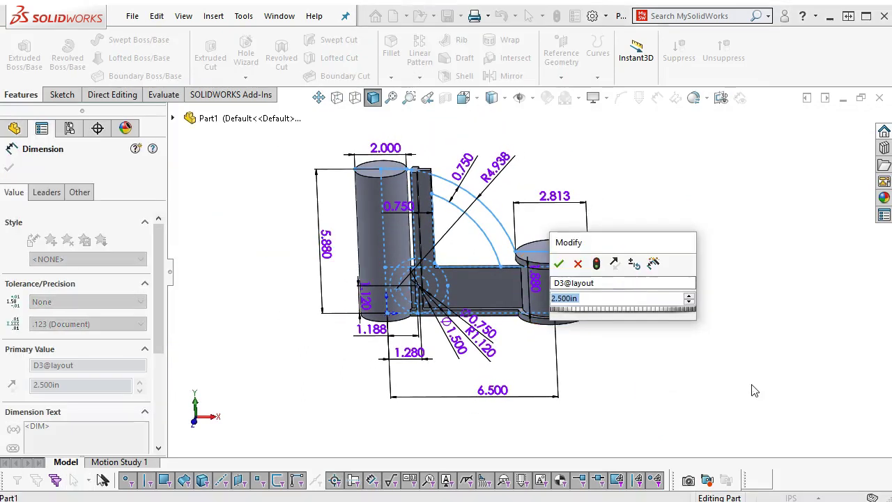
pyautogui.write('3.625')
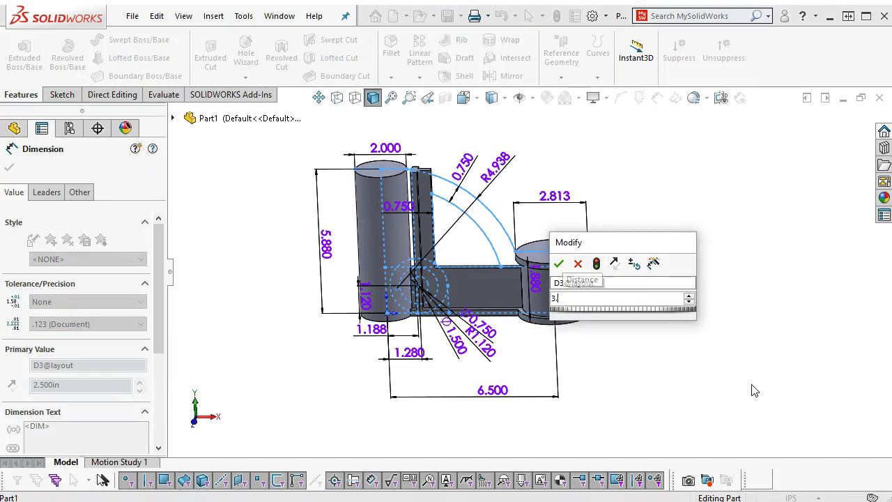
pyautogui.press('Return')
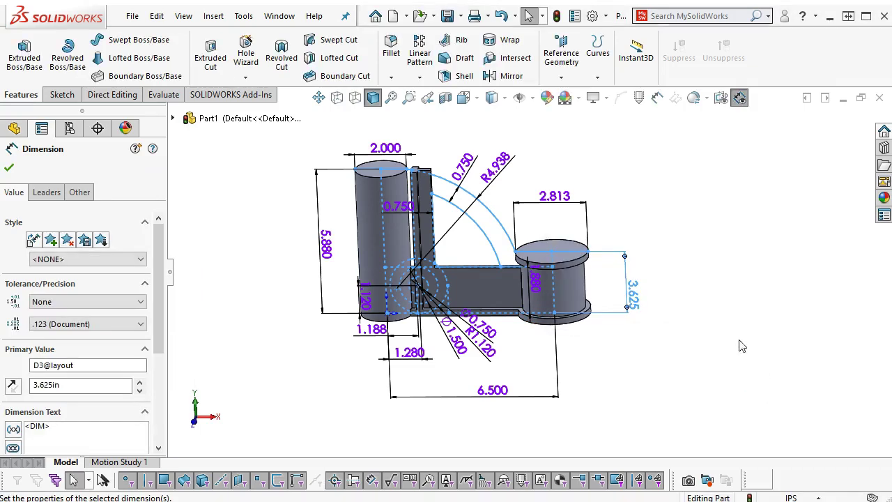
pyautogui.click(556, 15)
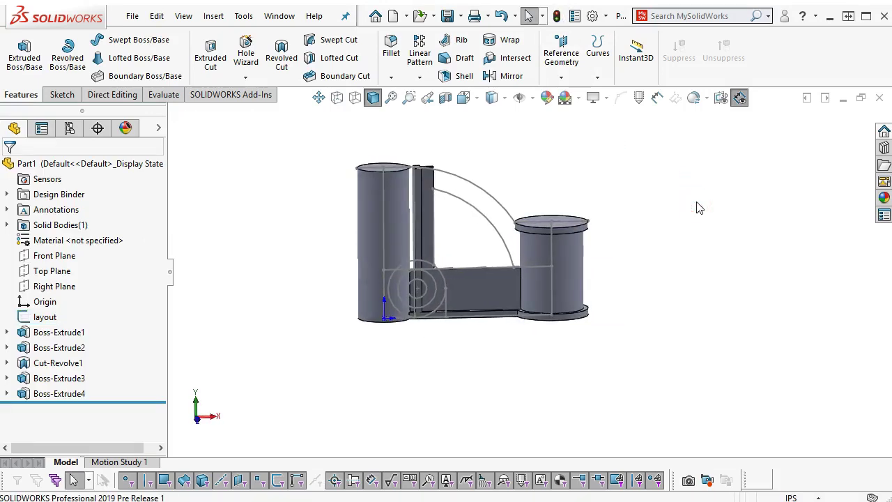
# Start a sketch on the top face of the horizontal rib, beside the short boss.
pyautogui.moveTo(626, 213); pyautogui.dragTo(634, 255, button='middle')
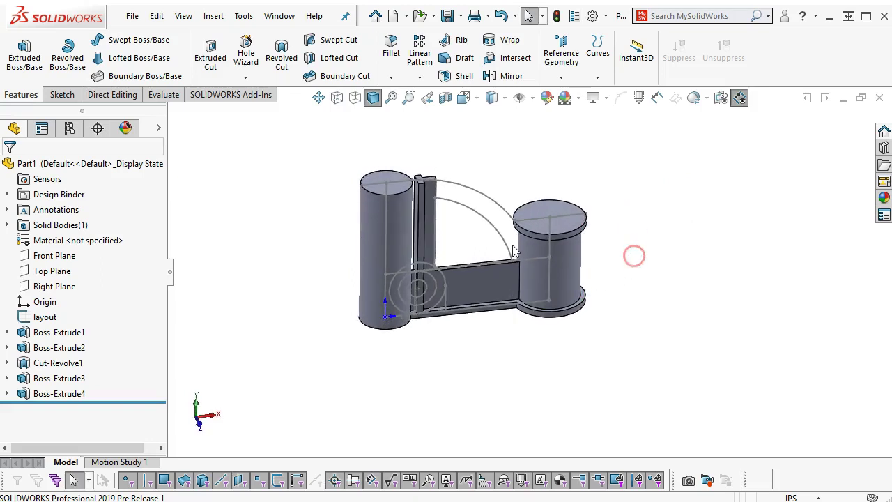
pyautogui.scroll(-2, 513, 247)
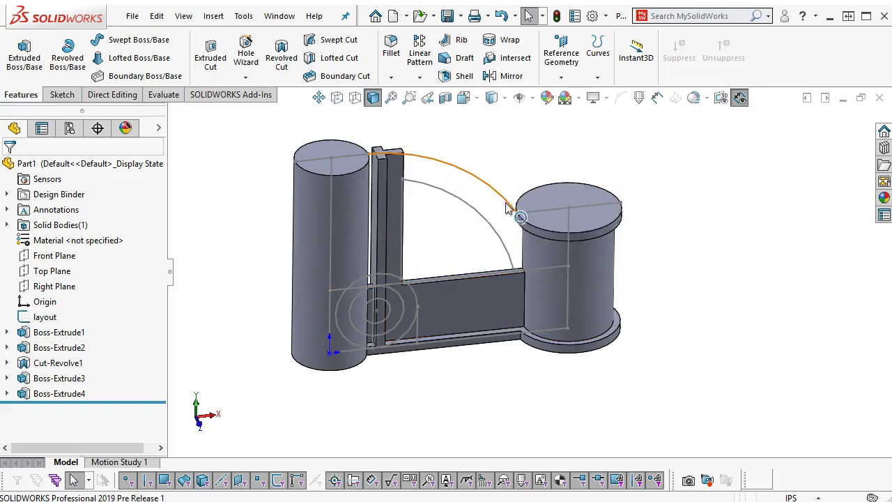
pyautogui.moveTo(597, 276); pyautogui.dragTo(597, 239, button='middle')
pyautogui.moveTo(550, 281); pyautogui.dragTo(544, 337, button='middle')
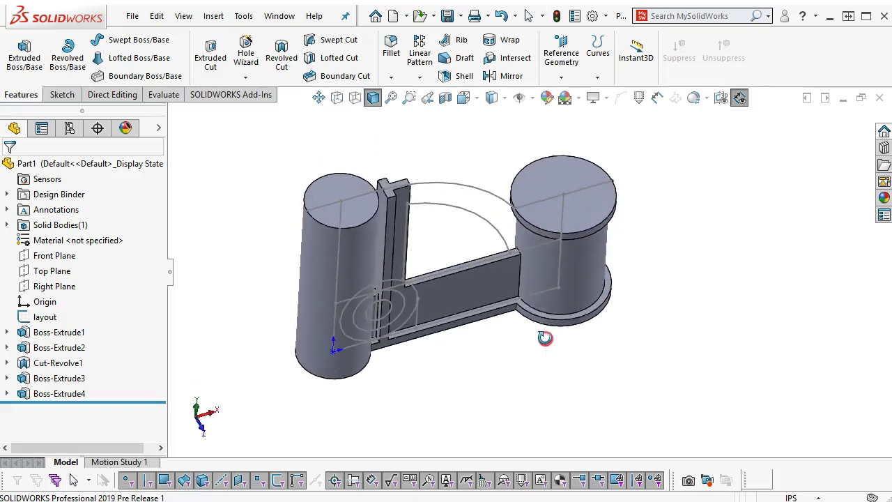
pyautogui.scroll(-5, 505, 285)
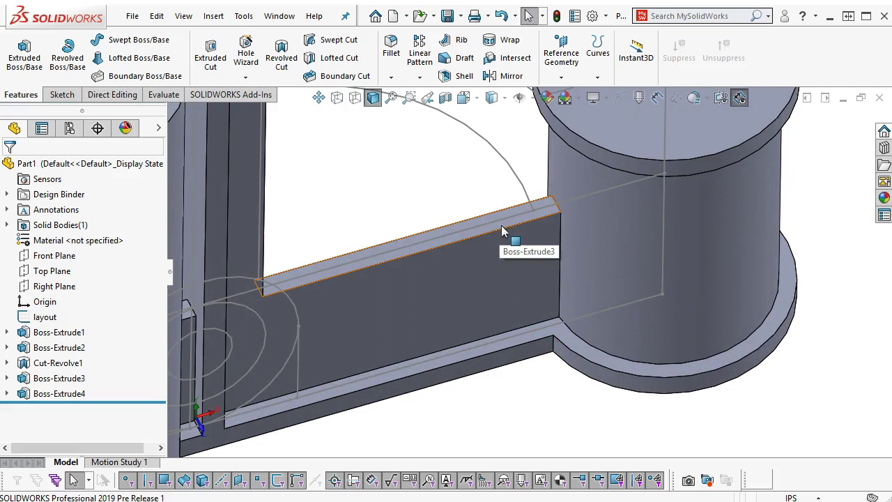
pyautogui.click(501, 225)
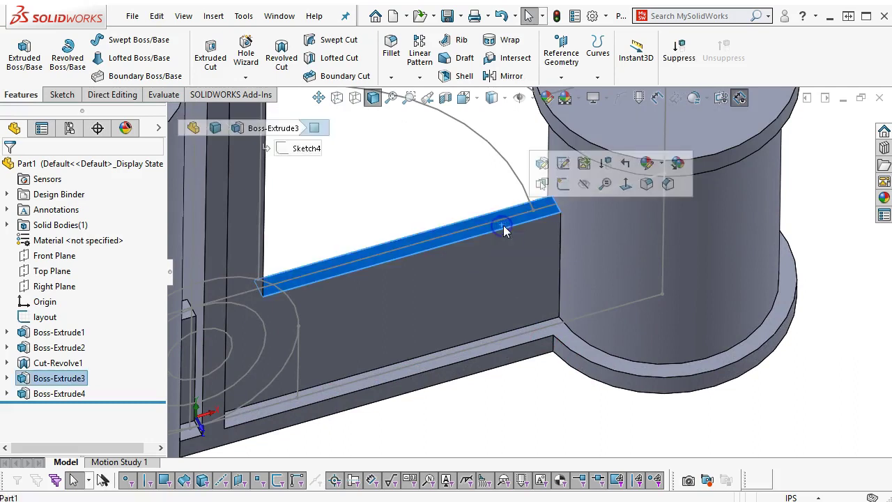
pyautogui.click(562, 186)
pyautogui.moveTo(459, 295); pyautogui.dragTo(497, 314, button='middle')
pyautogui.hotkey('ctrl', '5')
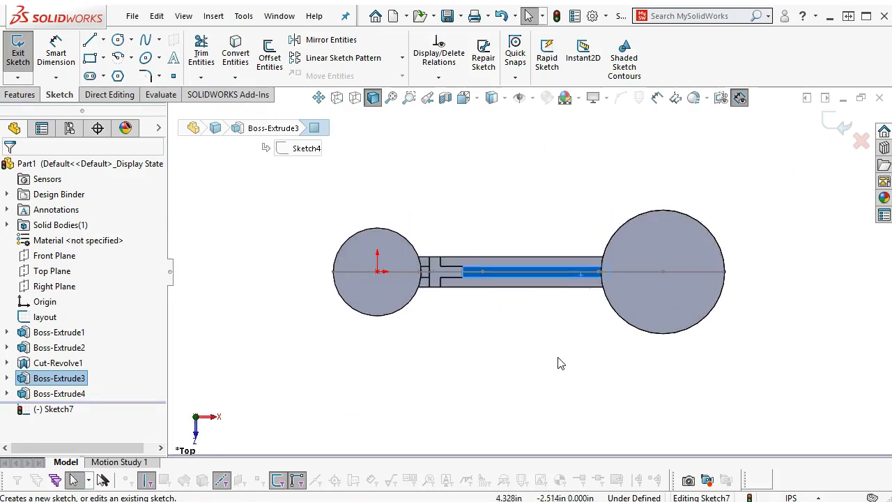
# Sketch an infinite horizontal construction centreline through the origin.
pyautogui.scroll(-5, 626, 299)
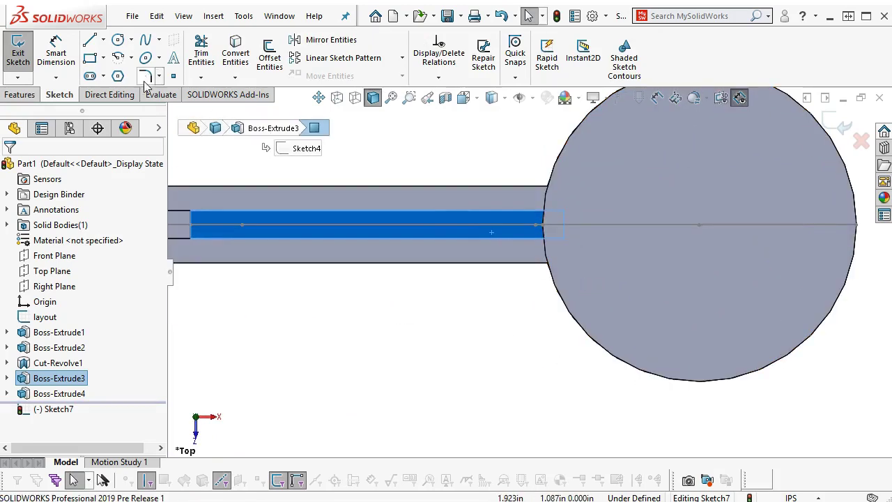
pyautogui.click(103, 40)
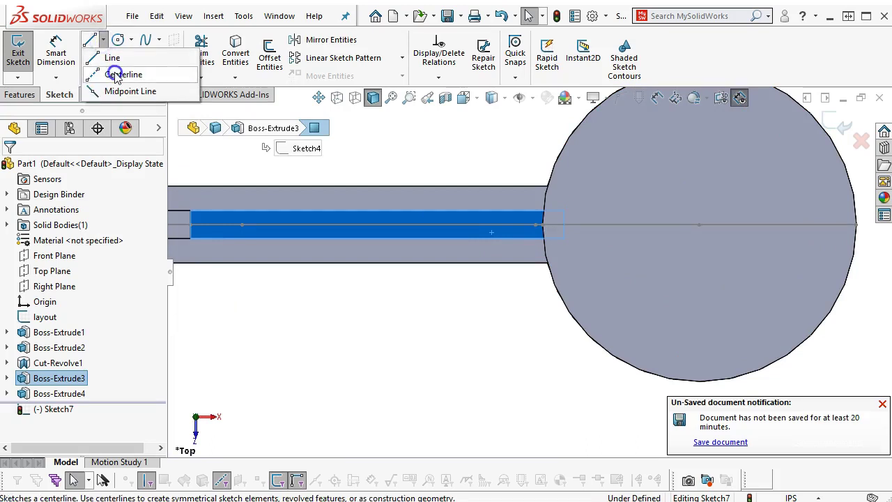
pyautogui.click(115, 74)
pyautogui.click(31, 341)
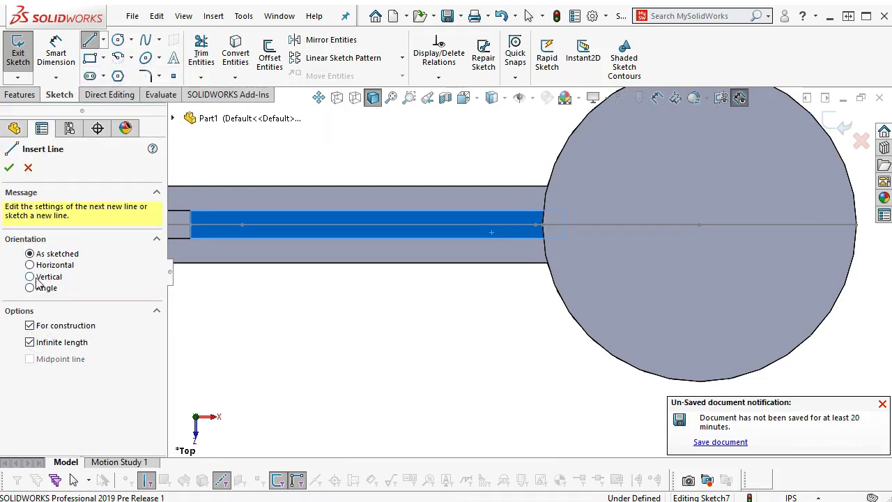
pyautogui.click(31, 265)
pyautogui.scroll(2, 408, 412)
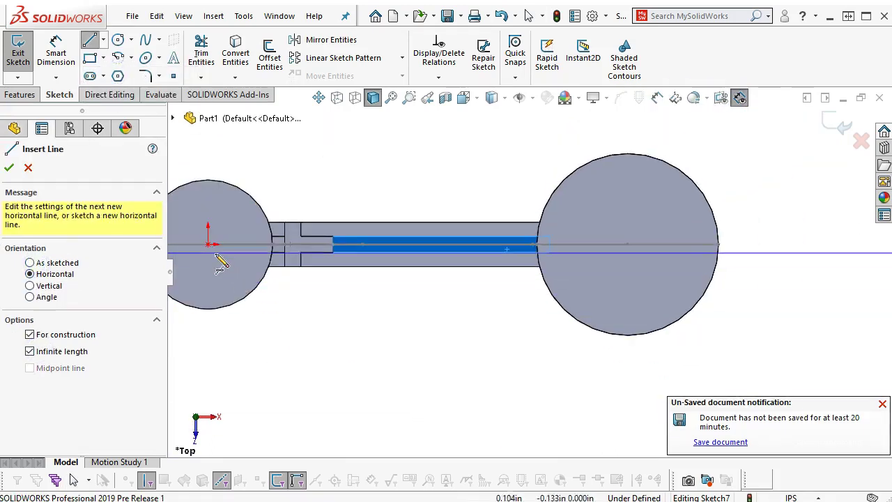
pyautogui.click(207, 244)
pyautogui.rightClick(355, 324)
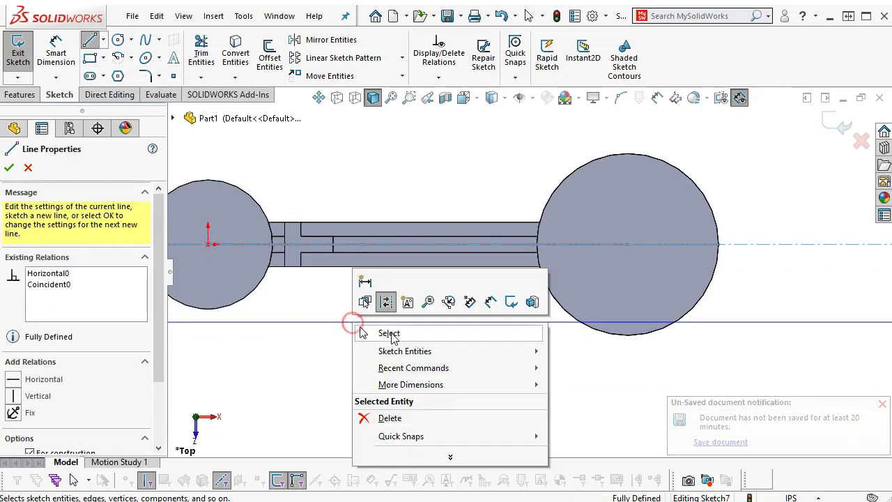
pyautogui.click(388, 332)
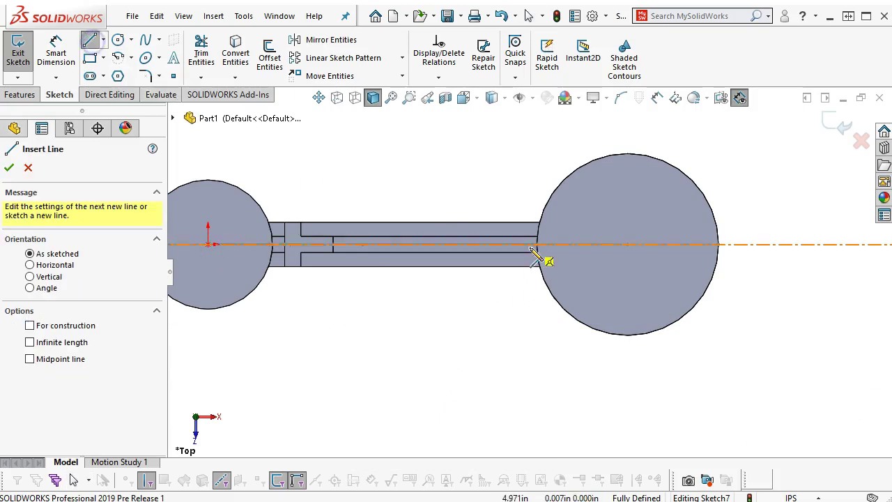
# Sketch a stepped half-profile from the centreline along the rib's edge into the short boss, about 0.22 in wide at its far end.
pyautogui.scroll(-3, 533, 251)
pyautogui.moveTo(533, 249); pyautogui.dragTo(521, 174, button='middle')
pyautogui.scroll(-5, 541, 265)
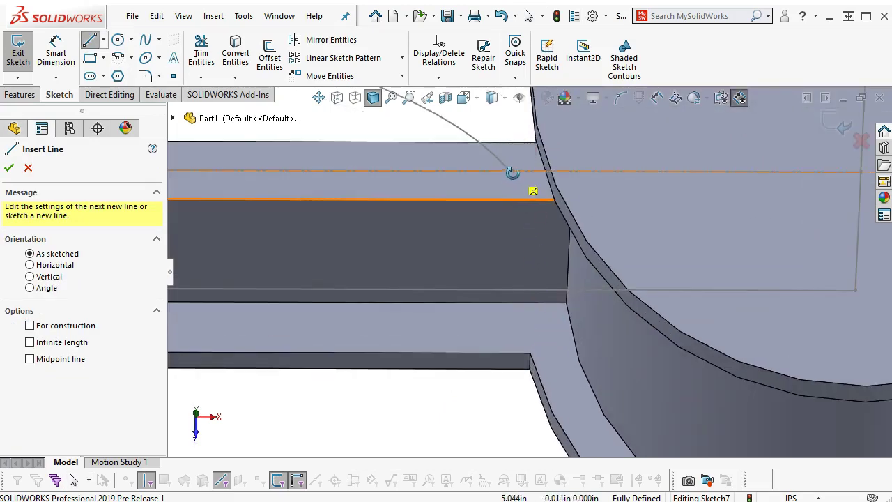
pyautogui.click(512, 171)
pyautogui.click(513, 200)
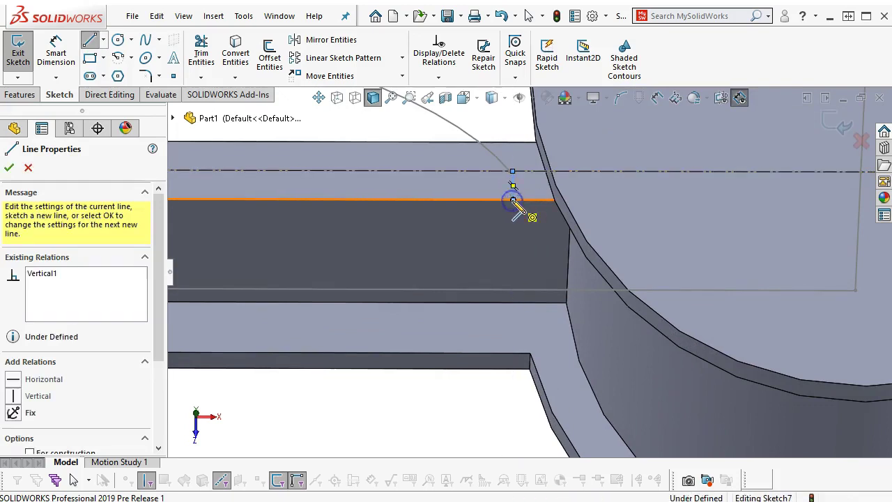
pyautogui.click(583, 201)
pyautogui.click(584, 222)
pyautogui.click(611, 222)
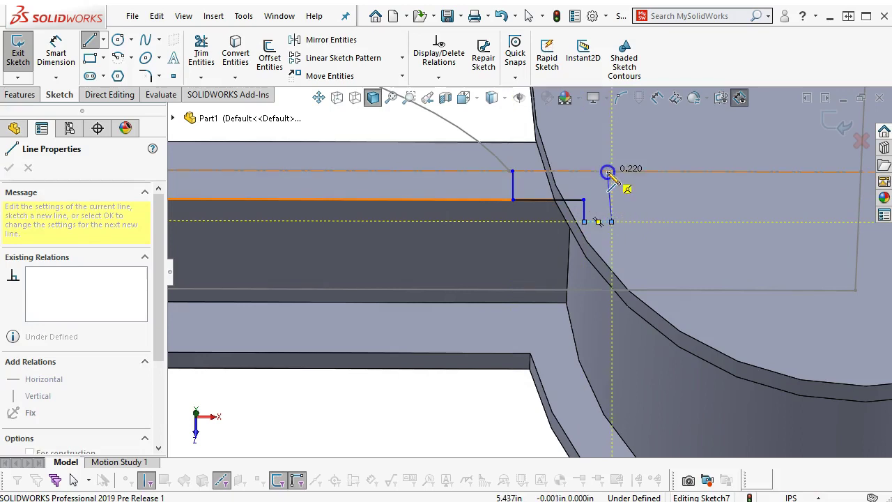
pyautogui.click(611, 171)
pyautogui.rightClick(578, 175)
pyautogui.click(603, 131)
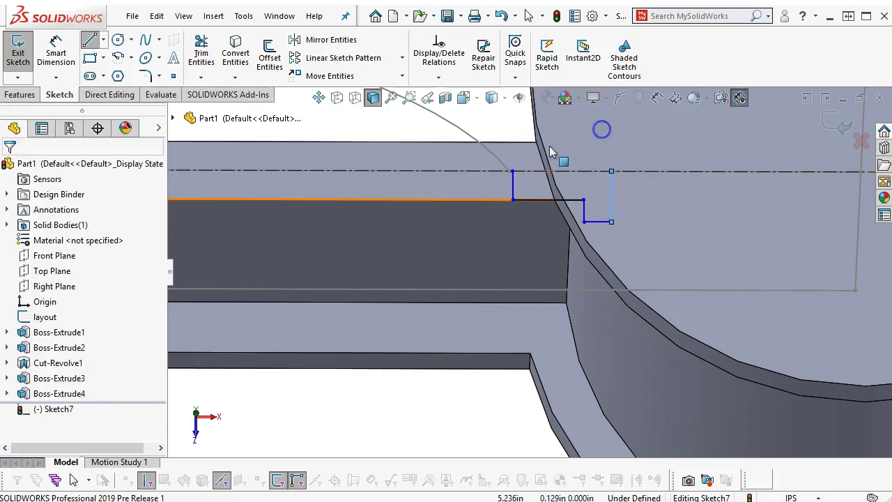
# Make the profile's start point on the centreline coincident with the end of the layout's inner arc.
pyautogui.moveTo(513, 172)
pyautogui.mouseDown()
pyautogui.moveTo(536, 176)
pyautogui.moveTo(497, 173)
pyautogui.mouseUp()
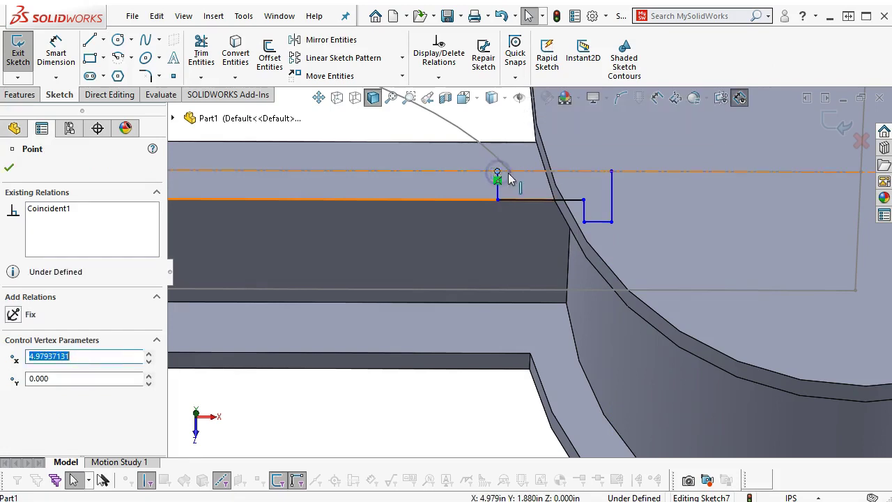
pyautogui.keyDown('ctrl'); pyautogui.click(510, 171); pyautogui.keyUp('ctrl')
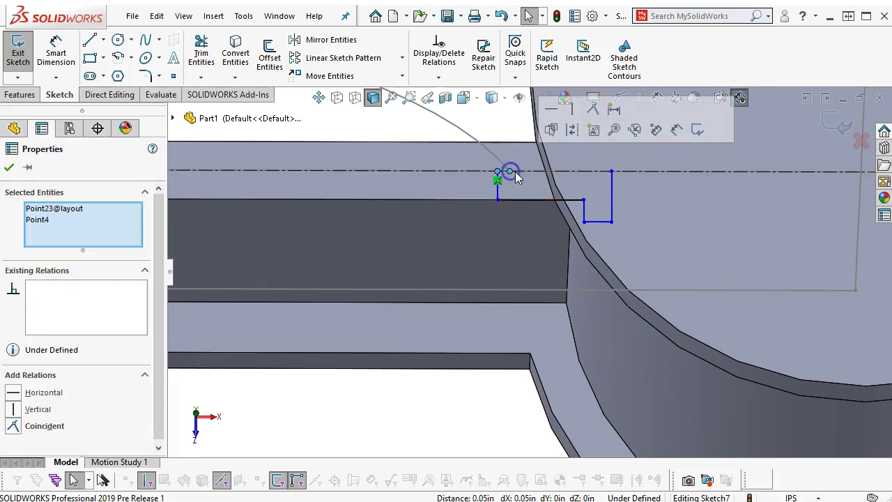
pyautogui.click(593, 109)
pyautogui.scroll(3, 620, 216)
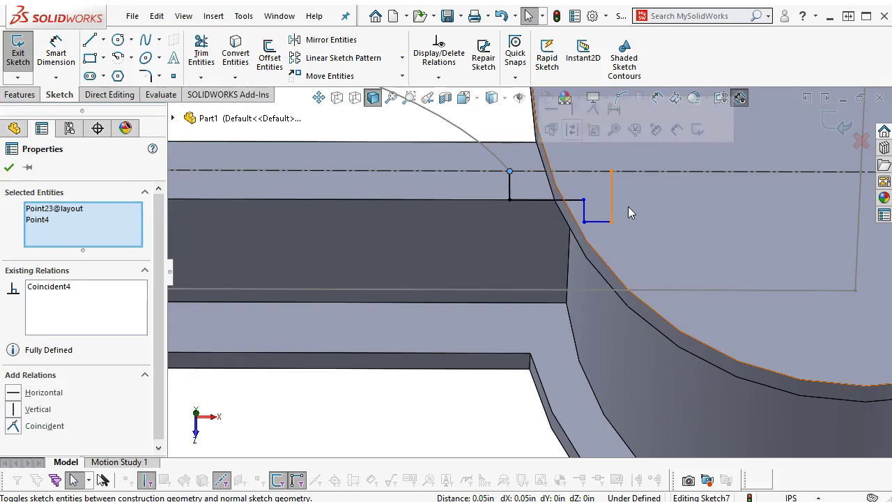
# Dimension the half-profile's overall length along the centreline as 0.75 in.
pyautogui.rightClick(652, 221)
pyautogui.click(783, 201)
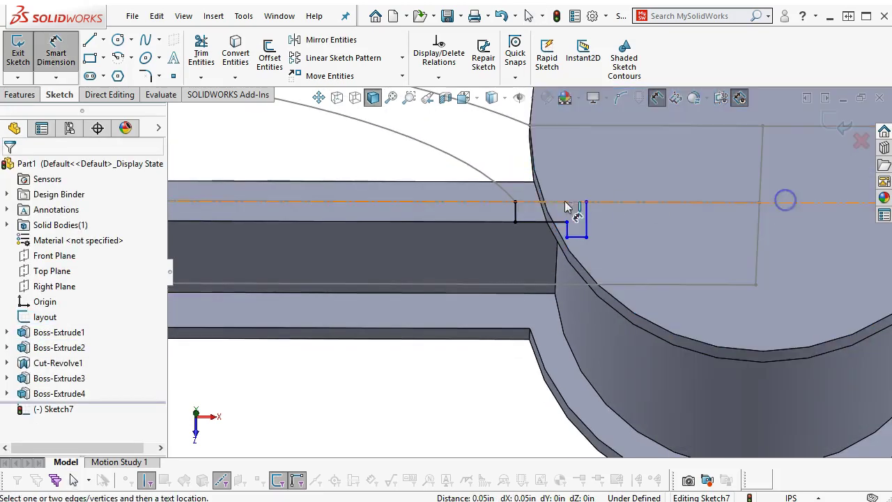
pyautogui.click(516, 213)
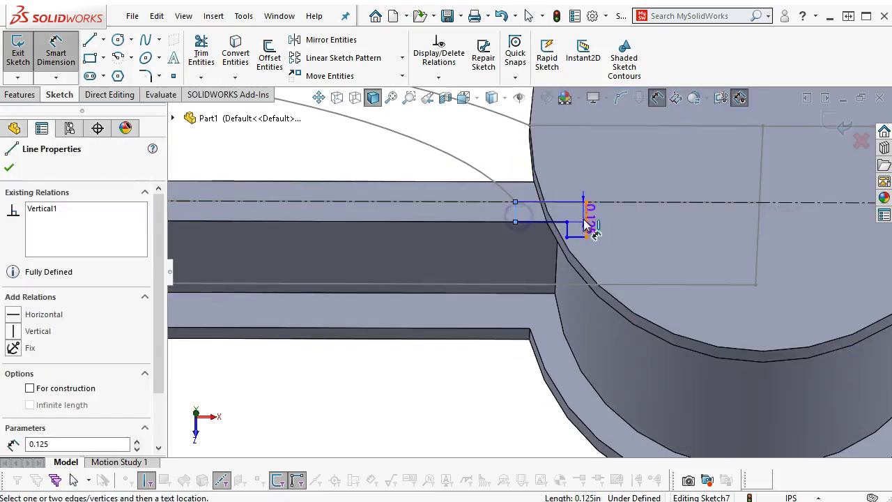
pyautogui.click(586, 221)
pyautogui.click(536, 308)
pyautogui.write('.75')
pyautogui.press('Return')
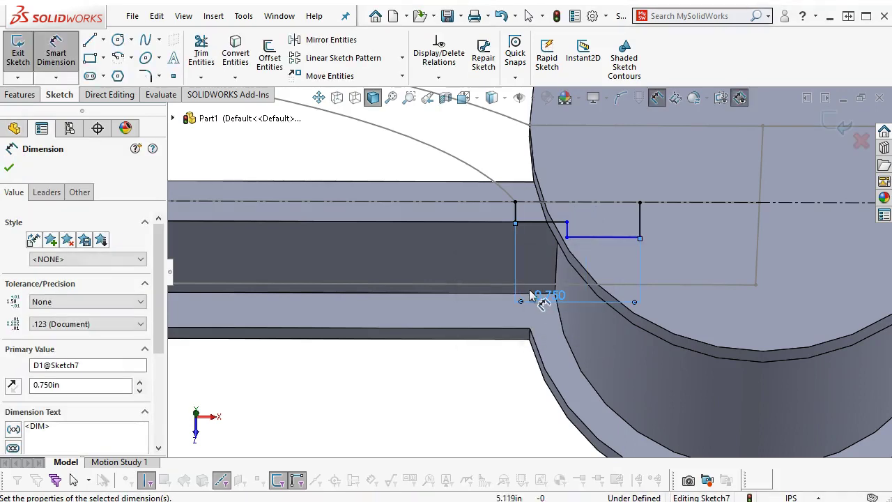
# Dimension the length of the profile's wider end portion as 0.25 in.
pyautogui.click(616, 241)
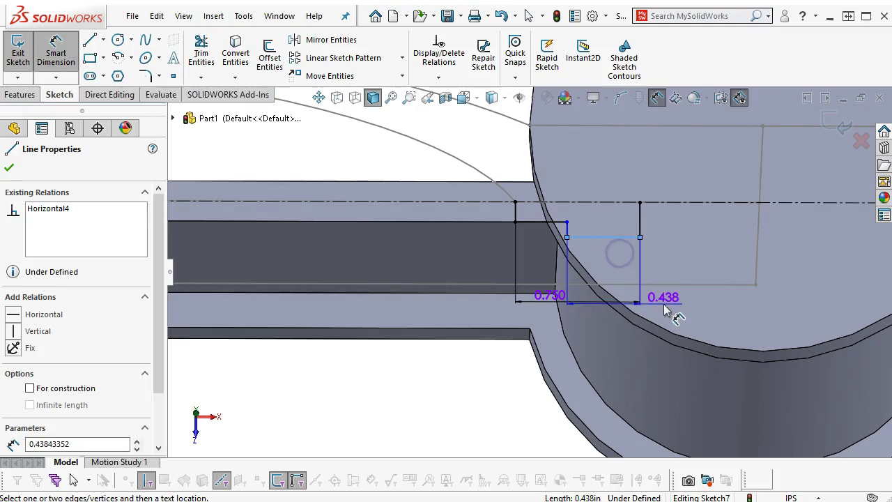
pyautogui.click(665, 304)
pyautogui.write('.25')
pyautogui.press('Return')
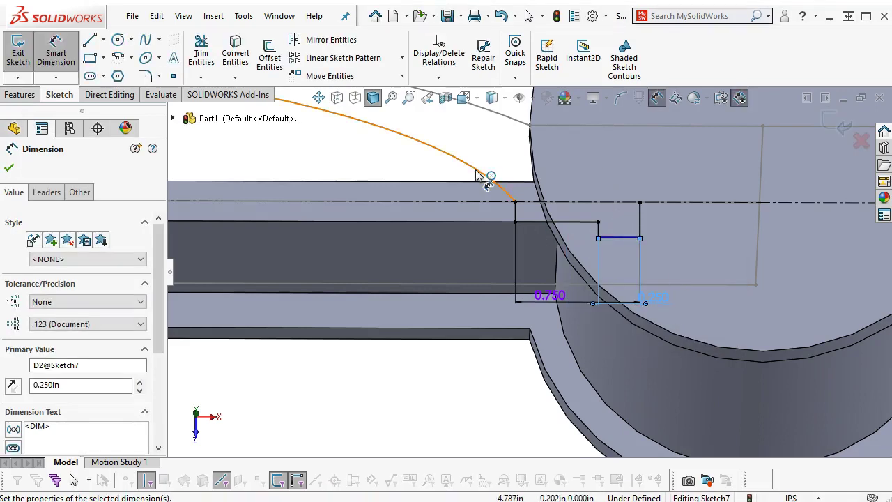
# Make the outer line of the profile's wide end collinear with the front edge of the wider lower rib.
pyautogui.rightClick(446, 170)
pyautogui.click(483, 214)
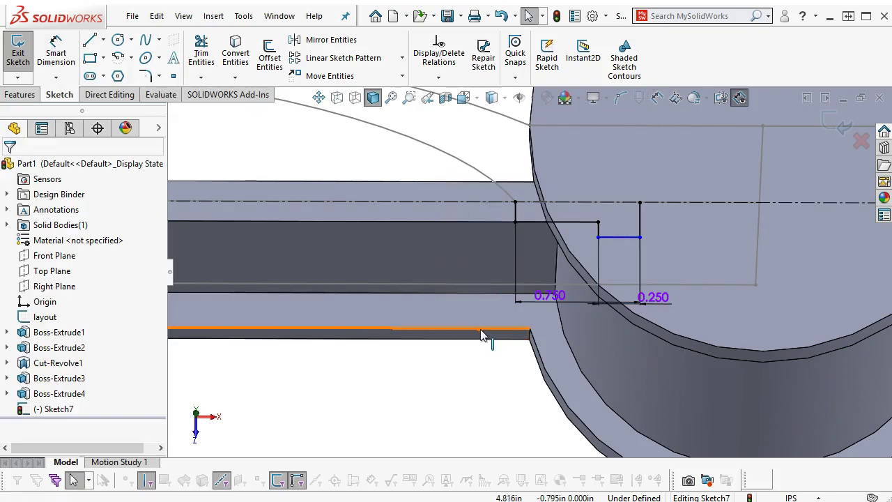
pyautogui.keyDown('ctrl'); pyautogui.click(617, 237); pyautogui.keyUp('ctrl')
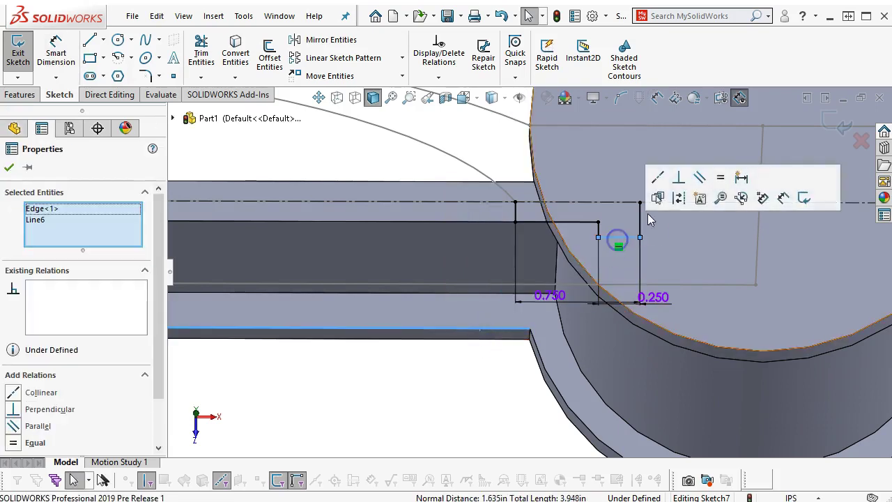
pyautogui.click(659, 177)
pyautogui.click(491, 388)
# Examine the layout's inner arc and its centre point in relation to the half-profile and ribs.
pyautogui.moveTo(492, 388); pyautogui.dragTo(535, 259, button='middle')
pyautogui.scroll(4, 511, 287)
pyautogui.moveTo(496, 293); pyautogui.dragTo(492, 296, button='middle')
pyautogui.scroll(-3, 452, 272)
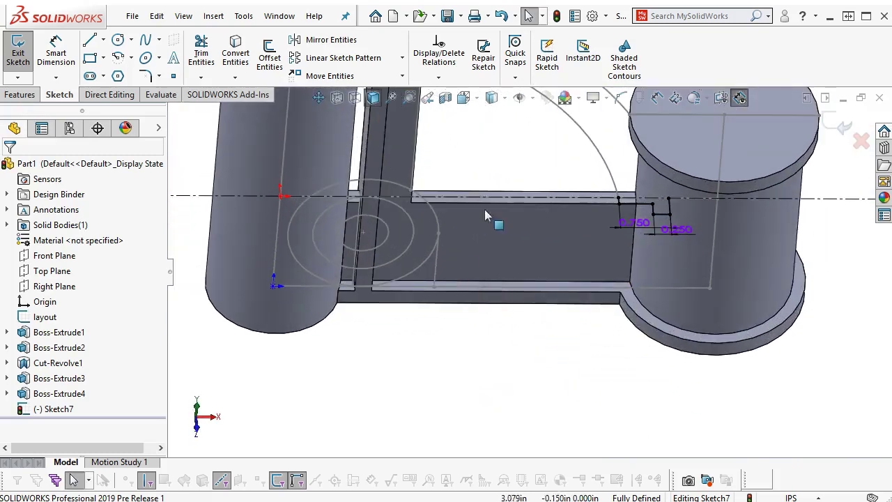
pyautogui.click(573, 127)
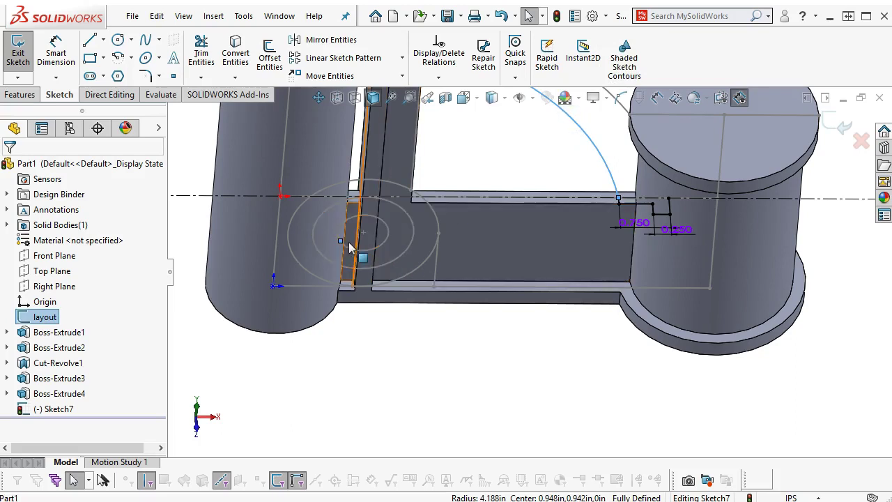
pyautogui.scroll(3, 512, 369)
pyautogui.moveTo(522, 372); pyautogui.dragTo(522, 398, button='middle')
pyautogui.scroll(-4, 601, 284)
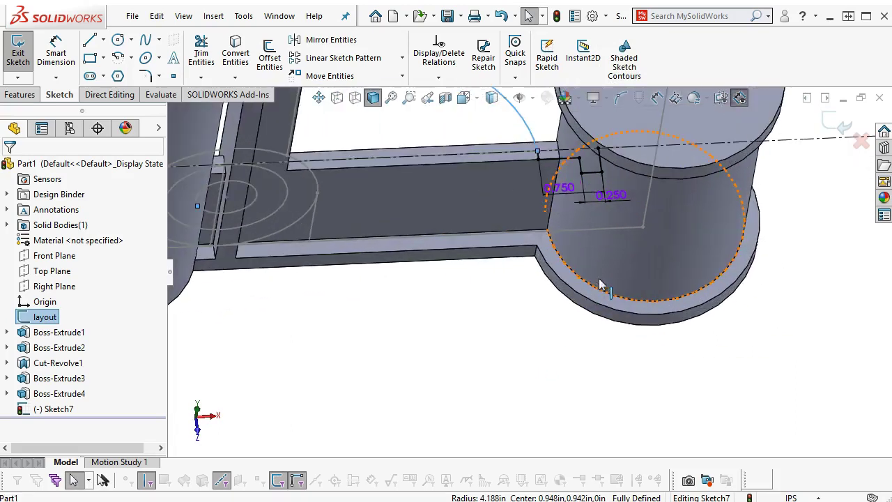
pyautogui.scroll(4, 592, 280)
pyautogui.moveTo(589, 278); pyautogui.dragTo(590, 311, button='middle')
pyautogui.scroll(-2, 542, 182)
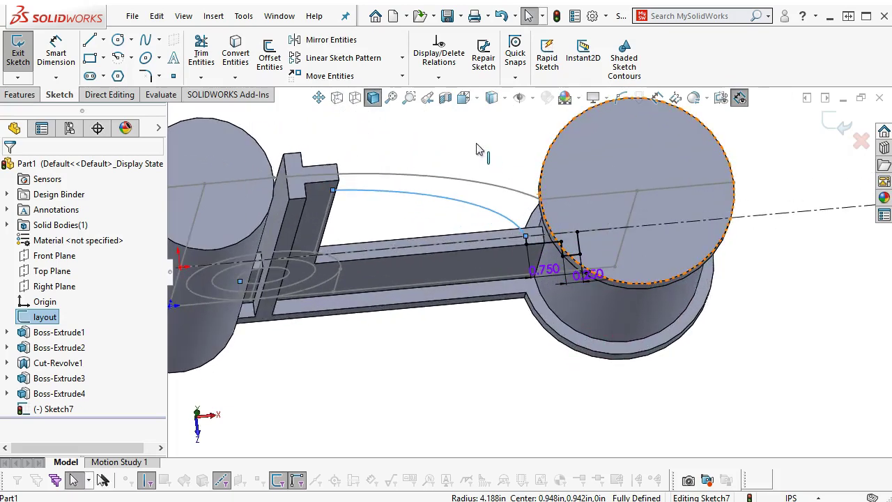
# Mirror the stepped half-profile about the horizontal centreline to complete the T-shaped profile.
pyautogui.click(478, 147)
pyautogui.moveTo(657, 134)
pyautogui.mouseDown()
pyautogui.moveTo(488, 295)
pyautogui.moveTo(478, 318)
pyautogui.mouseUp()
pyautogui.click(339, 41)
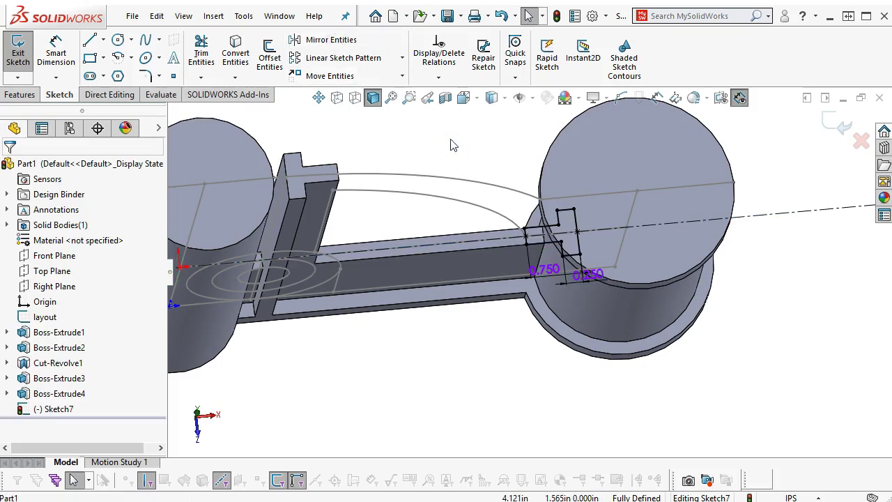
# Draw an infinite-length vertical construction line in the sketch near the tall boss.
pyautogui.click(103, 39)
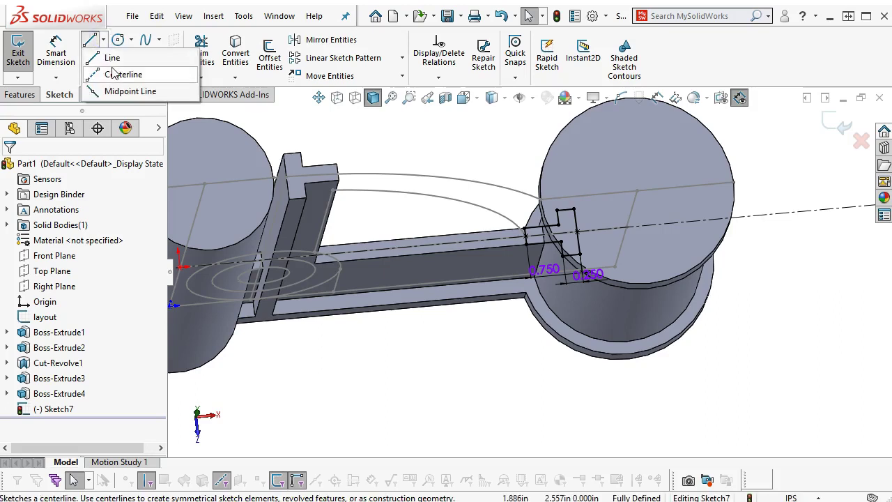
pyautogui.click(117, 74)
pyautogui.click(50, 276)
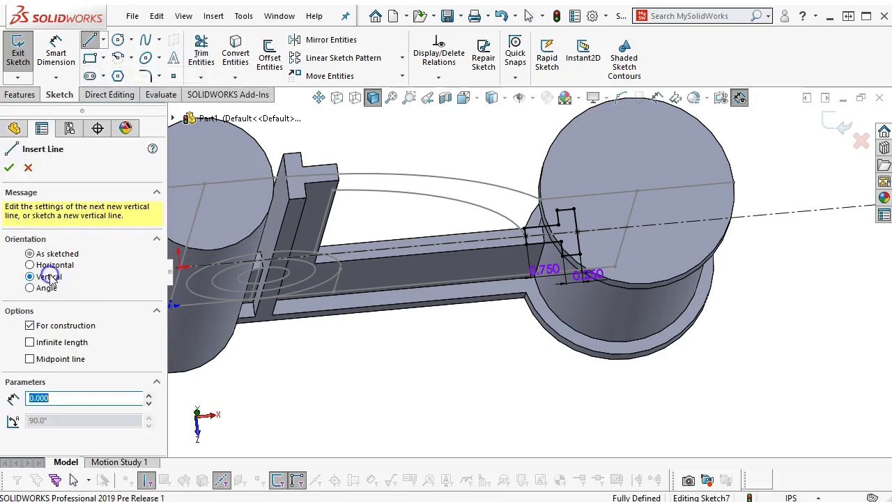
pyautogui.click(30, 342)
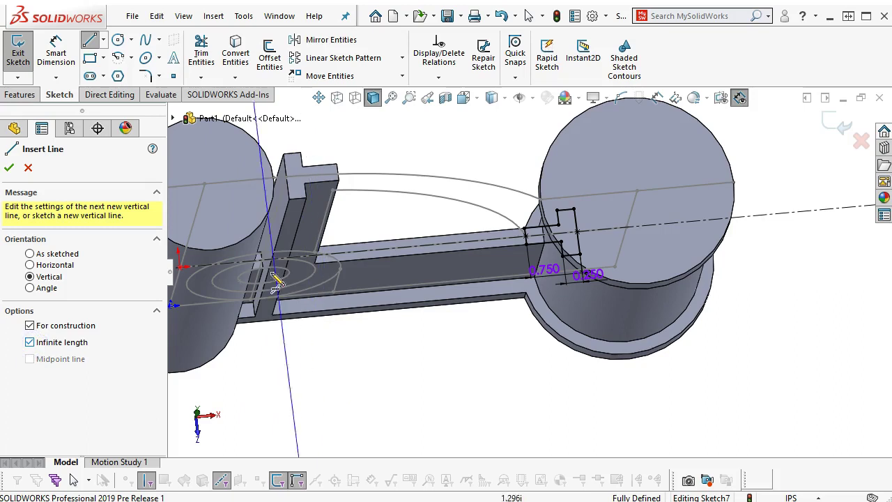
pyautogui.click(272, 330)
pyautogui.rightClick(319, 352)
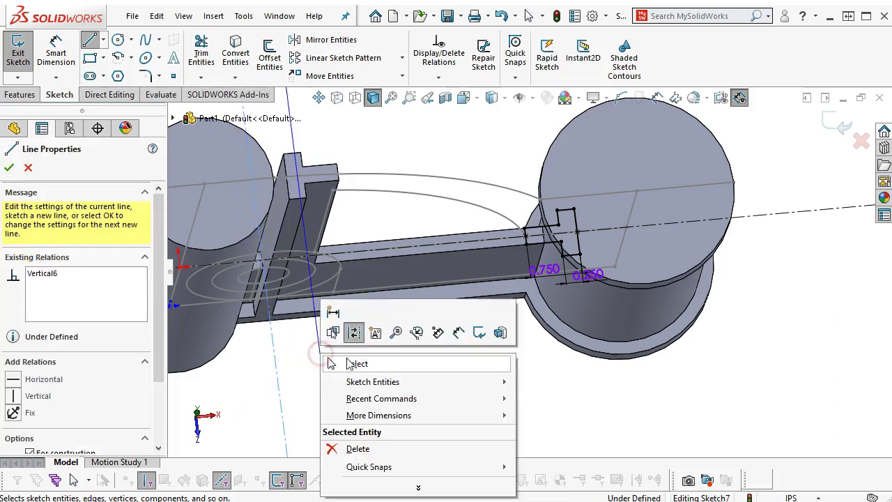
pyautogui.click(338, 361)
# Make the vertical construction line coincident with the centre point of the layout's inner arc.
pyautogui.click(411, 199)
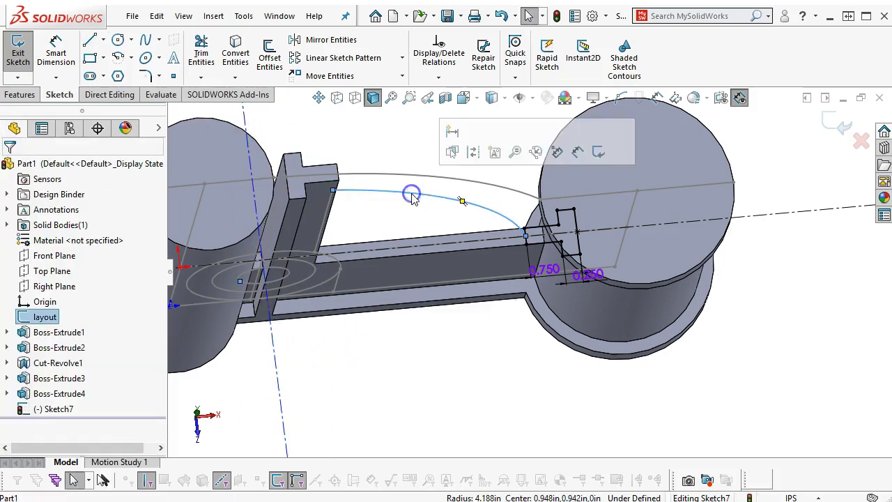
pyautogui.click(255, 363)
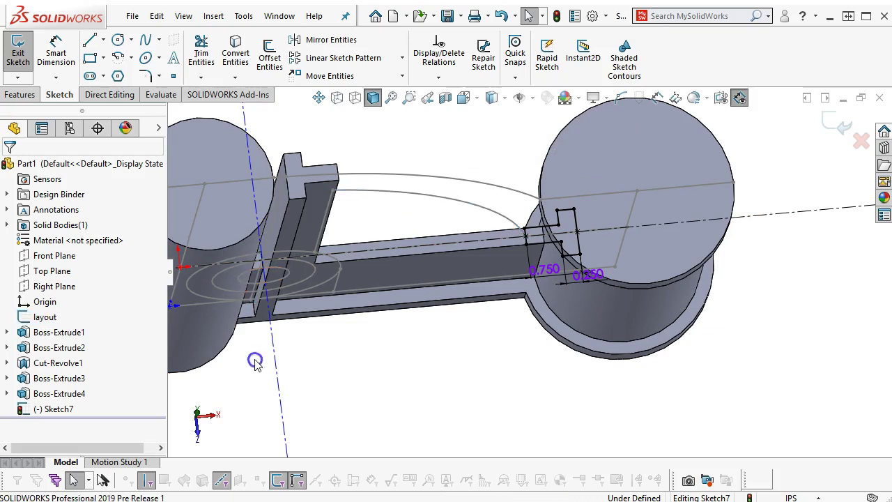
pyautogui.click(240, 282)
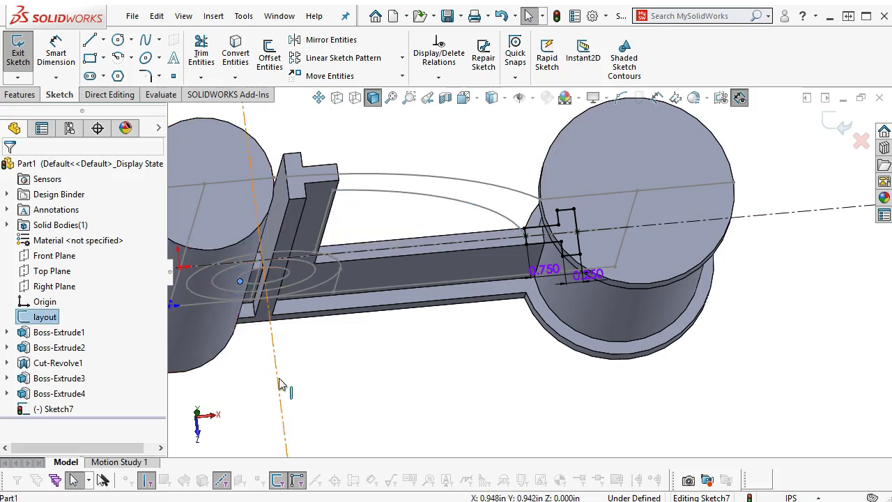
pyautogui.keyDown('ctrl'); pyautogui.click(279, 383); pyautogui.keyUp('ctrl')
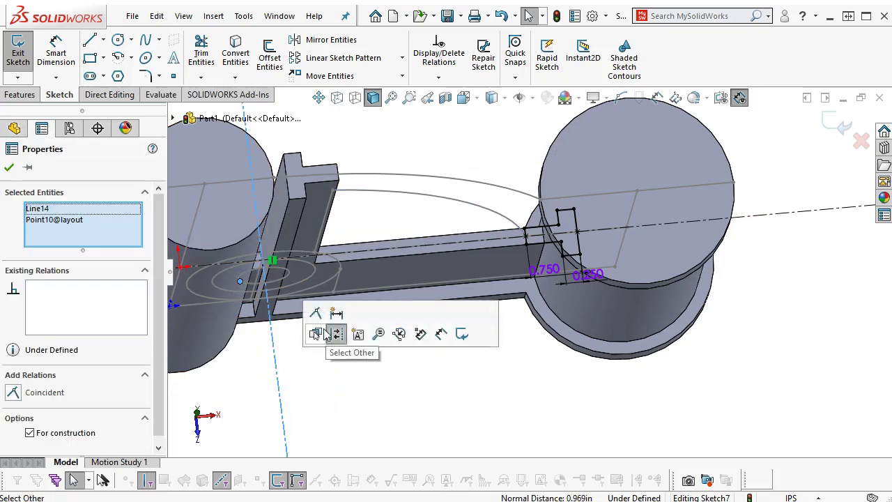
pyautogui.click(315, 313)
pyautogui.click(364, 404)
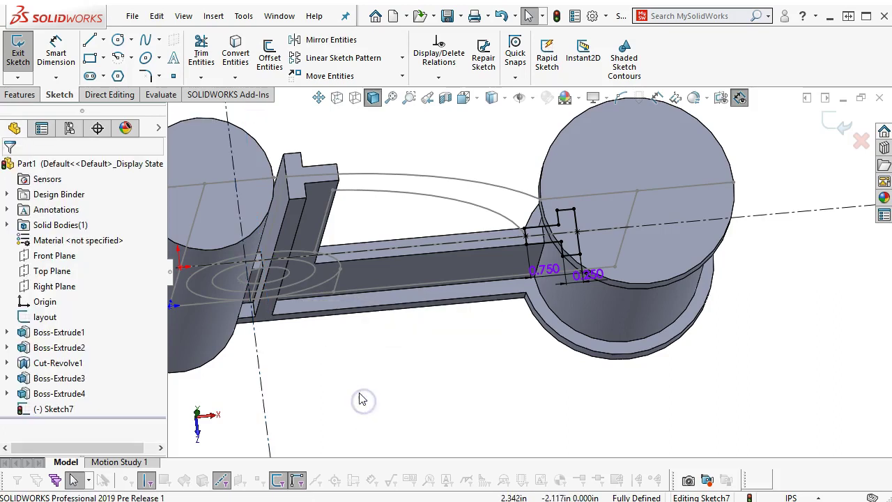
# Examine the T-shaped profile and vertical axis from above and at an angle, relative to the layout's inner arc and its centre.
pyautogui.press('super')
pyautogui.click(361, 395)
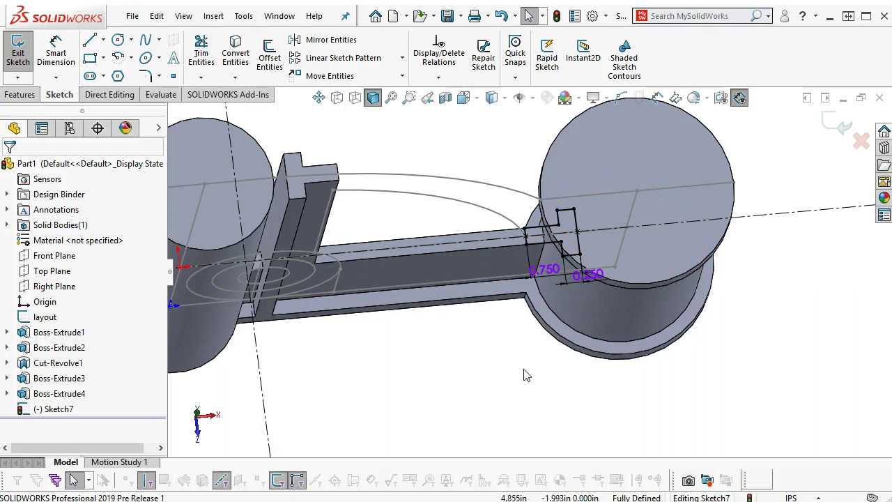
pyautogui.hotkey('ctrl', '5')
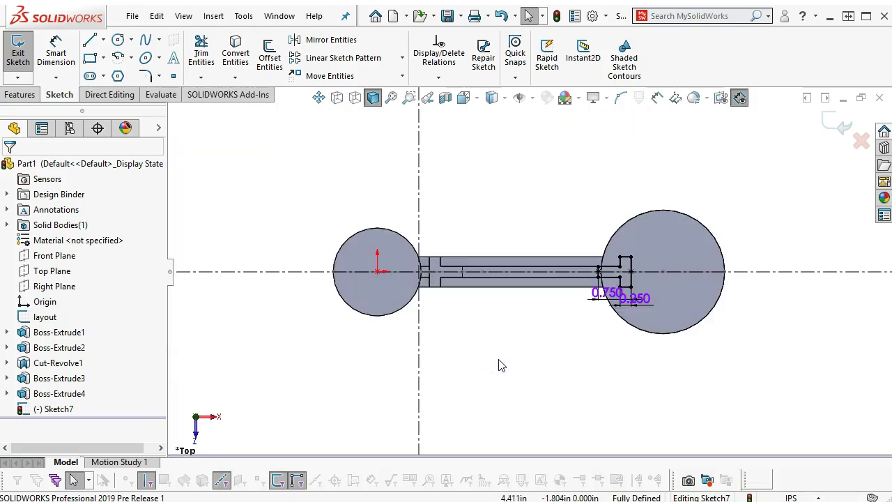
pyautogui.scroll(-3, 441, 311)
pyautogui.scroll(3, 521, 340)
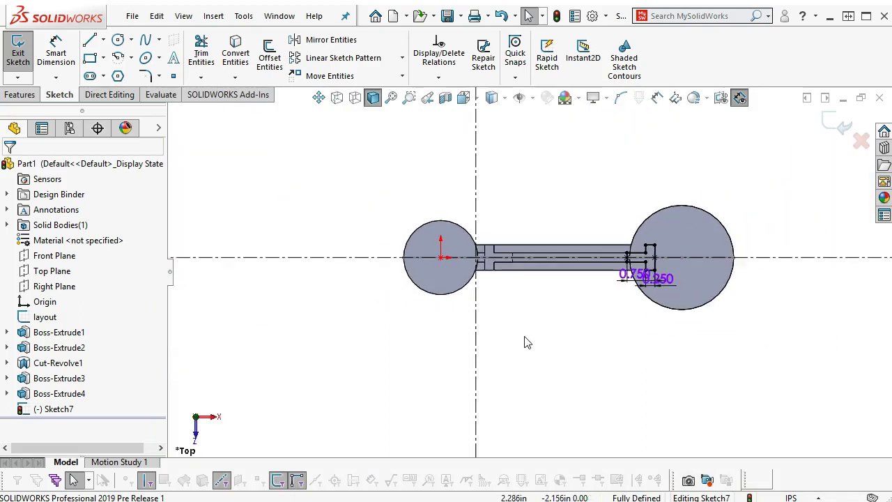
pyautogui.scroll(-2, 561, 221)
pyautogui.scroll(-3, 434, 291)
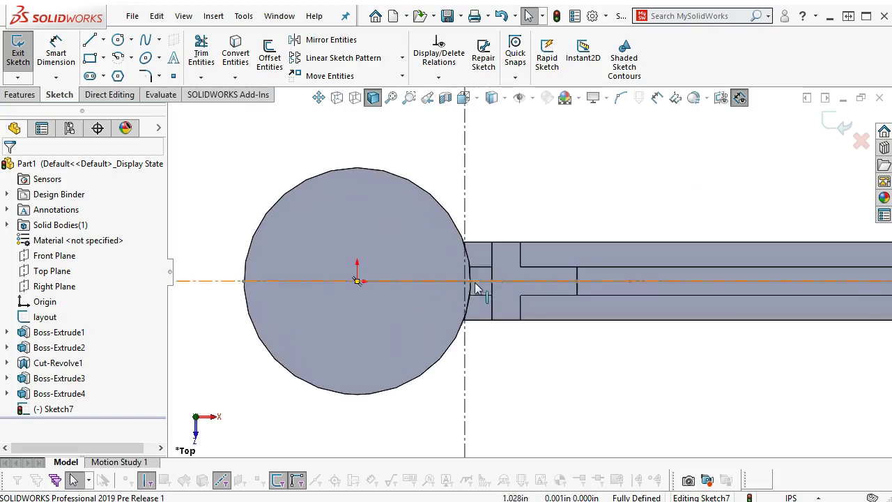
pyautogui.scroll(1, 531, 359)
pyautogui.moveTo(530, 358); pyautogui.dragTo(525, 182, button='middle')
pyautogui.scroll(2, 584, 199)
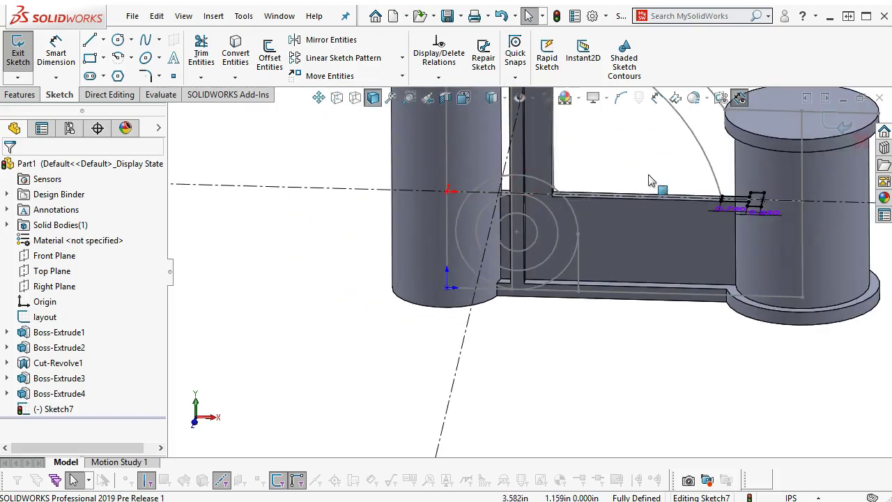
pyautogui.click(686, 131)
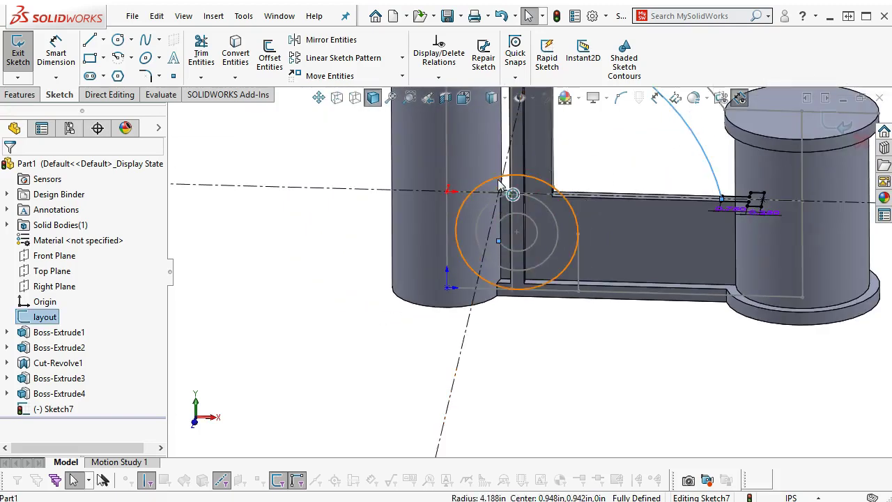
pyautogui.click(568, 379)
pyautogui.moveTo(568, 378); pyautogui.dragTo(561, 402, button='middle')
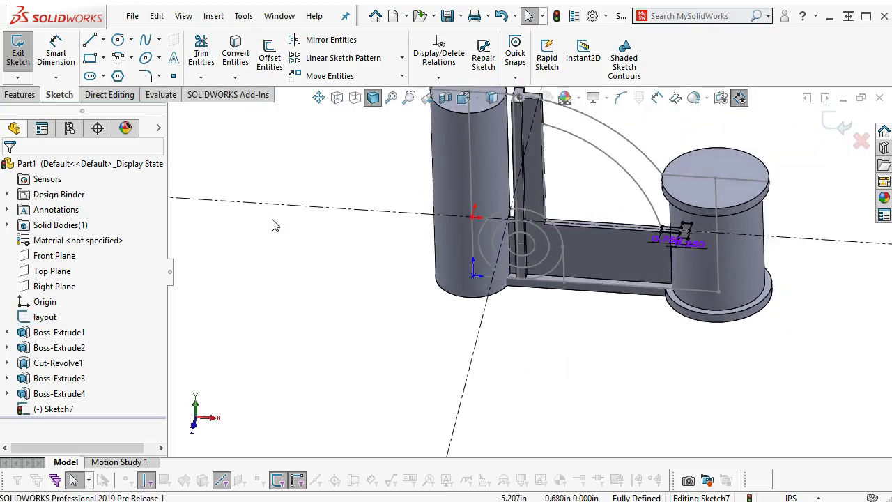
# Revolve the T-shaped profile 90° about the vertical construction line, reversing the direction so the rib curves upward, with the result merged.
pyautogui.click(34, 95)
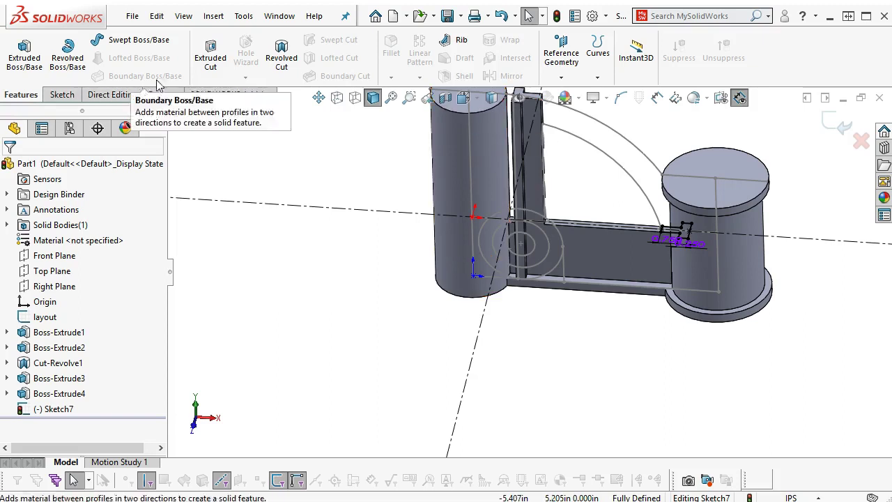
pyautogui.click(69, 54)
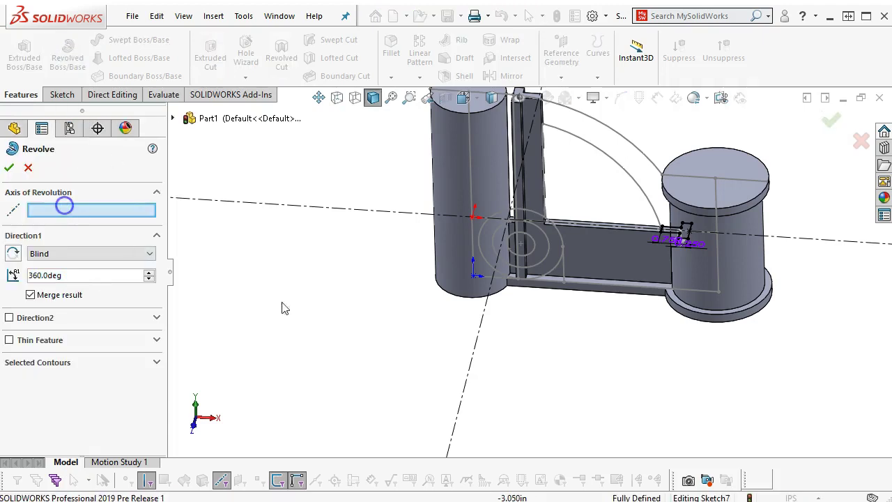
pyautogui.click(474, 346)
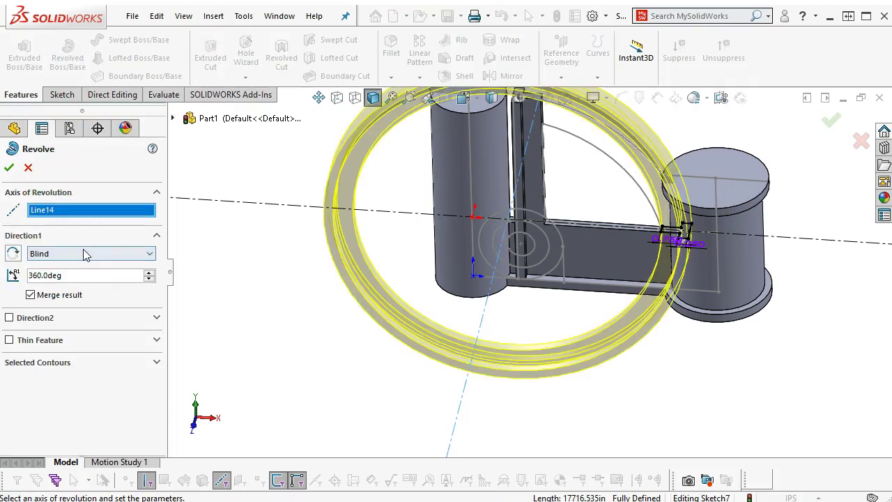
pyautogui.doubleClick(66, 274)
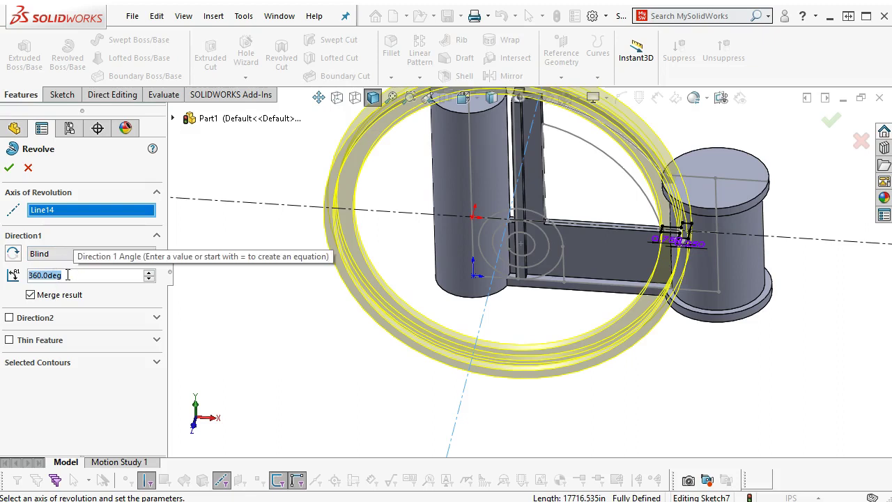
pyautogui.write('90')
pyautogui.press('Return')
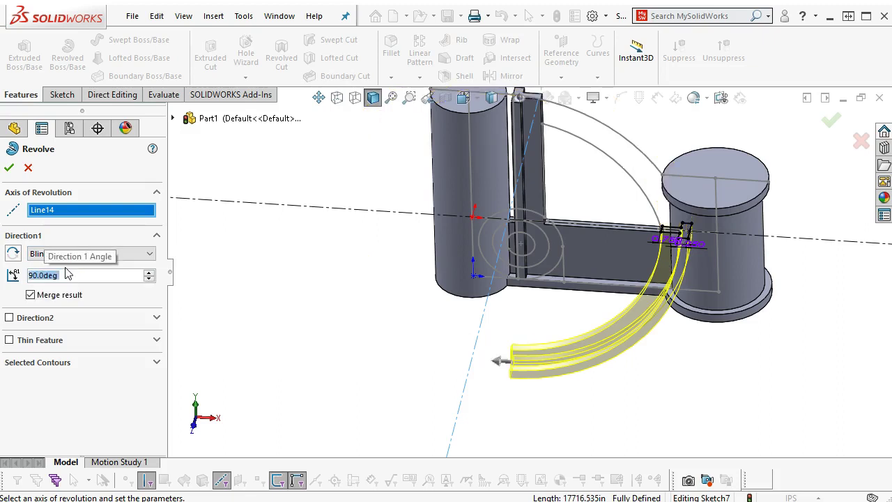
pyautogui.click(13, 254)
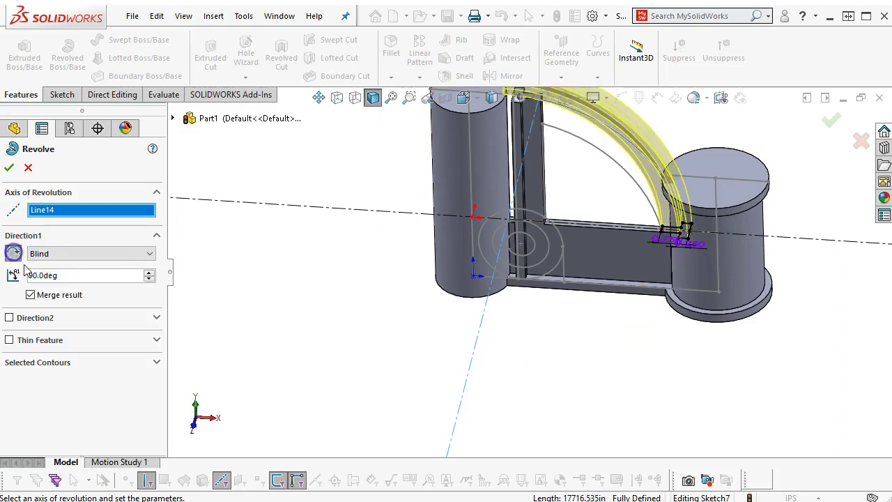
pyautogui.moveTo(387, 277); pyautogui.dragTo(460, 190, button='middle')
pyautogui.moveTo(518, 161); pyautogui.dragTo(527, 130, button='middle')
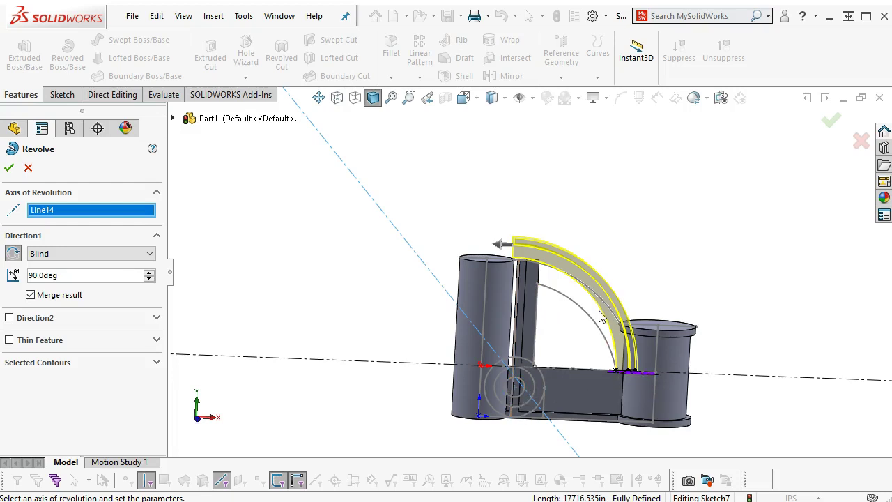
pyautogui.moveTo(546, 332); pyautogui.dragTo(554, 369, button='middle')
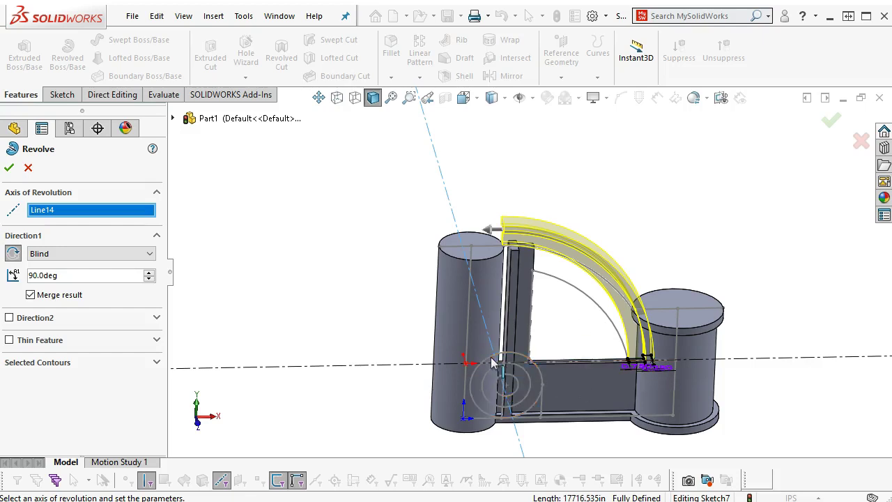
pyautogui.click(9, 169)
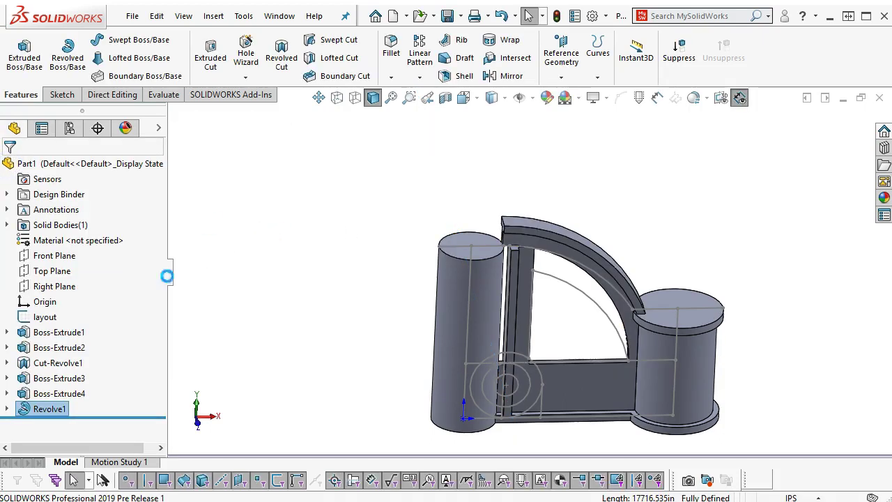
# Roll the feature history back to just before the revolved rib and inspect the area around the layout arc's centre.
pyautogui.moveTo(113, 418); pyautogui.dragTo(112, 401)
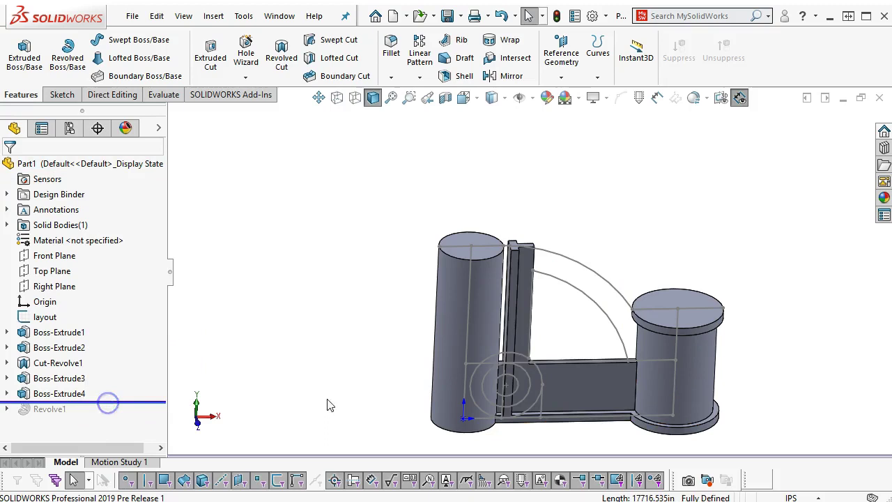
pyautogui.moveTo(352, 290); pyautogui.dragTo(550, 424, button='middle')
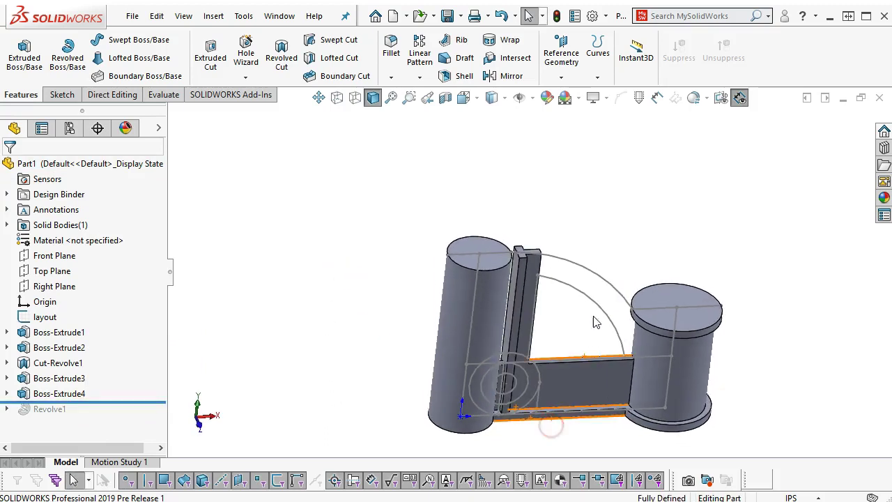
pyautogui.scroll(-6, 500, 416)
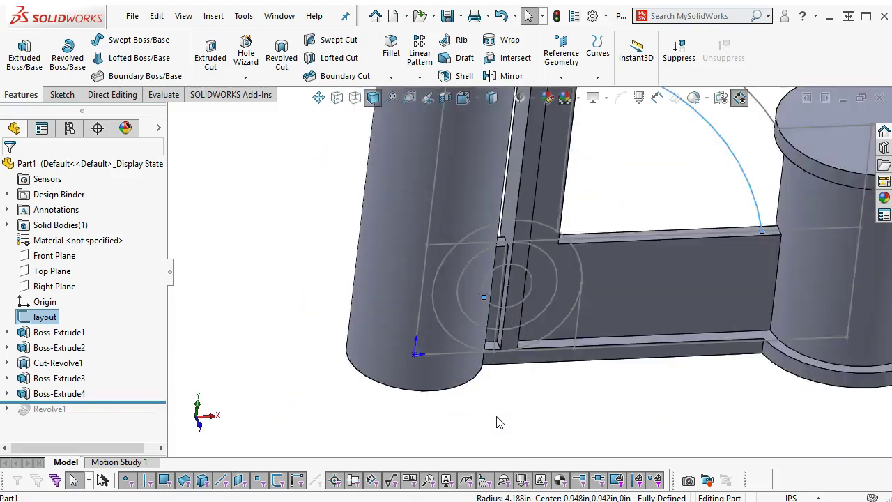
pyautogui.scroll(-3, 488, 282)
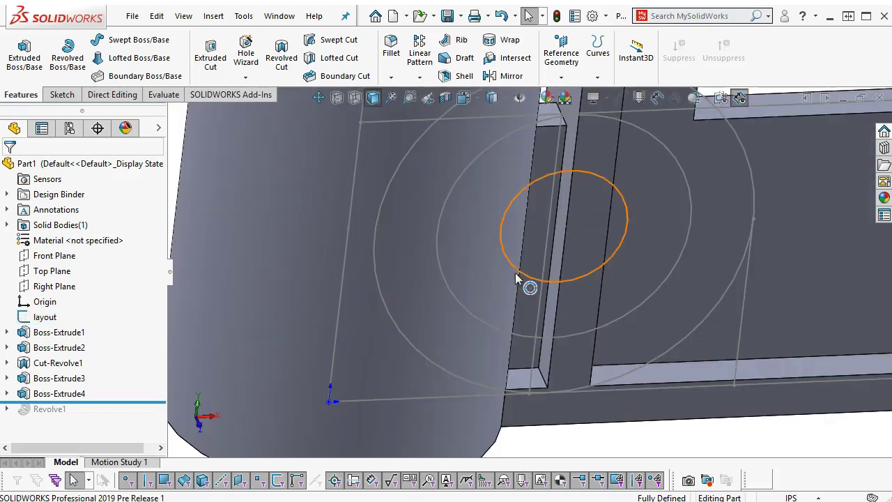
pyautogui.moveTo(528, 303); pyautogui.dragTo(513, 310, button='middle')
pyautogui.moveTo(542, 285); pyautogui.dragTo(560, 248, button='middle')
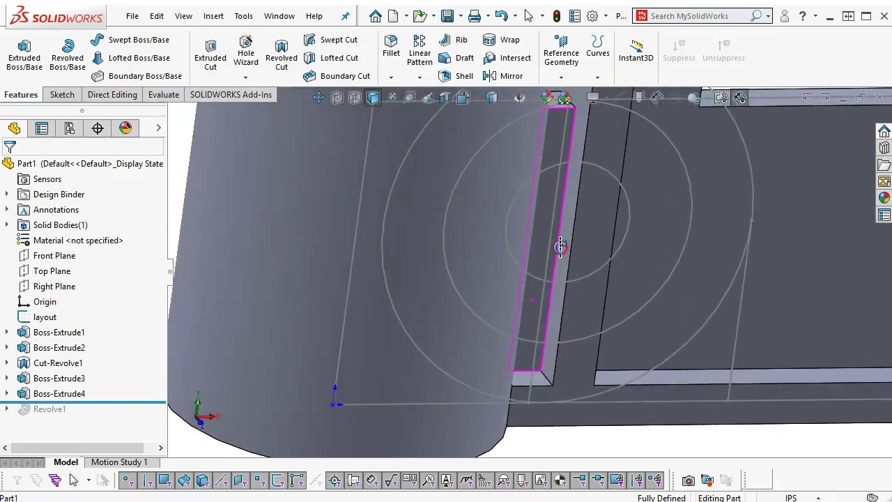
pyautogui.scroll(2, 553, 305)
# Create a reference plane through the layout inner arc's centre point, parallel to the Top Plane.
pyautogui.click(515, 260)
pyautogui.scroll(4, 579, 402)
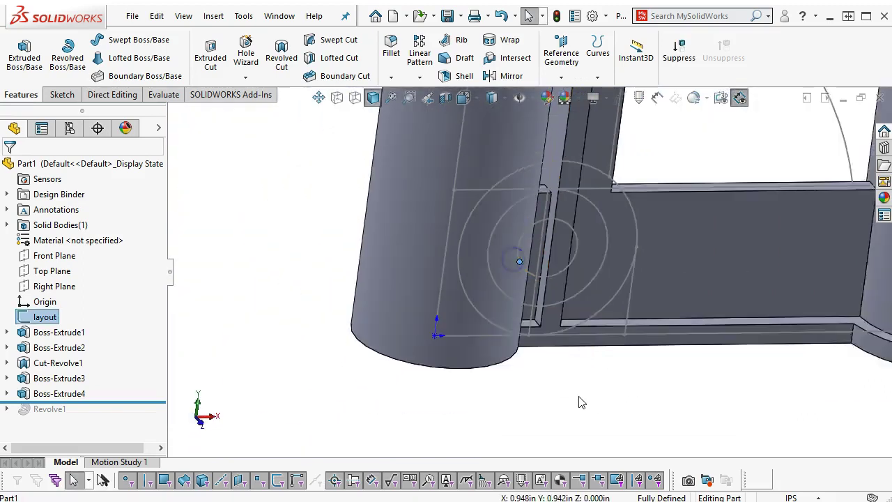
pyautogui.click(72, 270)
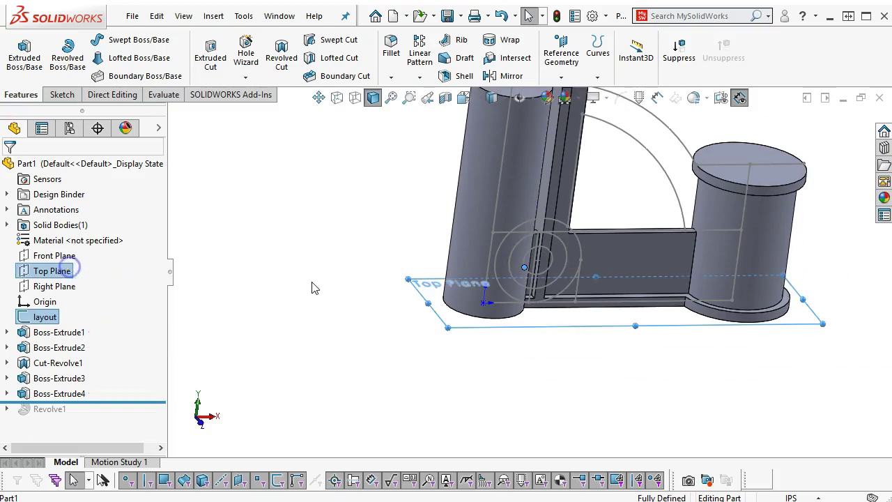
pyautogui.click(561, 55)
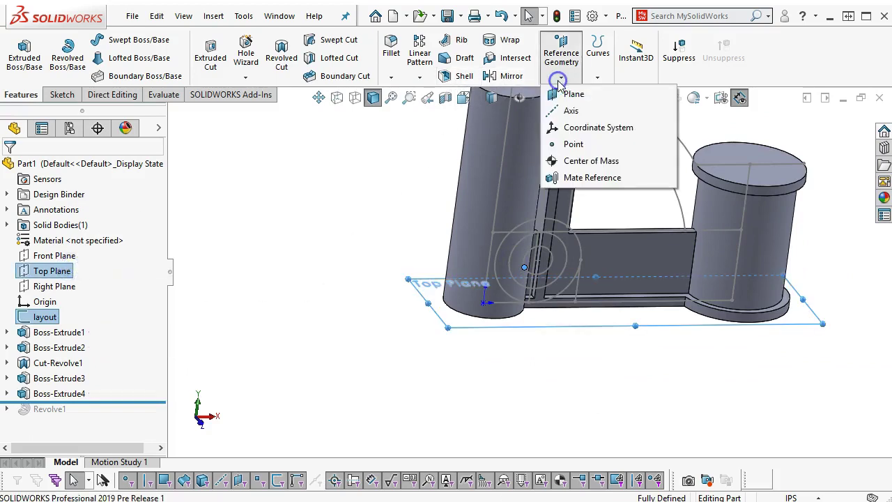
pyautogui.click(577, 93)
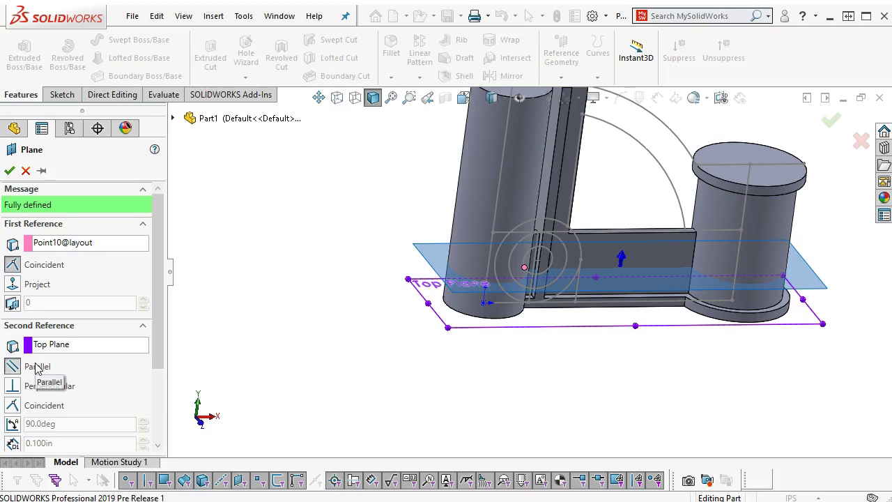
pyautogui.click(10, 172)
# Roll the feature history forward past the revolved rib and move its T-shaped profile sketch onto the new plane through the arc centre.
pyautogui.moveTo(122, 416); pyautogui.dragTo(119, 431)
pyautogui.click(7, 424)
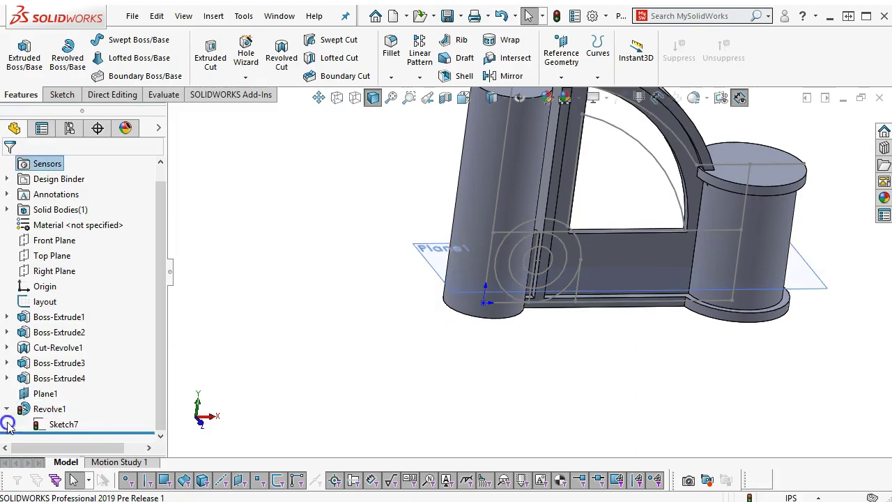
pyautogui.rightClick(61, 426)
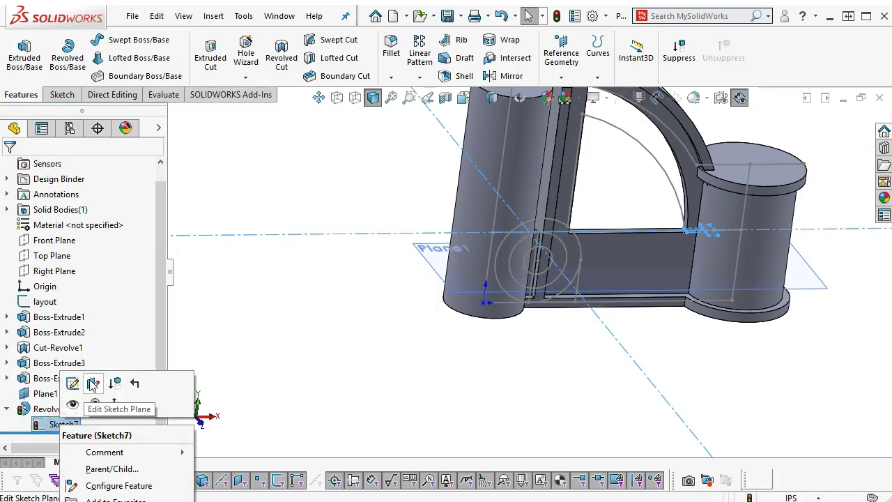
pyautogui.click(91, 380)
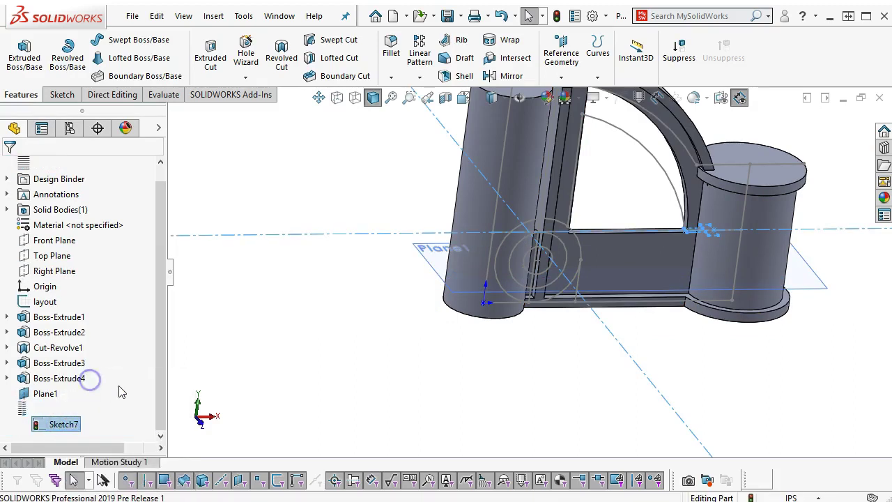
pyautogui.click(422, 255)
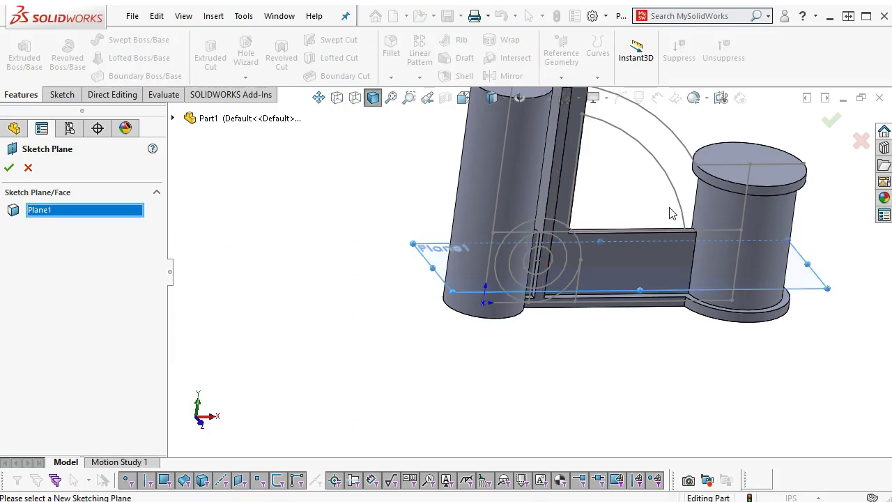
pyautogui.click(9, 168)
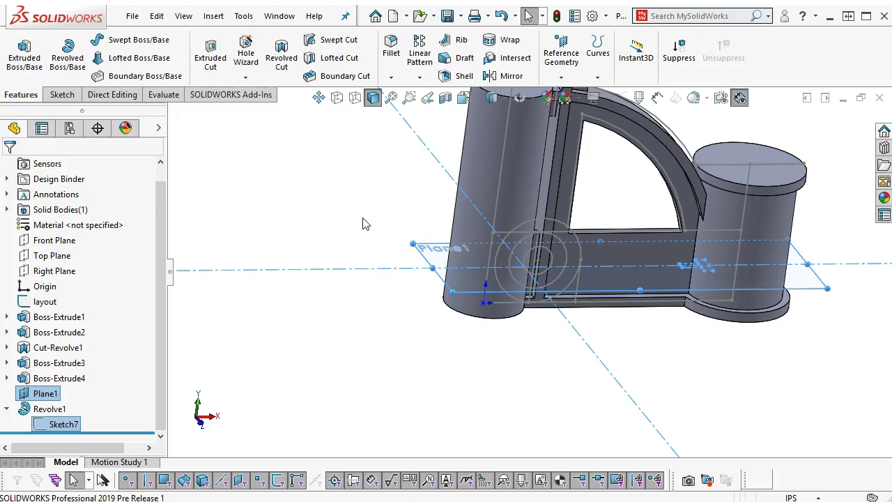
# Examine the revolved rib against the layout's inner and outer arcs, at the tall cylinder's upper end and around the window opening.
pyautogui.moveTo(375, 177); pyautogui.dragTo(351, 197, button='middle')
pyautogui.scroll(-2, 348, 135)
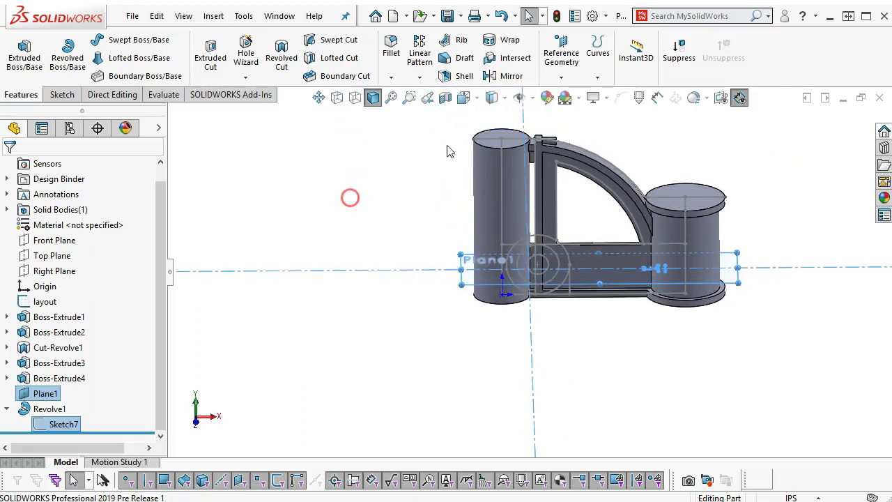
pyautogui.scroll(-5, 533, 161)
pyautogui.scroll(-2, 511, 234)
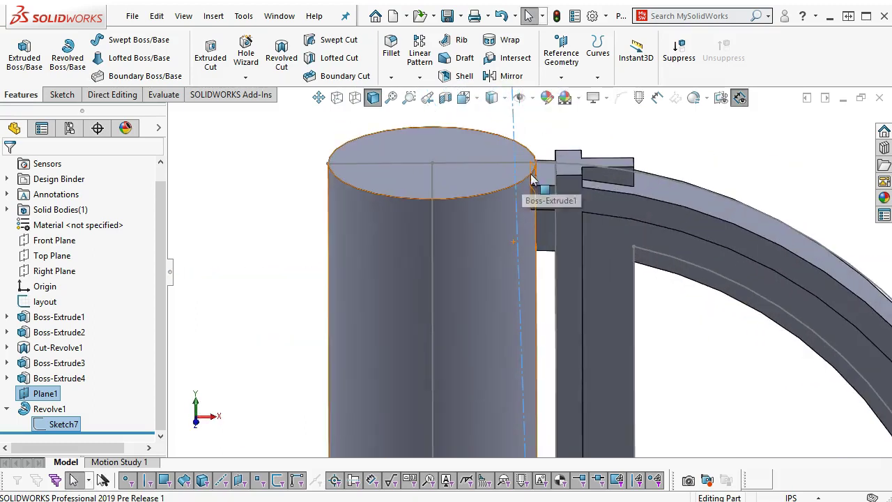
pyautogui.moveTo(627, 199); pyautogui.dragTo(629, 164, button='middle')
pyautogui.click(74, 479)
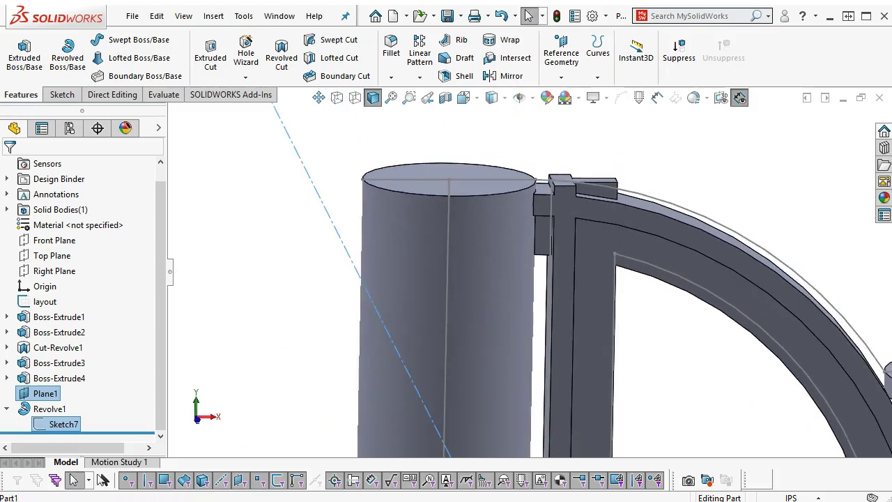
pyautogui.scroll(4, 787, 248)
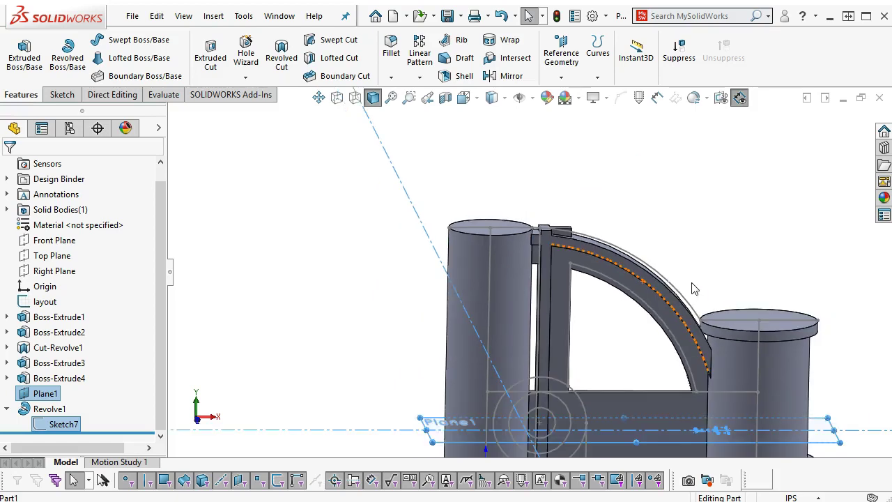
pyautogui.moveTo(683, 248); pyautogui.dragTo(677, 258, button='middle')
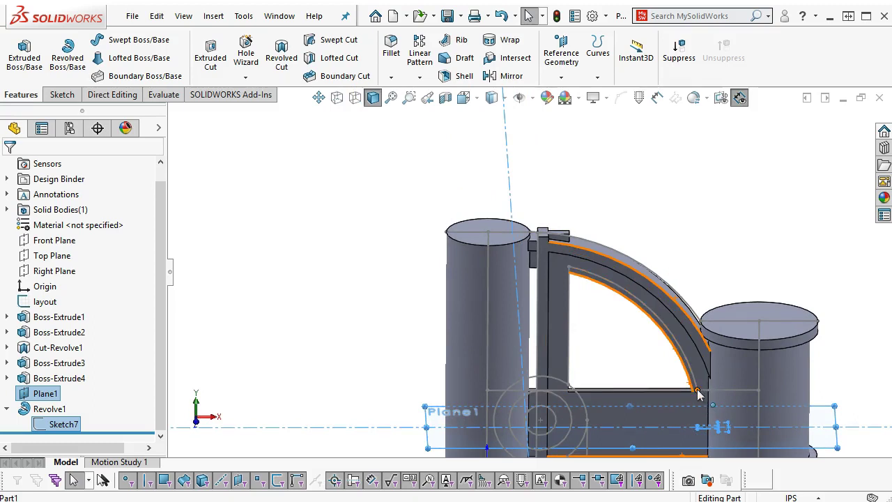
pyautogui.click(656, 221)
pyautogui.scroll(3, 657, 213)
pyautogui.moveTo(656, 213); pyautogui.dragTo(668, 308, button='middle')
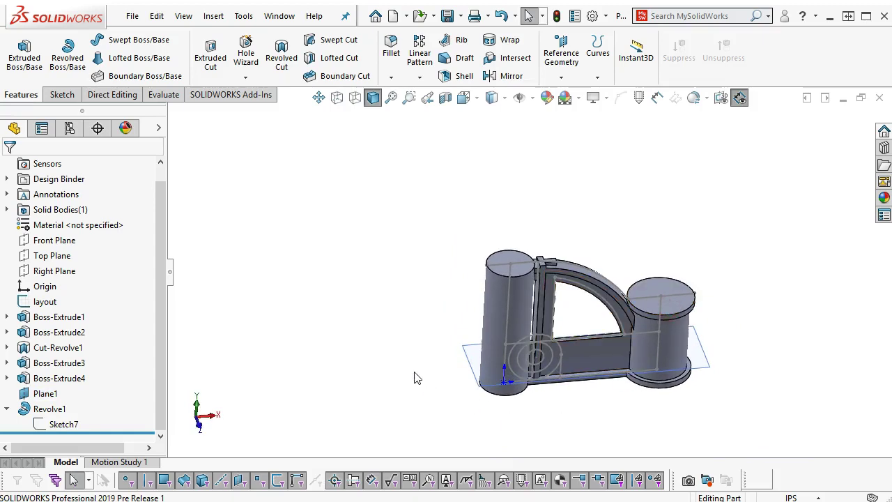
# Hide the reference plane that passes through the layout arc's centre.
pyautogui.rightClick(462, 347)
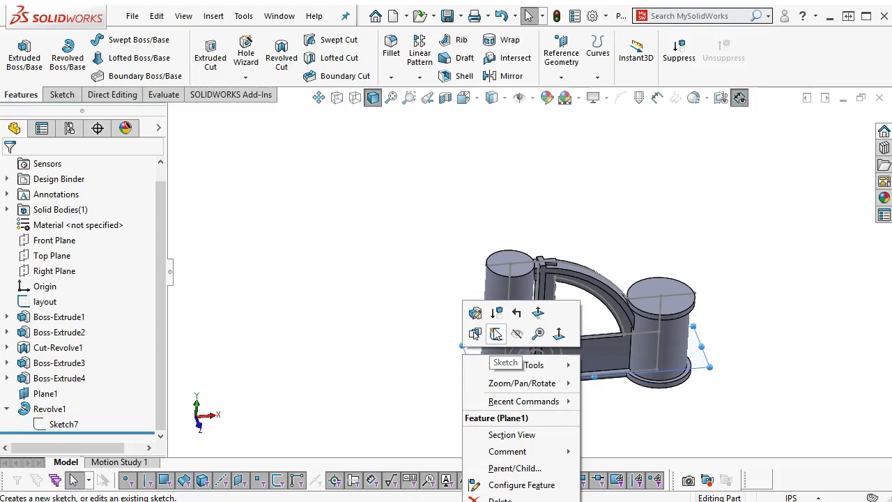
pyautogui.click(442, 273)
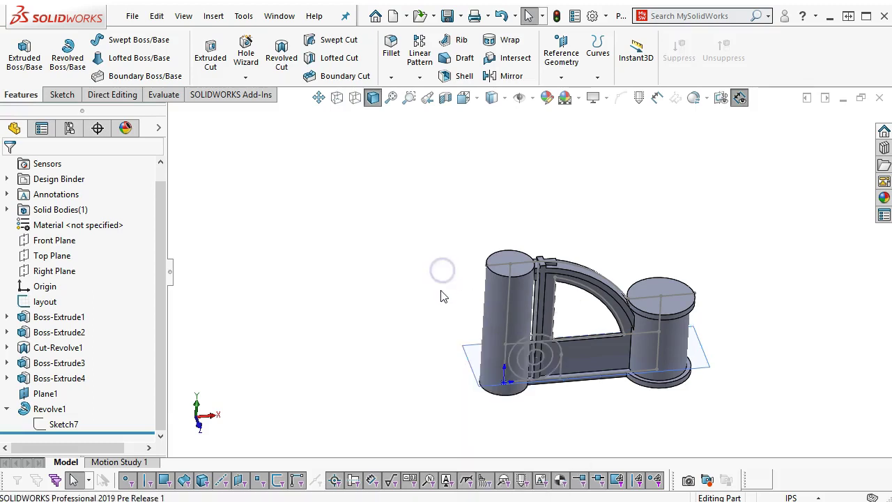
pyautogui.rightClick(466, 363)
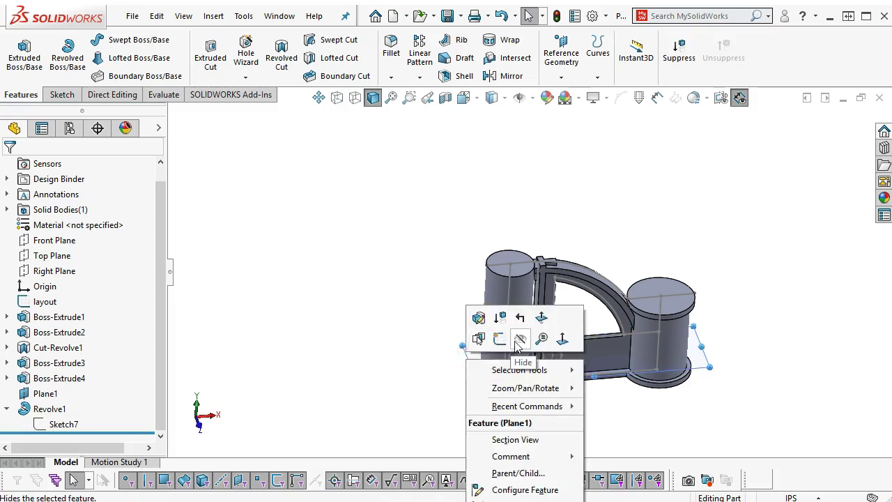
pyautogui.click(398, 337)
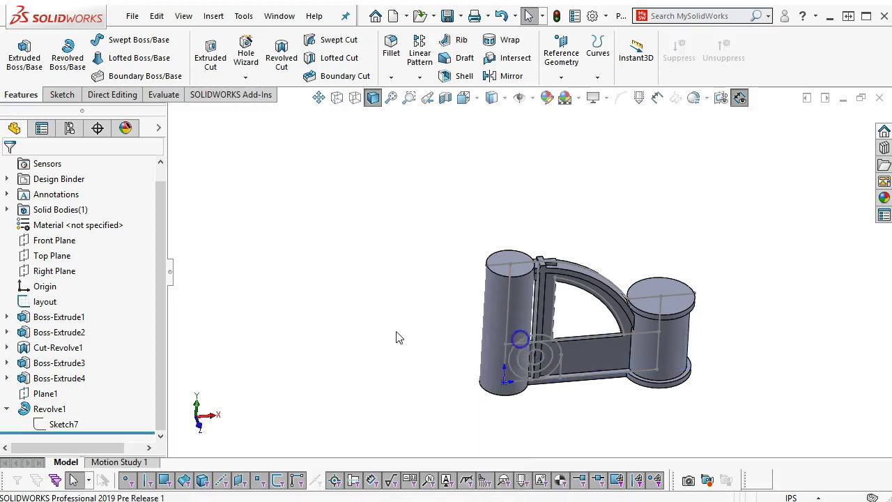
# Open the rib's profile sketch for editing and inspect the coincident relations on the midpoint of the T-profile's inner end.
pyautogui.rightClick(67, 426)
pyautogui.click(87, 384)
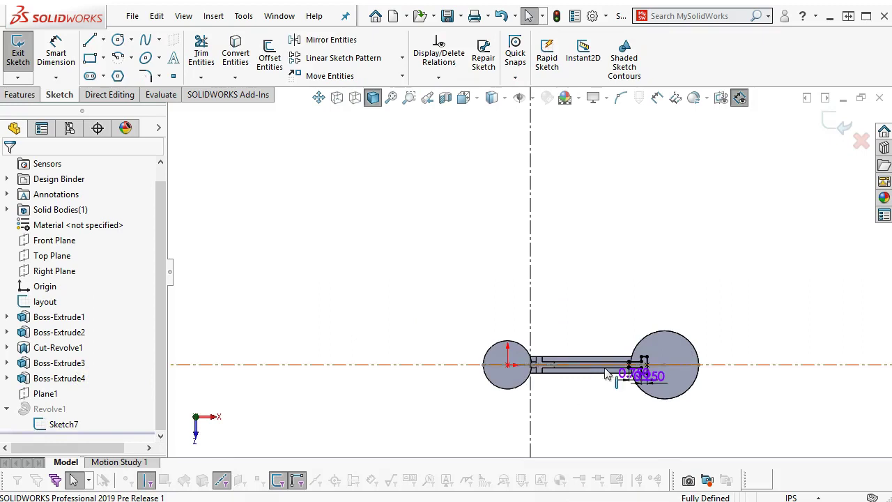
pyautogui.scroll(-5, 606, 374)
pyautogui.click(544, 266)
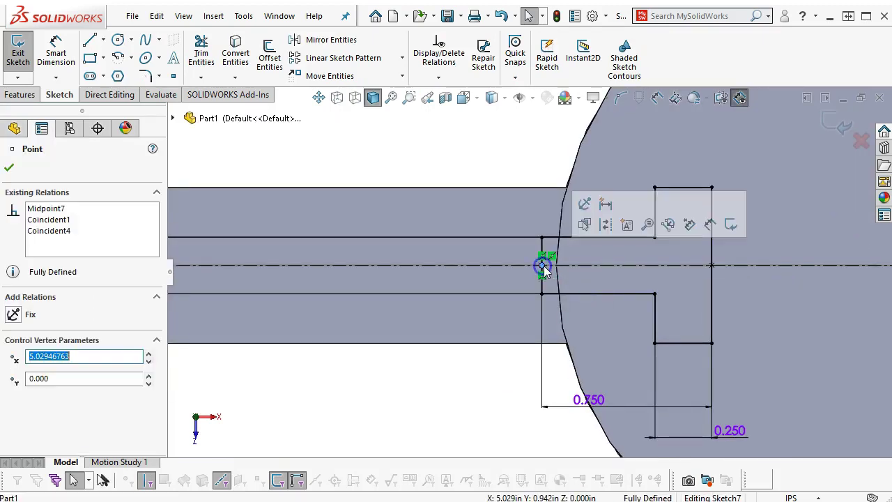
pyautogui.click(49, 220)
pyautogui.moveTo(239, 358)
pyautogui.mouseDown(button='middle')
pyautogui.moveTo(424, 372)
pyautogui.moveTo(425, 260)
pyautogui.moveTo(438, 280)
pyautogui.moveTo(438, 230)
pyautogui.moveTo(458, 299)
pyautogui.mouseUp(button='middle')
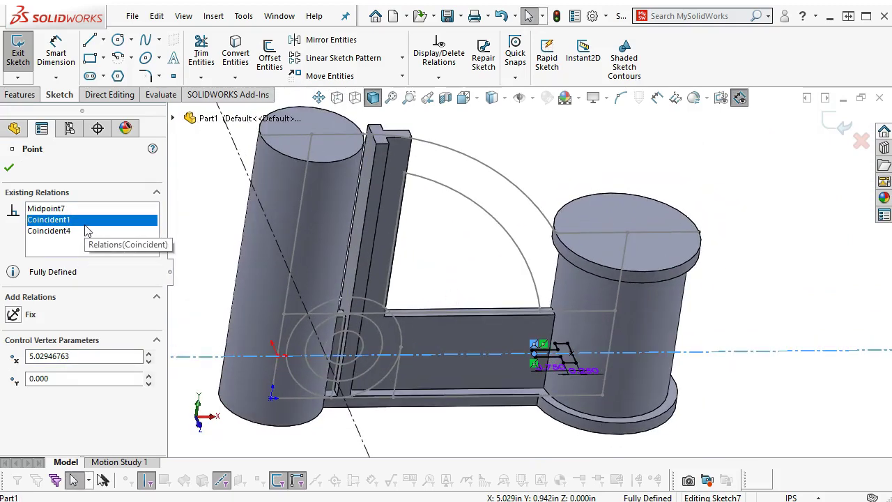
# Try to pierce the midpoint of the profile's short end line onto the layout's inner arc.
pyautogui.press('Escape')
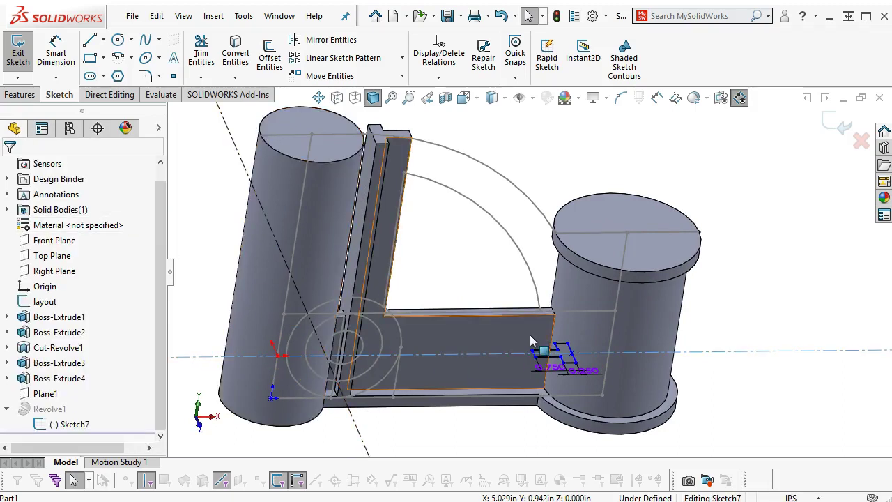
pyautogui.scroll(-3, 529, 334)
pyautogui.click(550, 346)
pyautogui.moveTo(550, 347); pyautogui.dragTo(546, 347)
pyautogui.scroll(-3, 555, 372)
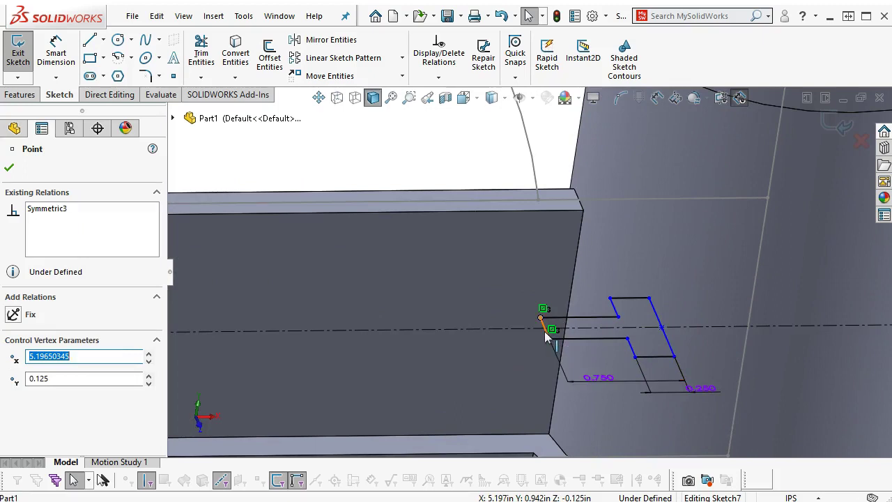
pyautogui.rightClick(546, 336)
pyautogui.click(577, 356)
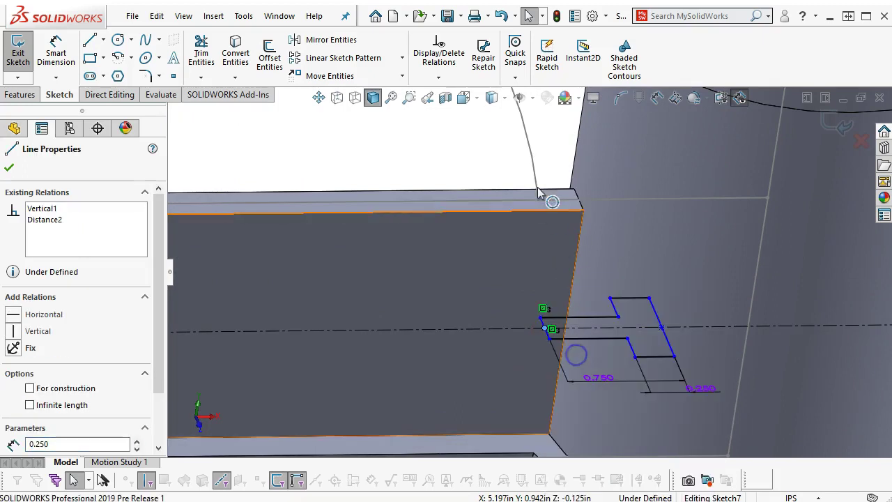
pyautogui.keyDown('ctrl'); pyautogui.click(533, 169); pyautogui.keyUp('ctrl')
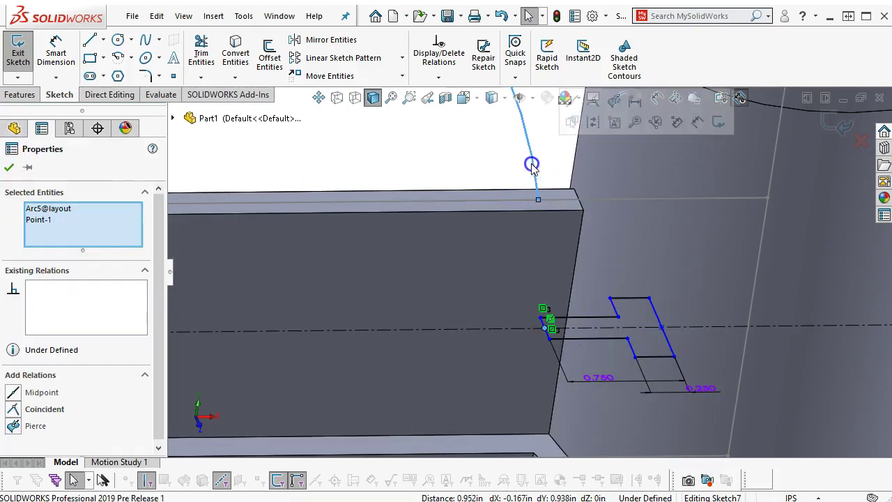
pyautogui.click(13, 427)
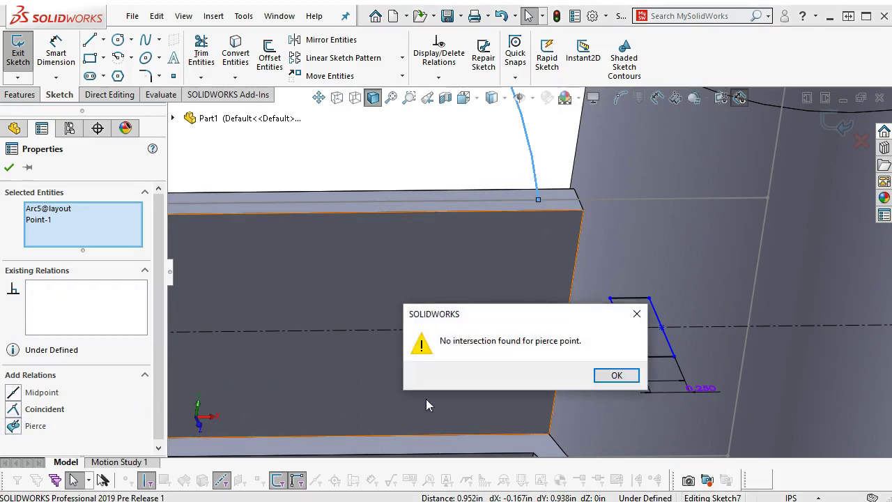
pyautogui.click(603, 376)
pyautogui.scroll(5, 499, 205)
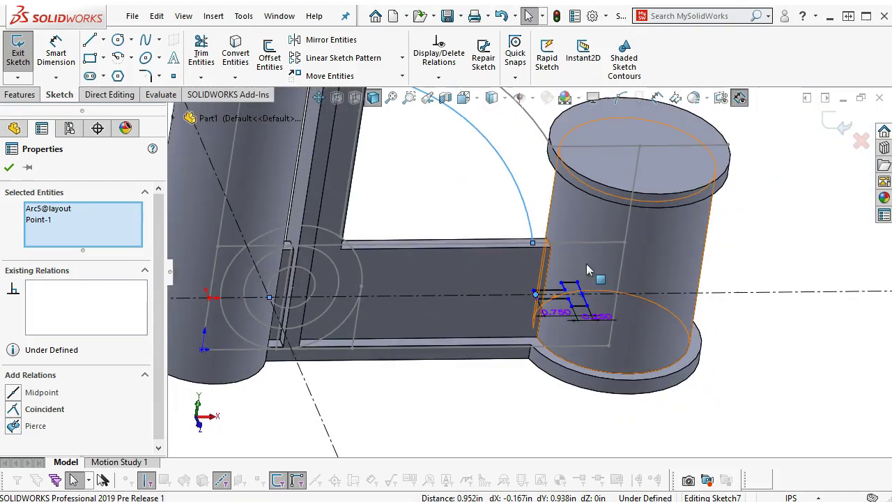
pyautogui.click(499, 205)
pyautogui.moveTo(495, 195)
pyautogui.mouseDown(button='middle')
pyautogui.moveTo(478, 177)
pyautogui.moveTo(486, 149)
pyautogui.moveTo(485, 198)
pyautogui.mouseUp(button='middle')
pyautogui.scroll(-2, 522, 318)
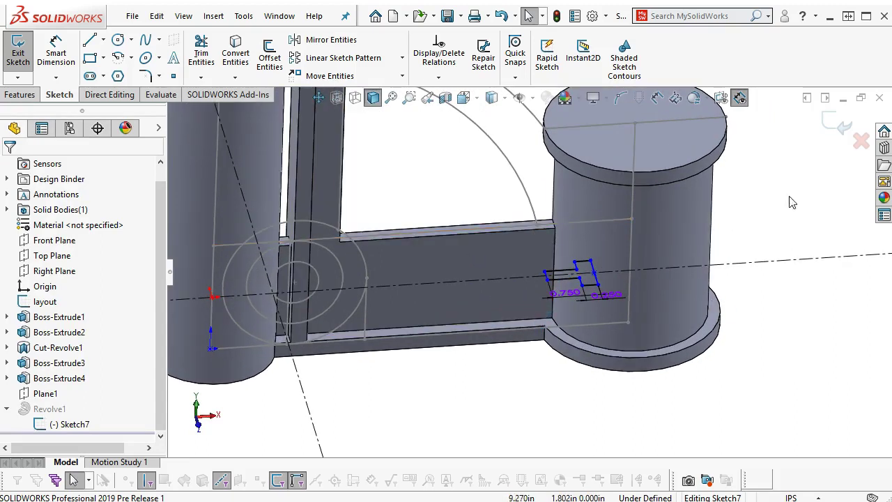
# Exit the revolve's profile sketch and open the layout sketch for editing.
pyautogui.click(838, 124)
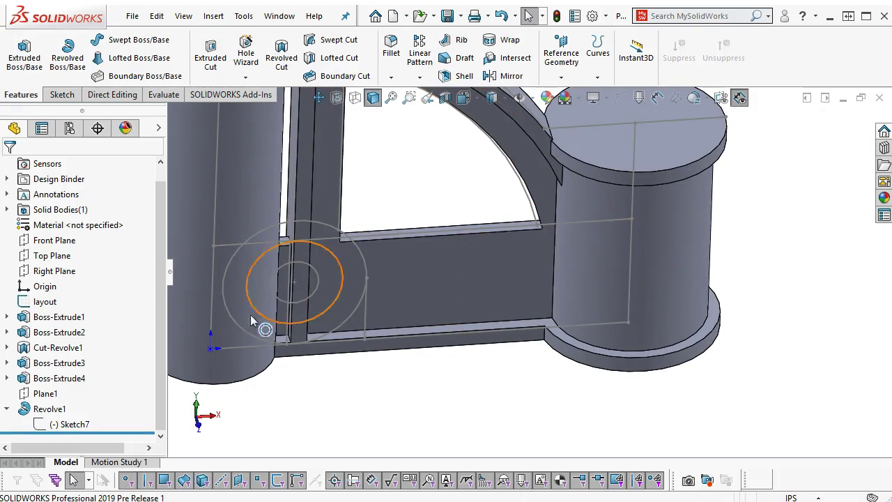
pyautogui.rightClick(46, 300)
pyautogui.click(65, 203)
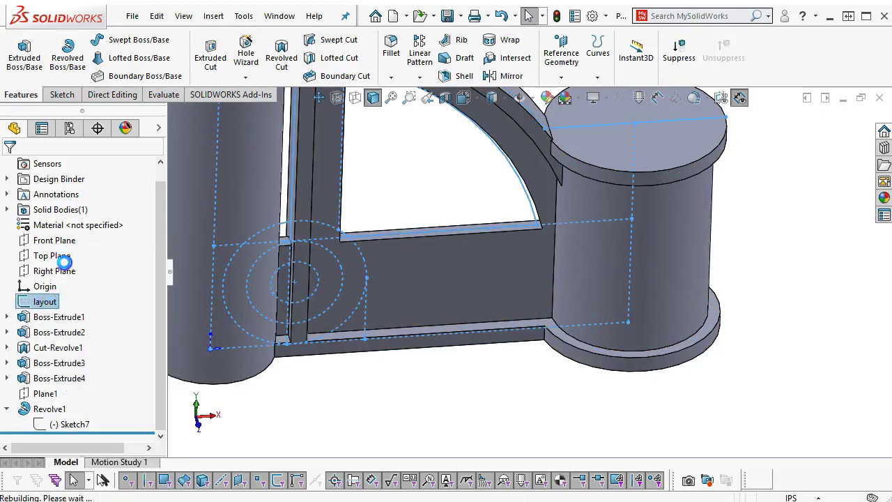
pyautogui.scroll(3, 531, 293)
pyautogui.scroll(-2, 524, 202)
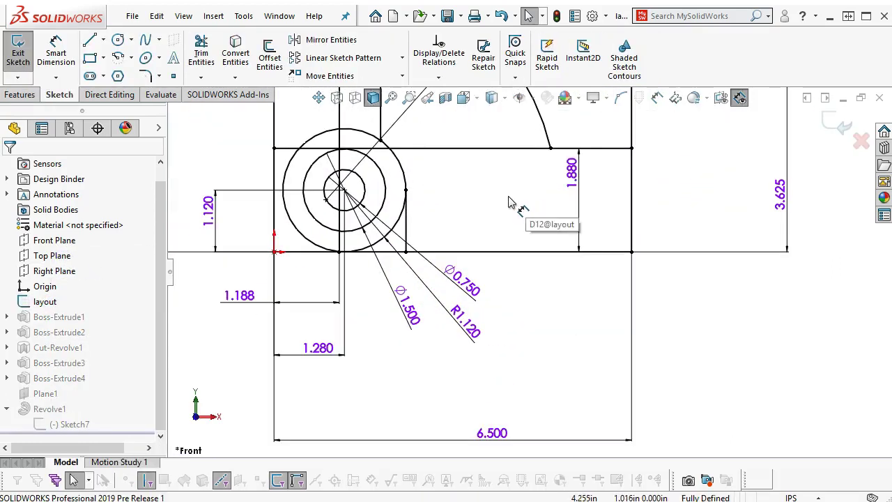
pyautogui.scroll(-1, 518, 195)
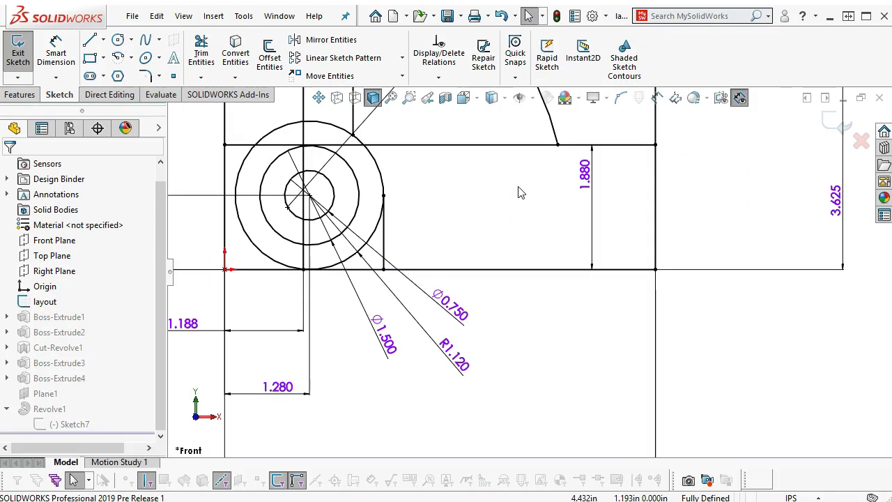
# Draw a centerpoint arc from the inner arc's centre, extending that arc from its lower end to below the 1.880 horizontal line.
pyautogui.click(131, 58)
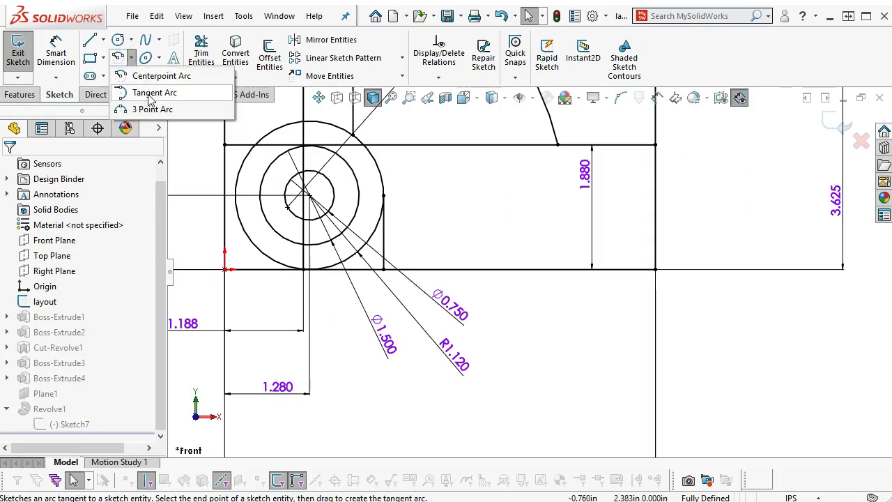
pyautogui.click(161, 75)
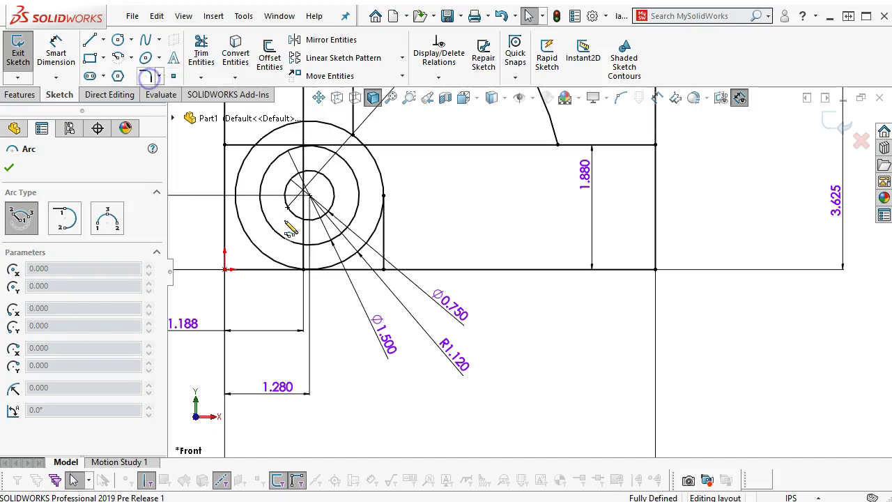
pyautogui.click(288, 207)
pyautogui.click(557, 145)
pyautogui.click(563, 207)
pyautogui.rightClick(569, 237)
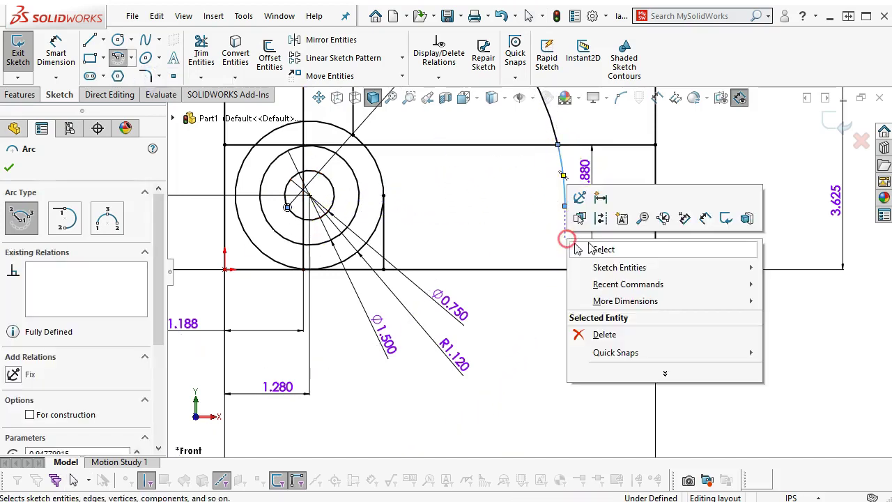
pyautogui.click(590, 246)
# Add a Horizontal relation between the new arc's free end and the arc centre, and exit the layout sketch.
pyautogui.click(564, 206)
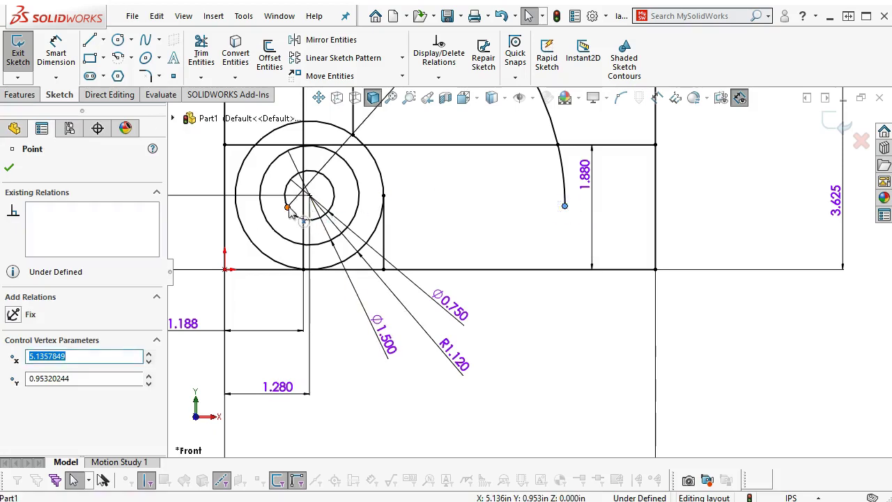
pyautogui.keyDown('ctrl'); pyautogui.click(287, 207); pyautogui.keyUp('ctrl')
pyautogui.click(327, 145)
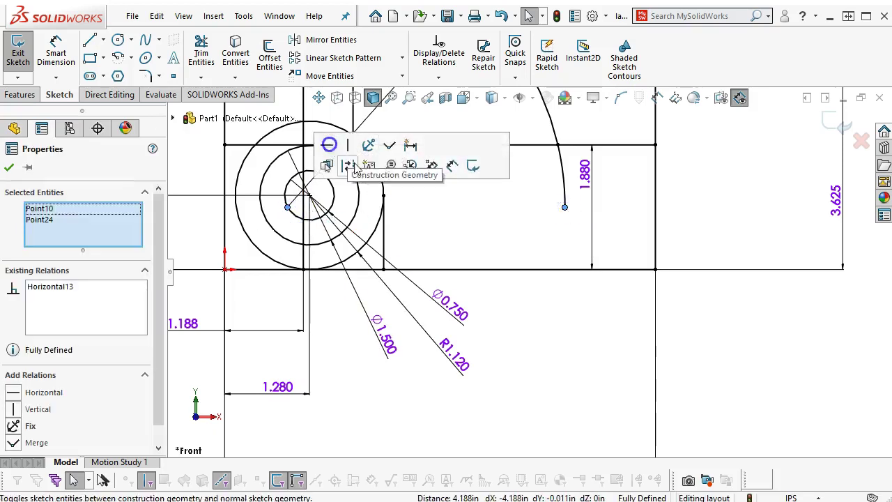
pyautogui.click(546, 319)
pyautogui.click(834, 123)
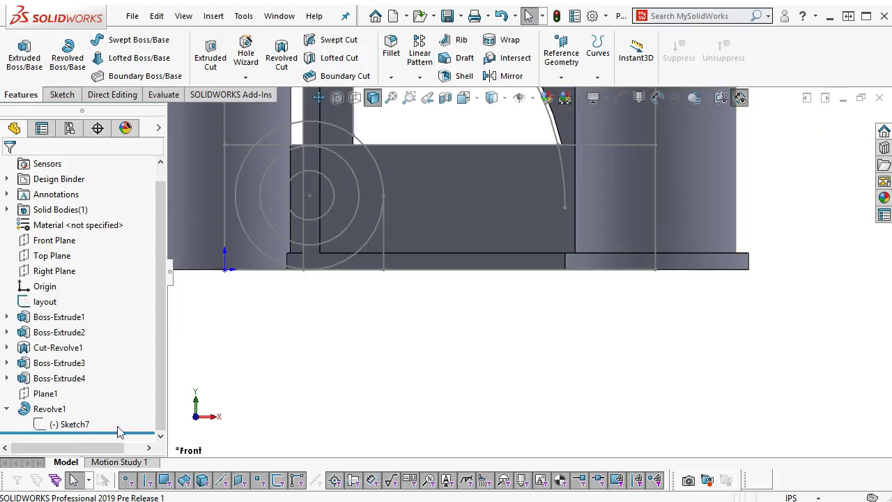
# Open Revolve1's profile sketch for editing at the short end line near the extended layout arc.
pyautogui.rightClick(75, 425)
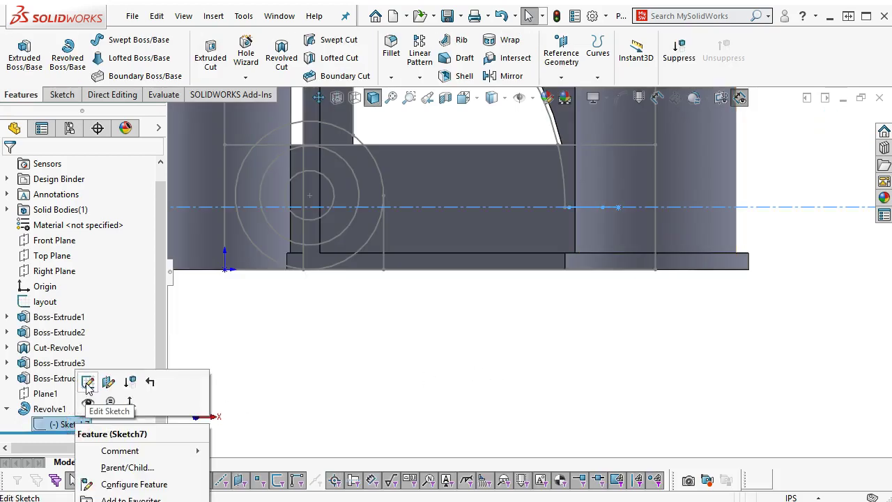
pyautogui.click(87, 383)
pyautogui.moveTo(482, 325)
pyautogui.mouseDown(button='middle')
pyautogui.moveTo(490, 333)
pyautogui.moveTo(463, 206)
pyautogui.moveTo(494, 175)
pyautogui.mouseUp(button='middle')
pyautogui.scroll(-2, 623, 308)
pyautogui.scroll(-3, 439, 339)
pyautogui.scroll(-2, 437, 344)
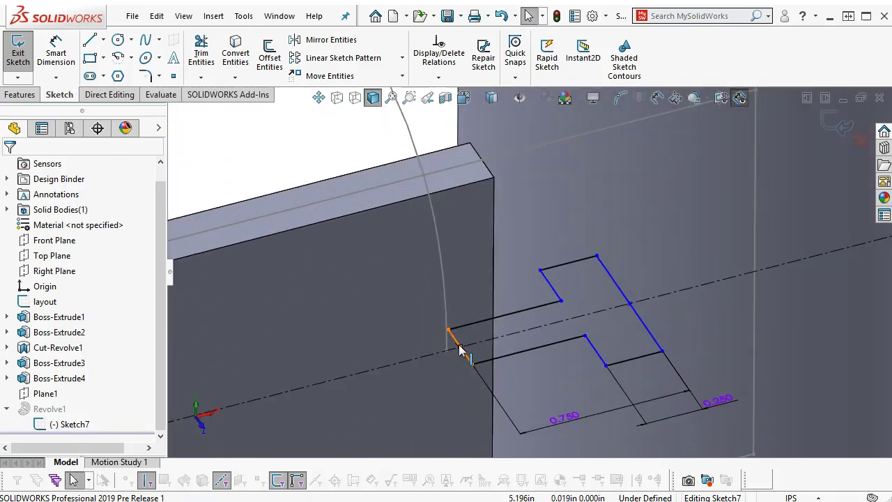
# Make the midpoint of the profile's short end line coincident with the extended layout arc's endpoint, and exit the sketch.
pyautogui.click(460, 351)
pyautogui.click(452, 352)
pyautogui.keyDown('ctrl'); pyautogui.click(460, 346); pyautogui.keyUp('ctrl')
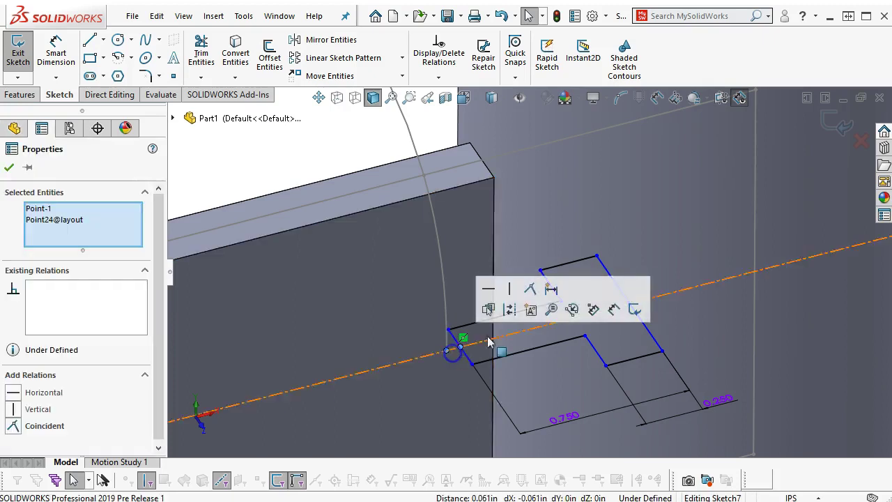
pyautogui.click(529, 288)
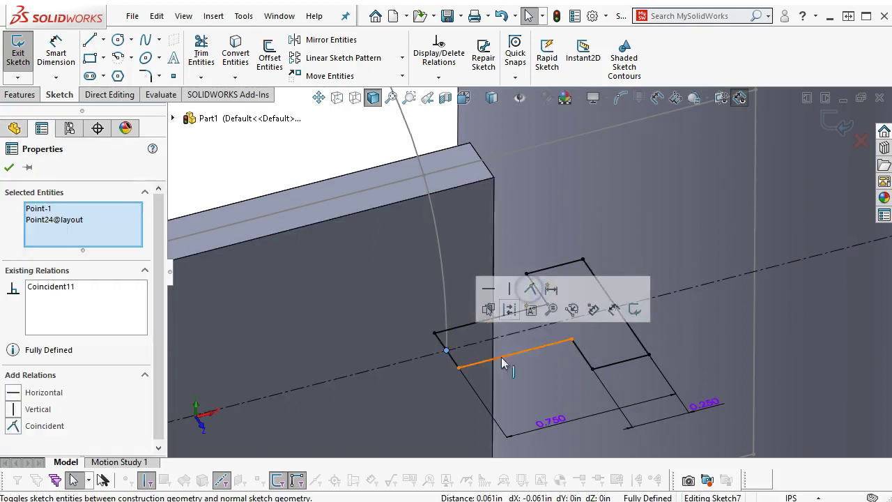
pyautogui.click(348, 146)
pyautogui.moveTo(348, 146); pyautogui.dragTo(460, 342, button='middle')
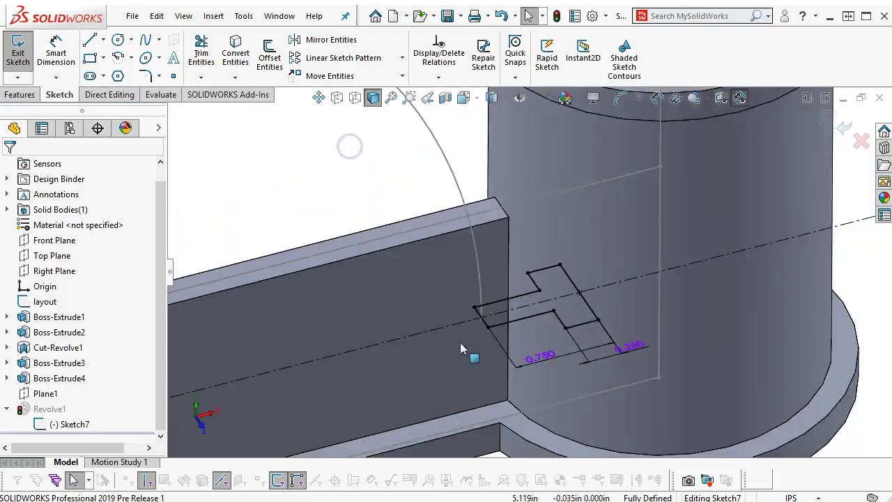
pyautogui.press('f')
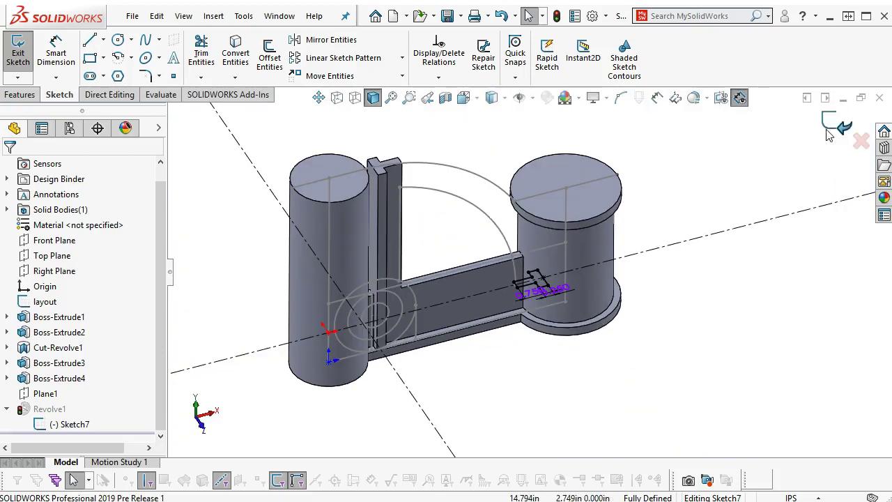
pyautogui.click(829, 130)
# Examine the junction between the revolved curved arm and the upper flange of the short cylinder, and return to the front view.
pyautogui.moveTo(780, 202); pyautogui.dragTo(756, 146, button='middle')
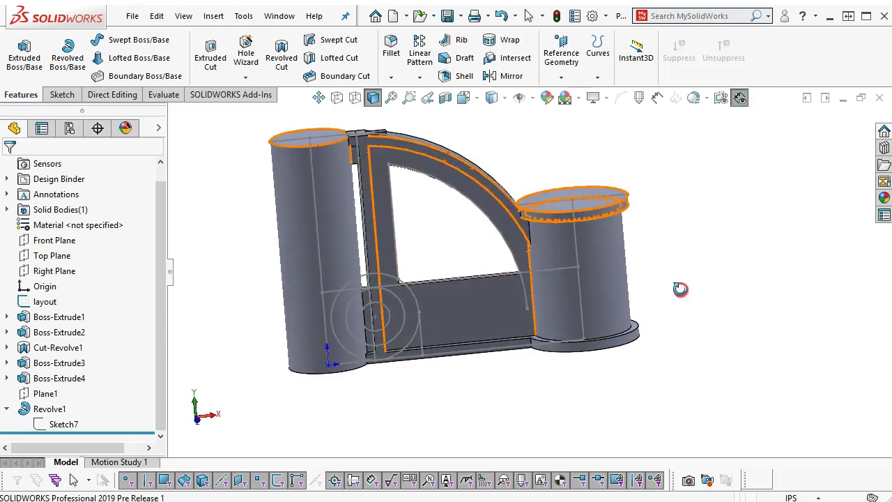
pyautogui.scroll(-5, 530, 209)
pyautogui.scroll(-2, 545, 209)
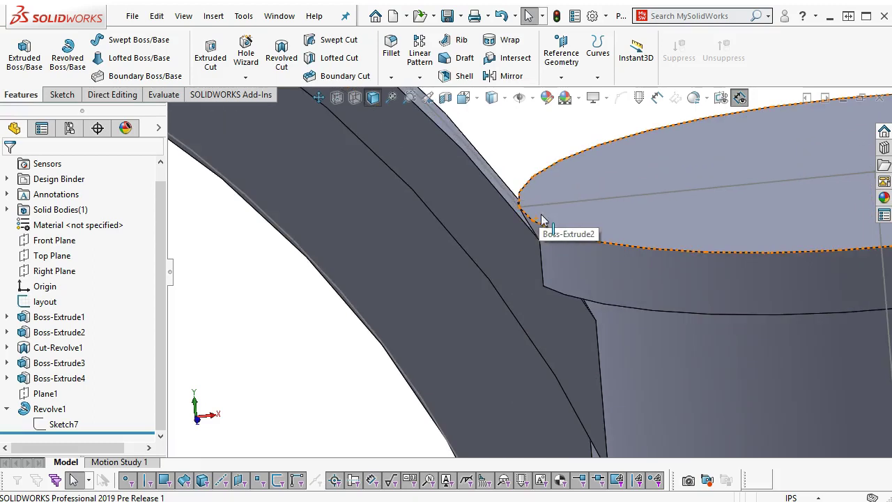
pyautogui.moveTo(535, 208)
pyautogui.mouseDown(button='middle')
pyautogui.moveTo(537, 184)
pyautogui.moveTo(538, 195)
pyautogui.mouseUp(button='middle')
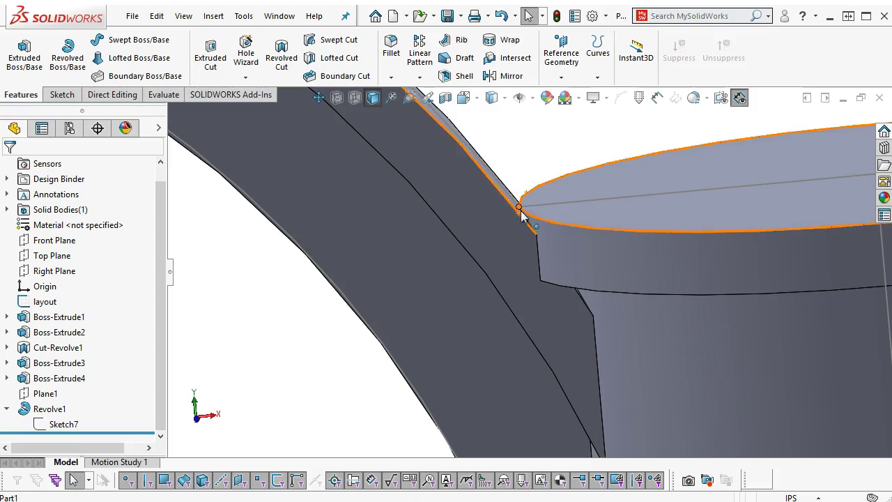
pyautogui.scroll(3, 534, 208)
pyautogui.moveTo(535, 213)
pyautogui.mouseDown(button='middle')
pyautogui.moveTo(528, 191)
pyautogui.moveTo(533, 230)
pyautogui.mouseUp(button='middle')
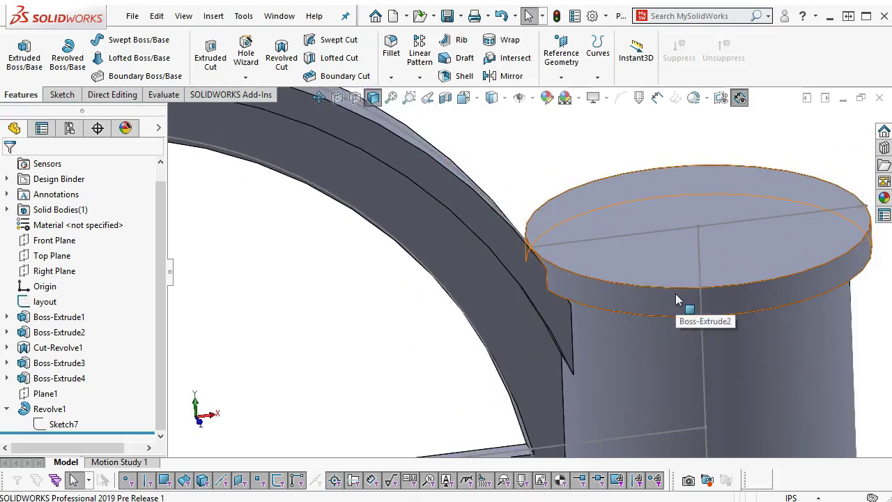
pyautogui.moveTo(674, 296); pyautogui.dragTo(535, 266, button='middle')
pyautogui.scroll(-5, 534, 267)
pyautogui.moveTo(576, 246); pyautogui.dragTo(581, 219, button='middle')
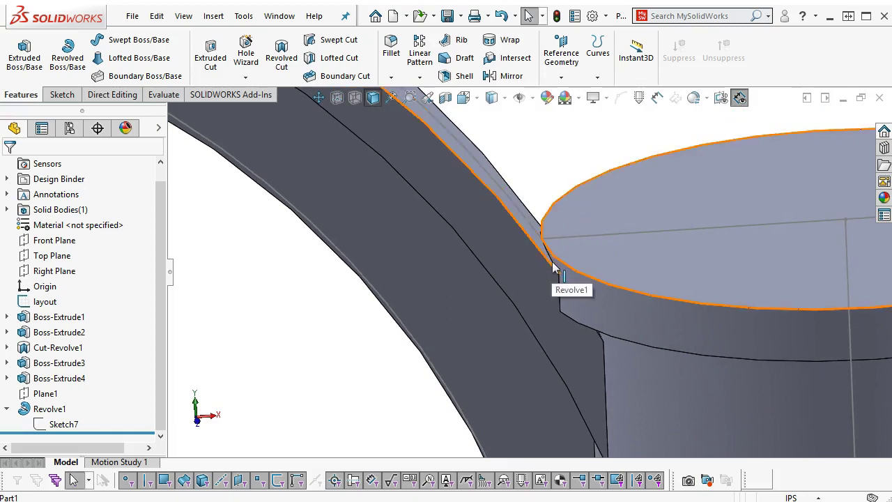
pyautogui.scroll(5, 550, 265)
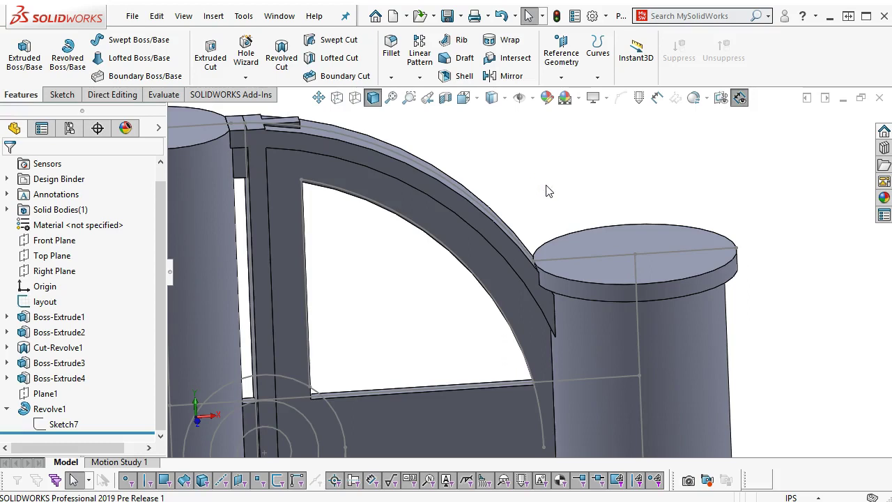
pyautogui.hotkey('ctrl', '1')
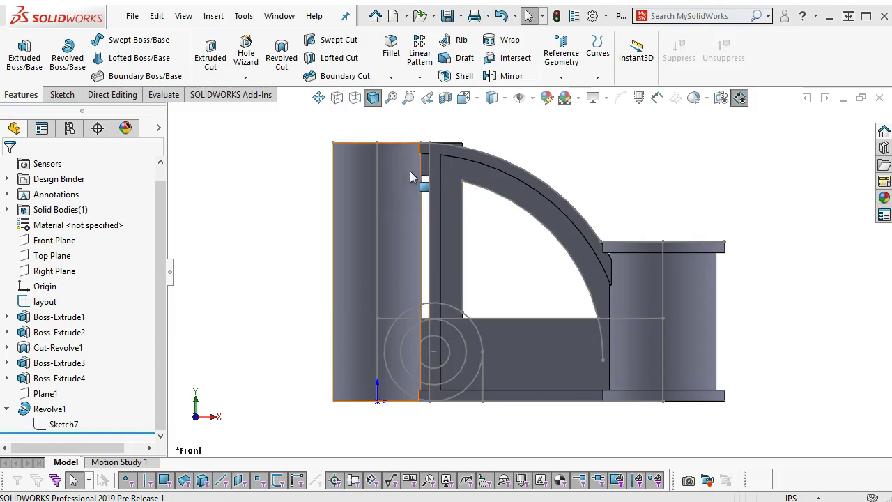
# Consult the reference drawing in the browser window and inspect where the arm's upper end meets the tall cylinder.
pyautogui.moveTo(891, 104)
pyautogui.mouseDown()
pyautogui.moveTo(740, 62)
pyautogui.moveTo(367, 45)
pyautogui.mouseUp()
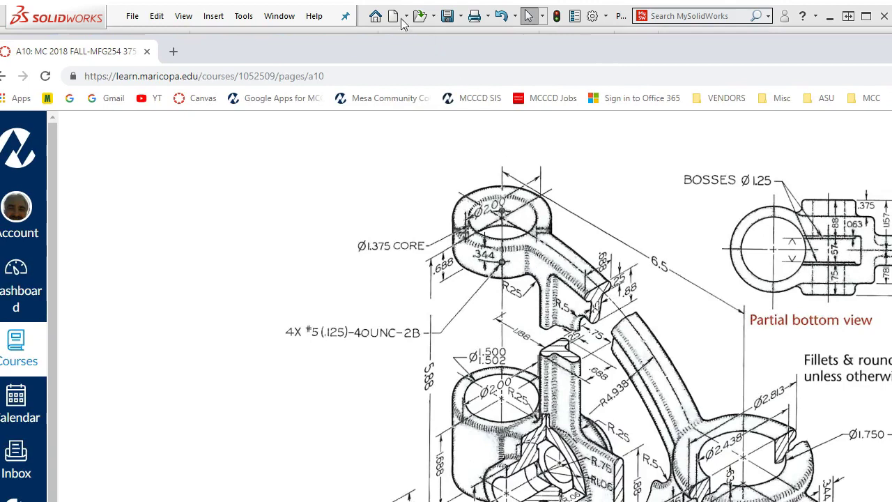
pyautogui.moveTo(389, 45); pyautogui.dragTo(891, 87)
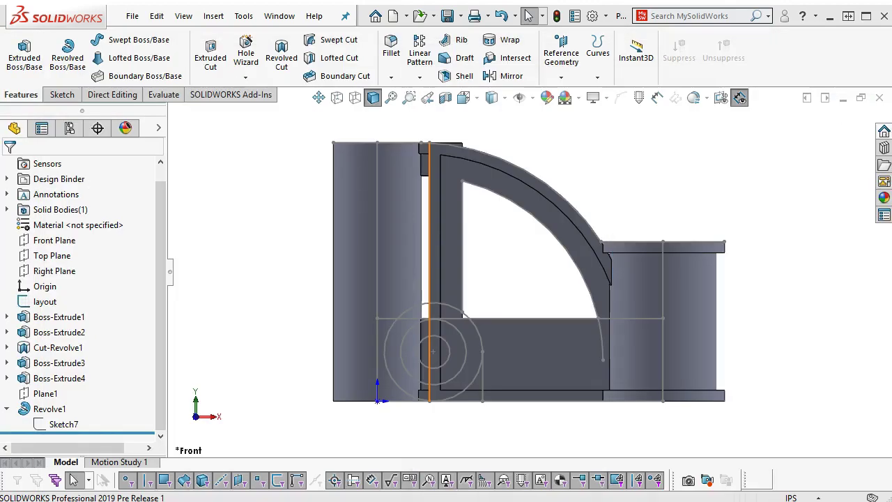
pyautogui.moveTo(614, 168); pyautogui.dragTo(608, 257, button='middle')
pyautogui.scroll(1, 529, 257)
pyautogui.scroll(-4, 456, 236)
pyautogui.scroll(-4, 451, 140)
pyautogui.scroll(-5, 459, 208)
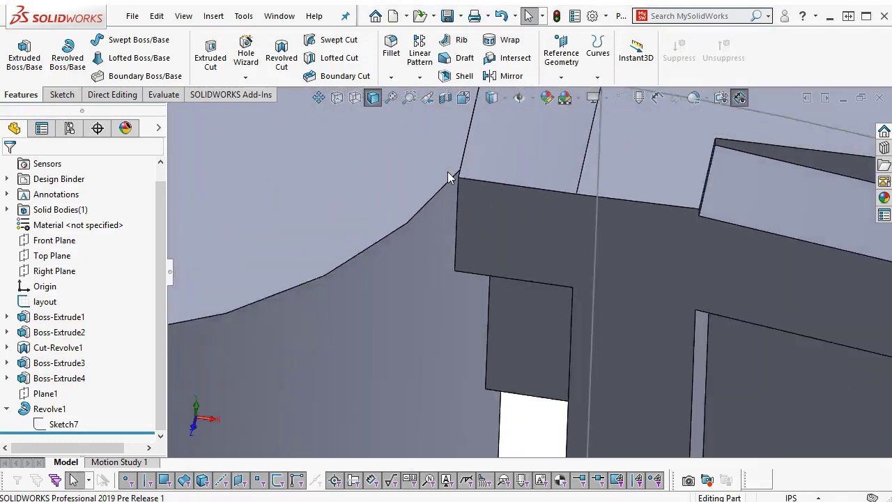
pyautogui.scroll(-2, 483, 220)
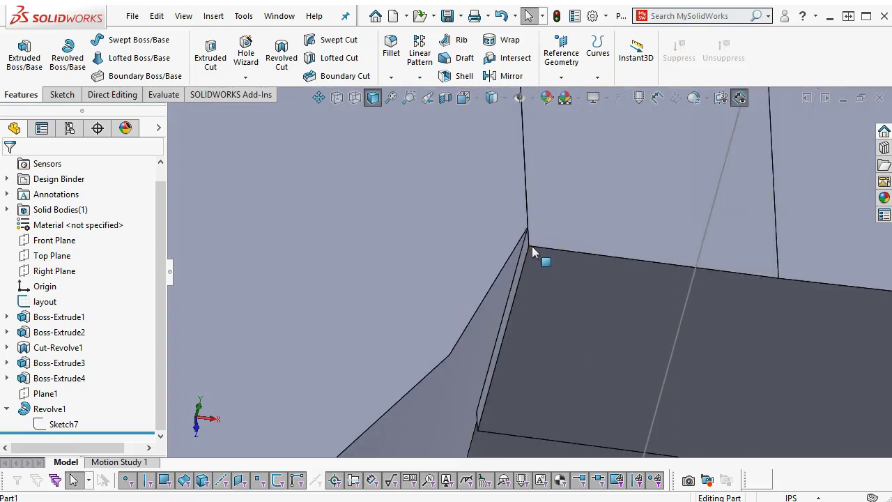
pyautogui.hotkey('ctrl', '1')
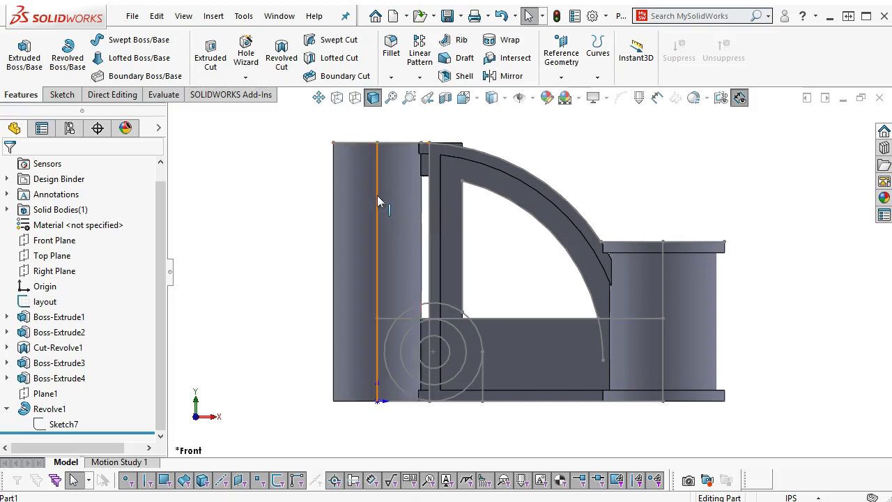
# Hide the layout sketch so that only the solid bracket geometry is displayed.
pyautogui.scroll(-3, 377, 196)
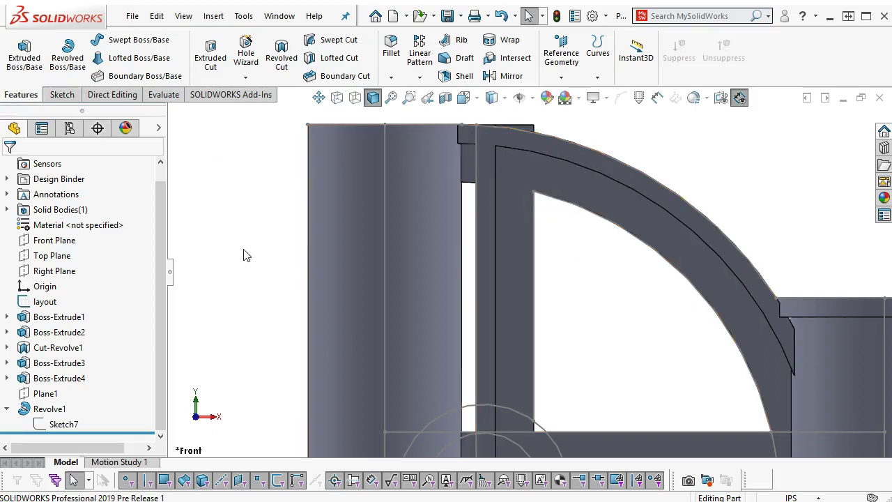
pyautogui.rightClick(30, 303)
pyautogui.click(45, 284)
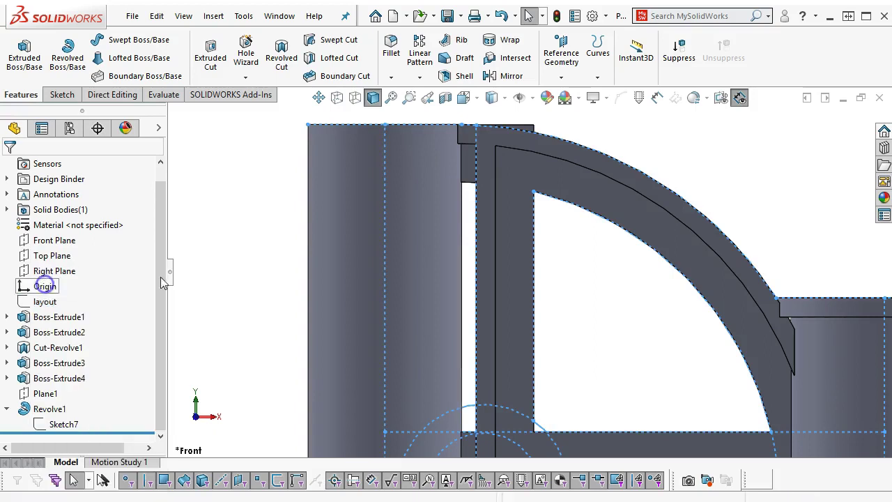
pyautogui.click(268, 200)
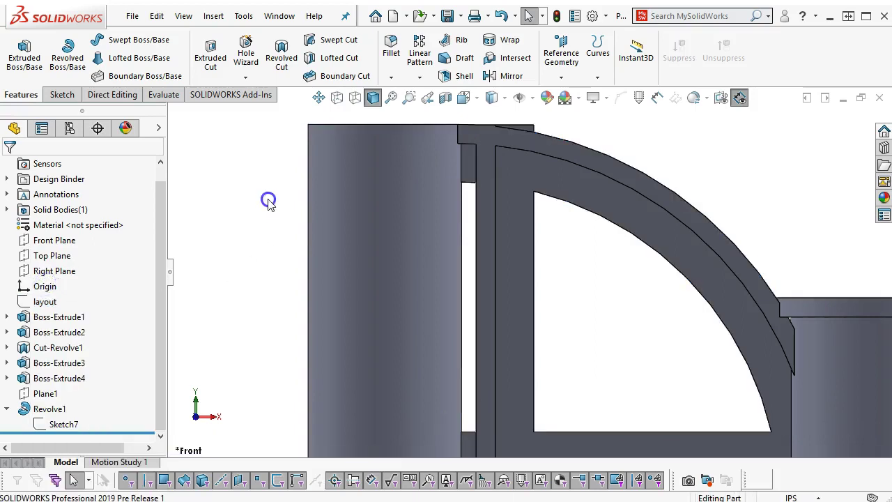
# Start a sketch on Boss-Extrude3's front face and draw a corner rectangle across the upper junction between the rib and the tall cylinder.
pyautogui.click(482, 135)
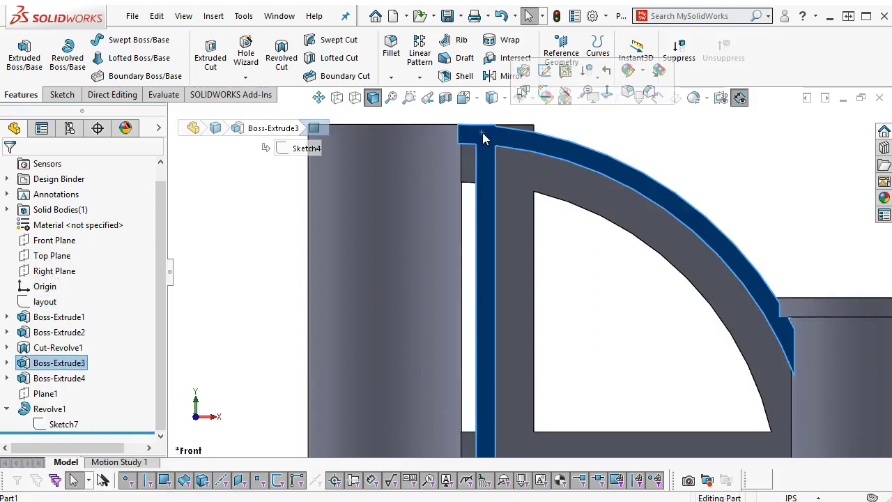
pyautogui.rightClick(482, 137)
pyautogui.click(515, 114)
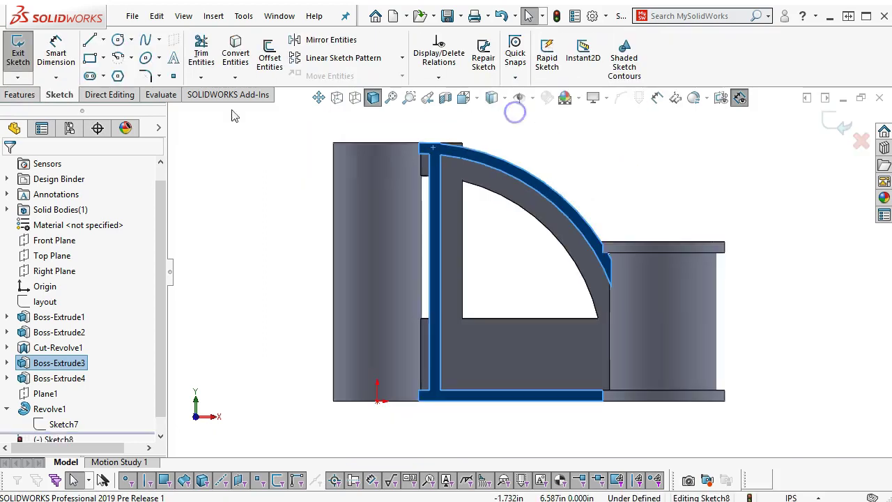
pyautogui.click(88, 58)
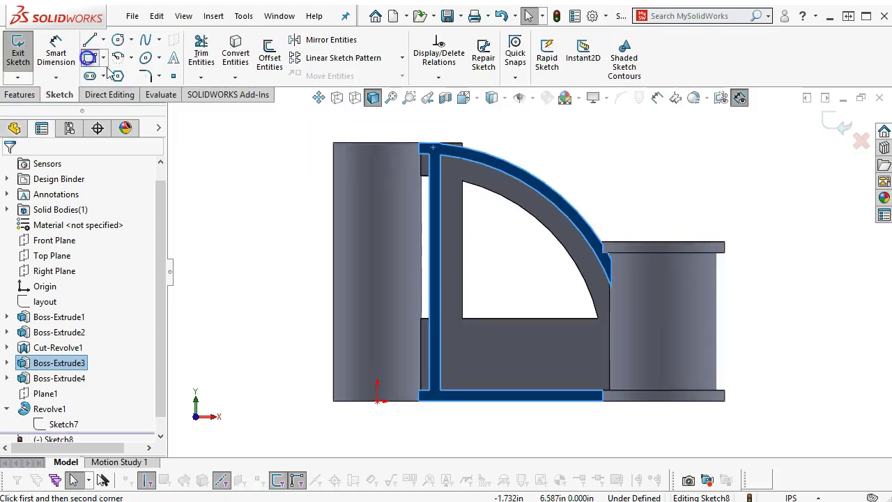
pyautogui.click(440, 176)
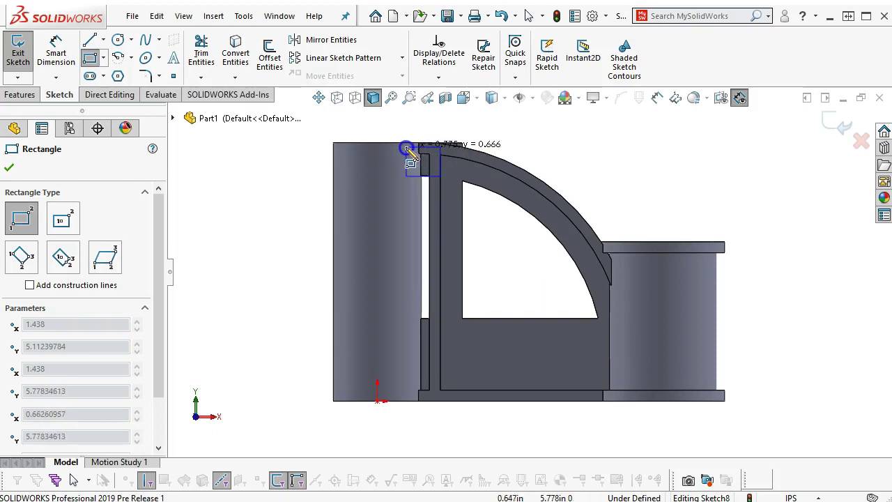
pyautogui.click(403, 142)
pyautogui.rightClick(491, 120)
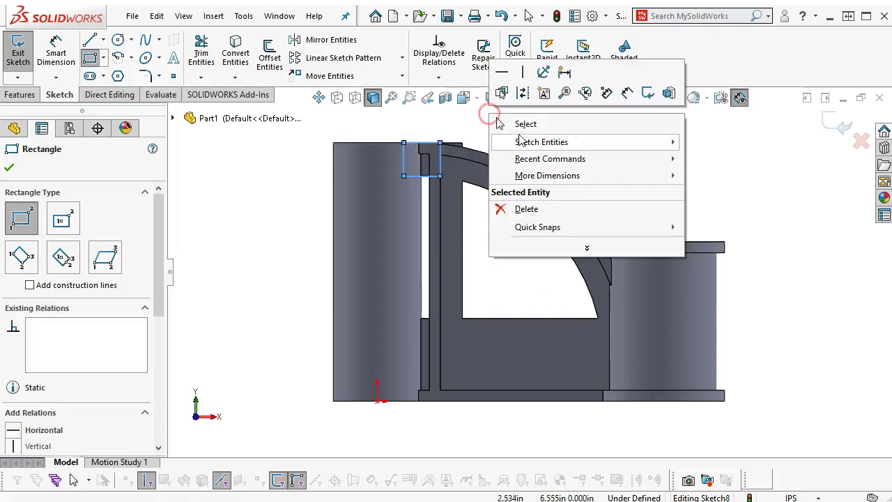
pyautogui.click(519, 123)
# Move the rectangle's lower outer corner to the vertical rib edge and make it coincident with the short lower edge of the upper web stub.
pyautogui.scroll(-5, 485, 210)
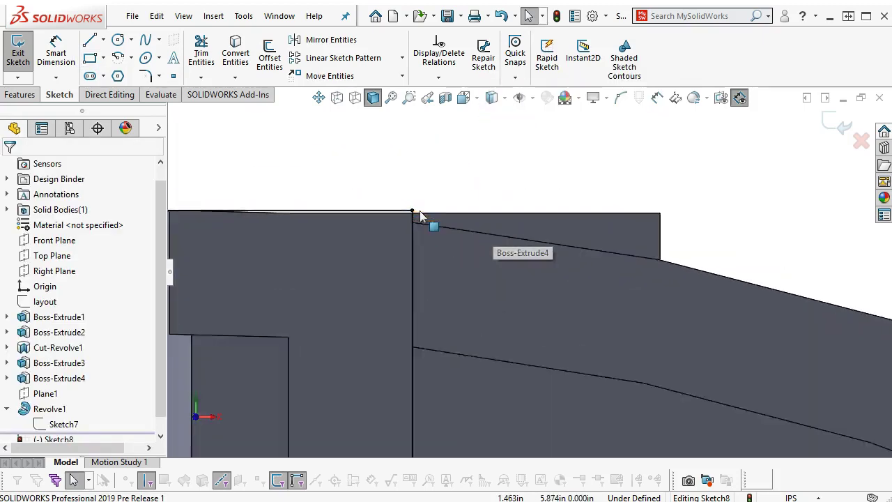
pyautogui.scroll(4, 429, 225)
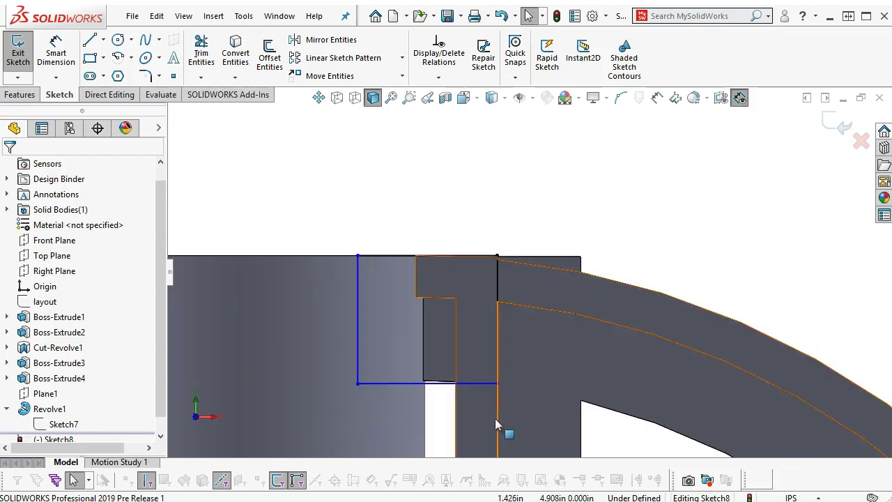
pyautogui.scroll(-3, 499, 390)
pyautogui.click(502, 357)
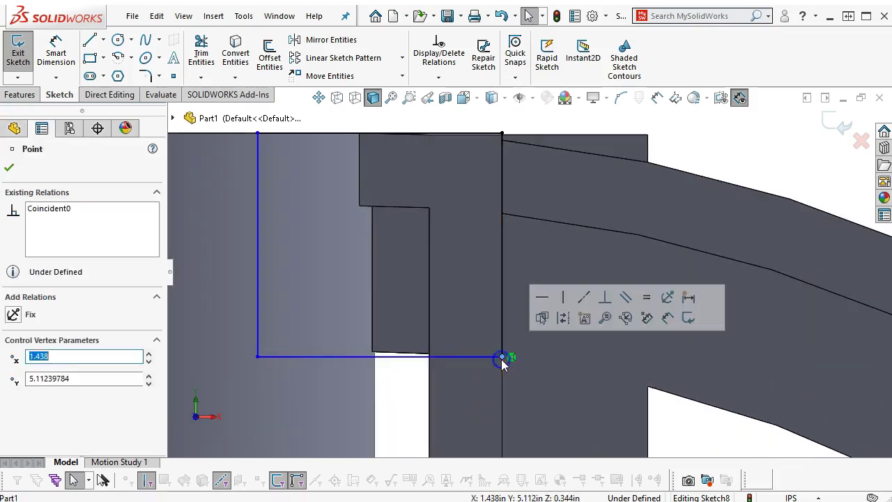
pyautogui.moveTo(502, 357); pyautogui.dragTo(427, 365)
pyautogui.keyDown('ctrl'); pyautogui.click(425, 354); pyautogui.keyUp('ctrl')
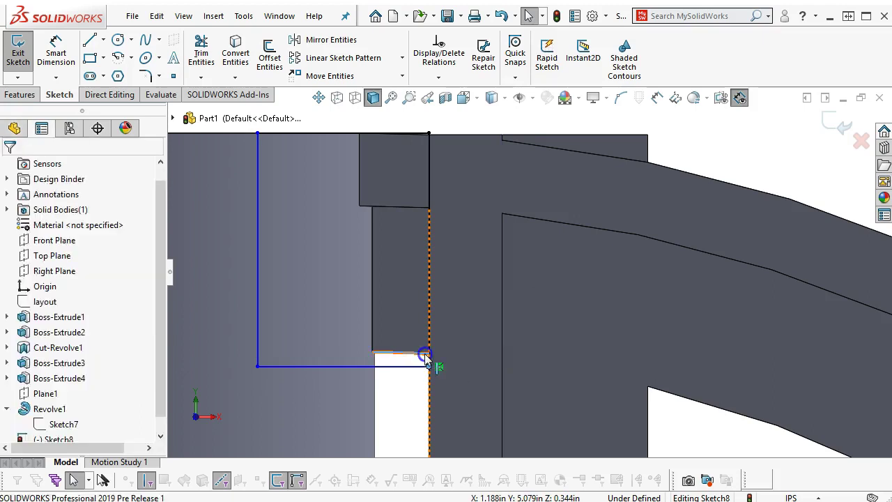
pyautogui.click(504, 292)
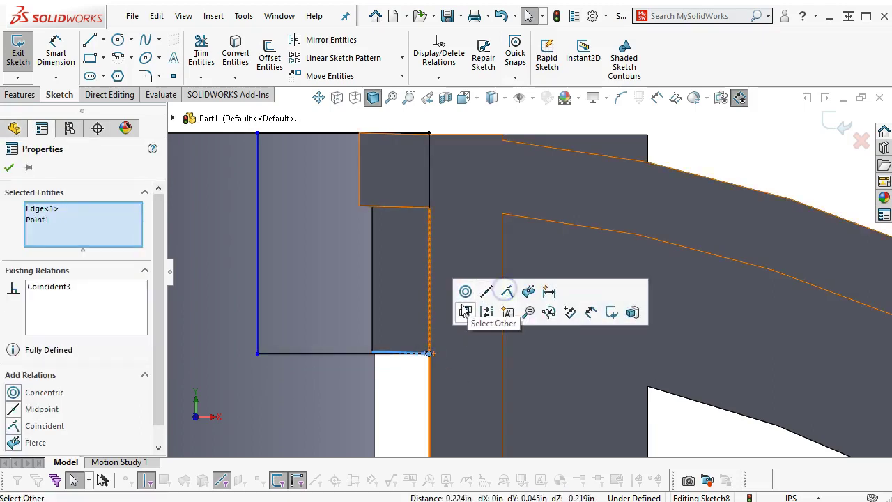
# Extend the rectangle's inner side into the tall cylinder, snapping its upper corner to the midpoint of the cylinder's top edge.
pyautogui.scroll(5, 488, 258)
pyautogui.rightClick(487, 152)
pyautogui.click(626, 129)
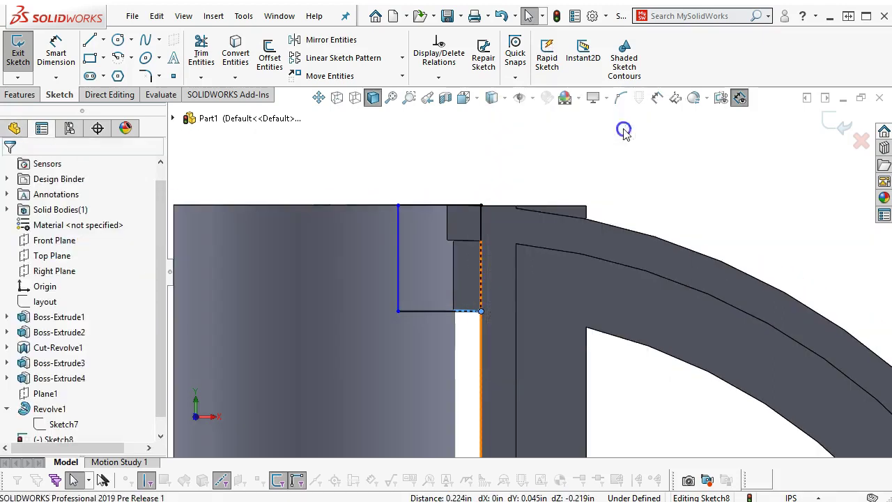
pyautogui.rightClick(443, 151)
pyautogui.click(453, 193)
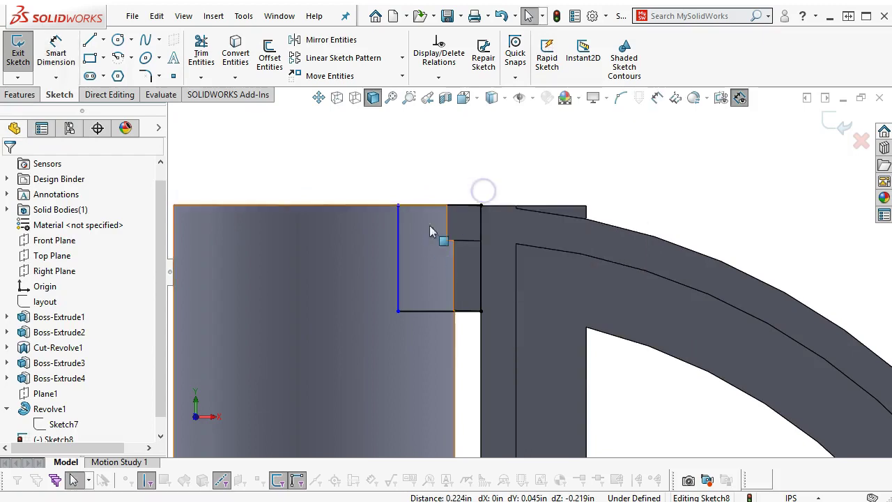
pyautogui.scroll(3, 456, 245)
pyautogui.moveTo(453, 234); pyautogui.dragTo(402, 233)
pyautogui.moveTo(505, 221); pyautogui.dragTo(576, 223, button='middle')
pyautogui.scroll(3, 575, 238)
pyautogui.scroll(-4, 576, 224)
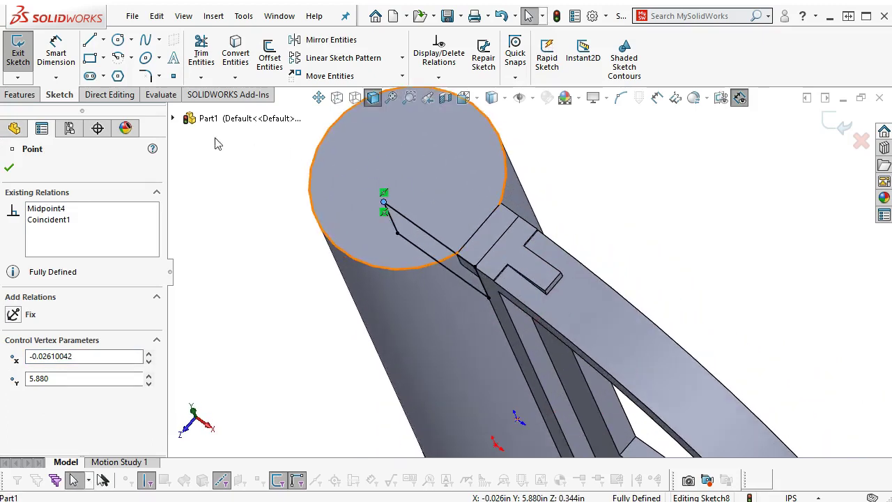
# Extrude the rectangle as a merged boss Up To Vertex, ending at the rear corner where the arm meets the tall cylinder.
pyautogui.click(23, 96)
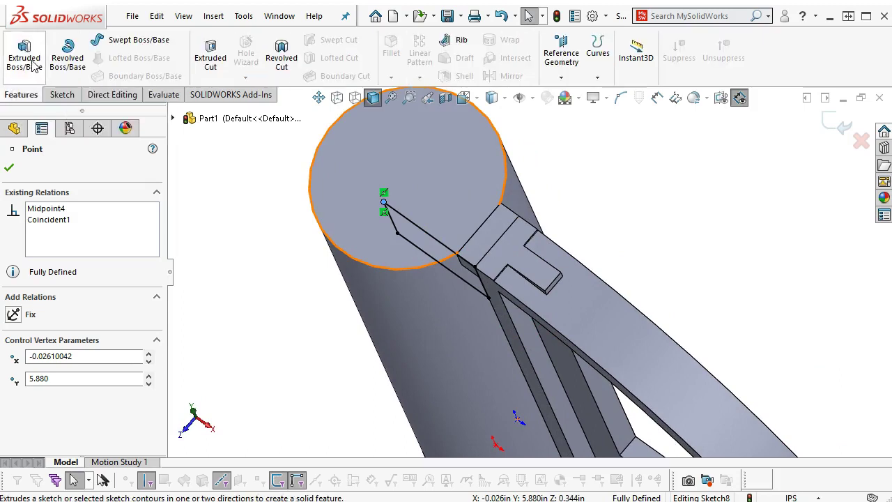
pyautogui.click(30, 61)
pyautogui.click(70, 251)
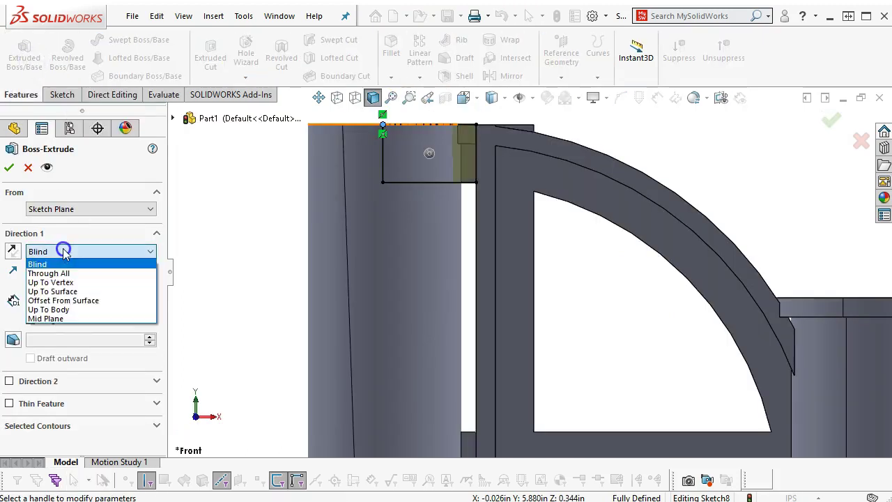
pyautogui.click(57, 282)
pyautogui.scroll(3, 459, 188)
pyautogui.moveTo(459, 189); pyautogui.dragTo(471, 195, button='middle')
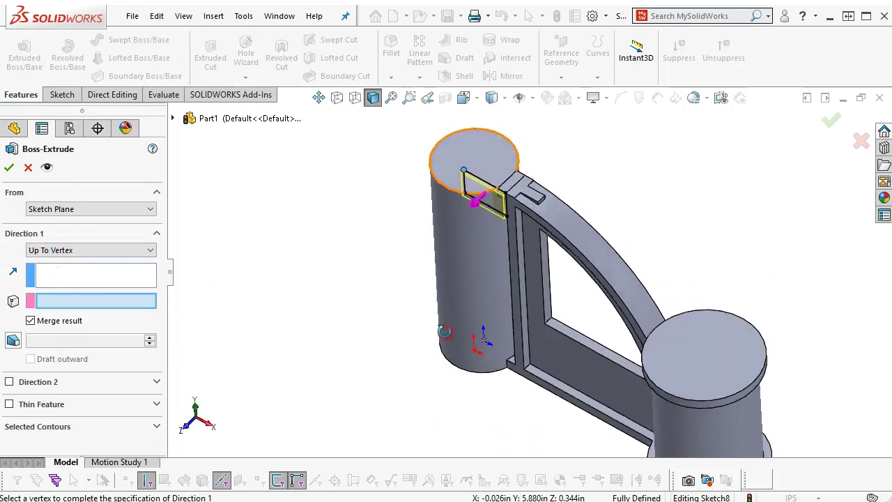
pyautogui.scroll(-6, 474, 199)
pyautogui.scroll(-1, 474, 199)
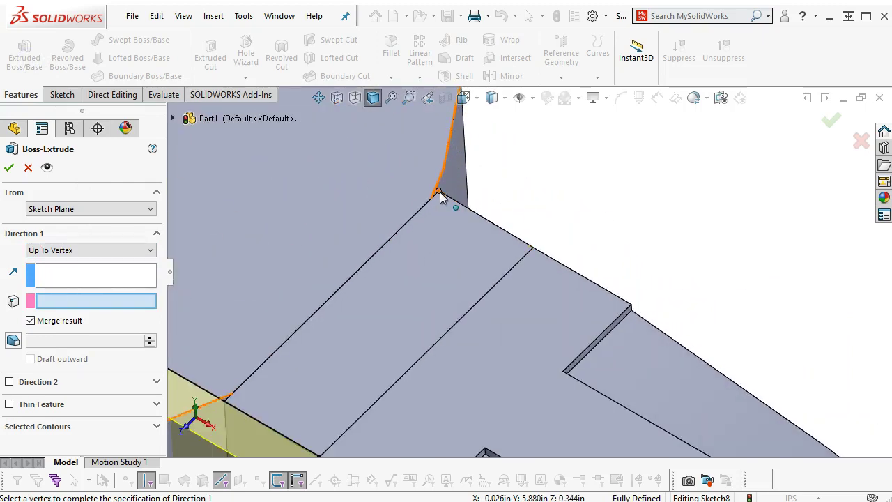
pyautogui.click(438, 193)
pyautogui.press('Return')
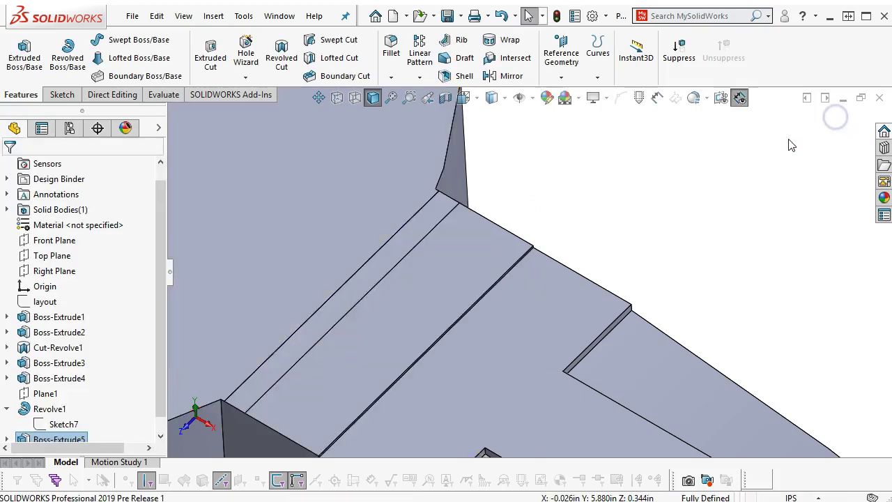
# Inspect the new boss, and in the front view examine the arm's lower end beneath the short cylinder's upper flange.
pyautogui.scroll(4, 788, 144)
pyautogui.moveTo(720, 189); pyautogui.dragTo(541, 153, button='middle')
pyautogui.hotkey('ctrl', '1')
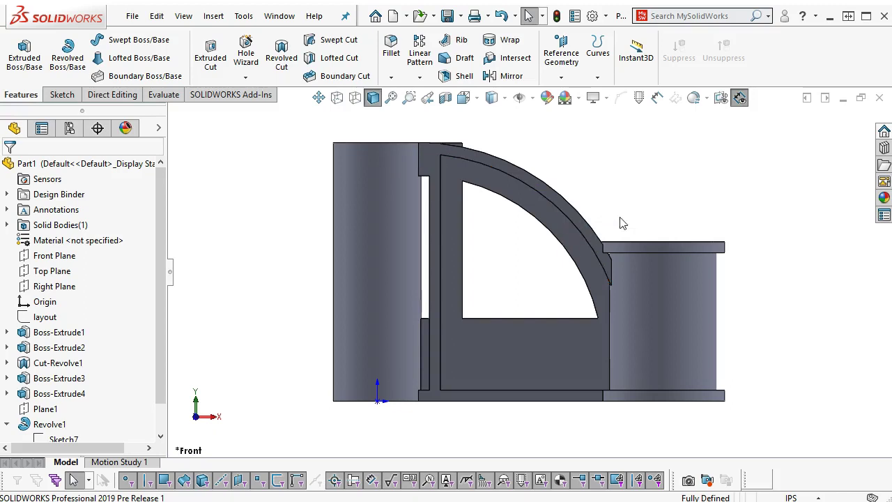
pyautogui.scroll(-5, 560, 265)
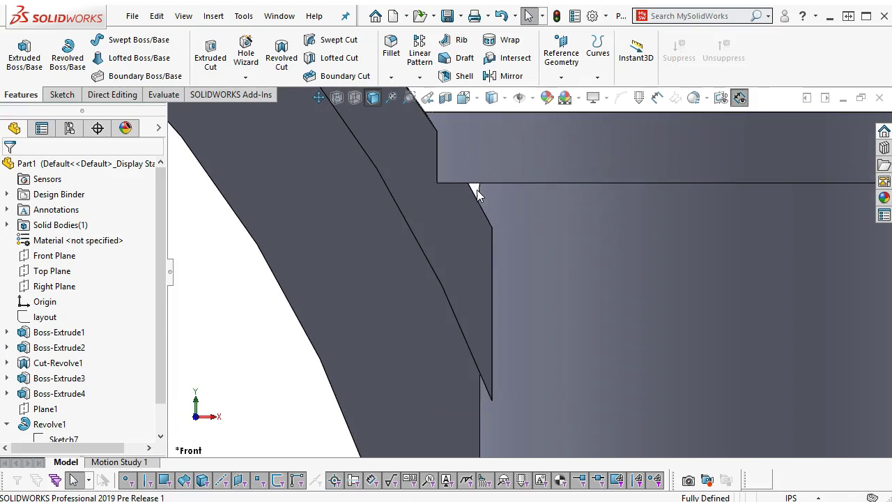
pyautogui.scroll(4, 478, 189)
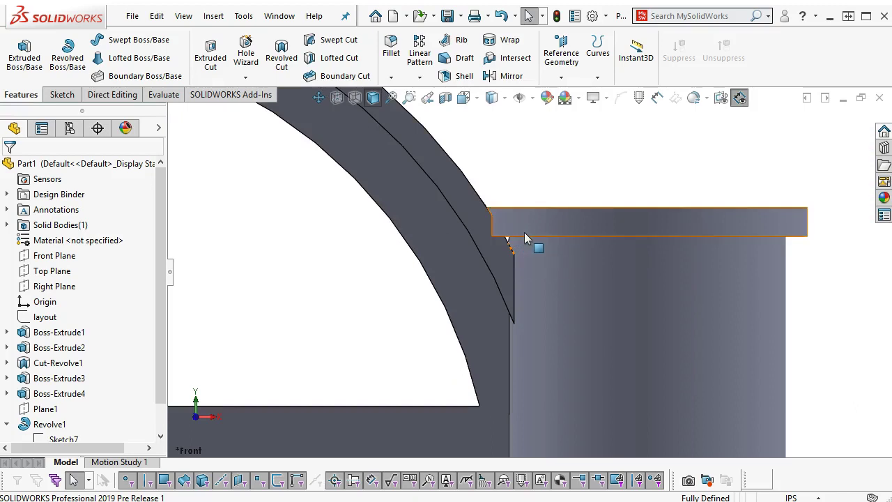
pyautogui.scroll(3, 536, 254)
pyautogui.scroll(2, 538, 188)
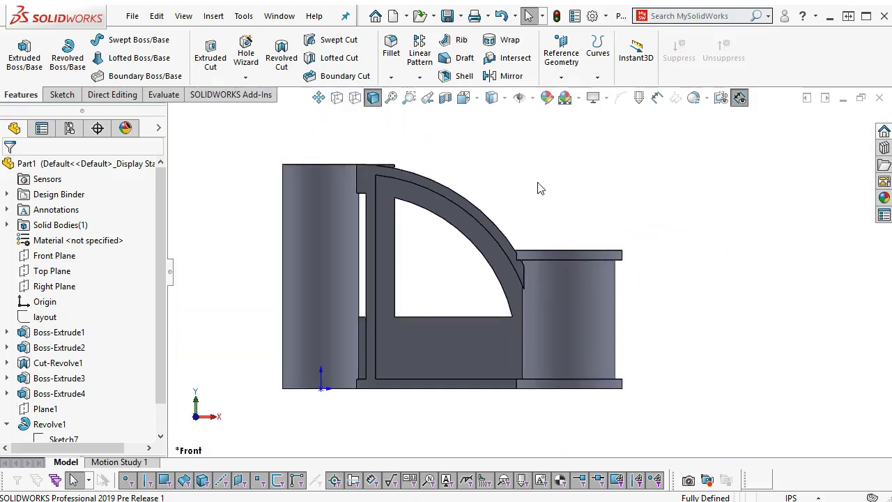
# Examine the arm's curved upper surface and the raised piece of Boss-Extrude4 near the tall cylinder from an angled view.
pyautogui.moveTo(538, 188); pyautogui.dragTo(536, 245, button='middle')
pyautogui.moveTo(497, 213); pyautogui.dragTo(476, 247, button='middle')
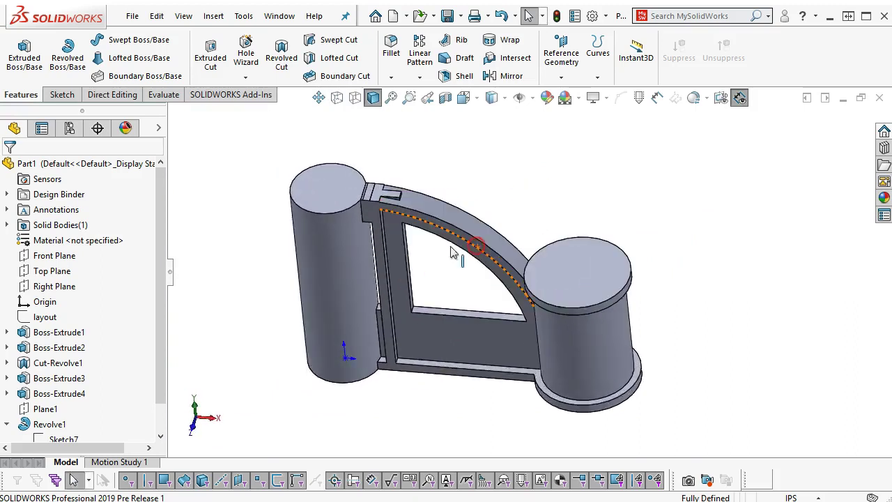
pyautogui.scroll(-2, 388, 254)
pyautogui.scroll(-1, 388, 255)
pyautogui.click(543, 159)
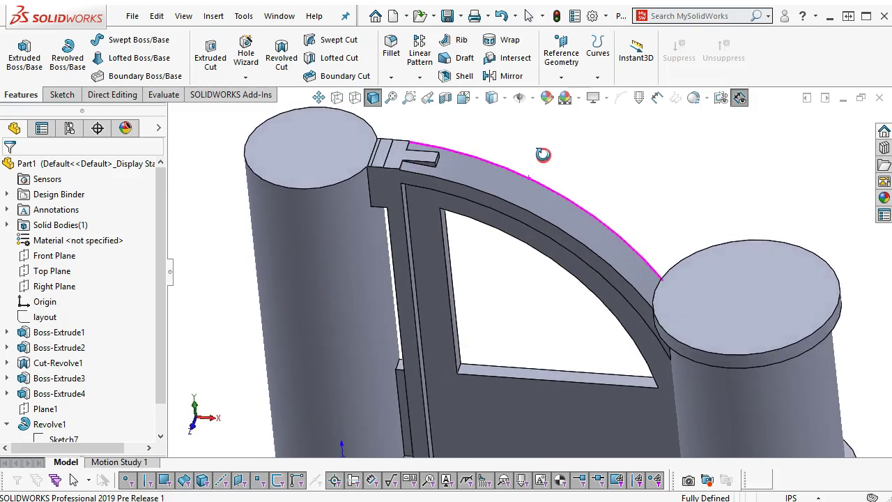
pyautogui.scroll(-1, 544, 163)
pyautogui.scroll(-2, 422, 206)
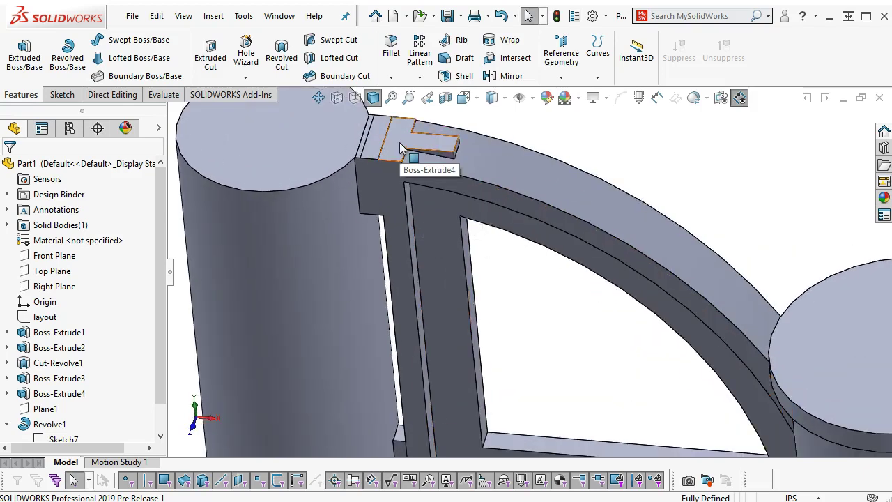
pyautogui.scroll(2, 519, 165)
pyautogui.moveTo(519, 166); pyautogui.dragTo(518, 180, button='middle')
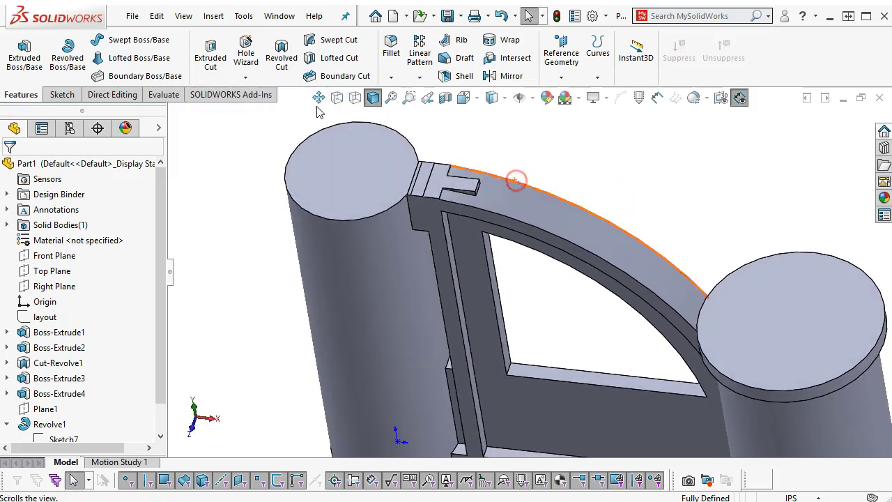
pyautogui.click(215, 17)
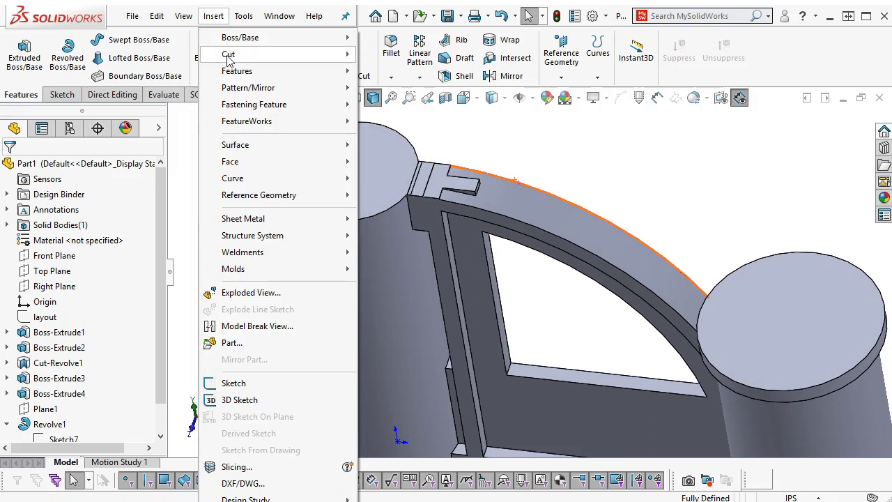
pyautogui.moveTo(228, 56)
pyautogui.click(404, 155)
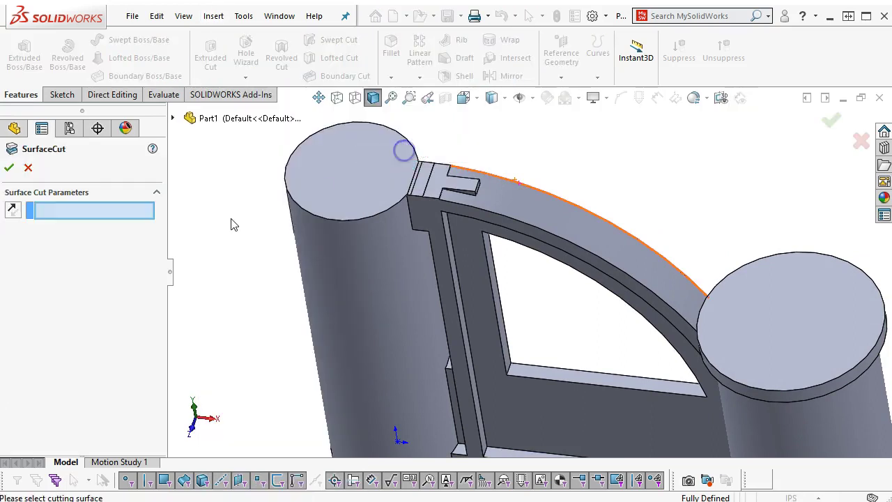
pyautogui.click(99, 209)
pyautogui.click(490, 186)
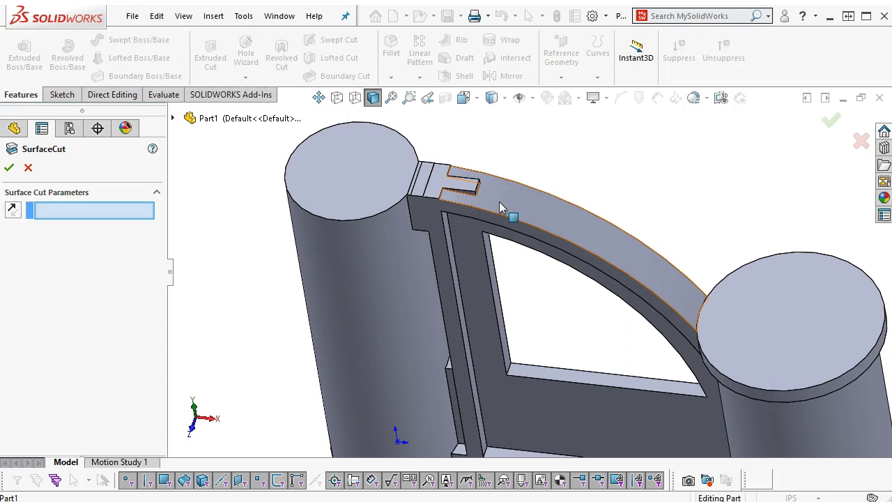
pyautogui.click(28, 168)
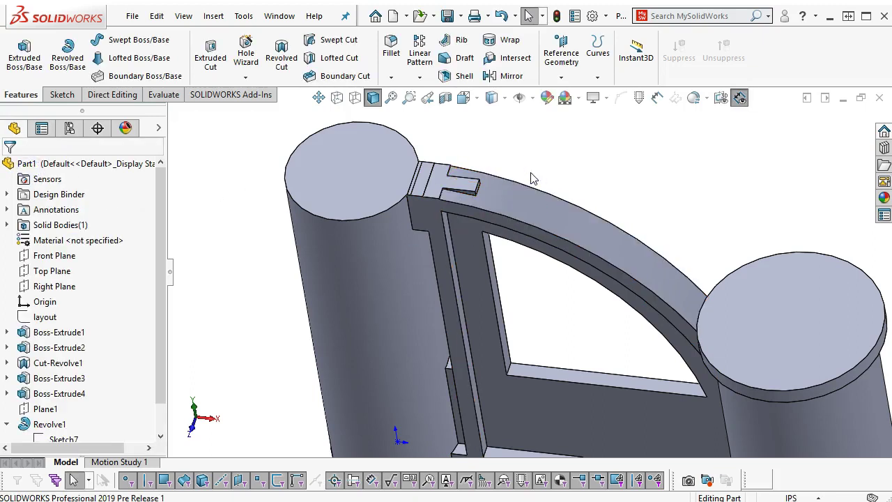
# Examine the small steps on the arm's top surface beside the tall cylinder in the front view and from an angle.
pyautogui.hotkey('ctrl', '1')
pyautogui.scroll(-5, 474, 158)
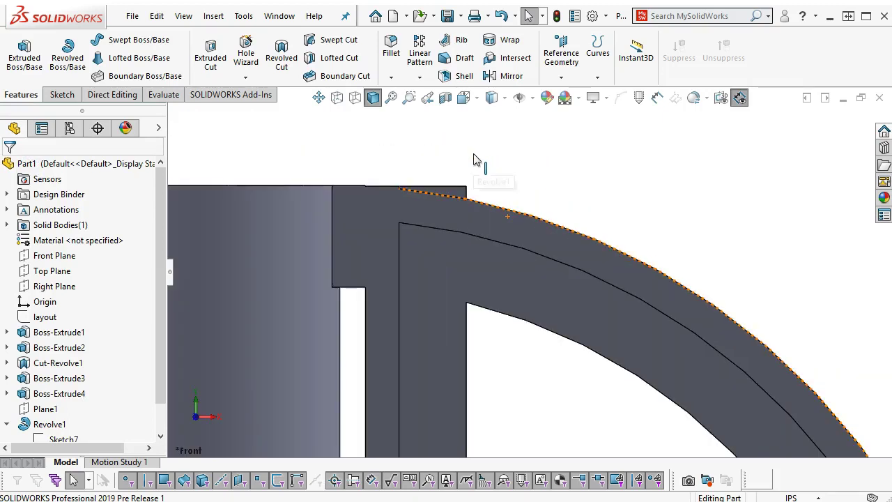
pyautogui.scroll(-2, 473, 159)
pyautogui.scroll(-3, 367, 223)
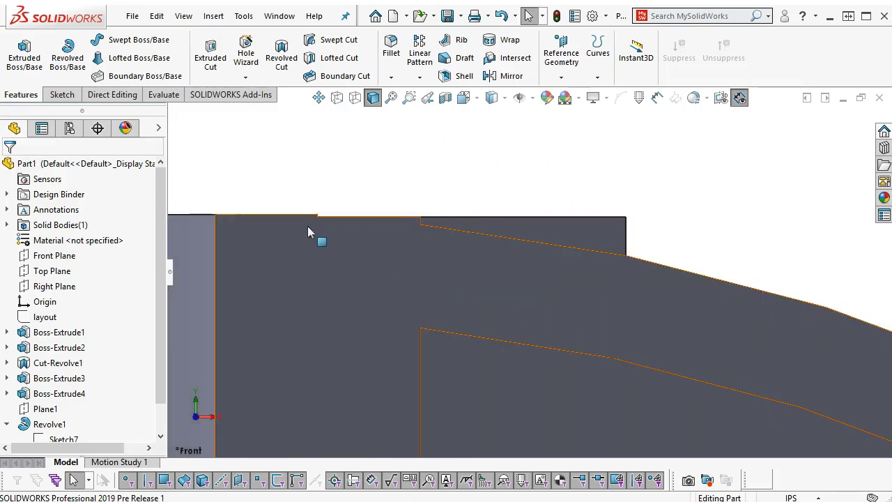
pyautogui.scroll(-3, 311, 258)
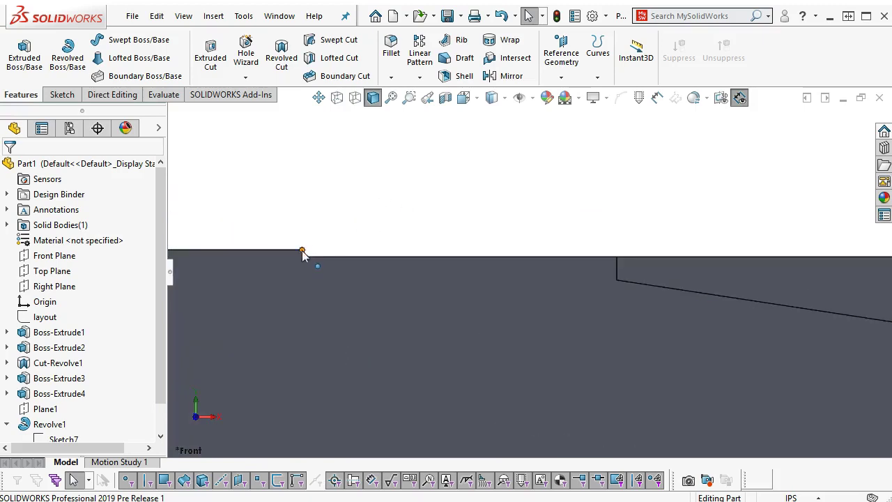
pyautogui.scroll(3, 567, 309)
pyautogui.moveTo(545, 222); pyautogui.dragTo(536, 252, button='middle')
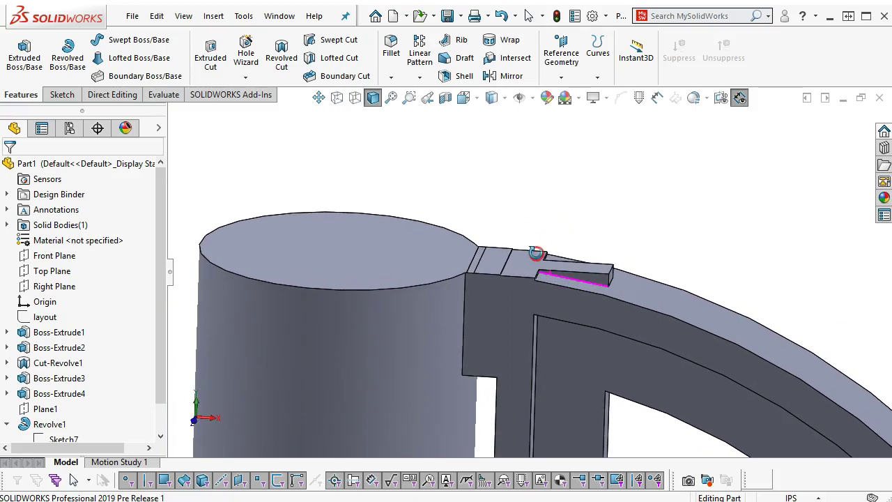
# Start a sketch on the front face of the curved arm (Boss-Extrude3) and focus on its upper end.
pyautogui.click(555, 295)
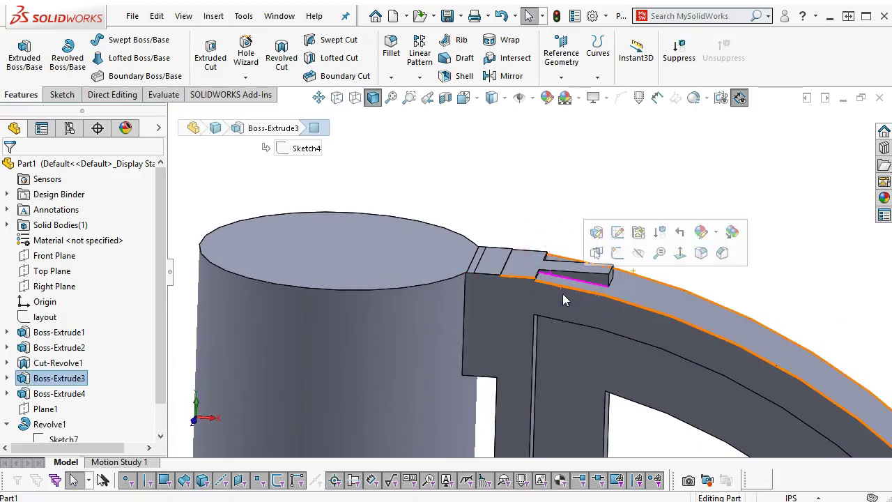
pyautogui.click(616, 253)
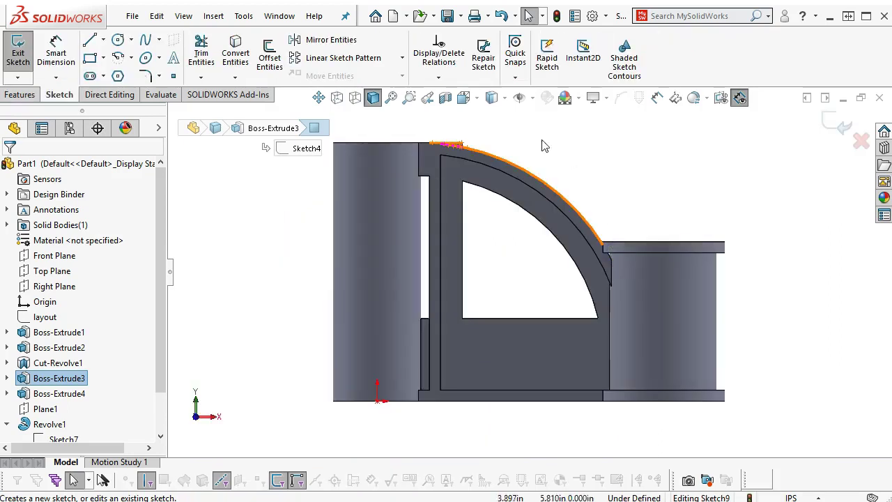
pyautogui.scroll(-5, 448, 170)
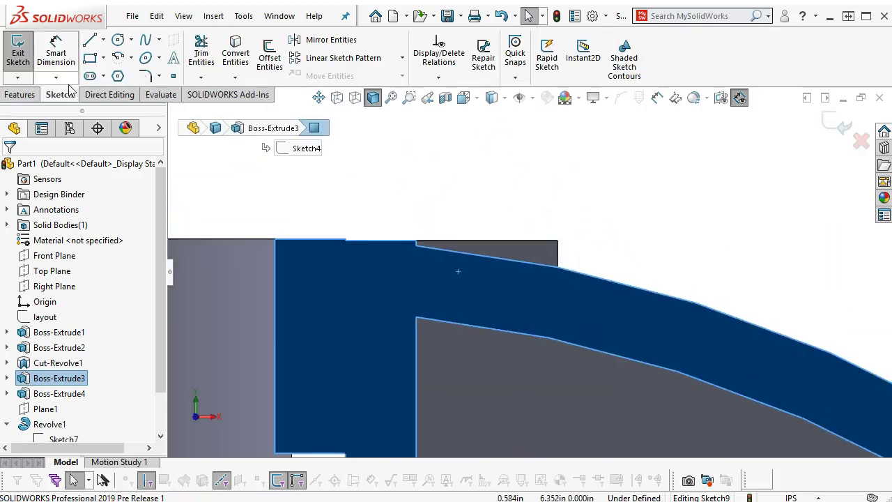
# Try to draw a tangent arc from the corner where the arm's curved upper edge begins.
pyautogui.click(131, 58)
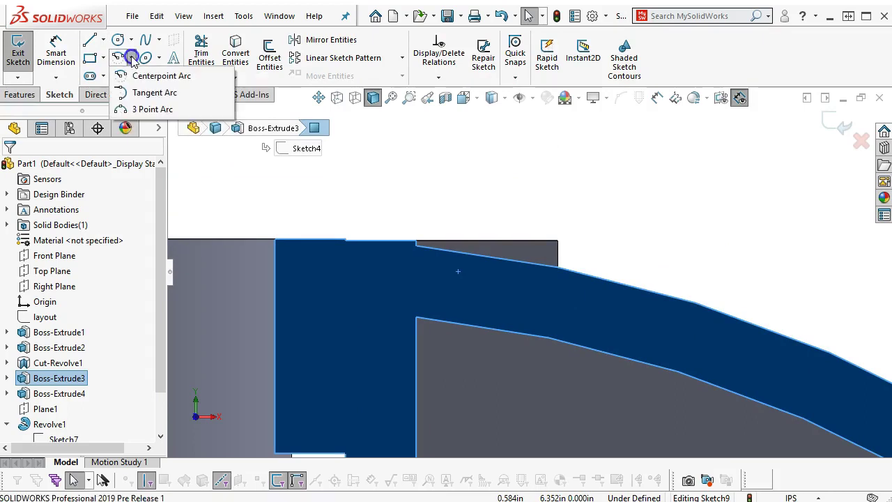
pyautogui.click(148, 93)
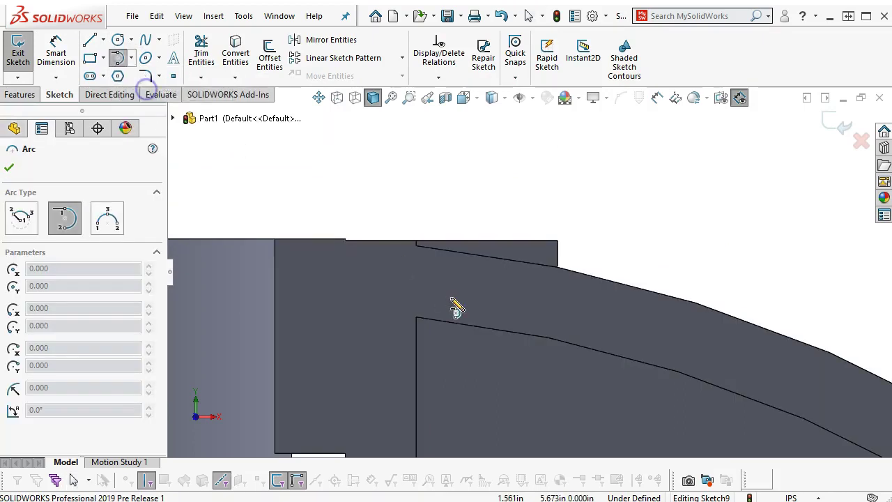
pyautogui.click(416, 248)
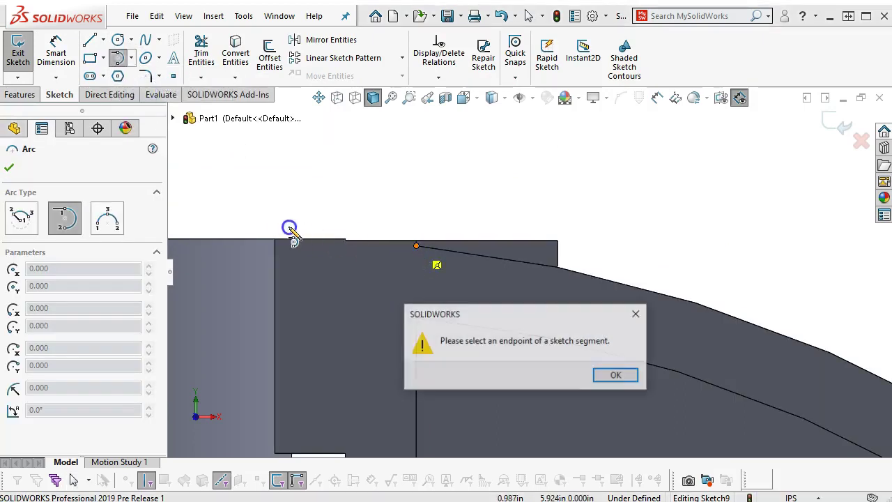
pyautogui.click(616, 374)
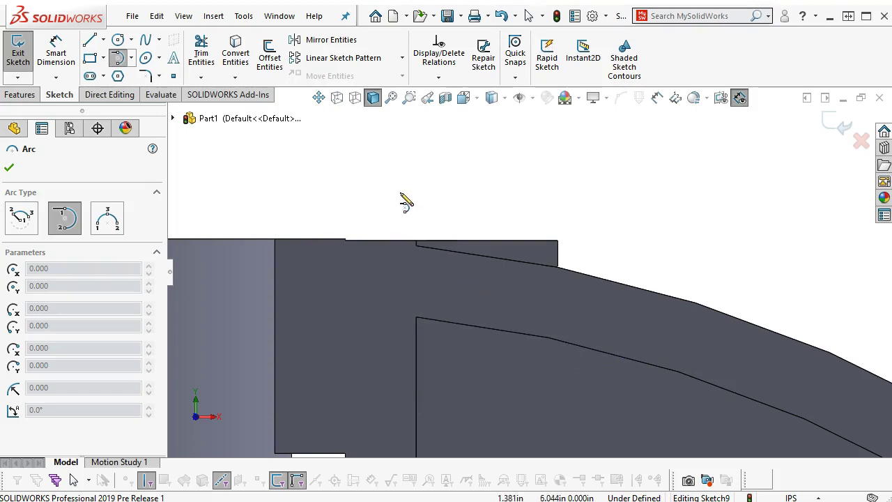
pyautogui.press('Escape')
pyautogui.click(130, 58)
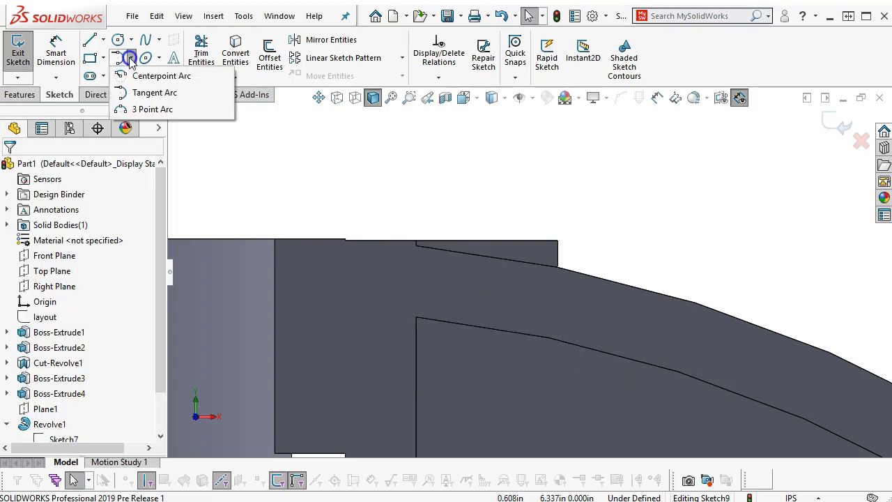
pyautogui.click(150, 109)
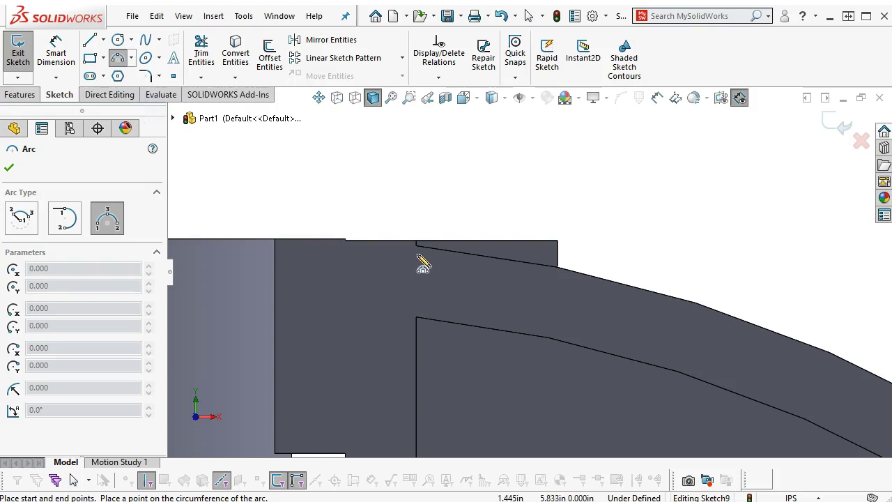
pyautogui.click(416, 247)
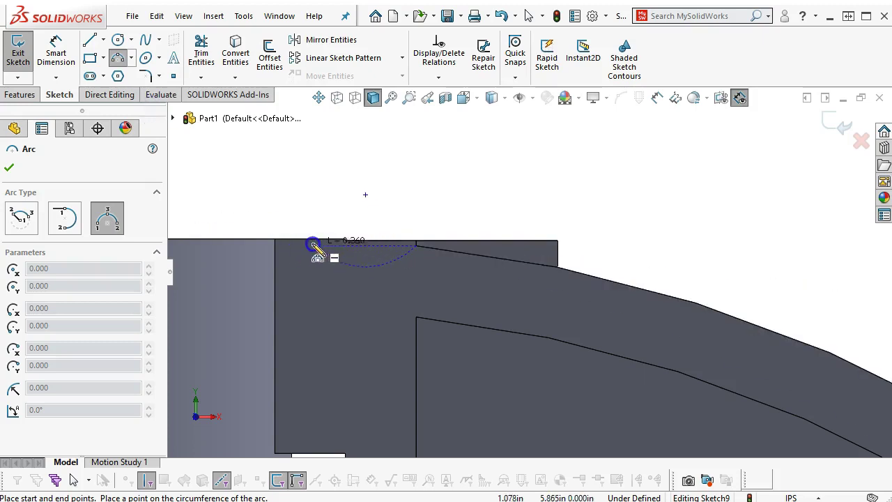
pyautogui.click(289, 242)
pyautogui.rightClick(427, 185)
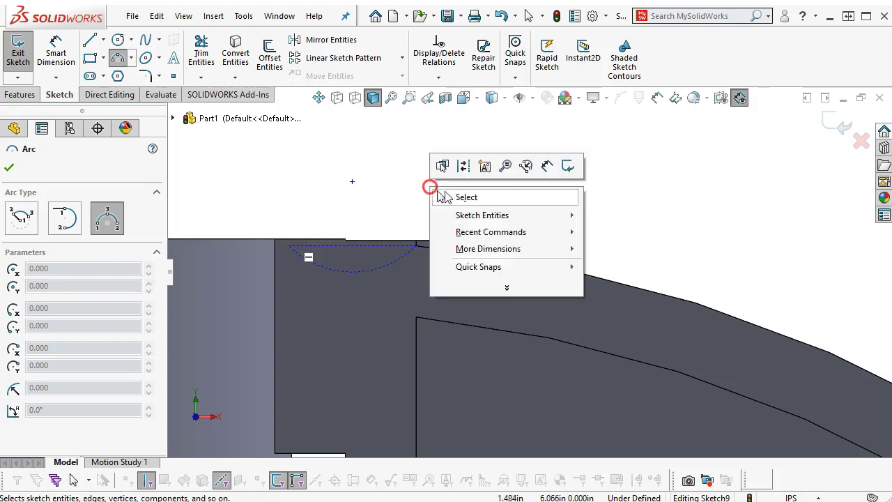
pyautogui.click(470, 197)
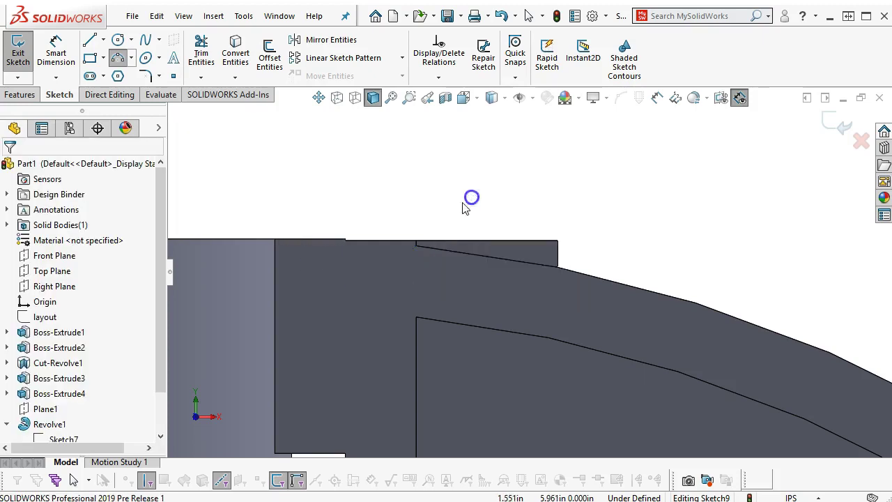
# Draw a three-point arc from the start of the arm's curved upper edge, bulging upward and ending toward the tall cylinder.
pyautogui.click(117, 59)
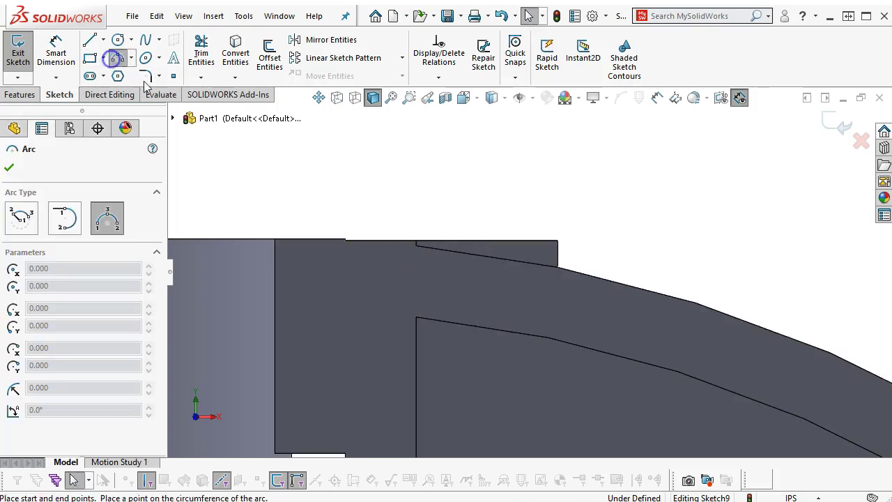
pyautogui.click(416, 246)
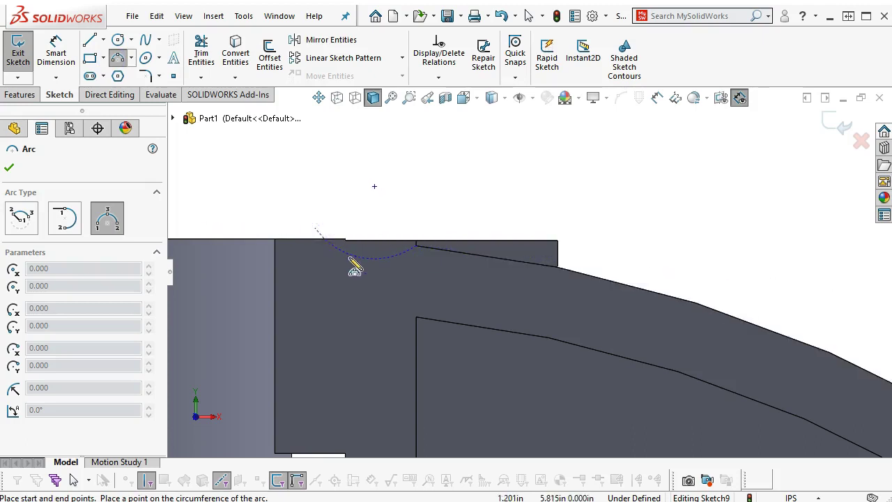
pyautogui.click(355, 225)
pyautogui.rightClick(478, 198)
pyautogui.click(512, 208)
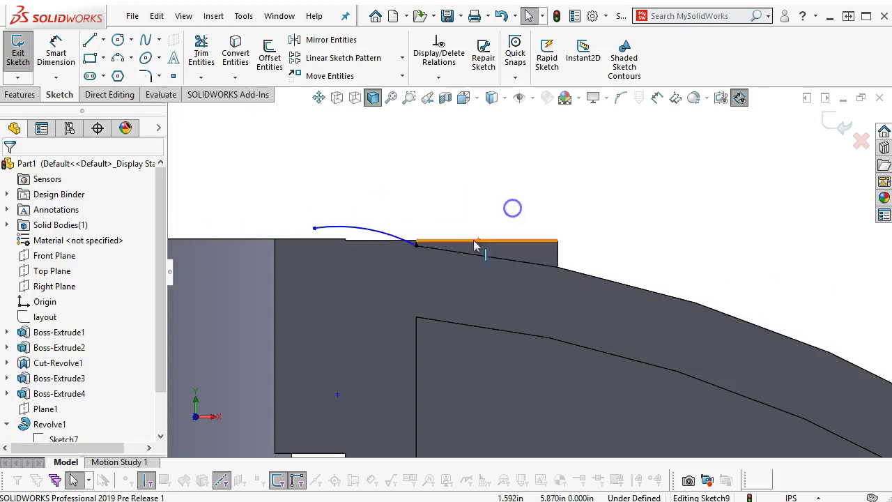
# Make the arc tangent to the arm's curved upper edge and move its free end onto the tall cylinder's upper corner.
pyautogui.click(397, 238)
pyautogui.keyDown('ctrl'); pyautogui.click(466, 255); pyautogui.keyUp('ctrl')
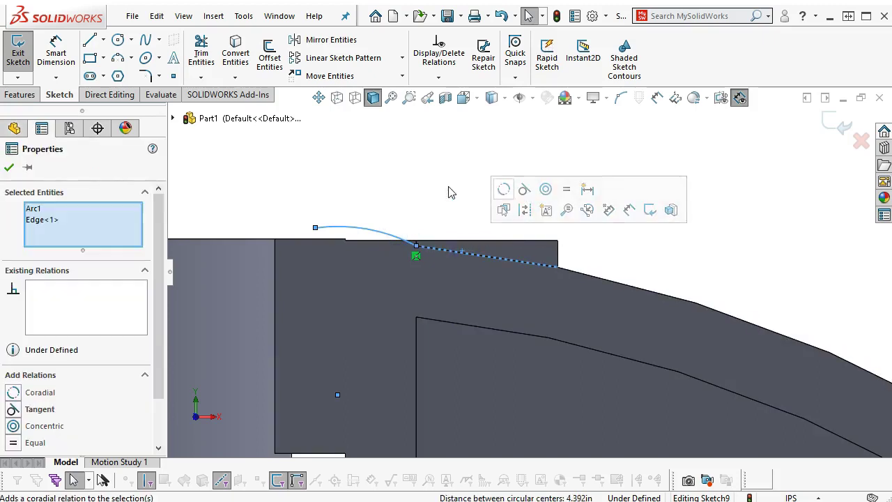
pyautogui.click(424, 203)
pyautogui.click(393, 237)
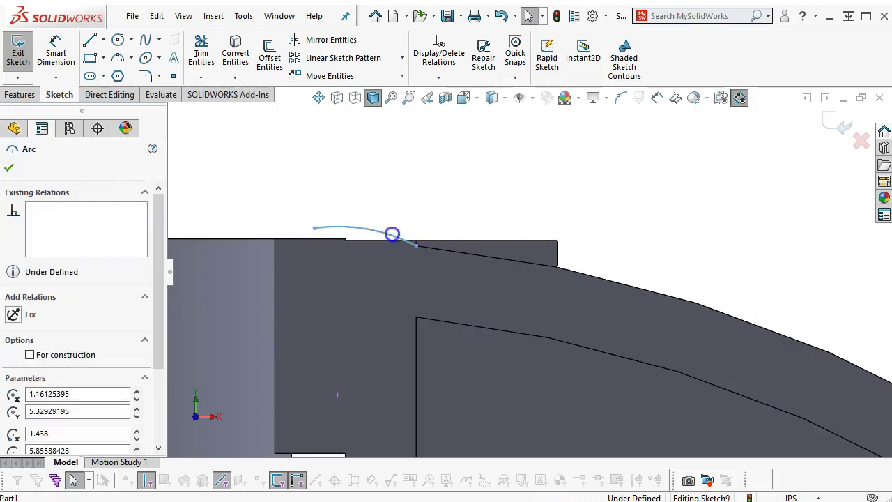
pyautogui.keyDown('ctrl'); pyautogui.click(501, 263); pyautogui.keyUp('ctrl')
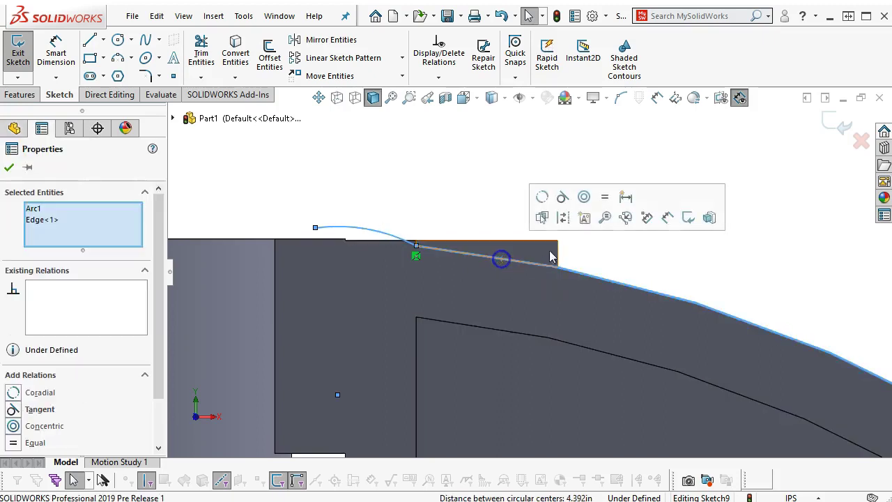
pyautogui.click(563, 197)
pyautogui.moveTo(379, 245)
pyautogui.mouseDown()
pyautogui.moveTo(330, 249)
pyautogui.moveTo(355, 256)
pyautogui.moveTo(350, 237)
pyautogui.moveTo(276, 244)
pyautogui.mouseUp()
pyautogui.click(271, 165)
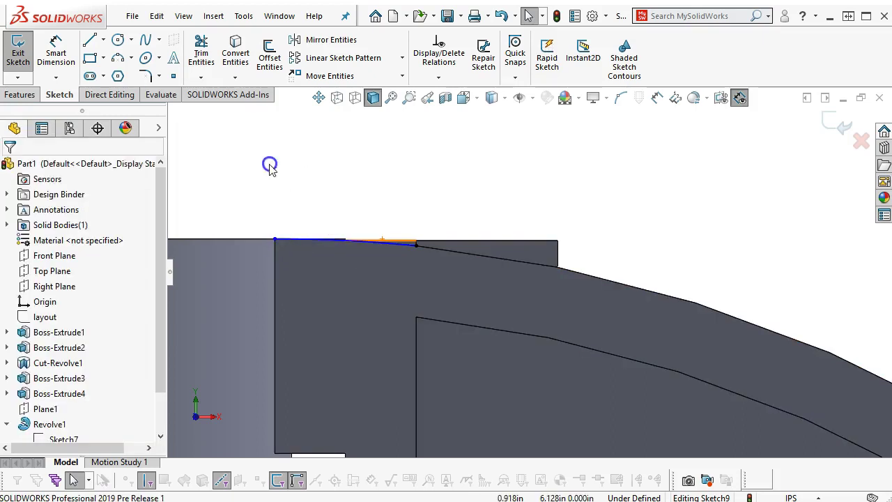
# Add an Equal relation between the sketched arc and the arm's curved upper edge.
pyautogui.press('z')
pyautogui.scroll(-2, 344, 233)
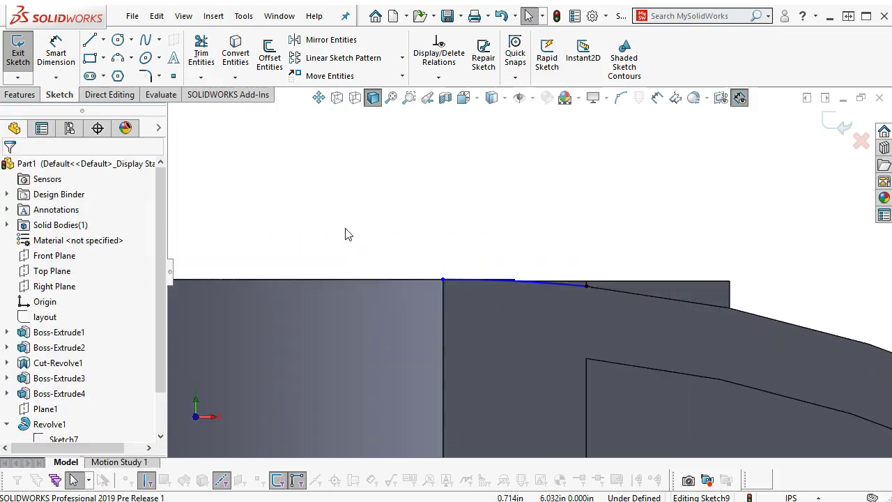
pyautogui.click(630, 298)
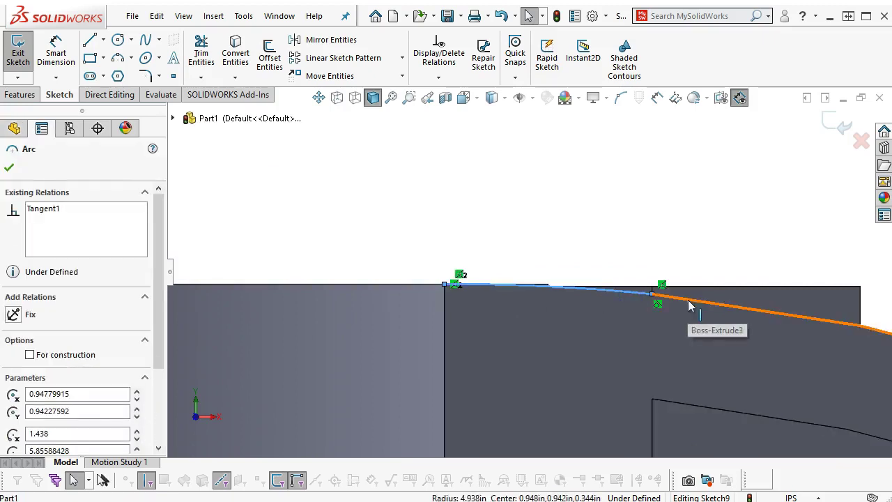
pyautogui.keyDown('ctrl'); pyautogui.click(688, 304); pyautogui.keyUp('ctrl')
pyautogui.click(792, 238)
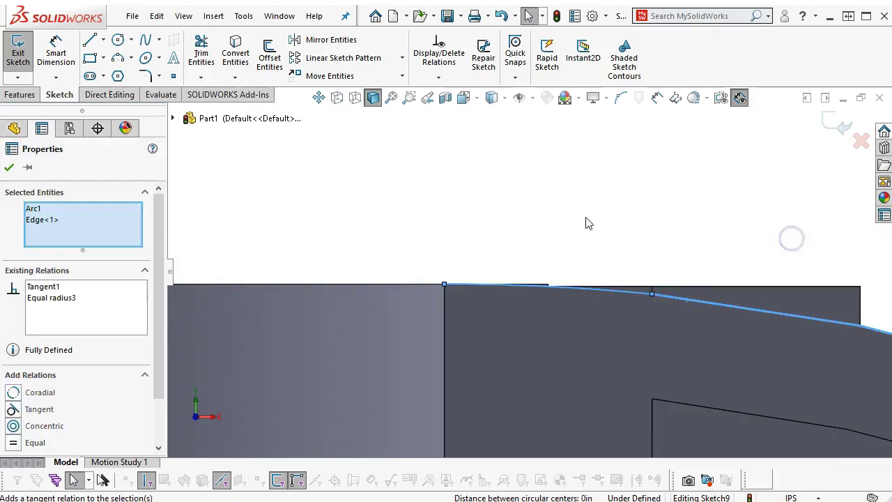
pyautogui.click(585, 220)
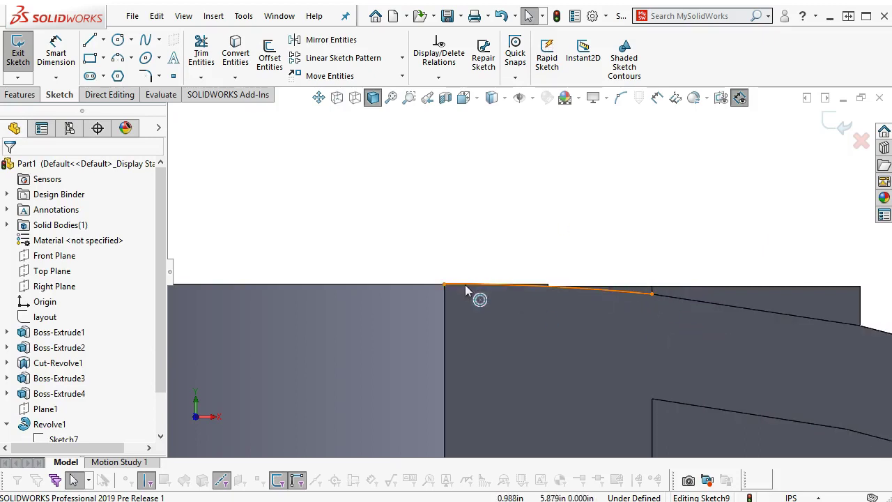
# Convert the arm's curved upper edge beneath the raised piece into a sketch entity continuing the arc.
pyautogui.scroll(3, 747, 330)
pyautogui.scroll(-3, 747, 331)
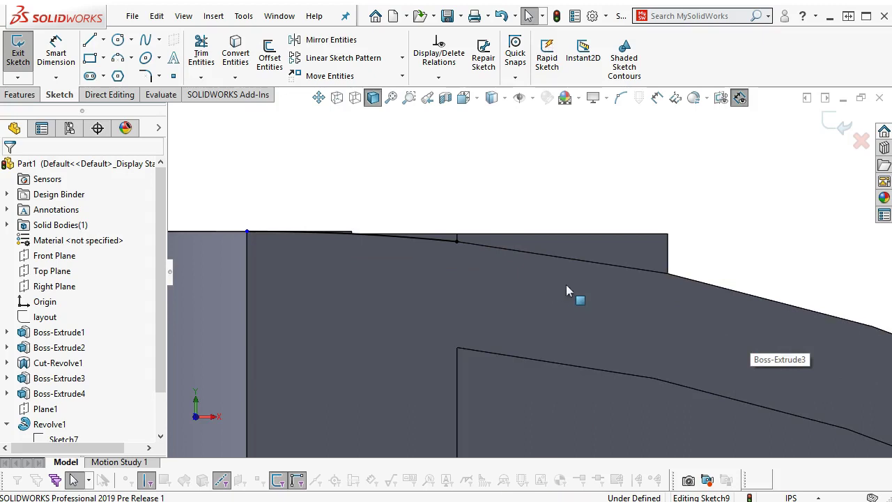
pyautogui.click(663, 275)
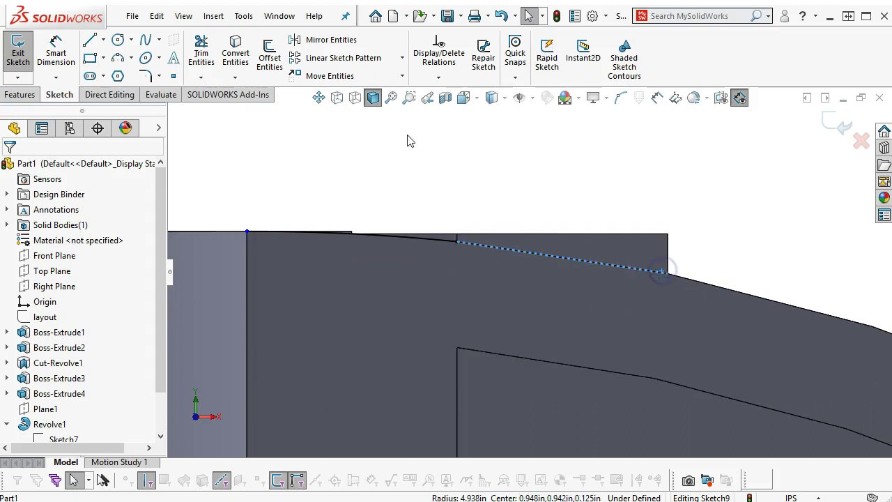
pyautogui.click(241, 52)
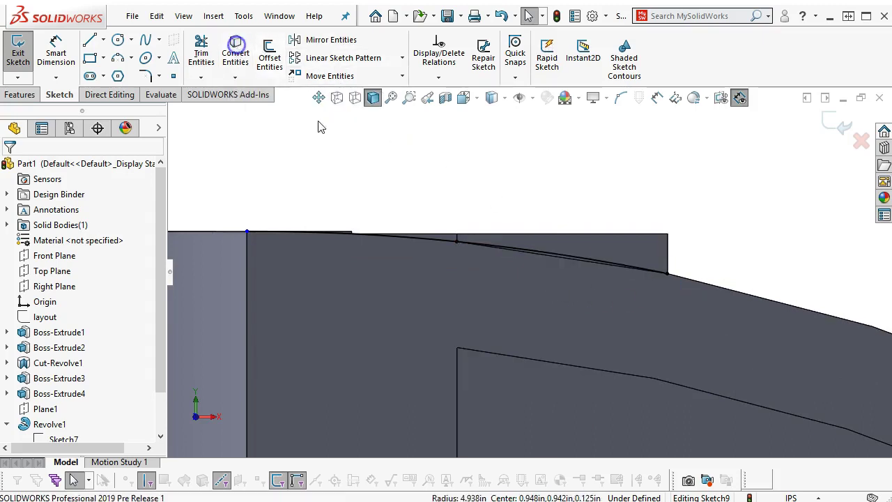
# Try to snap the arc's free end onto the corner where the arm meets the tall cylinder, and examine the joint closely.
pyautogui.scroll(-3, 323, 237)
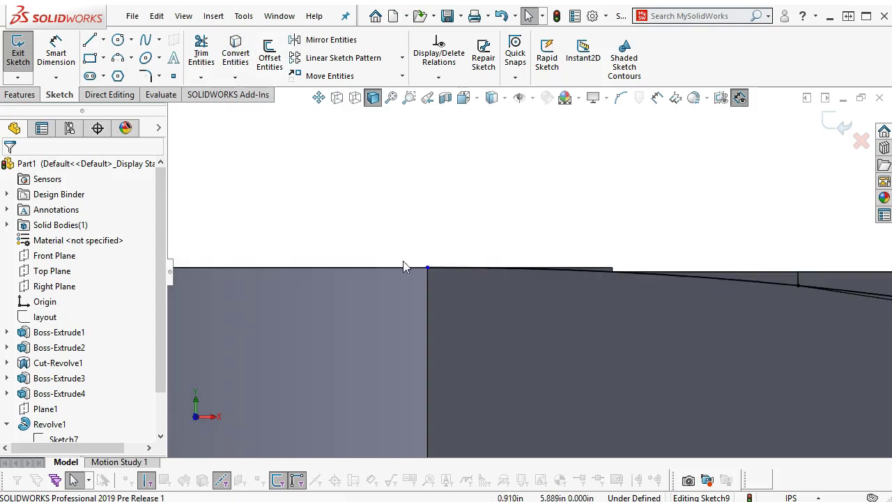
pyautogui.click(427, 269)
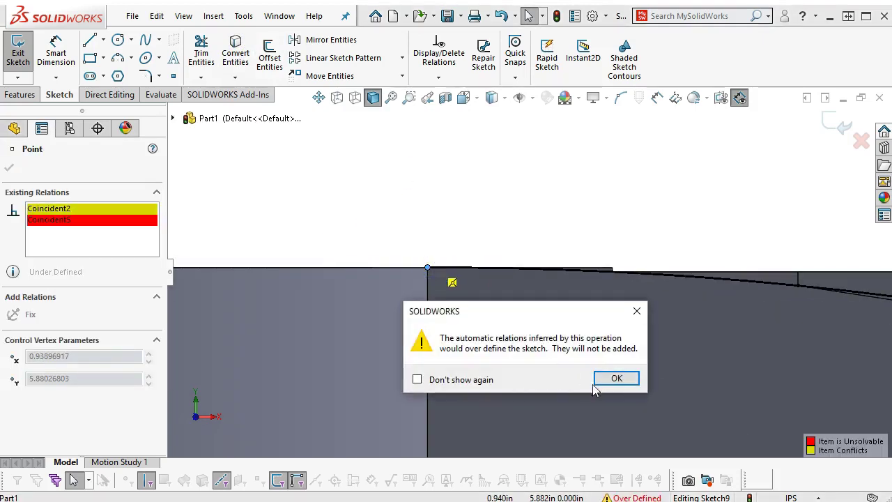
pyautogui.click(602, 374)
pyautogui.click(459, 225)
pyautogui.scroll(-4, 453, 269)
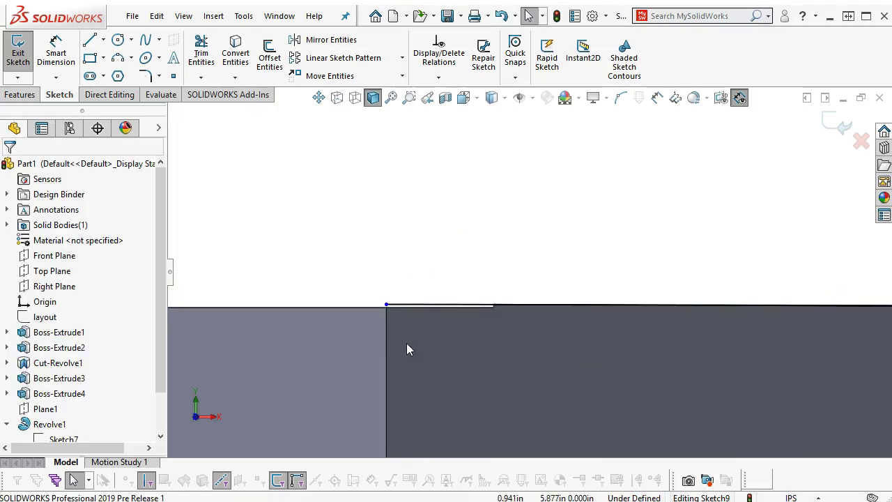
pyautogui.scroll(-3, 413, 333)
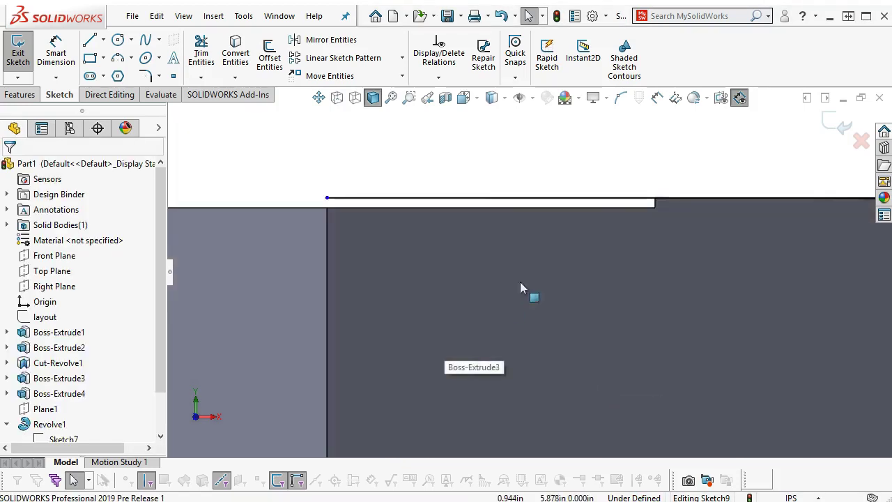
pyautogui.scroll(6, 471, 241)
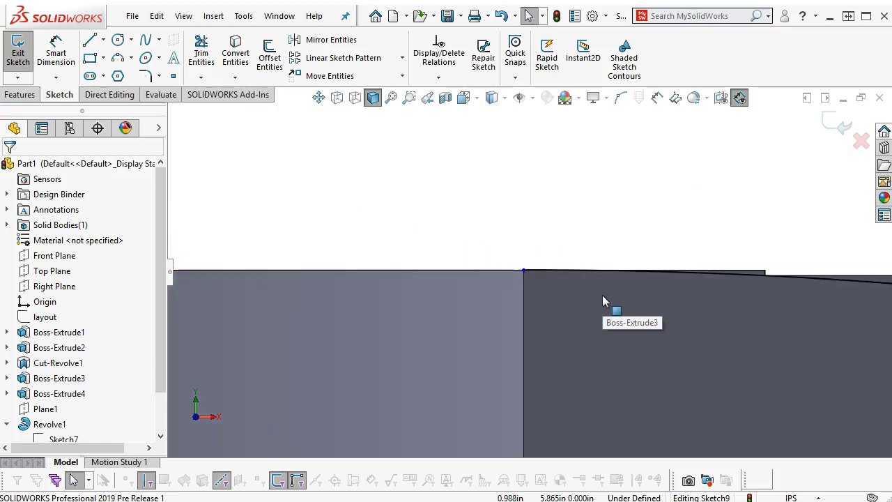
# Pull the arc's free end away from the tall cylinder's corner along the arm's top edge and examine the joint.
pyautogui.scroll(-2, 602, 295)
pyautogui.scroll(-4, 470, 254)
pyautogui.moveTo(448, 241); pyautogui.dragTo(817, 291)
pyautogui.moveTo(870, 300); pyautogui.dragTo(868, 300)
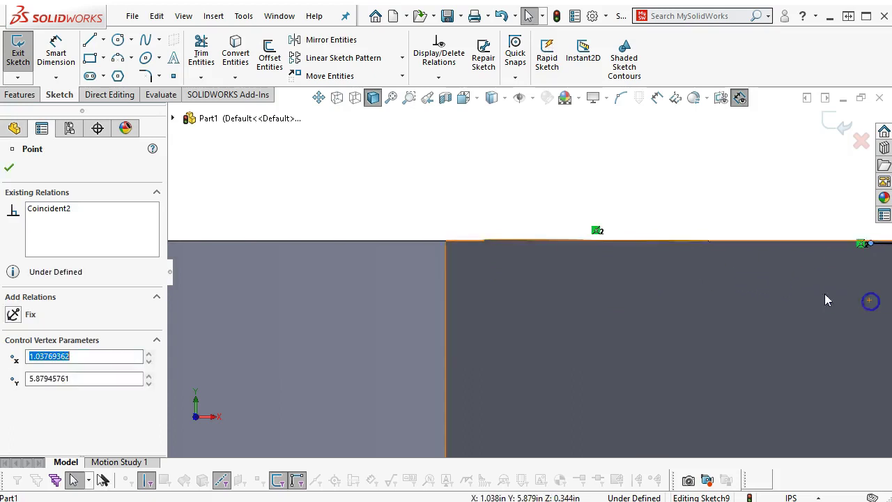
pyautogui.scroll(5, 794, 293)
pyautogui.press('Left')
pyautogui.press('Left')
pyautogui.press('Left')
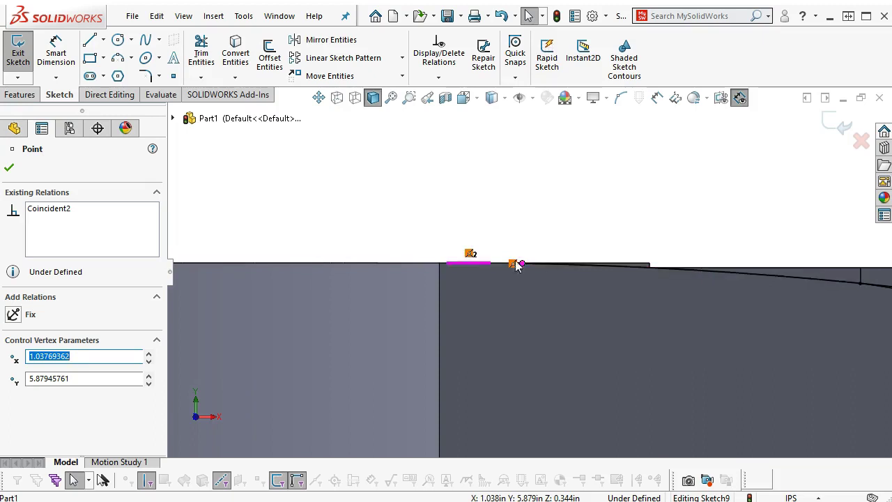
pyautogui.press('Left')
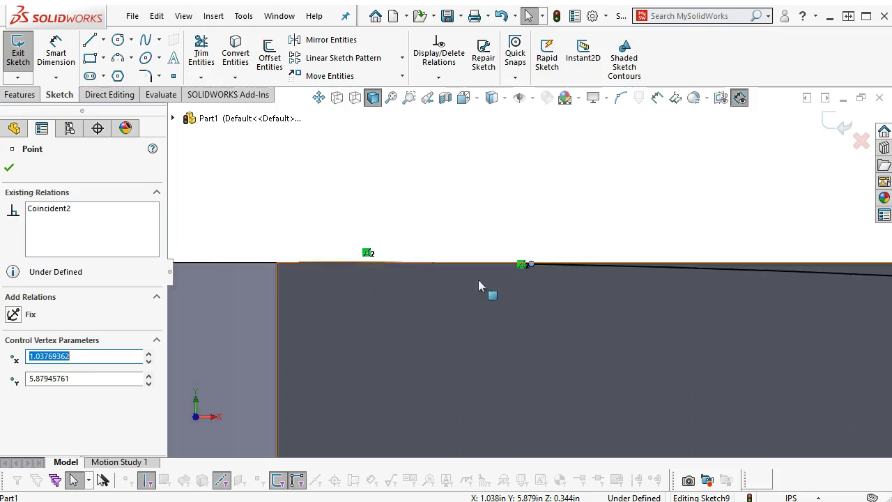
# Snap the arc's free end onto the corner of the small step in the arm's top edge, at about X 1.188 in, Y 5.874 in.
pyautogui.press('Escape')
pyautogui.press('Right')
pyautogui.moveTo(553, 260)
pyautogui.mouseDown(button='middle')
pyautogui.moveTo(565, 259)
pyautogui.moveTo(566, 296)
pyautogui.mouseUp(button='middle')
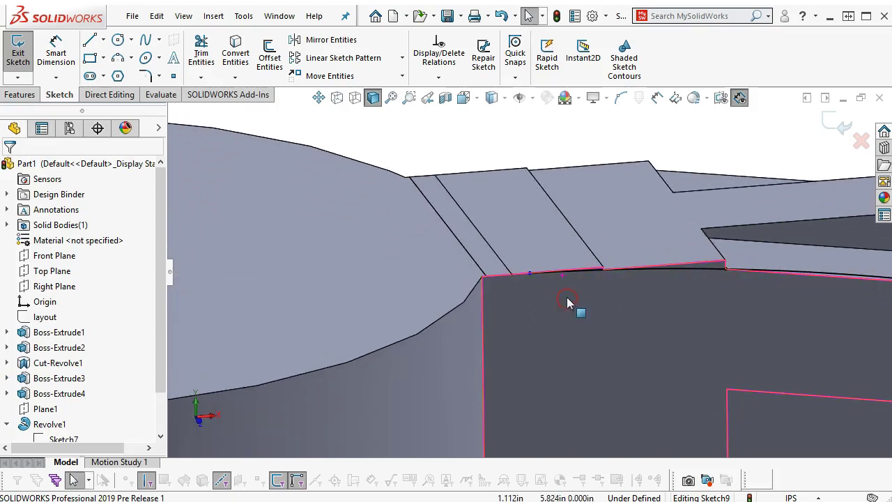
pyautogui.hotkey('ctrl', '1')
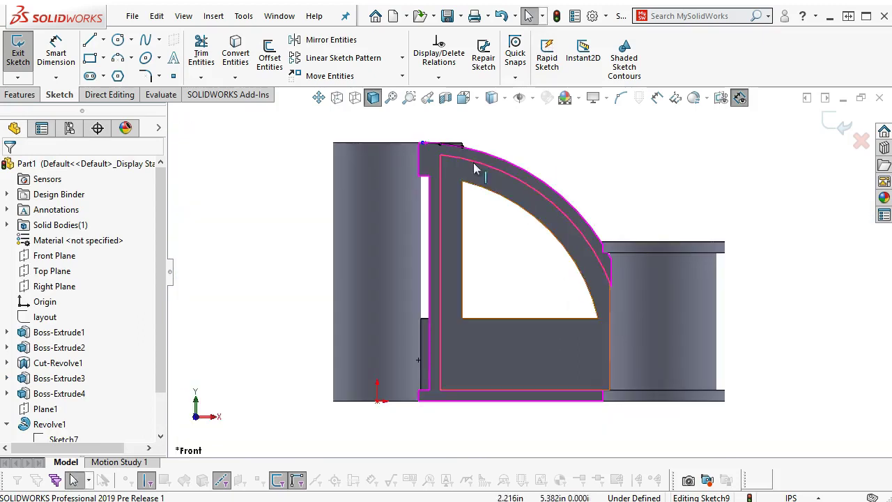
pyautogui.scroll(-5, 448, 142)
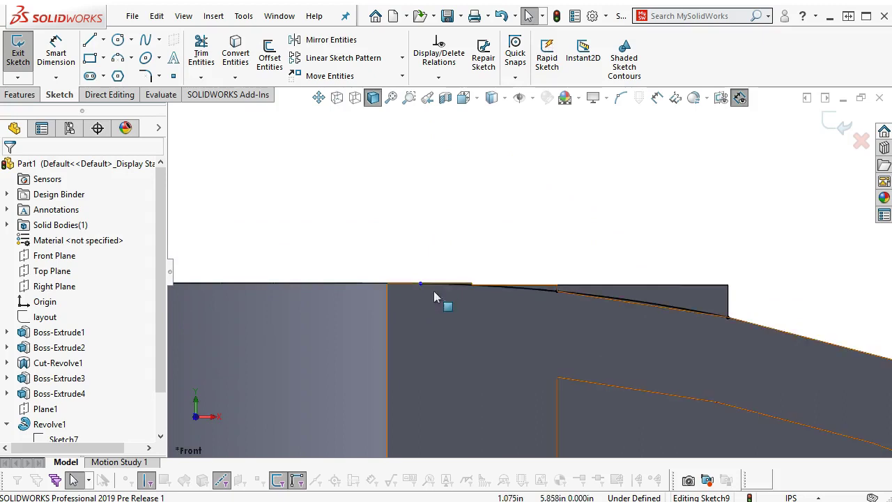
pyautogui.moveTo(420, 286)
pyautogui.mouseDown()
pyautogui.moveTo(521, 315)
pyautogui.moveTo(372, 260)
pyautogui.moveTo(475, 290)
pyautogui.mouseUp()
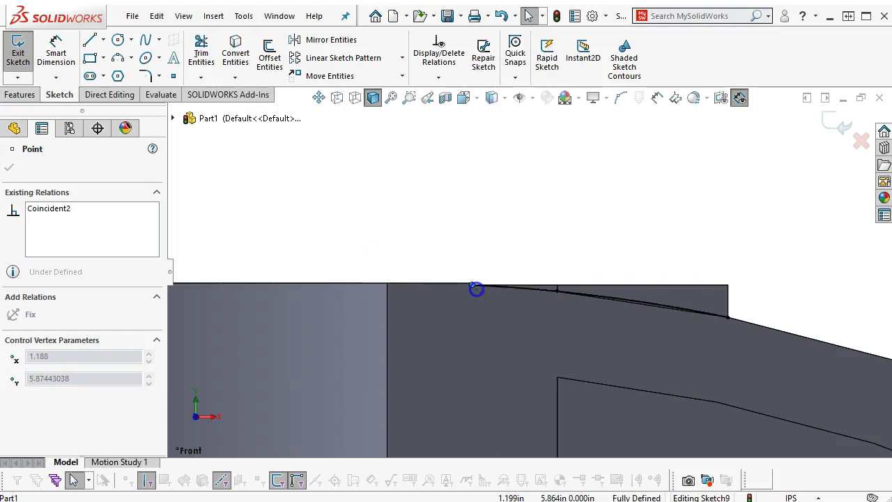
pyautogui.click(341, 147)
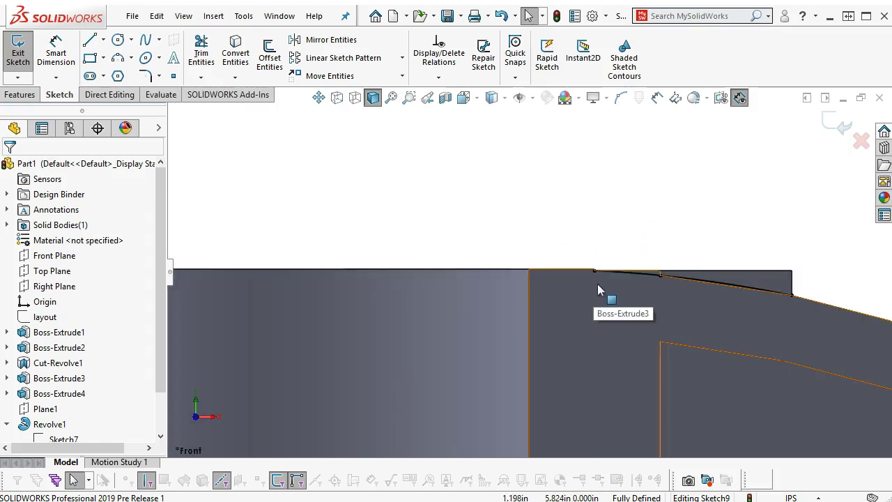
# Cut away the raised piece above the arc with an Extruded Cut set to Through All - Both and the cut side flipped.
pyautogui.scroll(3, 598, 274)
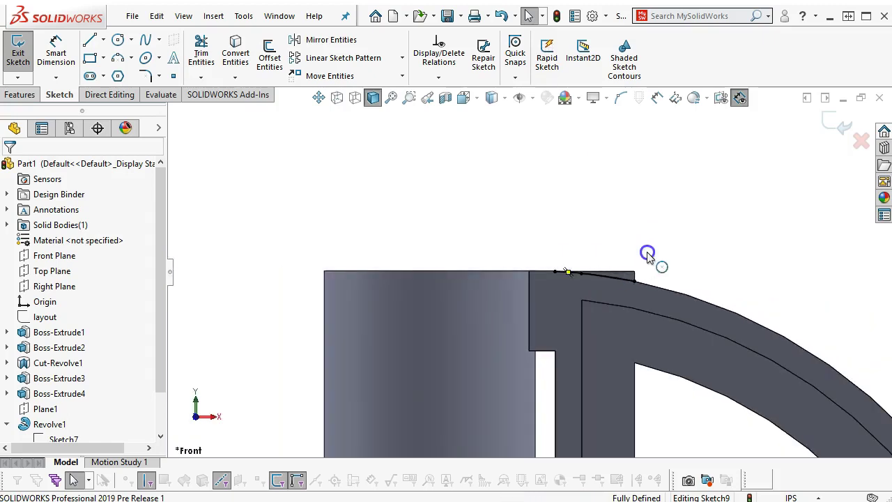
pyautogui.scroll(-3, 641, 266)
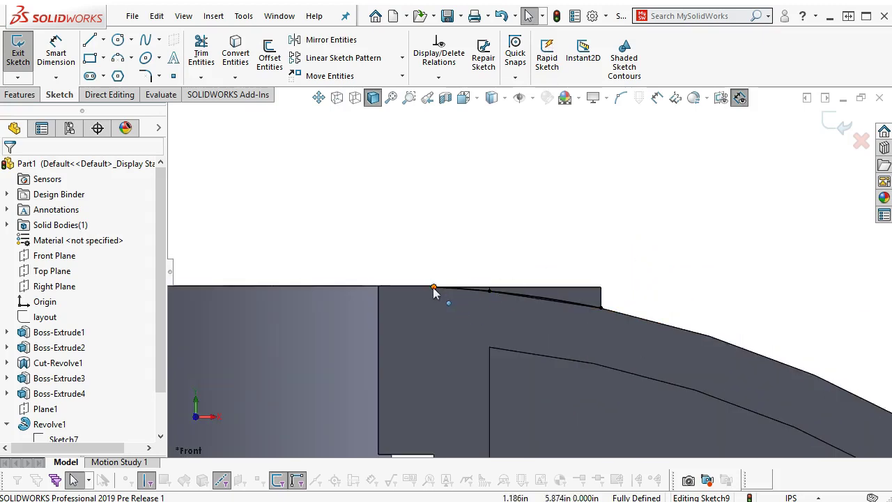
pyautogui.scroll(-4, 389, 282)
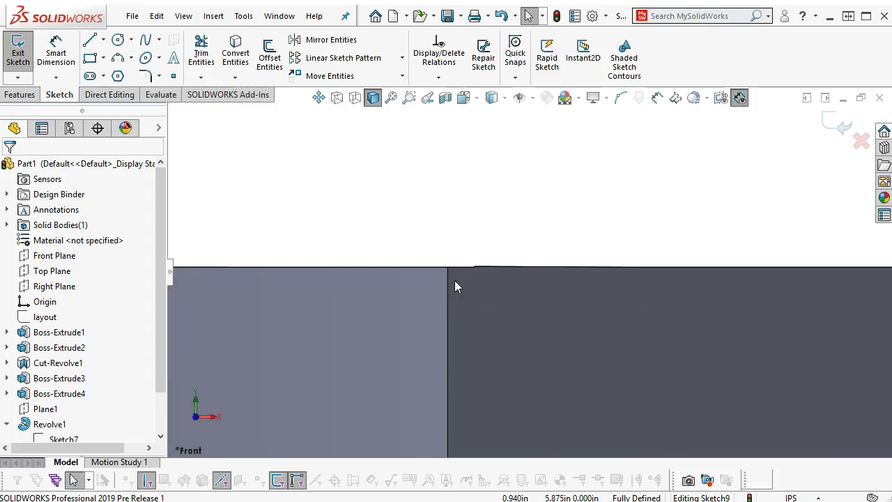
pyautogui.scroll(5, 856, 295)
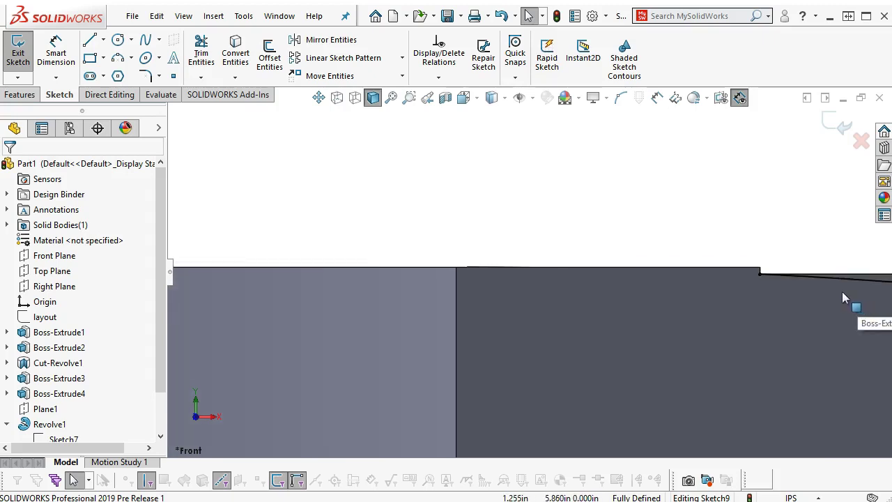
pyautogui.scroll(3, 571, 249)
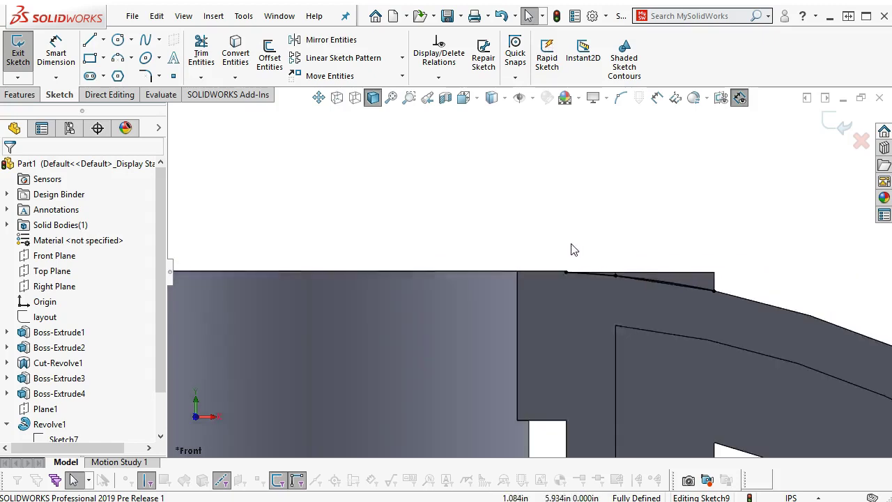
pyautogui.moveTo(575, 246); pyautogui.dragTo(537, 318, button='middle')
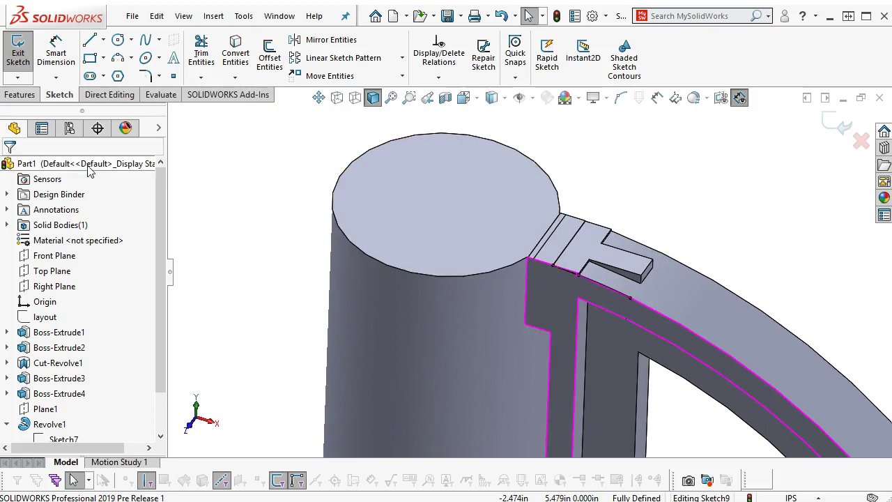
pyautogui.click(20, 94)
pyautogui.click(211, 58)
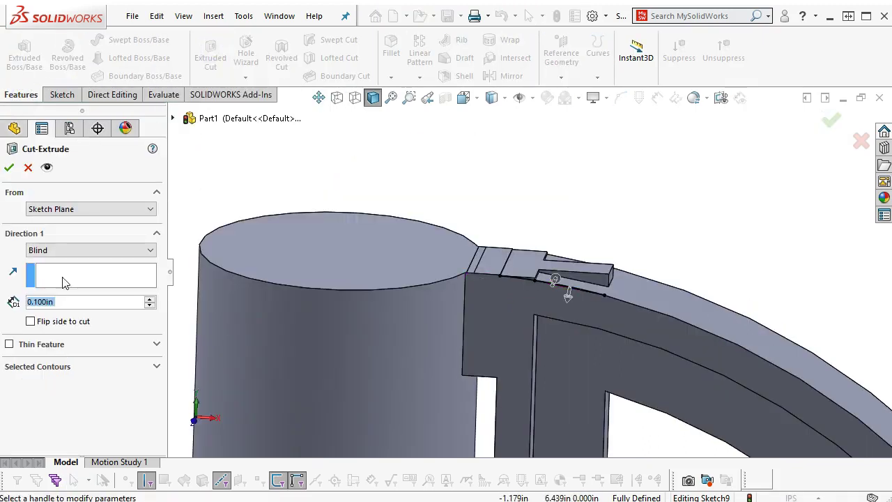
pyautogui.click(63, 251)
pyautogui.click(61, 281)
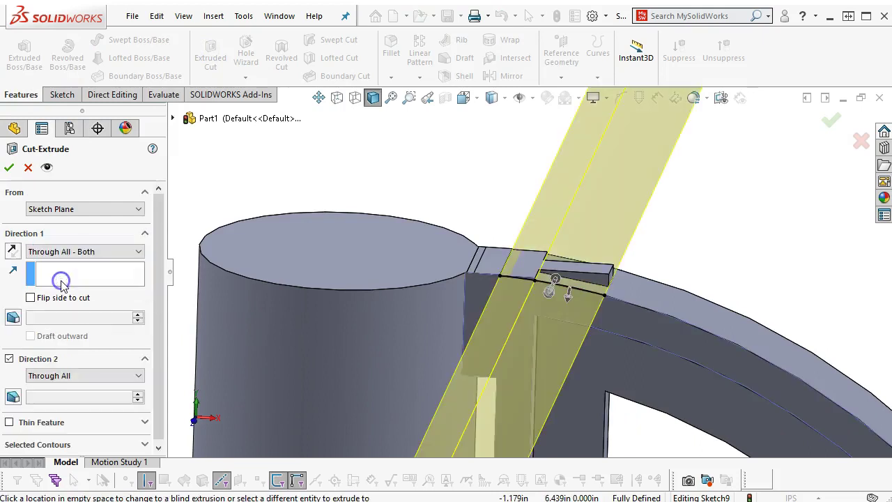
pyautogui.click(569, 301)
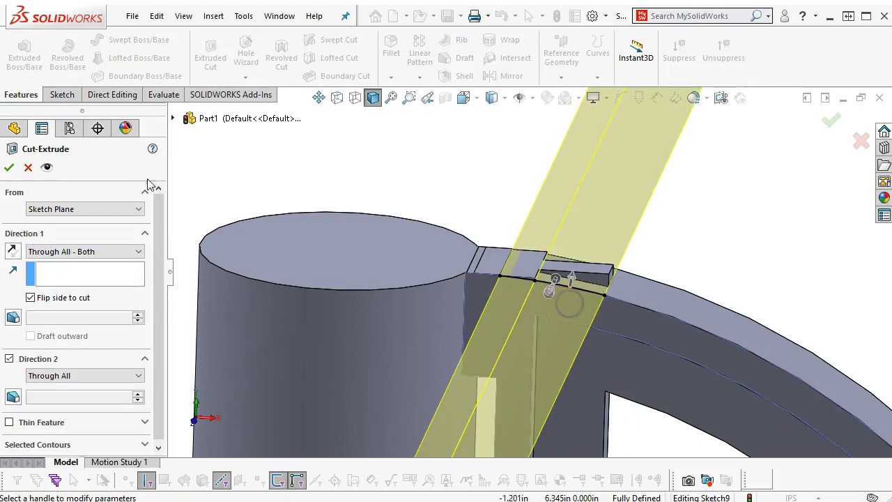
pyautogui.click(28, 169)
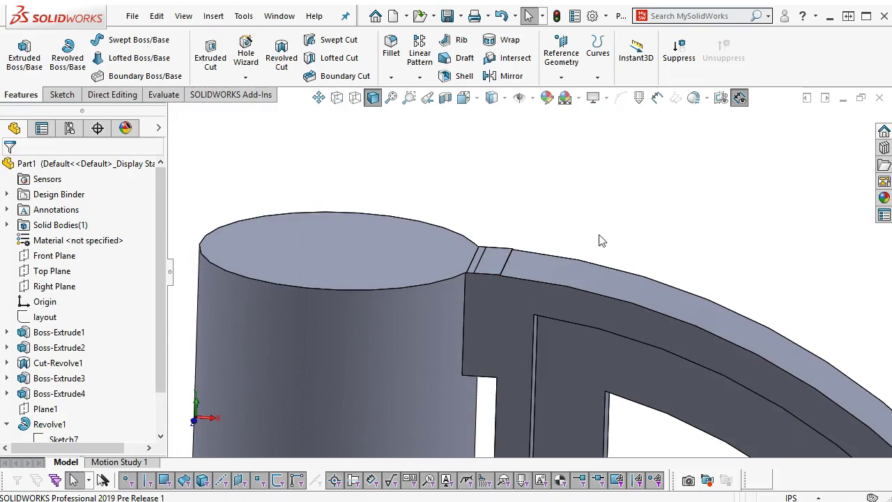
# Sketch a corner rectangle about 2.188 in wide on the Front Plane, from the tall cylinder's outer side across to the rib.
pyautogui.scroll(-10, 510, 279)
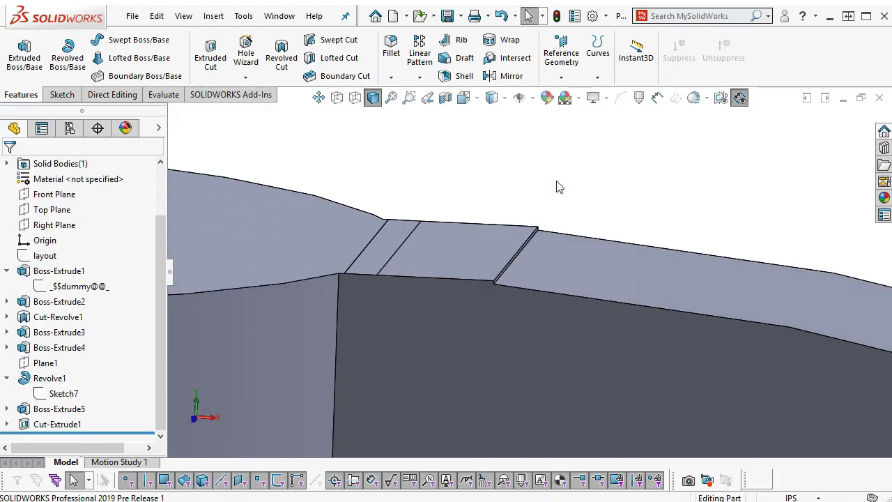
pyautogui.hotkey('ctrl', '1')
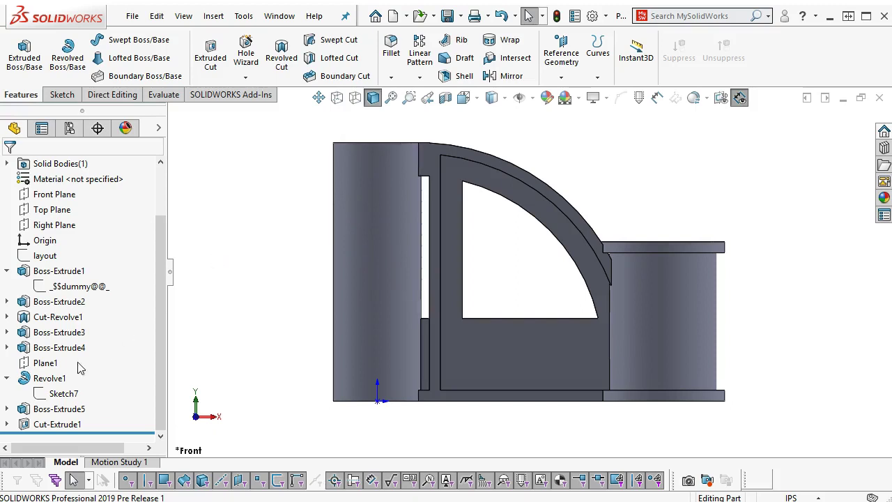
pyautogui.click(6, 271)
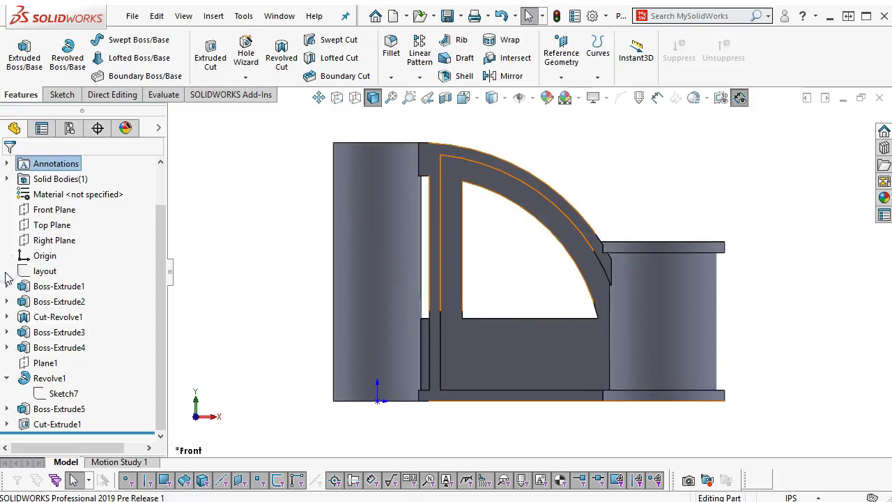
pyautogui.click(56, 208)
pyautogui.click(76, 193)
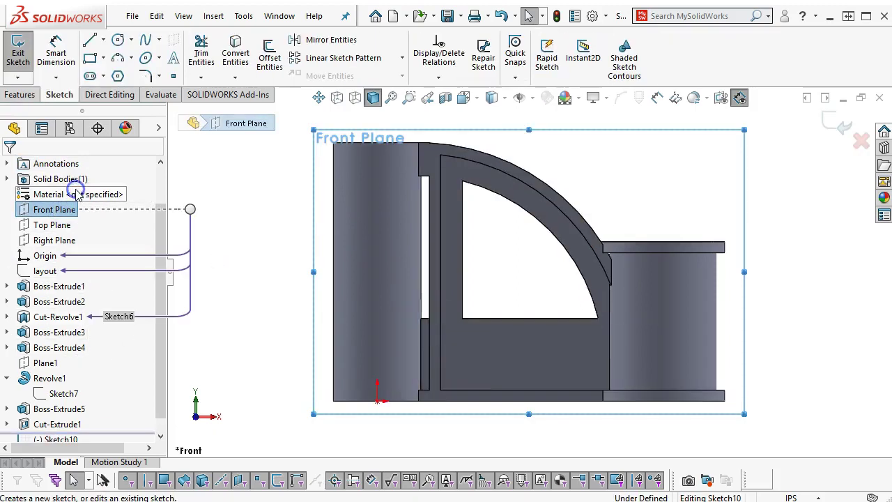
pyautogui.click(91, 57)
pyautogui.click(333, 186)
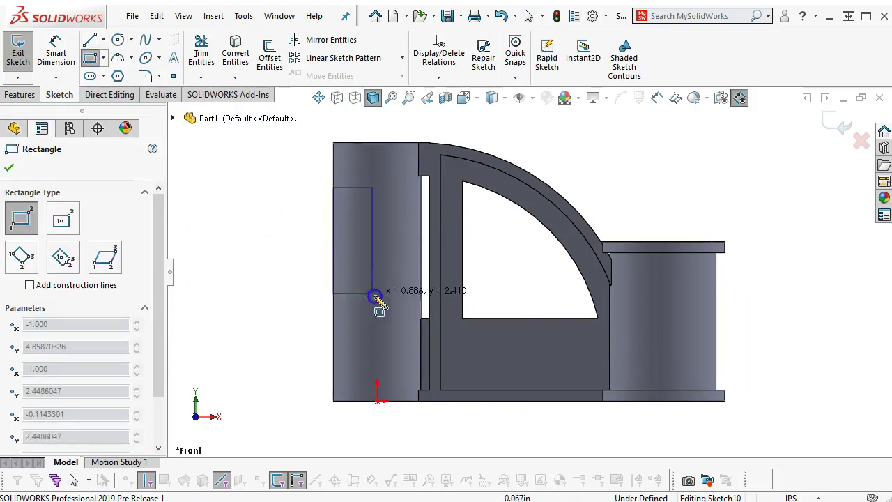
pyautogui.click(428, 313)
# Dimension the vertical distance between the tall cylinder's top edge and the rectangle's upper line.
pyautogui.rightClick(281, 162)
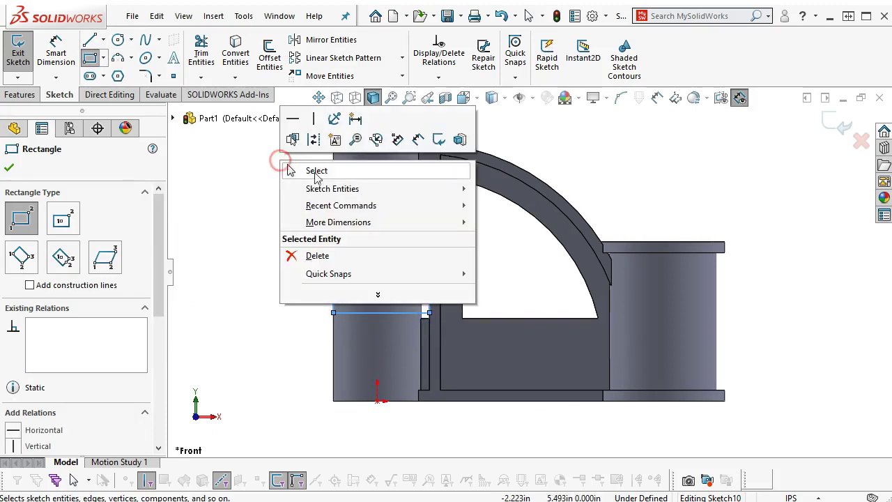
pyautogui.click(416, 143)
pyautogui.scroll(-5, 376, 201)
pyautogui.click(375, 200)
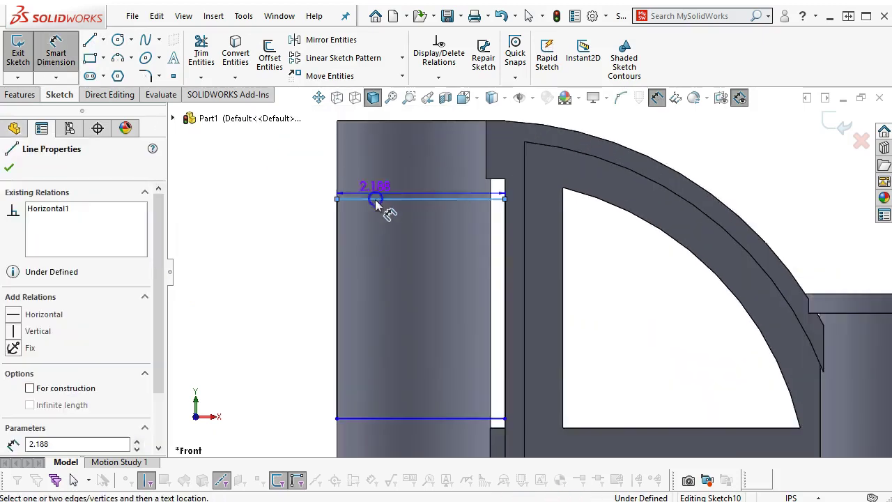
pyautogui.click(377, 123)
pyautogui.click(305, 152)
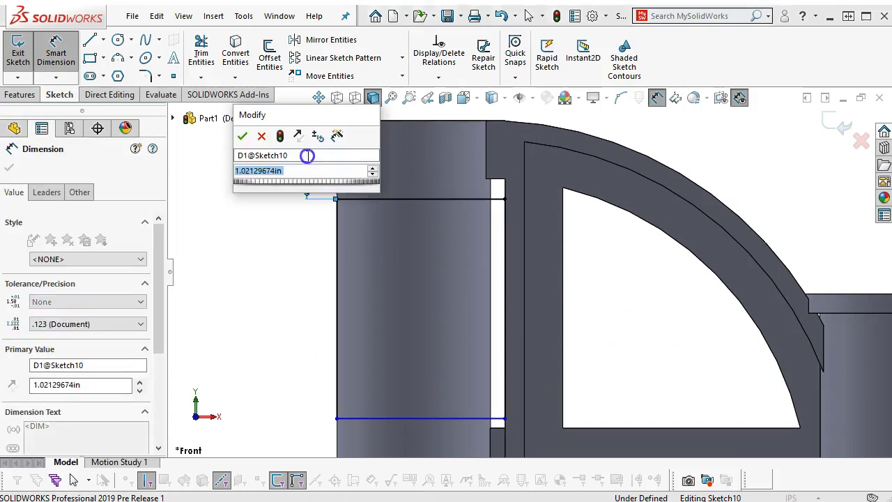
# Try an oversized value for the rectangle's distance below the cylinder's top edge and undo it.
pyautogui.write('68')
pyautogui.press('Return')
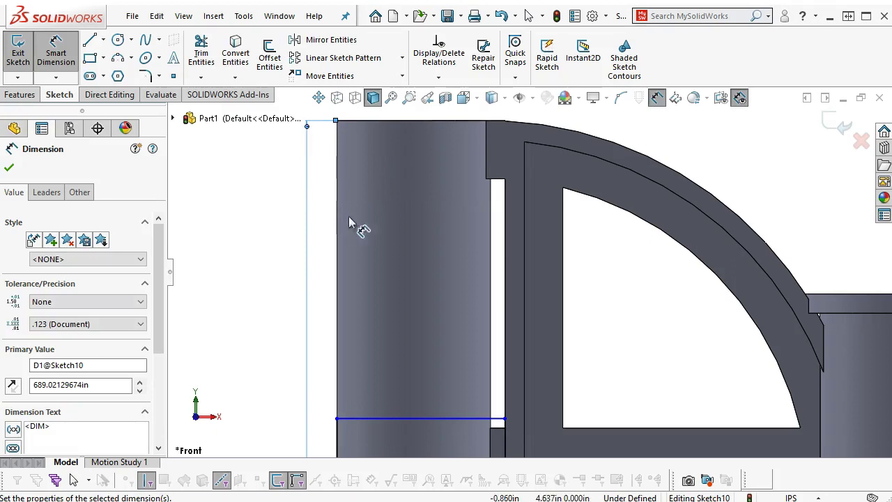
pyautogui.press('z')
pyautogui.press('z')
pyautogui.press('z')
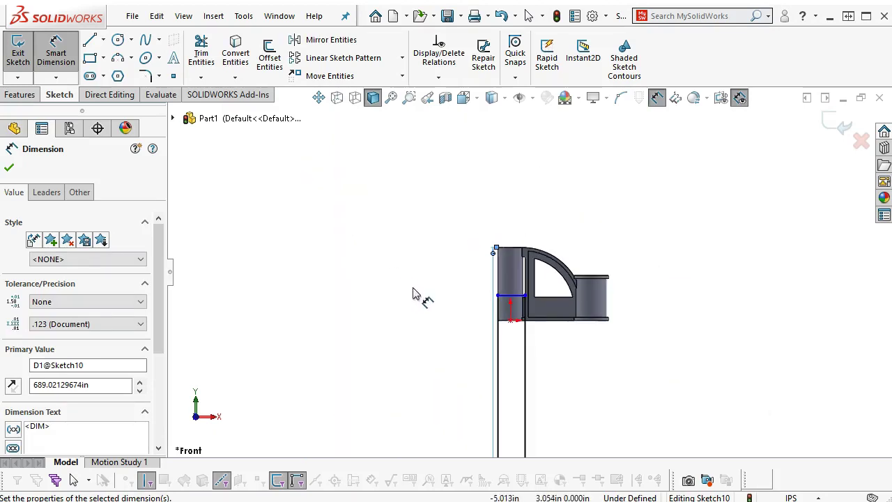
pyautogui.press('Escape')
pyautogui.hotkey('shift', 'z')
pyautogui.hotkey('shift', 'z')
pyautogui.hotkey('shift', 'z')
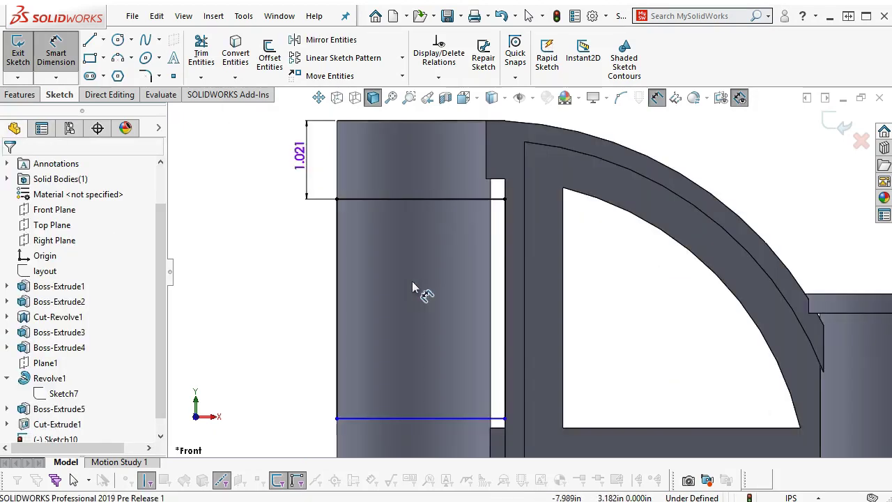
# Set the distance between the tall cylinder's top edge and the rectangle's upper line to 0.688 in.
pyautogui.press('Escape')
pyautogui.doubleClick(298, 158)
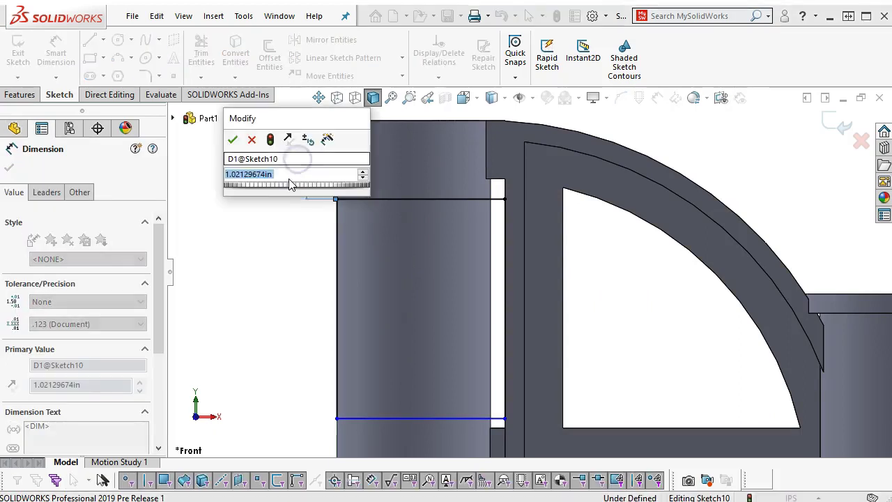
pyautogui.press('BackSpace')
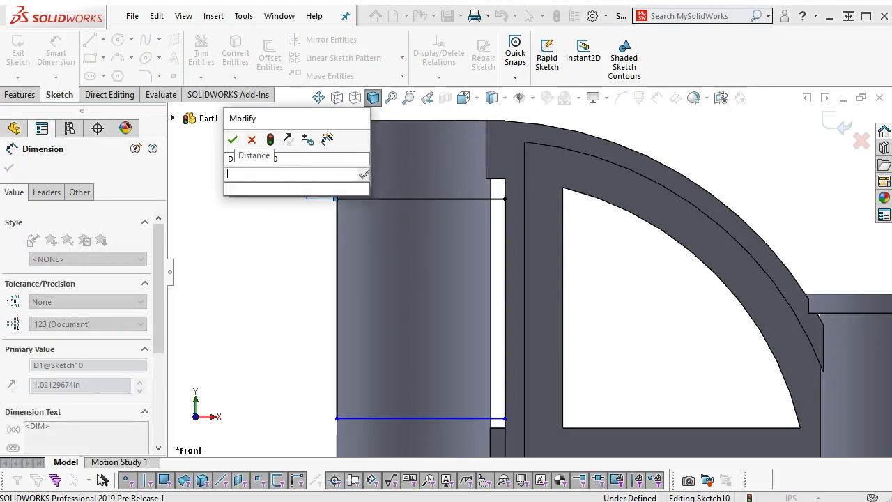
pyautogui.write('400')
pyautogui.press('Escape')
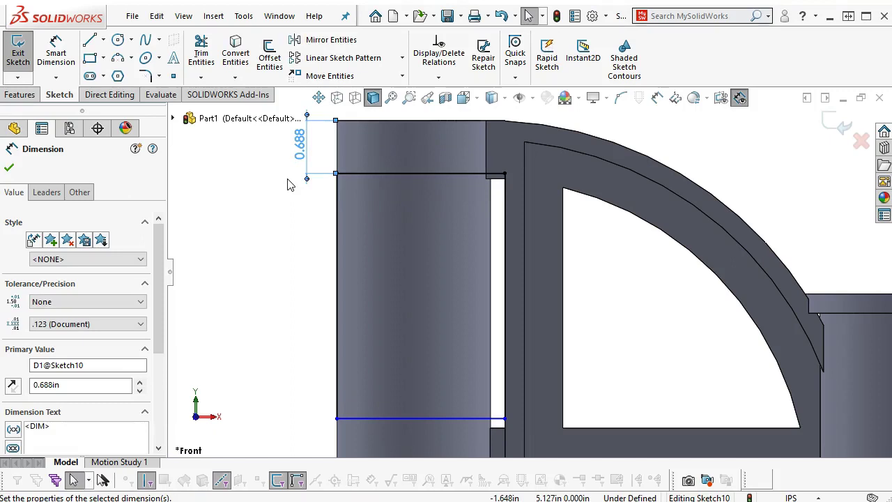
pyautogui.scroll(3, 387, 288)
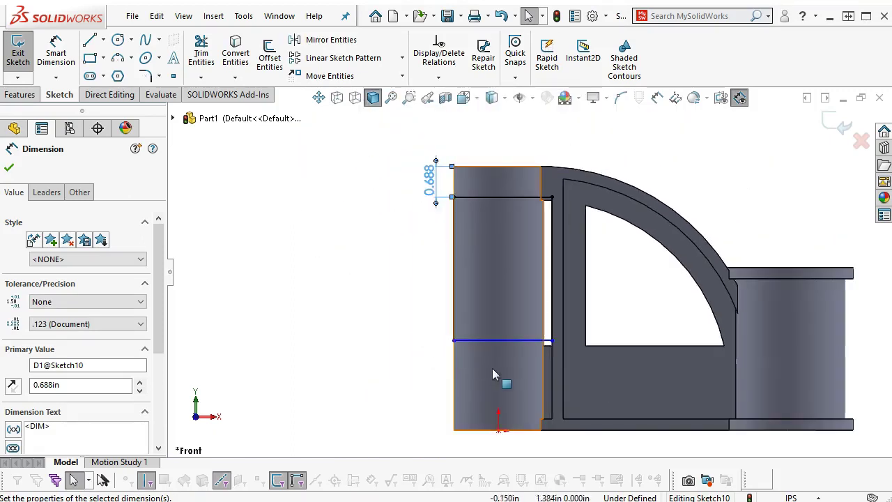
pyautogui.click(491, 434)
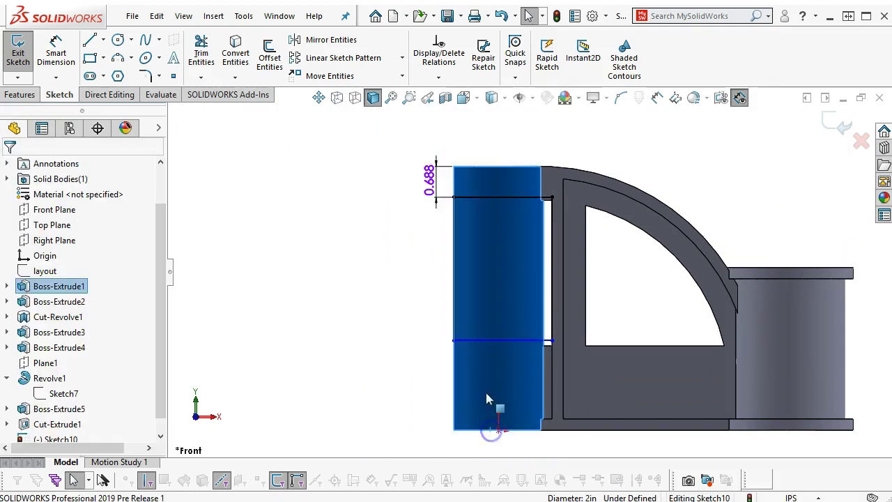
pyautogui.click(412, 397)
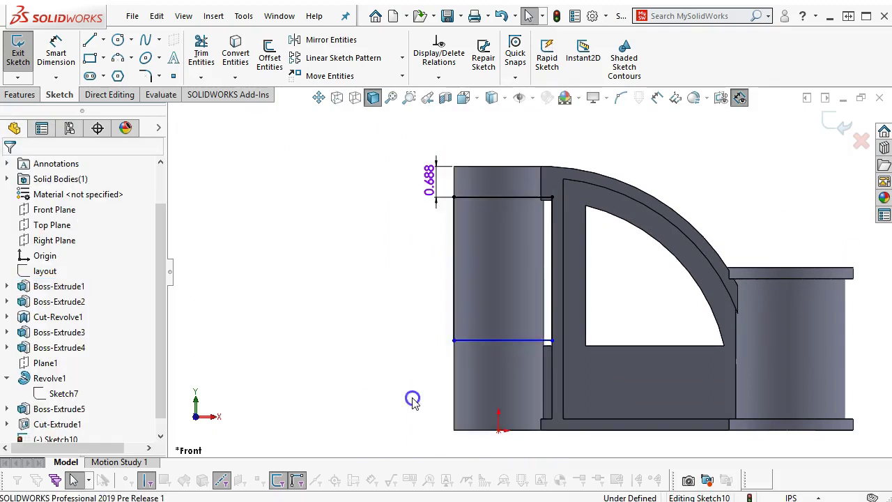
# Dimension the rectangle's lower line 1.688 in above the tall cylinder's bottom edge.
pyautogui.rightClick(415, 388)
pyautogui.click(553, 366)
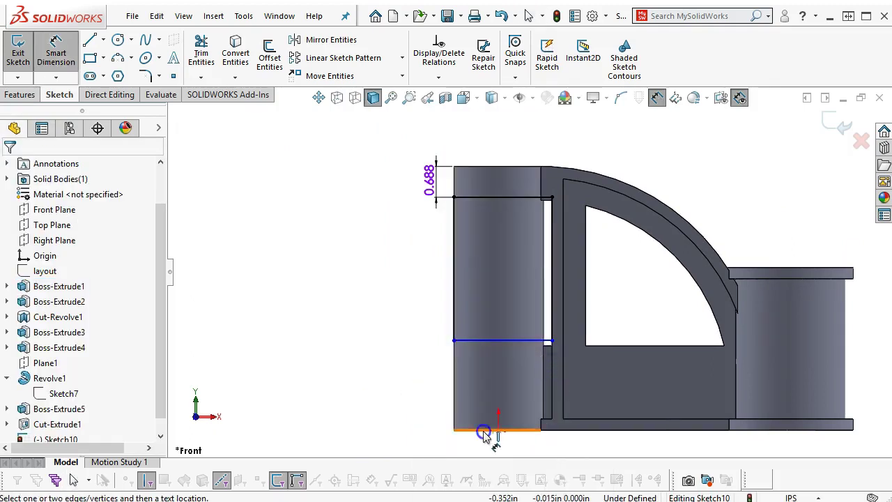
pyautogui.click(466, 341)
pyautogui.click(418, 370)
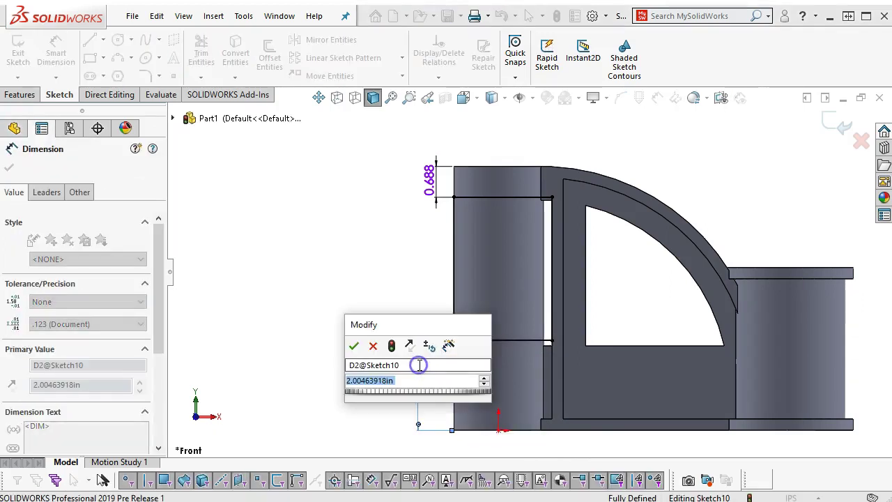
pyautogui.write('1.688')
pyautogui.press('Return')
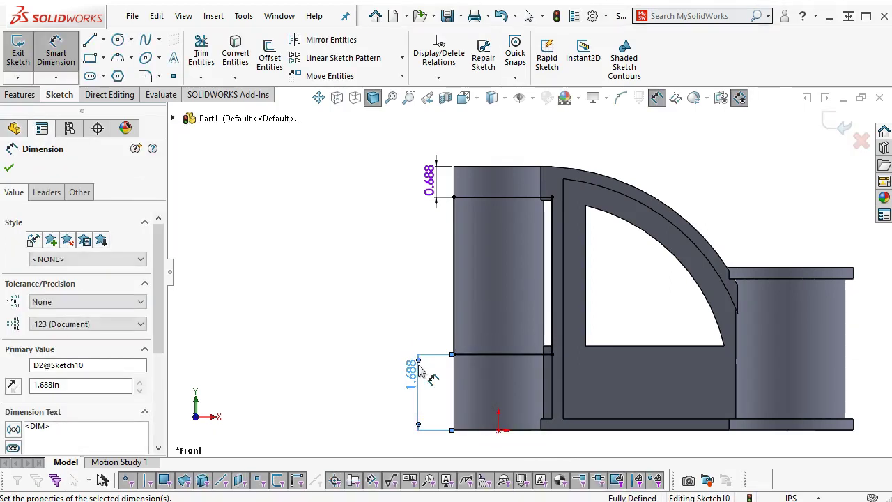
# Cut-extrude the rectangle with Through All - Both to remove the middle section of the tall cylinder.
pyautogui.click(19, 94)
pyautogui.click(195, 62)
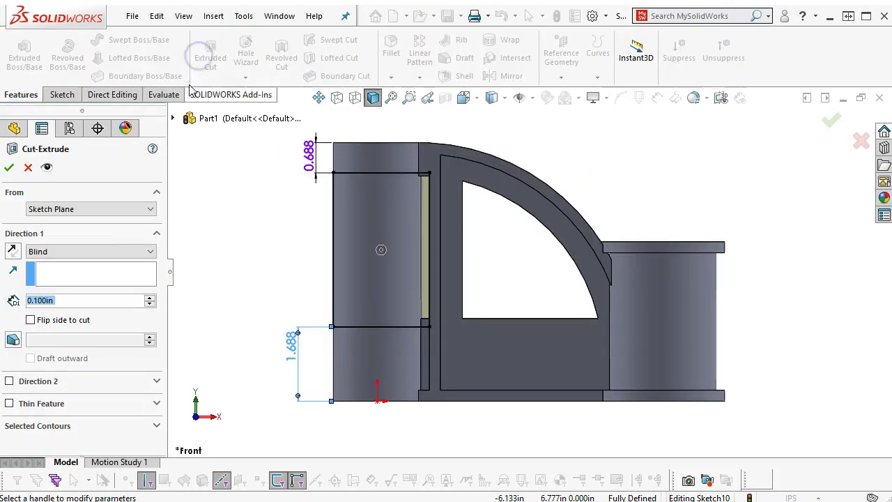
pyautogui.click(42, 254)
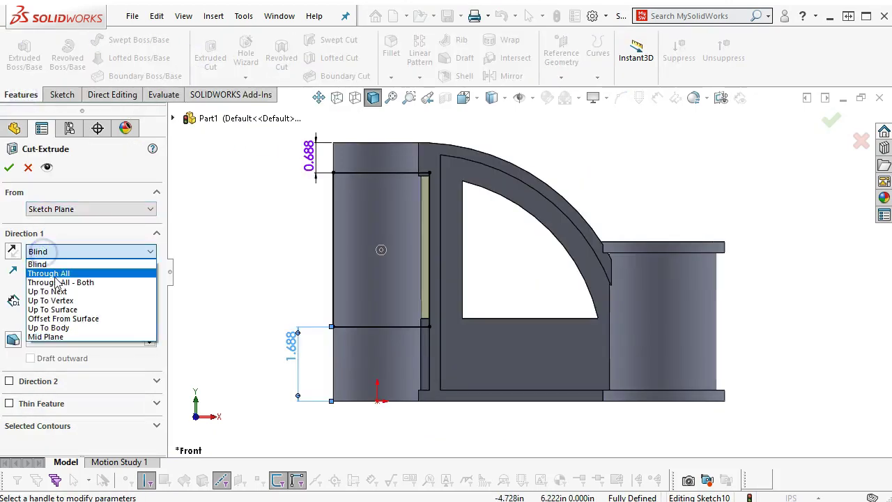
pyautogui.click(56, 282)
pyautogui.click(9, 167)
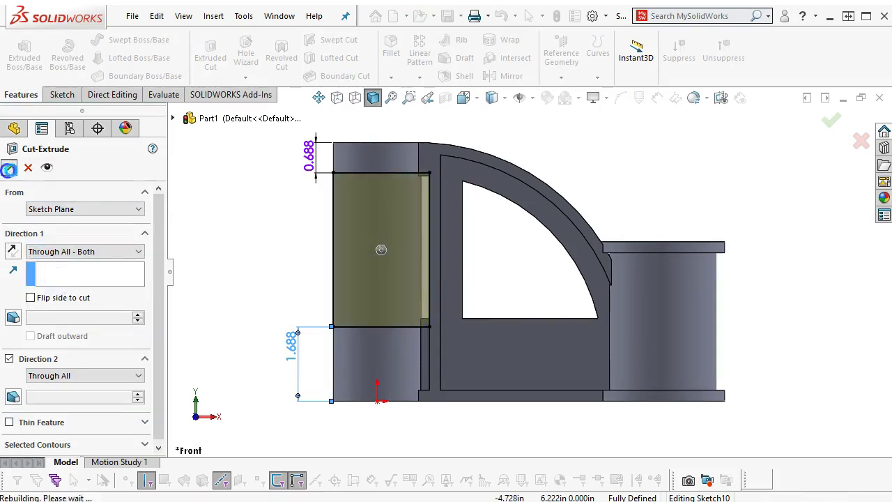
# Examine the split cylinder, the curved arm's edges and the arm's joint with the large cylinder from an angle and the front.
pyautogui.moveTo(239, 247); pyautogui.dragTo(292, 293, button='middle')
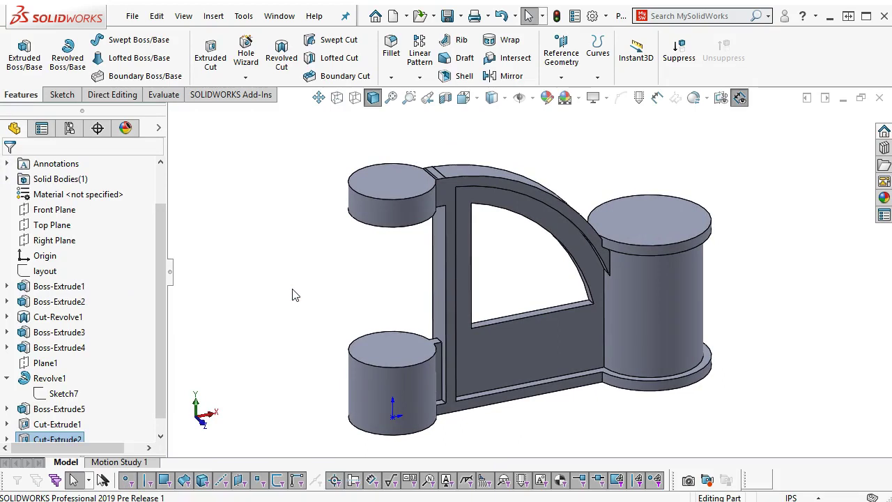
pyautogui.moveTo(372, 246); pyautogui.dragTo(357, 205, button='middle')
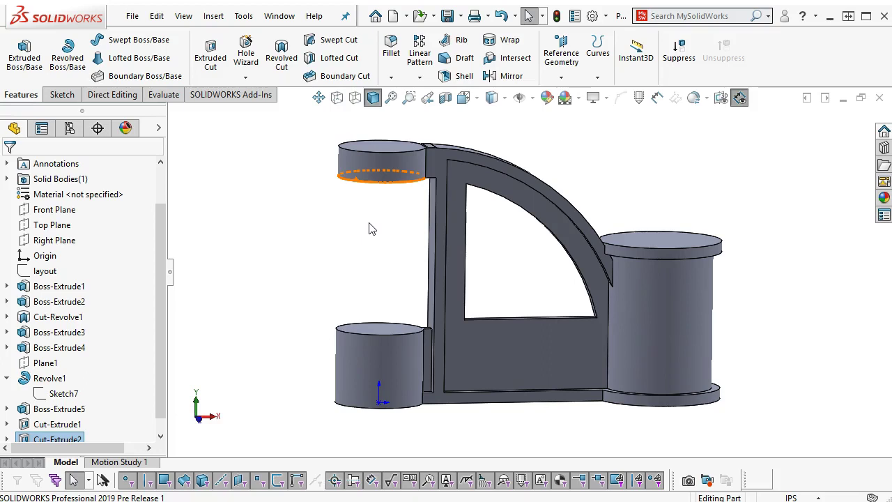
pyautogui.keyDown('ctrl'); pyautogui.click(428, 190); pyautogui.keyUp('ctrl')
pyautogui.keyDown('ctrl'); pyautogui.click(418, 149); pyautogui.keyUp('ctrl')
pyautogui.keyDown('ctrl'); pyautogui.click(490, 175); pyautogui.keyUp('ctrl')
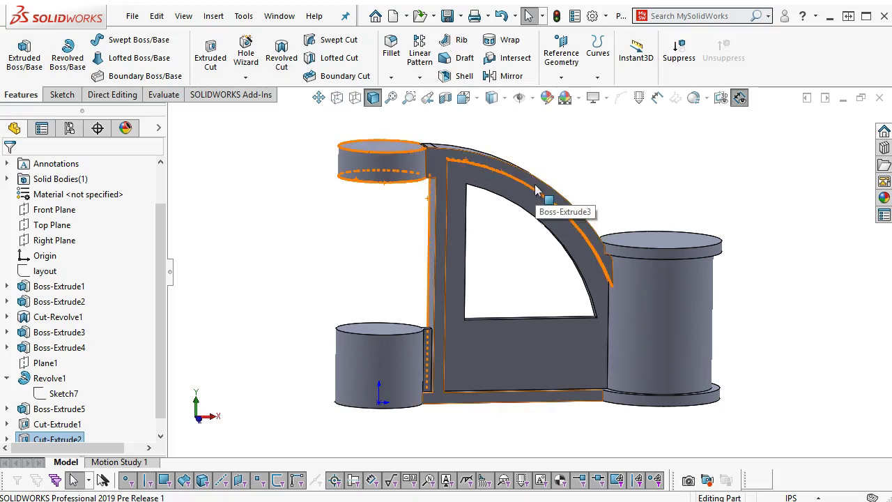
pyautogui.keyDown('ctrl'); pyautogui.click(469, 186); pyautogui.keyUp('ctrl')
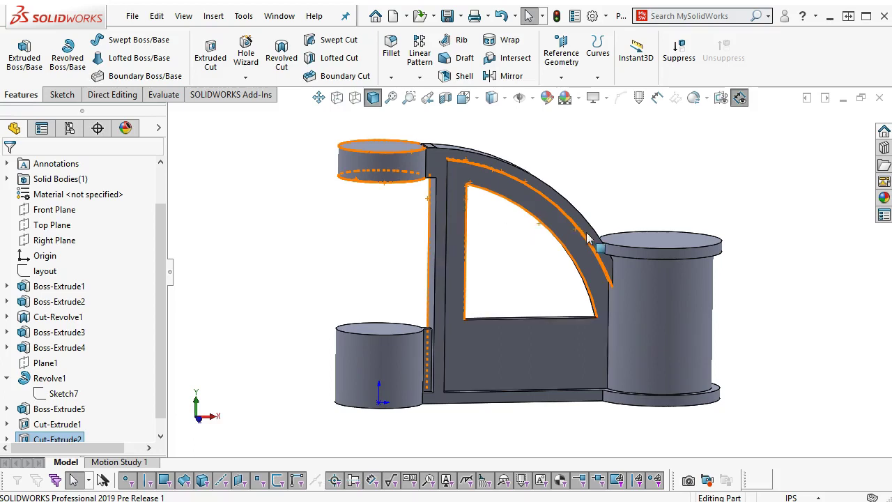
pyautogui.click(583, 173)
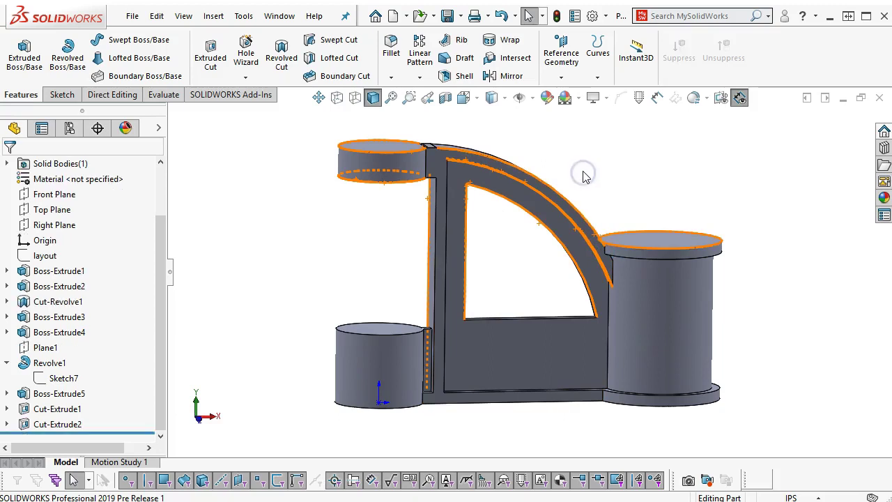
pyautogui.hotkey('ctrl', '1')
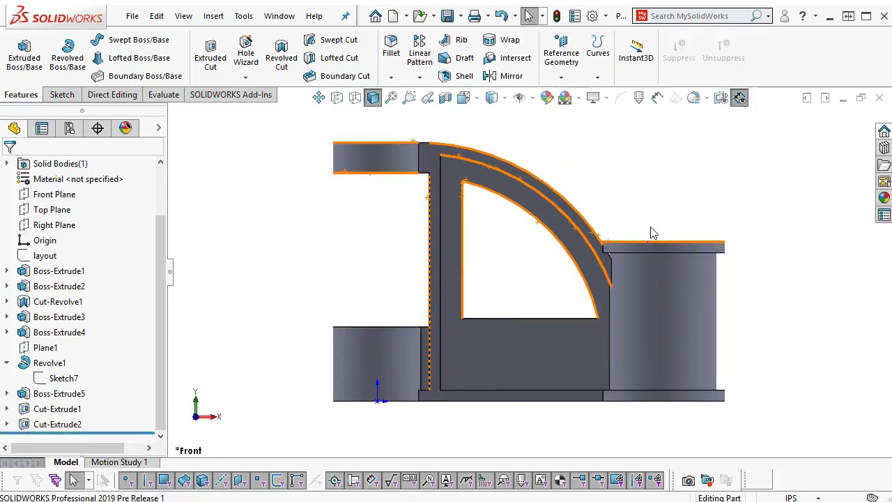
pyautogui.scroll(-2, 596, 289)
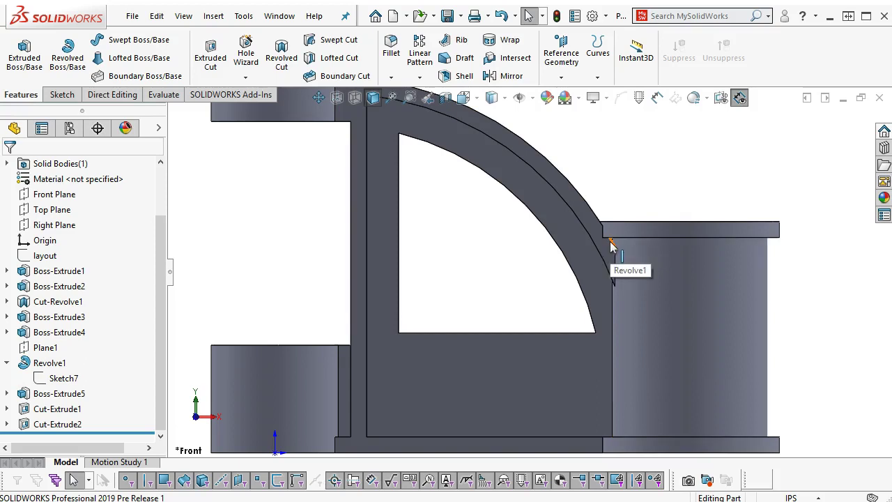
pyautogui.press('f')
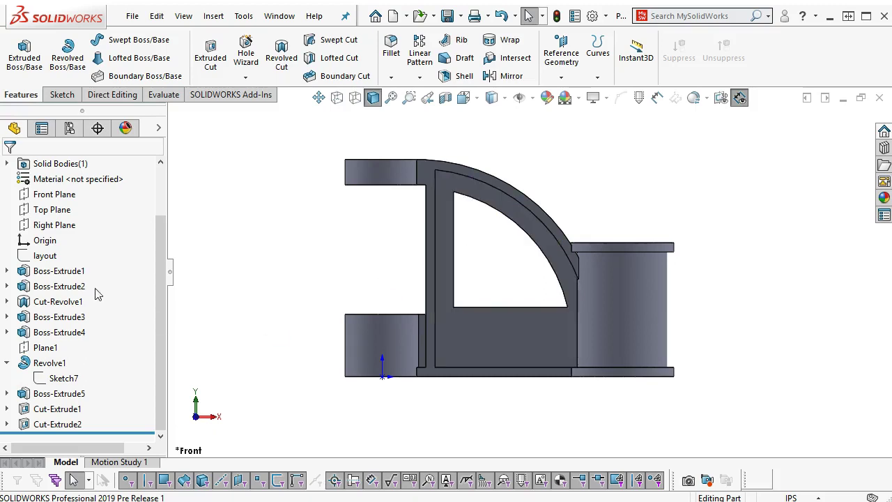
# Show the layout sketch and examine its concentric circles beside the lower cylinder section.
pyautogui.rightClick(61, 254)
pyautogui.click(65, 236)
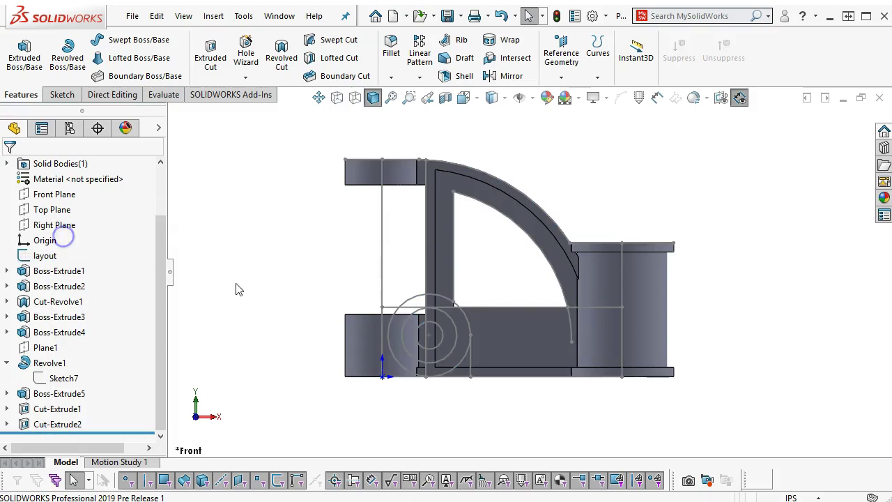
pyautogui.scroll(-1, 263, 331)
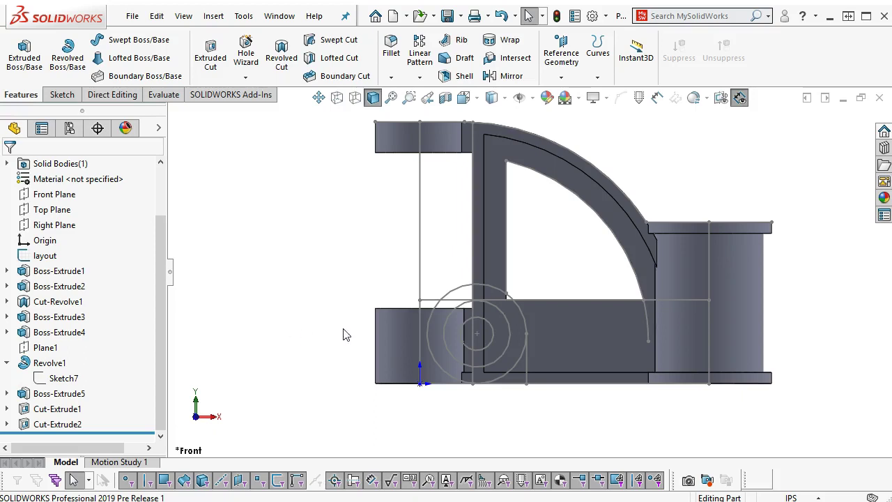
pyautogui.click(522, 316)
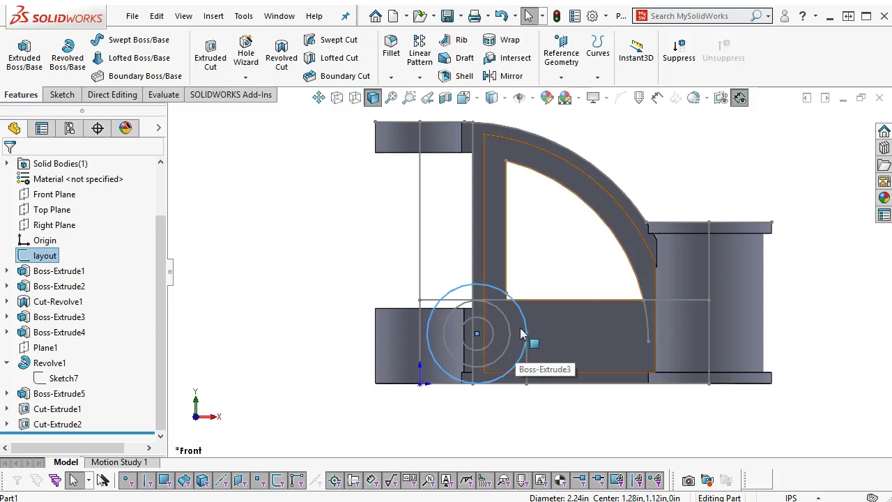
pyautogui.scroll(-2, 518, 352)
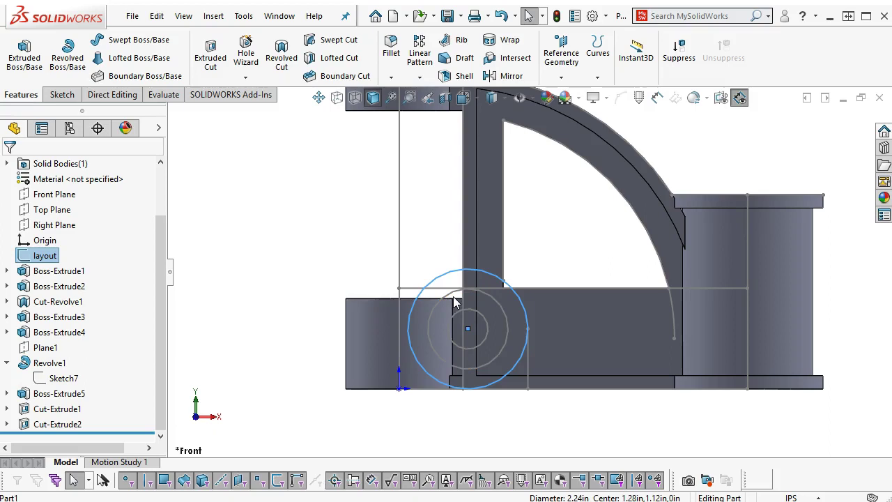
pyautogui.click(441, 240)
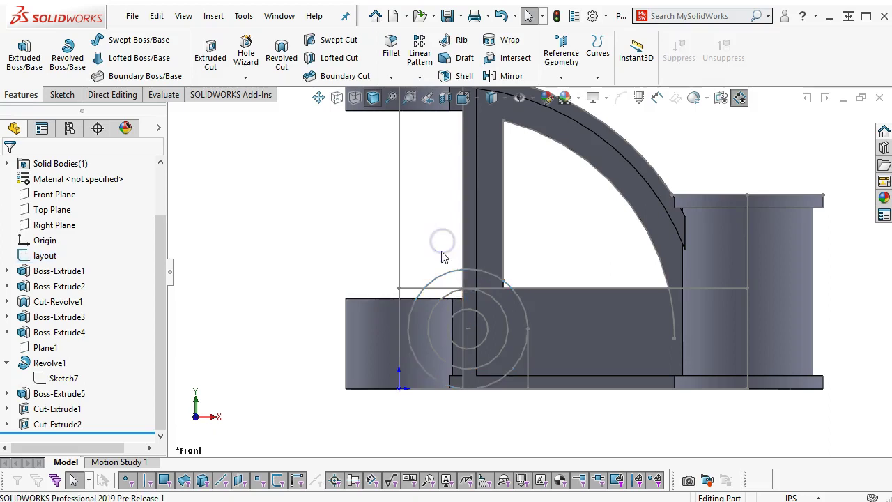
pyautogui.press('z')
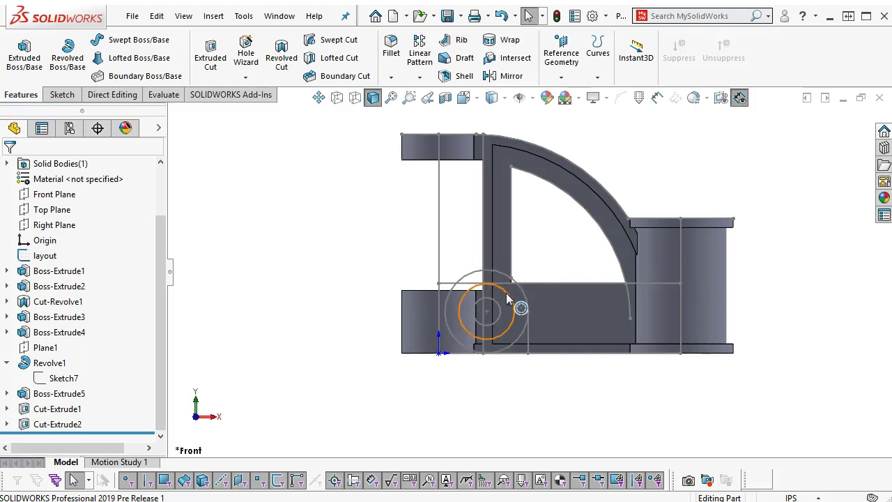
pyautogui.scroll(-3, 485, 305)
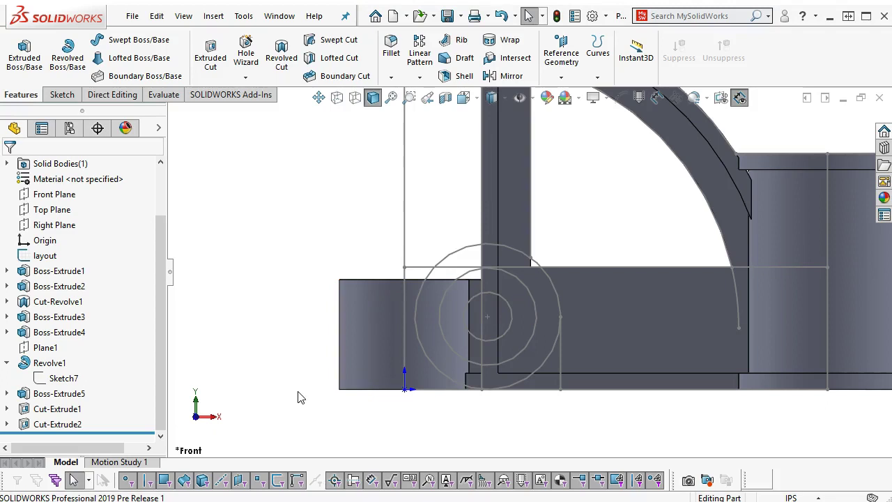
# Switch to the reference drawing in the browser, check the lower boss dimensions and return to SOLIDWORKS.
pyautogui.hotkey('alt', 'Tab')
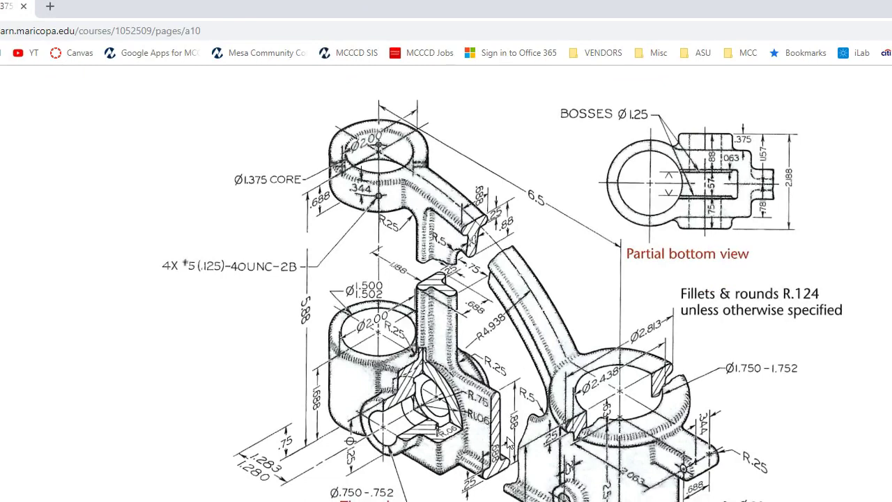
pyautogui.scroll(-1, 487, 439)
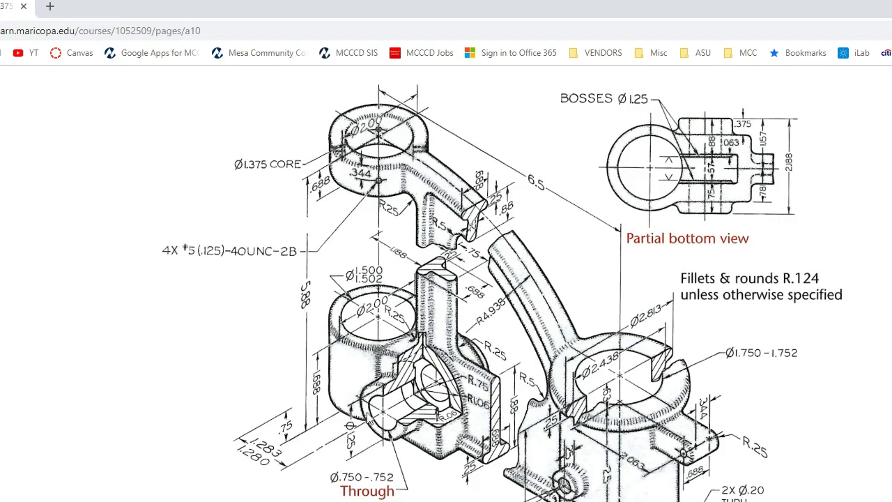
pyautogui.moveTo(447, 5); pyautogui.dragTo(891, 56)
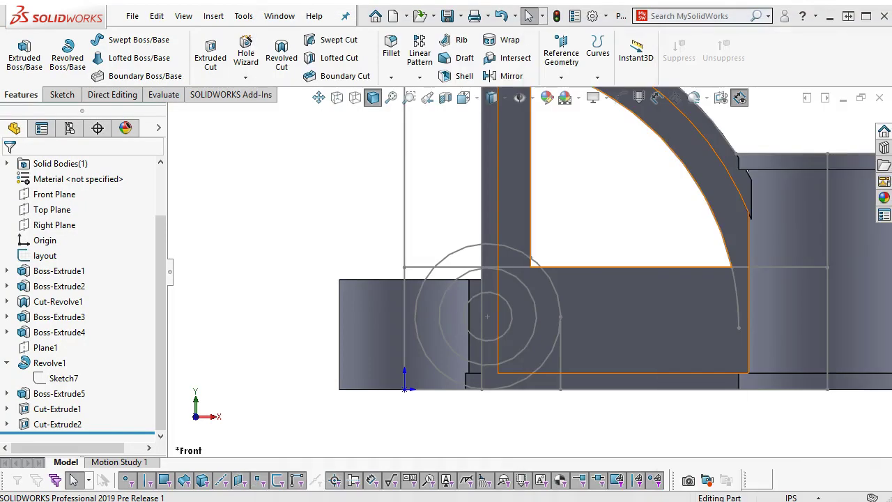
# Set the height of the concentric circles' centre above the base in the layout sketch to 0.625 in and rebuild the model.
pyautogui.click(45, 255)
pyautogui.moveTo(329, 350); pyautogui.dragTo(293, 353)
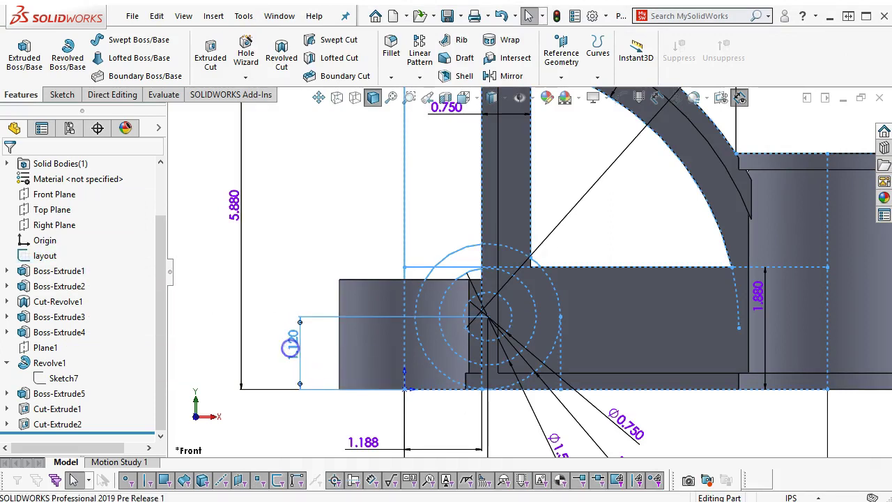
pyautogui.doubleClick(293, 351)
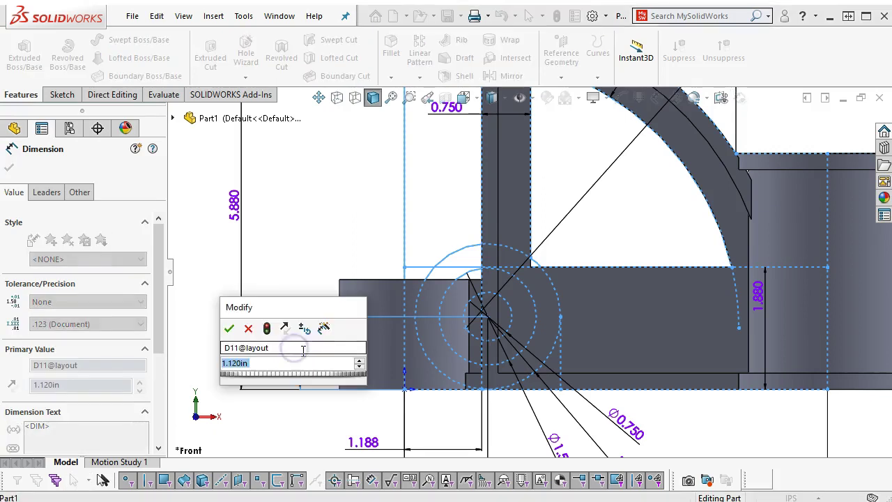
pyautogui.press('BackSpace')
pyautogui.write('.625')
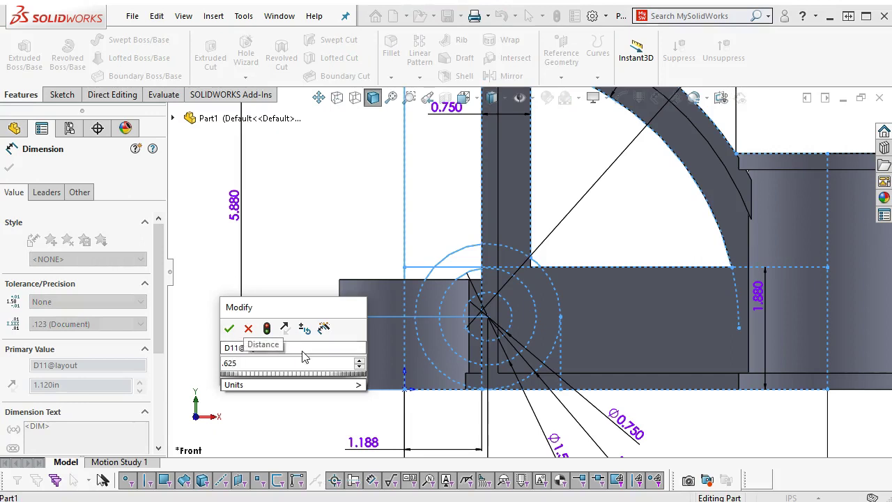
pyautogui.press('Return')
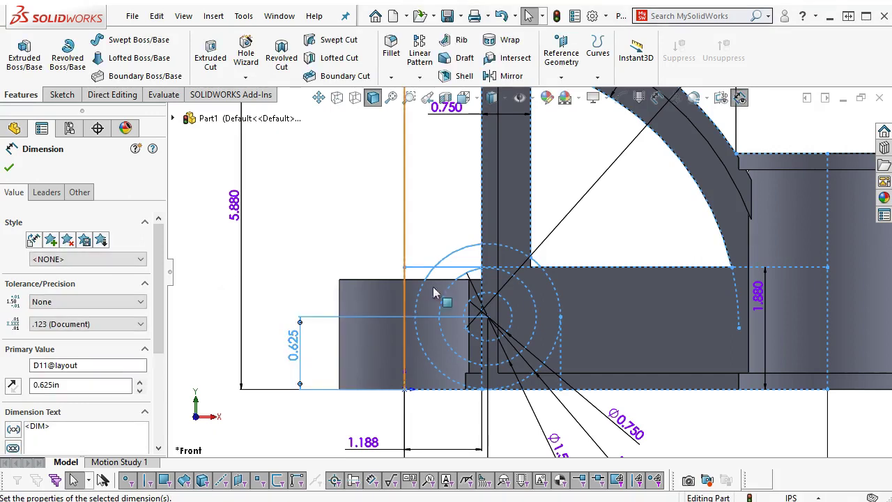
pyautogui.click(556, 17)
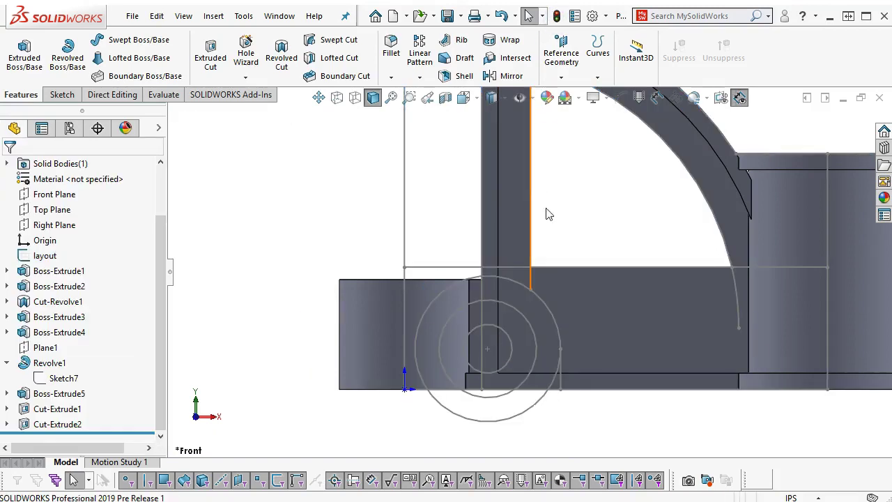
# Examine how the layout sketch's concentric circles sit against the lower cylinder section's top edge and the rib.
pyautogui.scroll(-3, 497, 304)
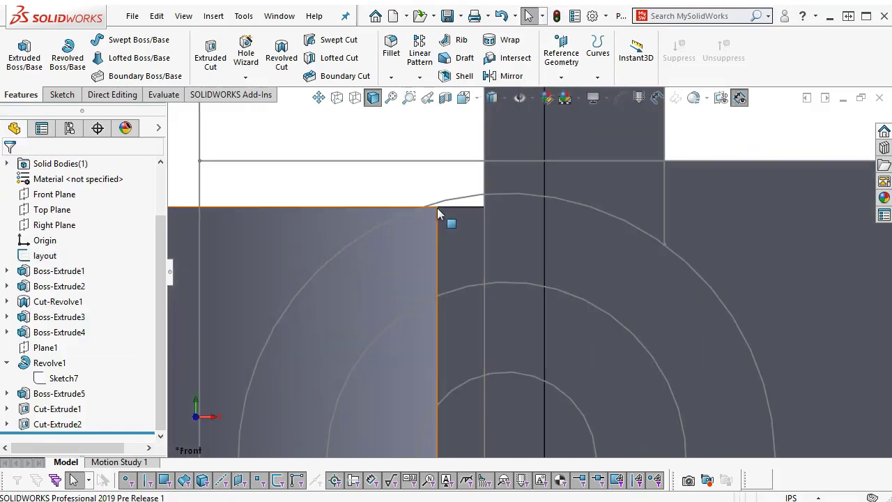
pyautogui.moveTo(439, 225)
pyautogui.mouseDown(button='middle')
pyautogui.moveTo(453, 261)
pyautogui.moveTo(427, 233)
pyautogui.mouseUp(button='middle')
pyautogui.scroll(3, 439, 268)
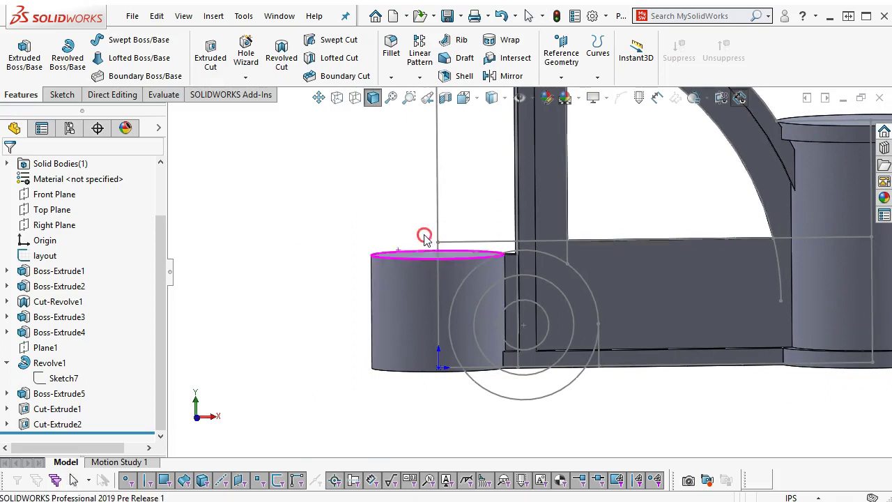
pyautogui.moveTo(426, 234); pyautogui.dragTo(420, 225, button='middle')
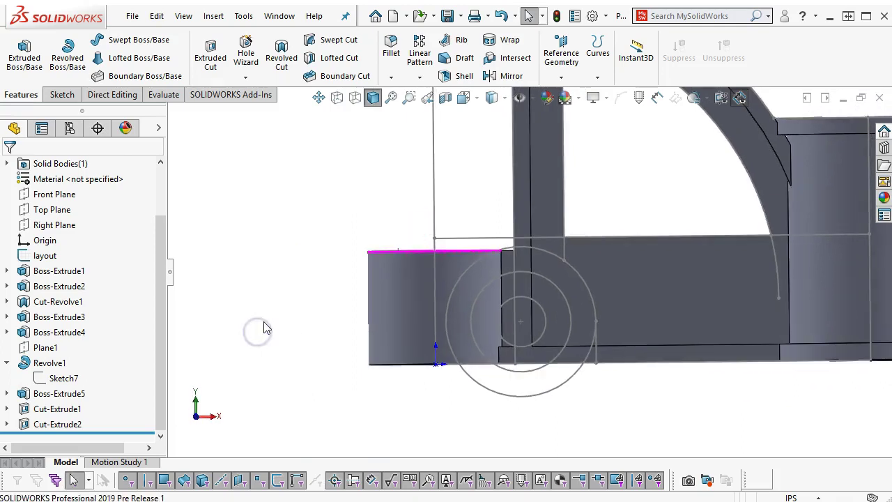
pyautogui.hotkey('ctrl', '1')
pyautogui.scroll(-4, 346, 385)
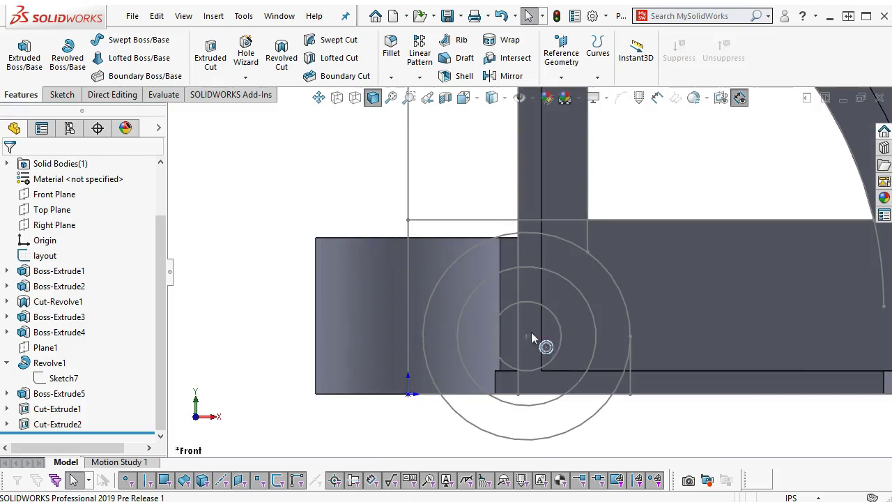
pyautogui.click(569, 286)
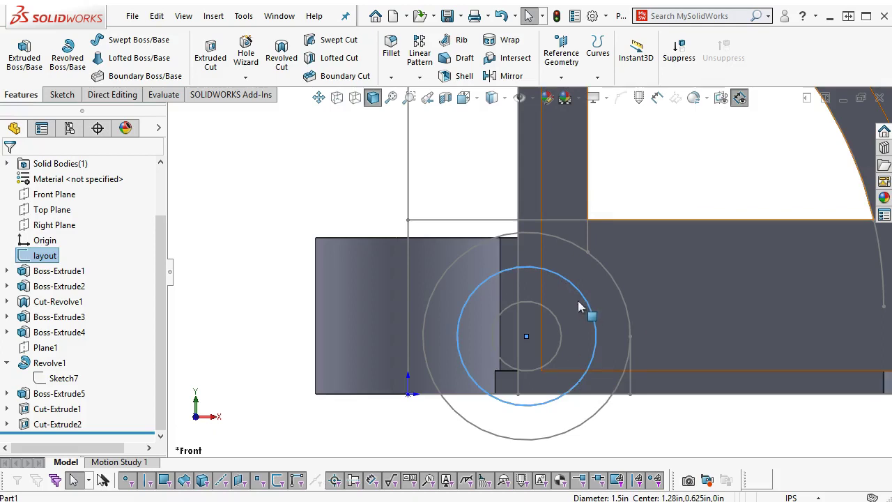
pyautogui.press('z')
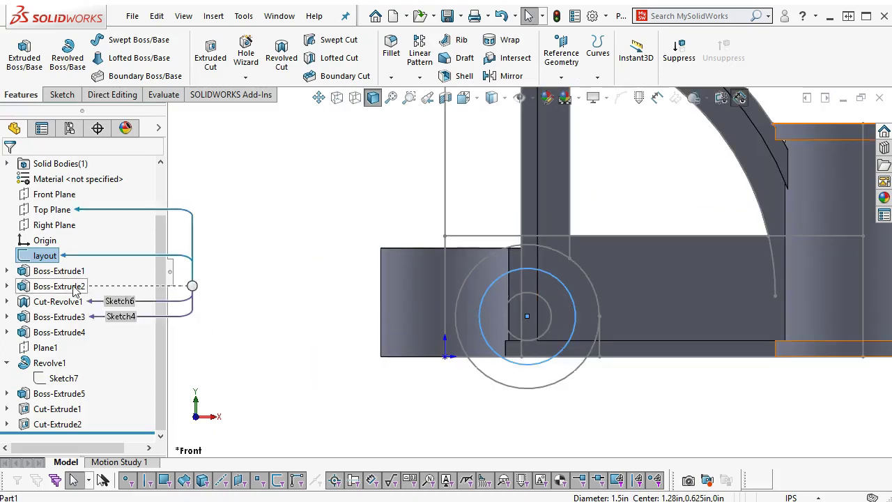
# Edit the layout sketch and draw another circle of about 1.107 in diameter, concentric with the lower boss circles.
pyautogui.rightClick(57, 258)
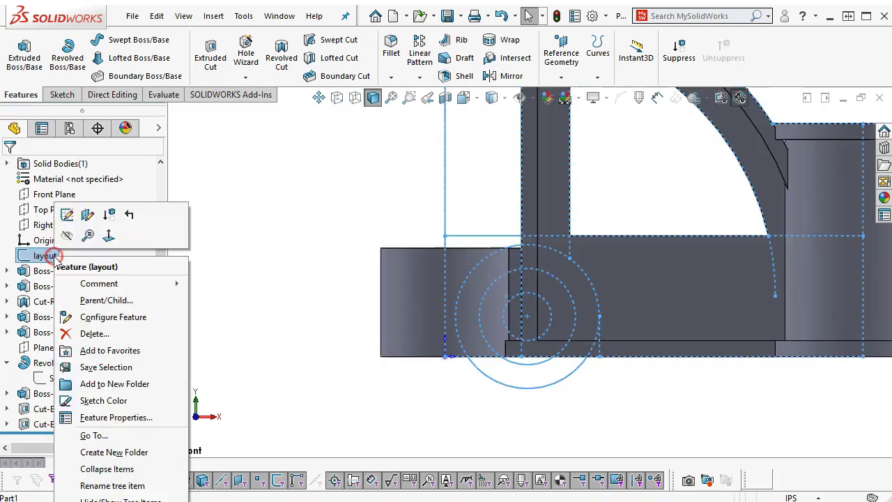
pyautogui.click(66, 211)
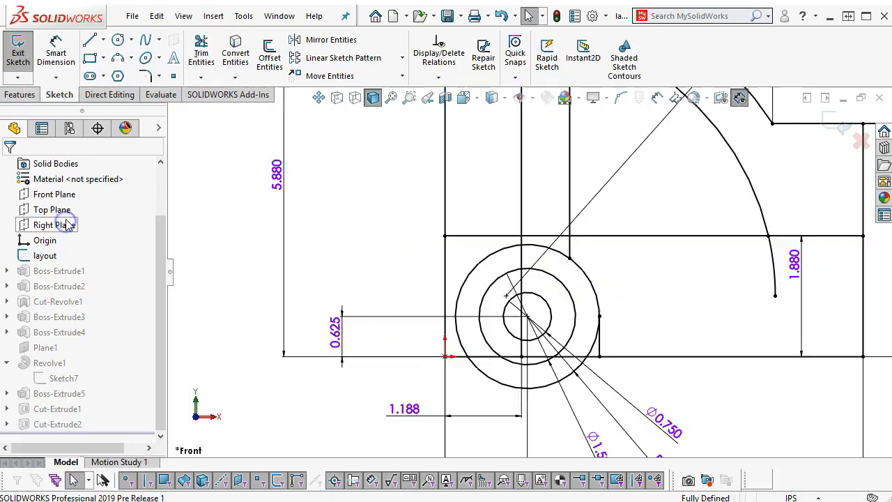
pyautogui.click(118, 40)
pyautogui.click(527, 316)
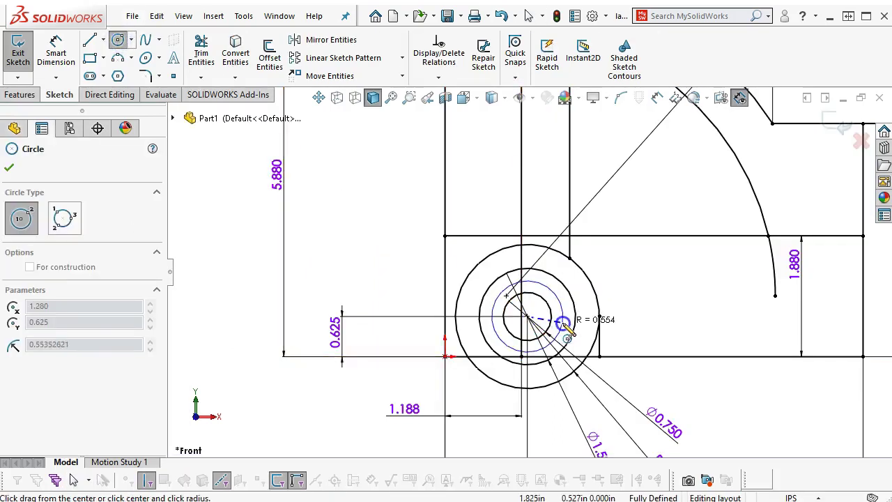
pyautogui.click(563, 317)
# Dimension the new concentric circle to a 1.25 in diameter and exit the layout sketch.
pyautogui.rightClick(655, 258)
pyautogui.click(792, 236)
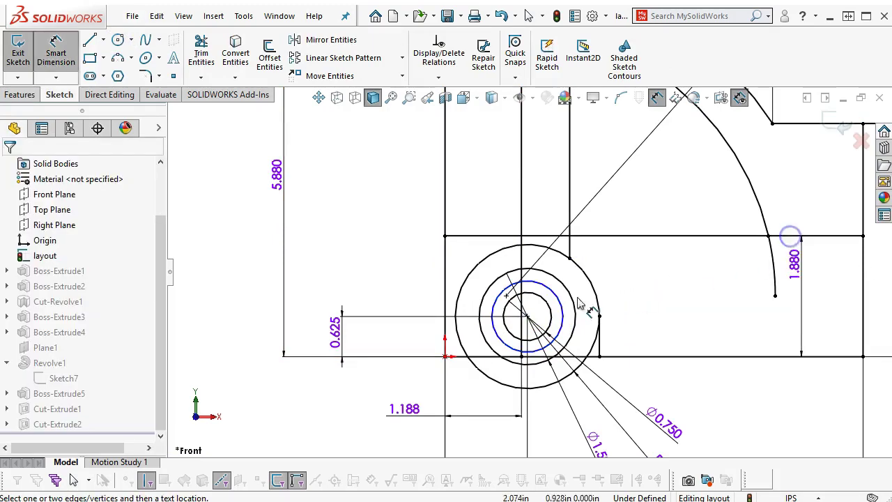
pyautogui.click(563, 315)
pyautogui.click(690, 388)
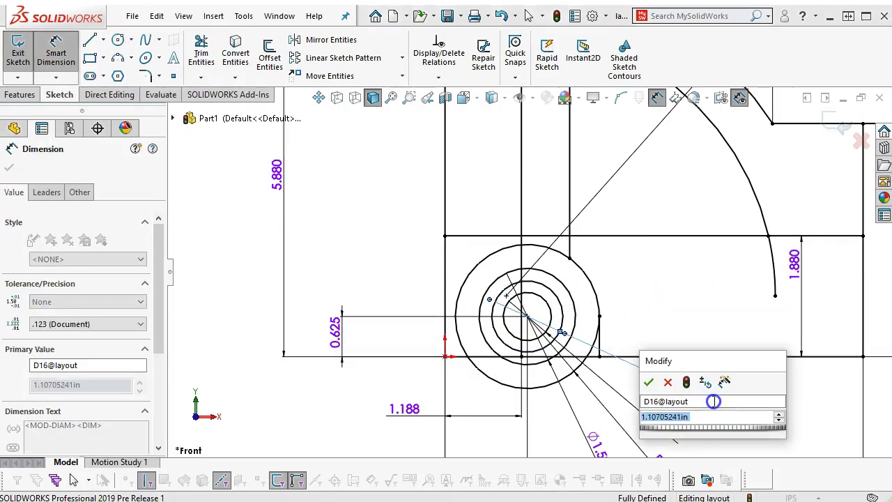
pyautogui.write('1.25')
pyautogui.press('Return')
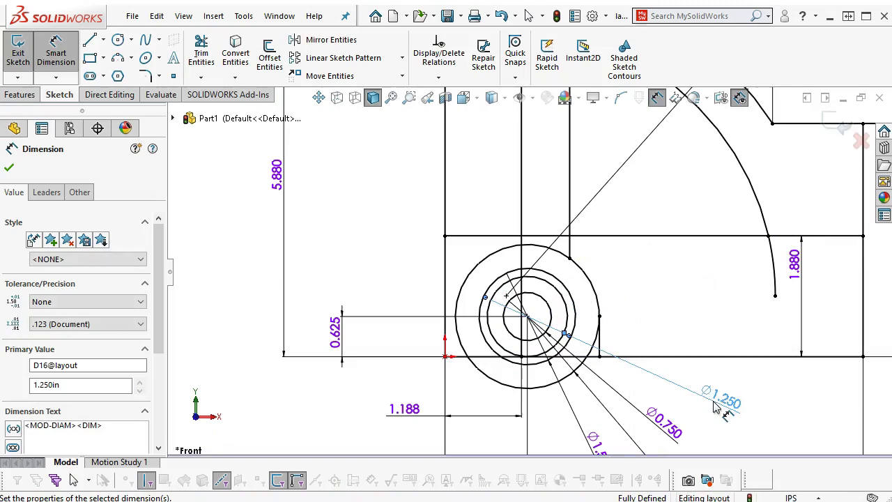
pyautogui.click(839, 123)
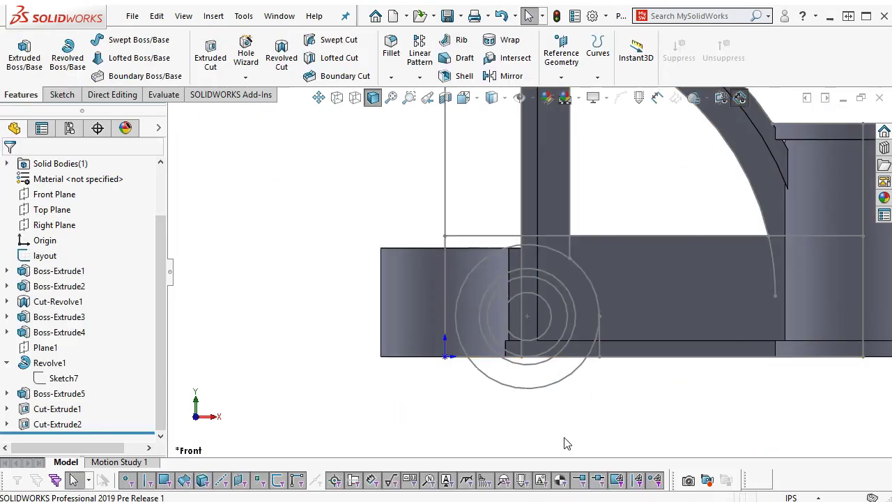
# Hide the layout sketch and turn the model to expose its underside.
pyautogui.moveTo(565, 441); pyautogui.dragTo(601, 383, button='middle')
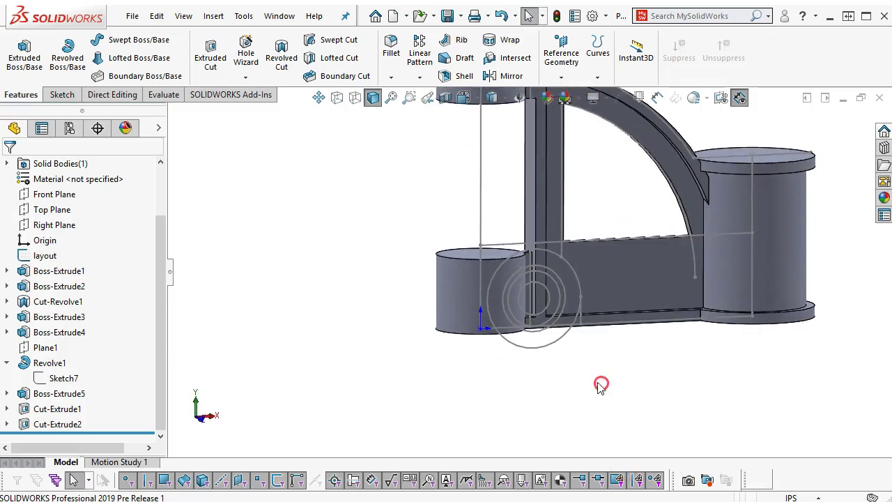
pyautogui.click(42, 256)
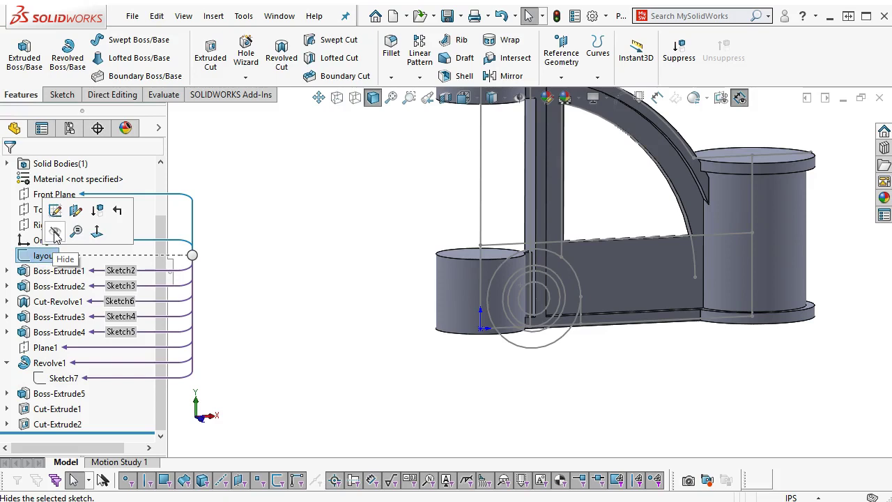
pyautogui.click(54, 232)
pyautogui.moveTo(285, 336)
pyautogui.mouseDown(button='middle')
pyautogui.moveTo(314, 314)
pyautogui.moveTo(309, 255)
pyautogui.moveTo(309, 262)
pyautogui.mouseUp(button='middle')
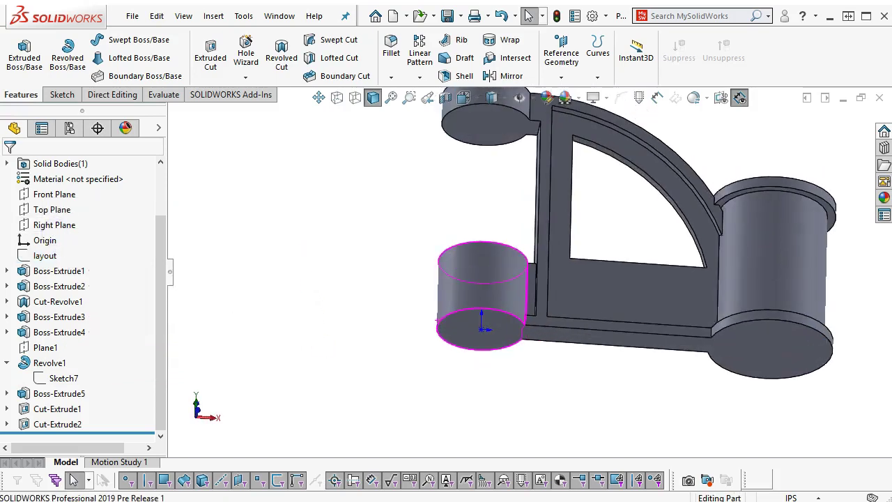
# Switch to the reference drawing in the browser and check the boss dimensions in the partial bottom view.
pyautogui.moveTo(891, 52); pyautogui.dragTo(259, 7)
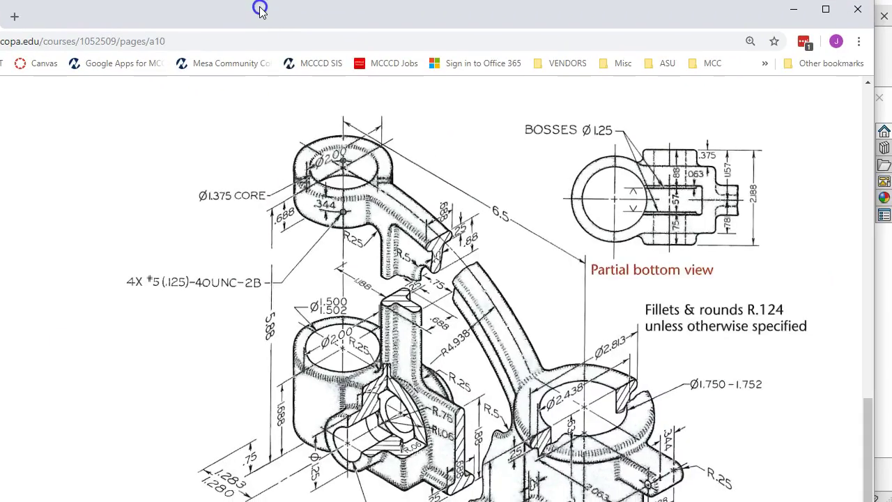
pyautogui.scroll(-1, 461, 236)
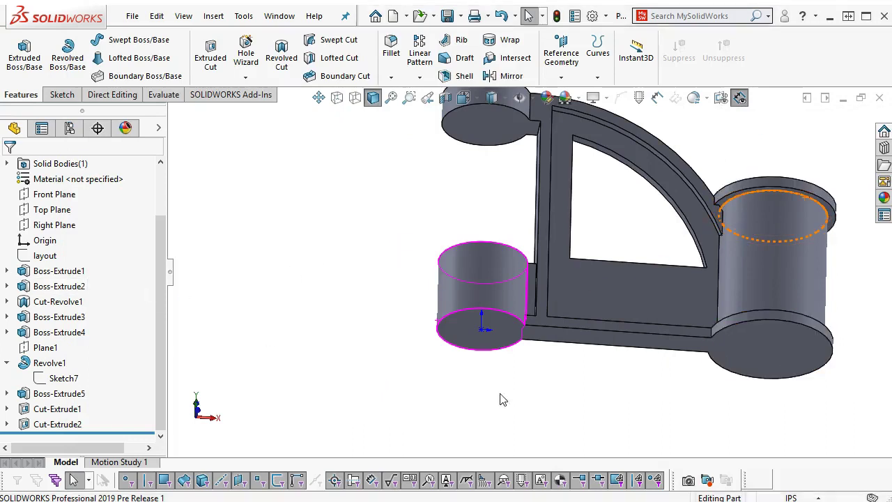
# In SOLIDWORKS, start a sketch on the lower cylinder's bottom face and draw a rectangle extending from the cylinder's centre along the connecting web.
pyautogui.click(468, 343)
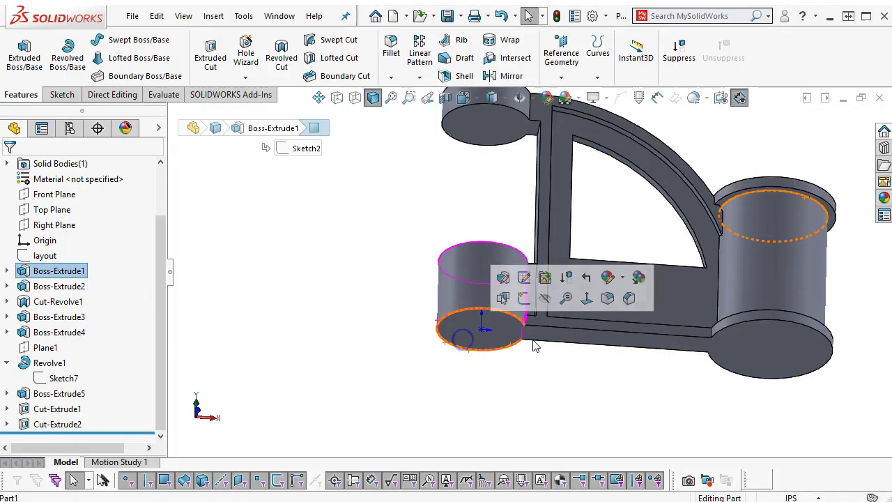
pyautogui.click(524, 298)
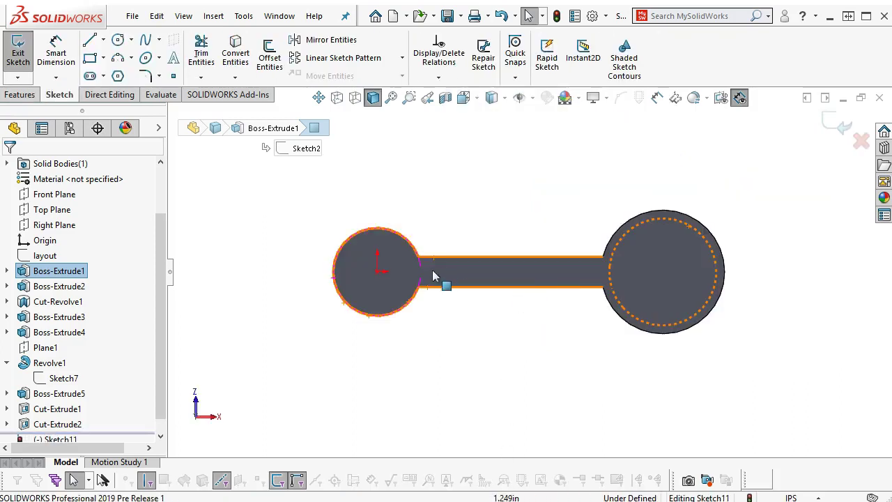
pyautogui.scroll(-3, 434, 231)
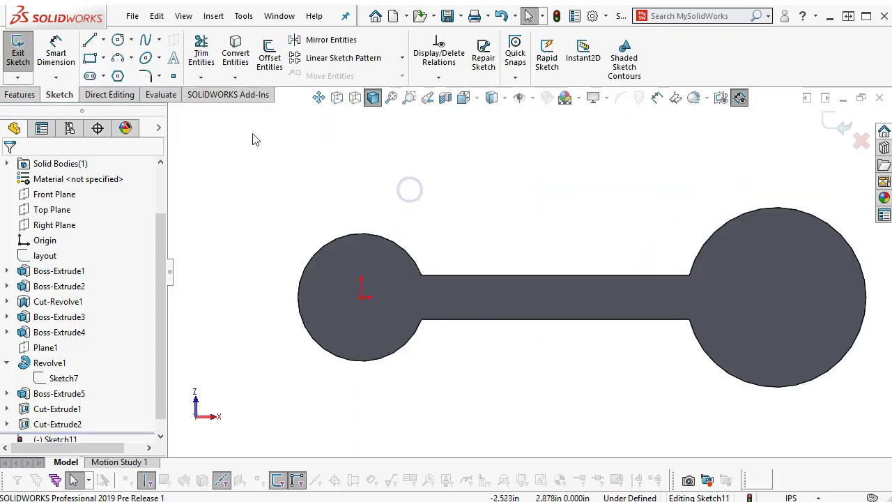
pyautogui.click(89, 58)
pyautogui.click(361, 279)
pyautogui.click(497, 336)
pyautogui.rightClick(489, 192)
pyautogui.click(513, 191)
# Centre the rectangle's short edge inside the cylinder on the origin with a Midpoint relation.
pyautogui.click(360, 295)
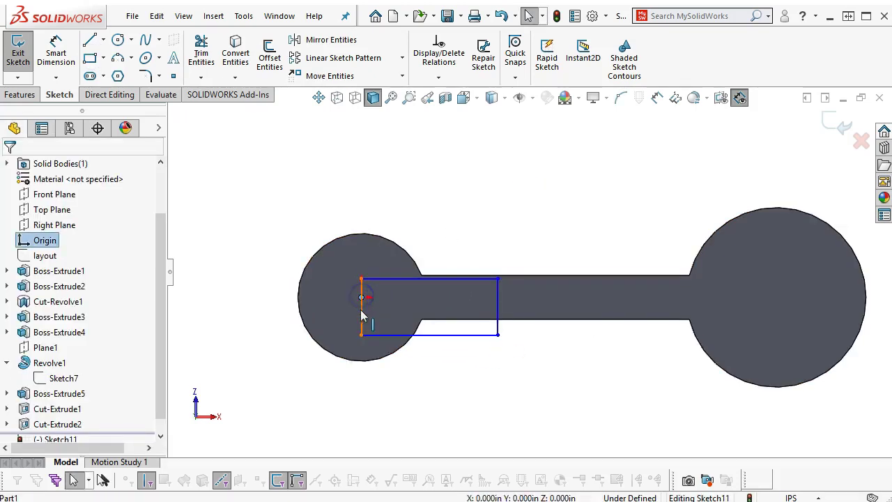
pyautogui.keyDown('ctrl'); pyautogui.click(360, 310); pyautogui.keyUp('ctrl')
pyautogui.click(400, 248)
# Dimension the rectangle's short edge through the origin to 0.57 in.
pyautogui.rightClick(379, 104)
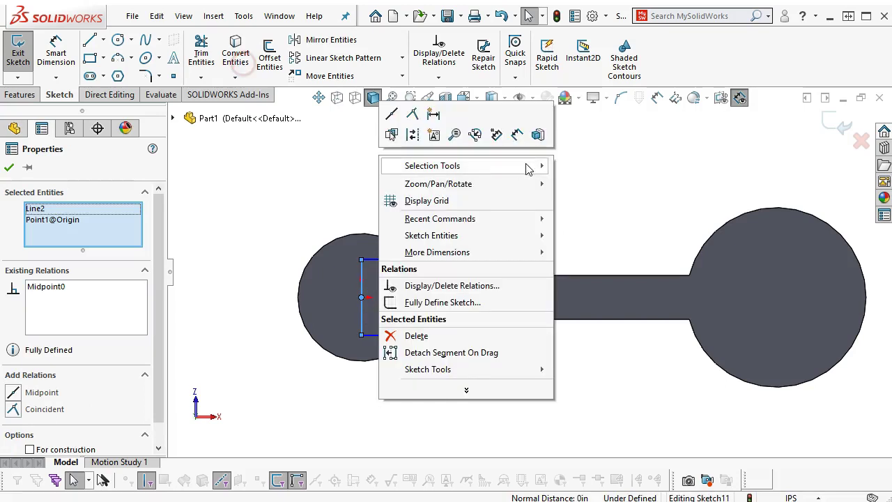
pyautogui.click(514, 131)
pyautogui.click(362, 317)
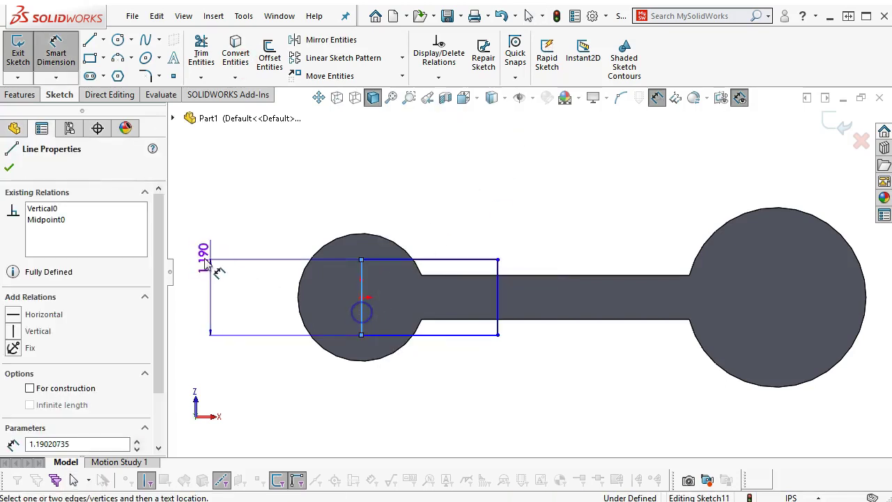
pyautogui.click(212, 230)
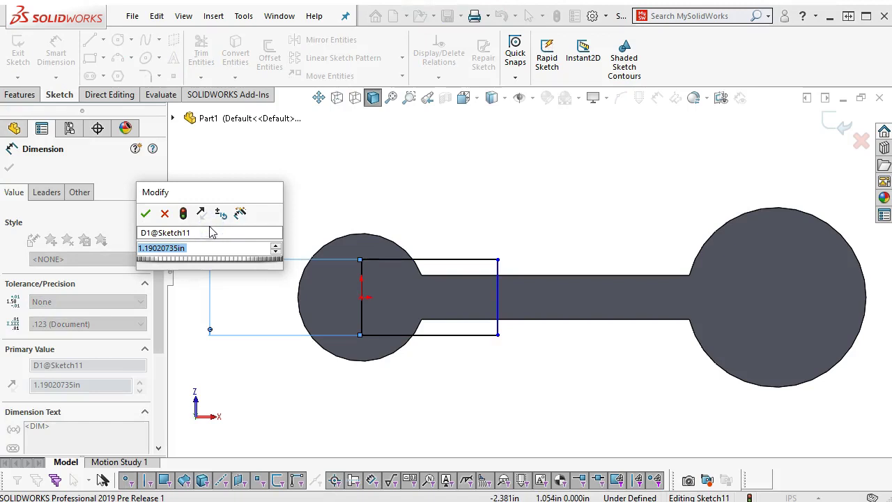
pyautogui.write('.57')
pyautogui.press('Return')
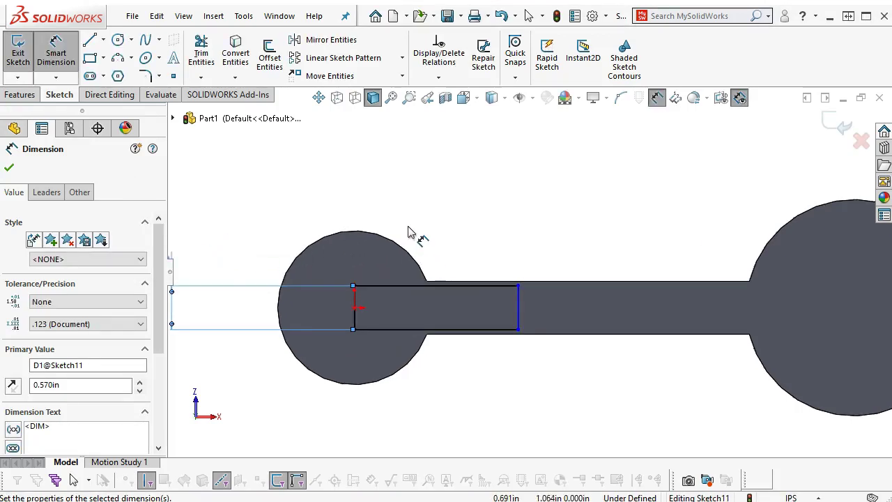
pyautogui.rightClick(469, 207)
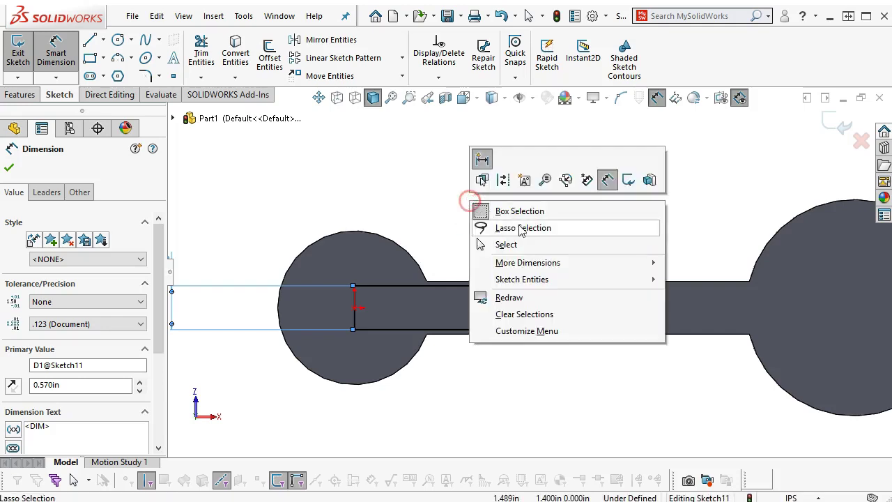
pyautogui.click(516, 241)
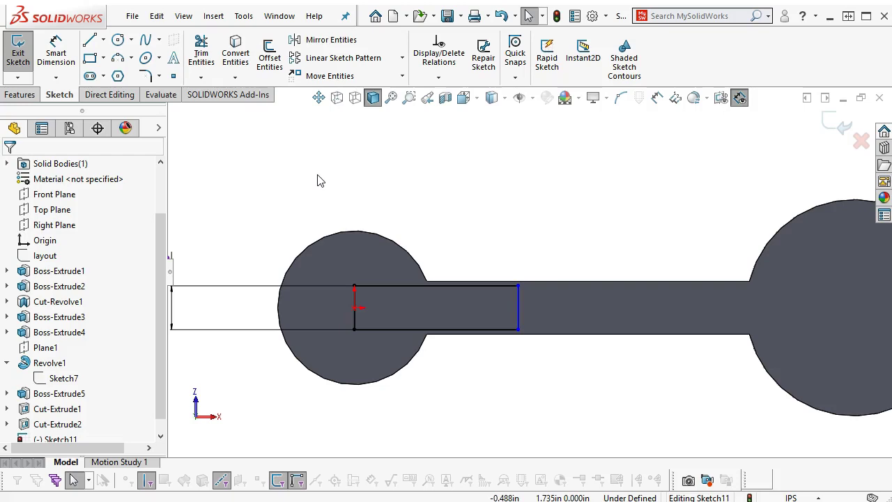
# Show the layout sketch, compare the rectangle's open end with the concentric circles, and exit the rectangle sketch.
pyautogui.scroll(4, 335, 204)
pyautogui.moveTo(350, 241); pyautogui.dragTo(351, 307, button='middle')
pyautogui.click(53, 256)
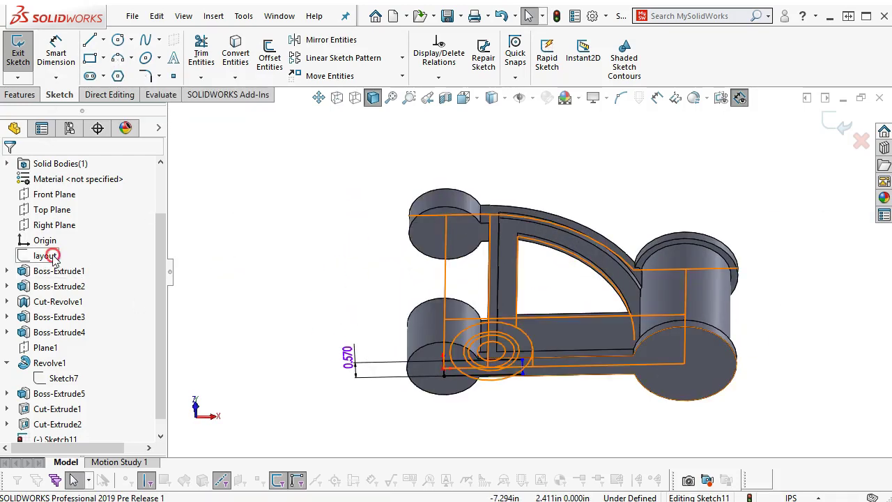
pyautogui.rightClick(53, 255)
pyautogui.press('Escape')
pyautogui.scroll(-5, 508, 358)
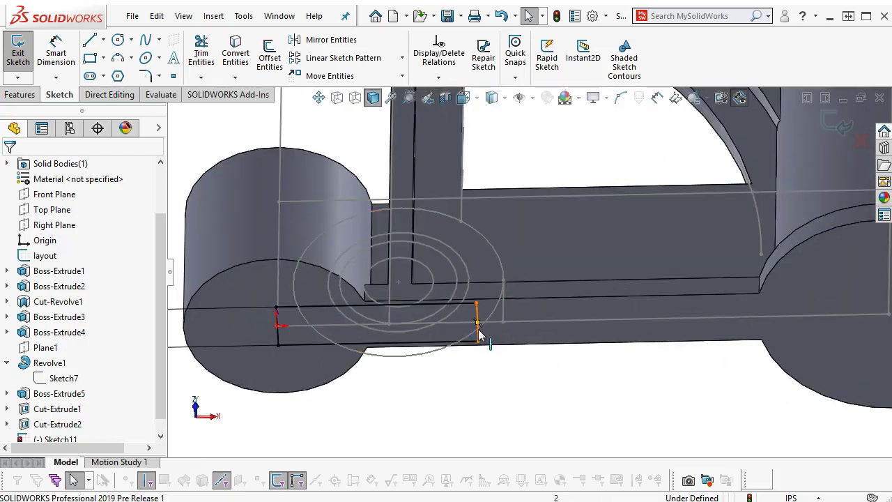
pyautogui.hotkey('ctrl', '8')
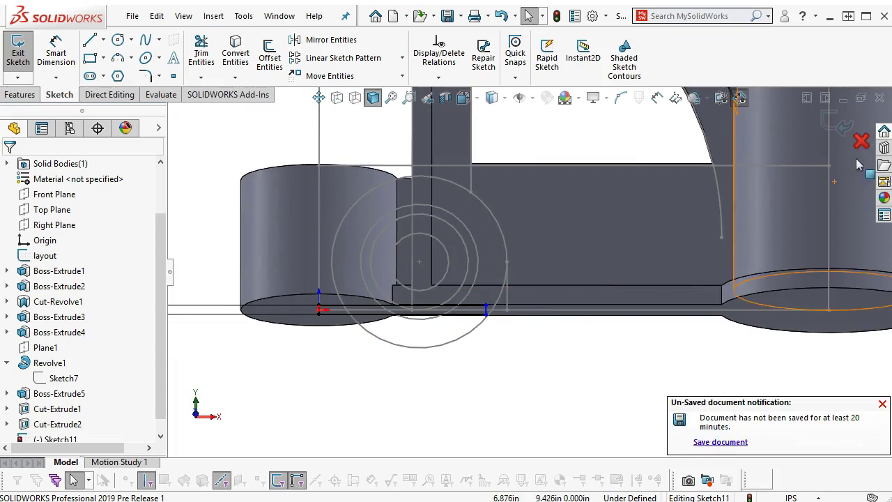
pyautogui.click(837, 121)
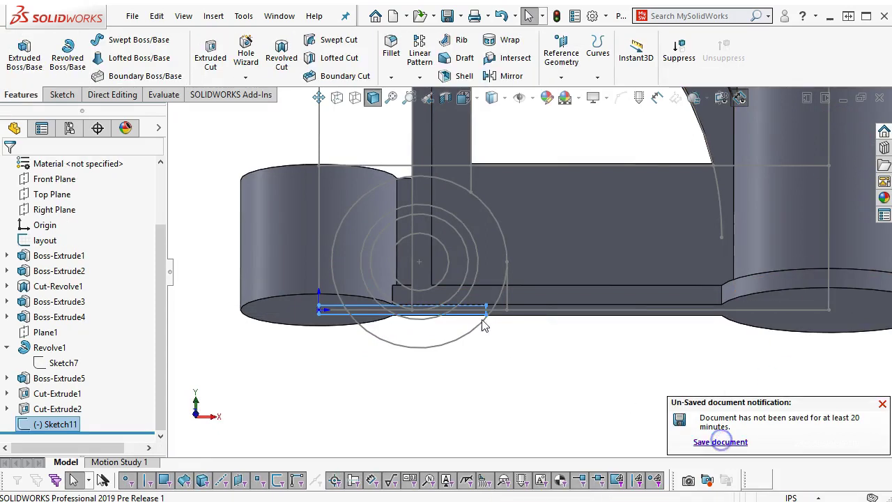
# Save the part as 13.17 in the OneDrive folder 2018F SW assignments > Assign10.
pyautogui.click(721, 443)
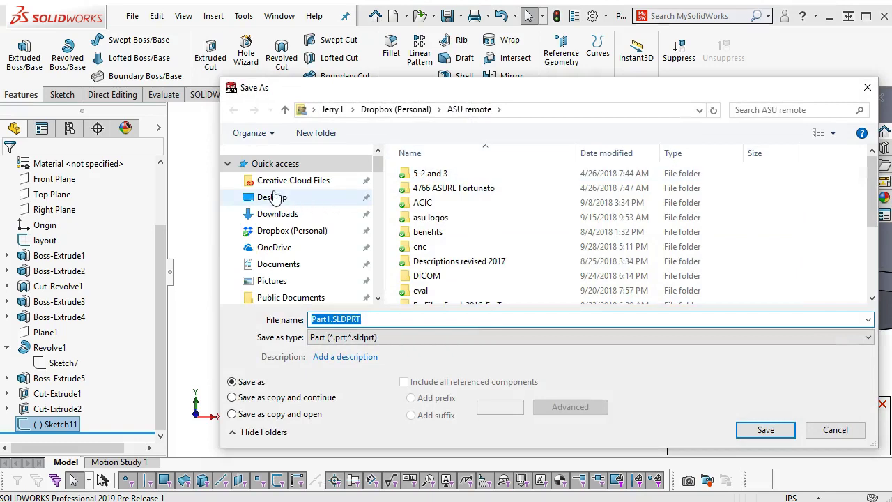
pyautogui.click(281, 247)
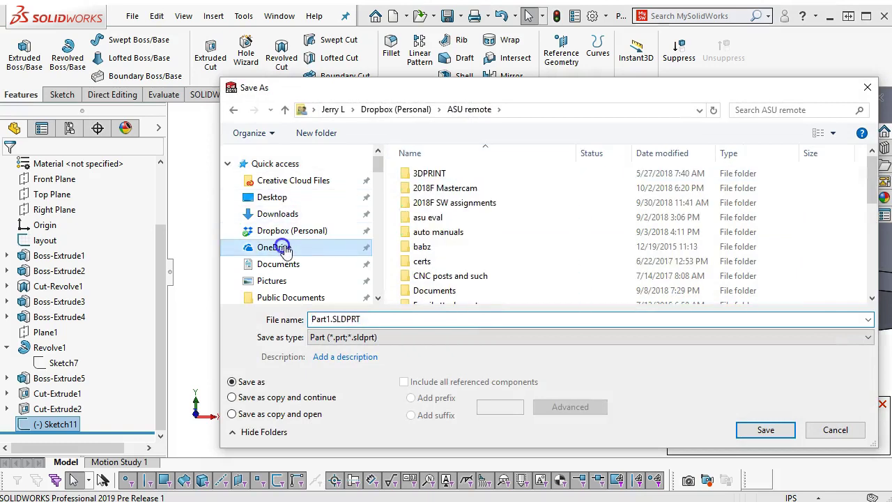
pyautogui.doubleClick(461, 202)
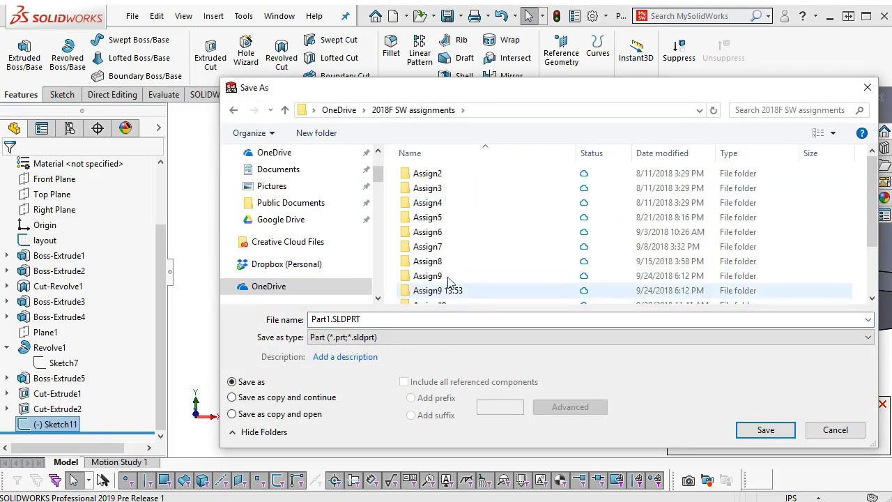
pyautogui.scroll(-3, 437, 281)
pyautogui.doubleClick(443, 235)
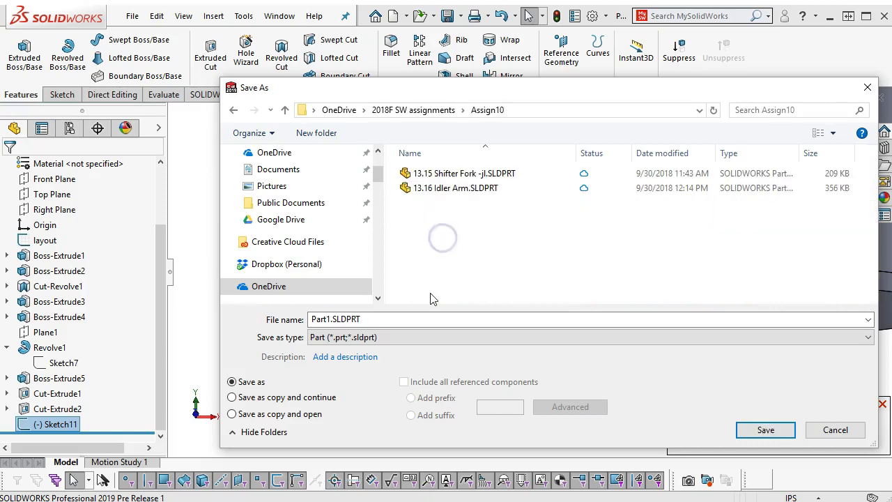
pyautogui.doubleClick(386, 322)
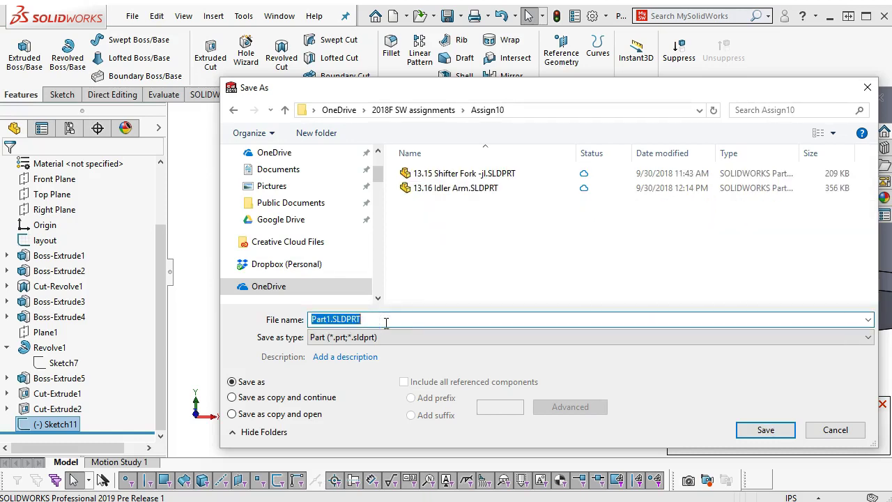
pyautogui.write('13.')
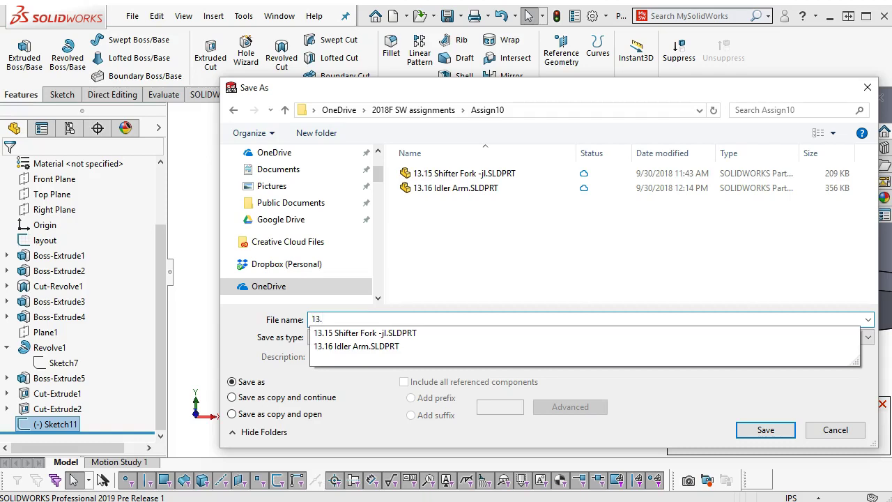
pyautogui.write('7')
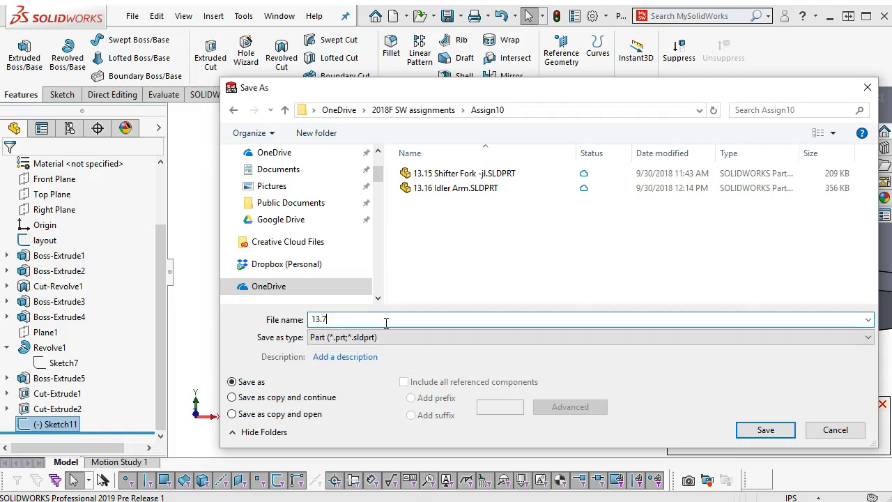
pyautogui.press('BackSpace')
pyautogui.write('17')
pyautogui.press('Return')
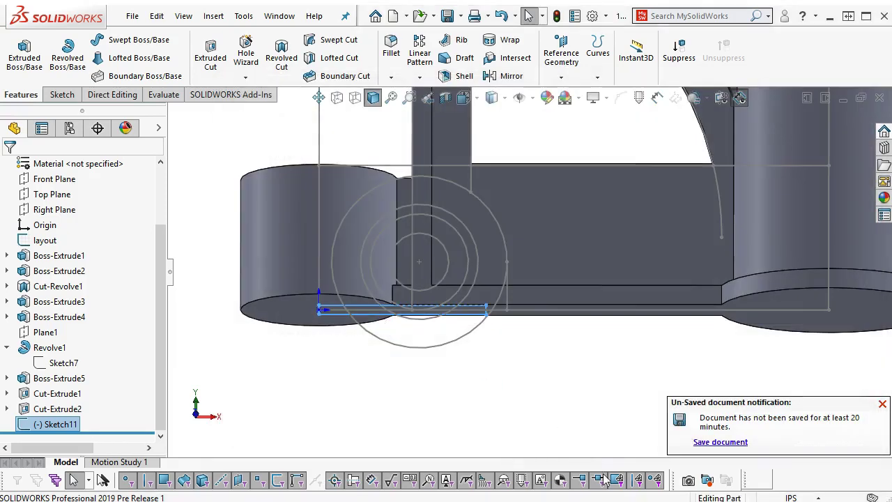
pyautogui.moveTo(569, 358); pyautogui.dragTo(589, 354, button='middle')
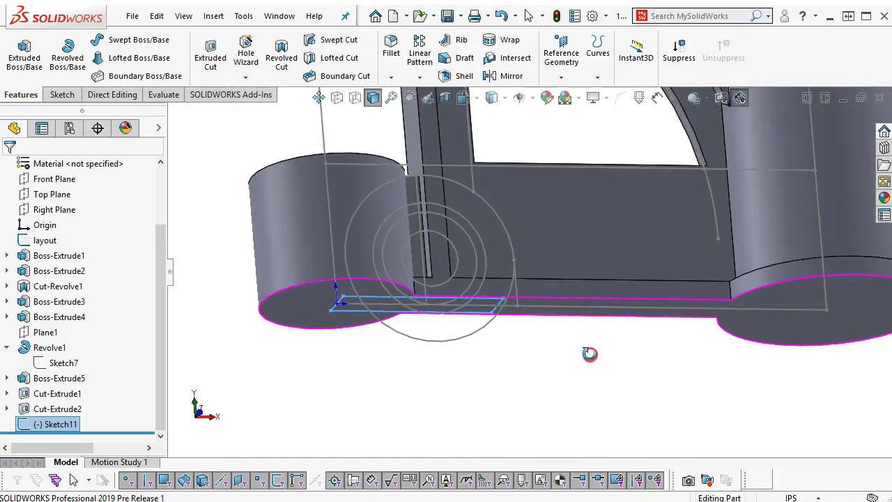
# In the layout sketch, draw a vertical line from the outer quadrant of the second-smallest concentric circle down to the horizontal baseline.
pyautogui.click(583, 354)
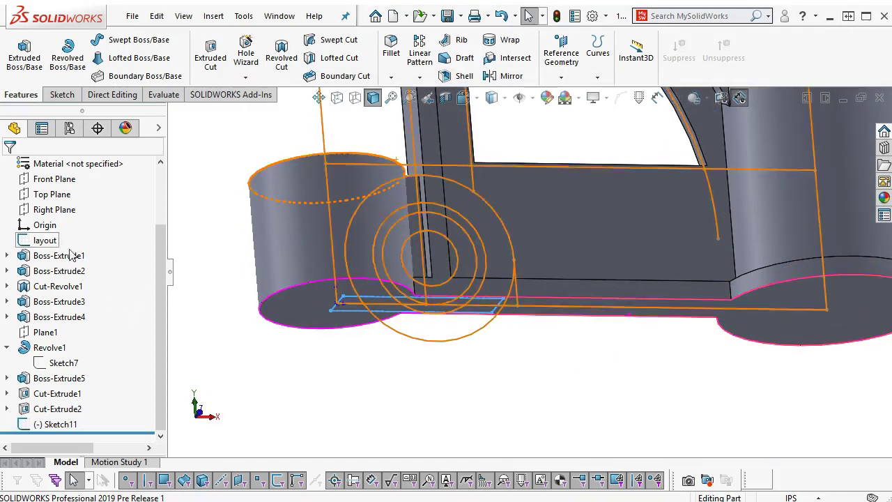
pyautogui.rightClick(42, 241)
pyautogui.click(49, 209)
pyautogui.click(381, 358)
pyautogui.scroll(2, 659, 132)
pyautogui.scroll(-4, 658, 140)
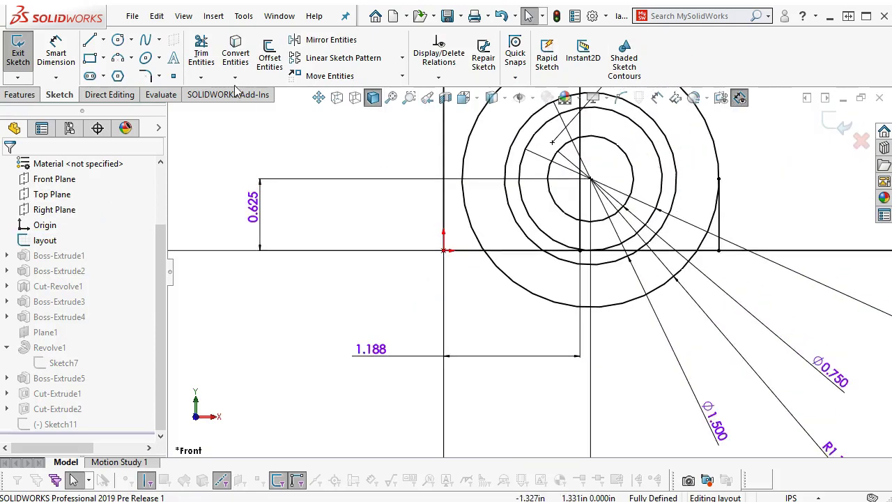
pyautogui.click(89, 40)
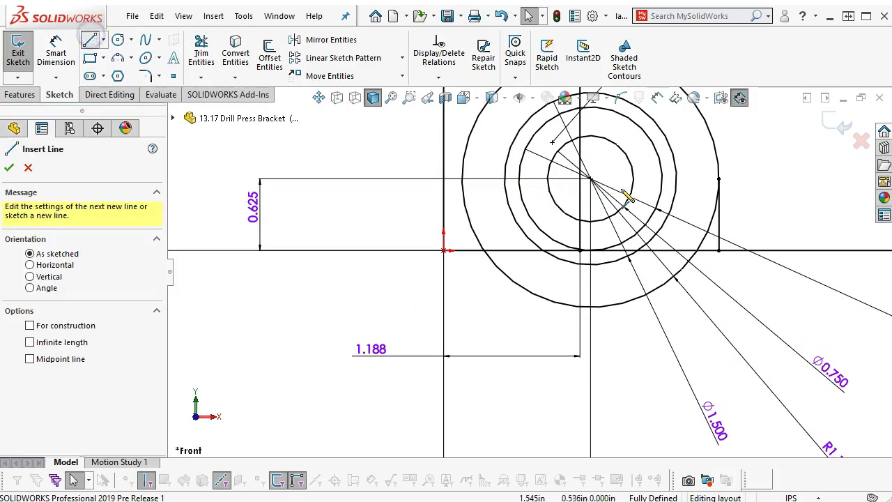
pyautogui.click(667, 180)
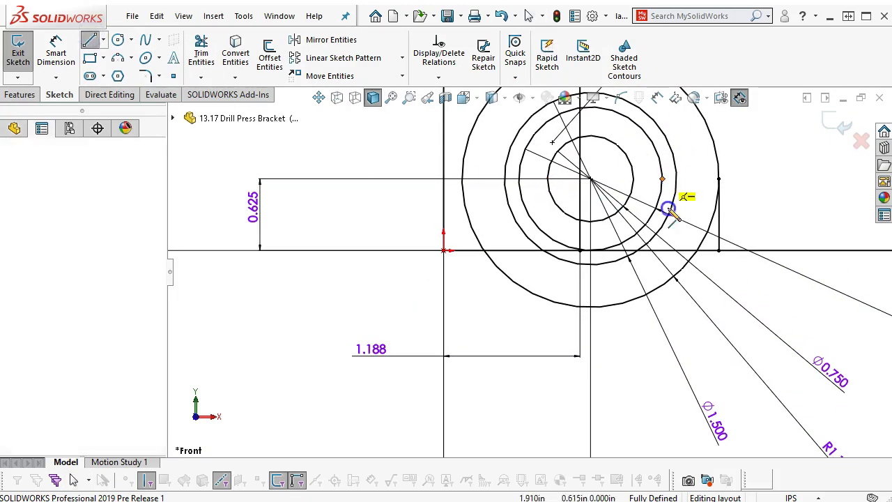
pyautogui.click(666, 249)
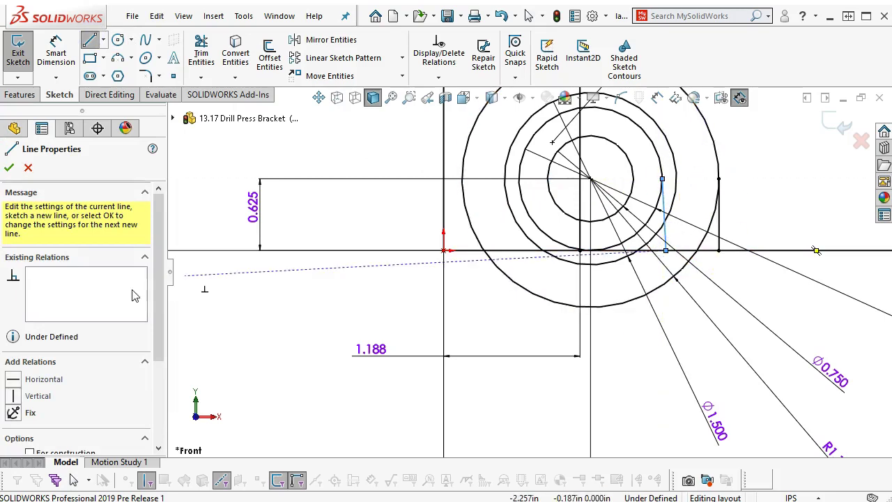
pyautogui.click(29, 395)
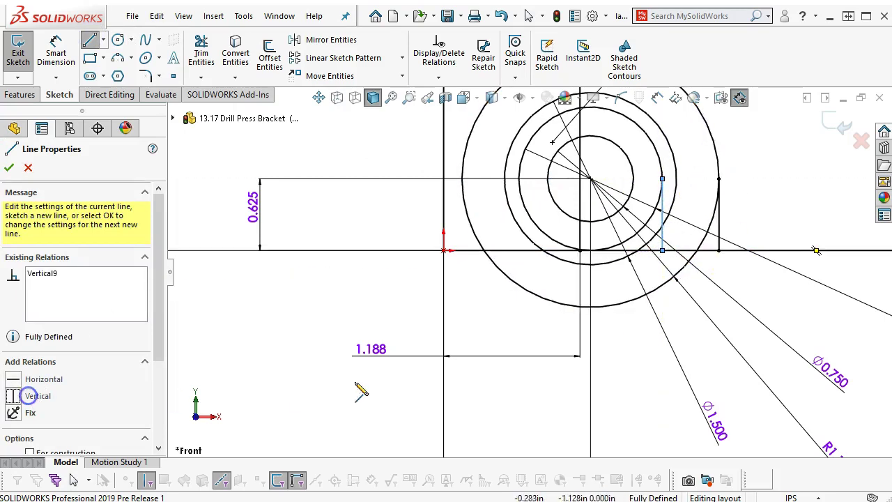
pyautogui.click(821, 124)
# In the rectangle's bottom-face sketch, centre the rectangle's open end edge on the new layout line's lower endpoint with a Midpoint relation.
pyautogui.scroll(3, 718, 302)
pyautogui.moveTo(719, 301)
pyautogui.mouseDown(button='middle')
pyautogui.moveTo(734, 195)
pyautogui.moveTo(693, 235)
pyautogui.mouseUp(button='middle')
pyautogui.click(84, 424)
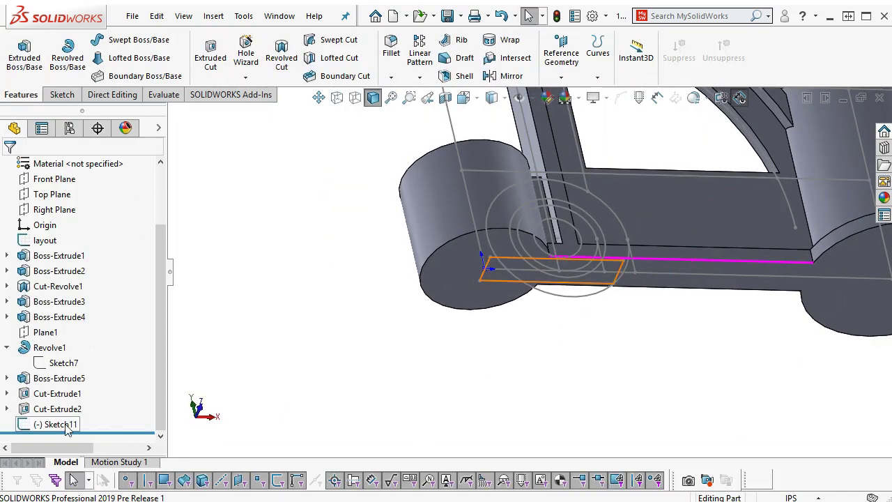
pyautogui.rightClick(83, 425)
pyautogui.click(96, 324)
pyautogui.scroll(-3, 601, 268)
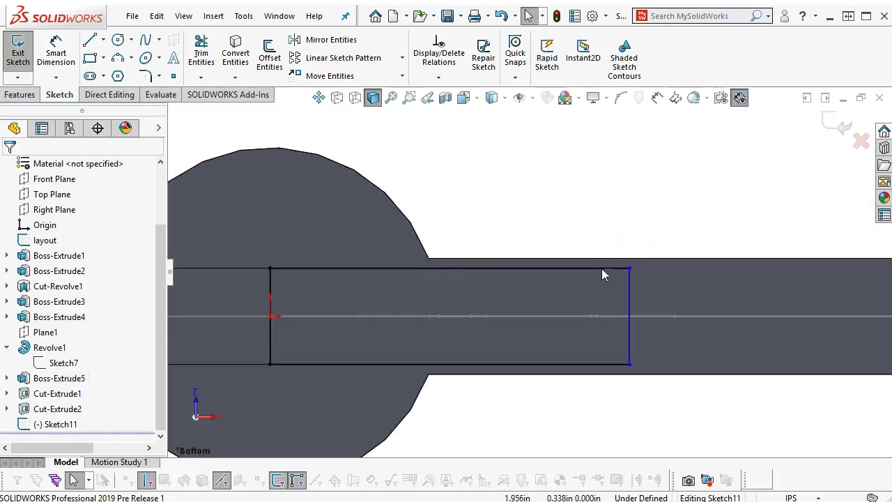
pyautogui.moveTo(636, 302)
pyautogui.mouseDown(button='middle')
pyautogui.moveTo(646, 305)
pyautogui.moveTo(591, 317)
pyautogui.mouseUp(button='middle')
pyautogui.click(592, 317)
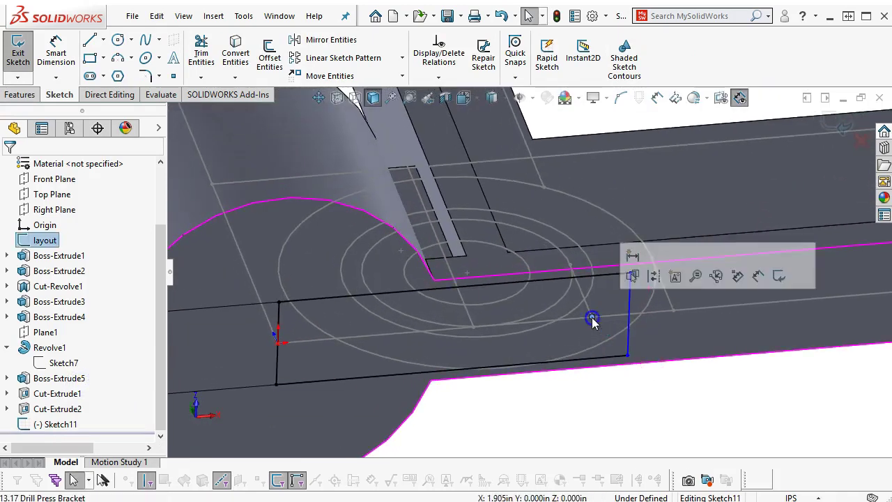
pyautogui.keyDown('ctrl'); pyautogui.click(629, 341); pyautogui.keyUp('ctrl')
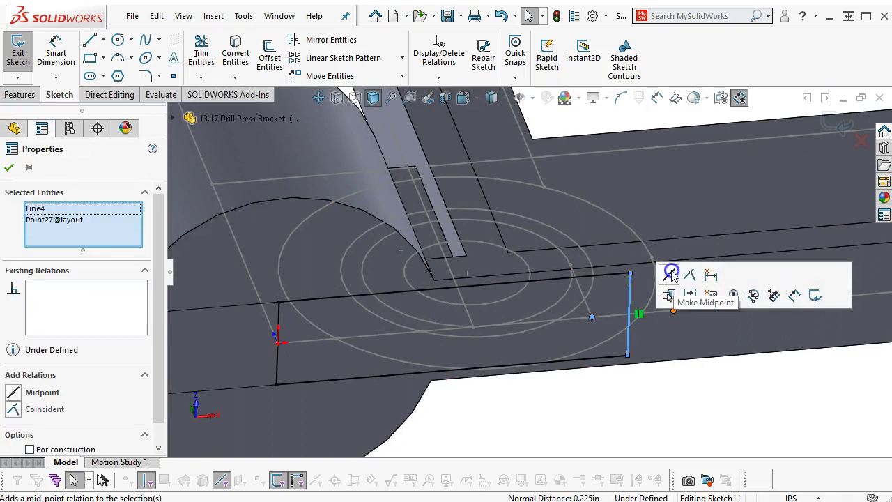
pyautogui.click(671, 273)
pyautogui.click(665, 407)
# Examine the lower cross boss's dimensions in the browser's reference drawing and return to the part sketch.
pyautogui.scroll(3, 667, 401)
pyautogui.moveTo(669, 397); pyautogui.dragTo(673, 463, button='middle')
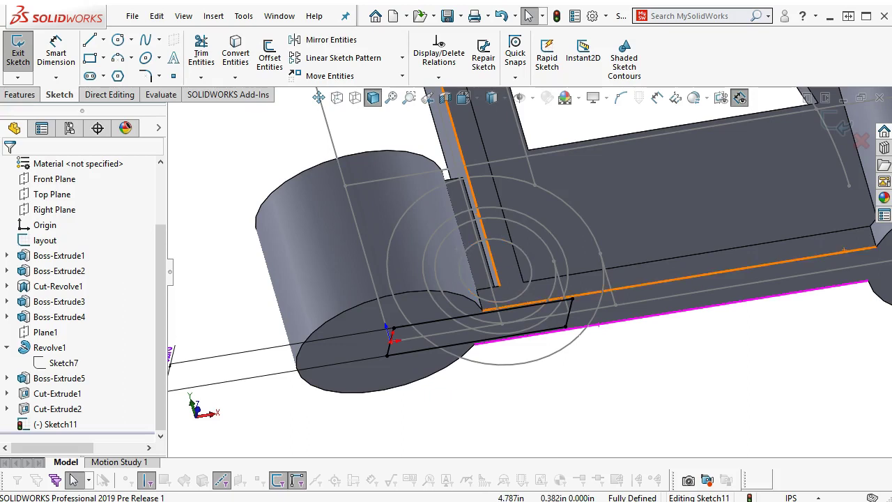
pyautogui.moveTo(891, 127); pyautogui.dragTo(891, 124)
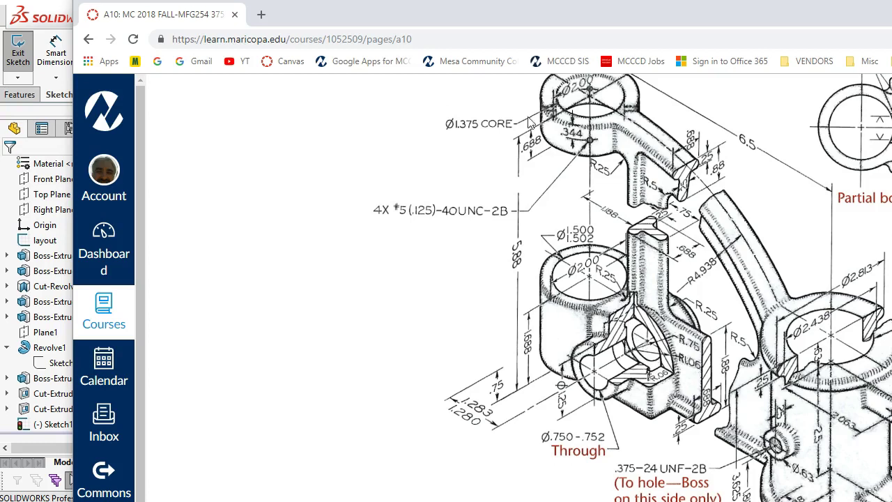
pyautogui.moveTo(452, 10); pyautogui.dragTo(891, 19)
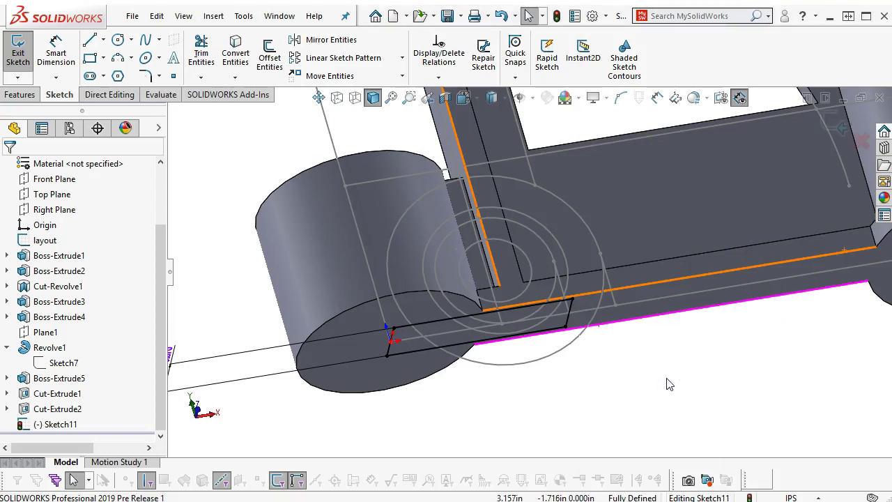
# Offset only the rectangle's upper long edge outward by 0.88 in, with chain selection off and reversed direction, and move its dimension clear.
pyautogui.hotkey('ctrl', '6')
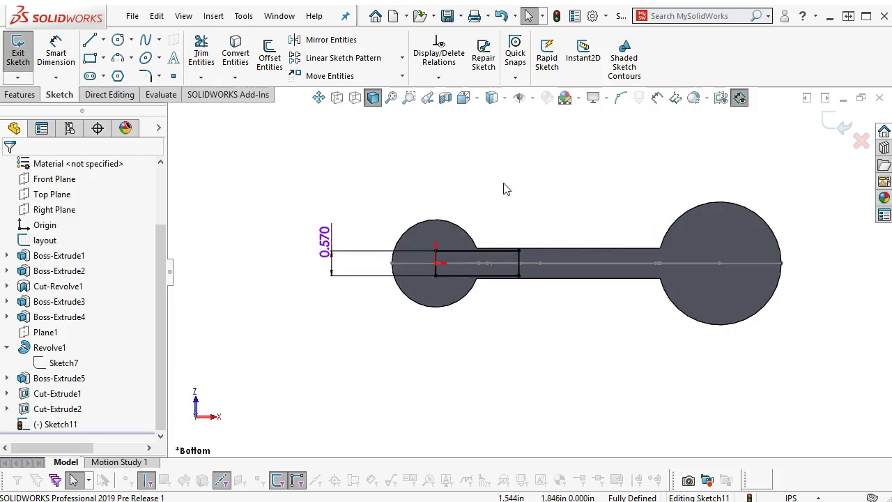
pyautogui.scroll(-2, 502, 194)
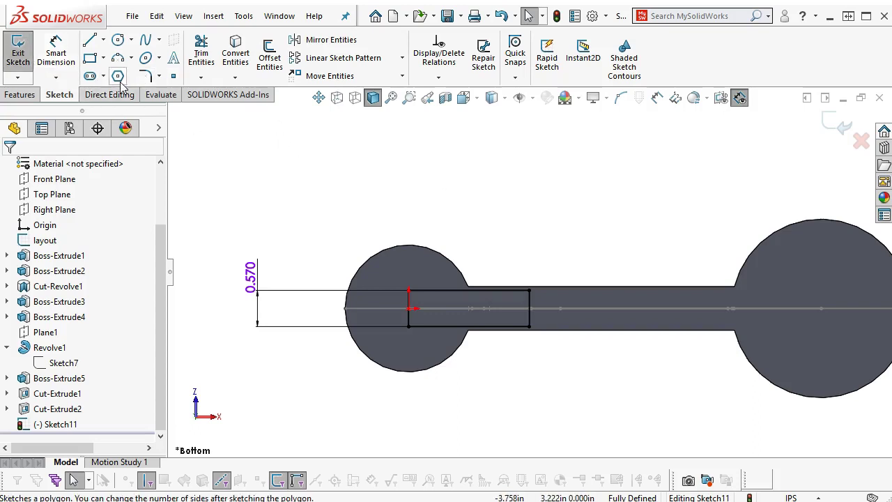
pyautogui.click(269, 58)
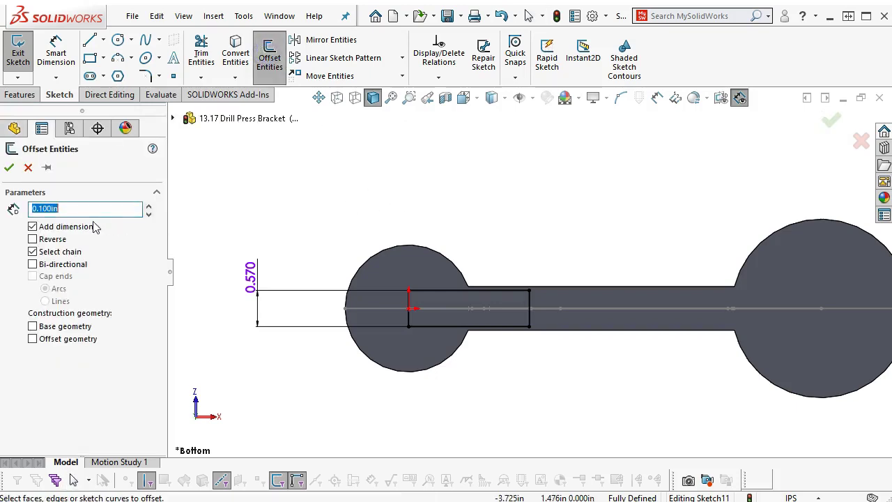
pyautogui.write('.88')
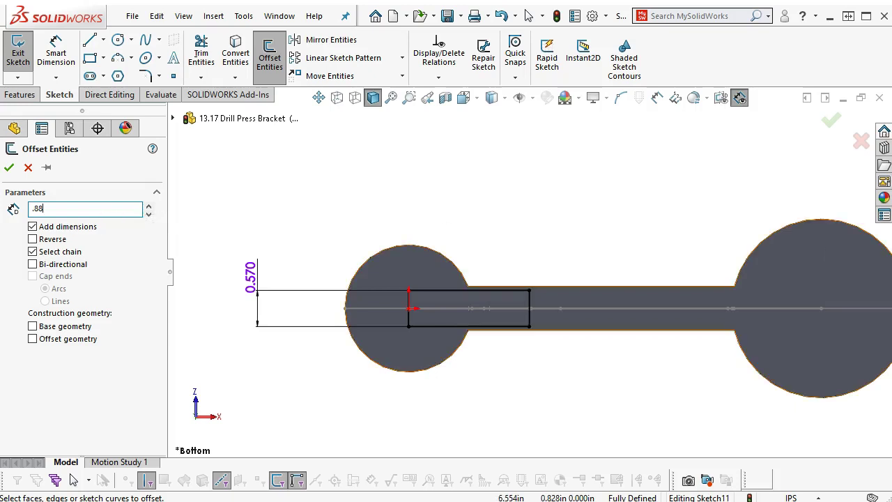
pyautogui.press('Return')
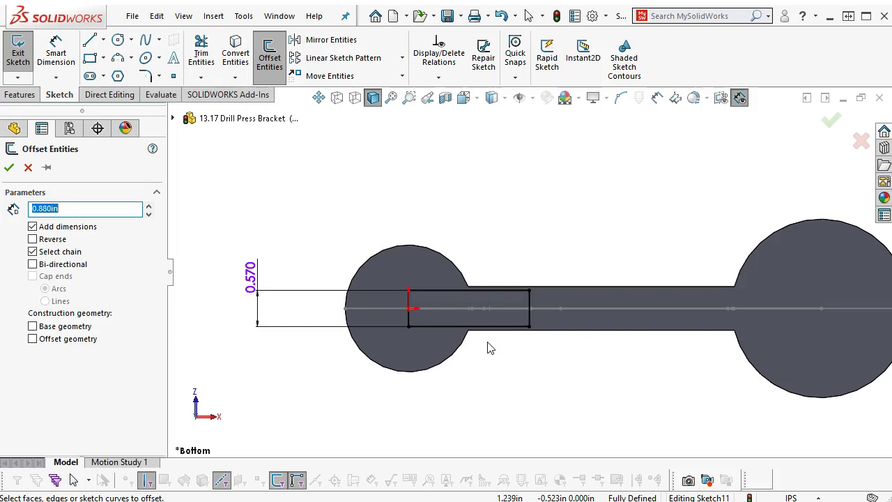
pyautogui.click(459, 289)
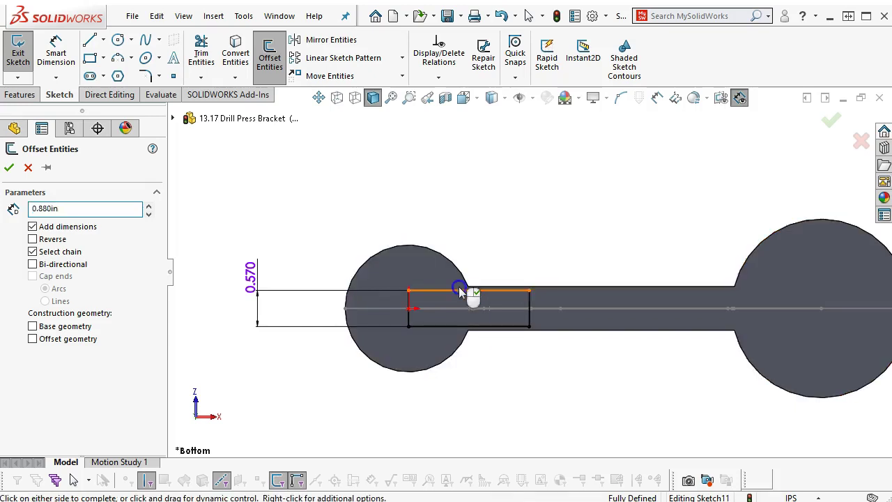
pyautogui.click(32, 252)
pyautogui.click(32, 239)
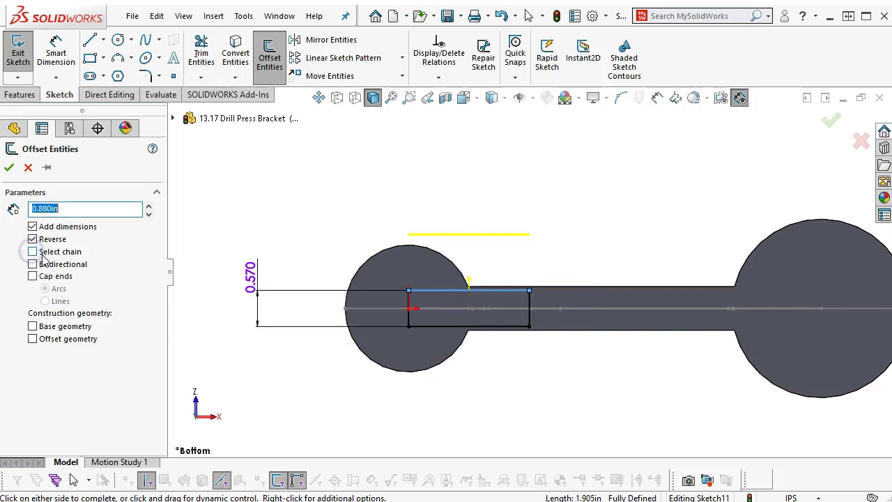
pyautogui.click(9, 167)
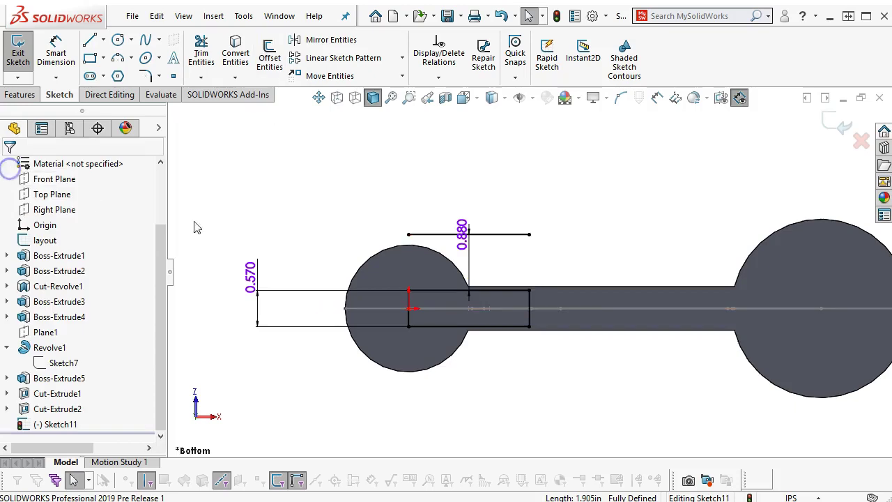
pyautogui.moveTo(462, 240); pyautogui.dragTo(609, 199)
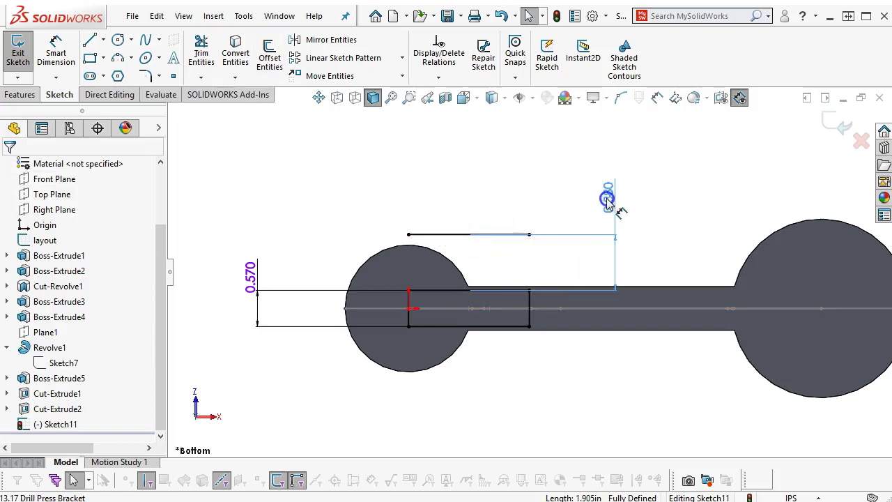
# Offset the rectangle's lower long edge outward by 0.75 in.
pyautogui.click(486, 326)
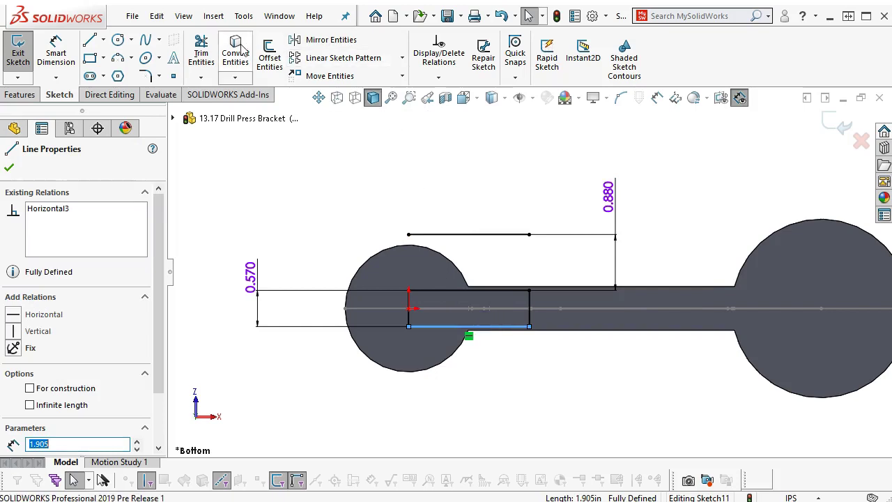
pyautogui.click(269, 56)
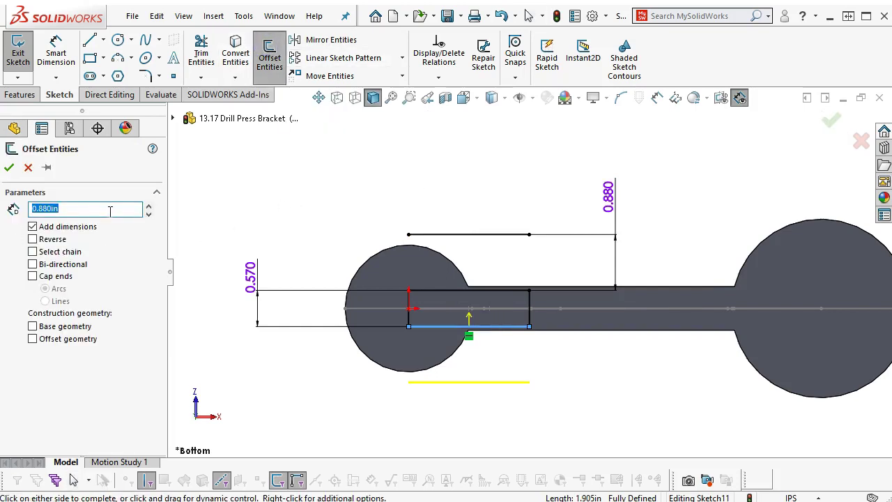
pyautogui.write('.75')
pyautogui.press('Return')
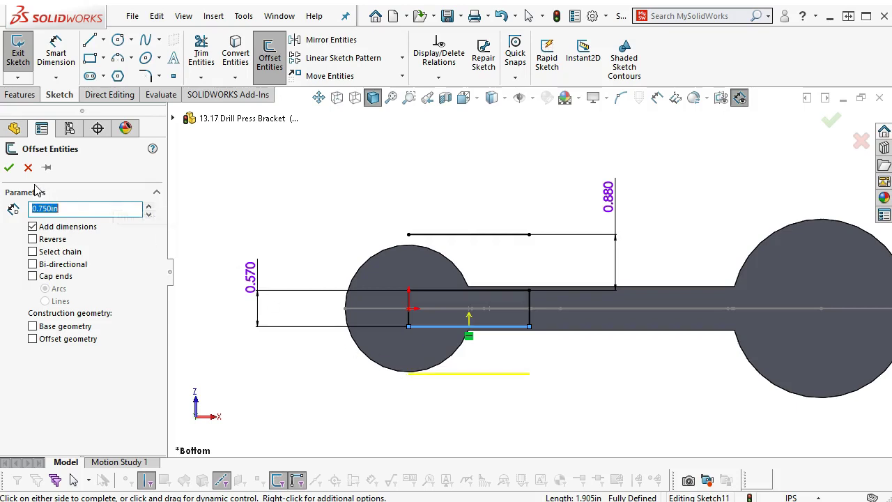
pyautogui.click(9, 168)
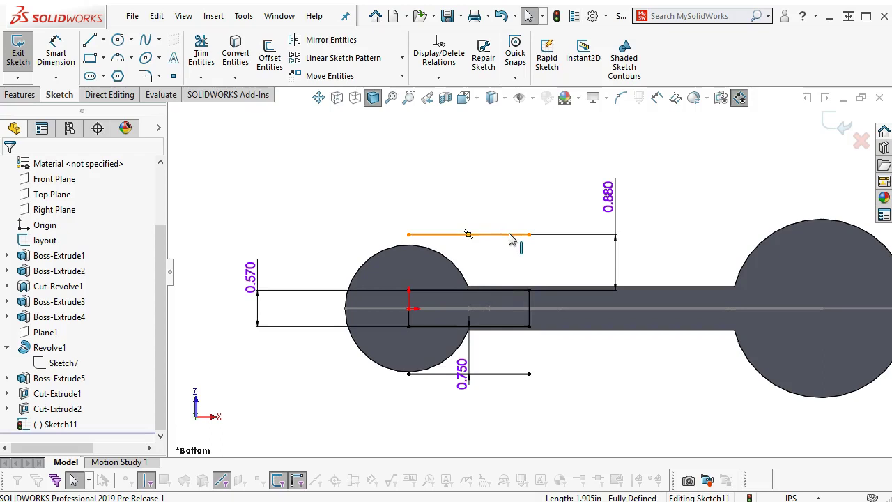
# Draw a horizontal line about 1.3 in long between the upper offset line and the rectangle, ending on the small cylinder's edge.
pyautogui.click(89, 40)
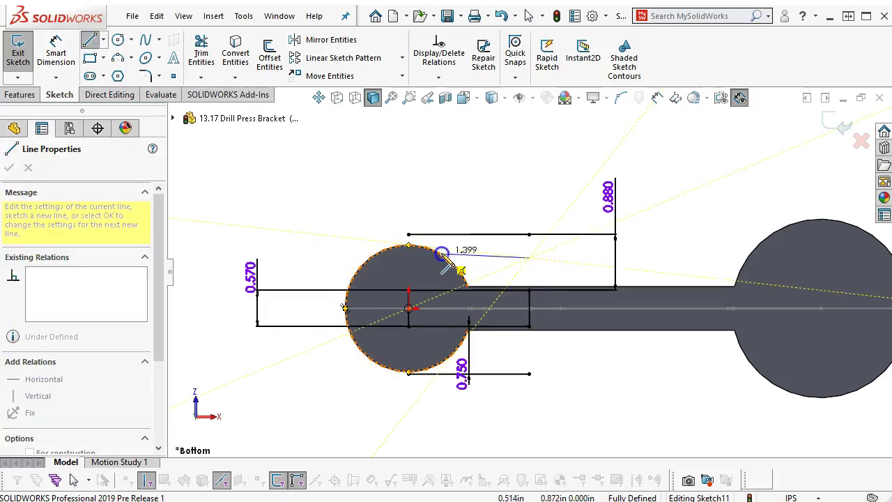
pyautogui.click(447, 257)
pyautogui.rightClick(466, 182)
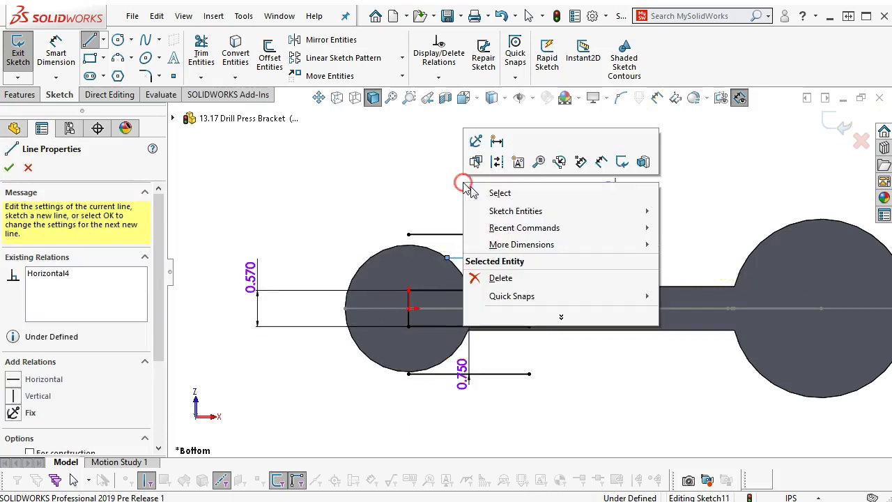
pyautogui.click(488, 193)
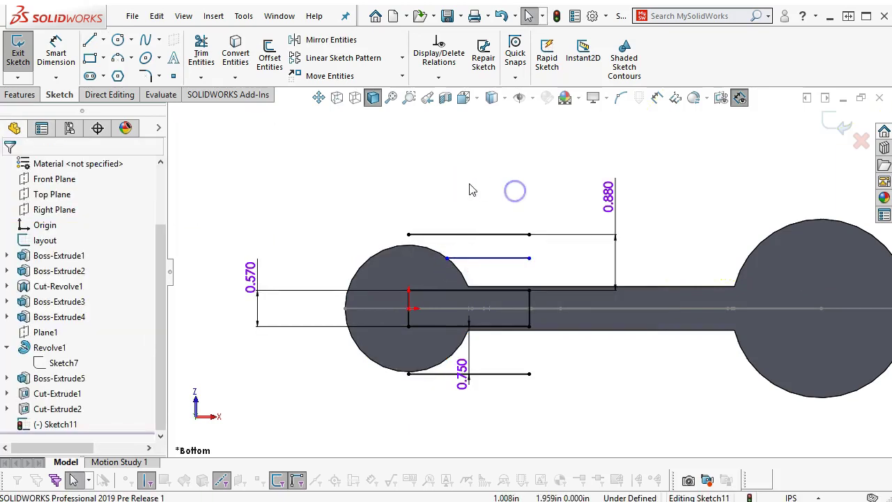
# Make the new horizontal line's free endpoint coincident with the rectangle's end edge.
pyautogui.click(529, 258)
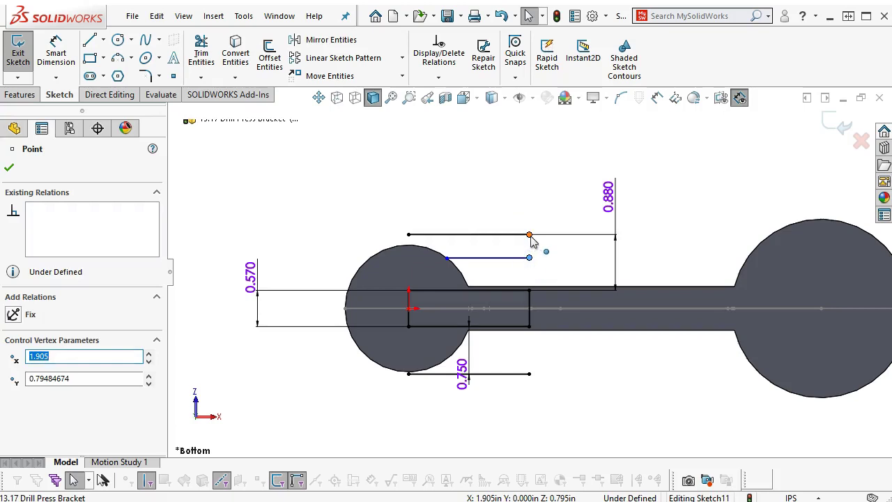
pyautogui.keyDown('ctrl'); pyautogui.click(529, 304); pyautogui.keyUp('ctrl')
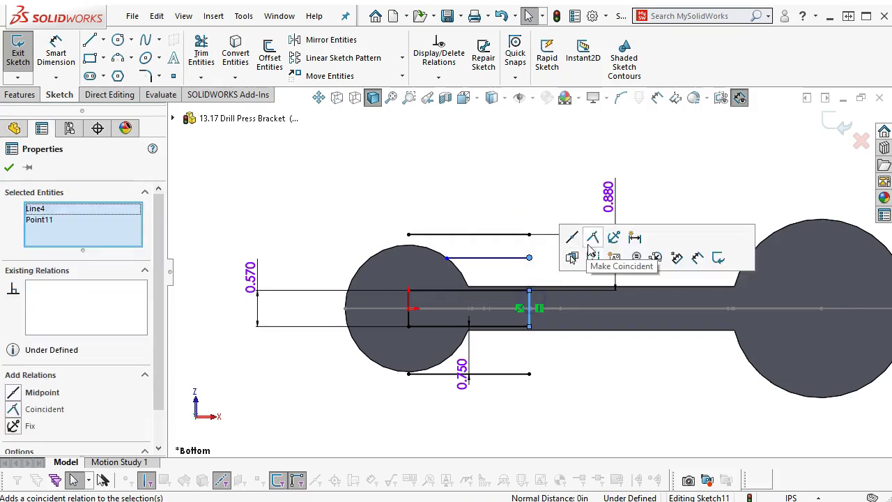
pyautogui.click(591, 239)
pyautogui.click(501, 183)
# Dimension the distance between the new horizontal line and the upper offset line to 0.375 in.
pyautogui.rightClick(502, 183)
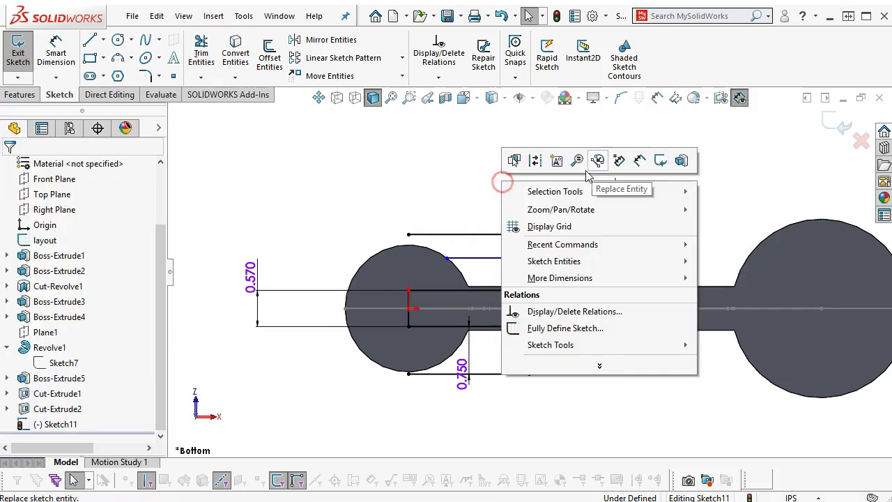
pyautogui.click(634, 161)
pyautogui.click(507, 256)
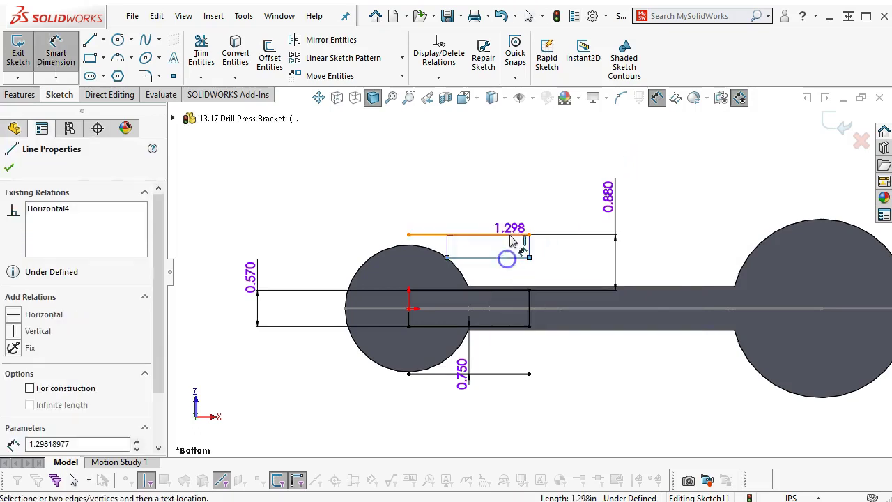
pyautogui.click(509, 235)
pyautogui.click(557, 202)
pyautogui.write('.')
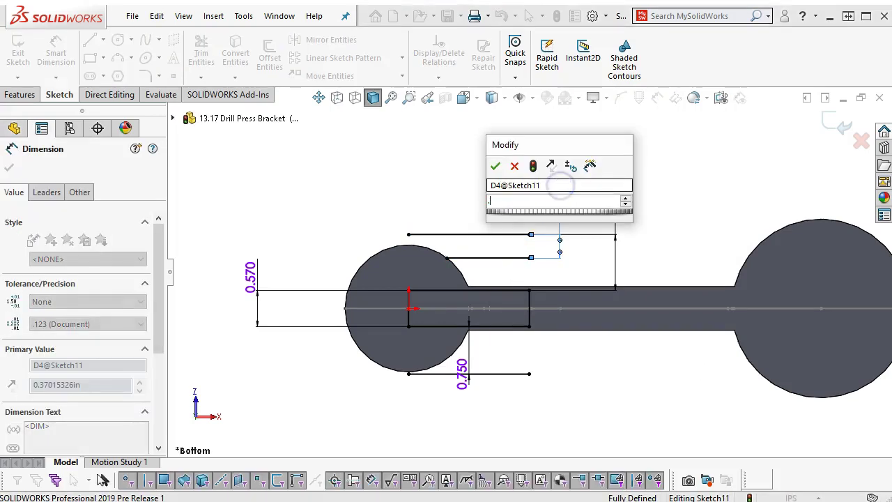
pyautogui.write('375')
pyautogui.press('Return')
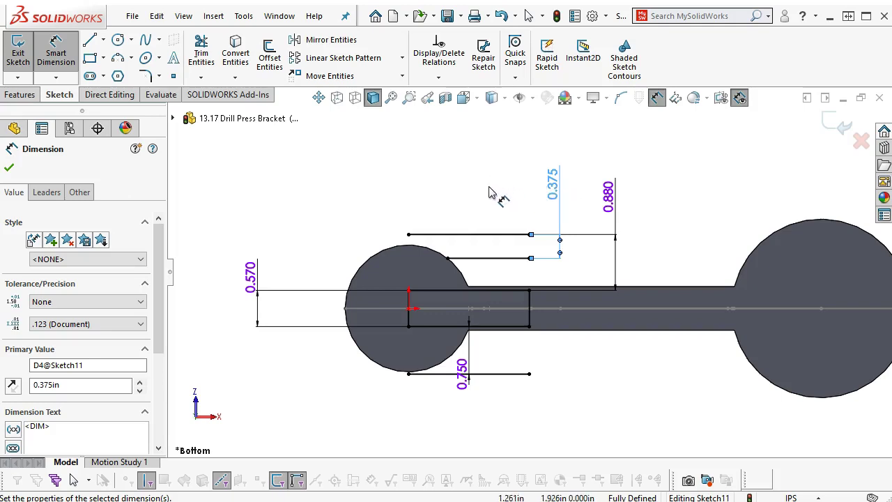
# Draw a horizontal centerline from the origin to the midpoint of the rectangle's end edge.
pyautogui.click(386, 143)
pyautogui.rightClick(385, 143)
pyautogui.click(445, 186)
pyautogui.click(102, 39)
pyautogui.click(119, 76)
pyautogui.click(409, 309)
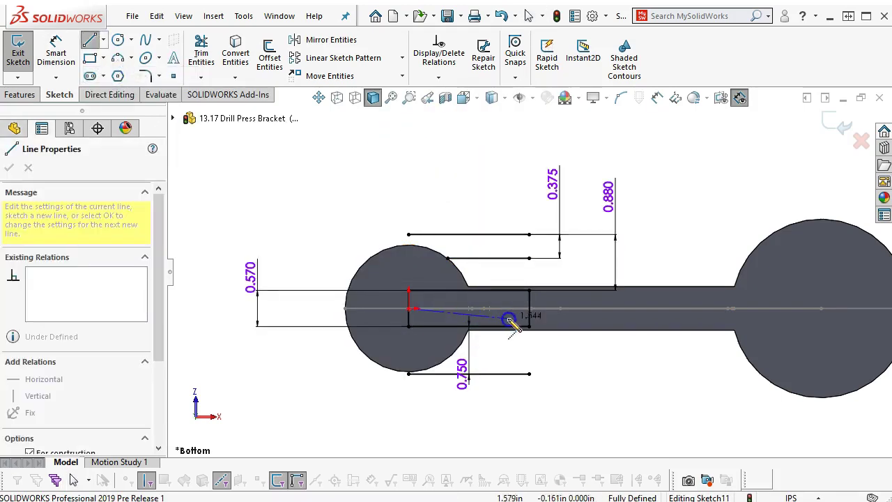
pyautogui.click(529, 308)
# Add a driven dimension for the distance between the centerline and the upper offset line.
pyautogui.rightClick(426, 188)
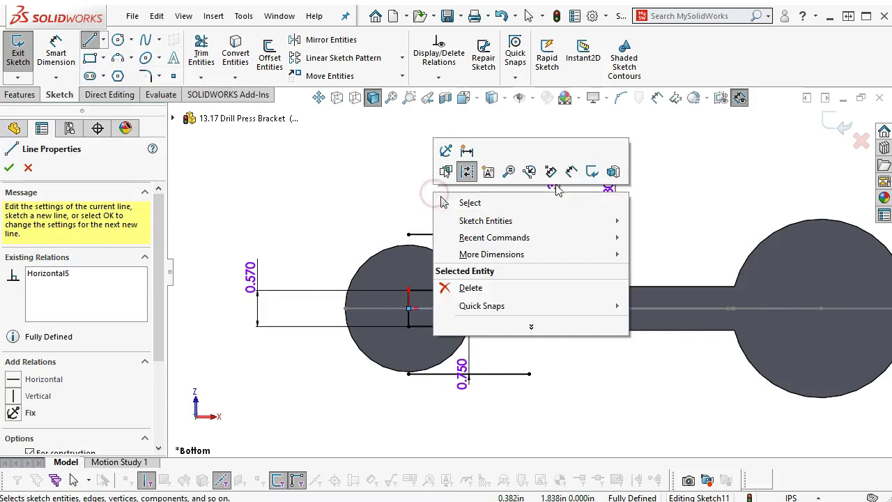
pyautogui.click(568, 170)
pyautogui.click(491, 308)
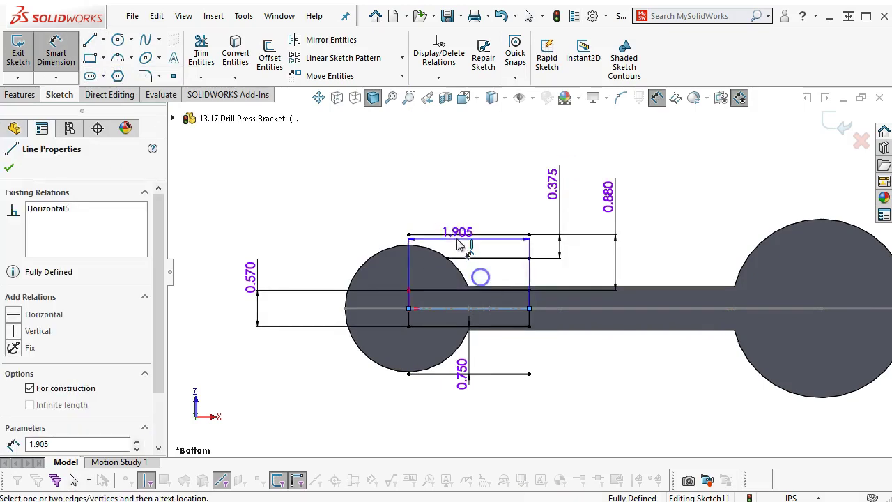
pyautogui.click(456, 234)
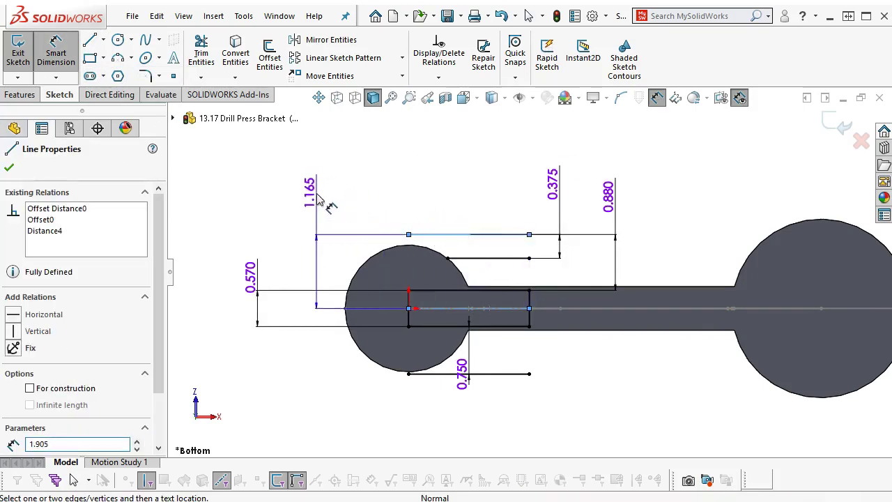
pyautogui.click(327, 200)
pyautogui.click(574, 334)
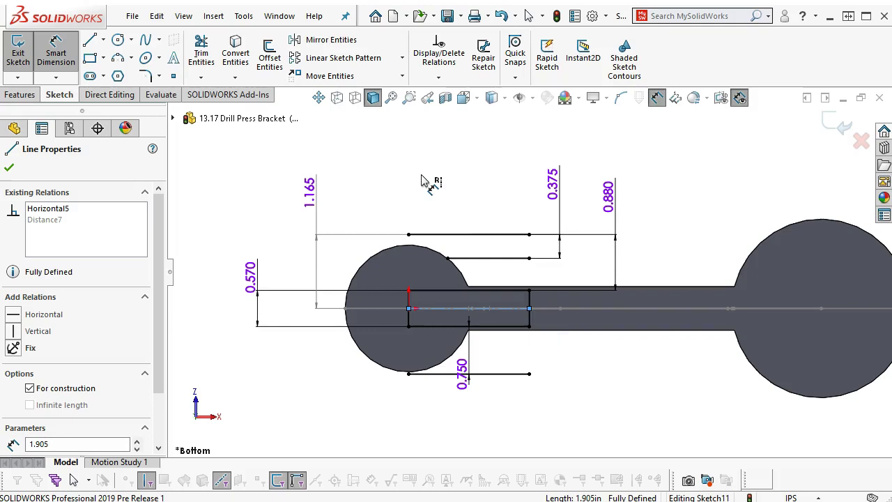
pyautogui.rightClick(425, 180)
pyautogui.click(457, 215)
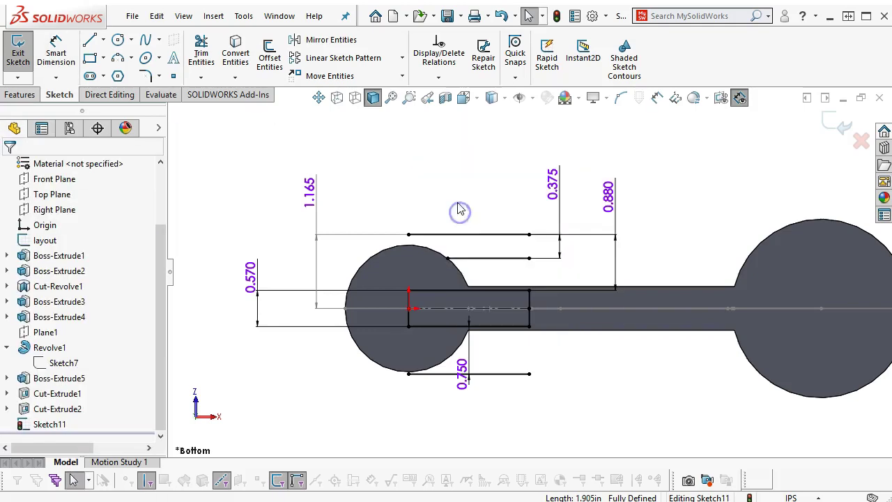
# Make the upper 0.880 in offset dimension driven and the centerline-to-upper-offset-line dimension driving.
pyautogui.click(606, 198)
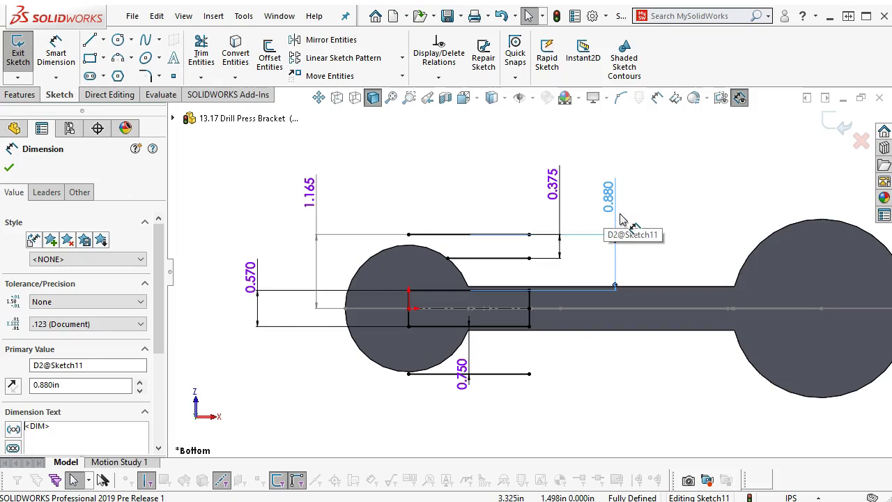
pyautogui.click(84, 193)
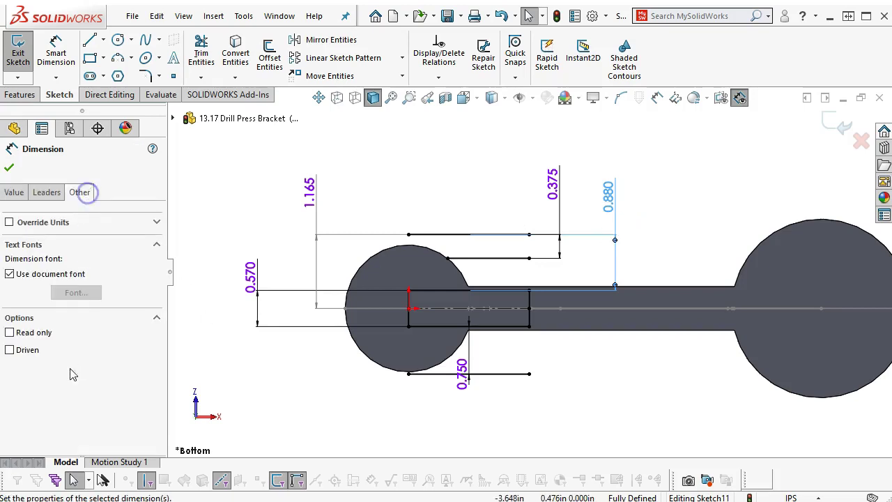
pyautogui.click(26, 351)
pyautogui.click(309, 191)
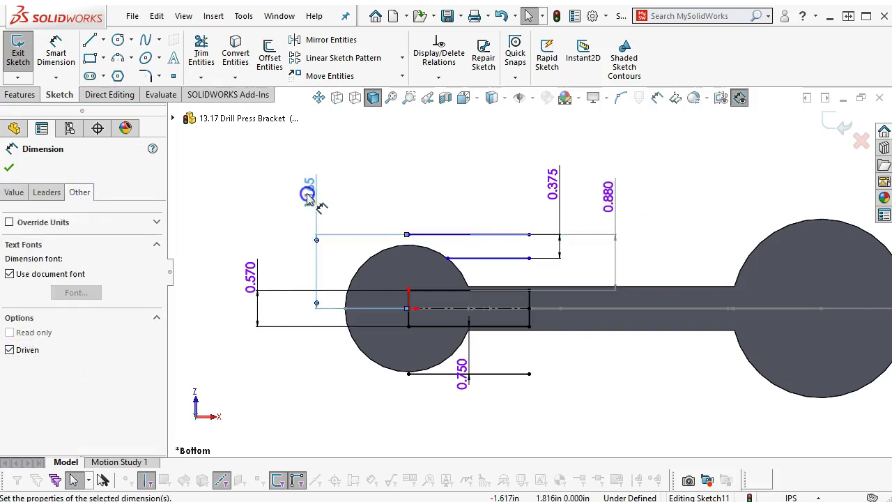
pyautogui.click(10, 350)
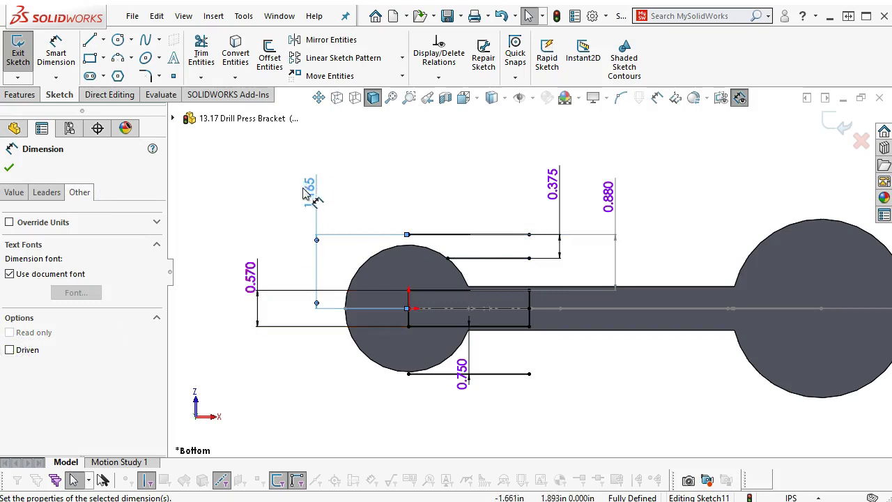
# Set the distance from the centerline to the upper offset line to 1.157 in.
pyautogui.doubleClick(309, 192)
pyautogui.write('1')
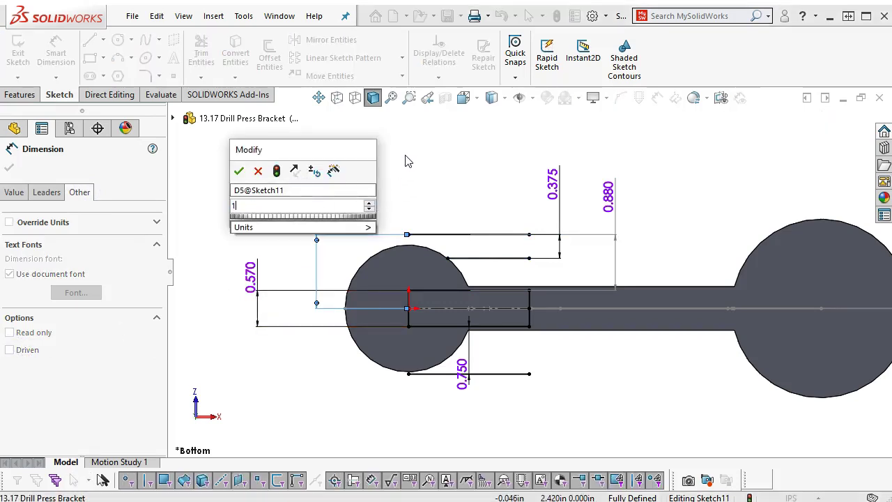
pyautogui.write('.1157')
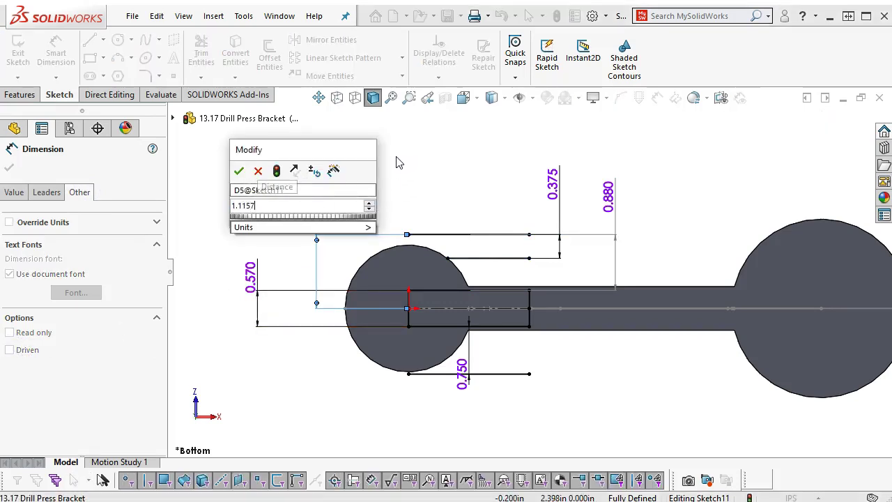
pyautogui.click(314, 190)
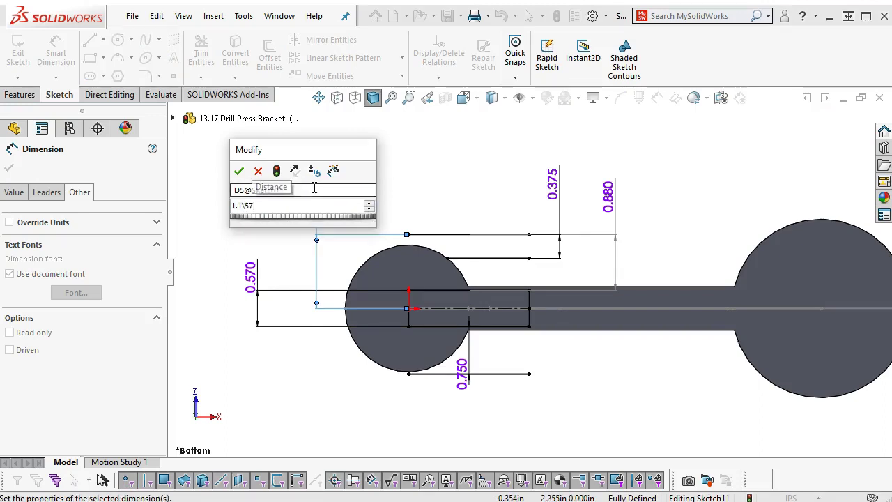
pyautogui.press('Tab')
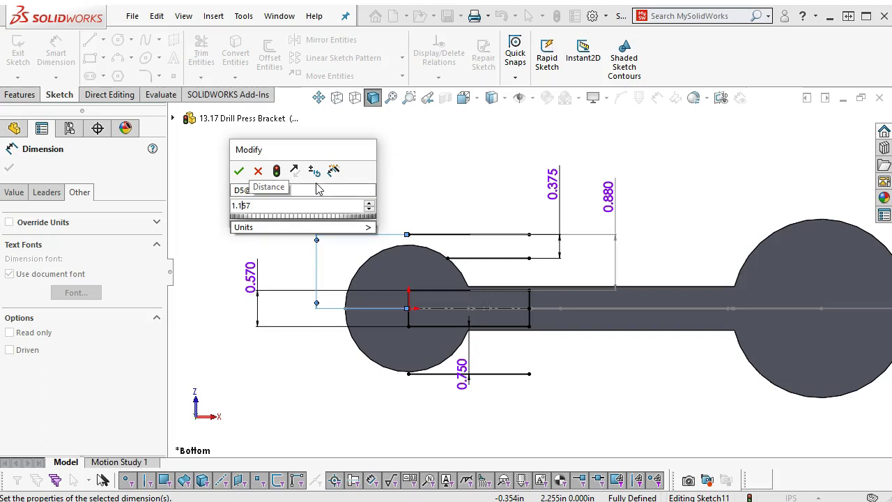
pyautogui.press('Return')
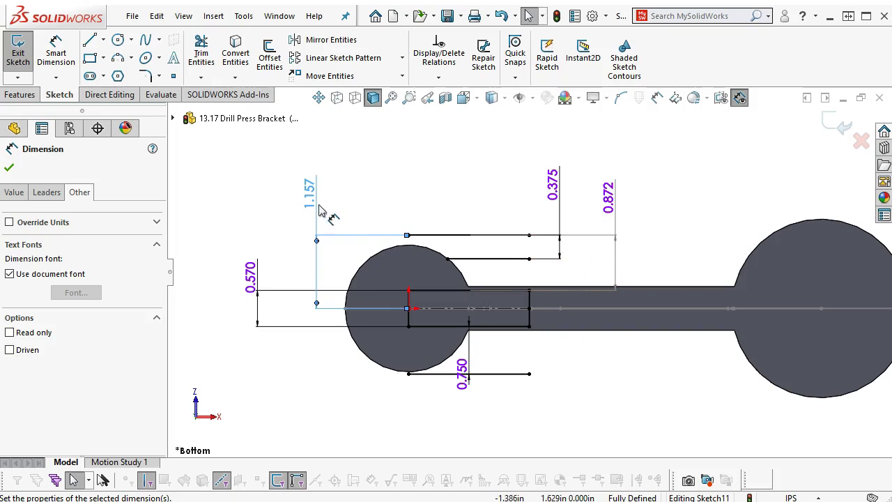
# Draw a line about 1.1 in long between the rectangle and the lower offset line, starting on the small cylinder's edge, and make it horizontal.
pyautogui.click(89, 39)
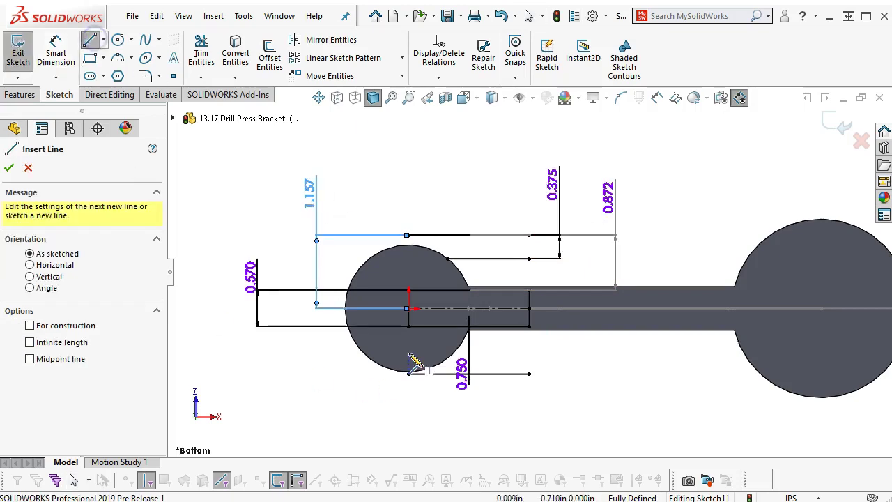
pyautogui.click(467, 346)
pyautogui.click(530, 342)
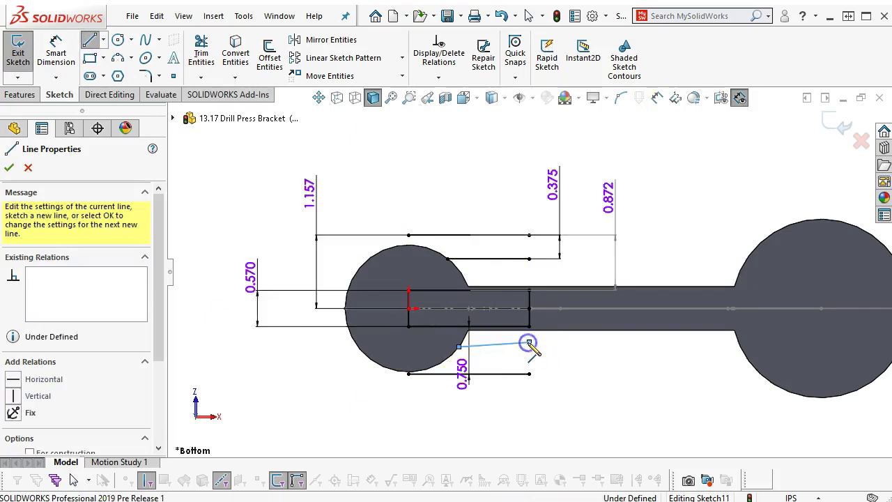
pyautogui.click(12, 379)
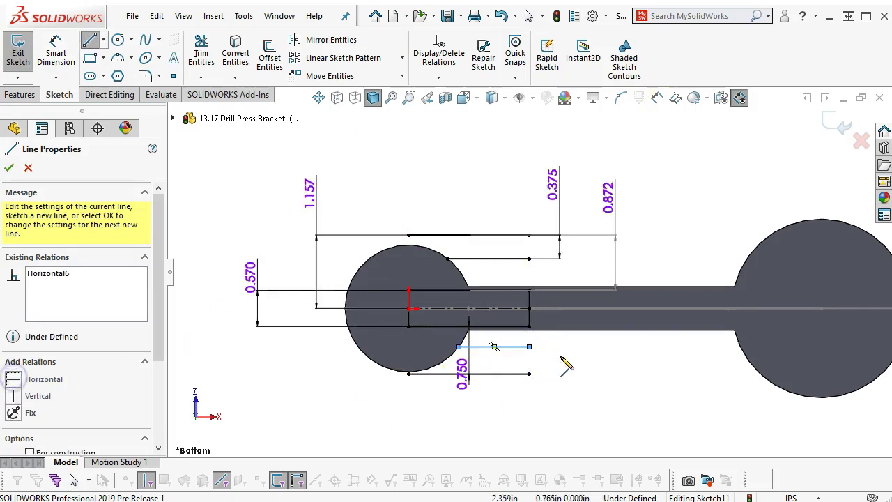
# Dimension the distance between the new lower horizontal line and the centerline to 0.781 in.
pyautogui.rightClick(565, 358)
pyautogui.click(704, 335)
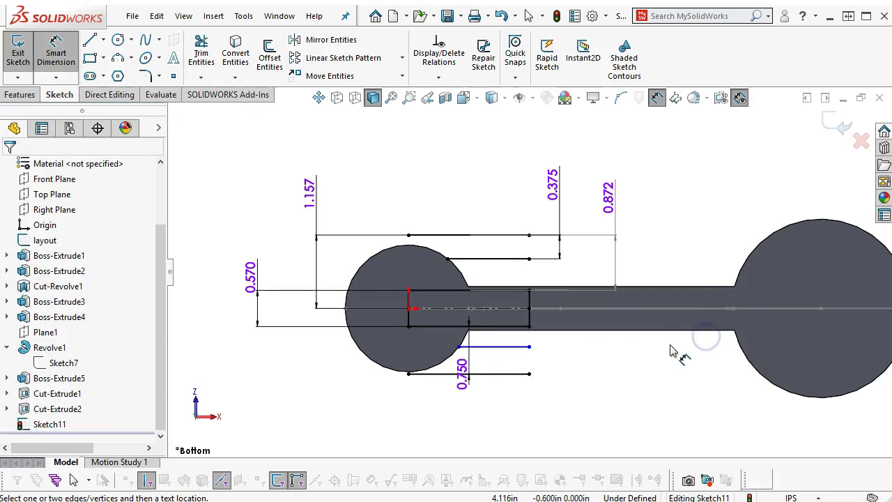
pyautogui.click(516, 346)
pyautogui.click(516, 312)
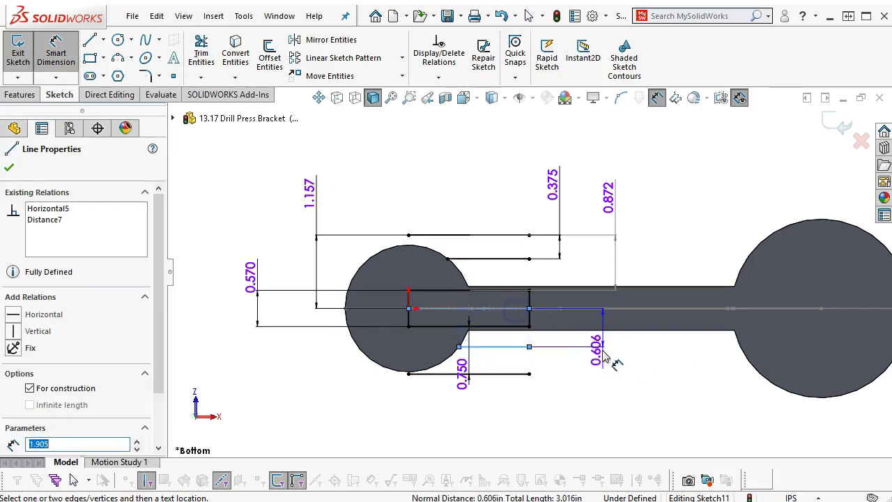
pyautogui.click(613, 372)
pyautogui.write('.785')
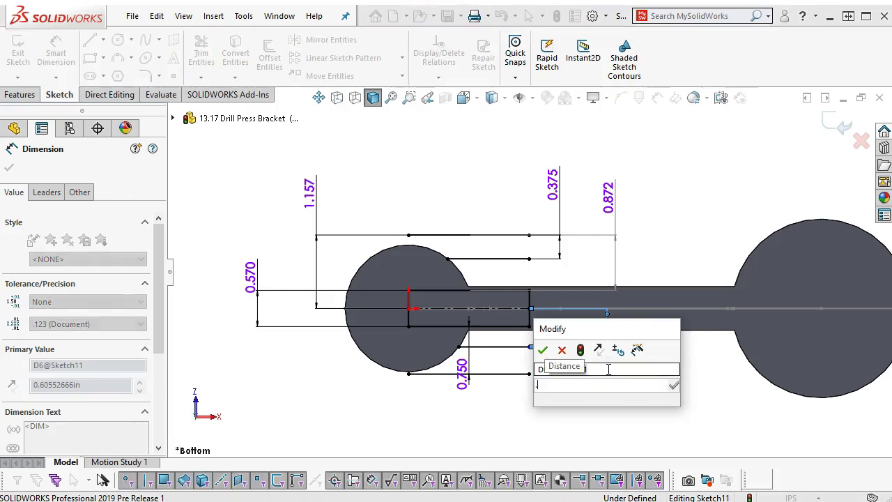
pyautogui.press('Return')
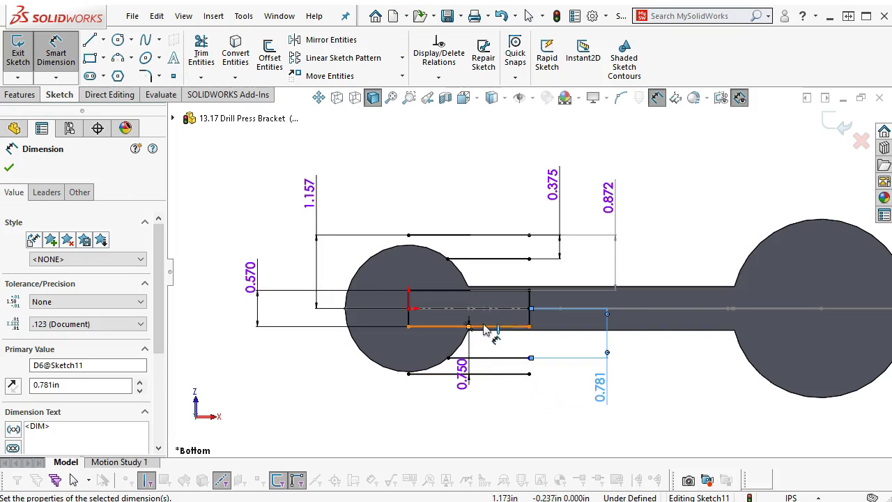
# Move the lower offset line's 0.750 in dimension clear of the profile, to the outer side of the small cylinder.
pyautogui.moveTo(463, 369)
pyautogui.mouseDown()
pyautogui.moveTo(411, 394)
pyautogui.moveTo(339, 394)
pyautogui.moveTo(327, 405)
pyautogui.mouseUp()
pyautogui.scroll(-3, 459, 389)
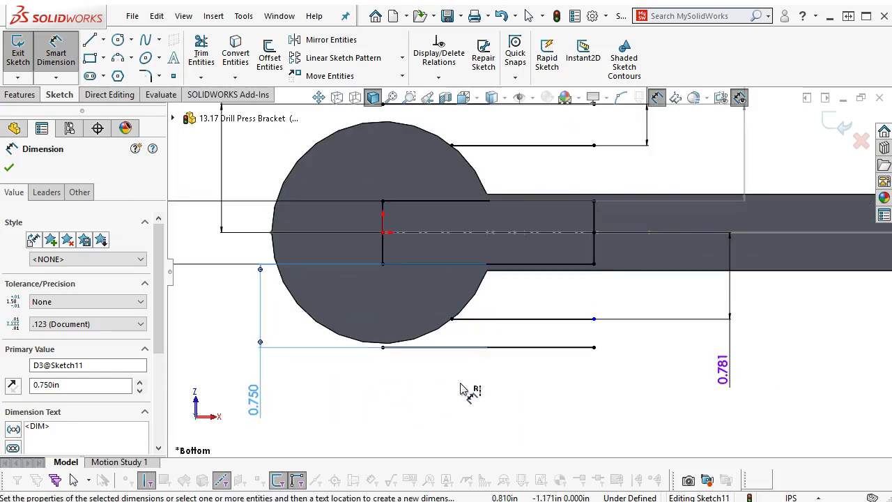
pyautogui.scroll(3, 460, 389)
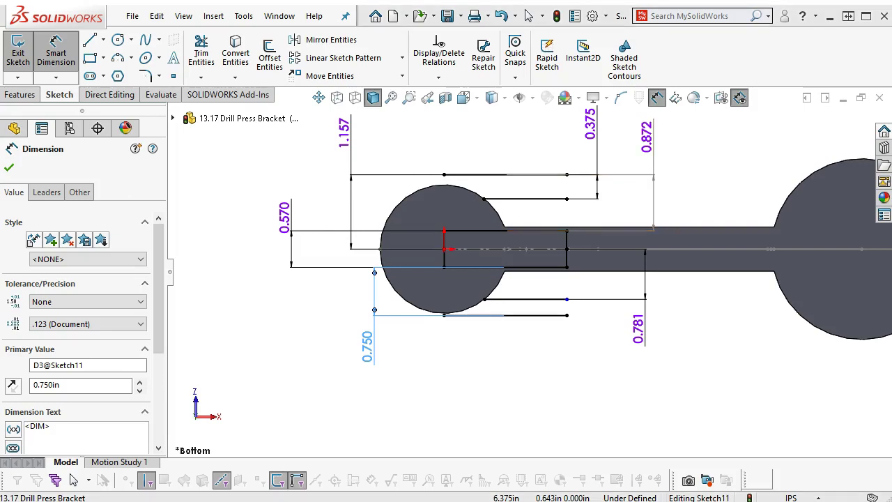
# Add a driven dimension for the overall distance between the upper and lower offset lines.
pyautogui.click(536, 175)
pyautogui.click(537, 315)
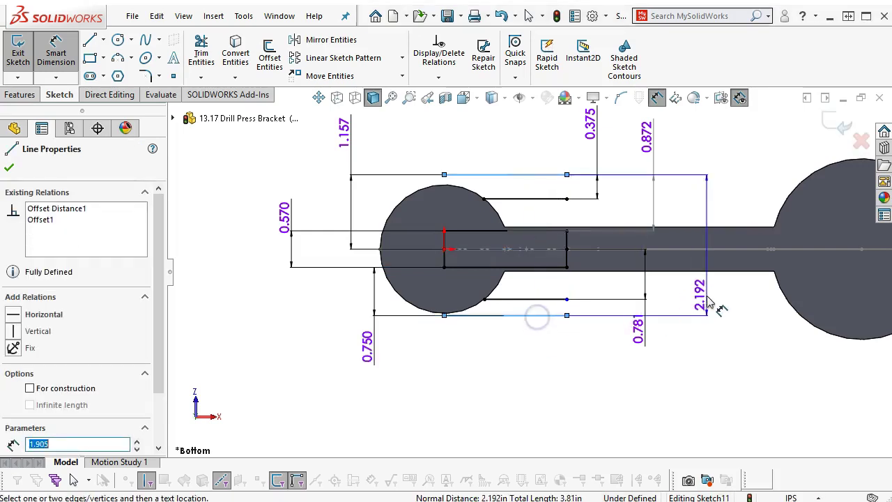
pyautogui.click(710, 301)
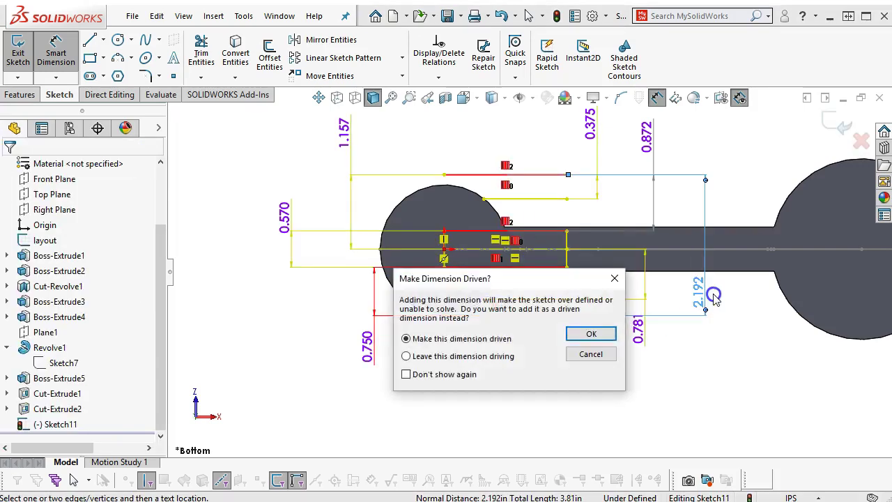
pyautogui.click(591, 335)
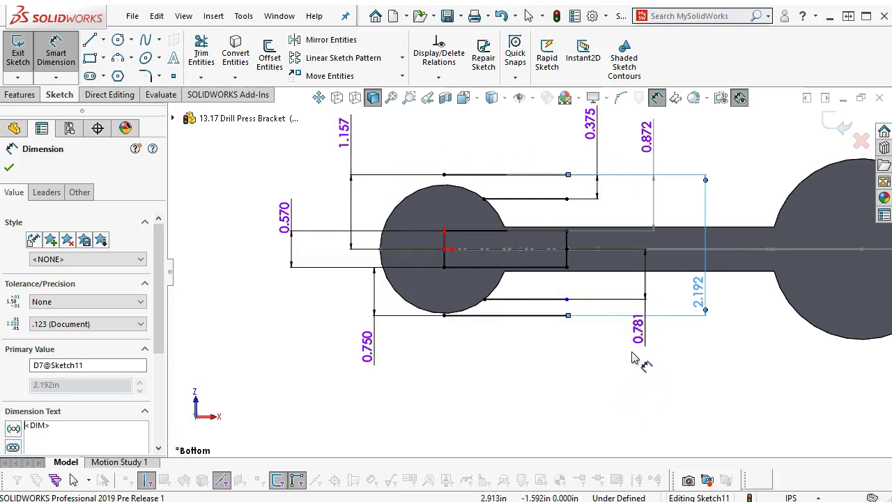
# Make the lower 0.750 in offset dimension driven and the overall dimension between the two offset lines driving.
pyautogui.click(365, 345)
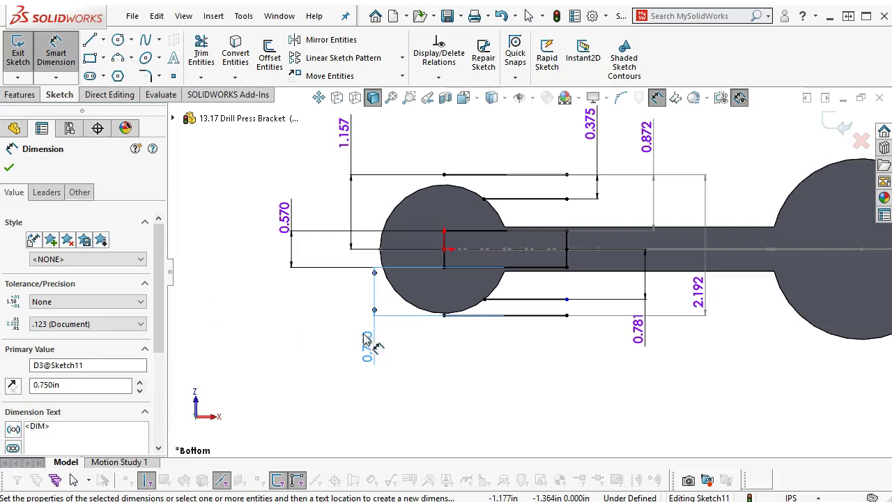
pyautogui.click(46, 192)
pyautogui.click(79, 193)
pyautogui.click(26, 349)
pyautogui.click(697, 302)
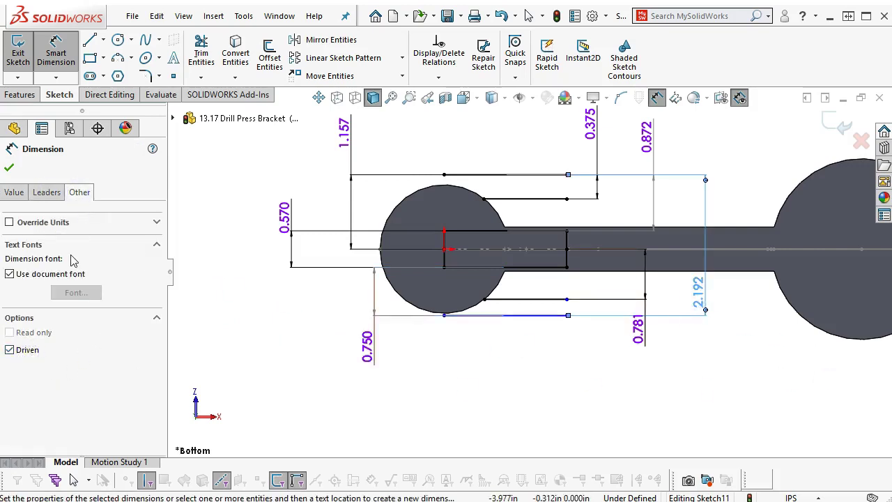
pyautogui.click(9, 167)
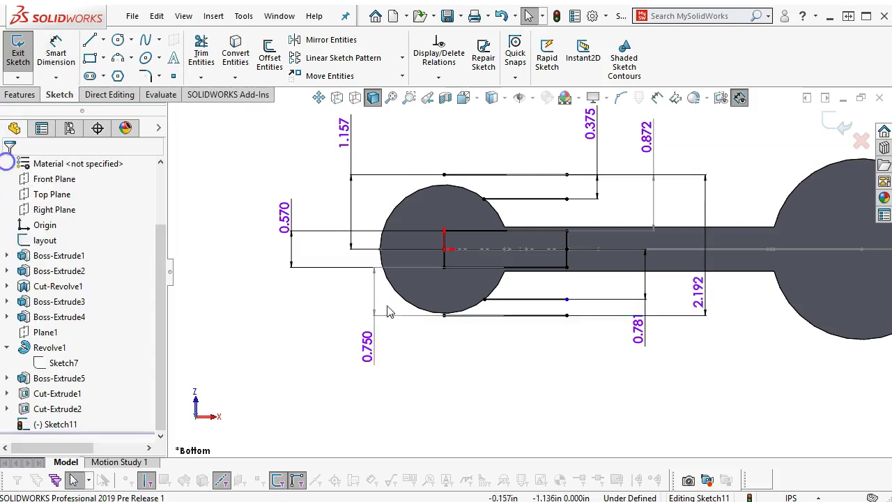
# Set the overall distance between the upper and lower offset lines to 2.188 in.
pyautogui.doubleClick(695, 298)
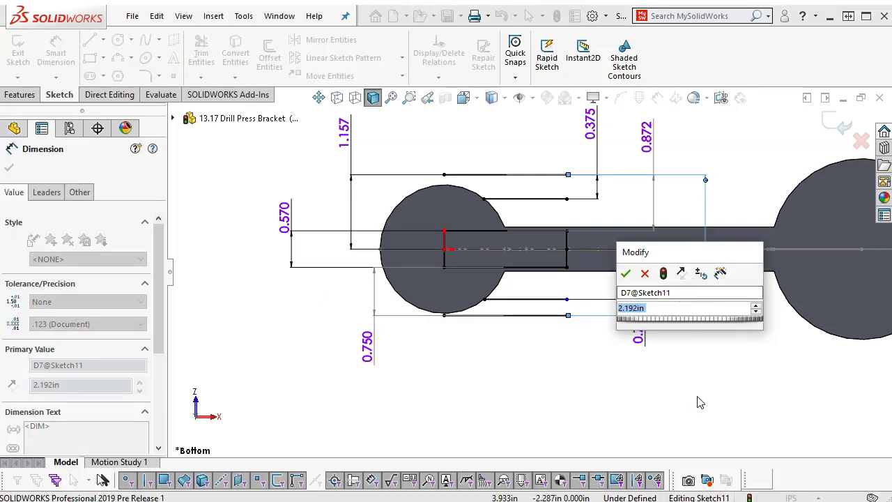
pyautogui.write('2.188')
pyautogui.press('Return')
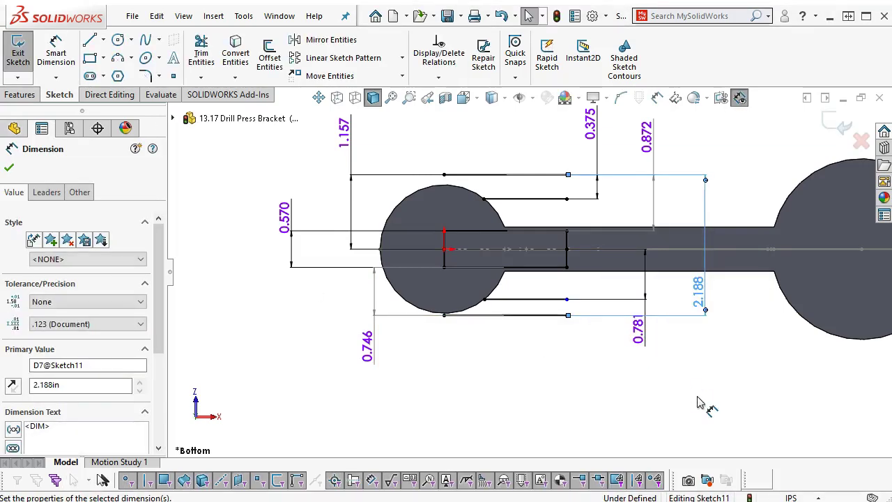
pyautogui.rightClick(572, 406)
pyautogui.click(524, 353)
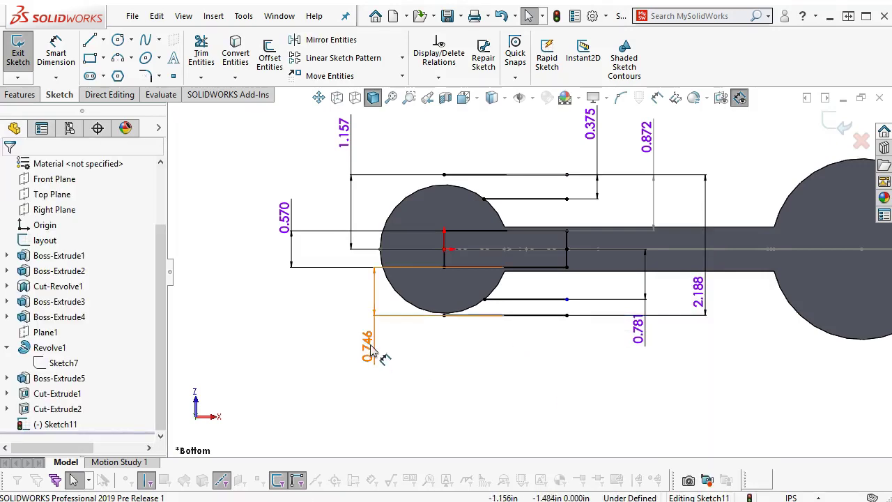
# Constrain the free endpoint of the lower inner horizontal line to the rectangle's end edge.
pyautogui.click(566, 300)
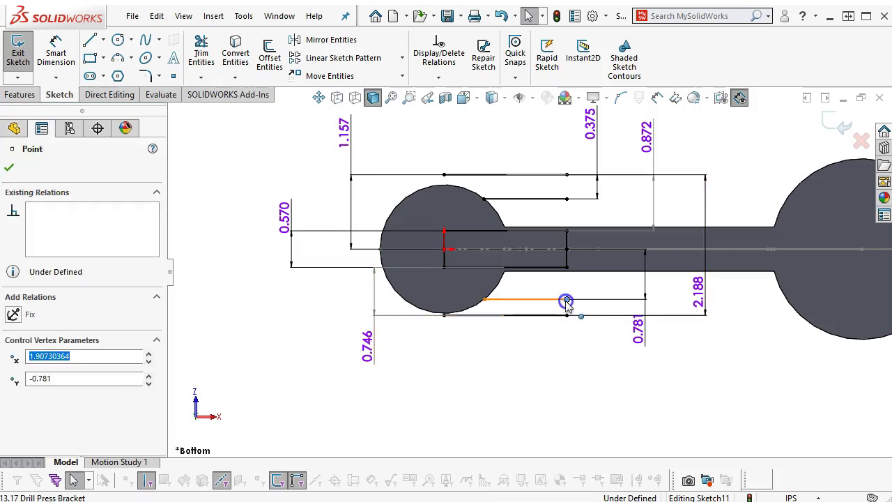
pyautogui.keyDown('ctrl'); pyautogui.click(565, 253); pyautogui.keyUp('ctrl')
pyautogui.click(625, 199)
pyautogui.click(590, 352)
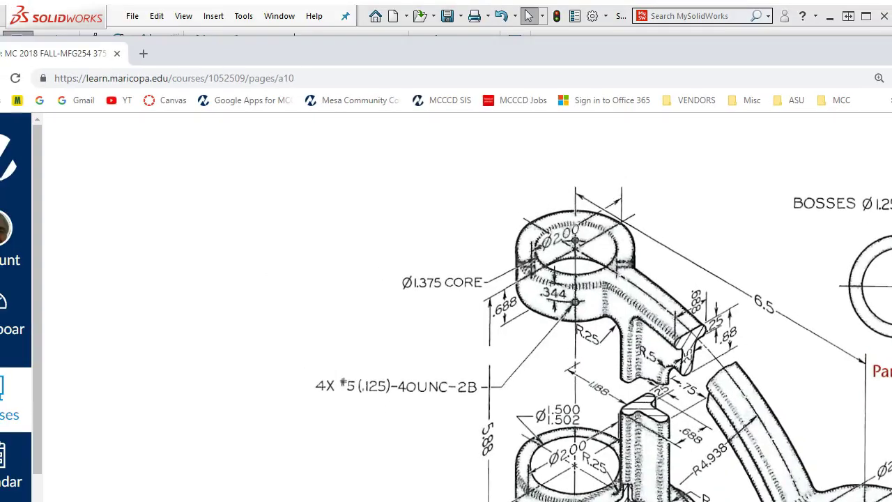
# Check the partial bottom view in the reference drawing and close the fully defined bottom-face sketch.
pyautogui.scroll(-1, 603, 307)
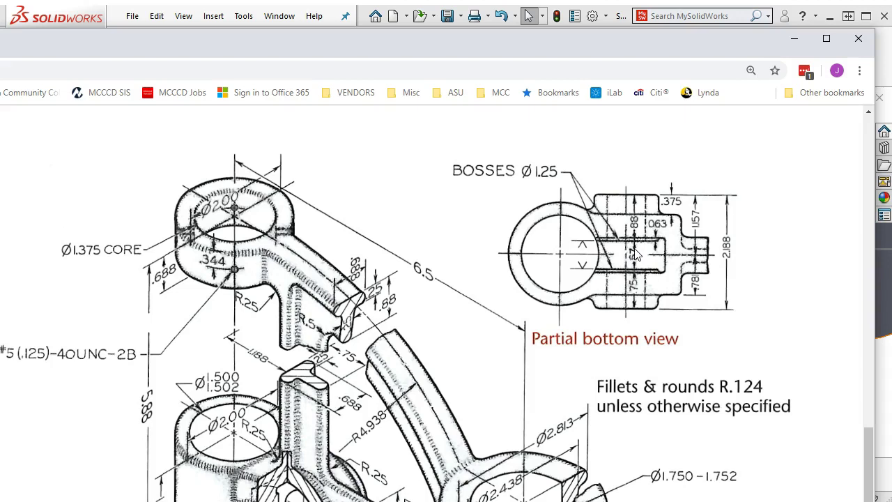
pyautogui.moveTo(523, 43)
pyautogui.mouseDown()
pyautogui.moveTo(890, 92)
pyautogui.moveTo(891, 74)
pyautogui.mouseUp()
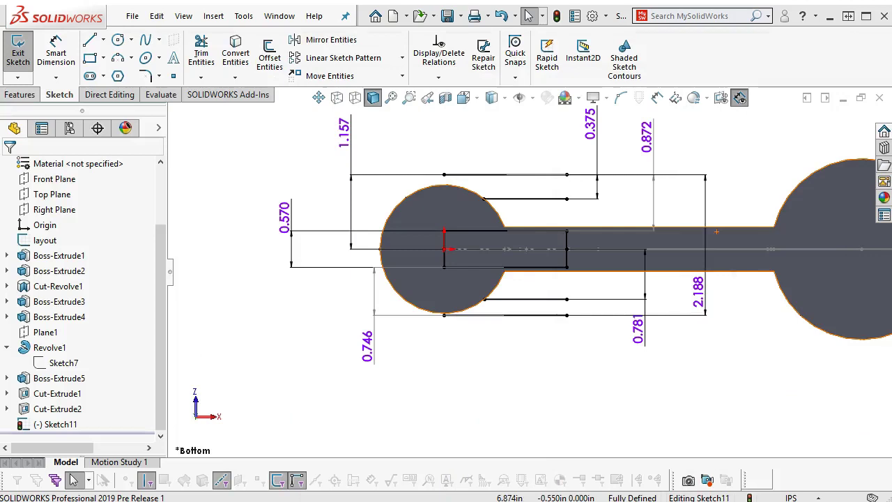
pyautogui.click(571, 385)
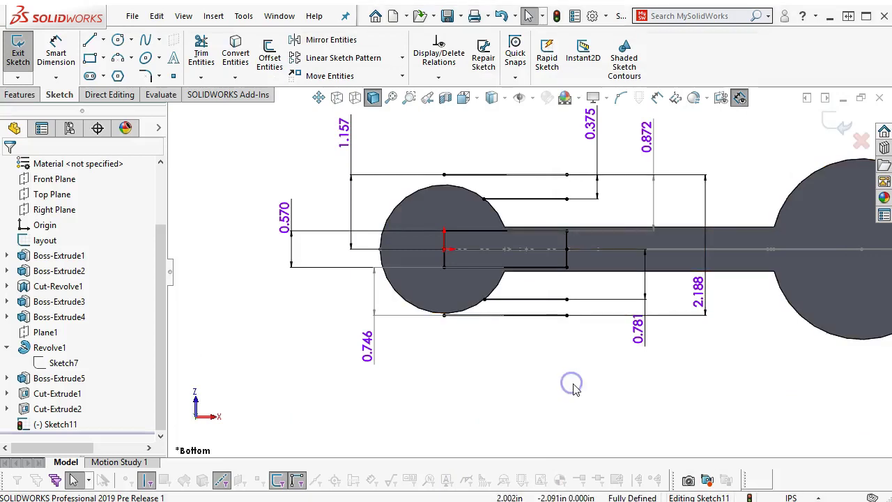
pyautogui.hotkey('ctrl', '7')
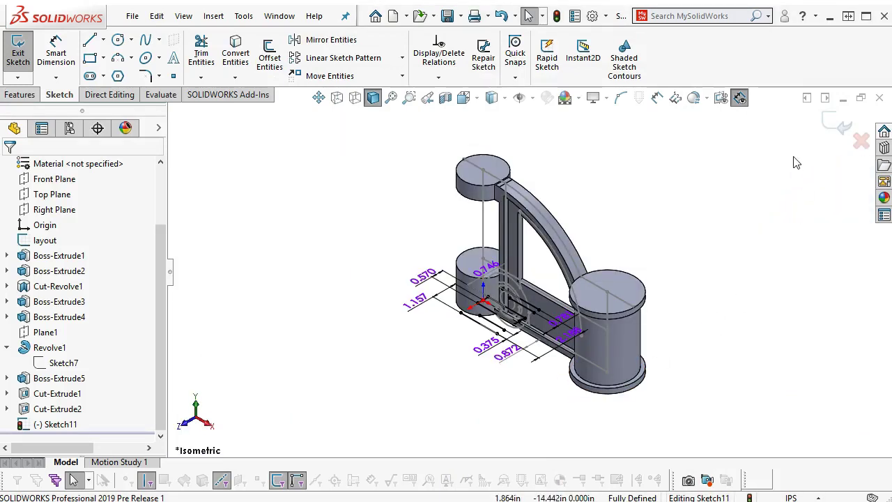
pyautogui.click(829, 118)
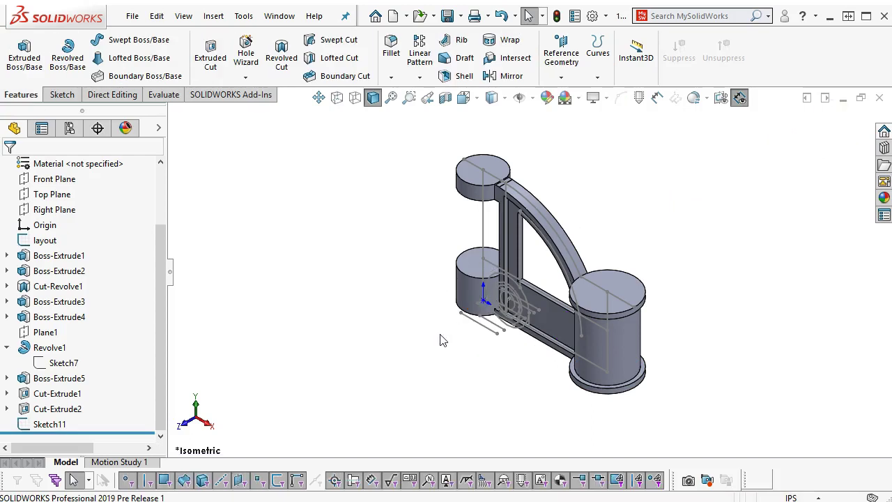
# Start a sketch on the Front Plane and convert the layout's largest circle and its short vertical tangent line into it.
pyautogui.scroll(-2, 439, 340)
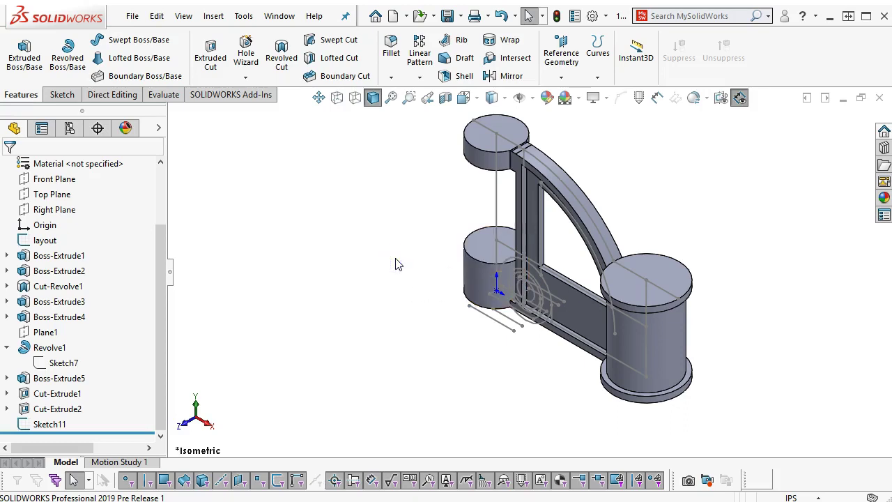
pyautogui.hotkey('ctrl', '1')
pyautogui.scroll(-2, 485, 387)
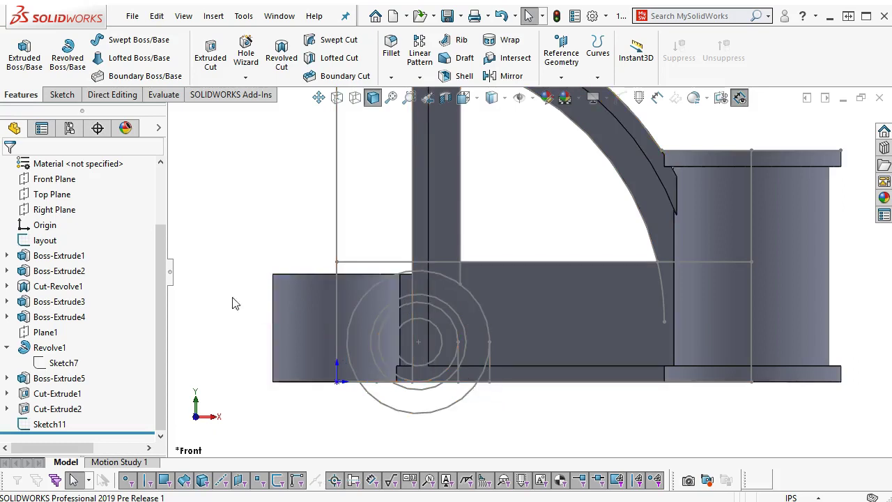
pyautogui.click(6, 347)
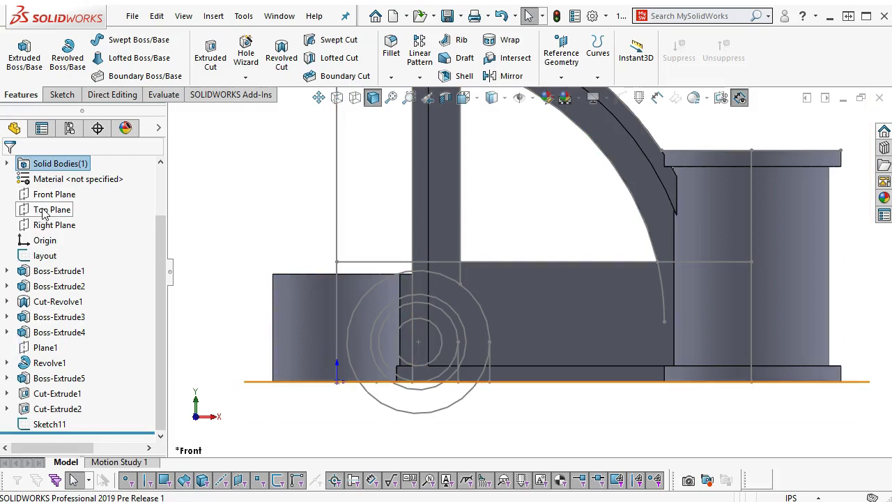
pyautogui.click(50, 194)
pyautogui.click(70, 180)
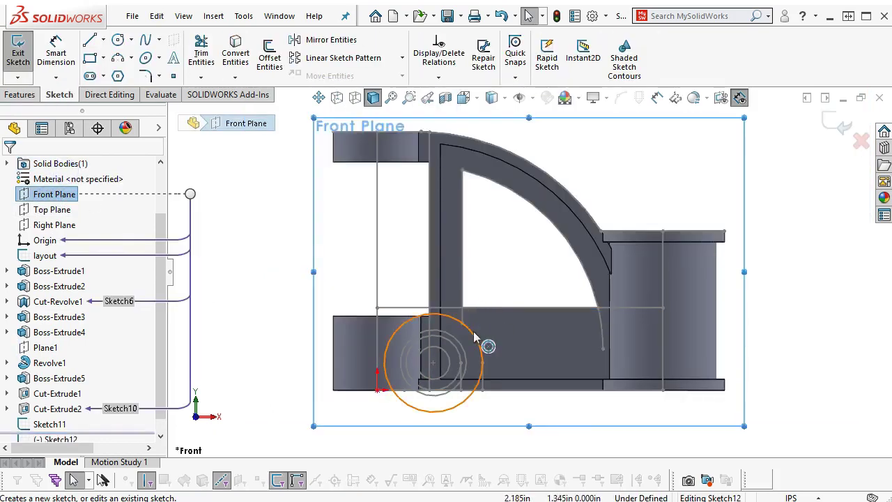
pyautogui.click(484, 344)
pyautogui.scroll(3, 480, 377)
pyautogui.click(495, 331)
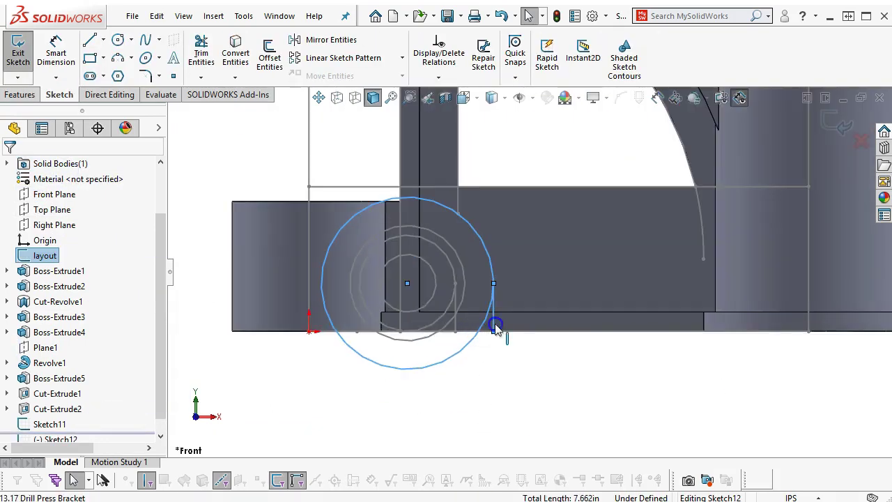
pyautogui.click(235, 52)
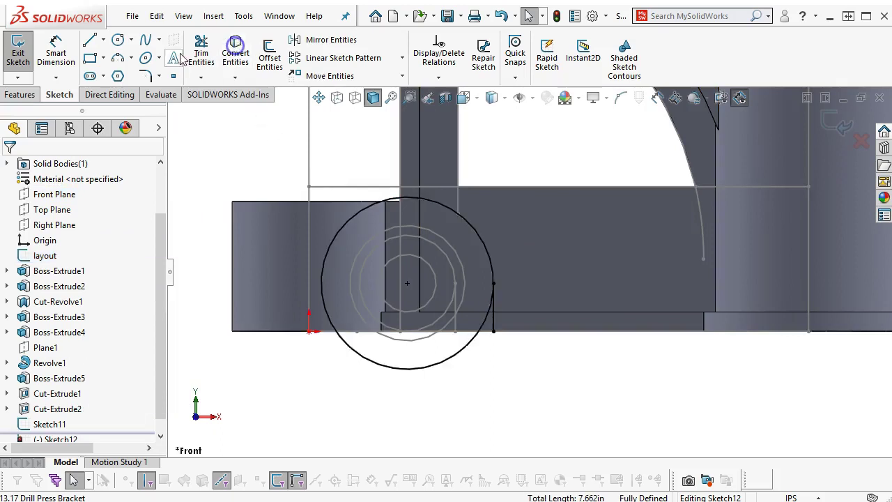
# Sketch a horizontal line from the vertical line's lower end to the far side of the circle, fixing its endpoint at their intersection.
pyautogui.click(89, 39)
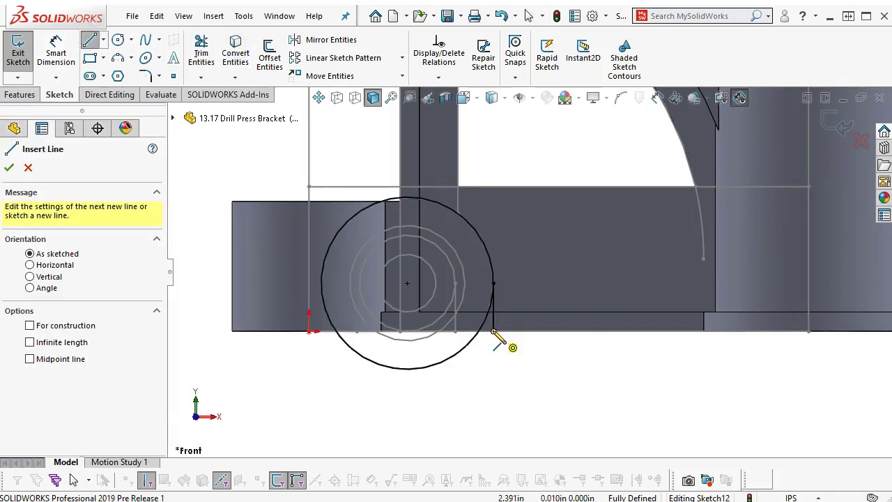
pyautogui.click(494, 331)
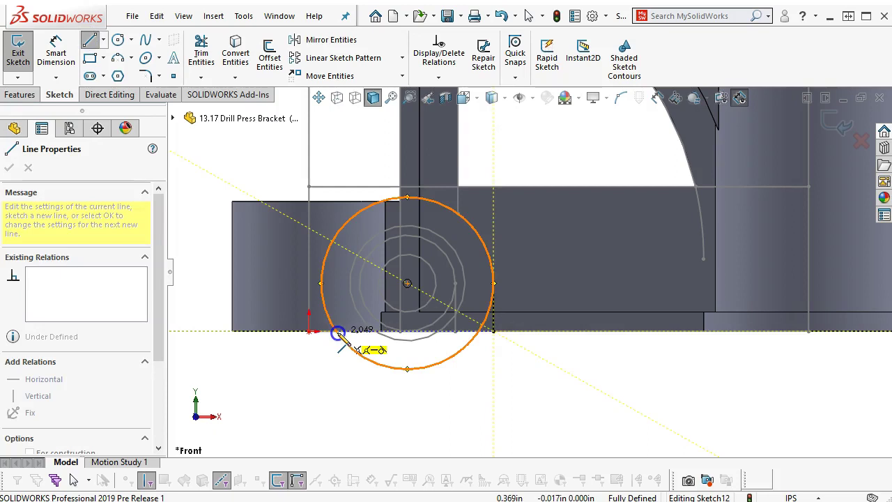
pyautogui.click(337, 331)
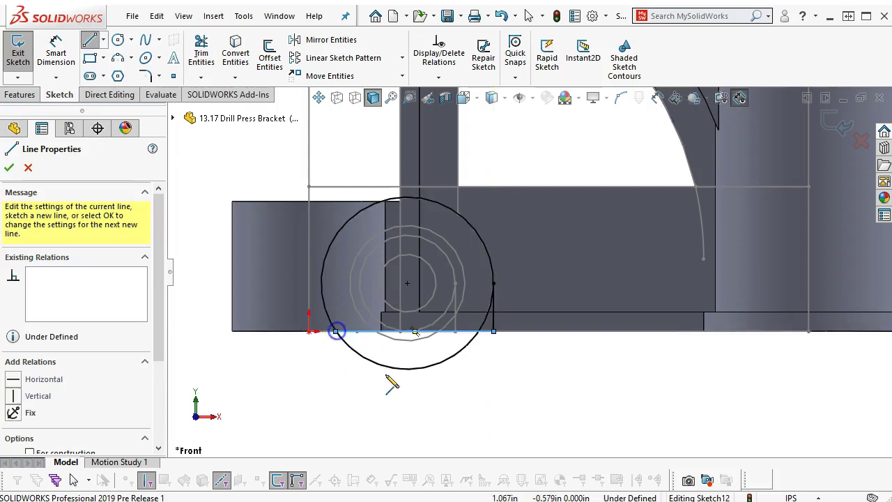
pyautogui.rightClick(527, 367)
pyautogui.click(557, 370)
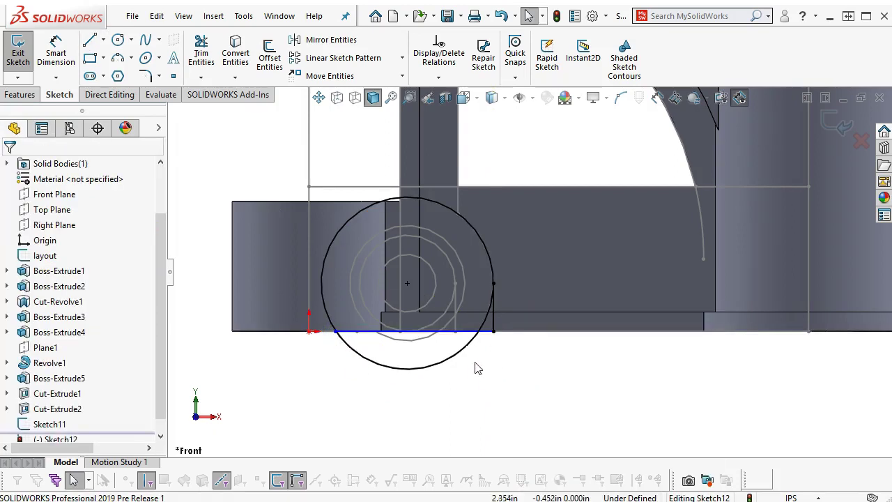
pyautogui.moveTo(335, 333)
pyautogui.mouseDown()
pyautogui.moveTo(362, 342)
pyautogui.moveTo(335, 332)
pyautogui.mouseUp()
pyautogui.click(330, 391)
# Start a Boss-Extrude using the circle region above the horizontal line and the adjoining lower corner region as contours.
pyautogui.moveTo(328, 383); pyautogui.dragTo(554, 416, button='middle')
pyautogui.scroll(-1, 313, 239)
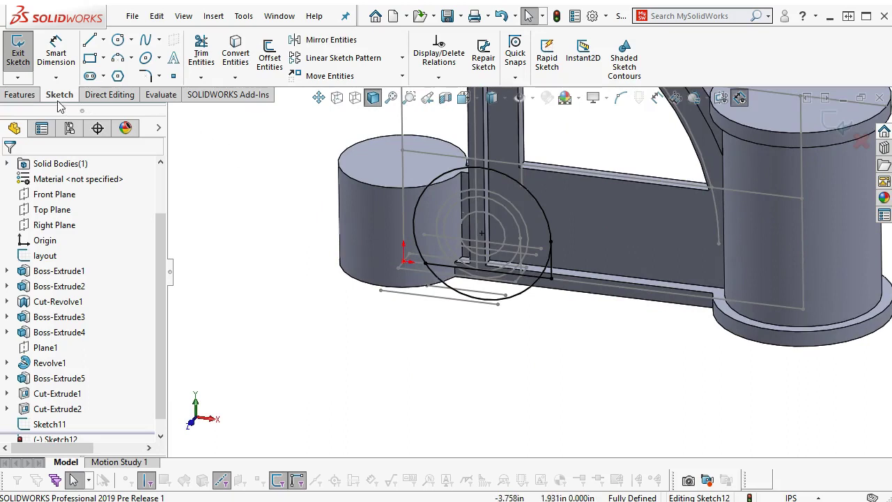
pyautogui.click(21, 94)
pyautogui.click(24, 55)
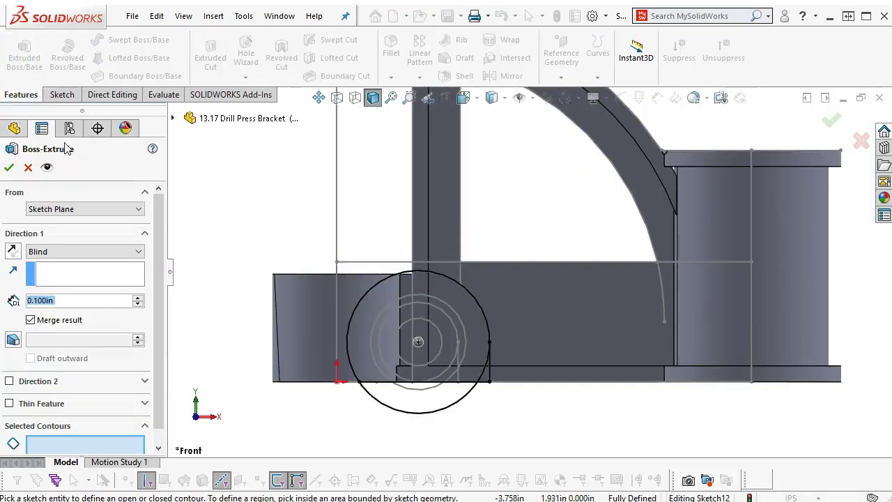
pyautogui.click(85, 252)
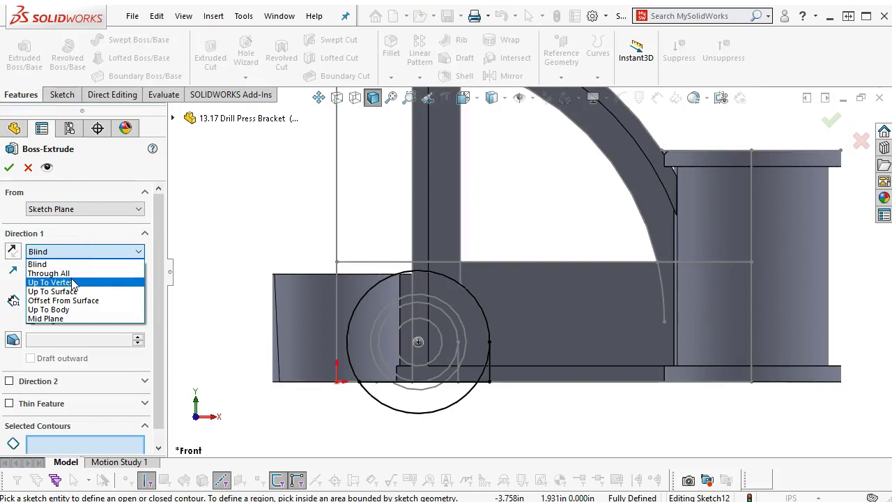
pyautogui.click(72, 252)
pyautogui.click(80, 442)
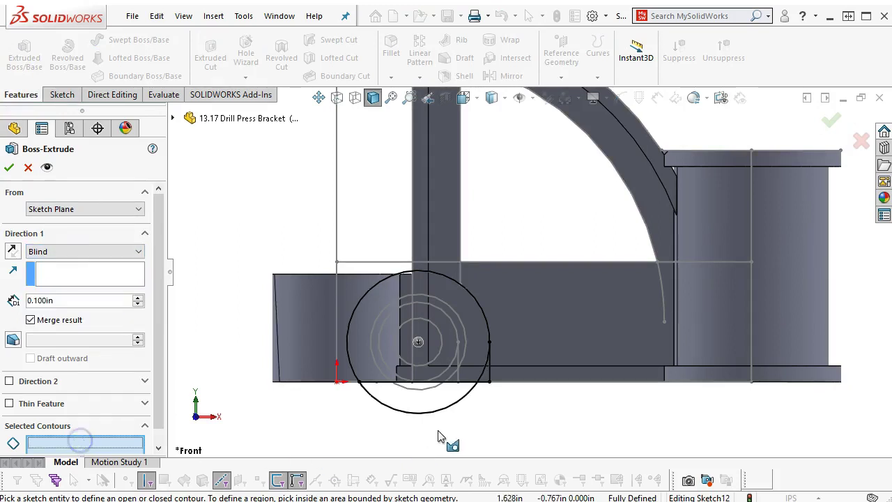
pyautogui.scroll(-3, 438, 436)
pyautogui.click(507, 264)
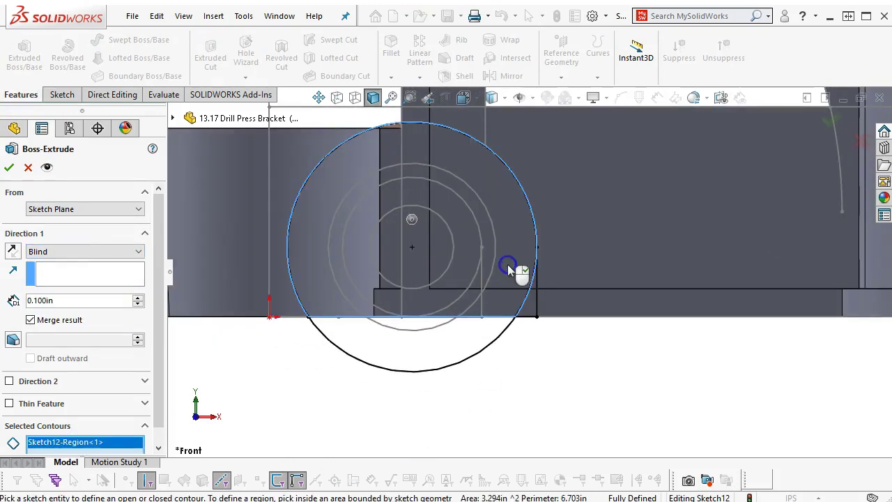
pyautogui.click(533, 306)
pyautogui.moveTo(600, 373)
pyautogui.mouseDown(button='middle')
pyautogui.moveTo(585, 361)
pyautogui.moveTo(571, 423)
pyautogui.mouseUp(button='middle')
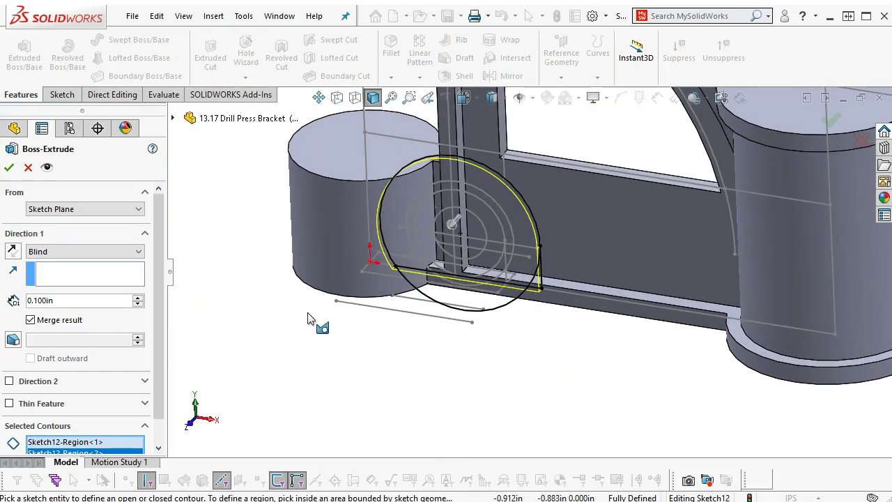
# Extrude the contours in both directions with Up To Vertex, ending at the inner offset lines' endpoints on the front and rear sides.
pyautogui.click(49, 252)
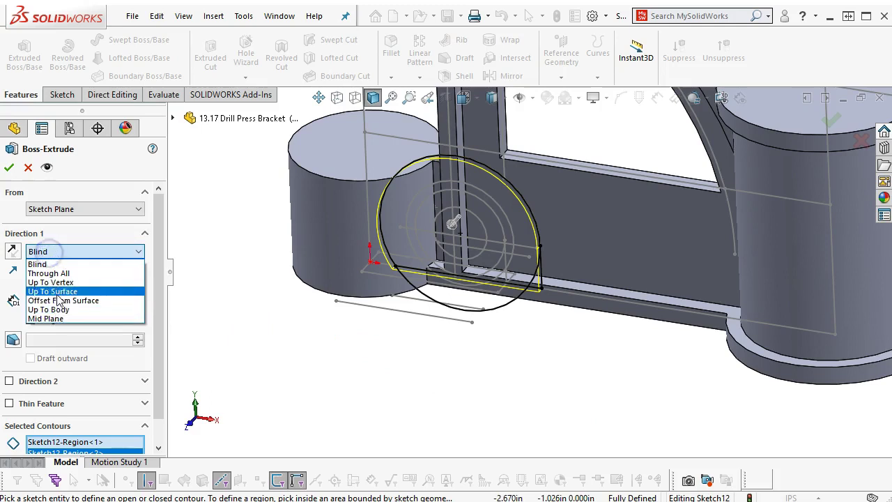
pyautogui.click(51, 282)
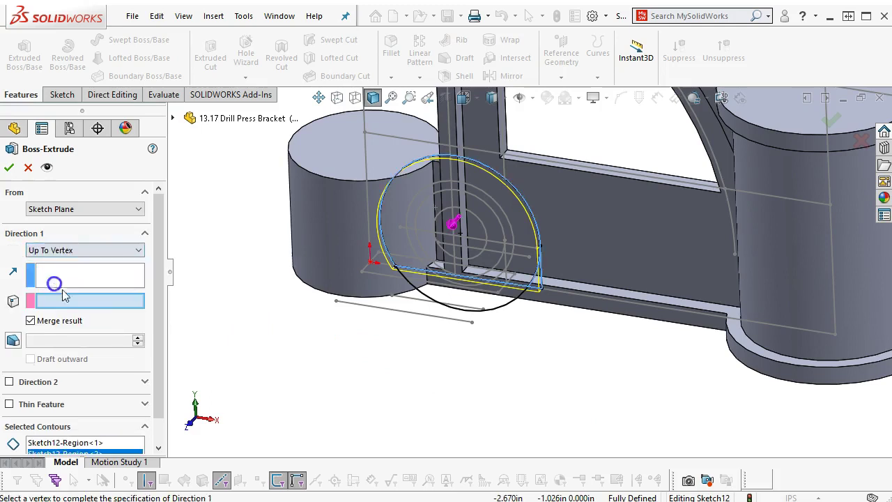
pyautogui.click(483, 311)
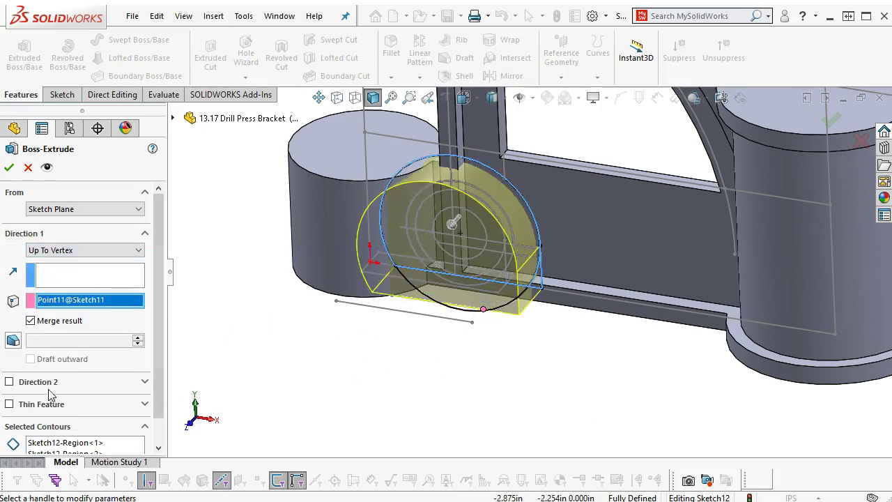
pyautogui.click(9, 382)
pyautogui.click(60, 398)
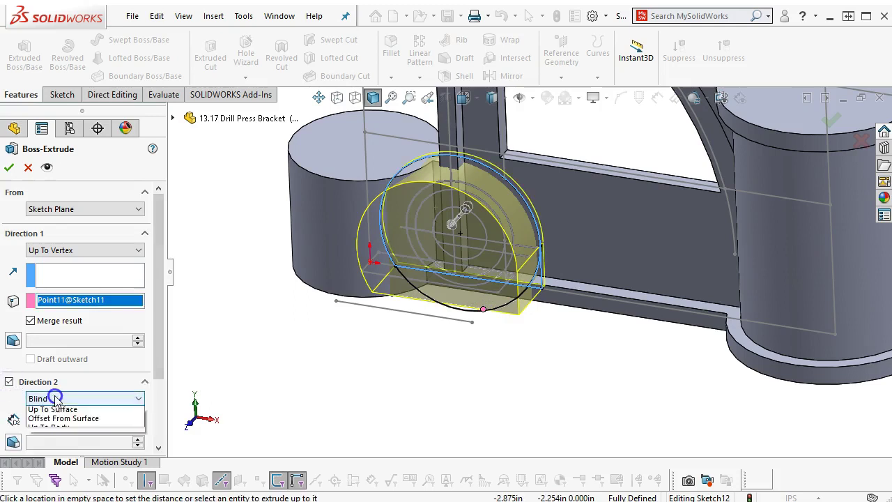
pyautogui.click(60, 427)
pyautogui.moveTo(353, 424); pyautogui.dragTo(610, 208, button='middle')
pyautogui.click(611, 205)
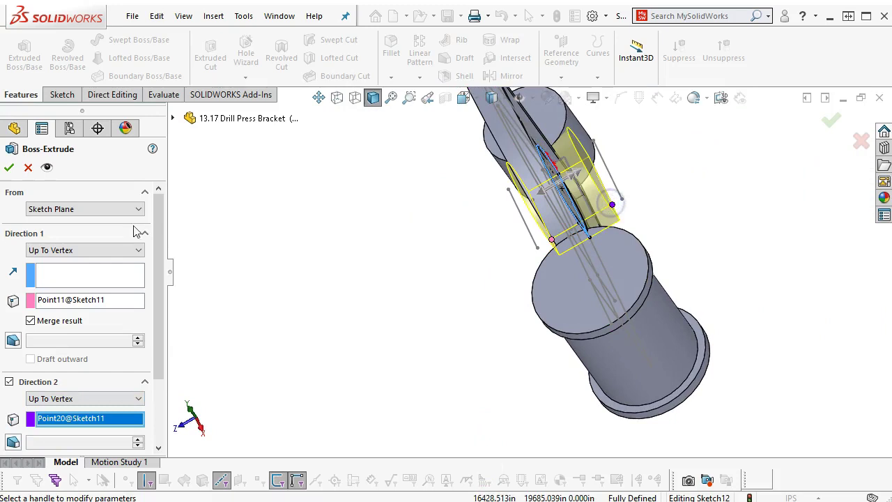
pyautogui.click(8, 169)
# Start another sketch on the Front Plane and convert the layout's 1.25 in diameter circle into it.
pyautogui.moveTo(332, 264); pyautogui.dragTo(406, 212, button='middle')
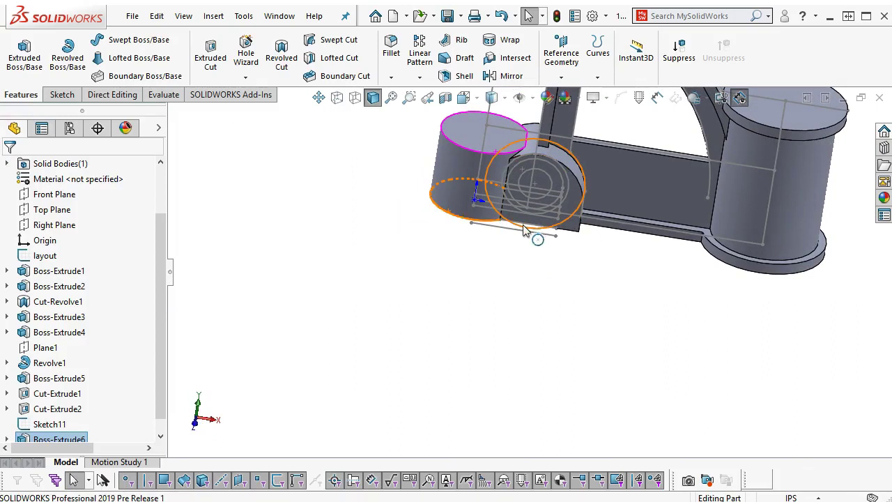
pyautogui.click(526, 262)
pyautogui.hotkey('ctrl', '1')
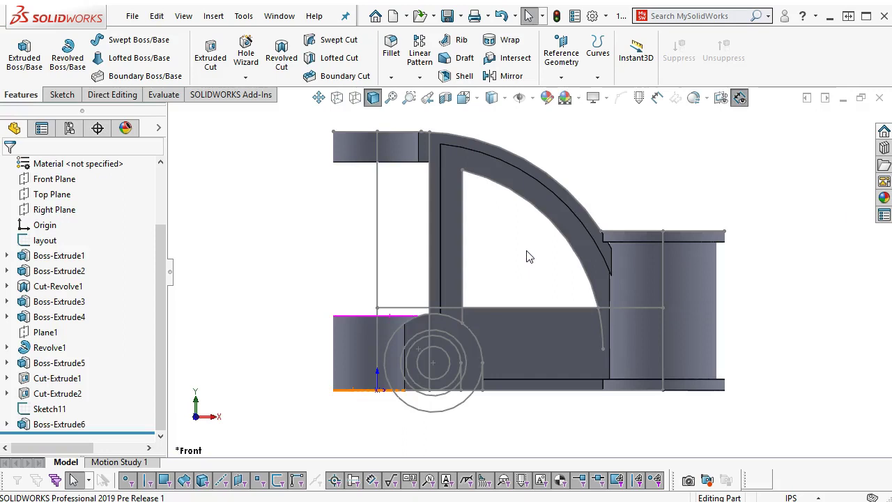
pyautogui.scroll(-2, 411, 456)
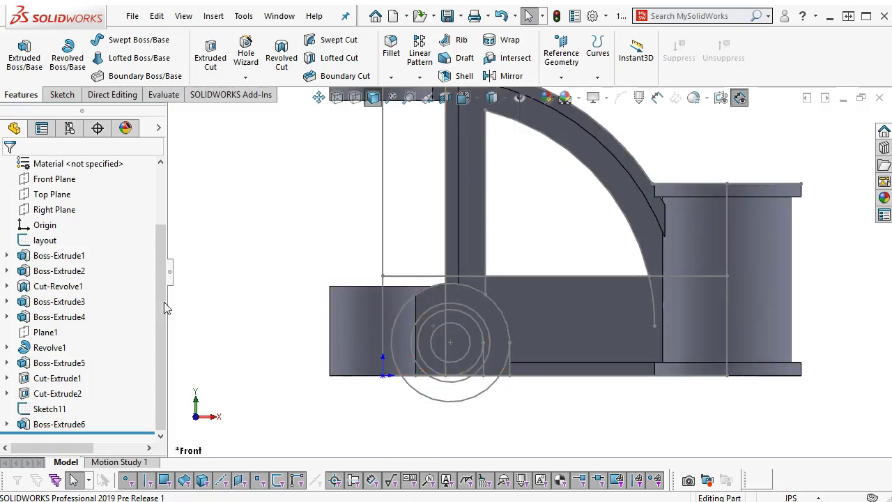
pyautogui.click(70, 179)
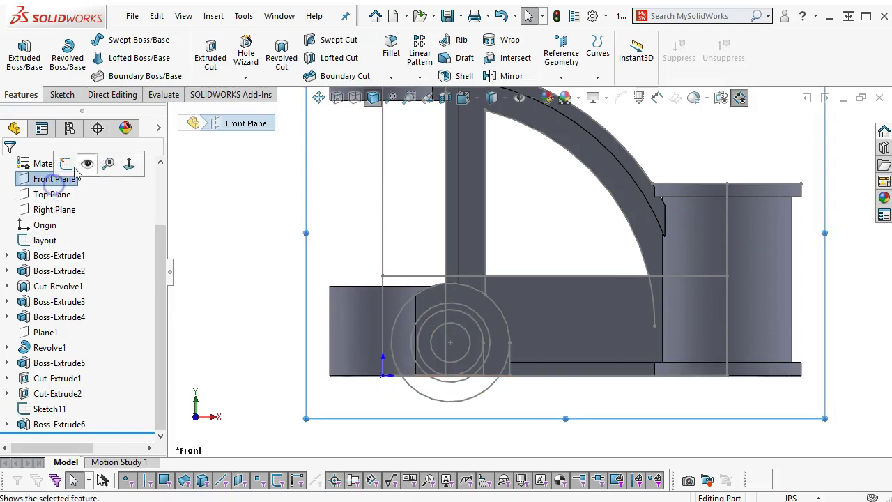
pyautogui.click(65, 163)
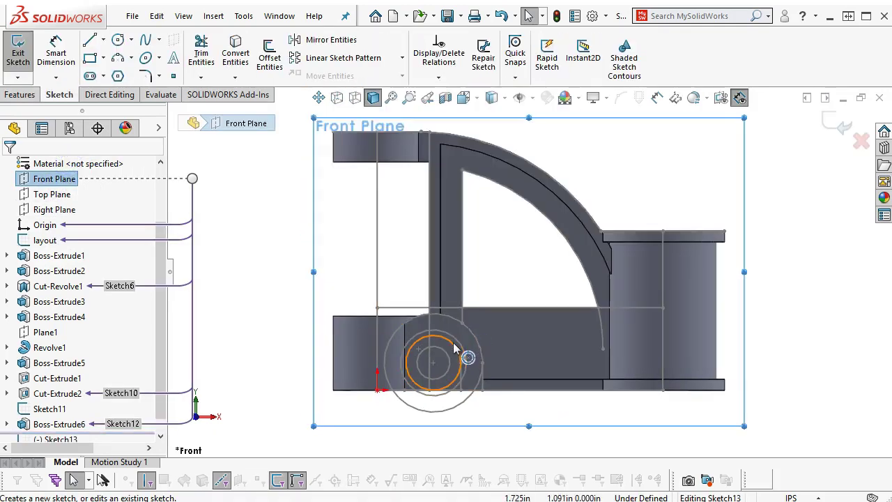
pyautogui.click(456, 348)
pyautogui.click(235, 50)
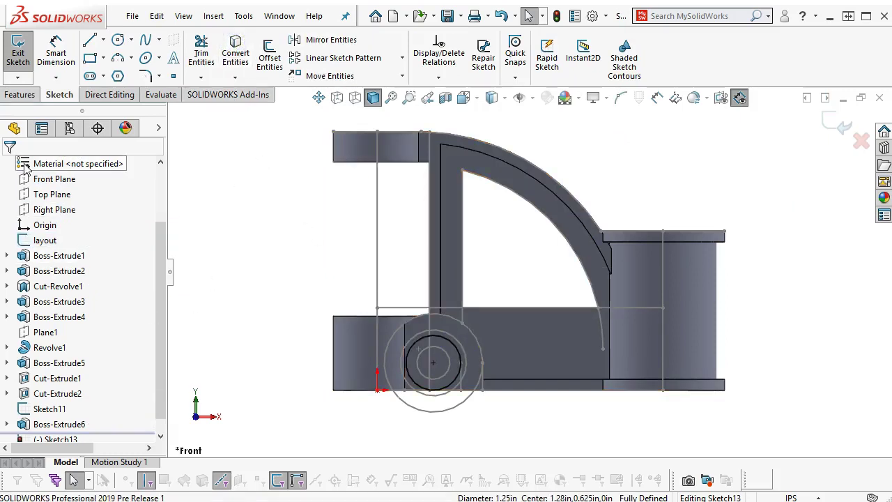
# Start a Boss-Extrude of the 1.25 in circle with Direction 1 set to Up To Vertex, ending at the front outer line's endpoint.
pyautogui.click(20, 95)
pyautogui.click(33, 63)
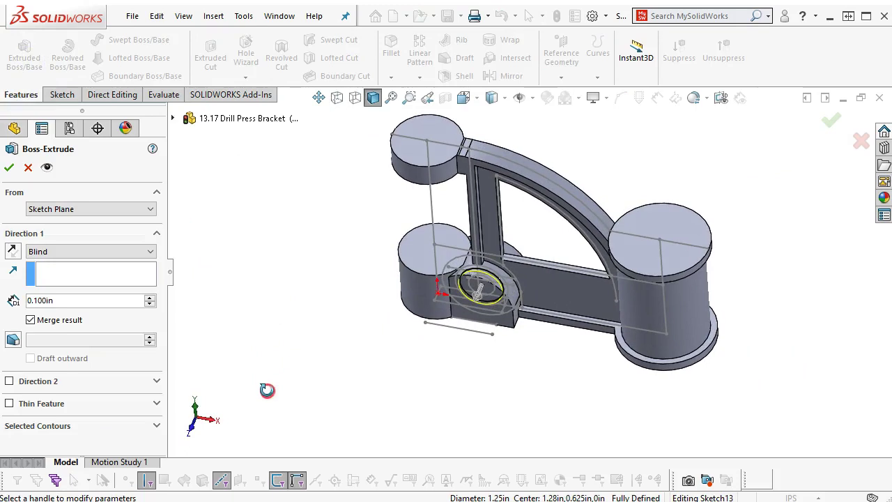
pyautogui.click(88, 251)
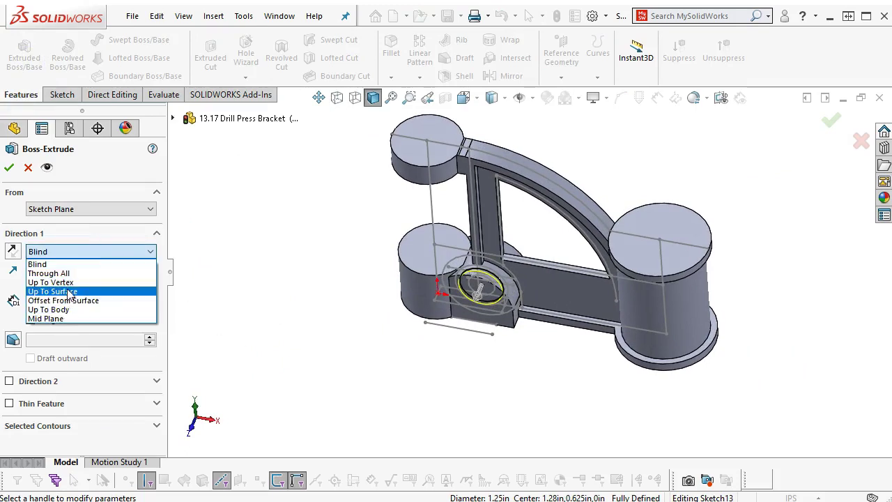
pyautogui.click(68, 282)
pyautogui.click(493, 334)
pyautogui.click(492, 336)
pyautogui.click(78, 251)
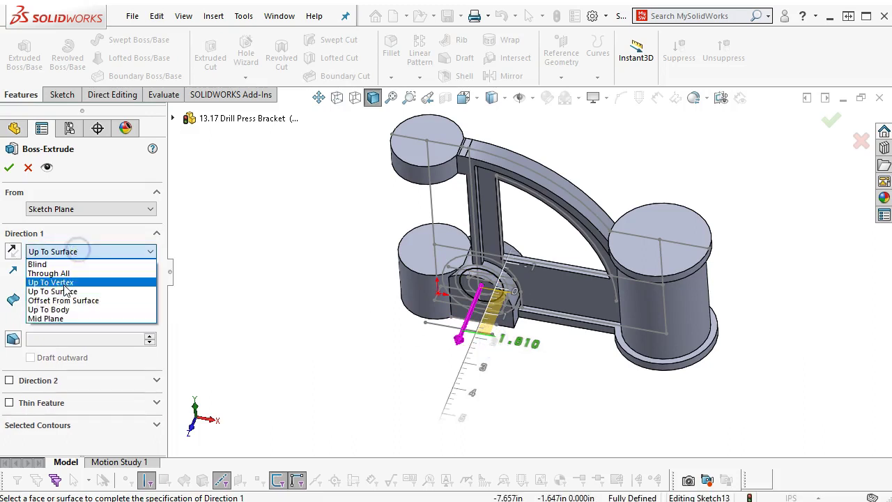
pyautogui.click(65, 284)
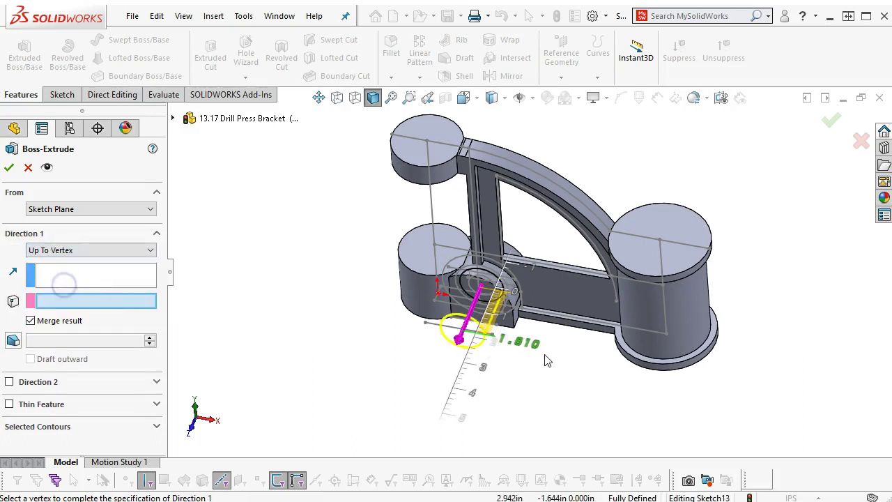
pyautogui.click(492, 335)
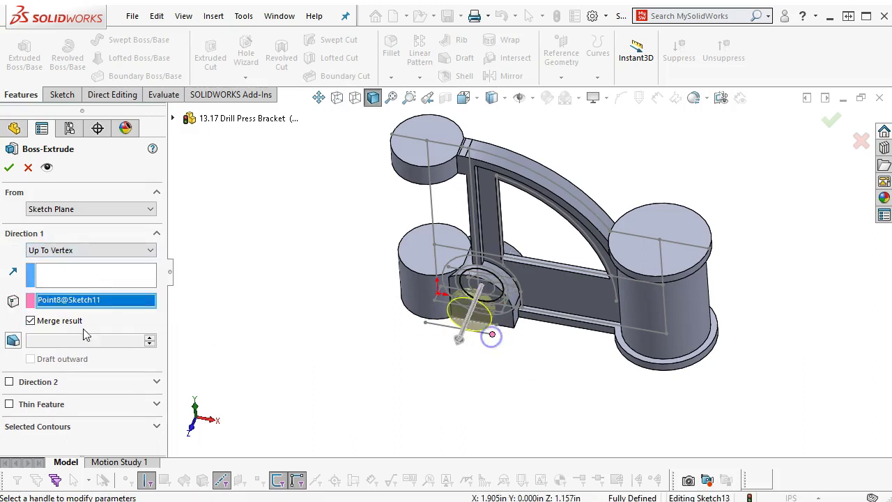
# Enable Direction 2 with Up To Vertex at the rear outer line's endpoint and complete the boss extrusion.
pyautogui.click(9, 382)
pyautogui.click(60, 398)
pyautogui.click(72, 428)
pyautogui.moveTo(571, 371); pyautogui.dragTo(551, 440, button='middle')
pyautogui.moveTo(601, 196); pyautogui.dragTo(588, 224, button='middle')
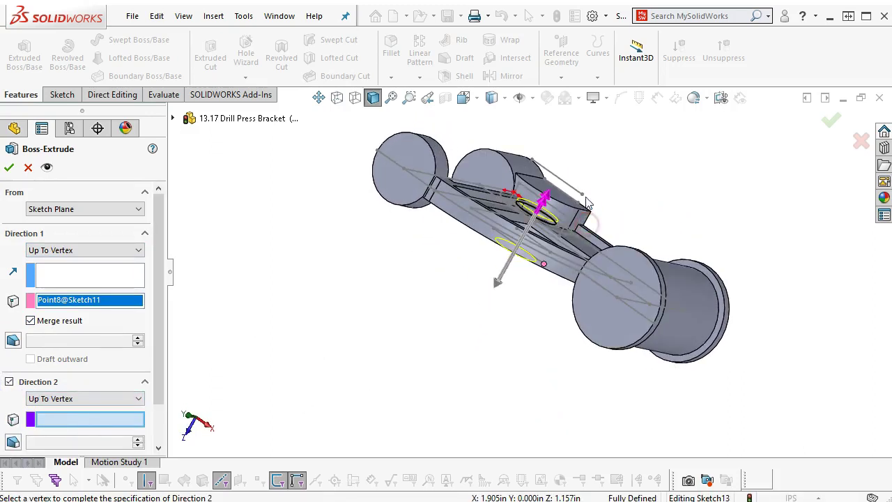
pyautogui.click(582, 195)
pyautogui.click(832, 120)
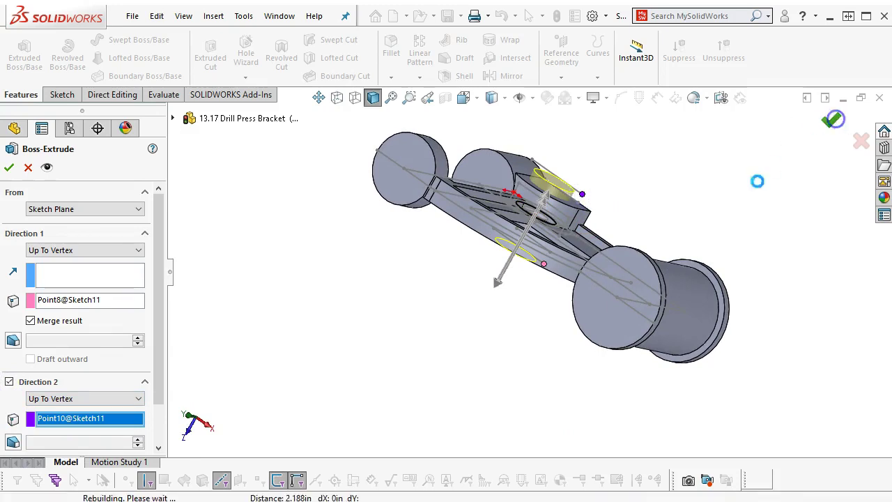
pyautogui.hotkey('ctrl', '7')
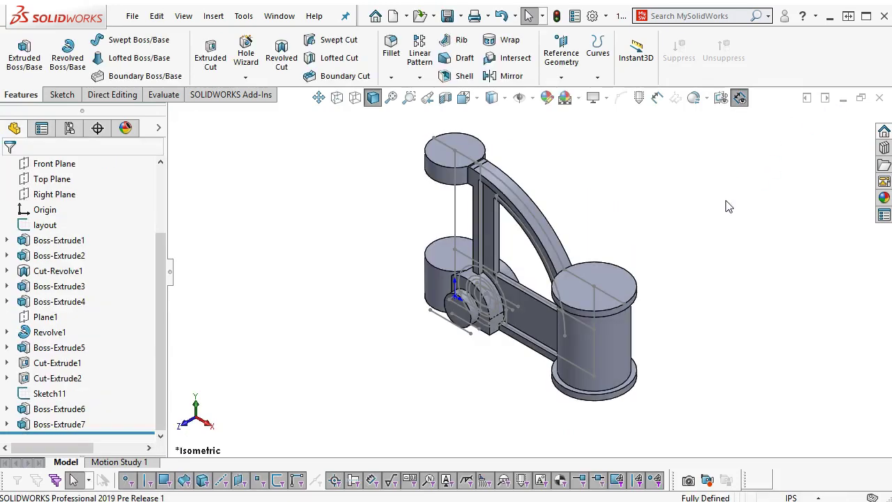
# Start a new sketch on the flat bottom face of the bracket.
pyautogui.scroll(-2, 437, 350)
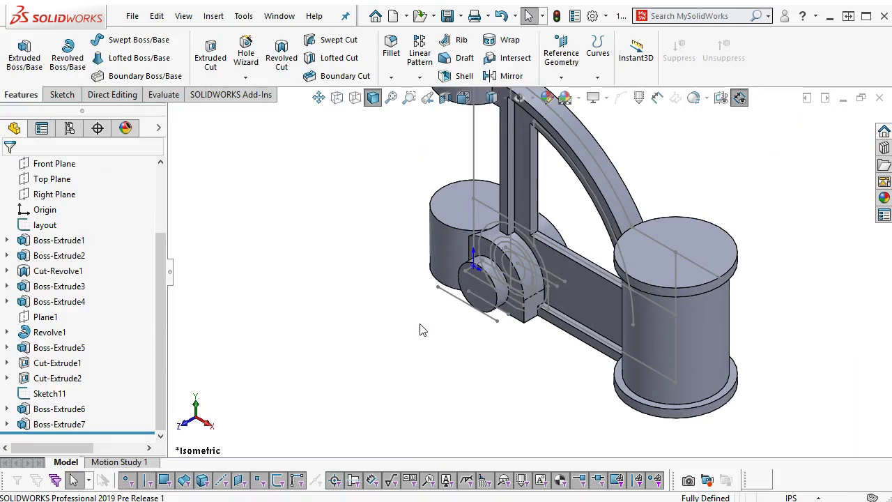
pyautogui.moveTo(420, 327); pyautogui.dragTo(430, 361, button='middle')
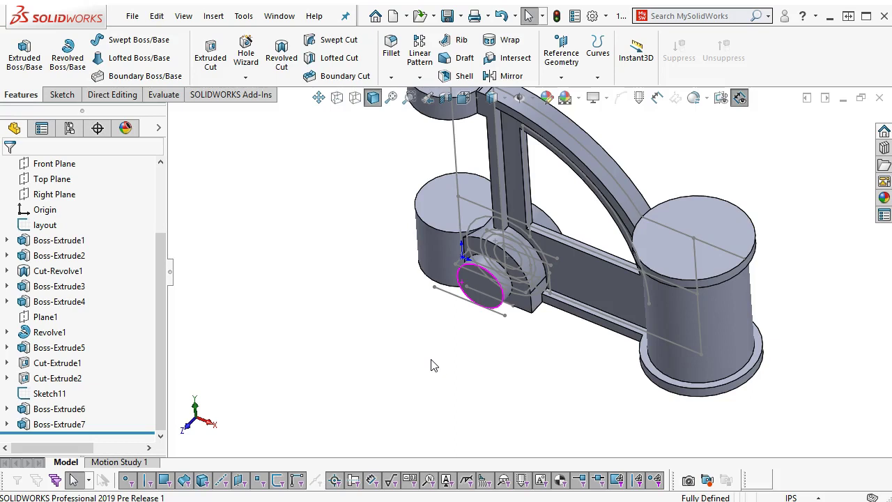
pyautogui.moveTo(440, 363)
pyautogui.mouseDown(button='middle')
pyautogui.moveTo(502, 270)
pyautogui.moveTo(439, 367)
pyautogui.mouseUp(button='middle')
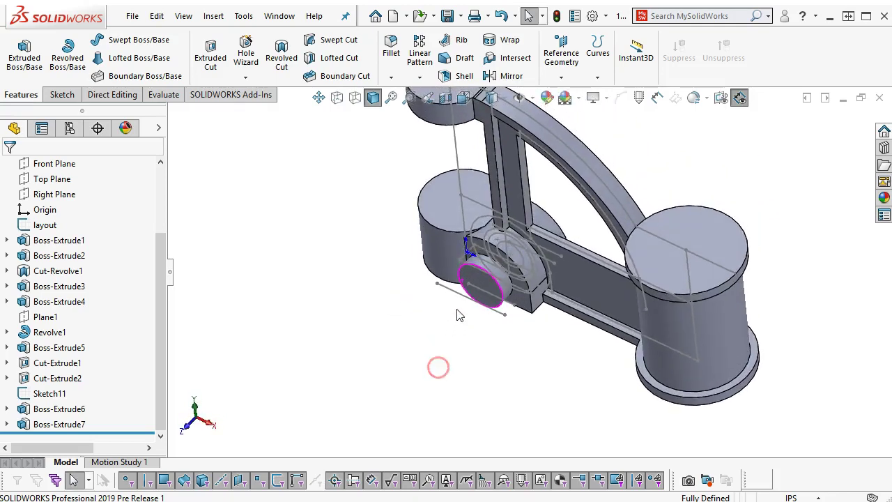
pyautogui.press('z')
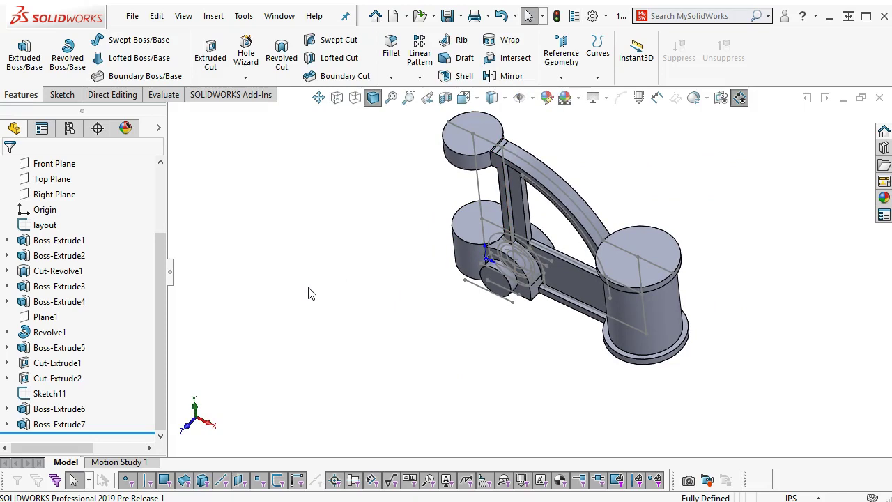
pyautogui.moveTo(339, 375); pyautogui.dragTo(344, 344, button='middle')
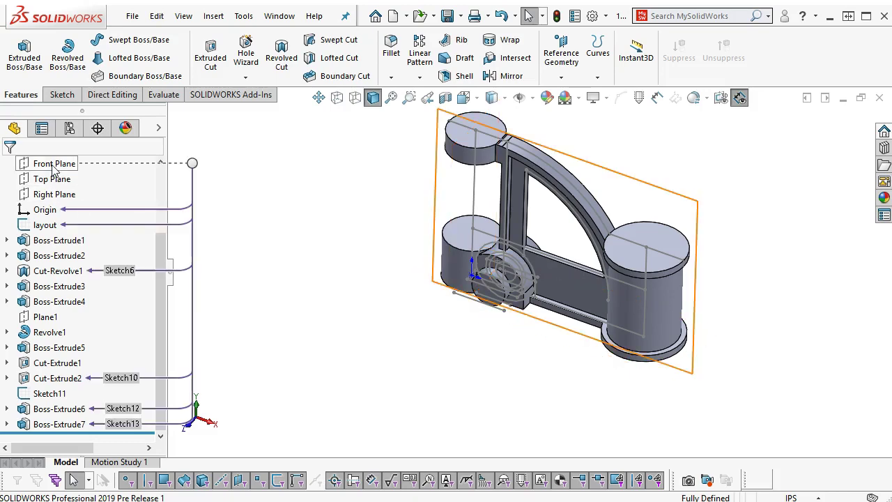
pyautogui.moveTo(371, 279); pyautogui.dragTo(400, 80, button='middle')
pyautogui.scroll(-3, 486, 340)
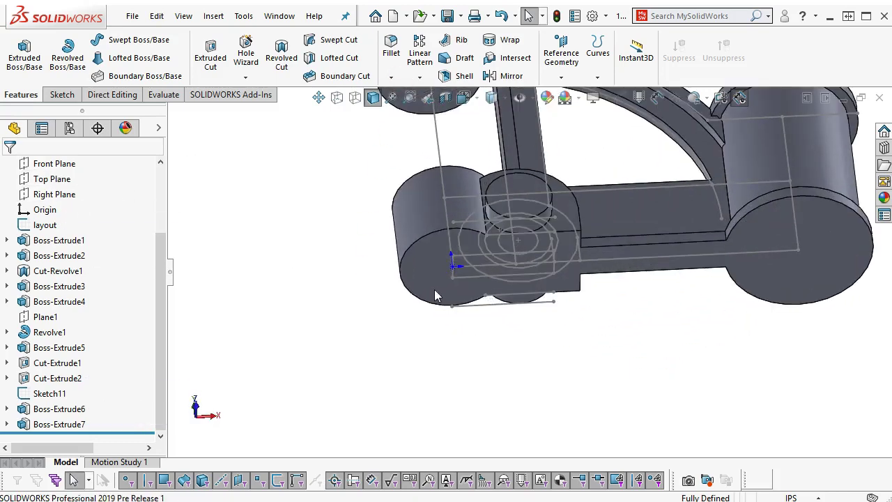
pyautogui.click(432, 282)
pyautogui.click(490, 245)
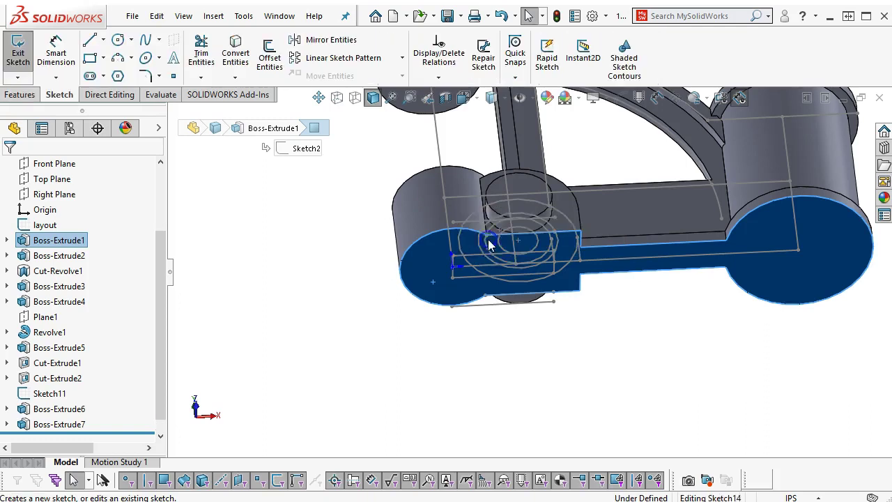
pyautogui.scroll(-4, 353, 311)
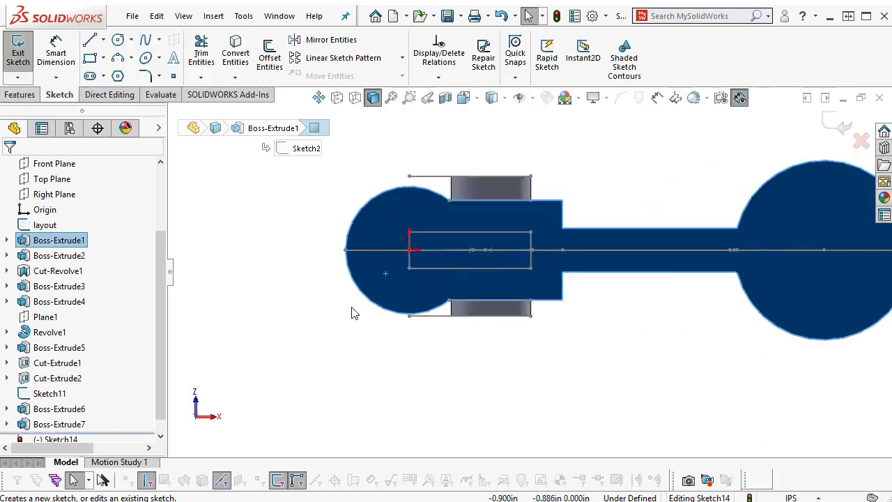
# Sketch a circle centred on the origin and dimension its diameter to 1.375 in.
pyautogui.click(118, 39)
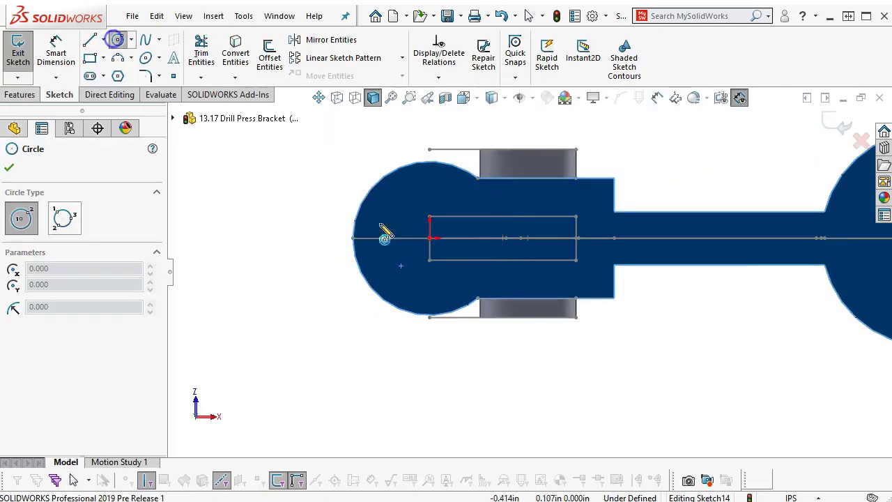
pyautogui.click(430, 238)
pyautogui.click(396, 270)
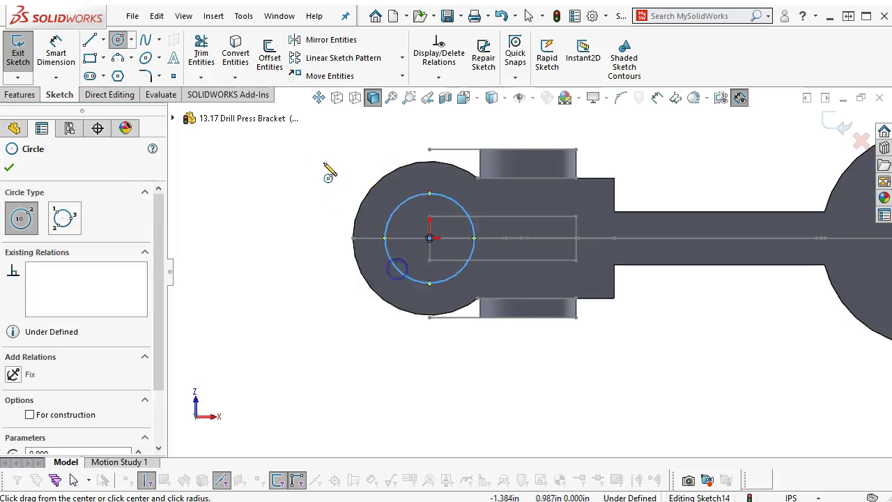
pyautogui.rightClick(328, 167)
pyautogui.click(461, 142)
pyautogui.click(400, 272)
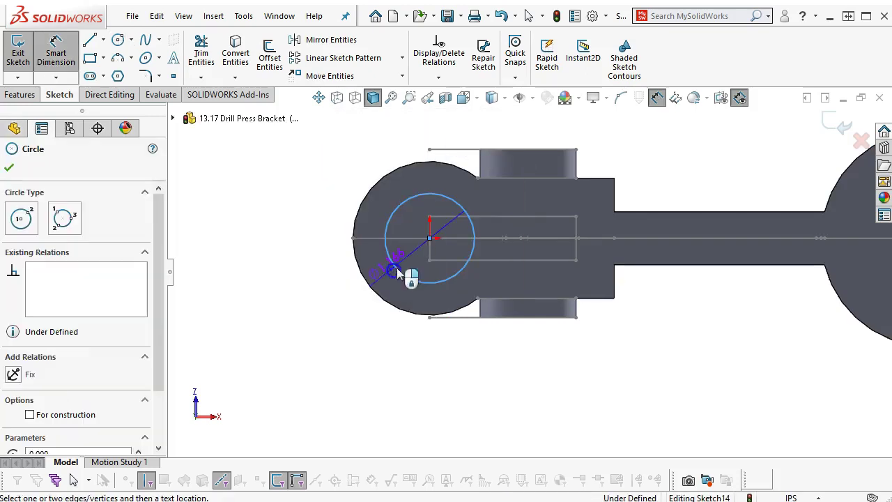
pyautogui.click(311, 347)
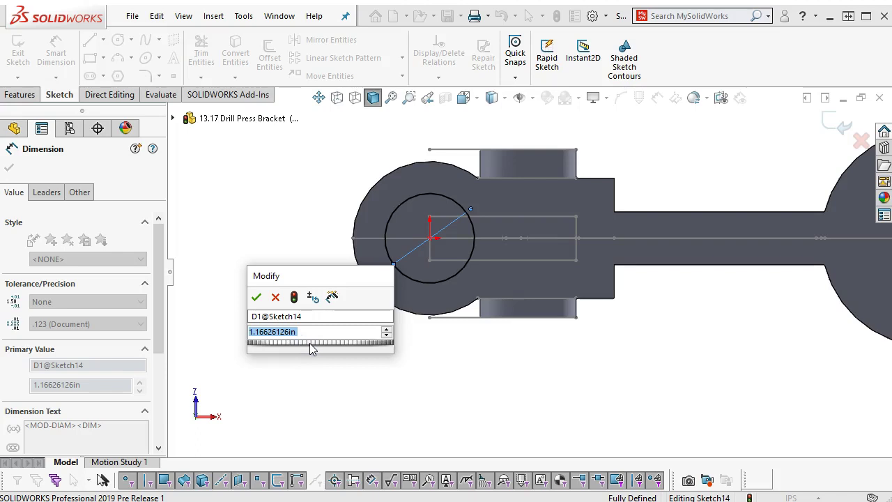
pyautogui.write('1.375')
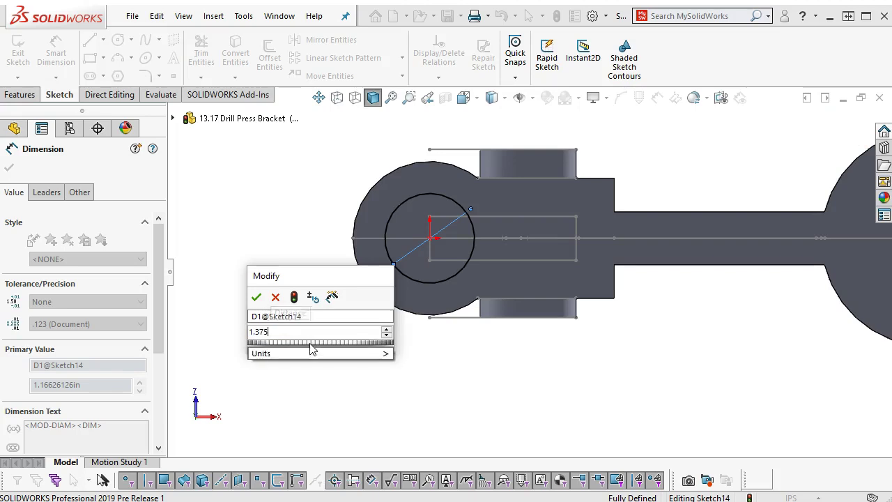
pyautogui.press('Return')
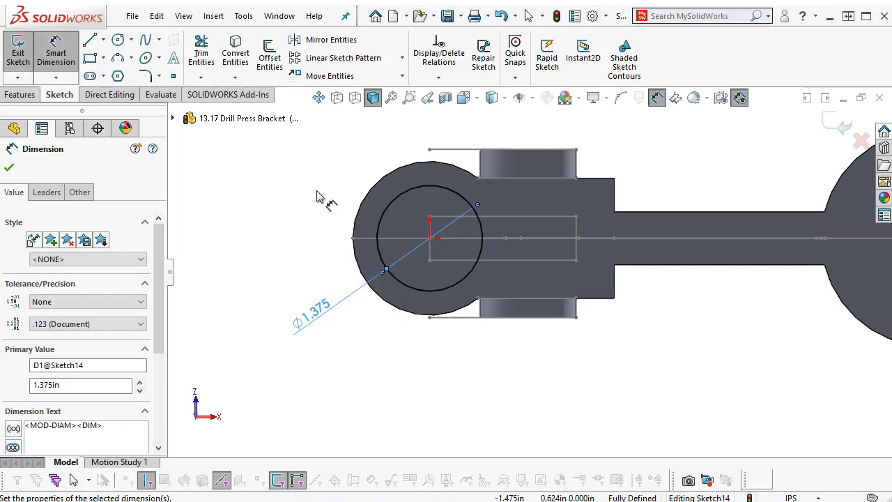
# Sketch a second circle concentric with the first and dimension its diameter to 1.5 in.
pyautogui.click(119, 40)
pyautogui.click(429, 237)
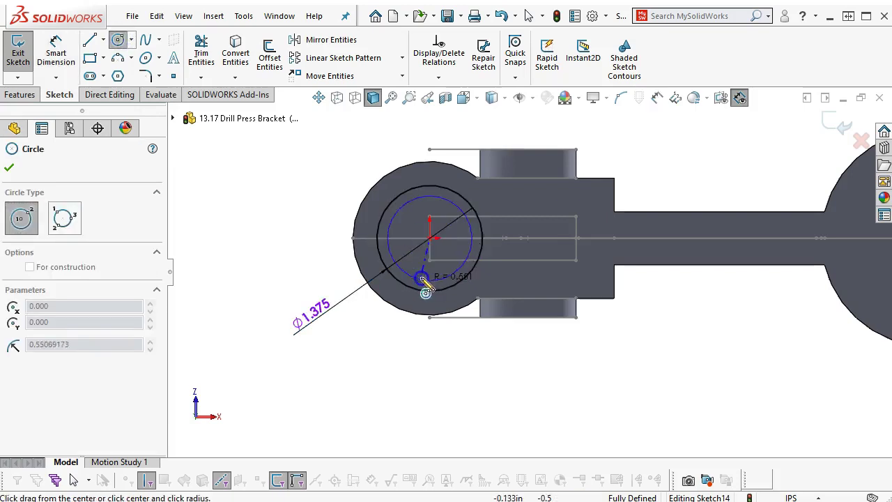
pyautogui.click(416, 297)
pyautogui.rightClick(417, 331)
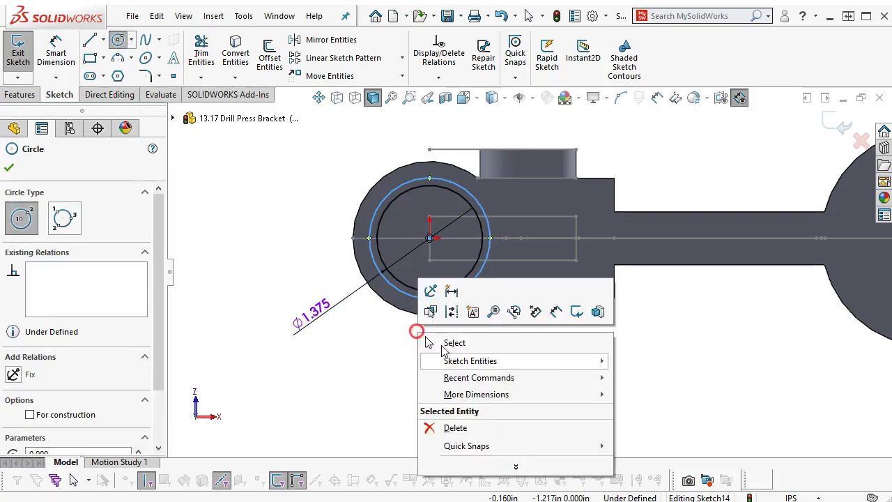
pyautogui.click(556, 314)
pyautogui.click(407, 300)
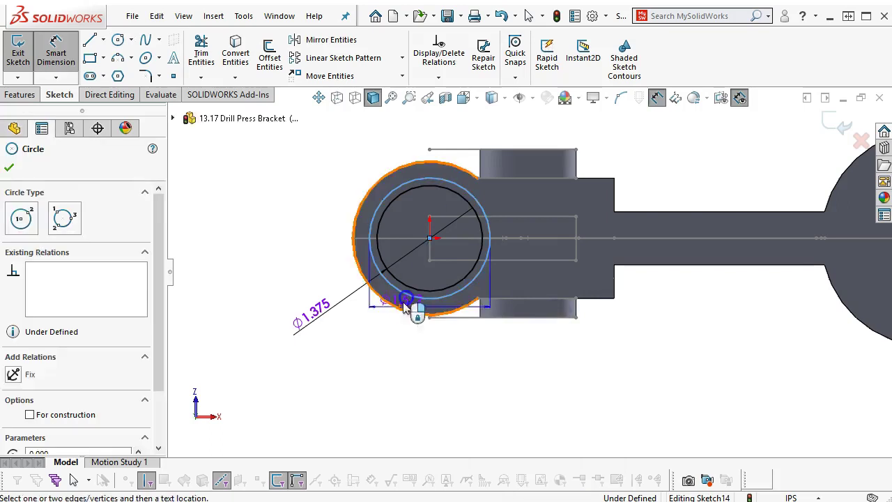
pyautogui.click(352, 349)
pyautogui.write('1.5')
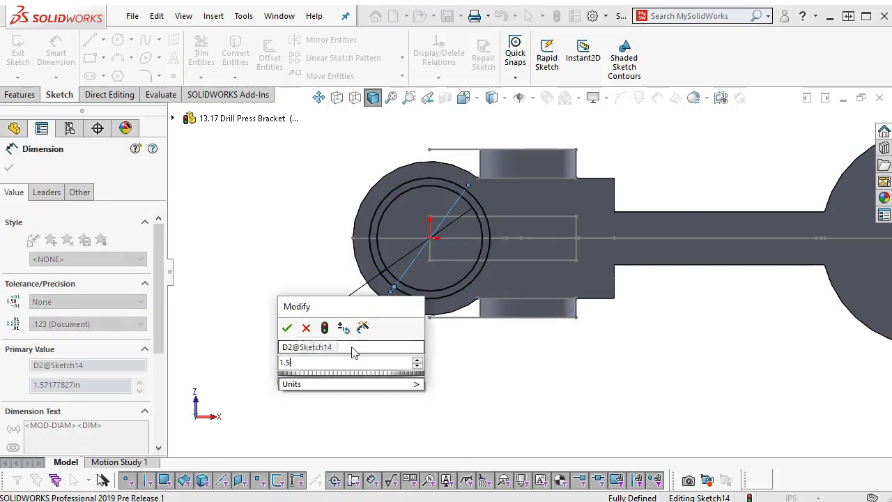
pyautogui.press('Return')
pyautogui.rightClick(285, 185)
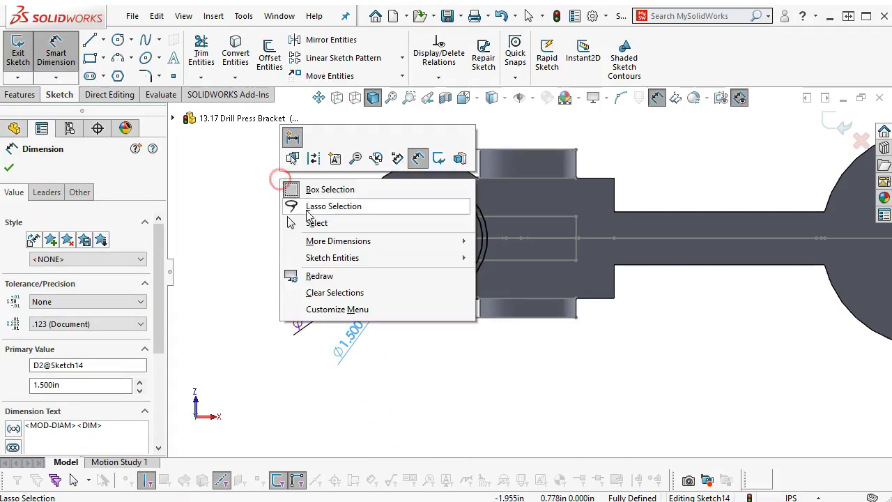
pyautogui.click(298, 221)
# Cut-extrude Through All using only the inner 1.375 in circle region as the contour.
pyautogui.click(20, 94)
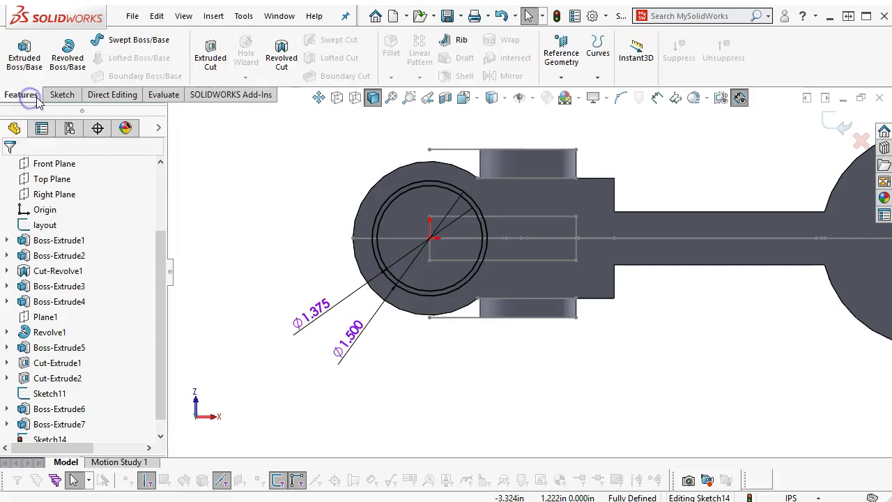
pyautogui.click(211, 59)
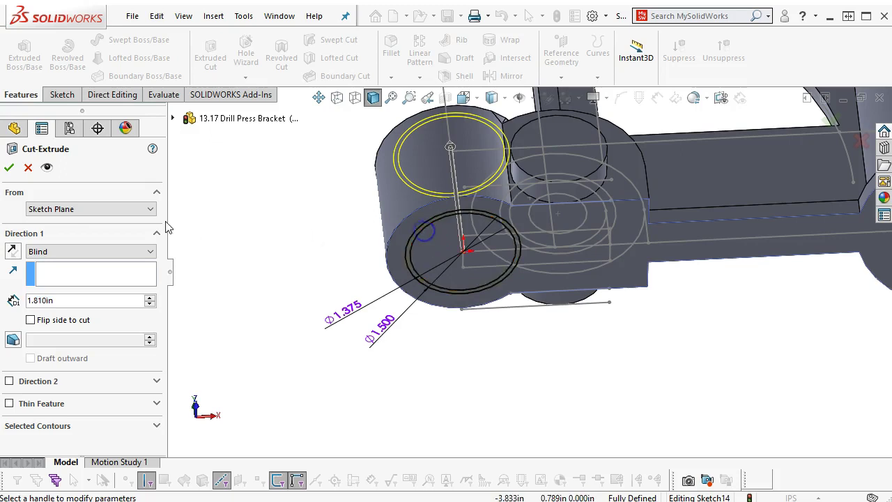
pyautogui.click(82, 427)
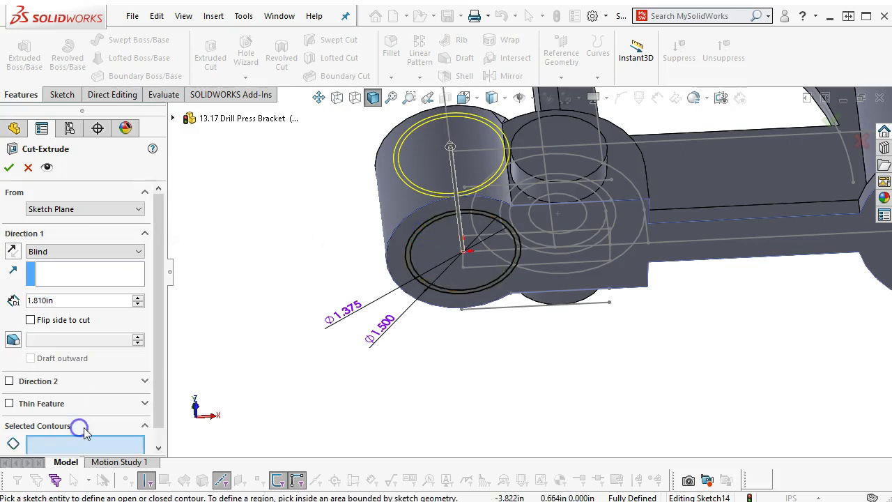
pyautogui.click(422, 233)
pyautogui.click(87, 251)
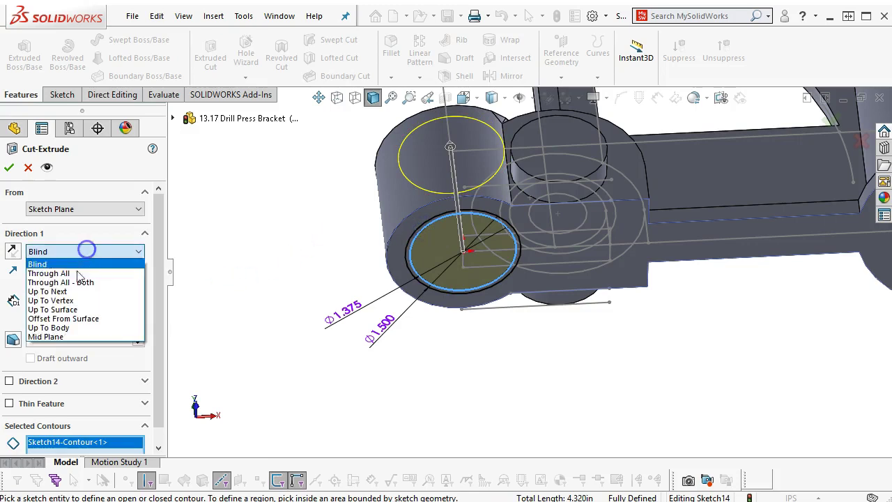
pyautogui.click(70, 273)
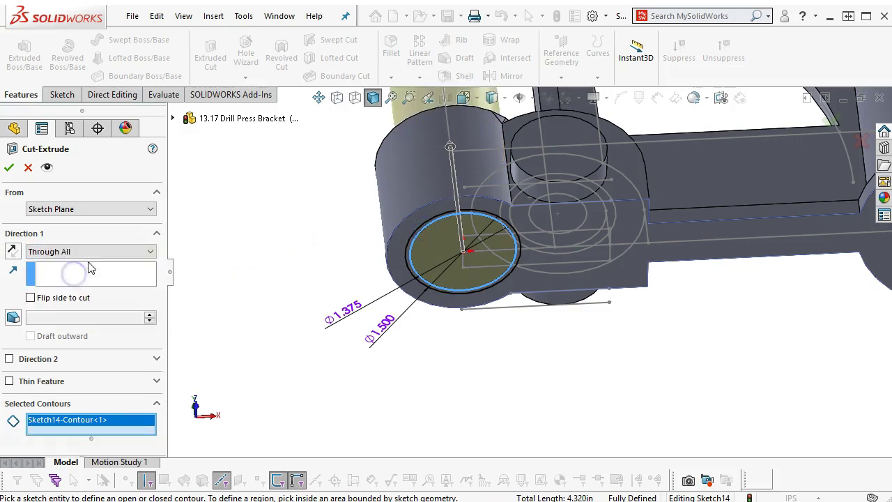
pyautogui.click(10, 168)
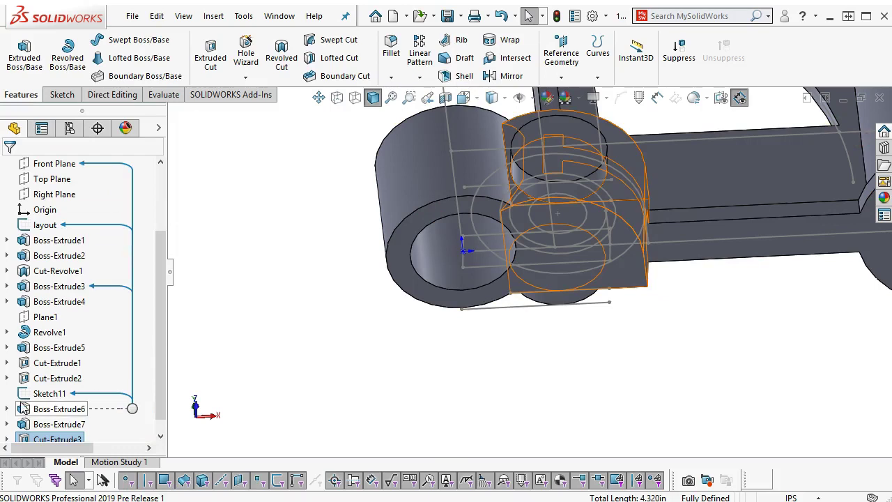
# Start a cut-extrude from the existing two-circle bore sketch with the Up To Next end condition.
pyautogui.click(6, 423)
pyautogui.click(62, 424)
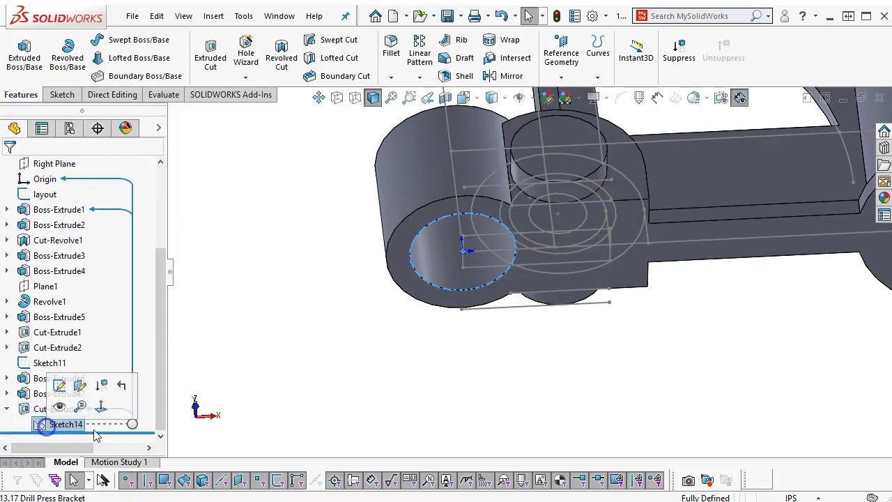
pyautogui.click(209, 60)
pyautogui.click(70, 252)
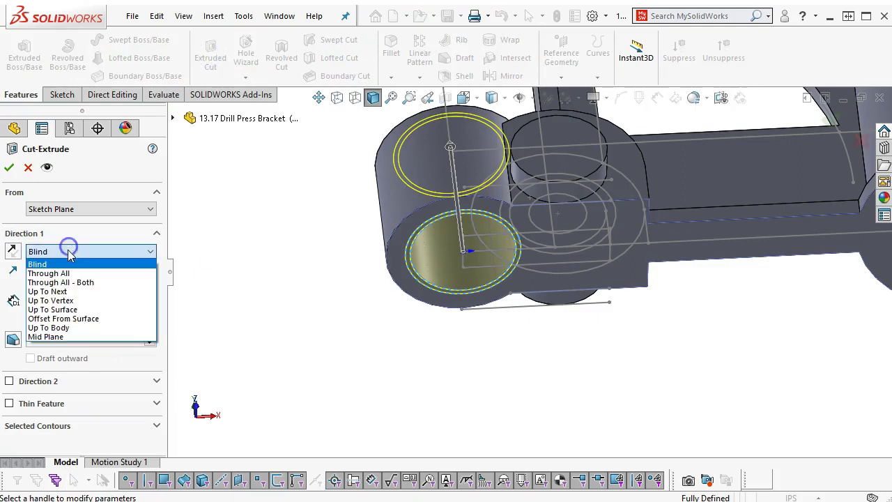
pyautogui.click(69, 272)
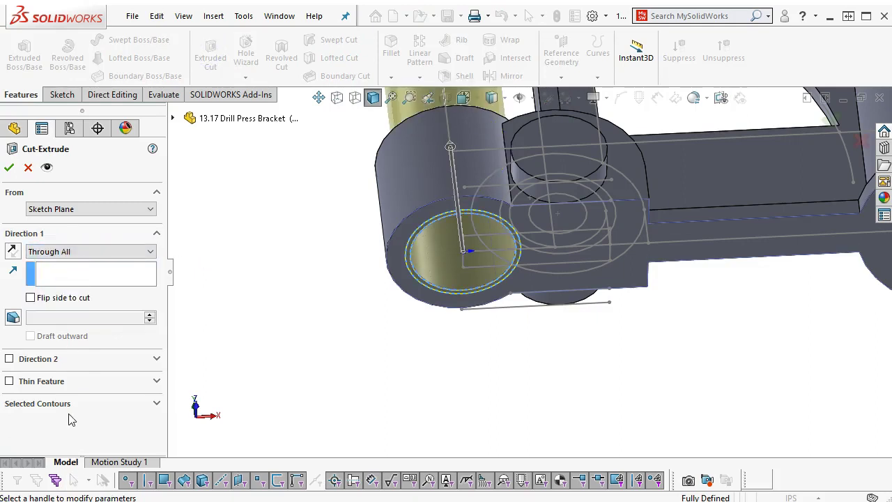
pyautogui.click(67, 403)
pyautogui.click(65, 420)
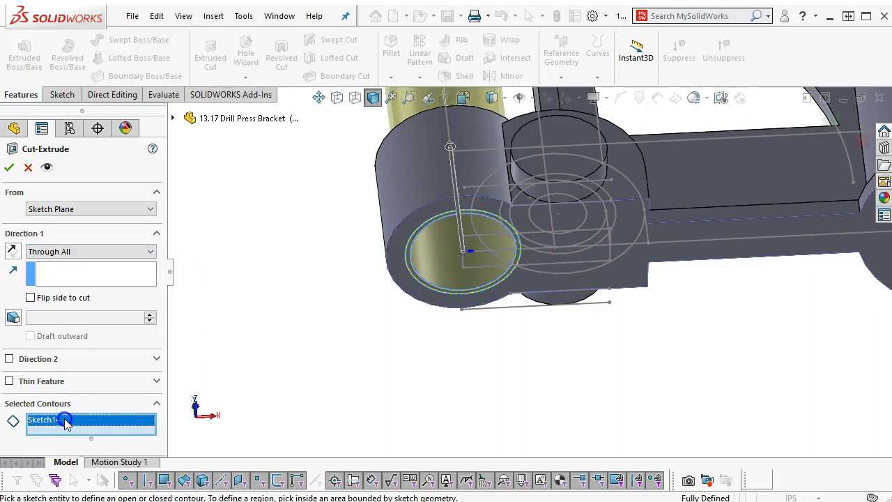
pyautogui.click(109, 252)
pyautogui.click(63, 291)
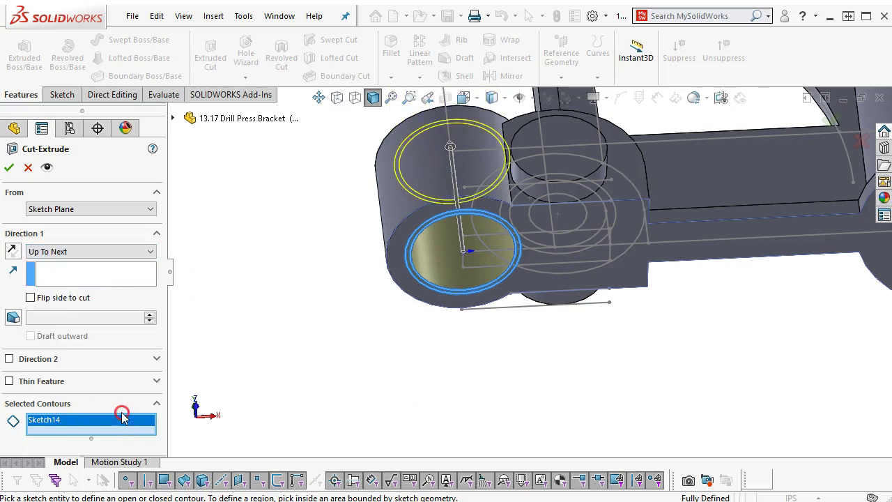
# Replace the selected contour with only the outer 1.5 in circle and complete the lower bore cut.
pyautogui.rightClick(109, 421)
pyautogui.click(139, 422)
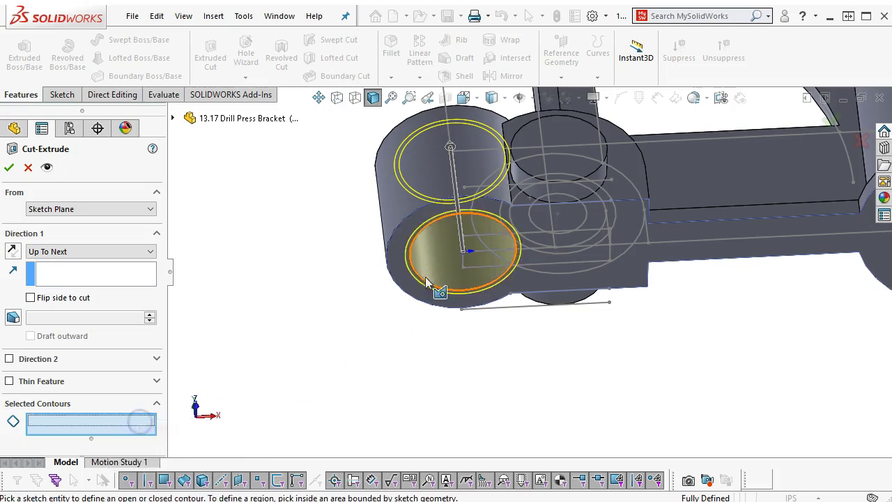
pyautogui.click(418, 284)
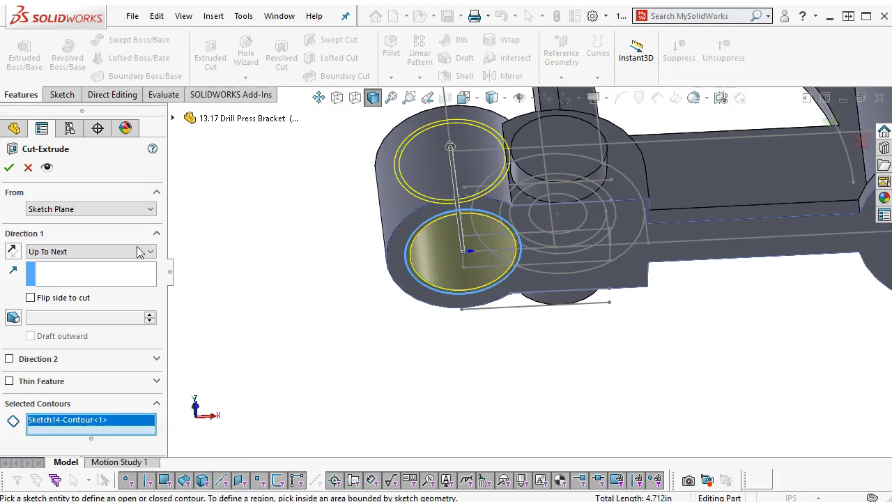
pyautogui.click(8, 167)
pyautogui.moveTo(304, 257); pyautogui.dragTo(342, 426, button='middle')
pyautogui.click(342, 424)
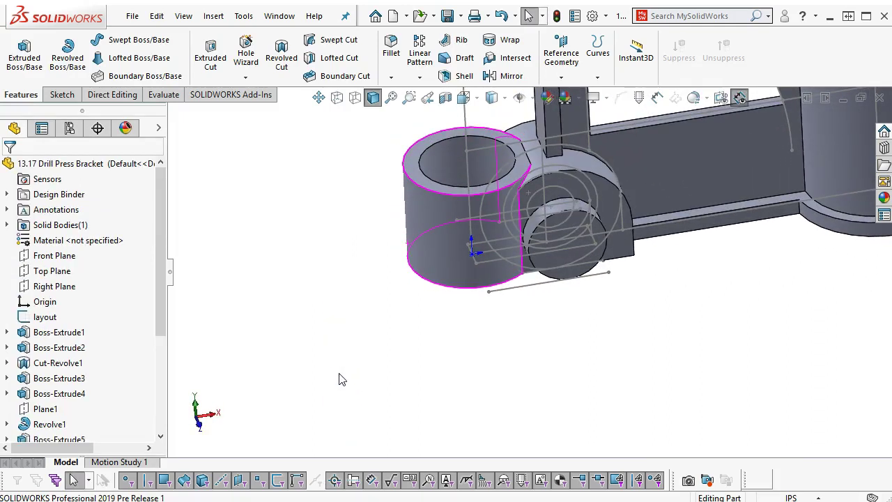
# Open a sketch on the Front Plane and convert the layout's short 0.625 in vertical line beside the clamp boss.
pyautogui.hotkey('ctrl', '1')
pyautogui.scroll(-3, 465, 418)
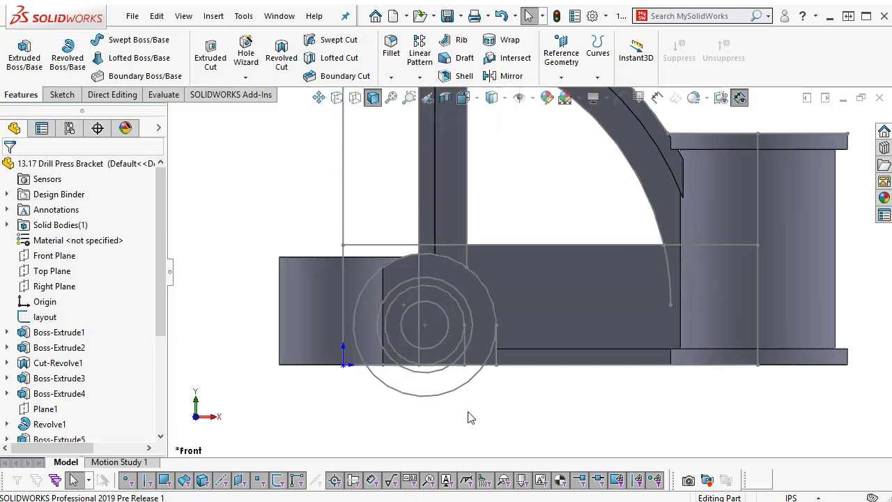
pyautogui.click(46, 255)
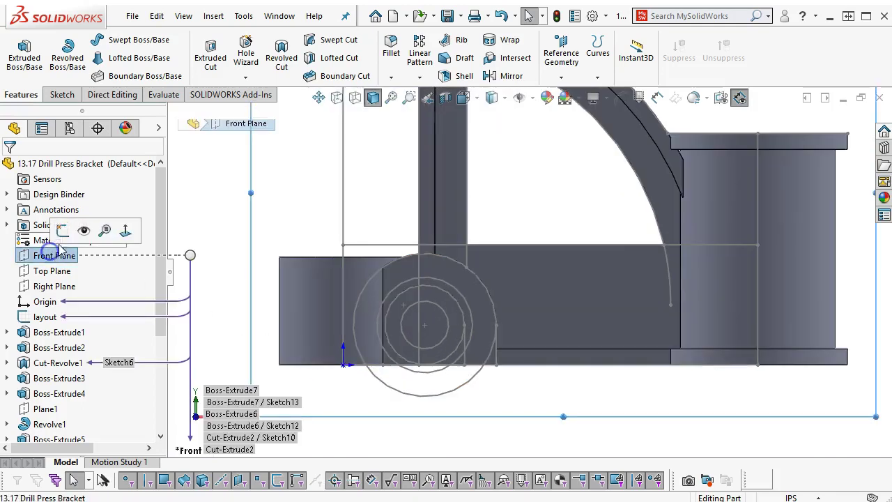
pyautogui.click(61, 232)
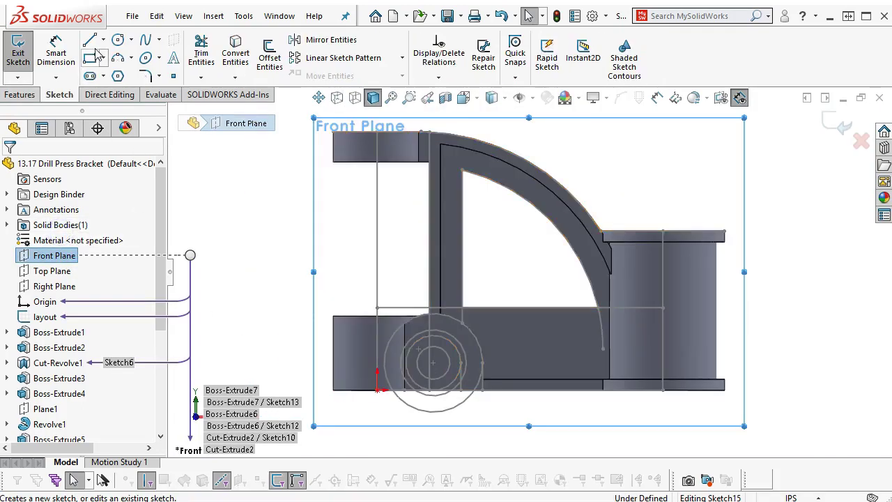
pyautogui.scroll(-2, 428, 345)
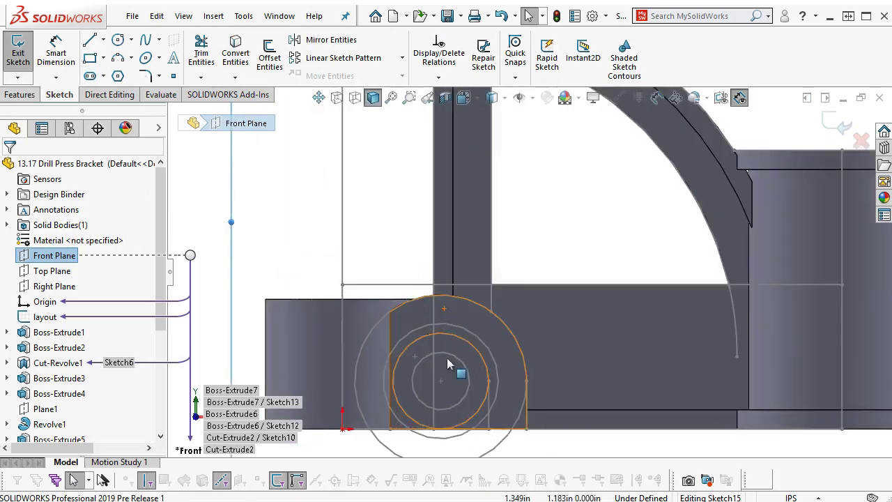
pyautogui.click(487, 404)
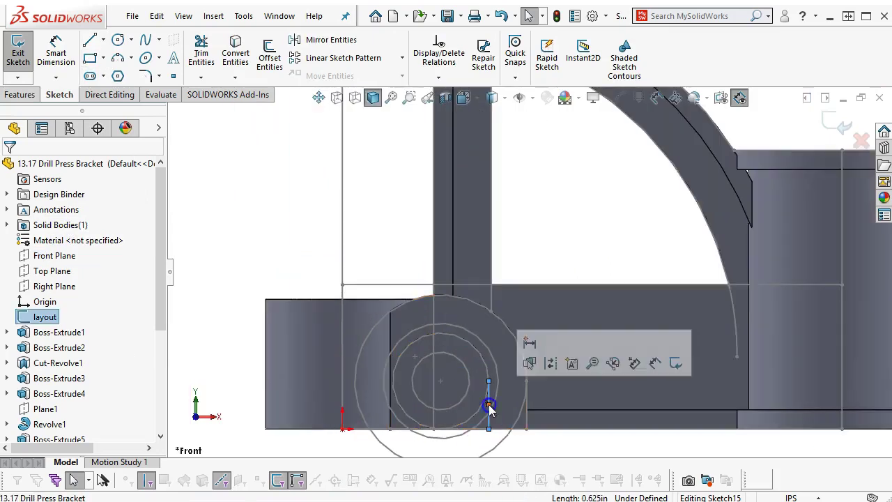
pyautogui.click(230, 63)
# Sketch a horizontal line about 1.28 in long, a vertical line down to the origin, and a base line to the converted line's lower end.
pyautogui.press('l')
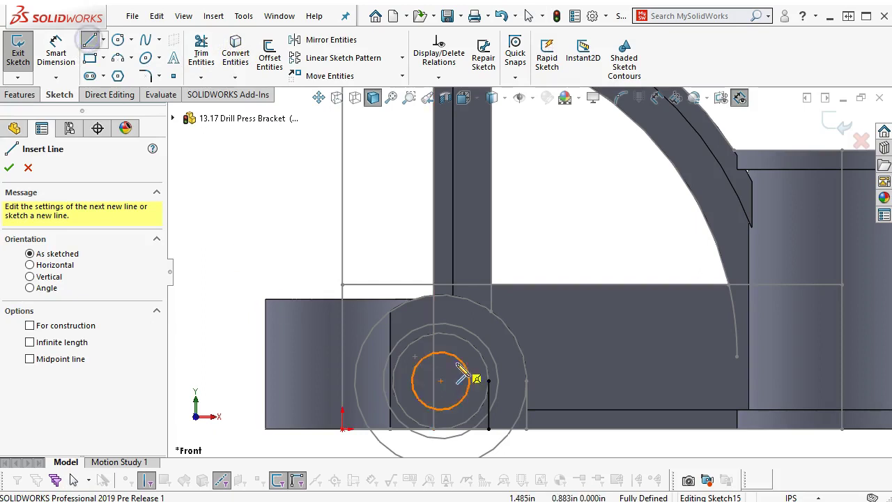
pyautogui.click(441, 352)
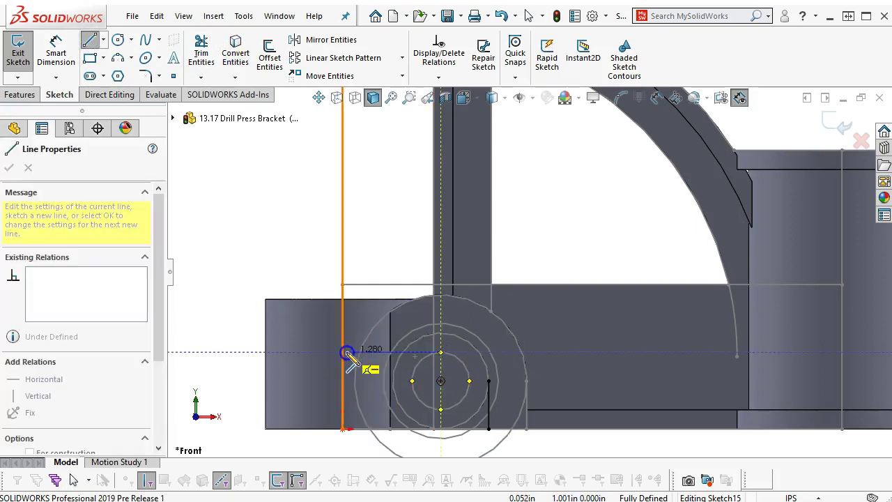
pyautogui.click(342, 353)
pyautogui.click(342, 428)
pyautogui.click(488, 427)
pyautogui.rightClick(534, 235)
pyautogui.click(567, 244)
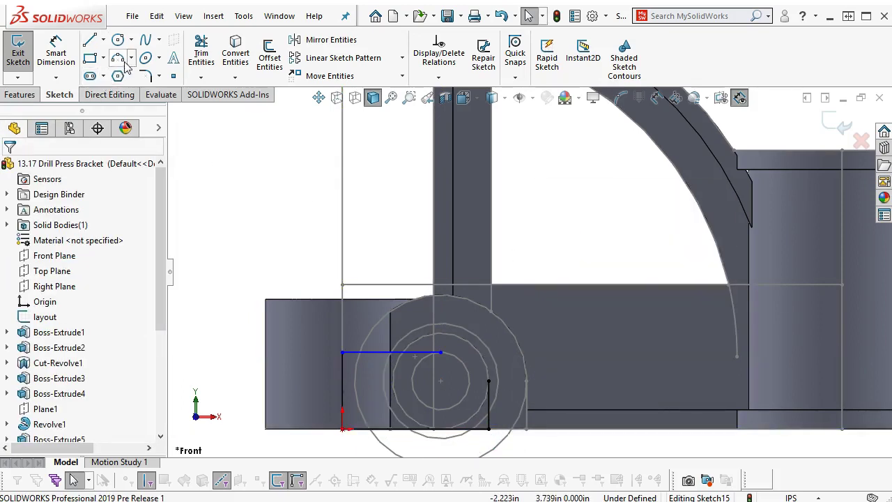
# Sketch a tangent arc from the upper end of the converted line to the point directly above the clamp boss centre.
pyautogui.click(131, 58)
pyautogui.click(152, 93)
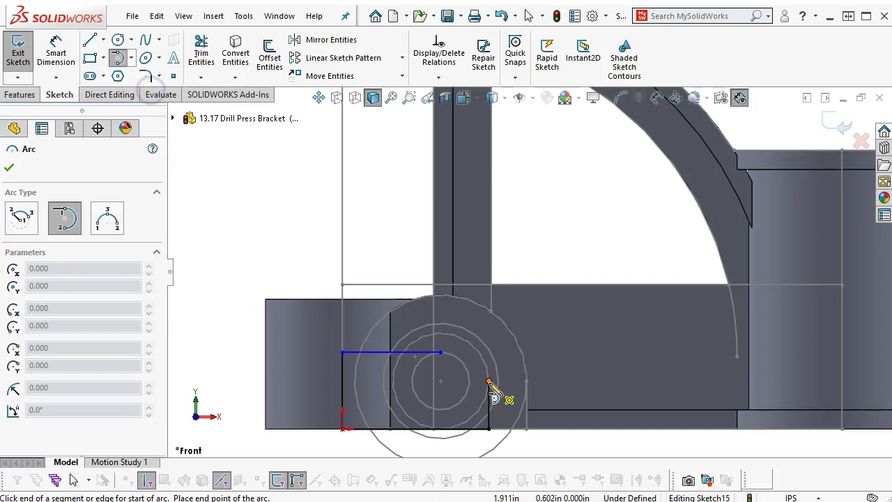
pyautogui.click(489, 380)
pyautogui.click(440, 333)
pyautogui.rightClick(533, 213)
pyautogui.click(540, 220)
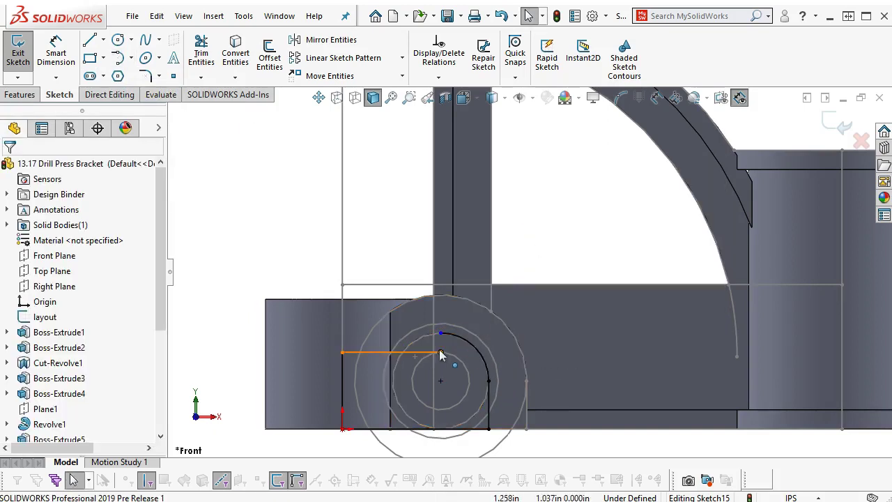
# Join the horizontal line's open end to the arc's end and make the line and arc tangent.
pyautogui.click(440, 352)
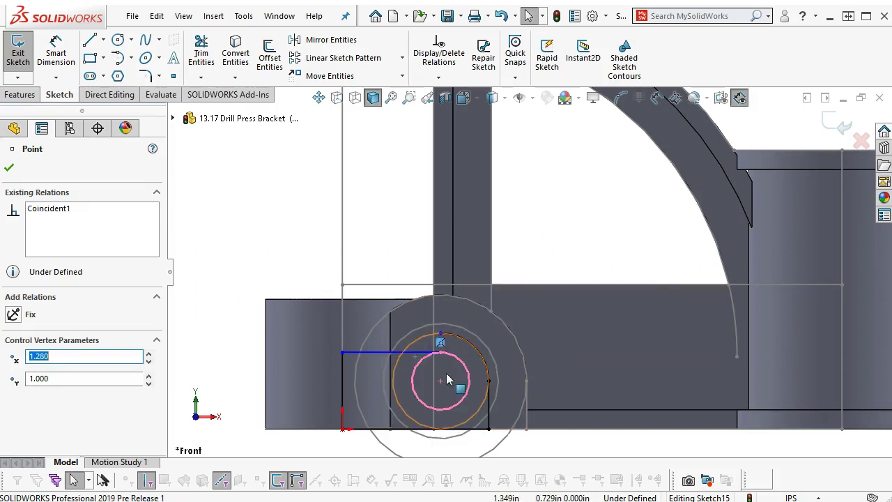
pyautogui.moveTo(440, 352); pyautogui.dragTo(442, 334)
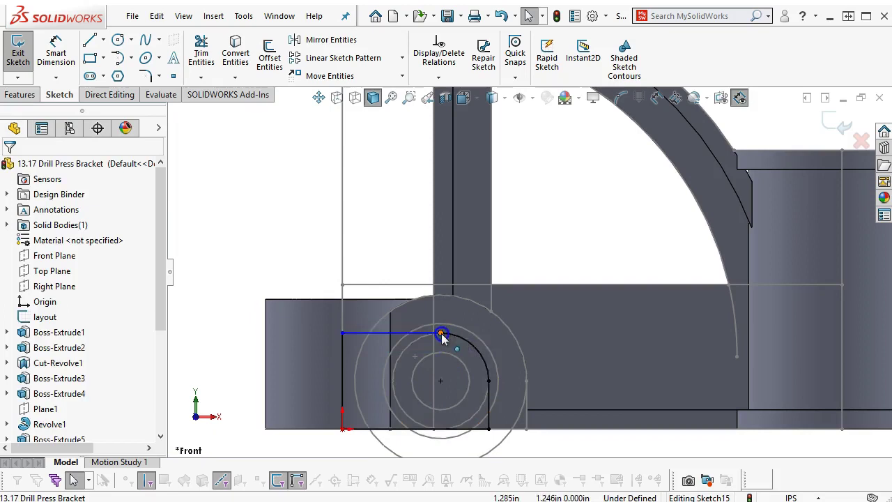
pyautogui.click(426, 333)
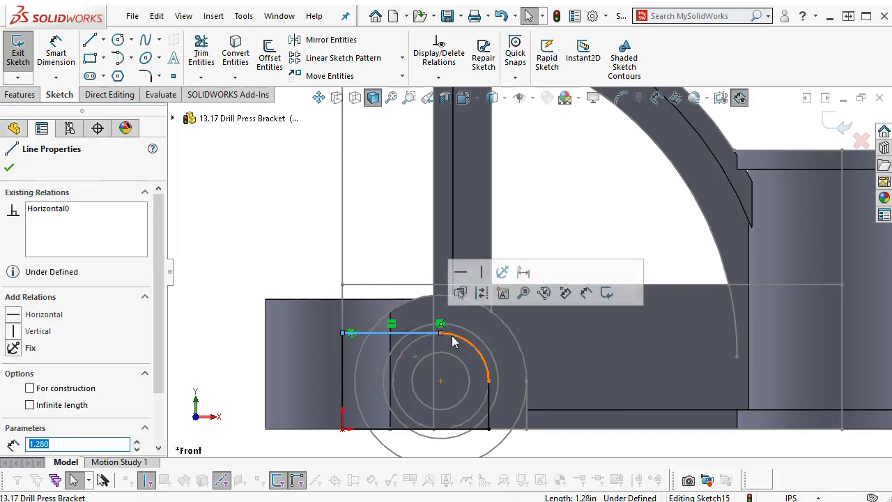
pyautogui.keyDown('ctrl'); pyautogui.click(454, 342); pyautogui.keyUp('ctrl')
pyautogui.click(493, 273)
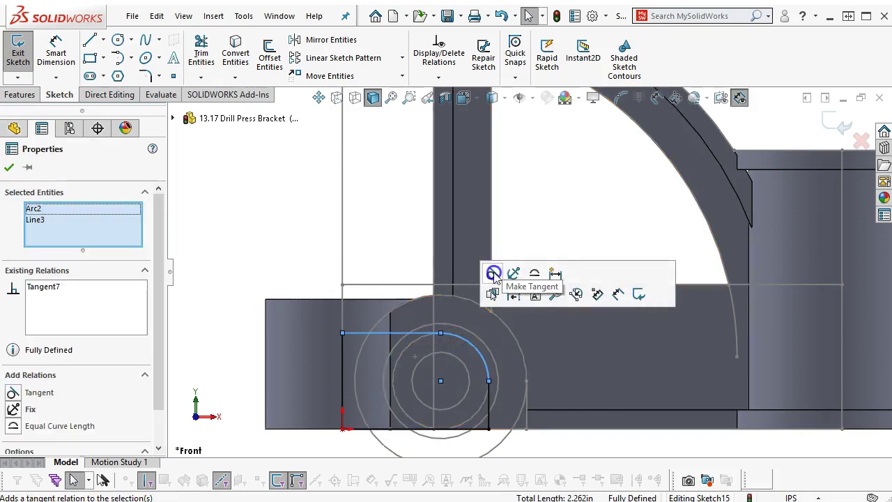
pyautogui.click(515, 227)
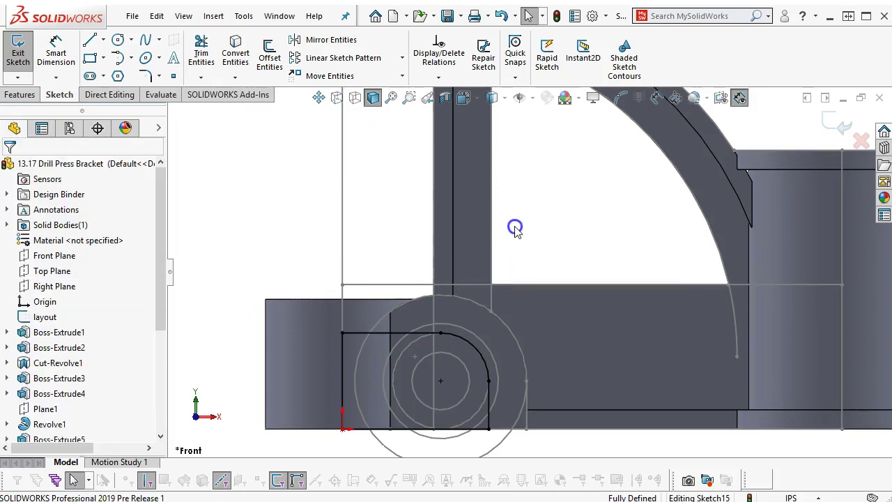
# Start a cut-extrude of the slot profile, with Direction 1 Up To Vertex at Sketch11's rear point behind the origin.
pyautogui.click(26, 95)
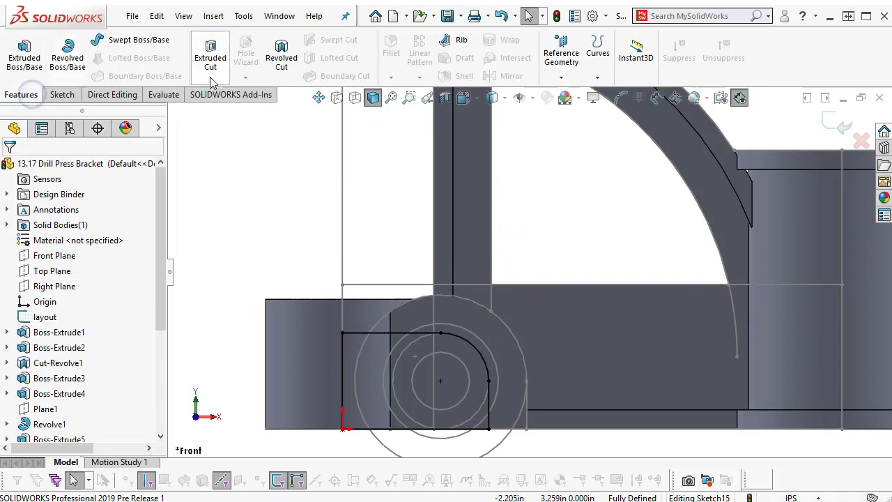
pyautogui.click(212, 56)
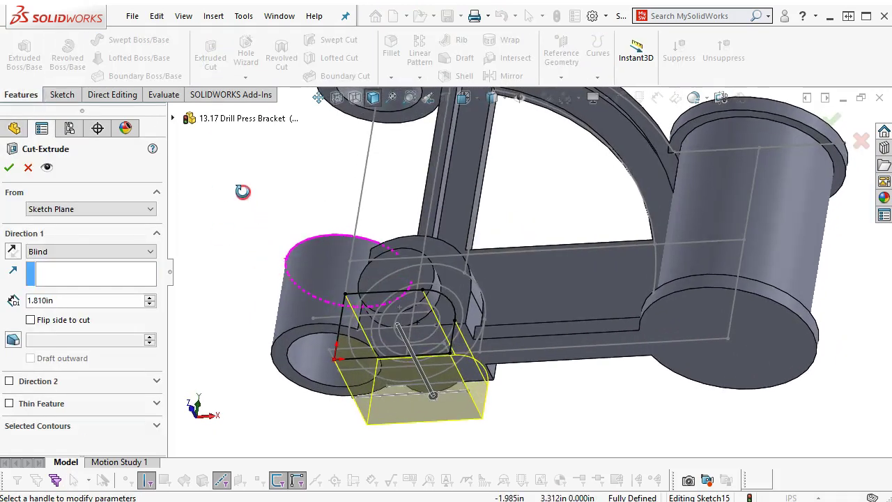
pyautogui.moveTo(251, 271); pyautogui.dragTo(249, 224, button='middle')
pyautogui.click(60, 252)
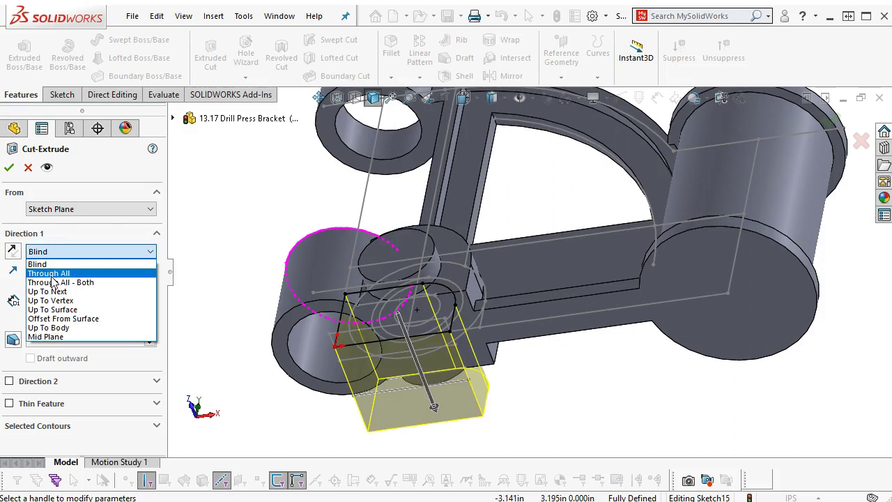
pyautogui.click(50, 300)
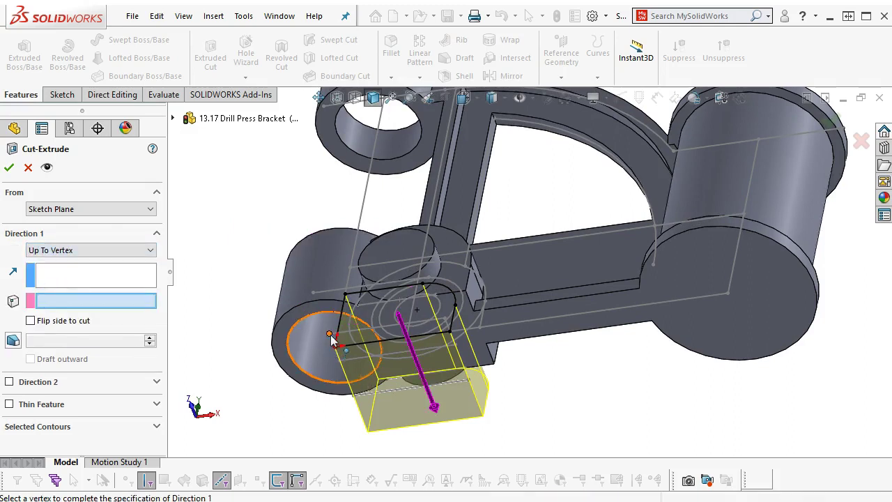
pyautogui.click(333, 347)
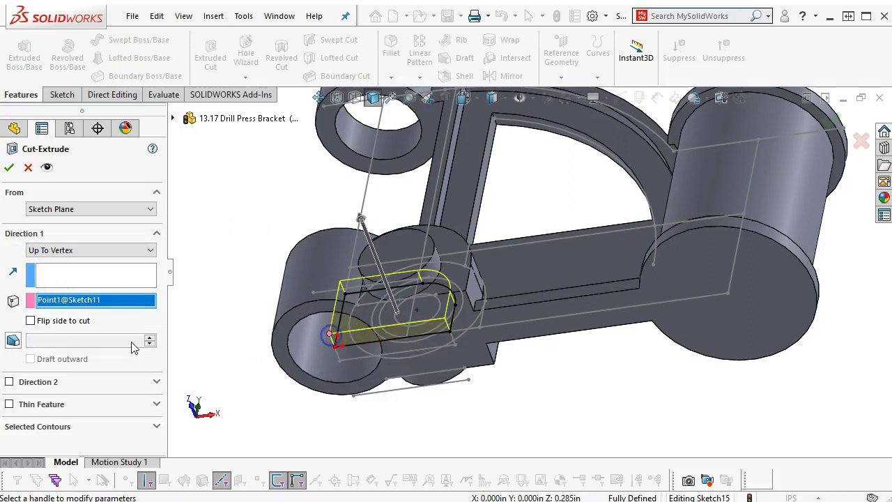
# Enable Direction 2 with Up To Vertex at Sketch11's front point opposite the origin and complete the slot cut.
pyautogui.click(9, 382)
pyautogui.click(39, 397)
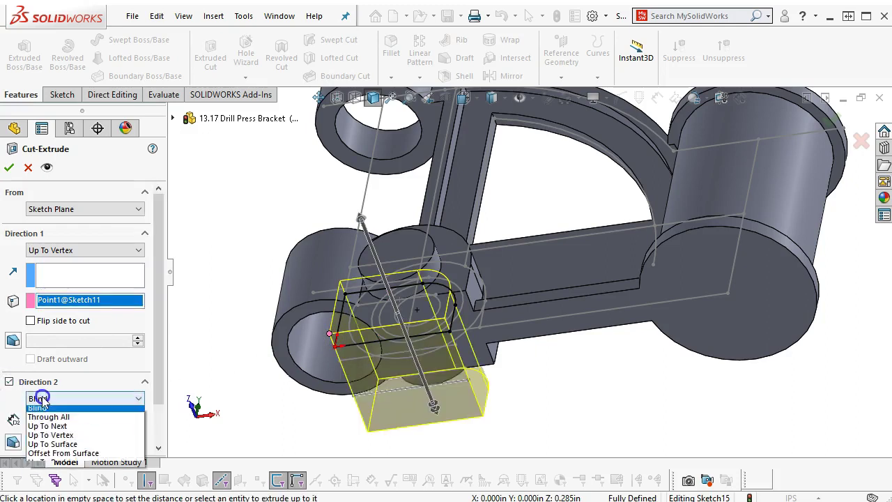
pyautogui.click(50, 438)
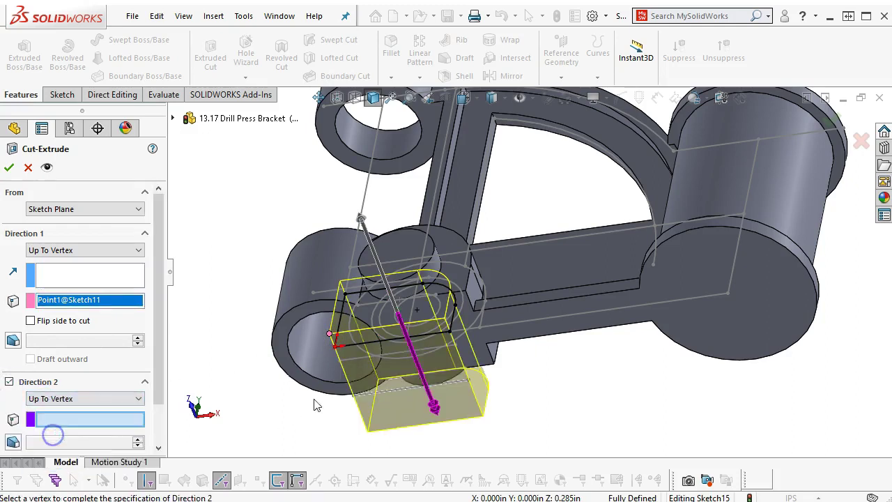
pyautogui.click(339, 362)
pyautogui.click(10, 167)
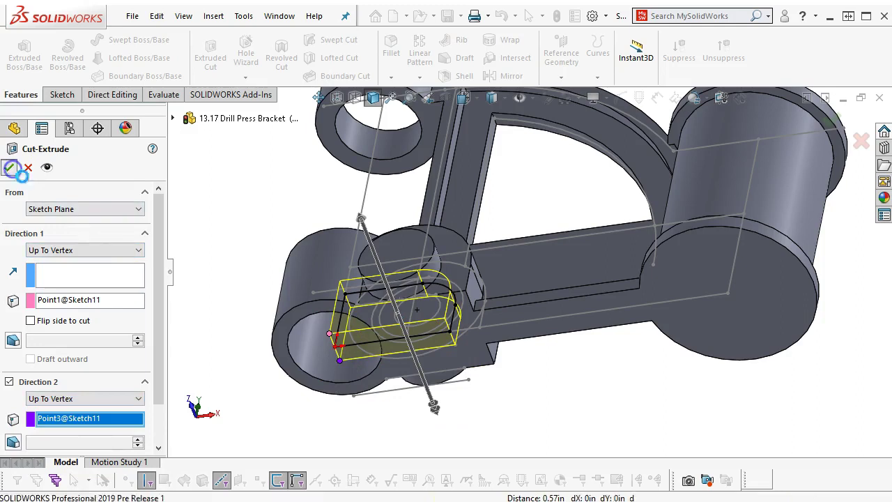
# Hide Sketch11.
pyautogui.moveTo(556, 378); pyautogui.dragTo(519, 418, button='middle')
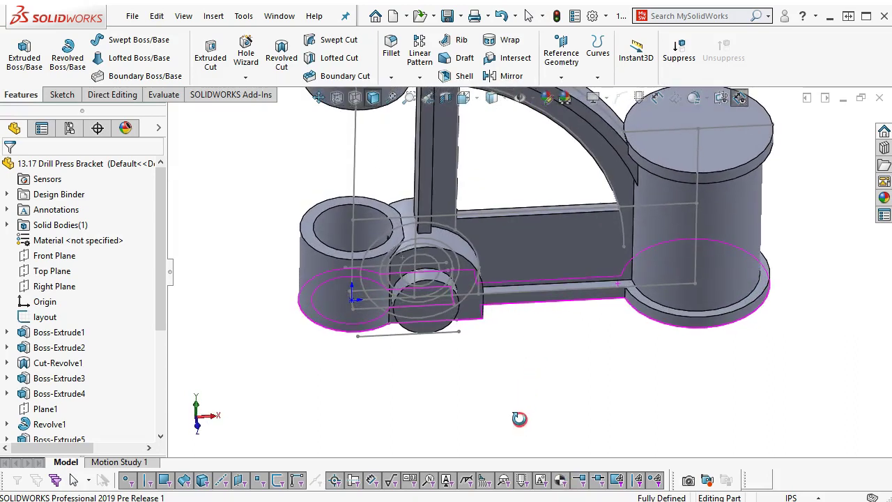
pyautogui.click(490, 377)
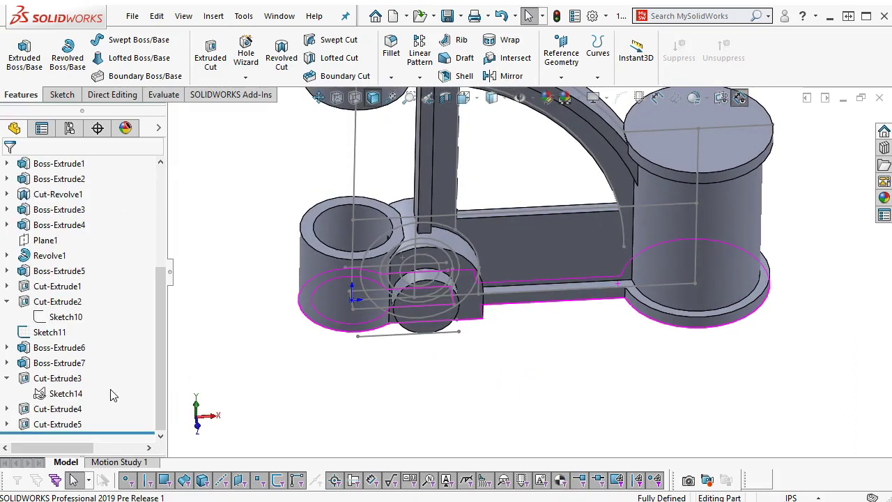
pyautogui.rightClick(48, 333)
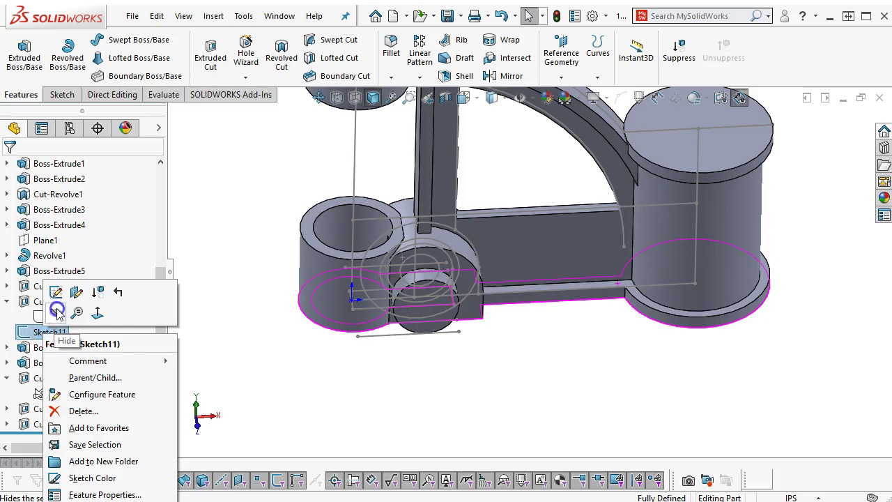
# Hide Sketch11 and return the bracket to the front view.
pyautogui.click(57, 312)
pyautogui.hotkey('ctrl', '1')
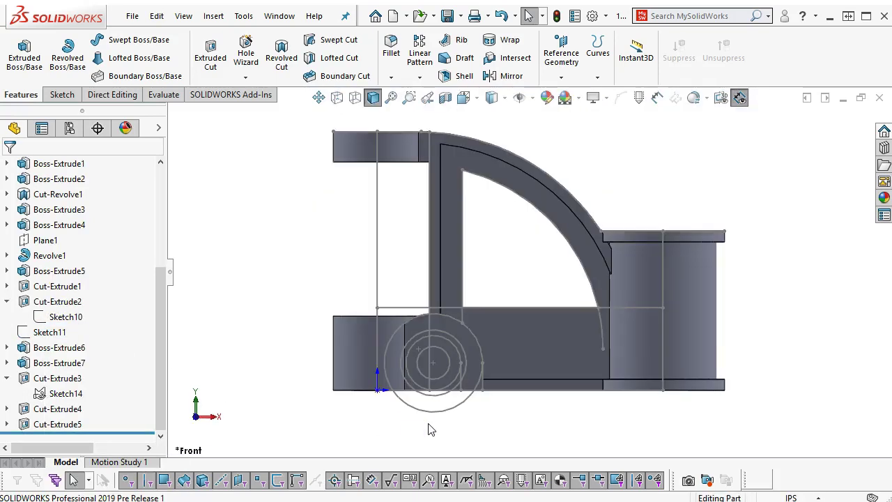
pyautogui.moveTo(446, 424); pyautogui.dragTo(398, 482, button='middle')
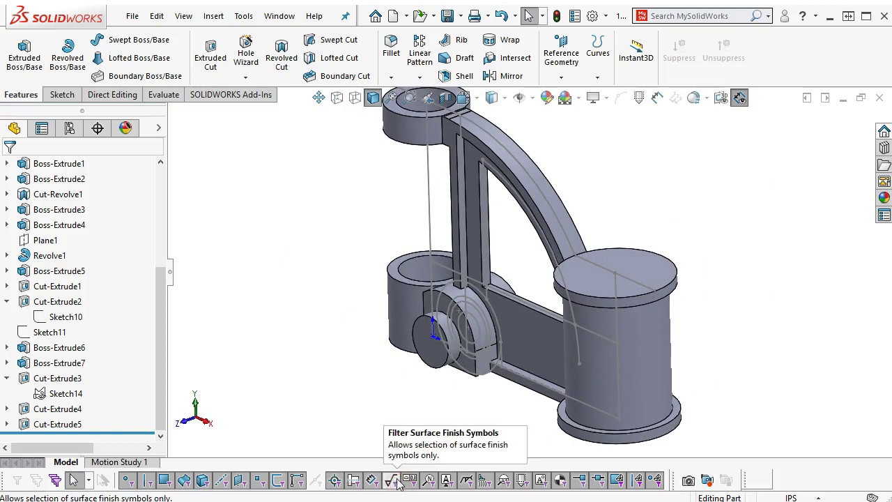
pyautogui.hotkey('ctrl', '1')
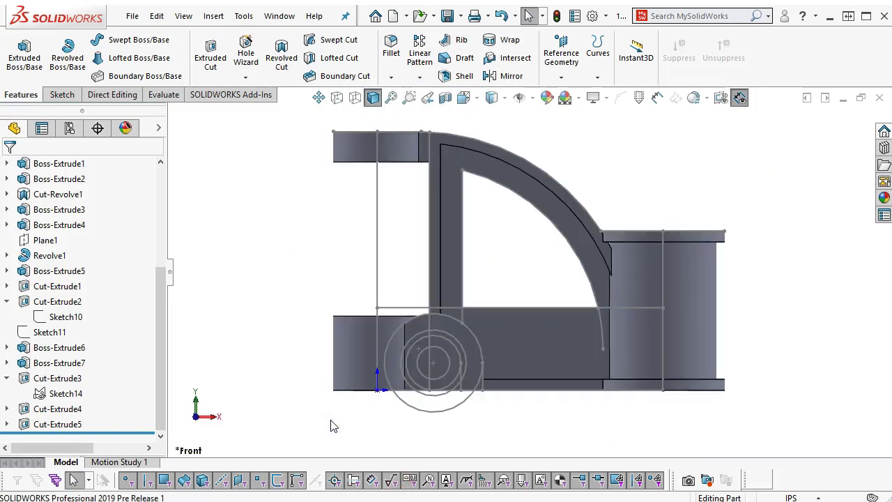
pyautogui.moveTo(367, 425); pyautogui.dragTo(348, 455, button='middle')
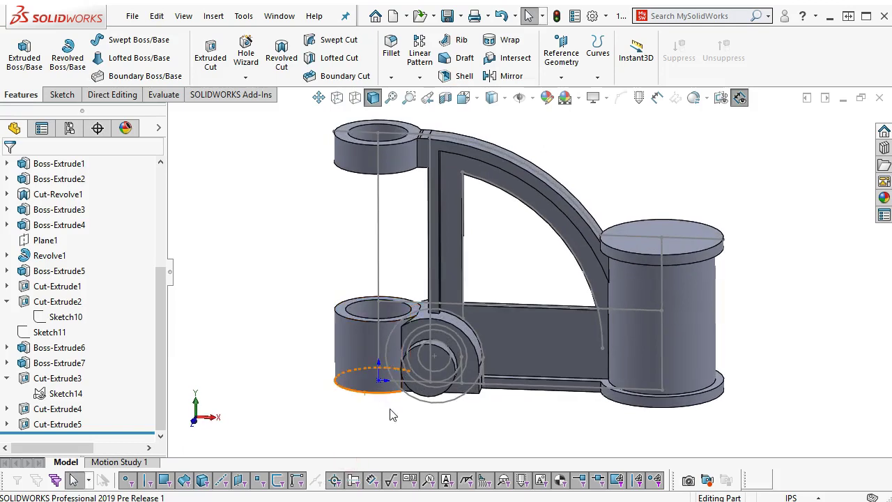
pyautogui.hotkey('ctrl', '1')
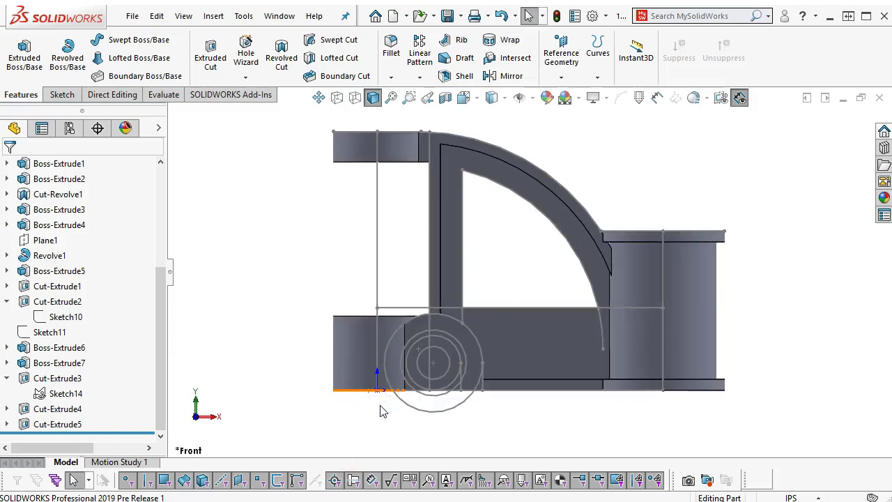
# Start a sketch on the small round boss's front face and convert the concentric 0.75 in circle into it.
pyautogui.scroll(-4, 412, 422)
pyautogui.click(460, 319)
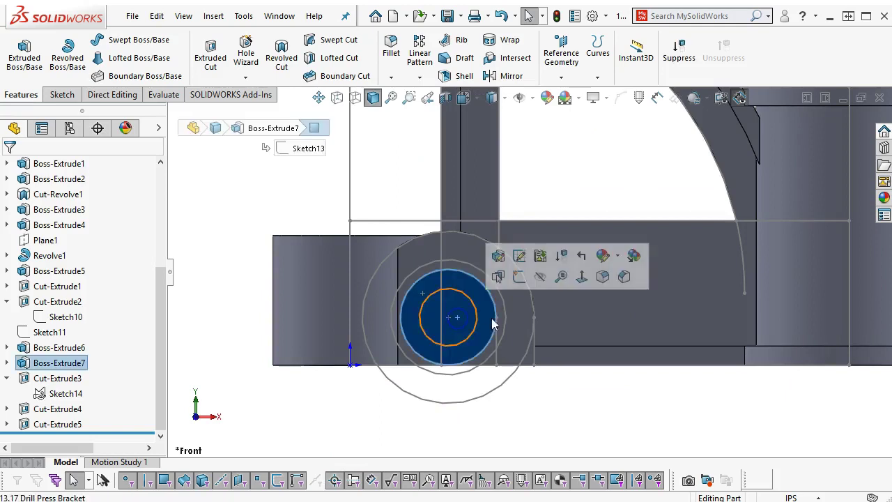
pyautogui.click(518, 277)
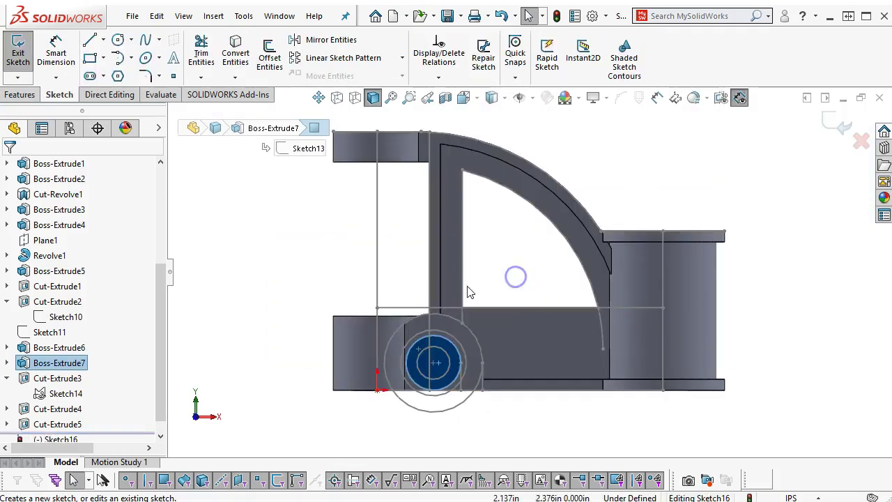
pyautogui.click(443, 353)
pyautogui.click(228, 48)
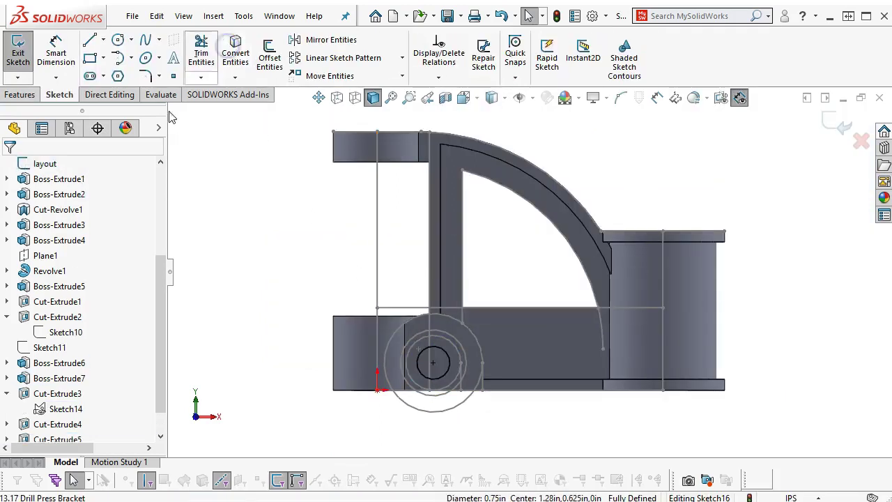
# Cut-extrude the 0.75 in circle Through All to bore the hole through the small boss.
pyautogui.click(19, 95)
pyautogui.click(209, 57)
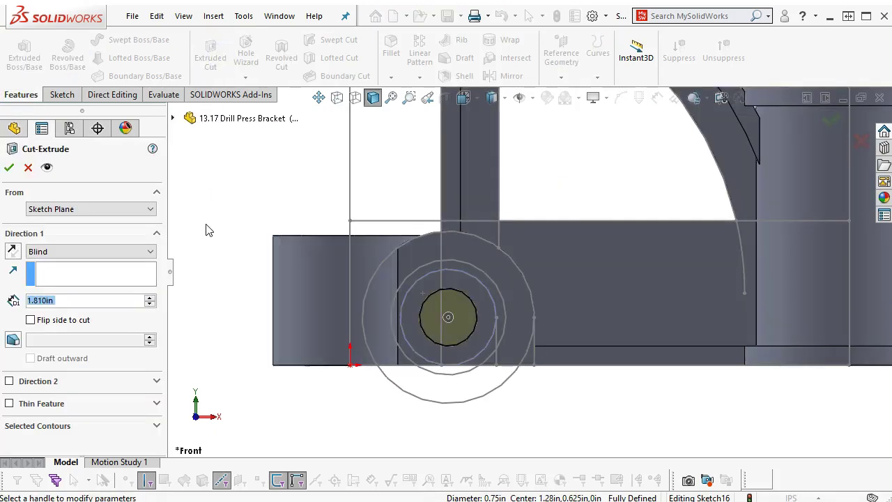
pyautogui.click(70, 251)
pyautogui.click(67, 279)
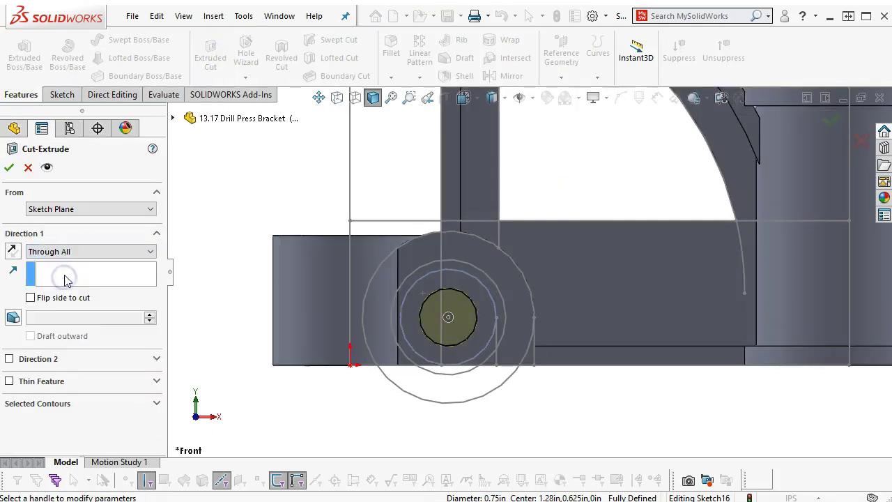
pyautogui.click(8, 167)
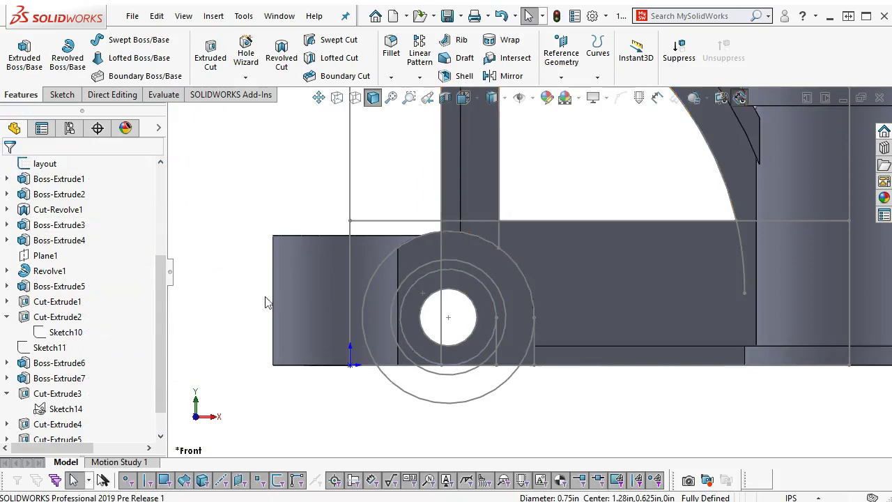
pyautogui.moveTo(269, 305); pyautogui.dragTo(239, 377, button='middle')
pyautogui.press('Escape')
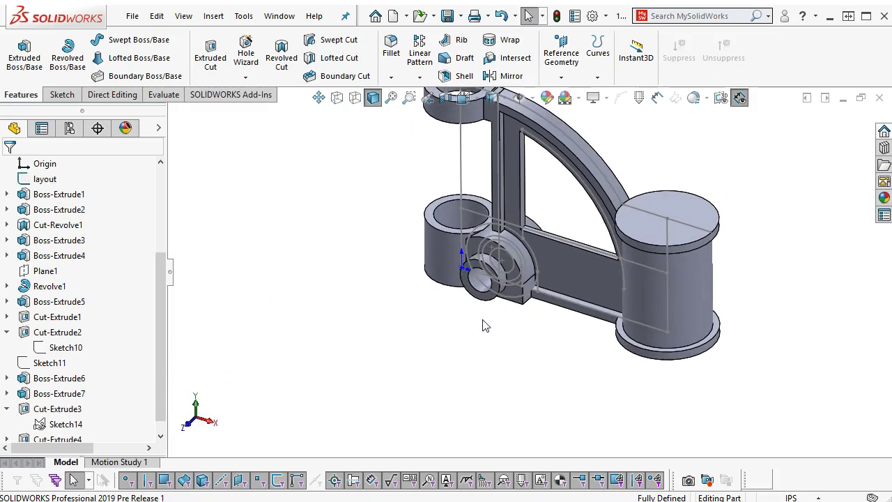
# Examine the bracket and its reference drawing in the browser for the features still missing around the large cylinder.
pyautogui.moveTo(729, 299)
pyautogui.mouseDown(button='middle')
pyautogui.moveTo(730, 248)
pyautogui.moveTo(725, 301)
pyautogui.mouseUp(button='middle')
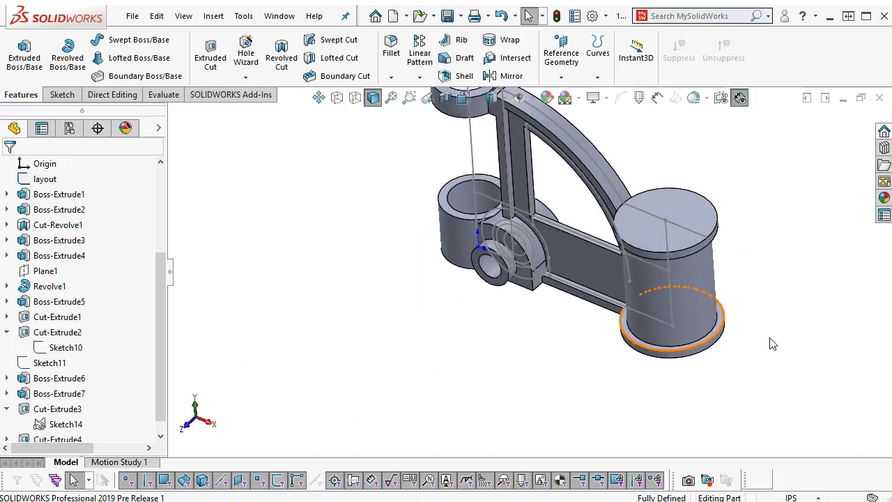
pyautogui.hotkey('ctrl', '1')
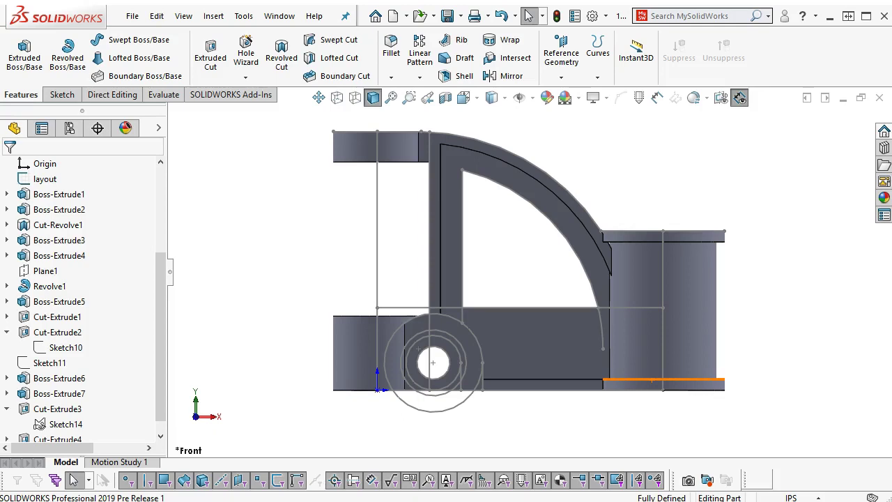
pyautogui.hotkey('shift', 'z')
pyautogui.hotkey('shift', 'z')
pyautogui.hotkey('shift', 'z')
pyautogui.press('z')
pyautogui.press('z')
pyautogui.press('z')
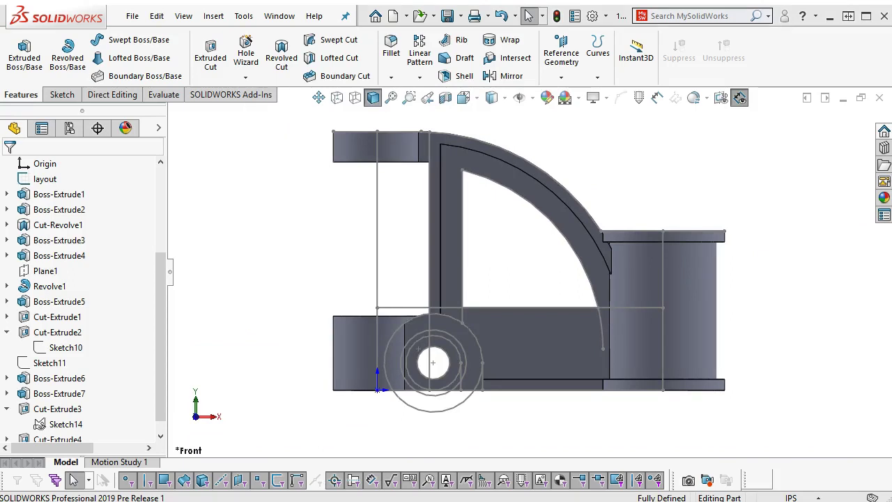
pyautogui.moveTo(891, 66)
pyautogui.mouseDown()
pyautogui.moveTo(739, 6)
pyautogui.moveTo(697, 3)
pyautogui.moveTo(690, 29)
pyautogui.mouseUp()
pyautogui.scroll(-3, 578, 404)
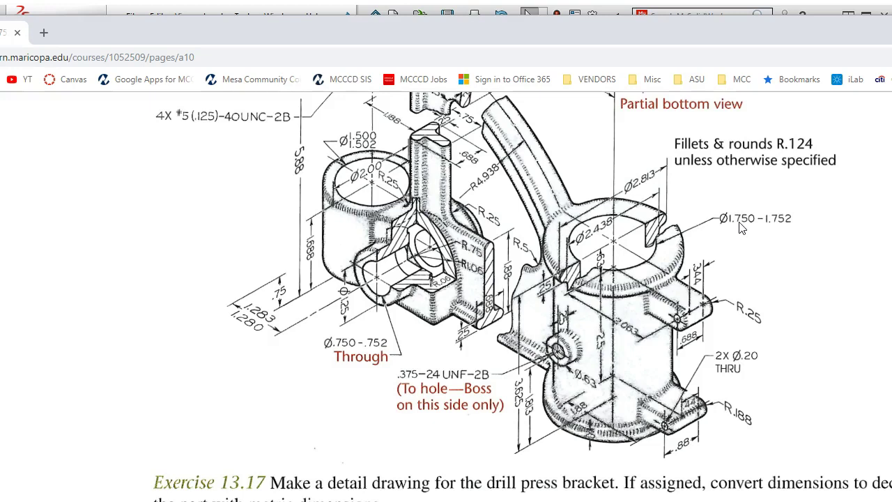
pyautogui.moveTo(633, 35); pyautogui.dragTo(891, 103)
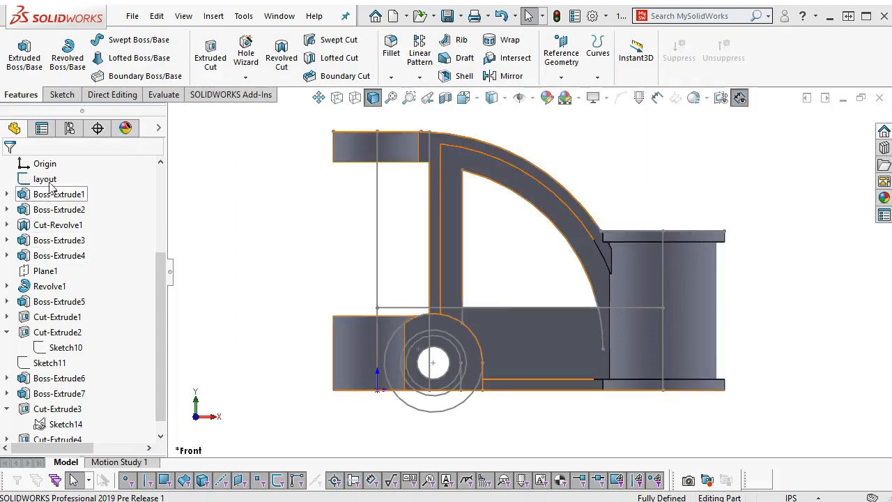
# Start a sketch on the Front Plane and draw a corner rectangle about 0.35 in high from the large cylinder's axis past its outer wall.
pyautogui.moveTo(160, 285); pyautogui.dragTo(161, 193)
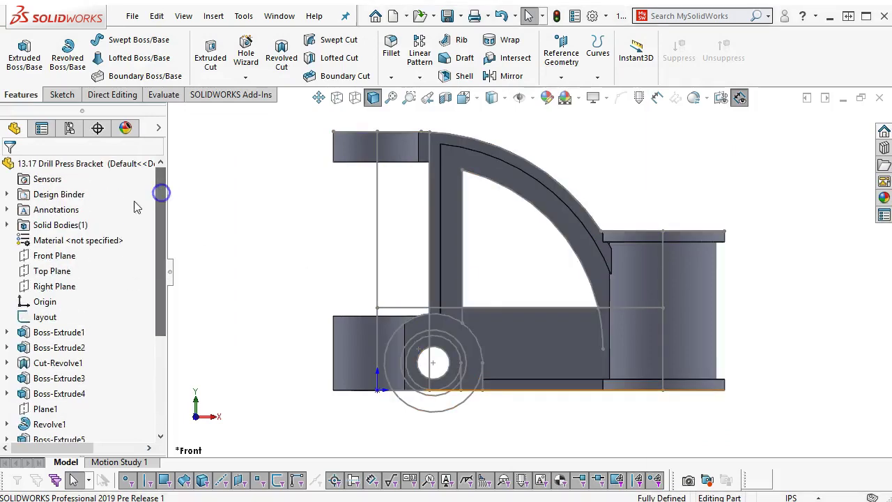
pyautogui.click(60, 255)
pyautogui.click(72, 243)
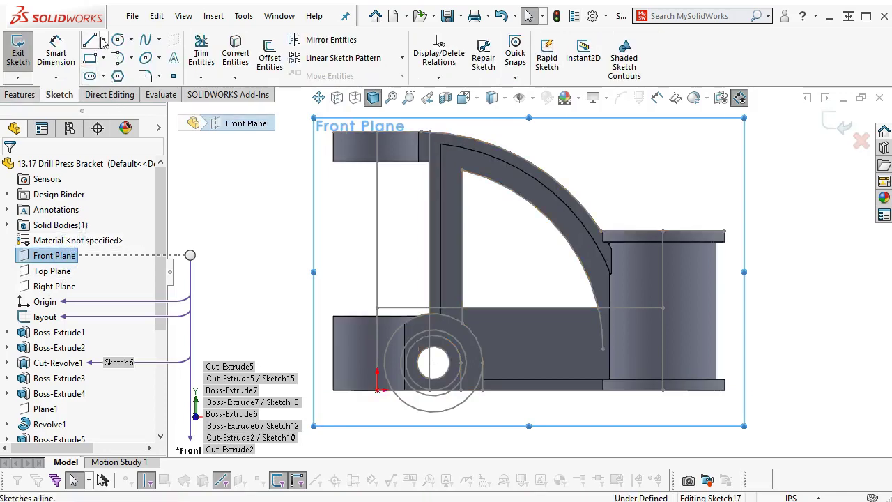
pyautogui.click(89, 57)
pyautogui.scroll(-2, 679, 311)
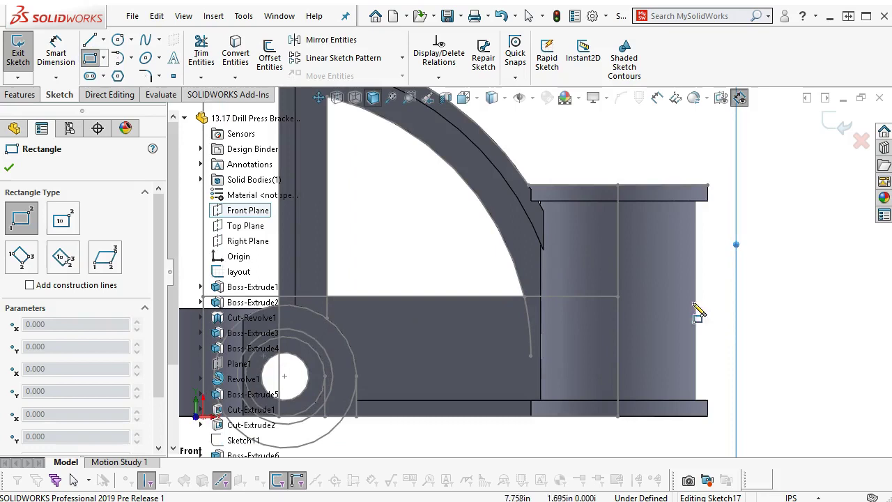
pyautogui.click(617, 233)
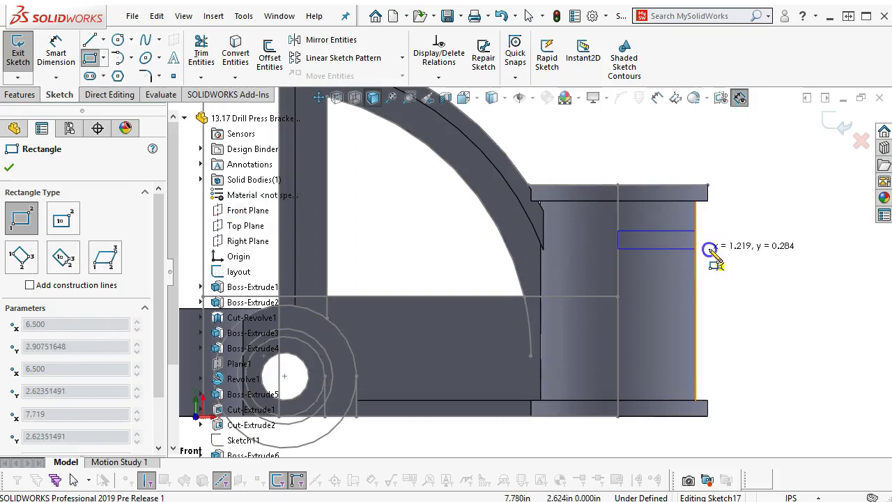
pyautogui.click(739, 252)
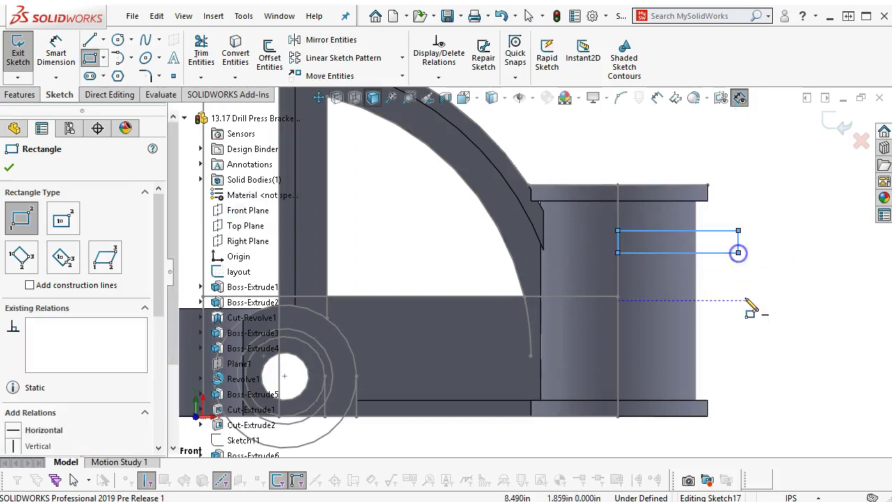
pyautogui.scroll(-2, 752, 309)
pyautogui.rightClick(730, 278)
pyautogui.click(767, 286)
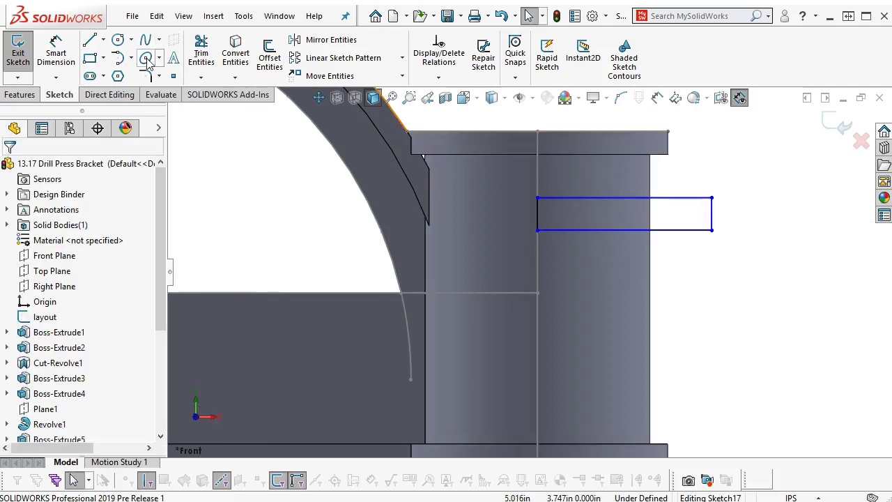
# Add a tangent arc joining the two outer corners of the rectangle to round its free end.
pyautogui.click(117, 58)
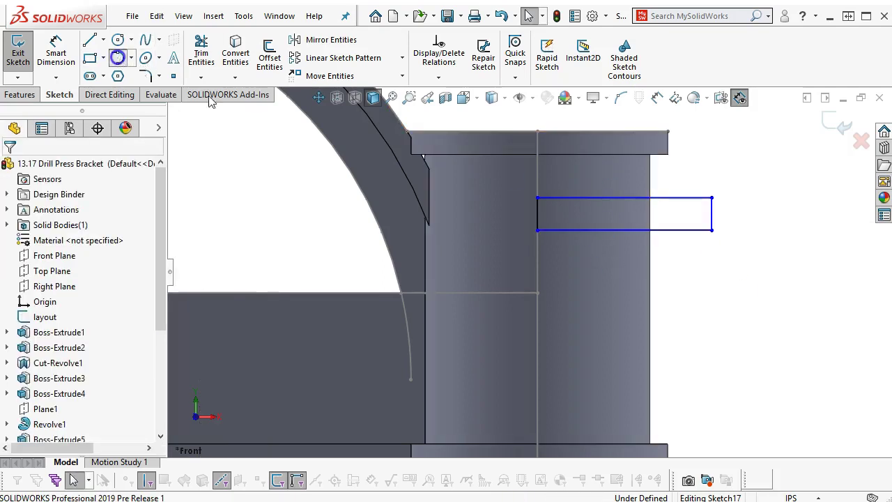
pyautogui.click(711, 197)
pyautogui.click(711, 230)
pyautogui.rightClick(718, 285)
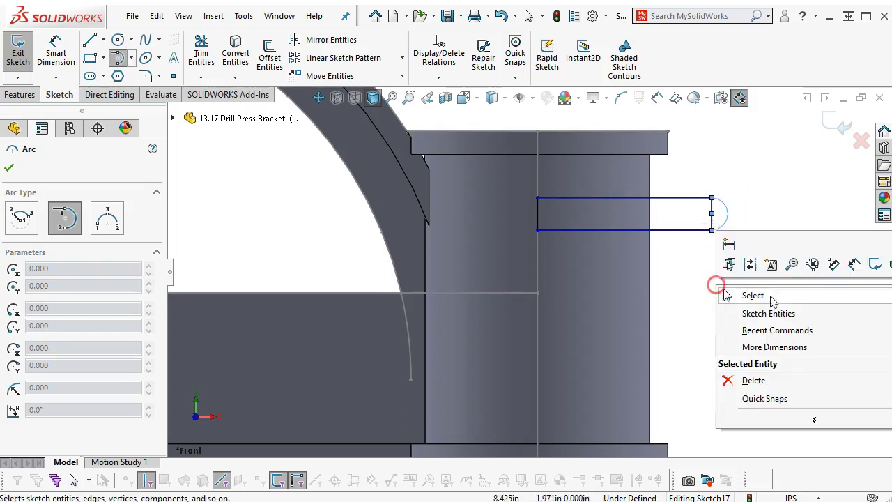
pyautogui.click(849, 264)
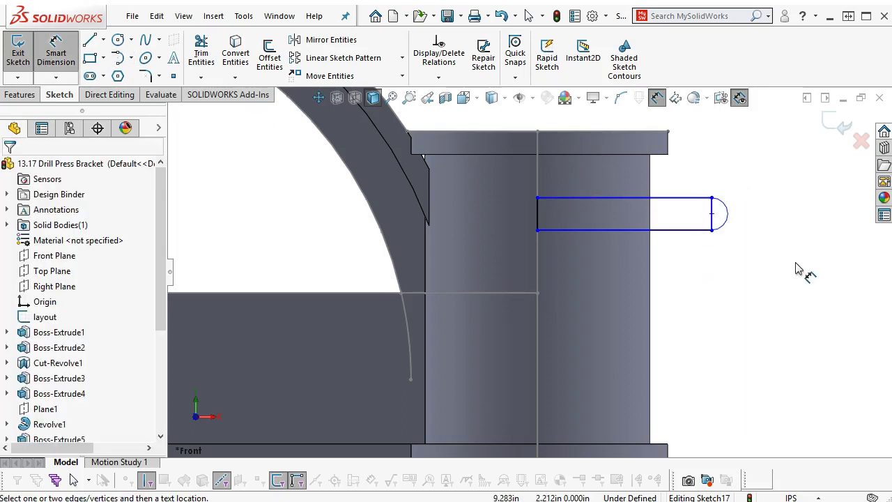
pyautogui.rightClick(779, 259)
pyautogui.click(817, 297)
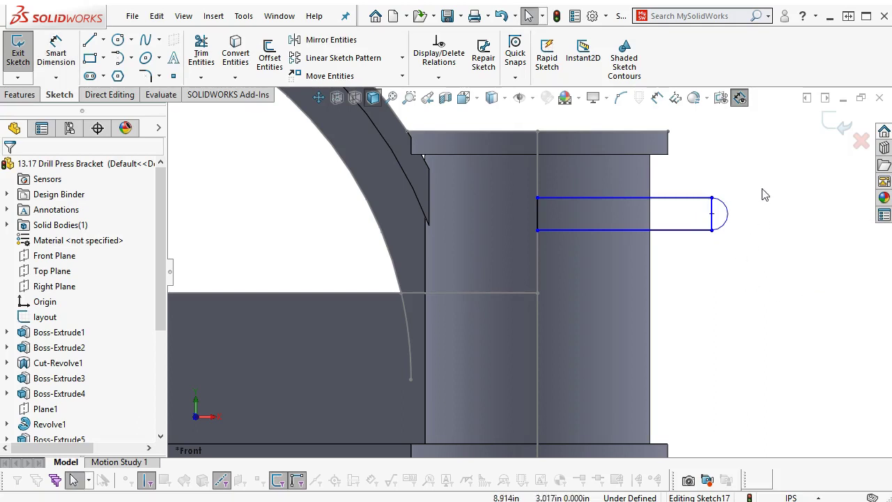
# Copy the rounded rectangle profile, paste it near the large cylinder's lower end, and attach its inner edge to the axis.
pyautogui.moveTo(751, 177)
pyautogui.mouseDown()
pyautogui.moveTo(622, 244)
pyautogui.moveTo(461, 257)
pyautogui.mouseUp()
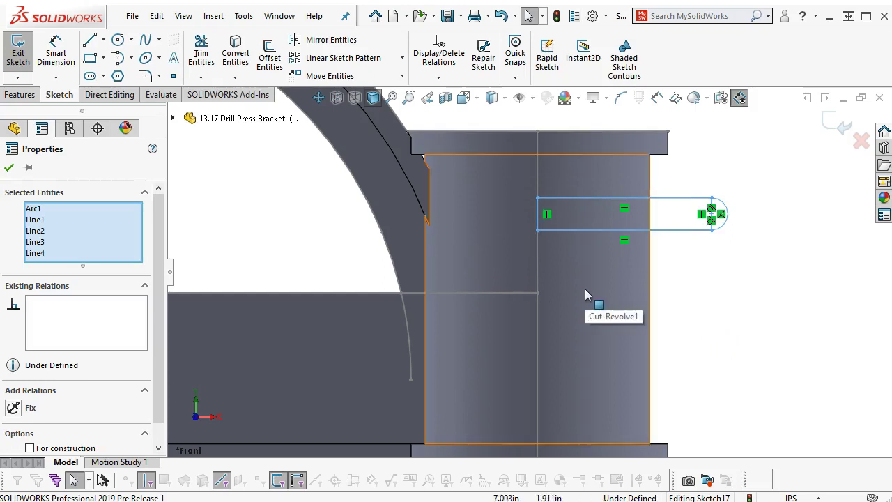
pyautogui.click(672, 384)
pyautogui.hotkey('ctrl', 'v')
pyautogui.click(676, 378)
pyautogui.moveTo(609, 384); pyautogui.dragTo(540, 389)
# Make the inner vertical lines of the upper and lower profiles equal in length.
pyautogui.click(537, 397)
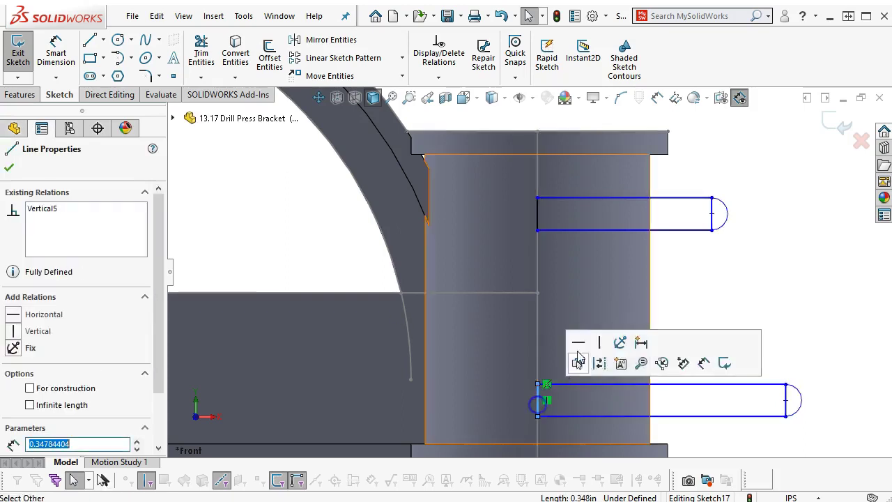
pyautogui.keyDown('ctrl'); pyautogui.click(537, 218); pyautogui.keyUp('ctrl')
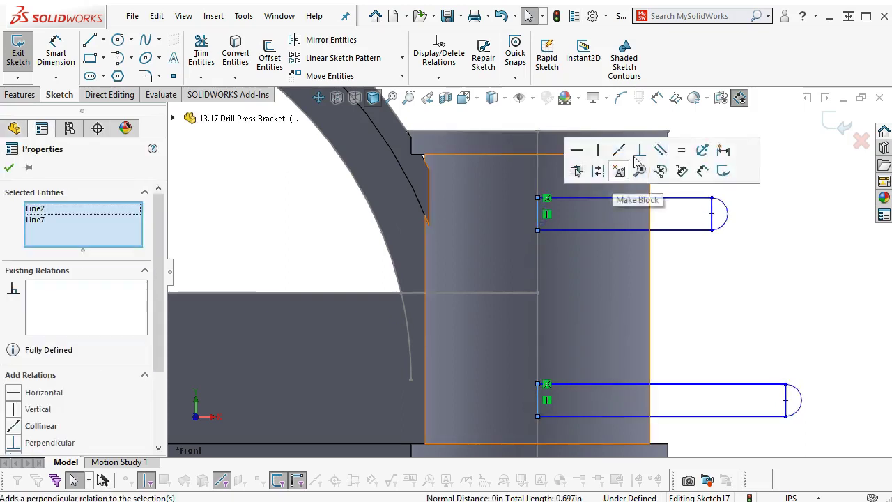
pyautogui.click(683, 152)
pyautogui.click(706, 272)
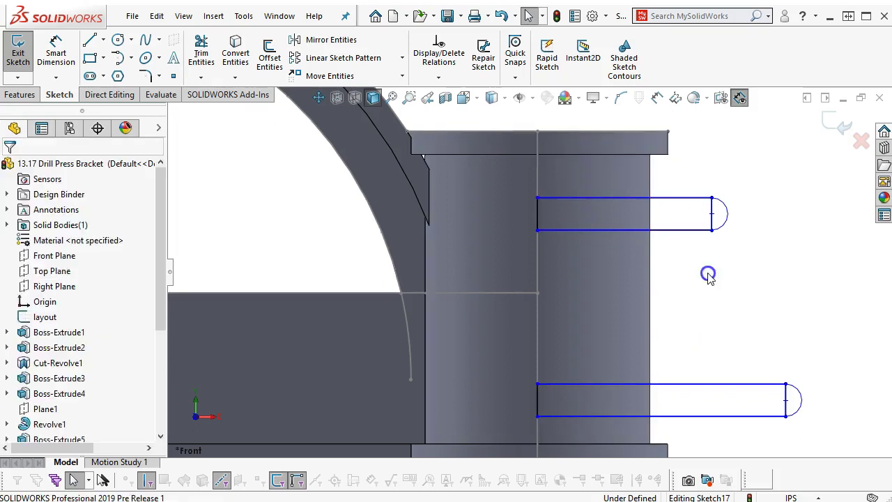
# Make the vertical lines beside the arcs of both profiles collinear to align their outer ends.
pyautogui.click(711, 225)
pyautogui.keyDown('ctrl'); pyautogui.click(785, 407); pyautogui.keyUp('ctrl')
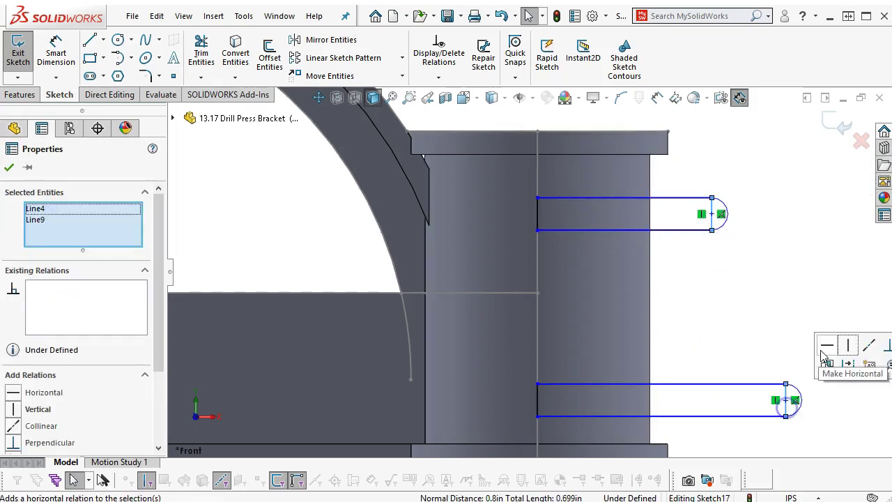
pyautogui.click(844, 348)
pyautogui.click(738, 308)
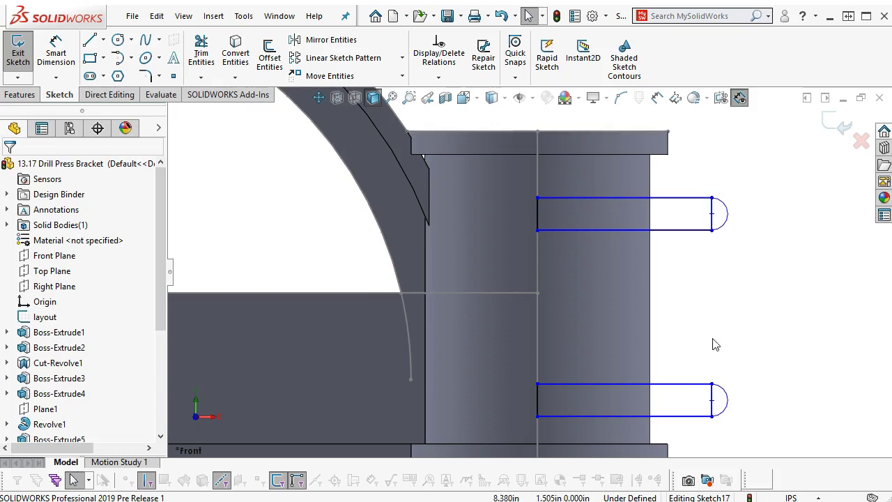
# Convert the vertical lines beside both end arcs to construction geometry.
pyautogui.click(711, 228)
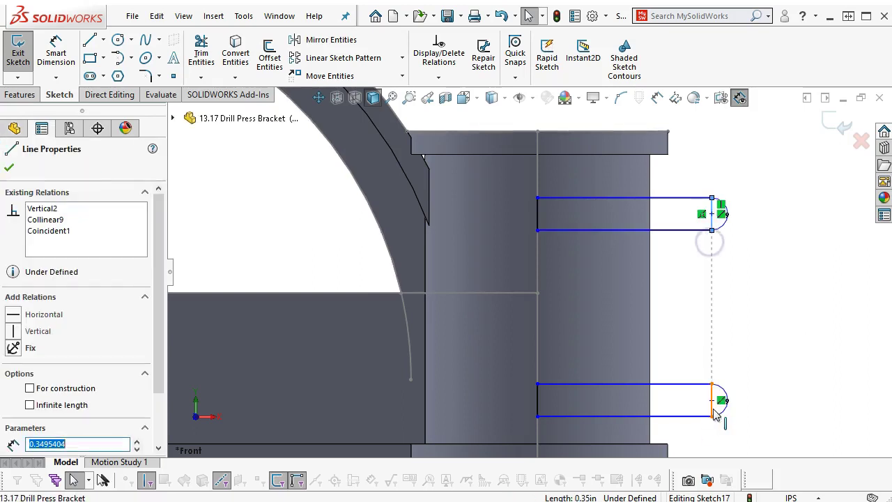
pyautogui.keyDown('ctrl'); pyautogui.click(711, 402); pyautogui.keyUp('ctrl')
pyautogui.click(774, 370)
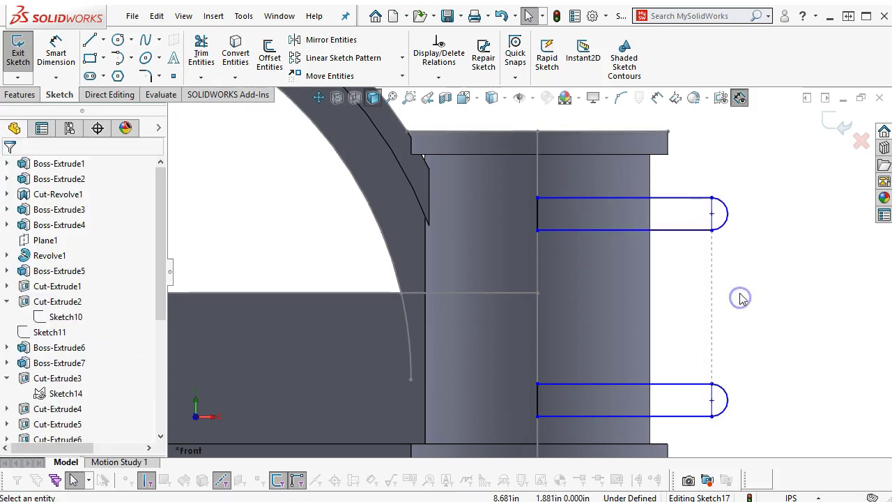
pyautogui.rightClick(737, 297)
pyautogui.click(711, 223)
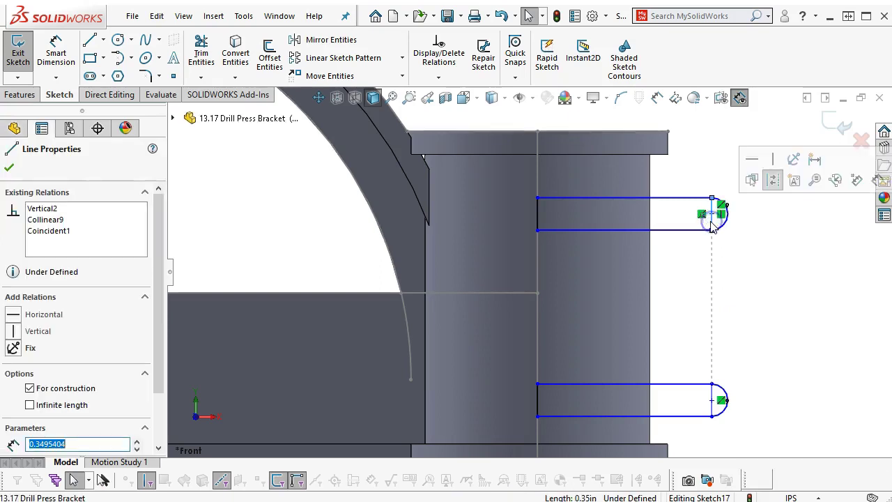
pyautogui.click(711, 400)
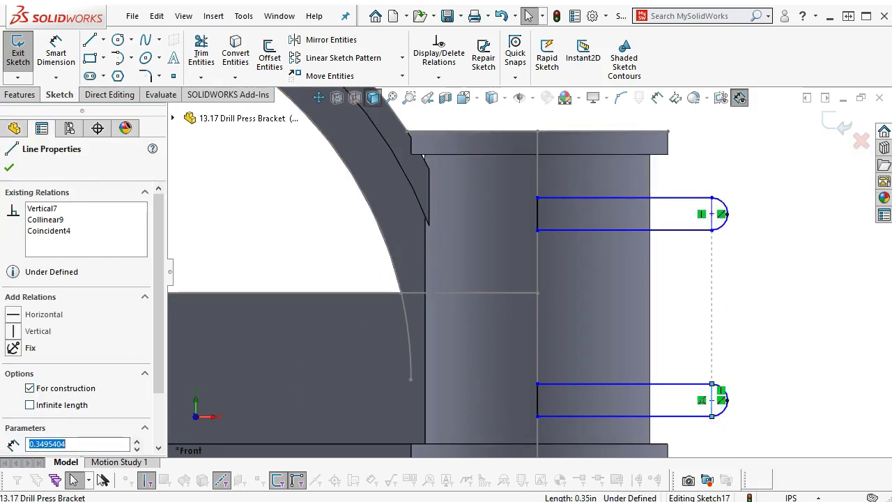
pyautogui.click(713, 273)
# Dimension the straight upper edge of the upper tab profile and set its length to 2.063 in.
pyautogui.press('z')
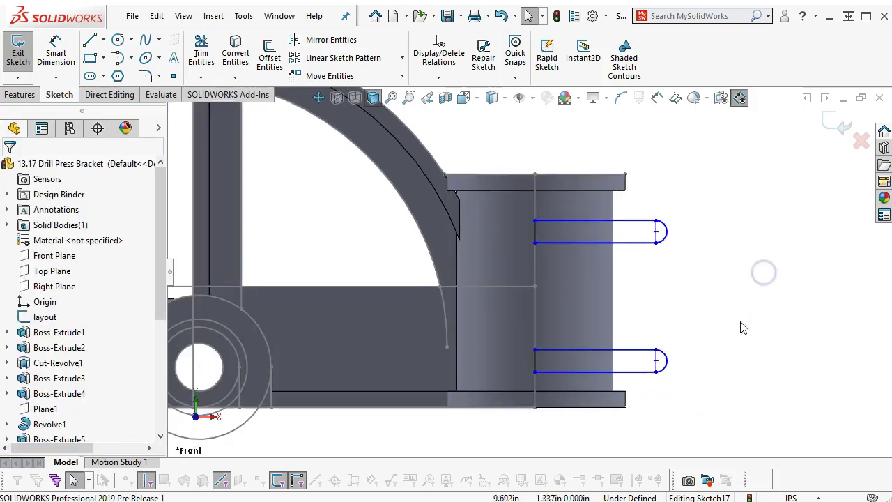
pyautogui.rightClick(668, 291)
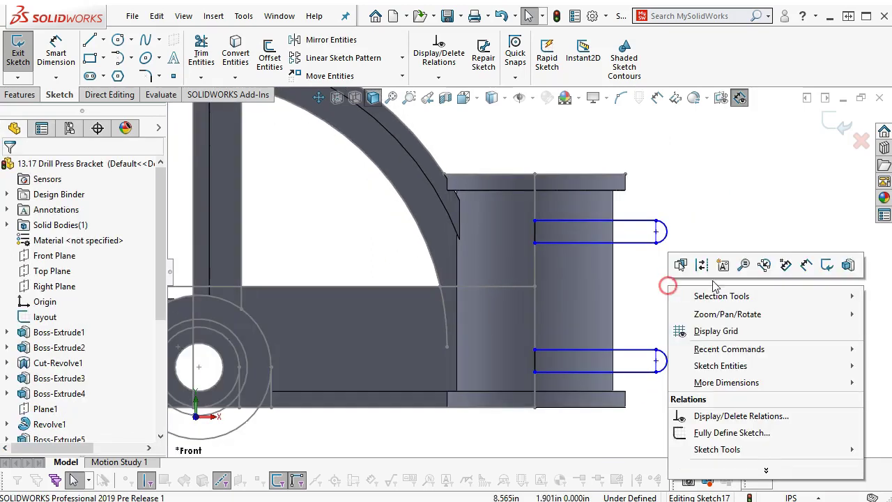
pyautogui.click(801, 264)
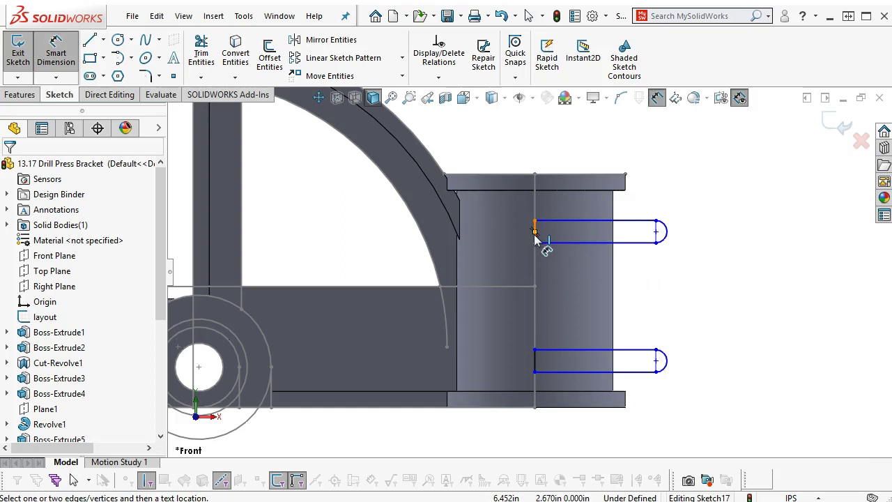
pyautogui.click(577, 223)
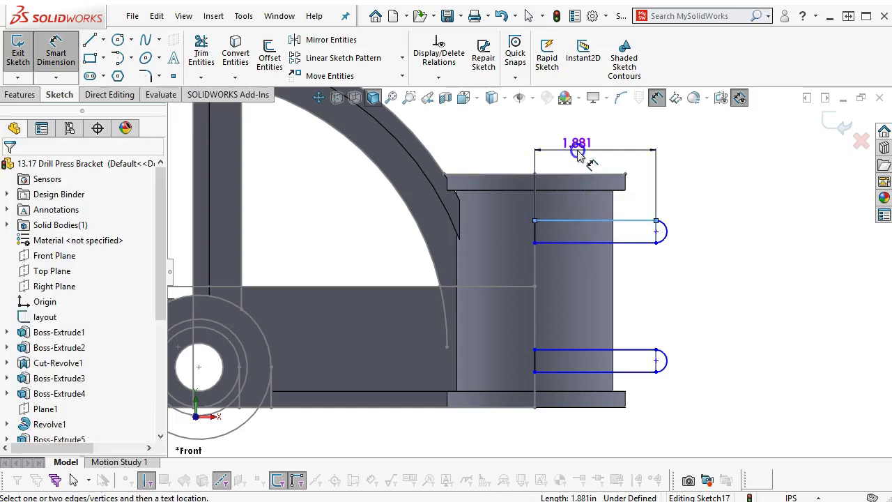
pyautogui.click(578, 154)
pyautogui.write('2.06')
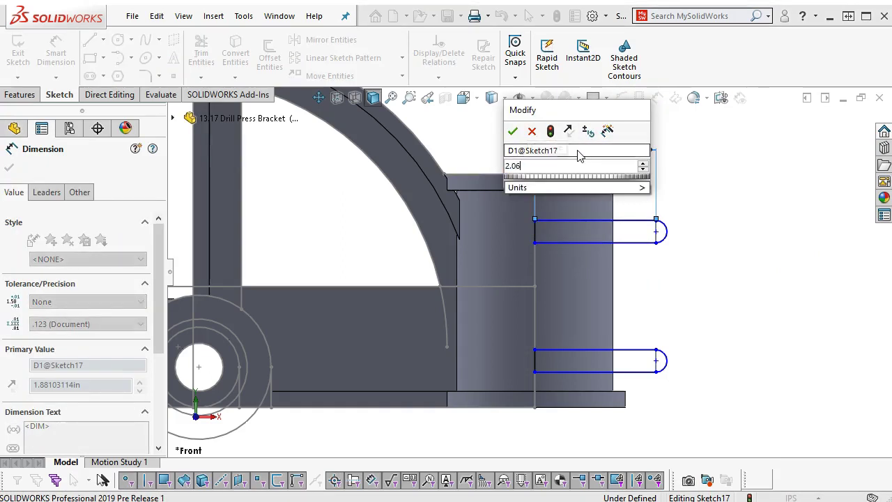
pyautogui.write('3')
pyautogui.press('Return')
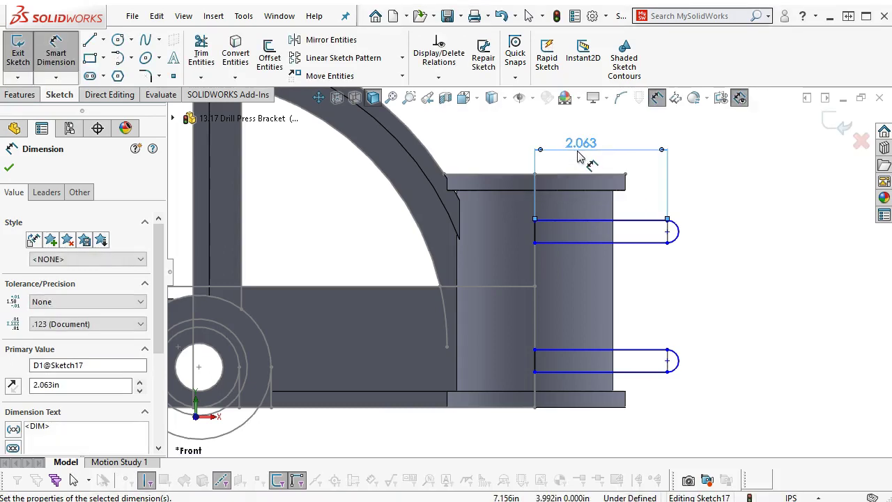
# Dimension the end arc of the upper tab profile with a radius of 0.25 in.
pyautogui.click(679, 235)
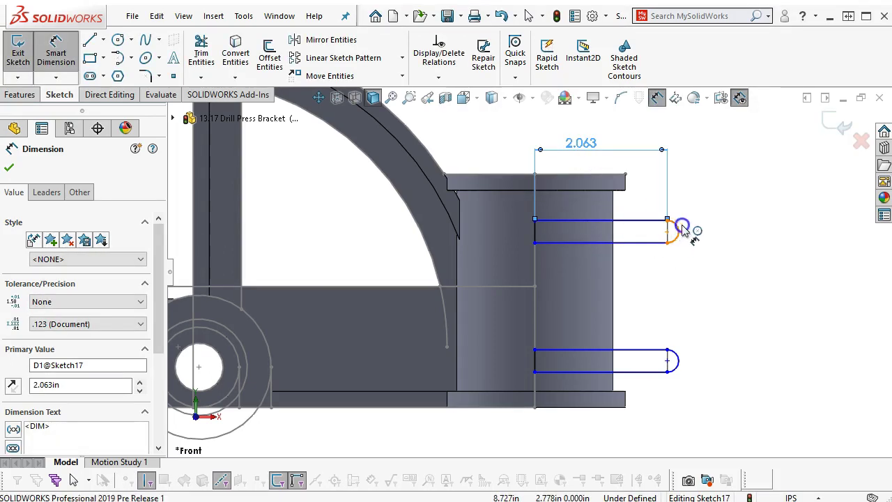
pyautogui.click(692, 202)
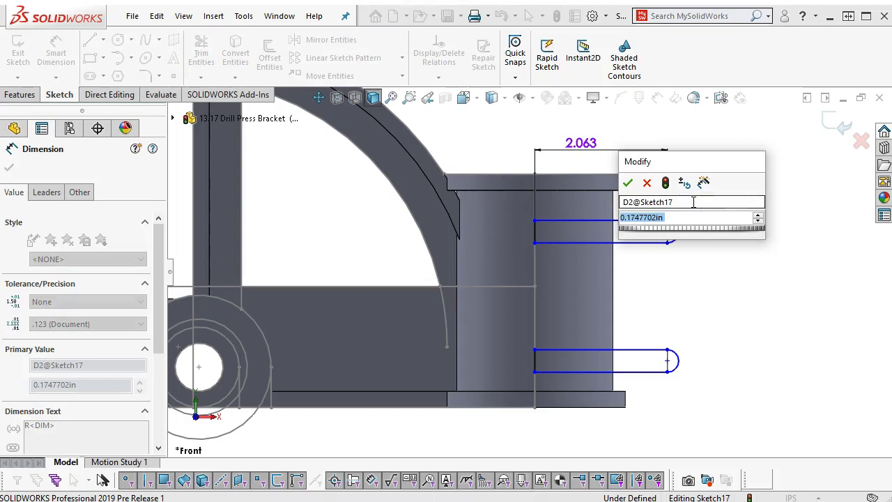
pyautogui.write('.25')
pyautogui.press('Return')
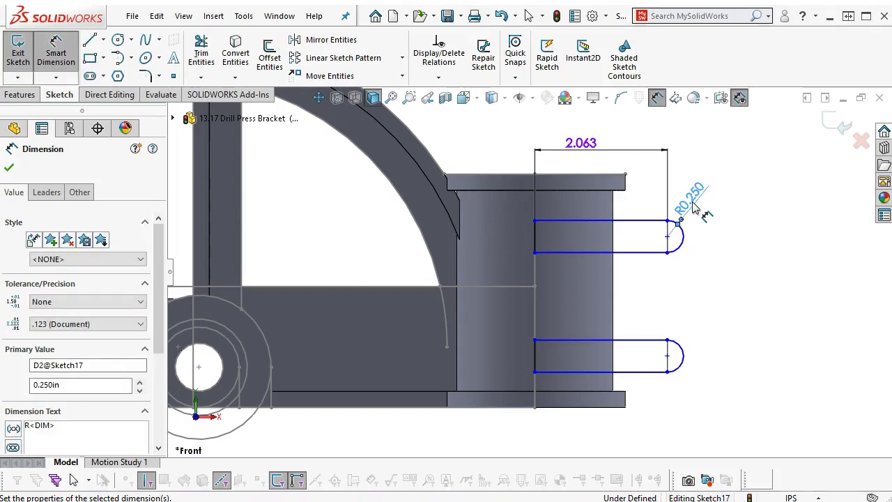
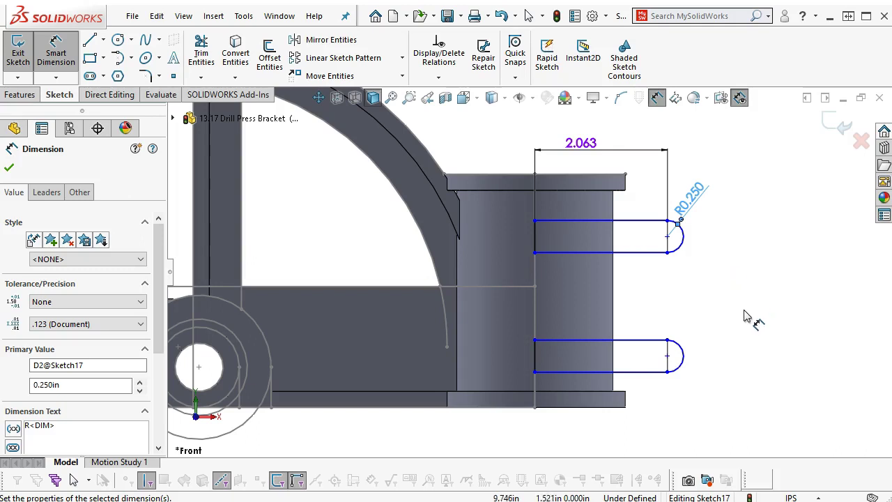
pyautogui.rightClick(728, 282)
pyautogui.click(766, 324)
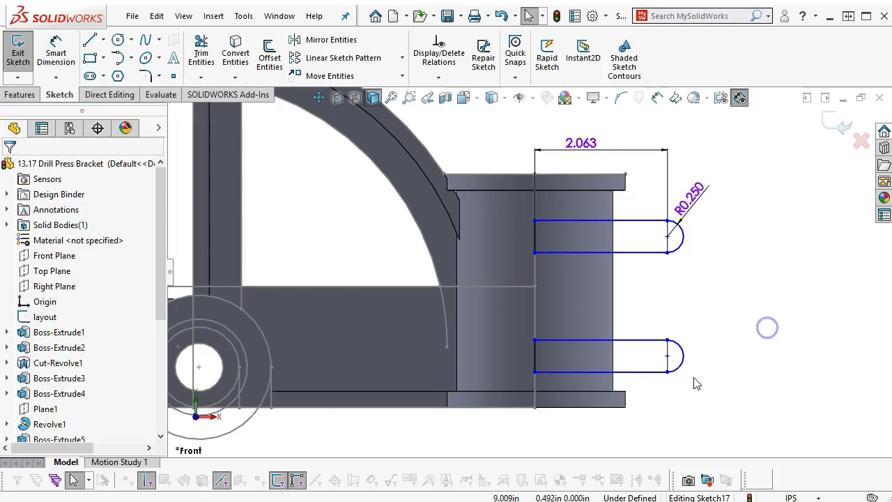
# Remove the collinear relation between the profiles' end lines and set the lower profile's straight length to 1.88 in.
pyautogui.click(668, 363)
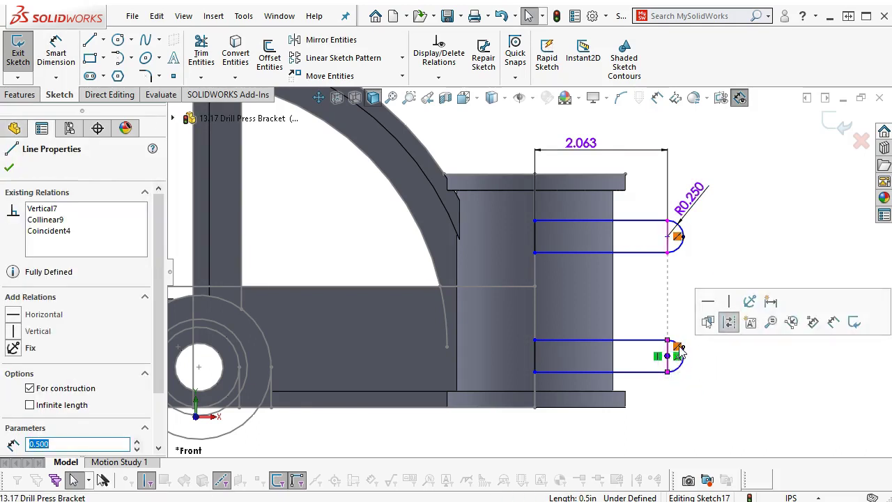
pyautogui.press('Escape')
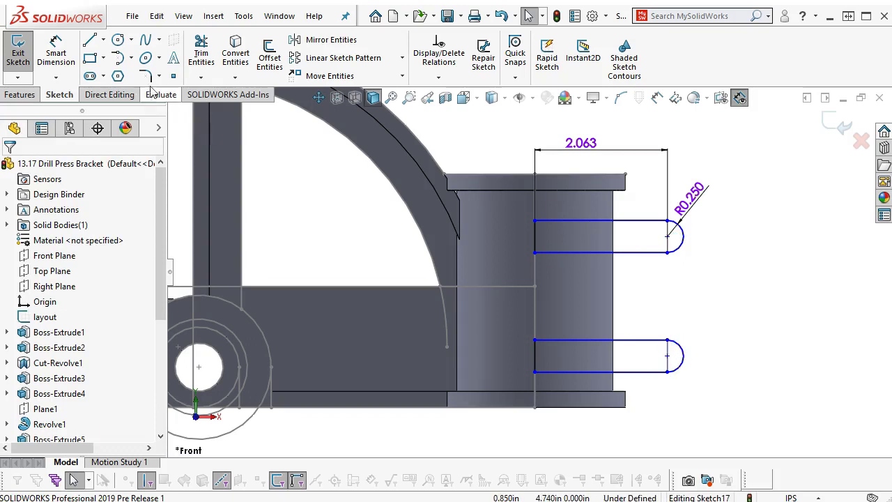
pyautogui.click(56, 52)
pyautogui.click(564, 381)
pyautogui.click(585, 421)
pyautogui.write('1')
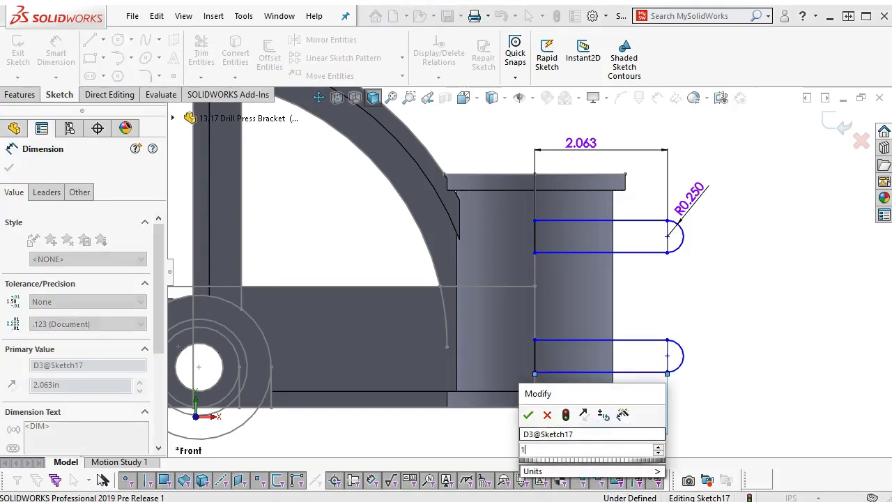
pyautogui.write('.00')
pyautogui.press('Escape')
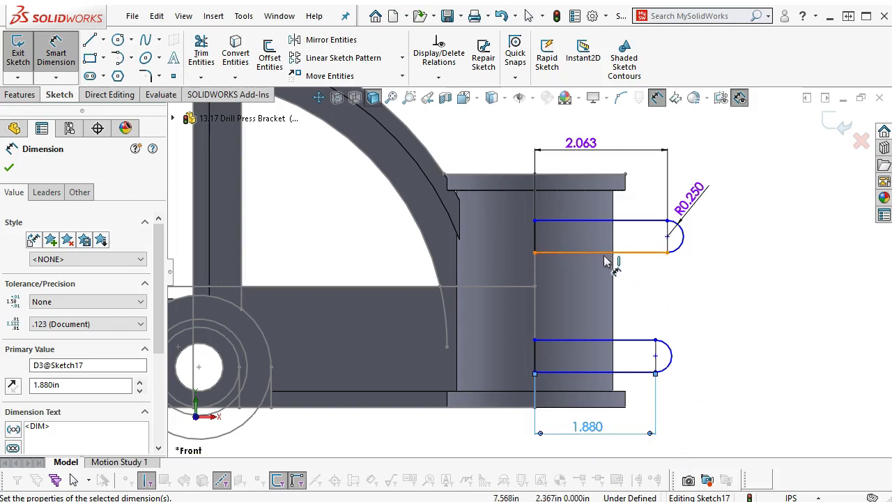
# Dimension the vertical distance between the centers of the two end arcs as 2.5 in.
pyautogui.click(683, 238)
pyautogui.click(684, 369)
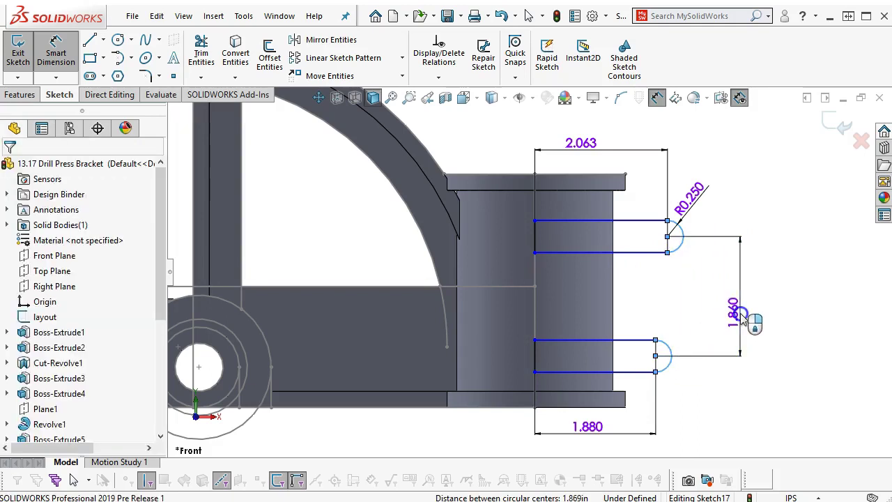
pyautogui.click(740, 313)
pyautogui.write('2.5')
pyautogui.press('Return')
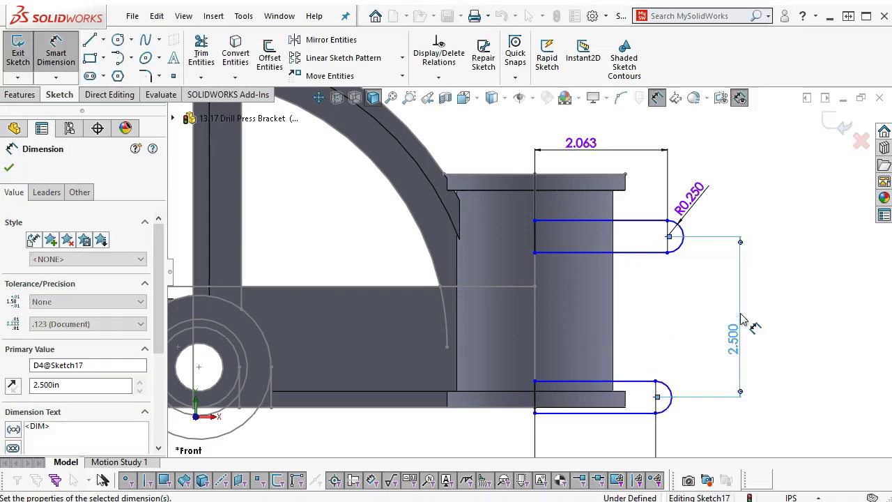
# Dimension the distance from the large cylinder's top edge to the upper profile's top line as 0.63 in.
pyautogui.click(587, 174)
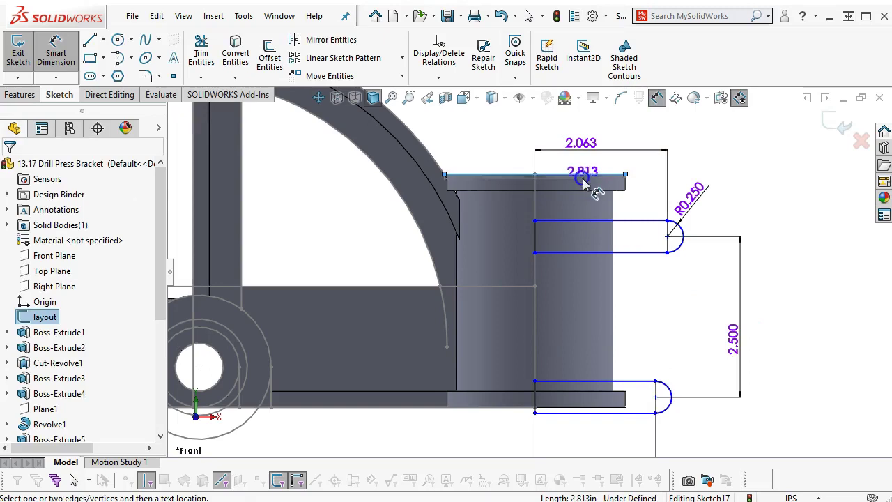
pyautogui.click(607, 222)
pyautogui.click(806, 227)
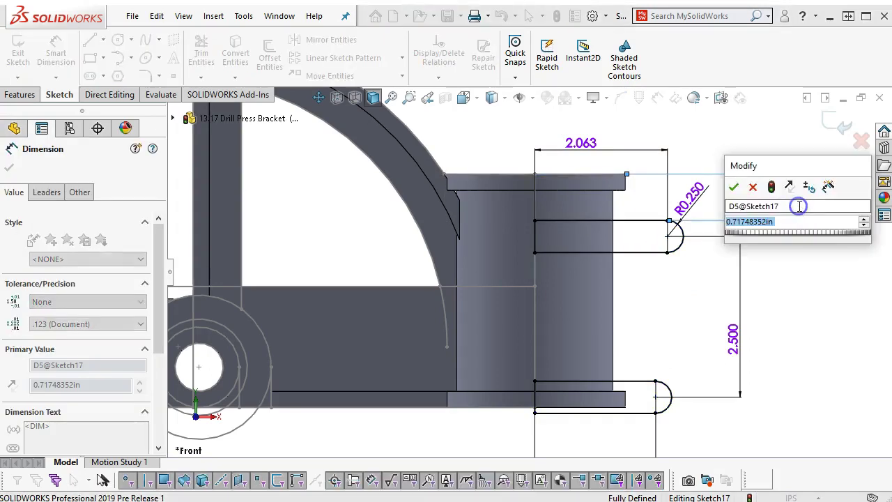
pyautogui.write('.63')
pyautogui.press('Return')
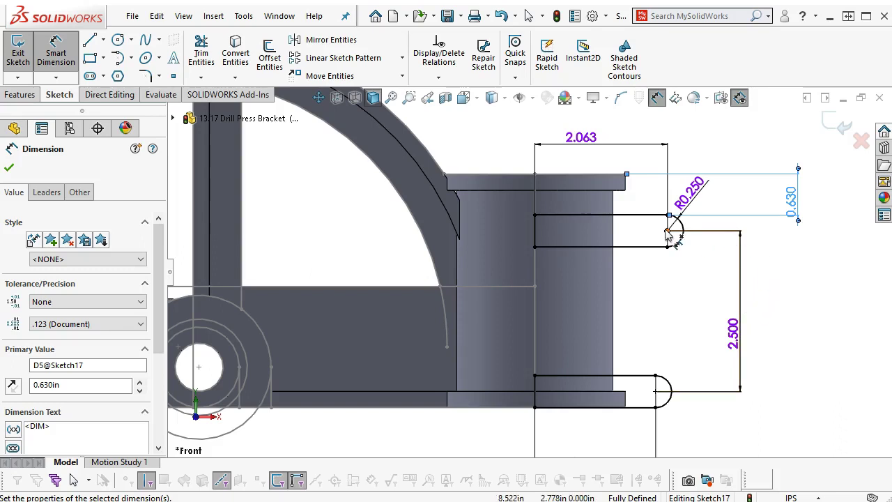
# Reattach the height dimension to the upper end arc's center, set it to 0.63 in, and move it closer to the profile.
pyautogui.rightClick(772, 243)
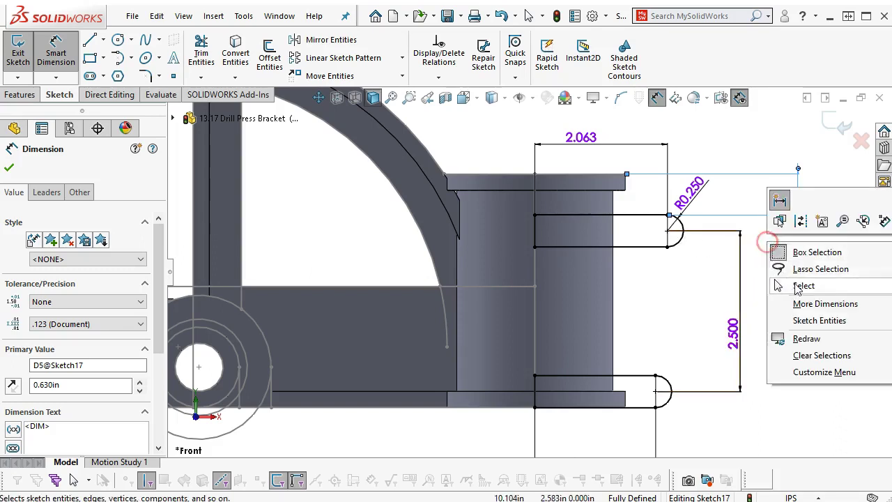
pyautogui.click(796, 283)
pyautogui.click(795, 194)
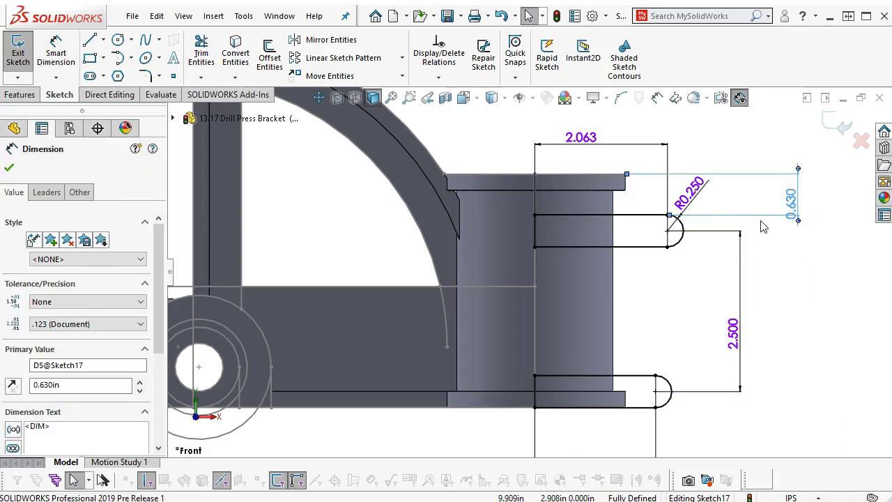
pyautogui.moveTo(669, 215); pyautogui.dragTo(667, 230)
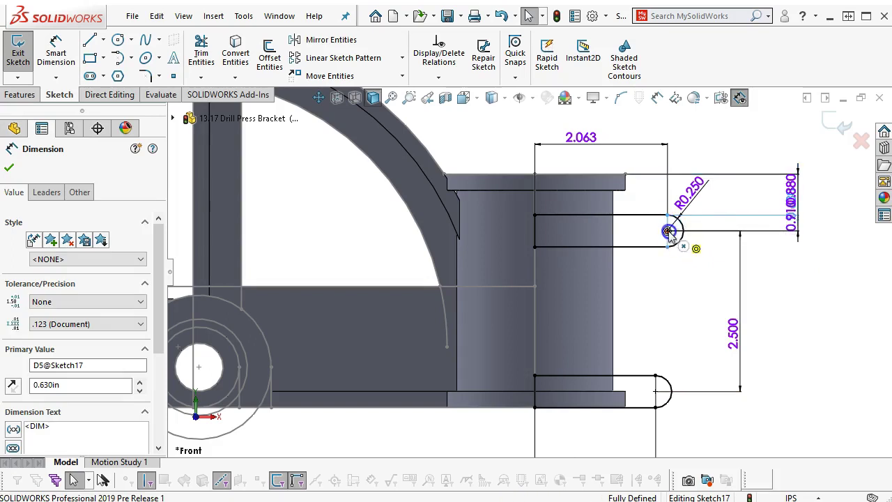
pyautogui.doubleClick(790, 216)
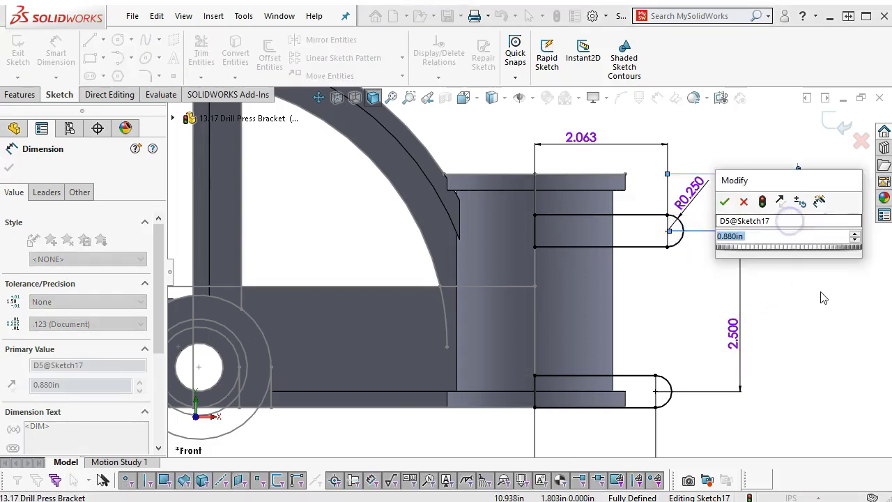
pyautogui.write('.63')
pyautogui.press('Return')
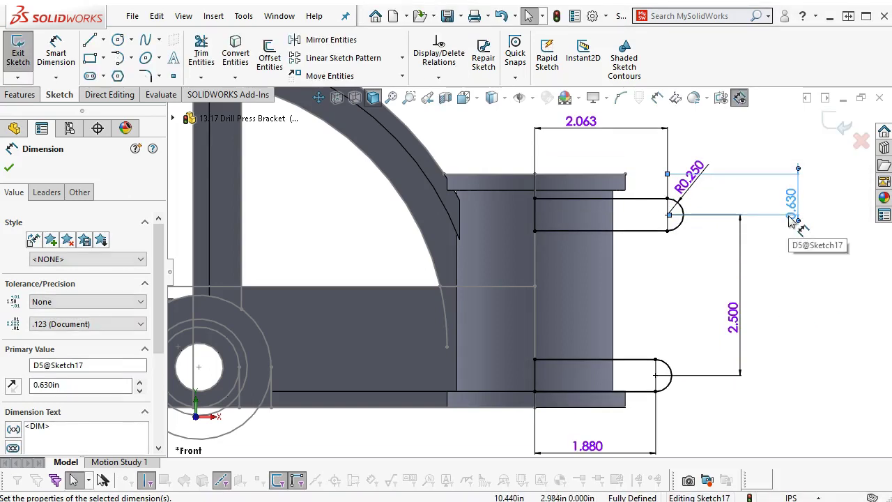
pyautogui.moveTo(796, 204); pyautogui.dragTo(773, 195)
pyautogui.click(782, 284)
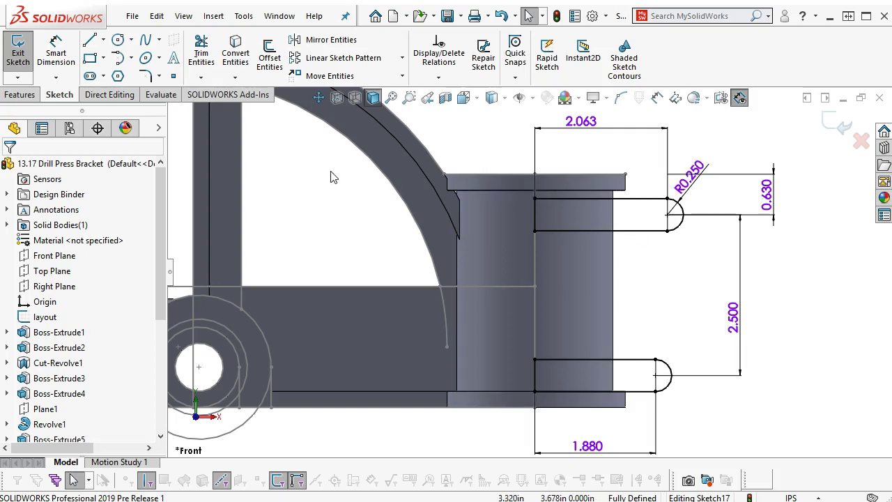
# Extrude only the upper rounded profile 0.688 in with a Mid Plane end condition, merged with the large cylinder.
pyautogui.click(20, 94)
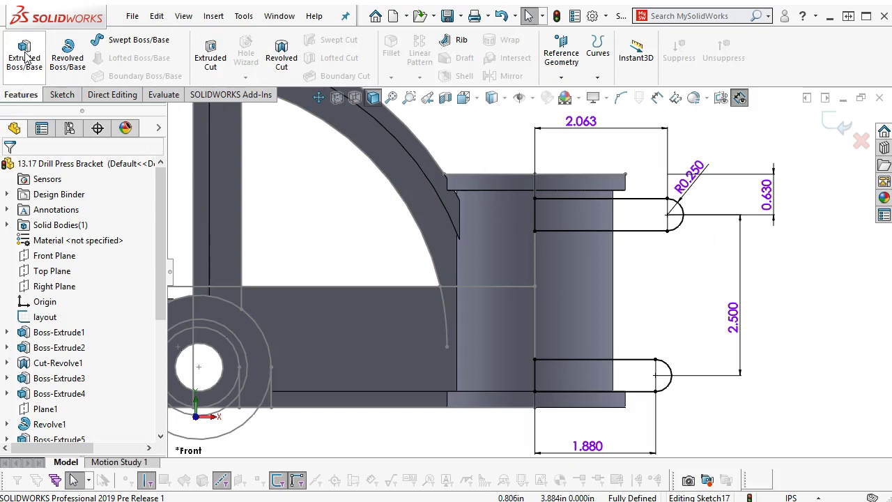
pyautogui.click(24, 56)
pyautogui.click(88, 250)
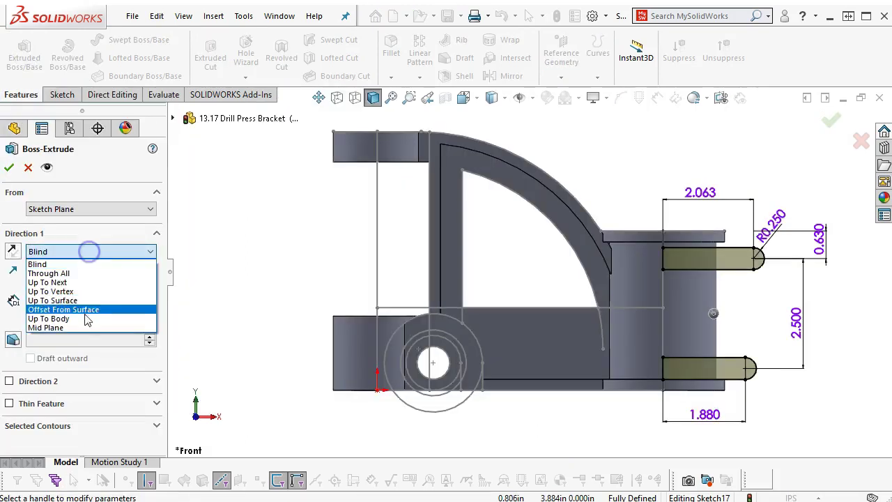
pyautogui.click(83, 329)
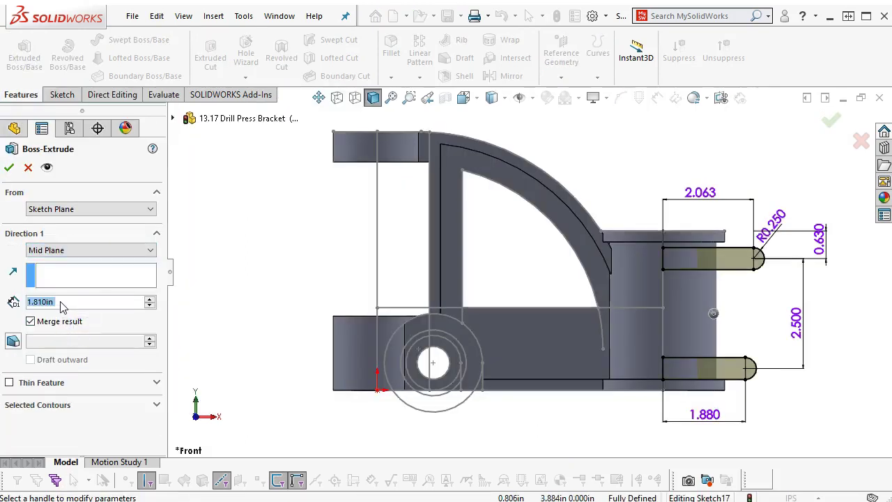
pyautogui.write('.88')
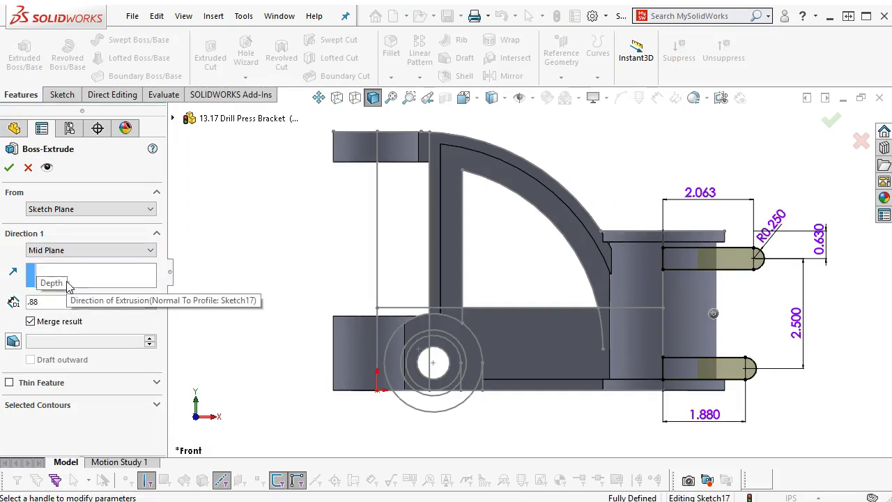
pyautogui.write('6')
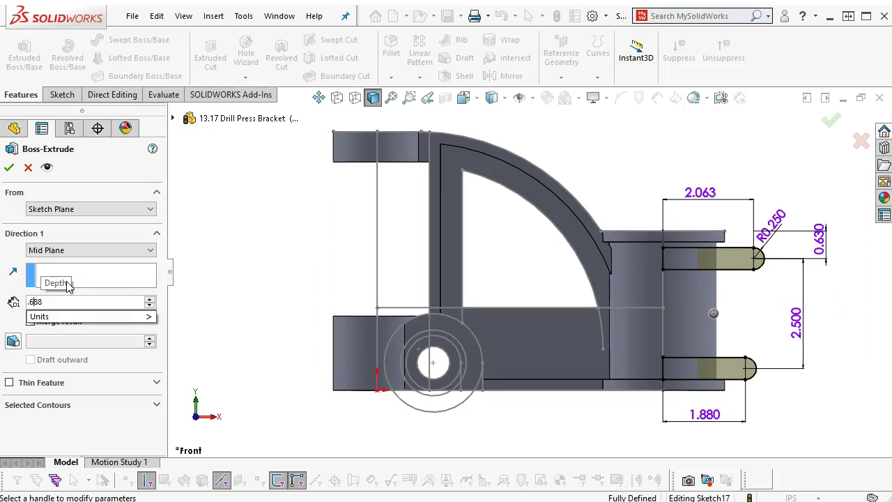
pyautogui.click(79, 400)
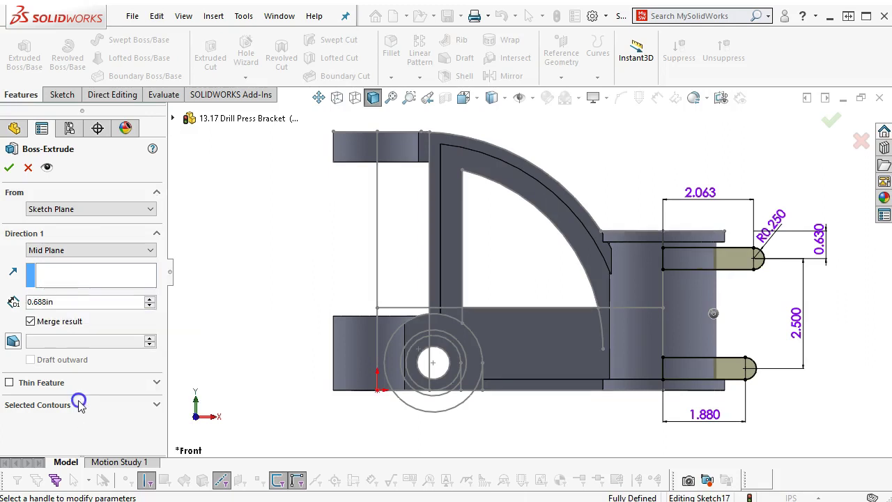
pyautogui.click(156, 405)
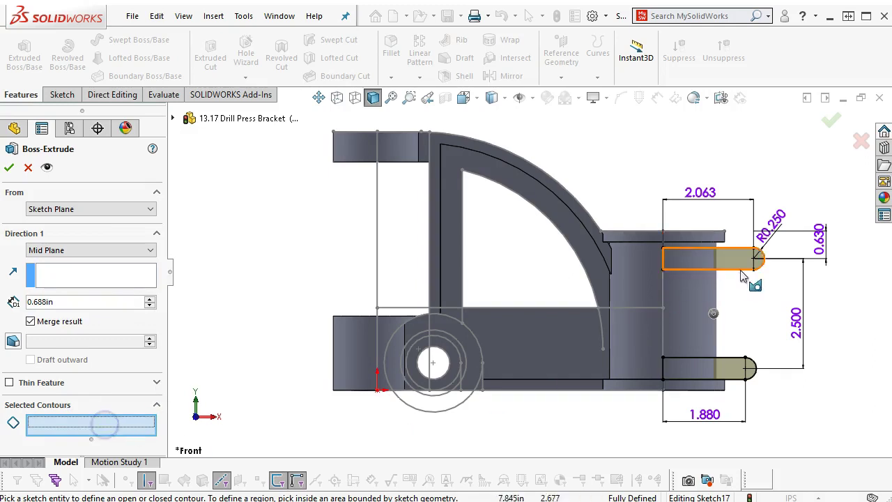
pyautogui.click(738, 251)
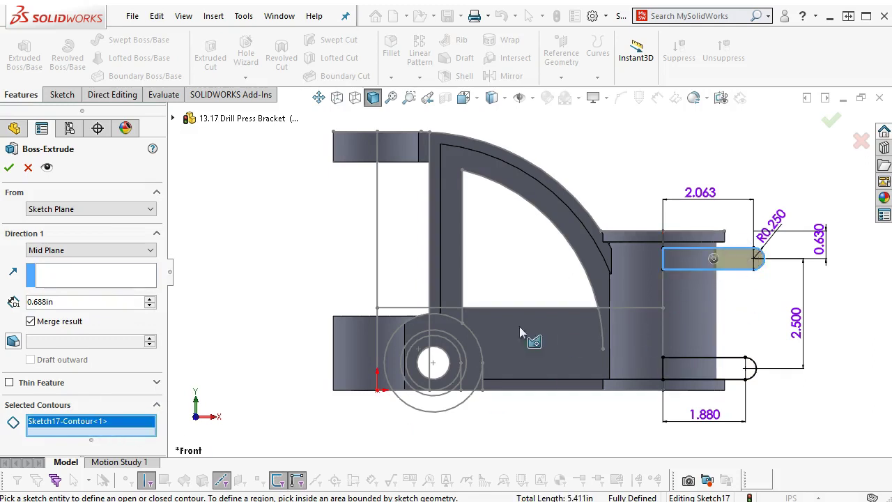
pyautogui.click(9, 168)
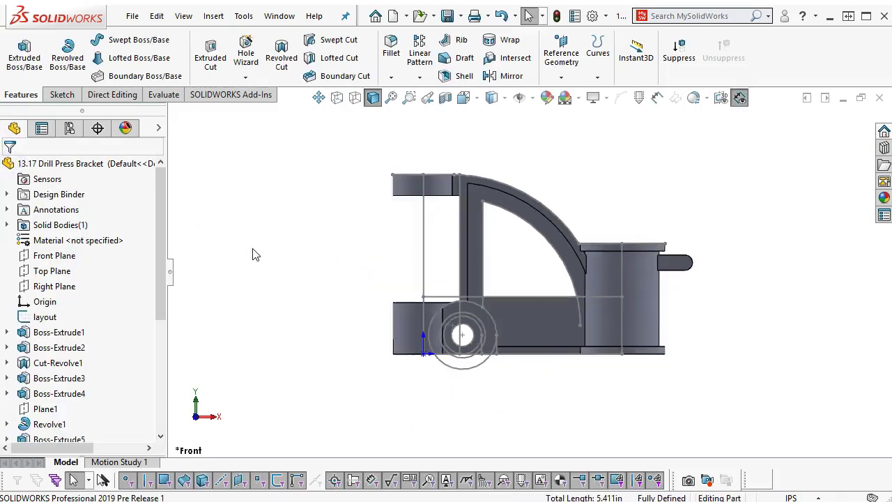
# Start a second boss extrude from the same tab sketch, Sketch17, and restrict its contours to the lower rounded profile.
pyautogui.click(224, 279)
pyautogui.click(224, 307)
pyautogui.moveTo(161, 306); pyautogui.dragTo(167, 450)
pyautogui.click(7, 423)
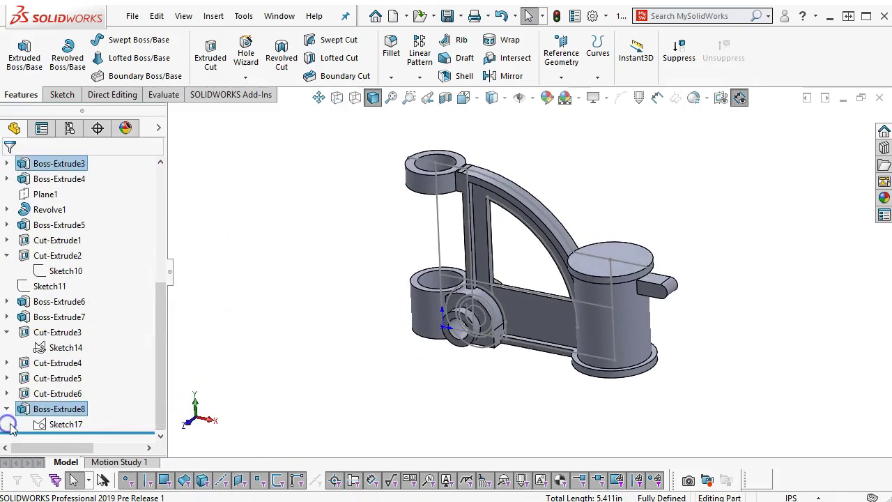
pyautogui.click(59, 424)
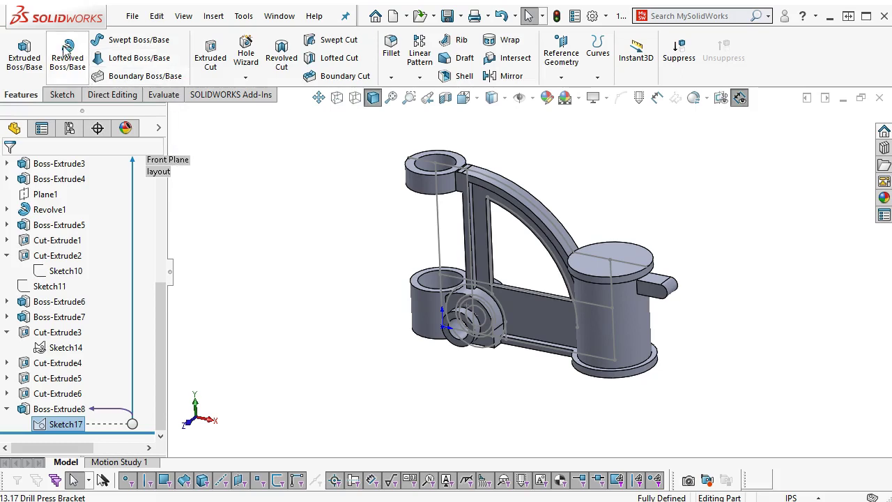
pyautogui.click(23, 53)
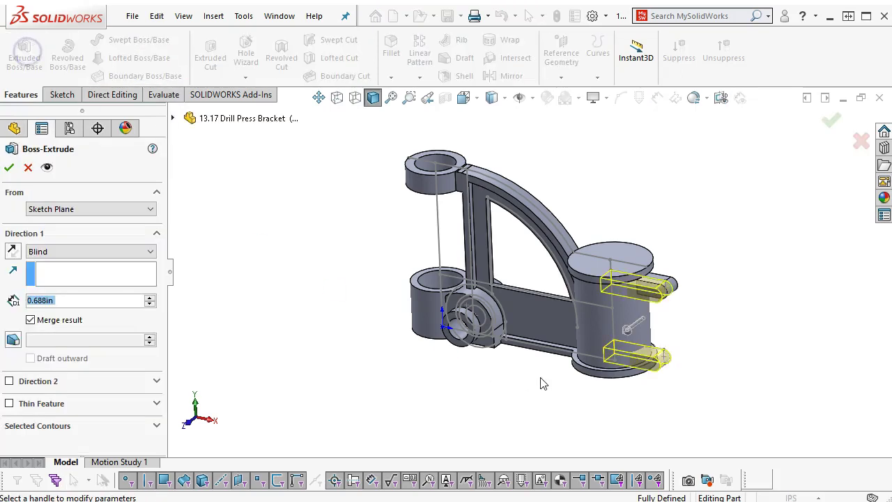
pyautogui.click(77, 427)
pyautogui.click(80, 441)
pyautogui.rightClick(81, 442)
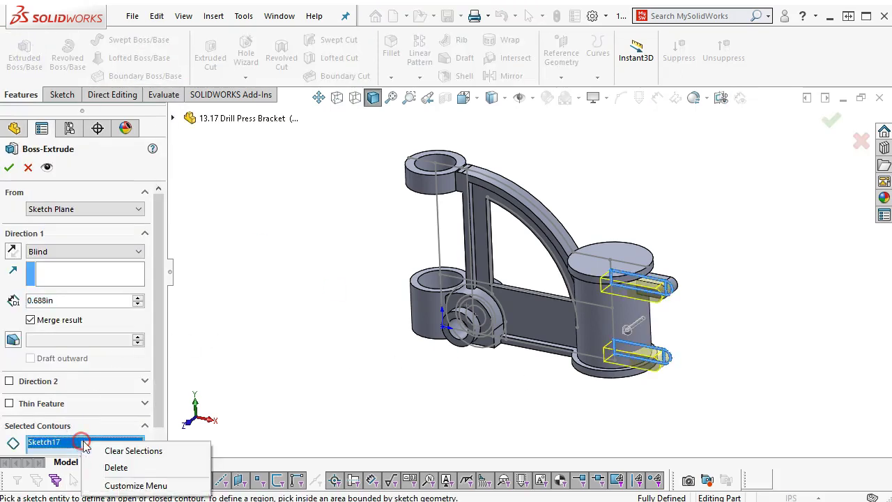
pyautogui.click(126, 452)
pyautogui.scroll(-5, 667, 365)
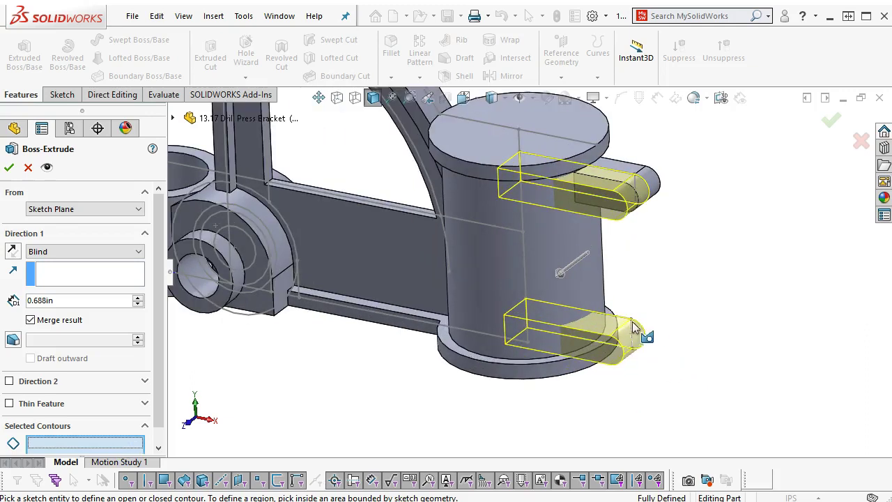
pyautogui.click(625, 317)
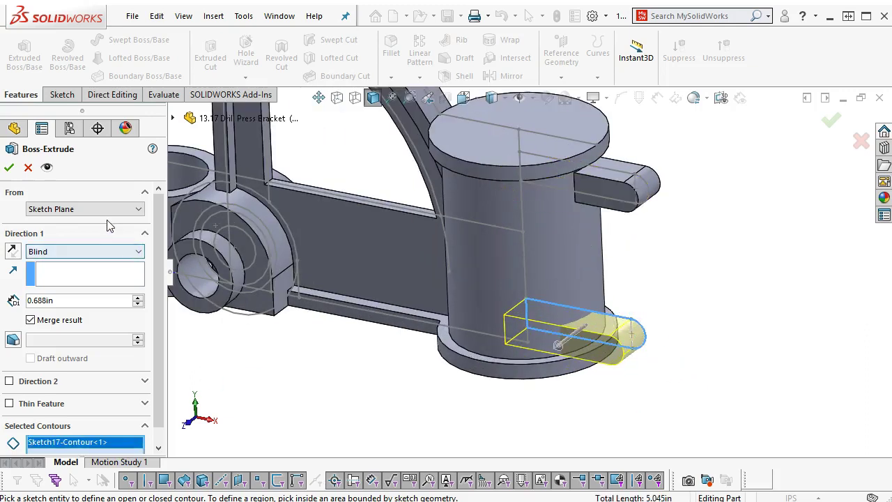
# Extrude the selected lower profile 0.88 in with a Mid Plane end condition.
pyautogui.click(68, 252)
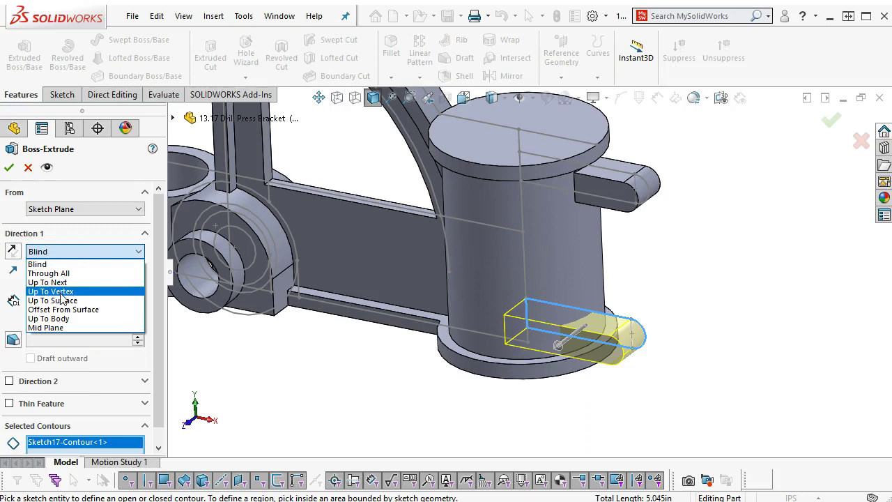
pyautogui.click(54, 327)
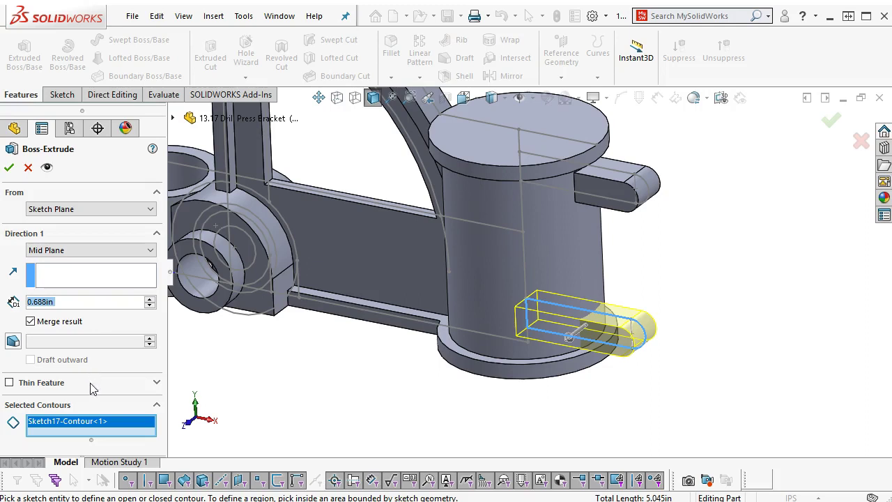
pyautogui.doubleClick(66, 299)
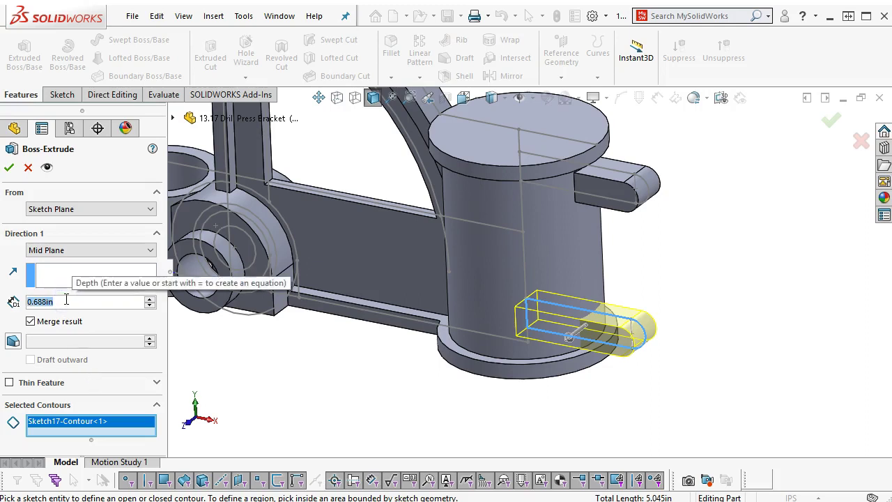
pyautogui.write('0.88')
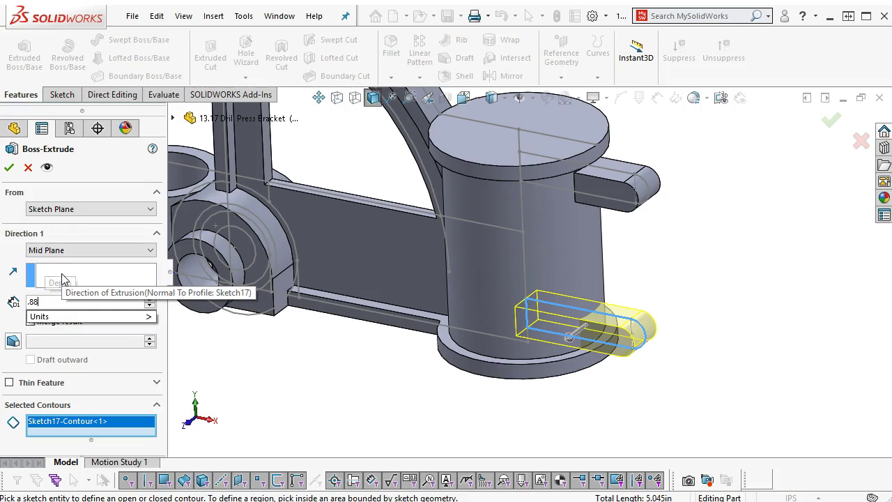
pyautogui.press('Return')
pyautogui.click(9, 167)
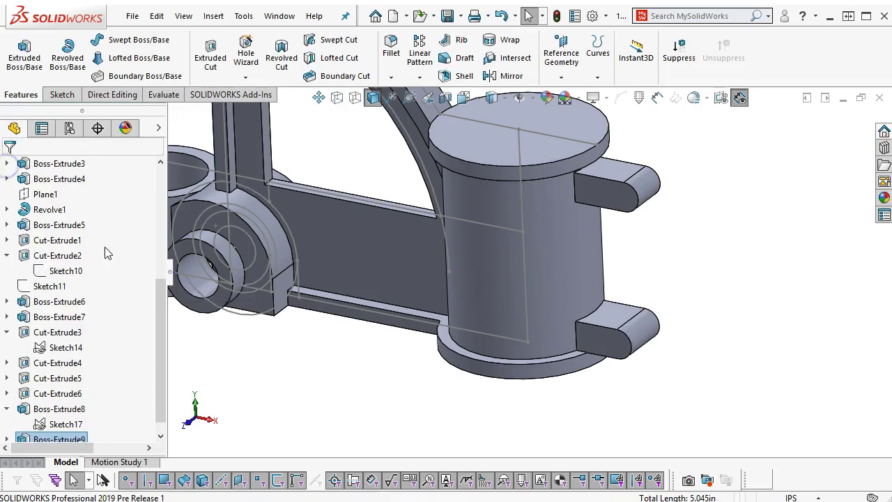
# Reopen the sketch shared by the two tab extrusions for editing in the front view.
pyautogui.hotkey('ctrl', '1')
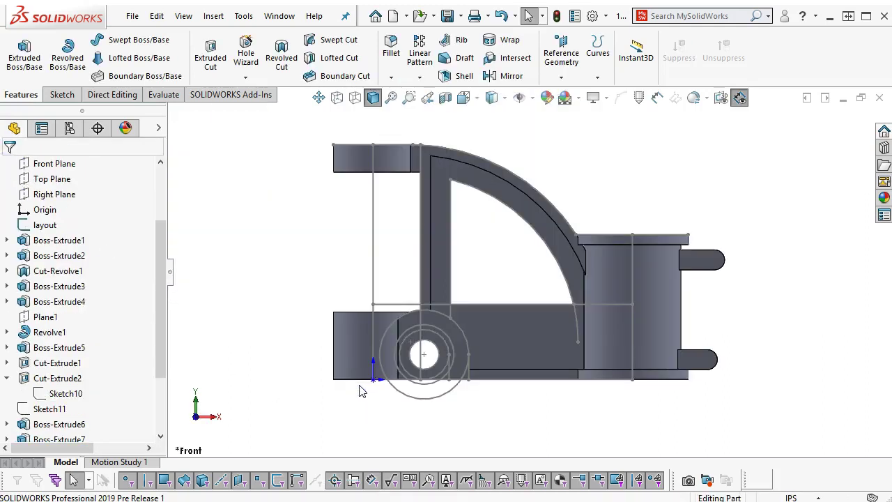
pyautogui.scroll(-2, 88, 361)
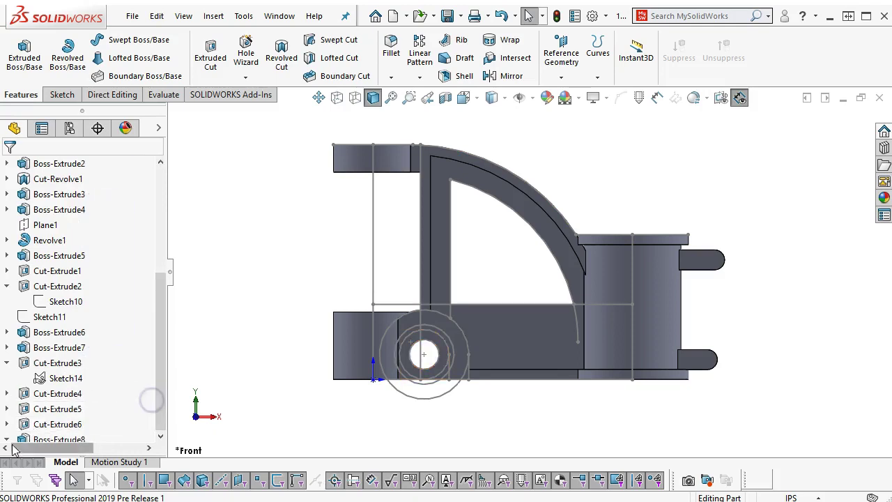
pyautogui.scroll(-1, 8, 439)
pyautogui.scroll(-1, 57, 398)
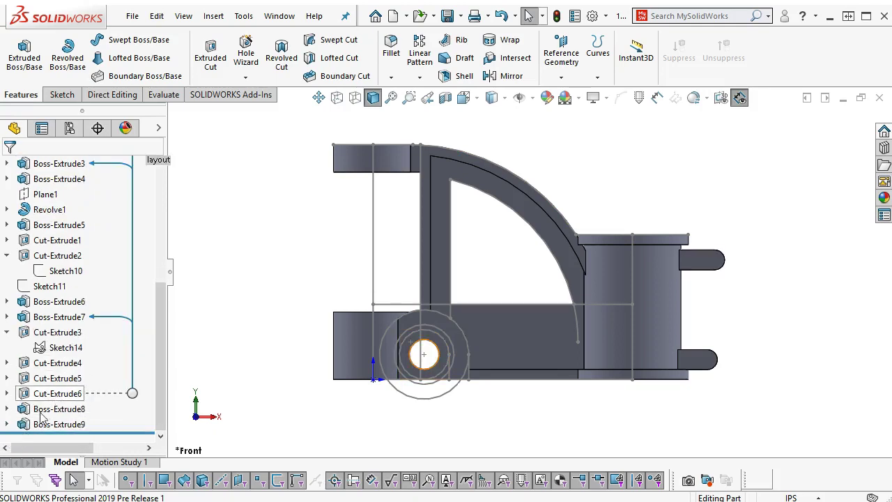
pyautogui.click(7, 423)
pyautogui.rightClick(59, 423)
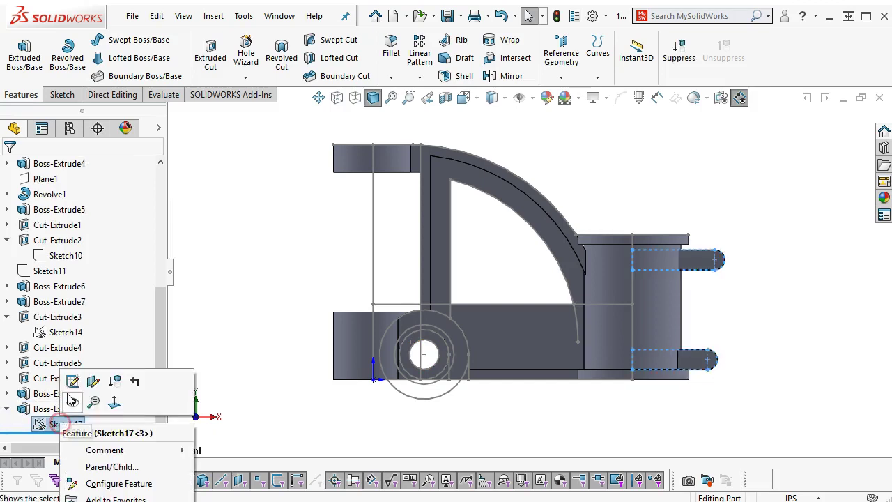
pyautogui.click(73, 380)
# Check the relations on the tab profiles and delete the equal-length relation between their vertical end lines.
pyautogui.scroll(-4, 667, 358)
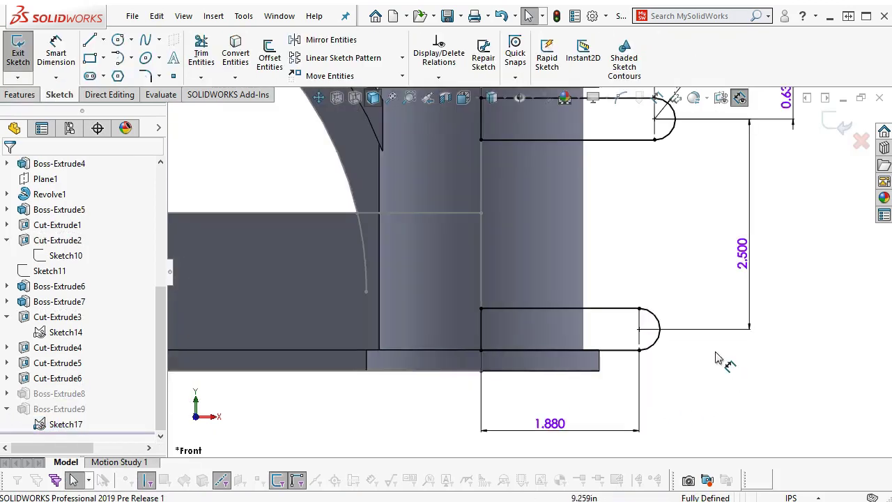
pyautogui.click(659, 325)
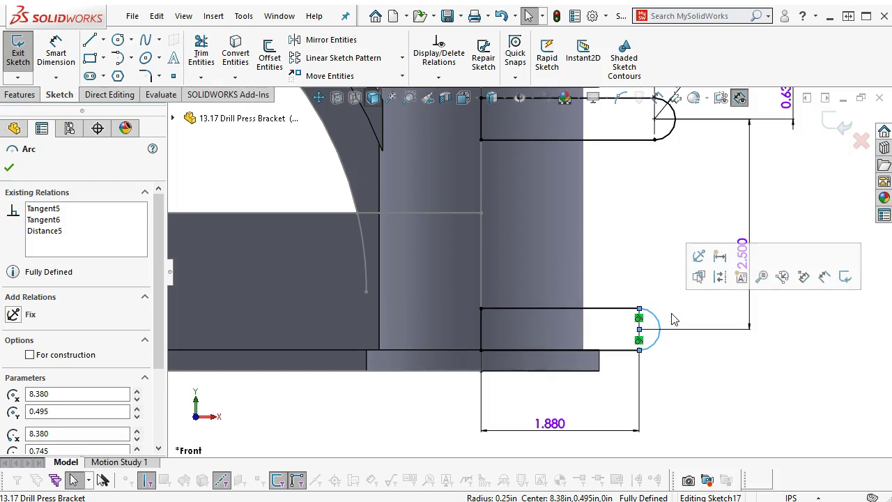
pyautogui.click(671, 319)
pyautogui.scroll(3, 671, 307)
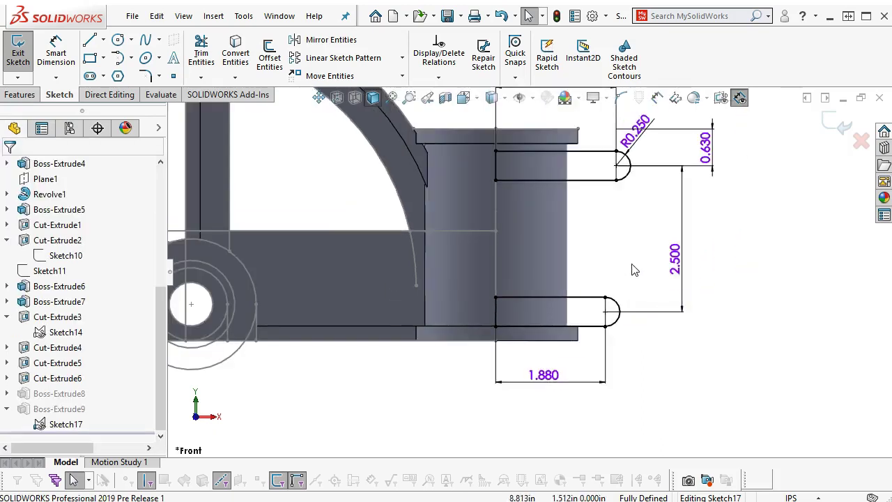
pyautogui.click(627, 168)
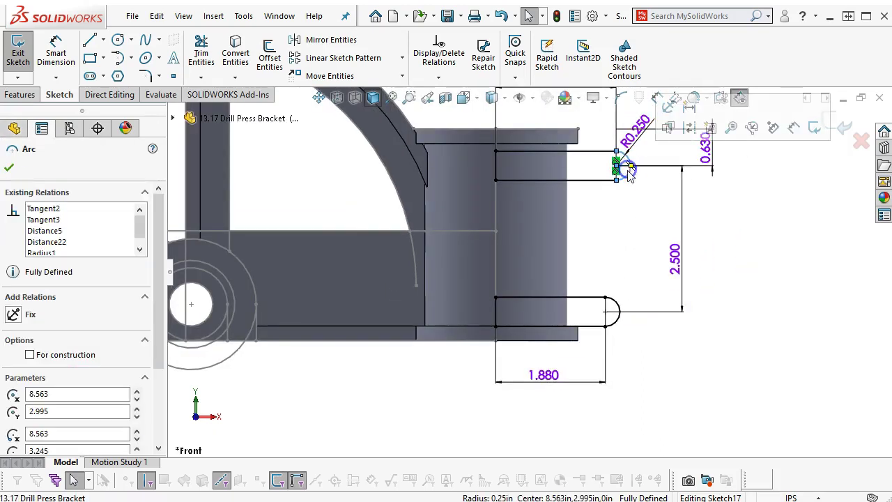
pyautogui.click(625, 193)
pyautogui.click(606, 307)
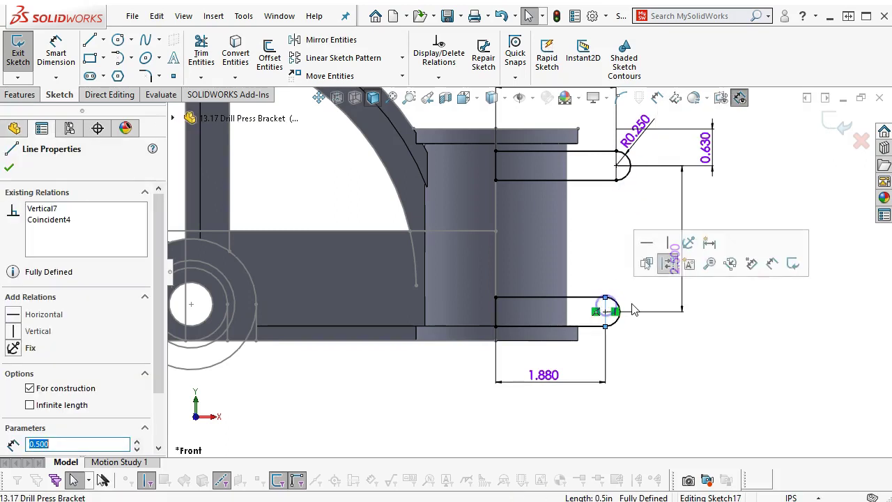
pyautogui.click(490, 314)
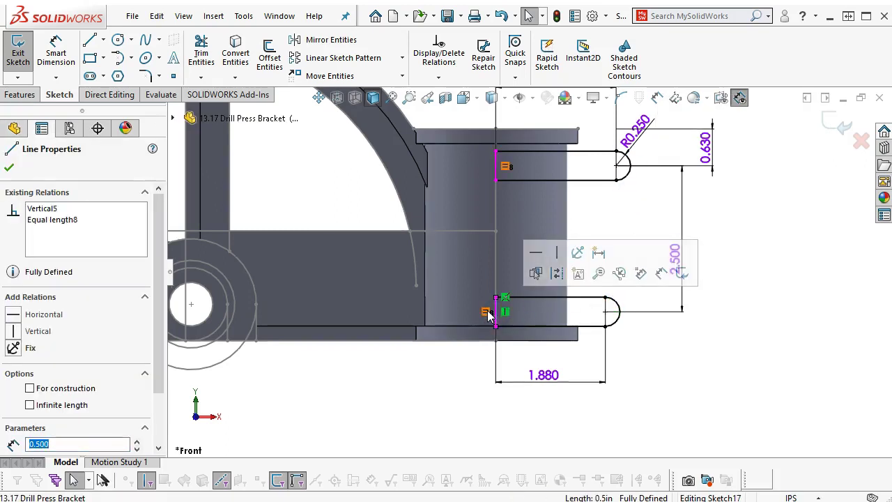
pyautogui.click(487, 313)
pyautogui.press('Delete')
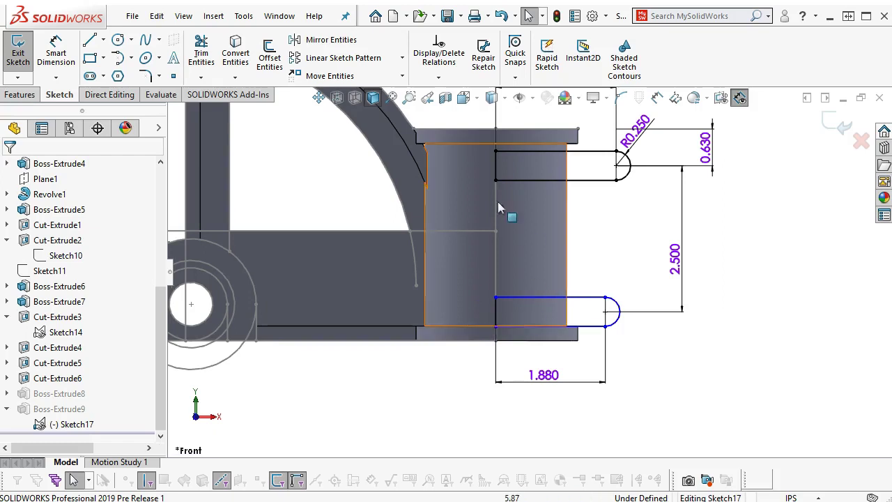
# Dimension the lower profile's end arc with a 0.188 in radius and exit the sketch to rebuild the tabs.
pyautogui.click(56, 52)
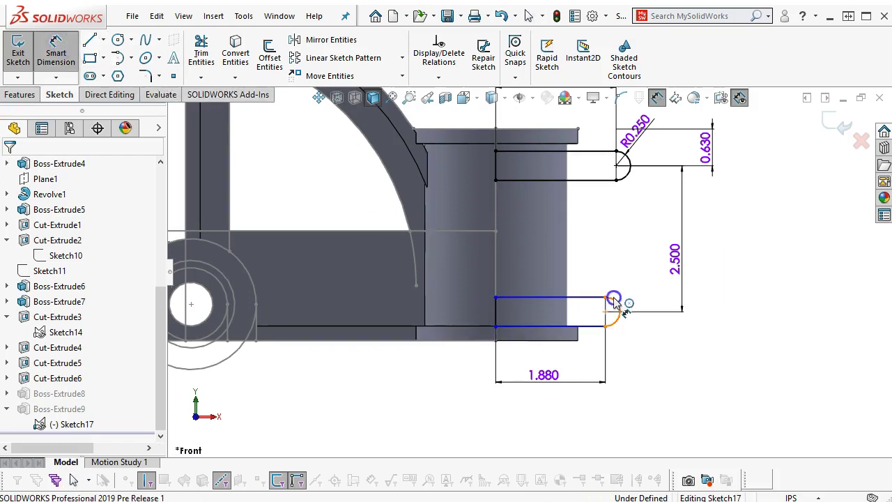
pyautogui.click(613, 299)
pyautogui.click(627, 286)
pyautogui.write('.188')
pyautogui.press('Return')
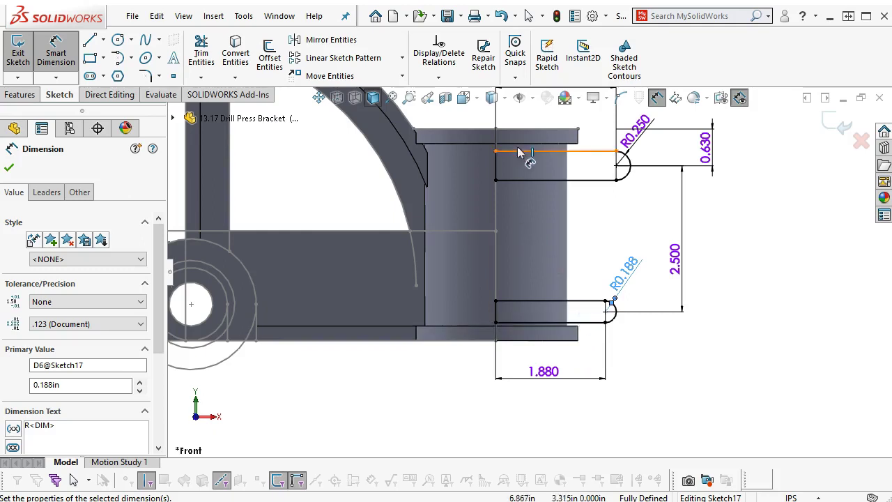
pyautogui.rightClick(722, 229)
pyautogui.click(749, 265)
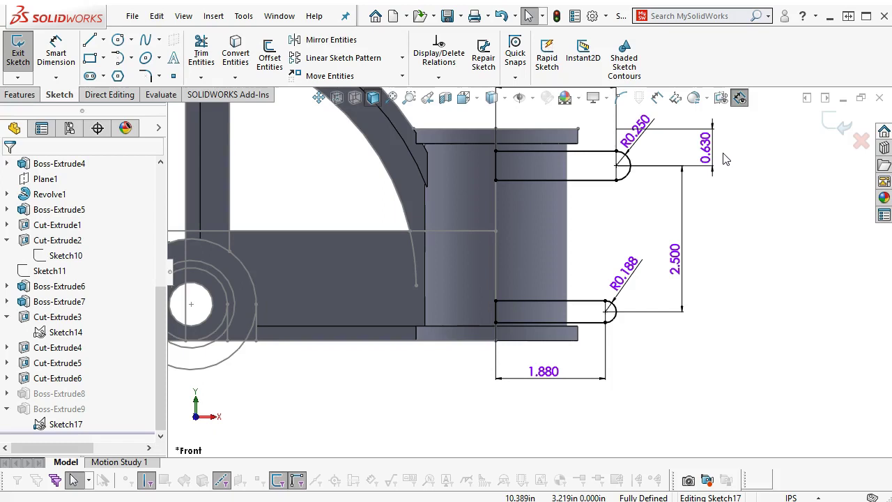
pyautogui.click(829, 122)
pyautogui.moveTo(718, 199); pyautogui.dragTo(681, 281, button='middle')
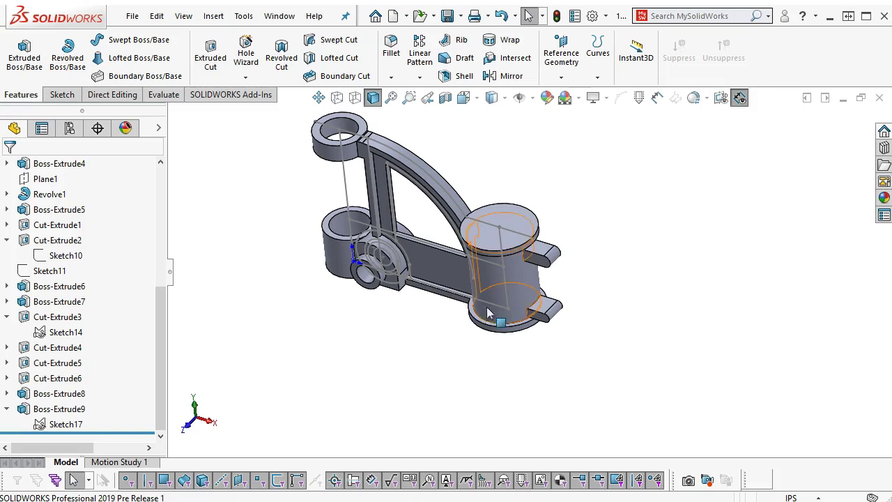
# On the Front Plane, sketch a circle about 0.78 in in diameter centred on the large cylinder's vertical layout line.
pyautogui.hotkey('ctrl', '1')
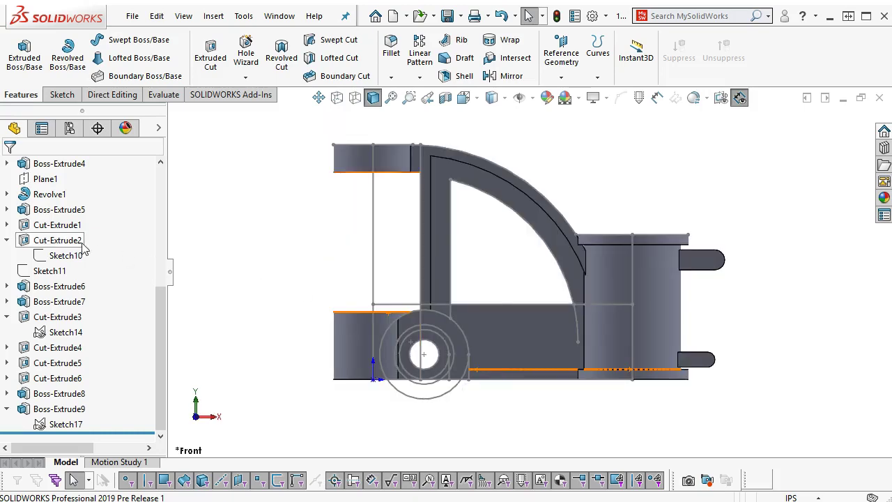
pyautogui.scroll(5, 50, 192)
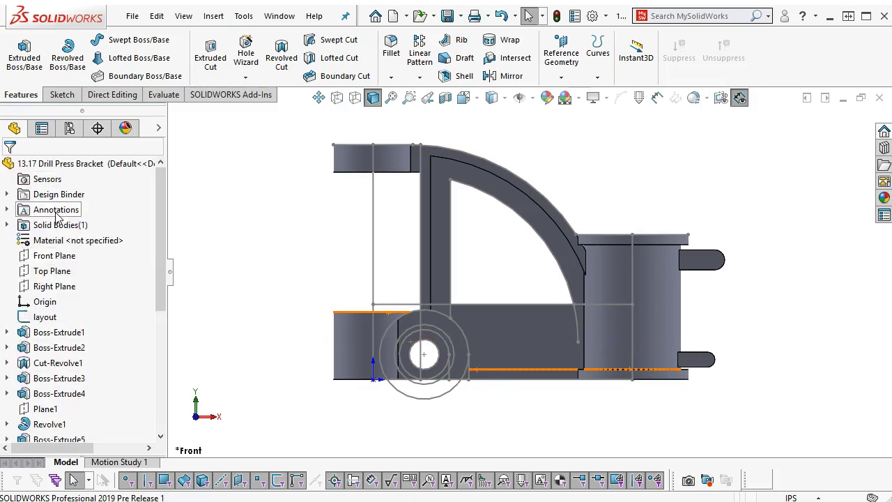
pyautogui.click(50, 256)
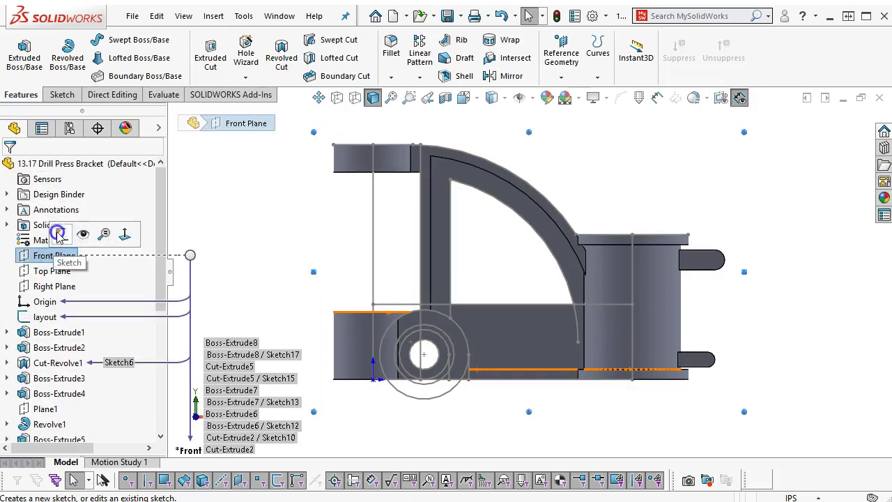
pyautogui.click(61, 234)
pyautogui.click(118, 40)
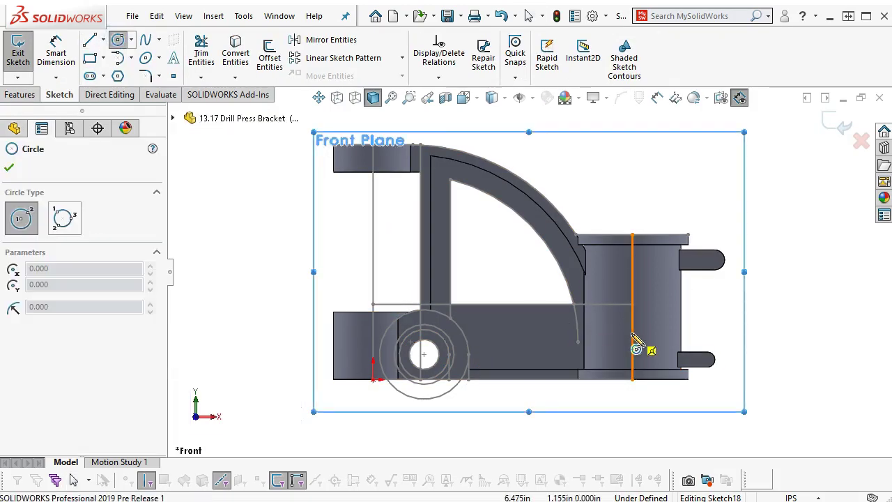
pyautogui.click(632, 332)
pyautogui.rightClick(649, 346)
pyautogui.click(784, 314)
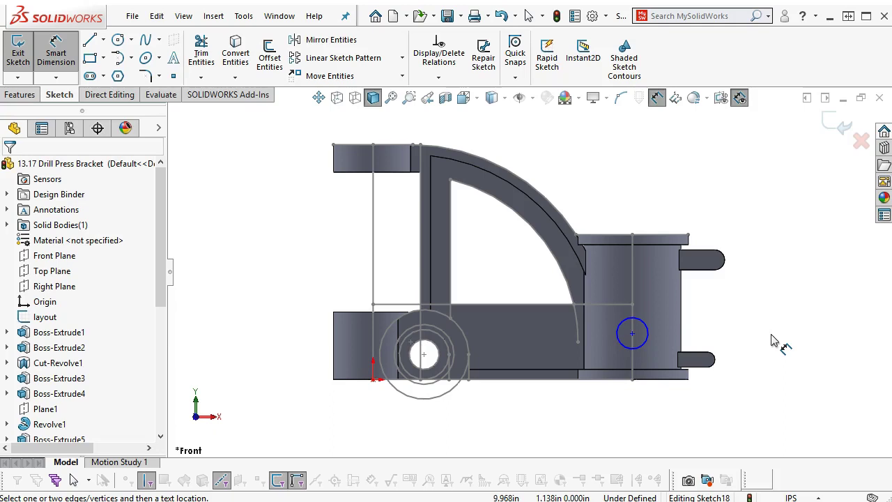
# Dimension the circle on the large cylinder with a 0.63 in diameter.
pyautogui.click(643, 343)
pyautogui.click(701, 408)
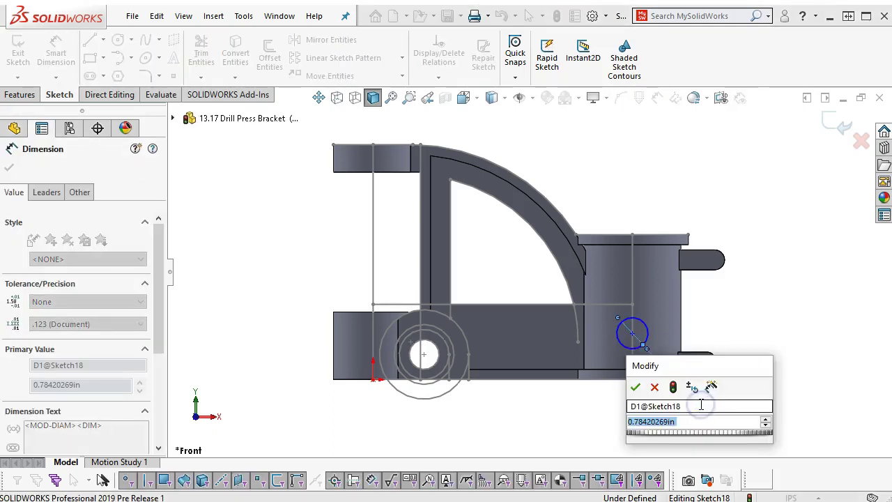
pyautogui.press('Return')
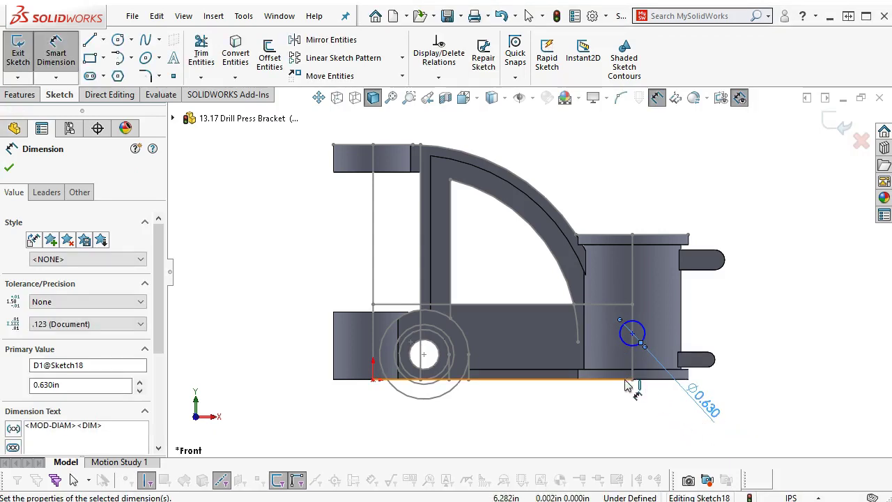
pyautogui.press('Escape')
# Dimension the circle's centre 1.813 in above the bottom horizontal layout line and finish dimensioning.
pyautogui.click(629, 348)
pyautogui.click(632, 378)
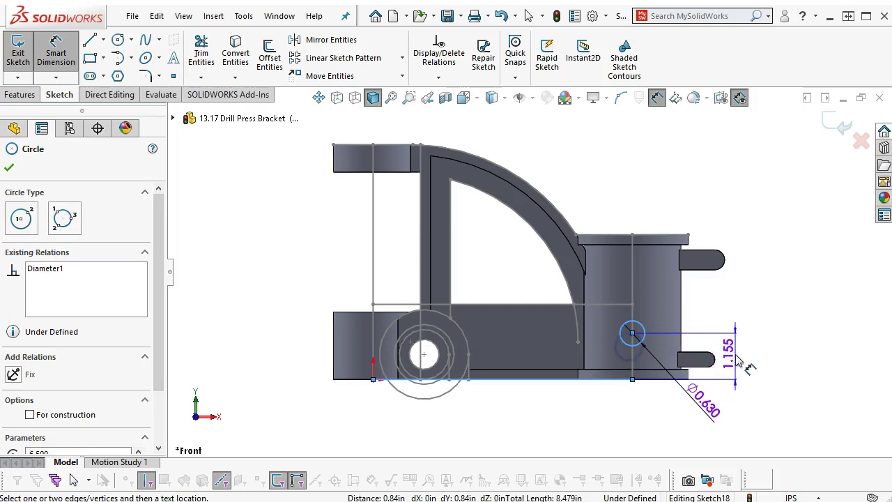
pyautogui.click(739, 355)
pyautogui.write('1.')
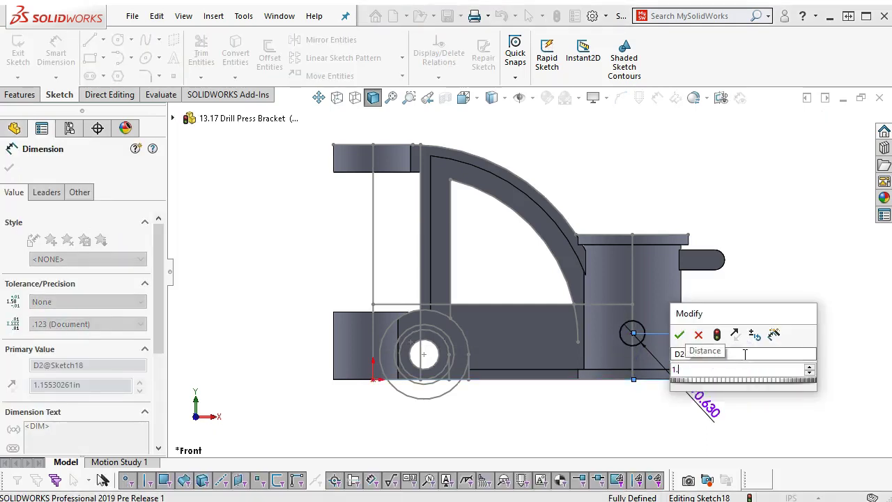
pyautogui.write('8')
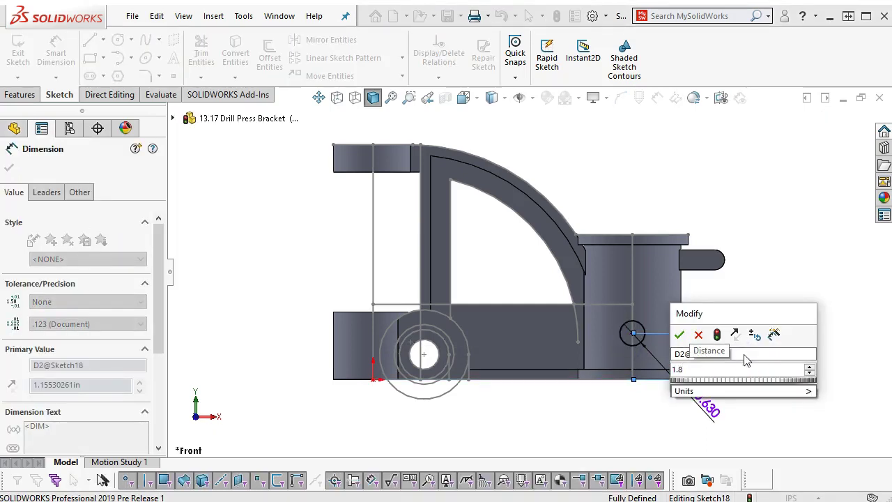
pyautogui.write('13')
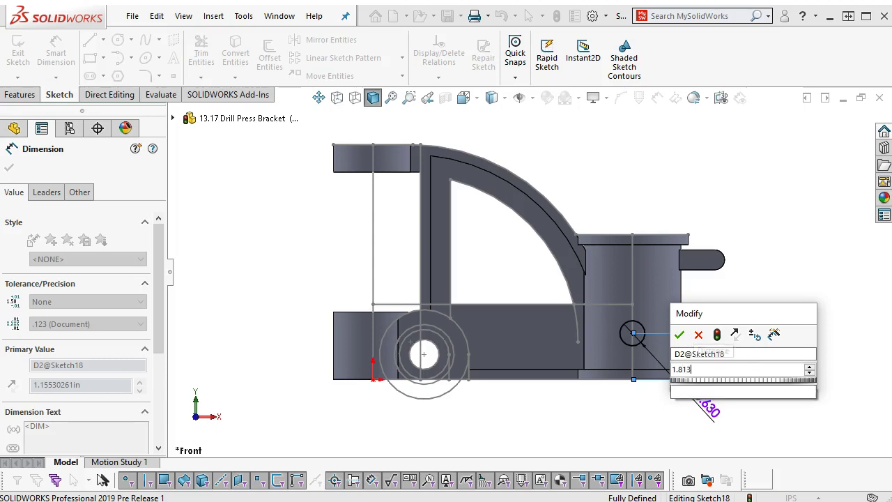
pyautogui.press('Return')
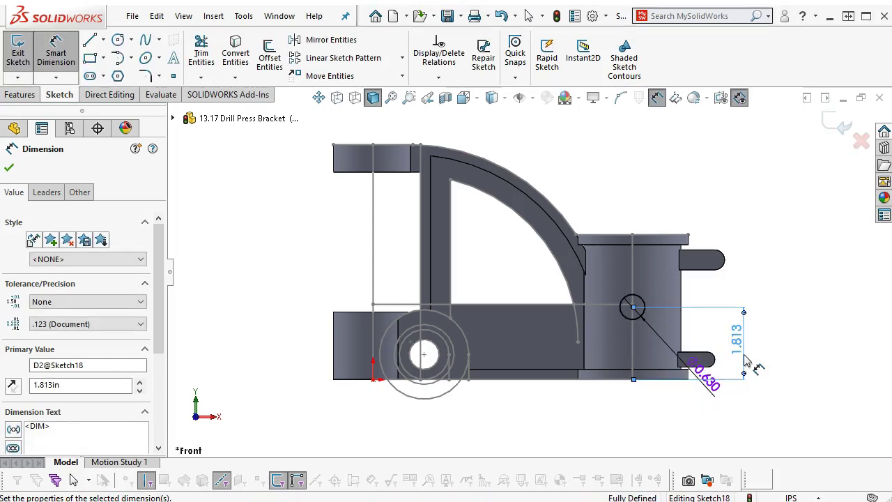
pyautogui.scroll(-3, 655, 340)
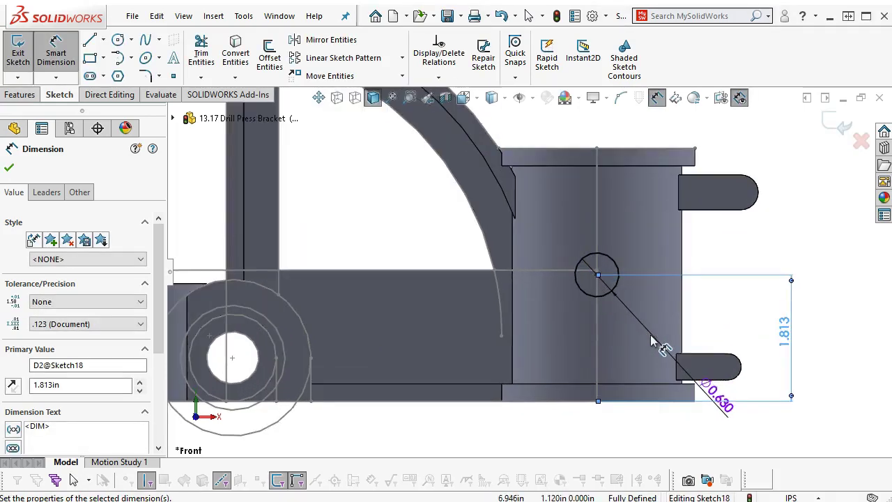
pyautogui.scroll(1, 651, 339)
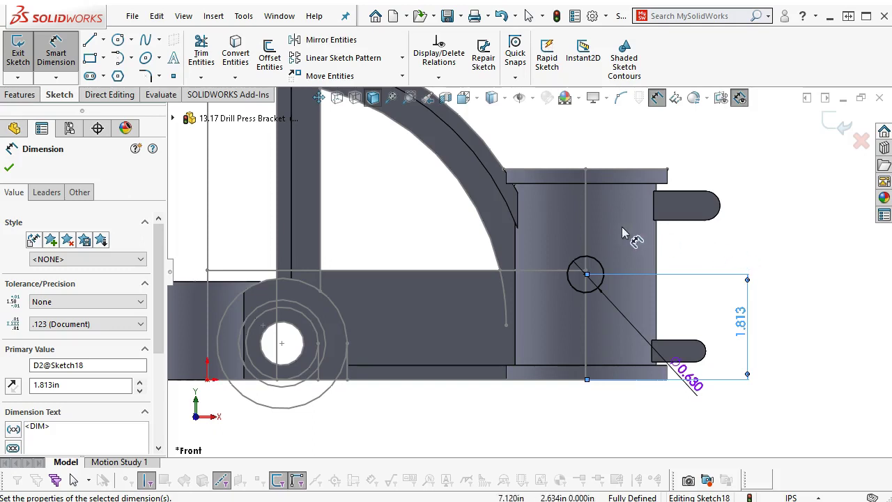
pyautogui.moveTo(731, 276); pyautogui.dragTo(705, 360, button='middle')
pyautogui.click(9, 167)
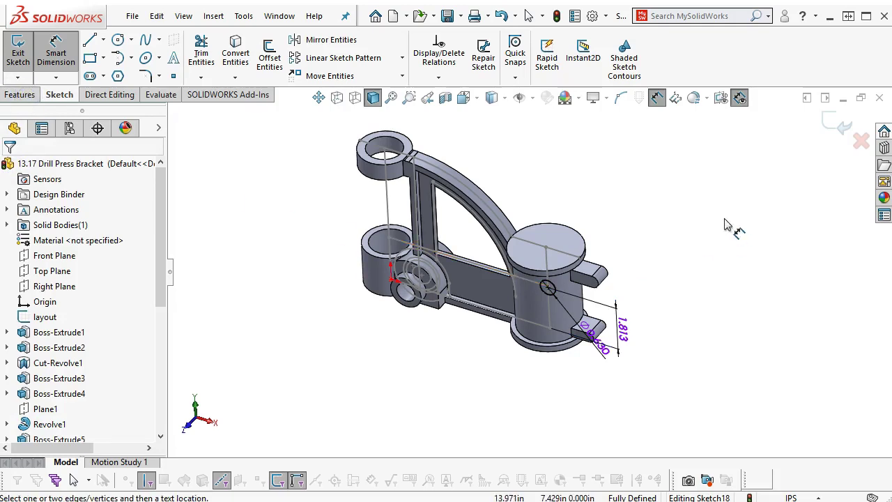
pyautogui.rightClick(691, 210)
pyautogui.click(727, 252)
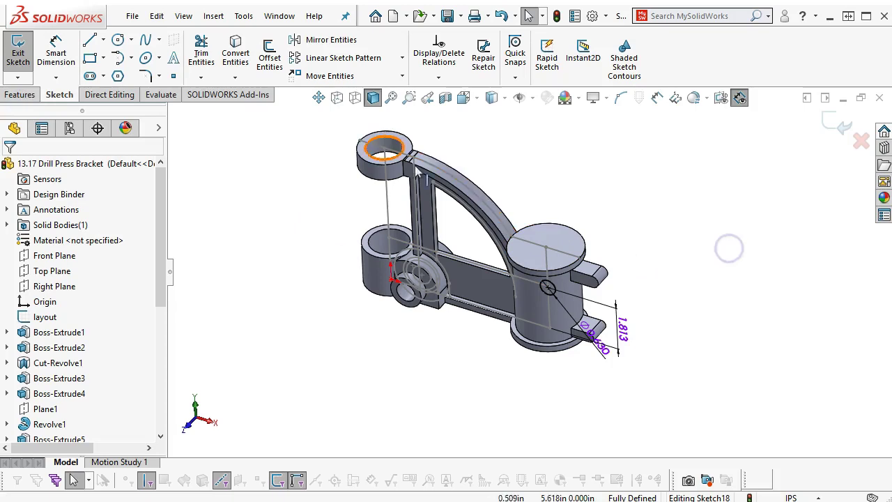
# Extrude the circle as a Blind boss with merged result and a depth of (2.438/2)+.25 in.
pyautogui.click(19, 96)
pyautogui.click(24, 54)
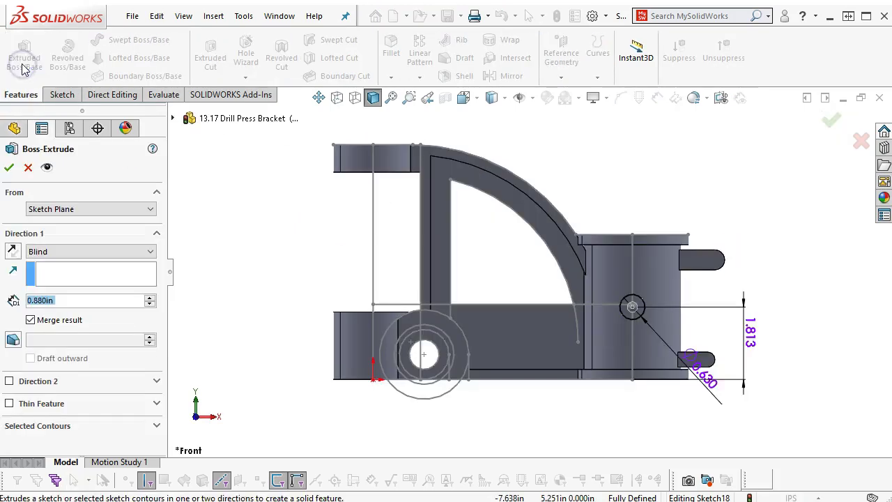
pyautogui.moveTo(666, 210); pyautogui.dragTo(638, 293, button='middle')
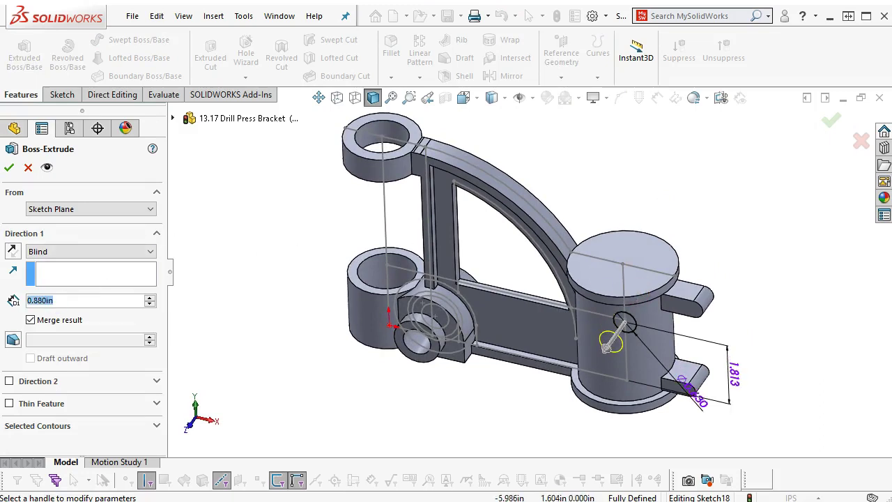
pyautogui.write('=')
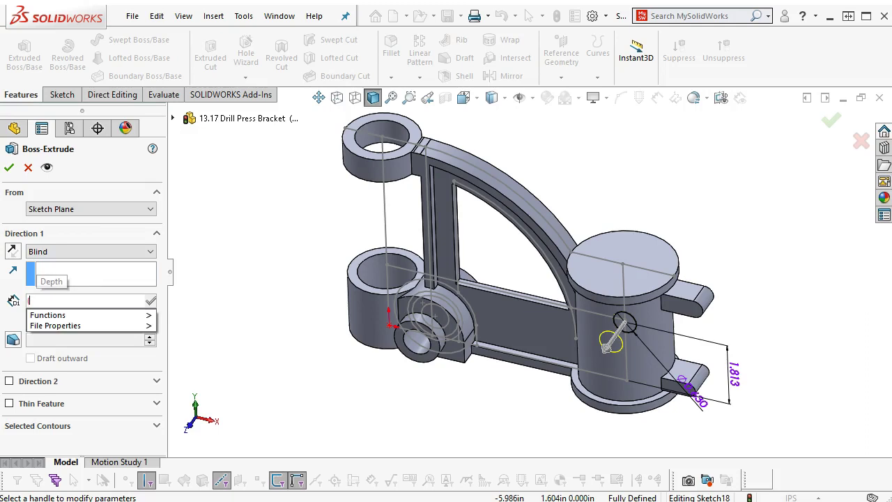
pyautogui.write('2.')
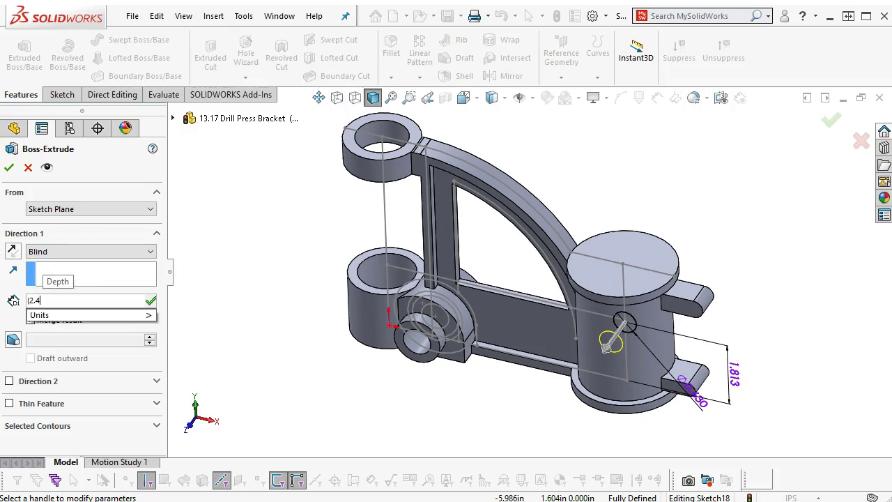
pyautogui.write('438/2')
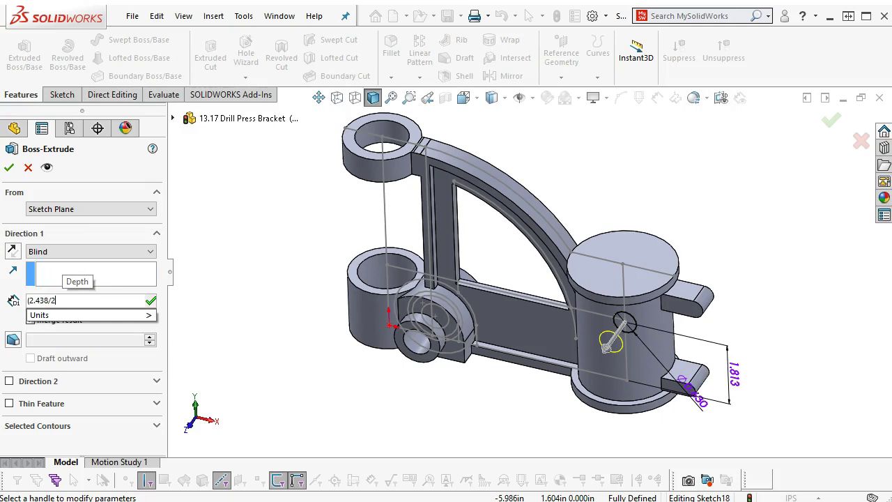
pyautogui.write(')')
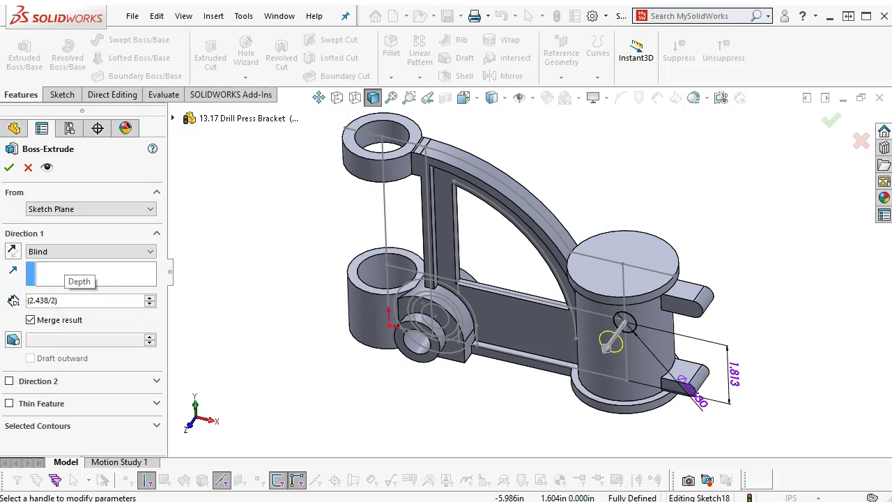
pyautogui.write('+.25')
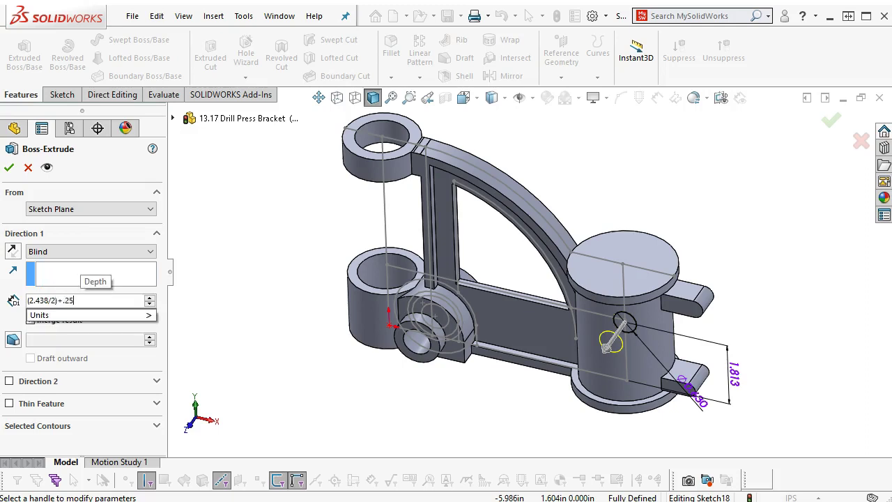
pyautogui.press('Return')
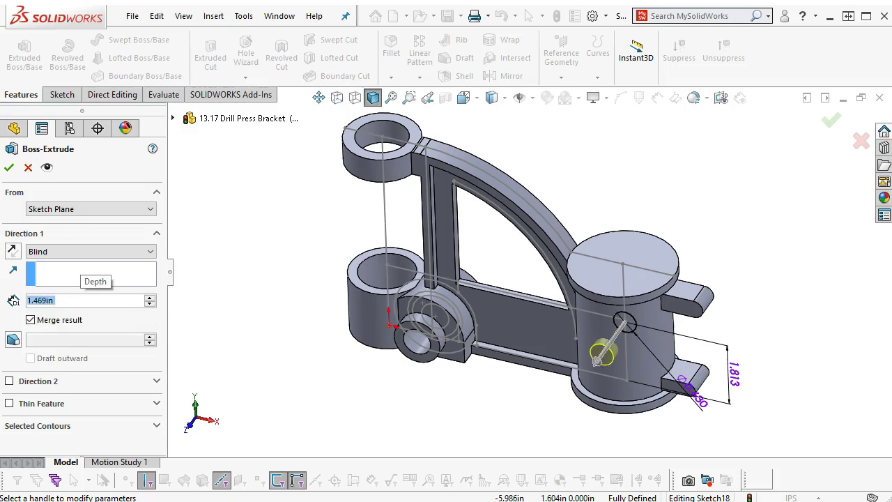
pyautogui.click(8, 168)
pyautogui.moveTo(290, 259)
pyautogui.mouseDown(button='middle')
pyautogui.moveTo(253, 261)
pyautogui.moveTo(285, 261)
pyautogui.moveTo(291, 285)
pyautogui.mouseUp(button='middle')
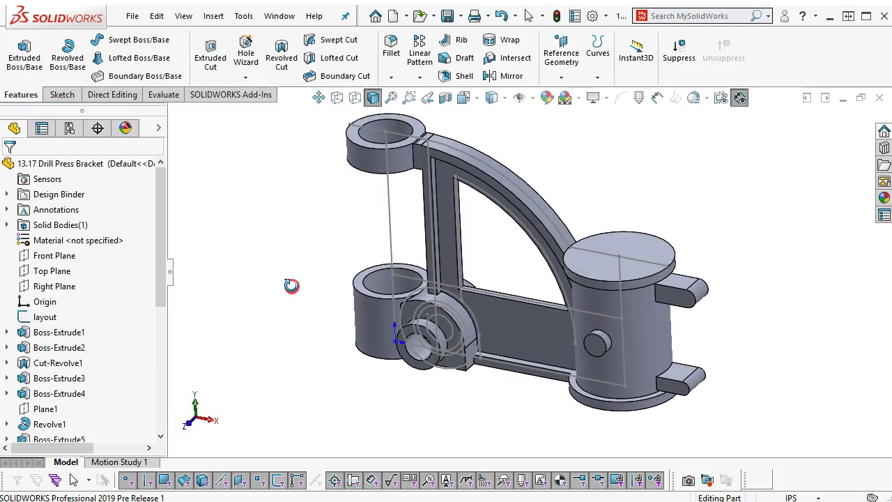
pyautogui.click(492, 368)
pyautogui.keyDown('ctrl'); pyautogui.click(532, 367); pyautogui.keyUp('ctrl')
pyautogui.moveTo(770, 346); pyautogui.dragTo(797, 337, button='middle')
pyautogui.press('Escape')
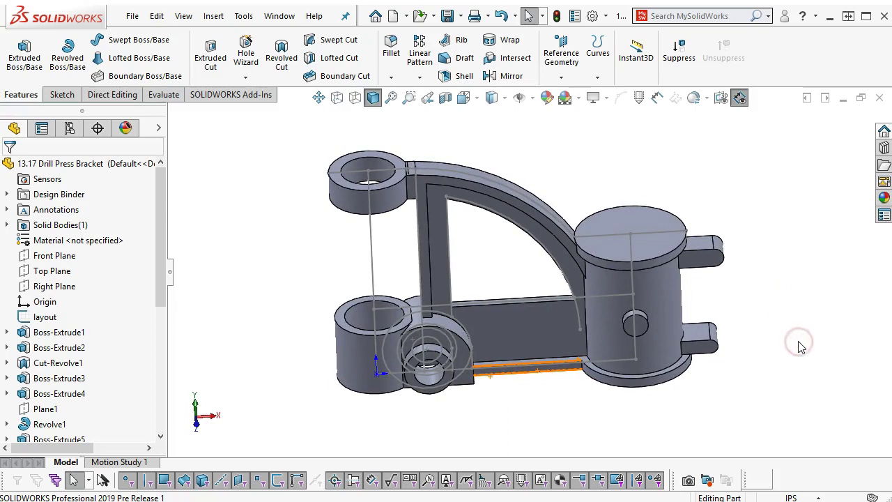
pyautogui.click(797, 340)
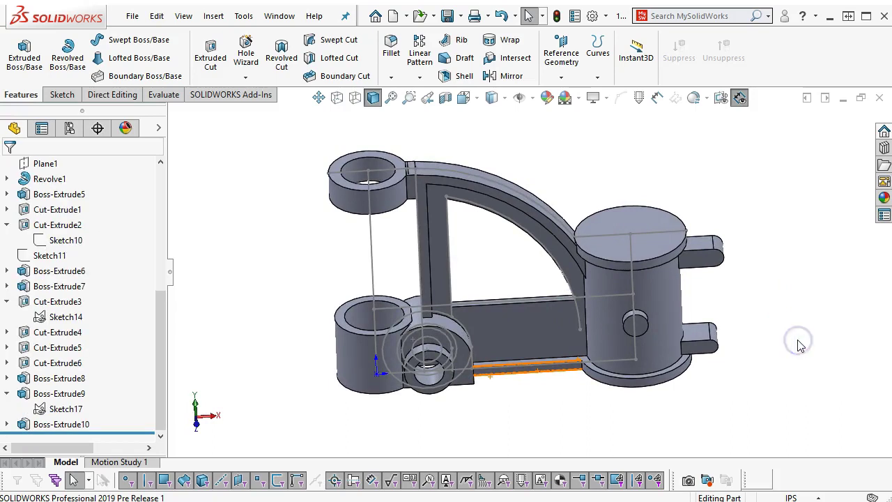
pyautogui.hotkey('ctrl', '1')
pyautogui.hotkey('ctrl', '7')
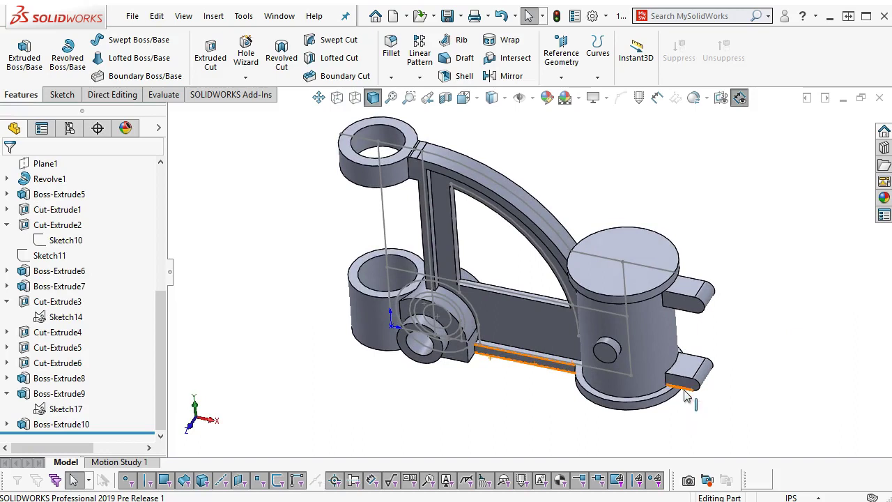
pyautogui.scroll(-3, 638, 387)
pyautogui.click(575, 328)
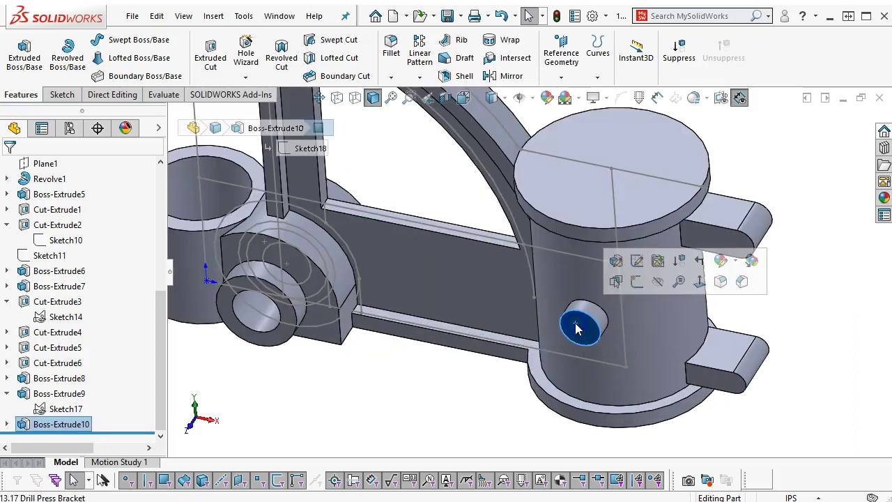
pyautogui.rightClick(577, 330)
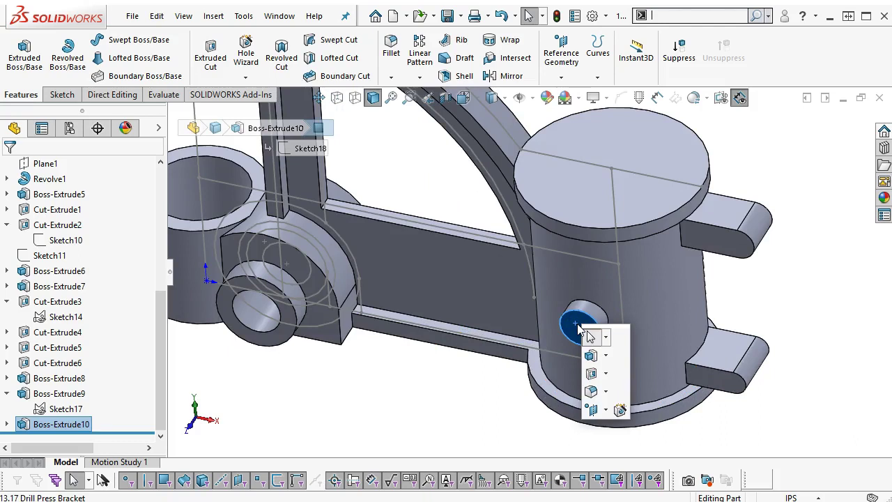
pyautogui.click(594, 373)
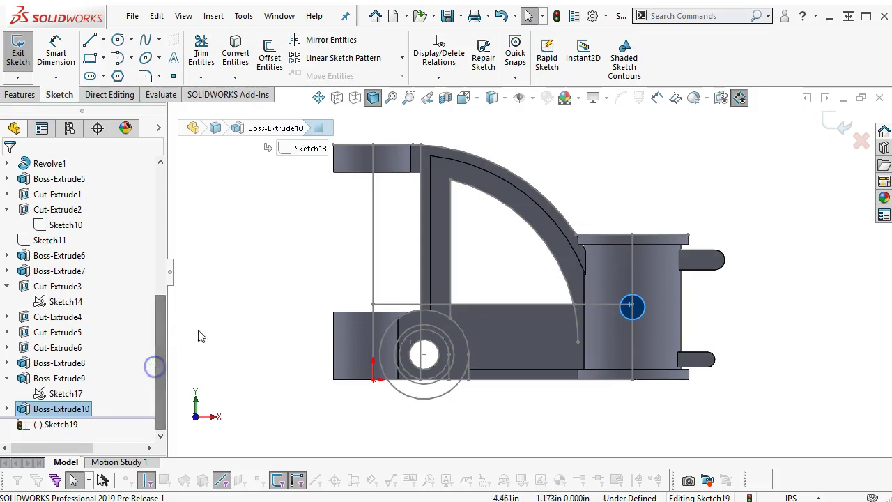
pyautogui.click(207, 313)
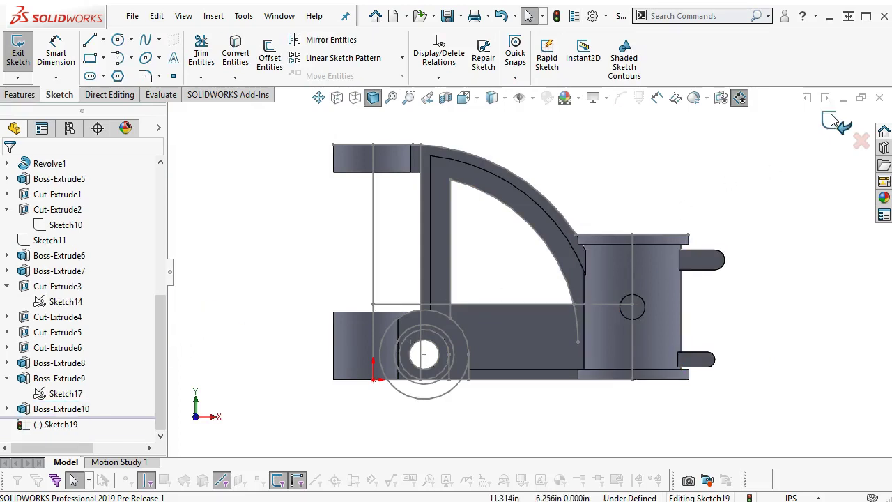
pyautogui.moveTo(743, 187); pyautogui.dragTo(724, 253, button='middle')
pyautogui.click(861, 140)
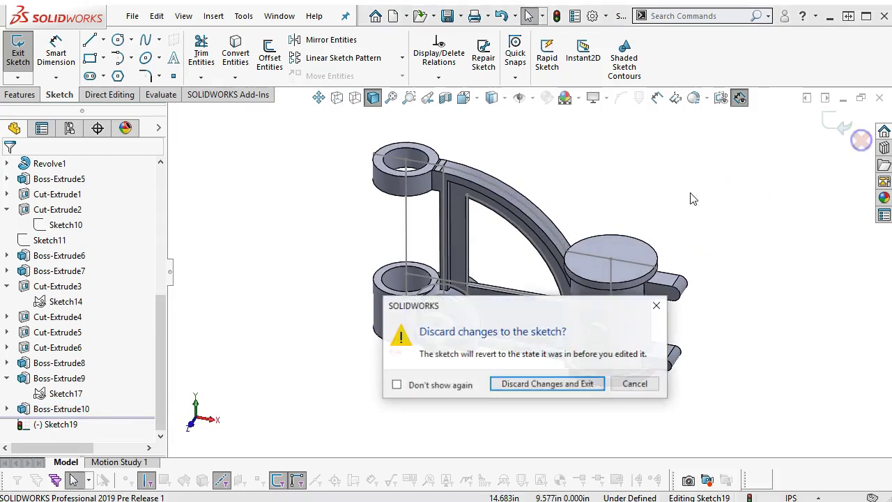
pyautogui.click(563, 385)
# Set up an ANSI Inch 3/8-24 tapped hole with an Up To Next end condition on the small boss's front face.
pyautogui.scroll(-5, 575, 321)
pyautogui.click(581, 322)
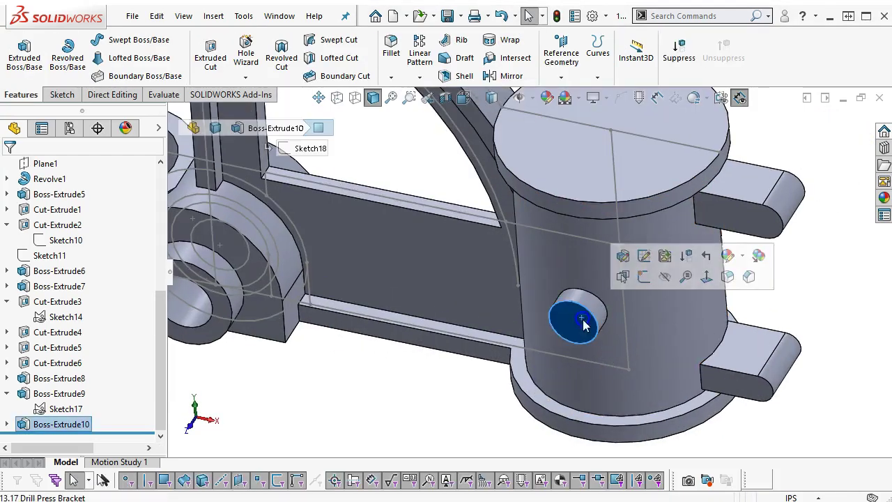
pyautogui.rightClick(668, 358)
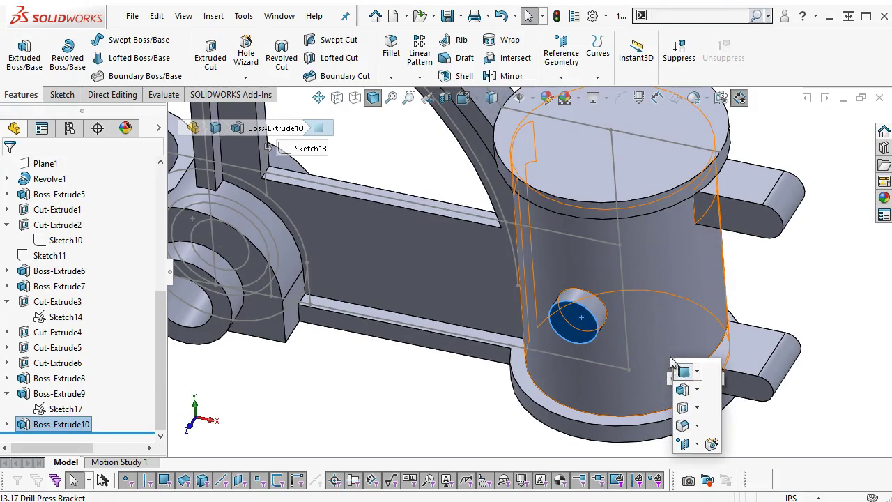
pyautogui.click(711, 444)
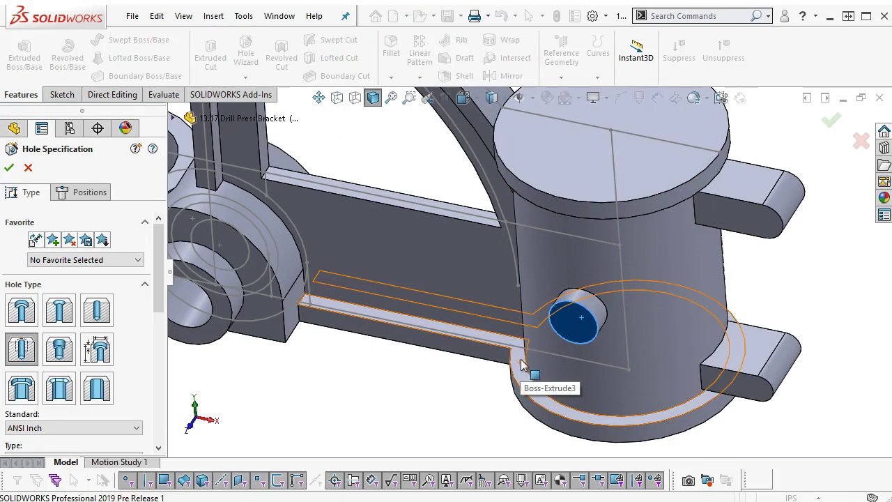
pyautogui.hotkey('ctrl', '1')
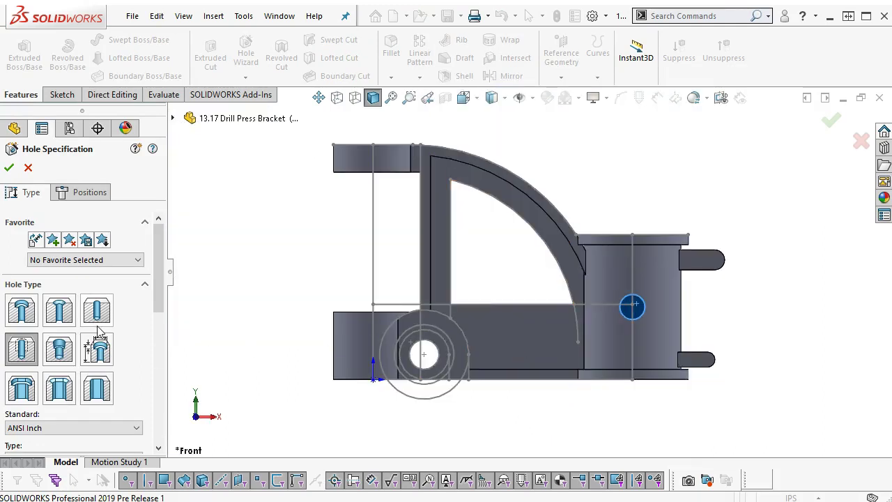
pyautogui.click(12, 349)
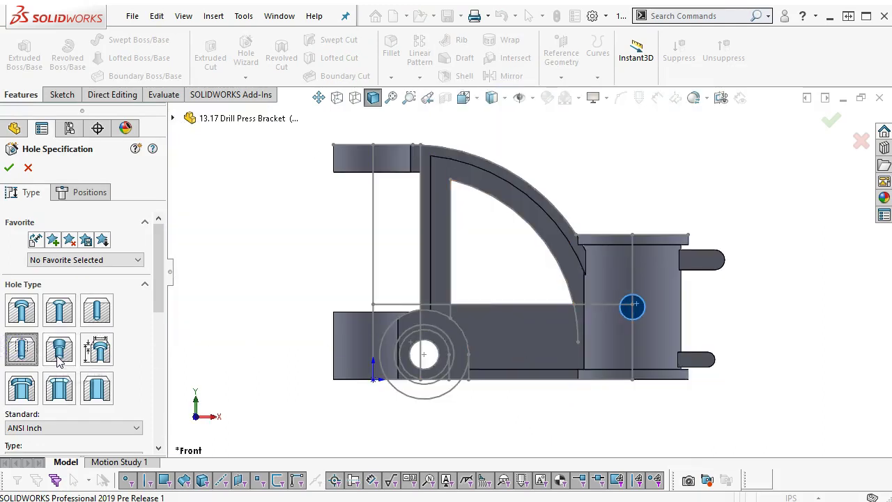
pyautogui.moveTo(158, 292); pyautogui.dragTo(157, 376)
pyautogui.click(59, 285)
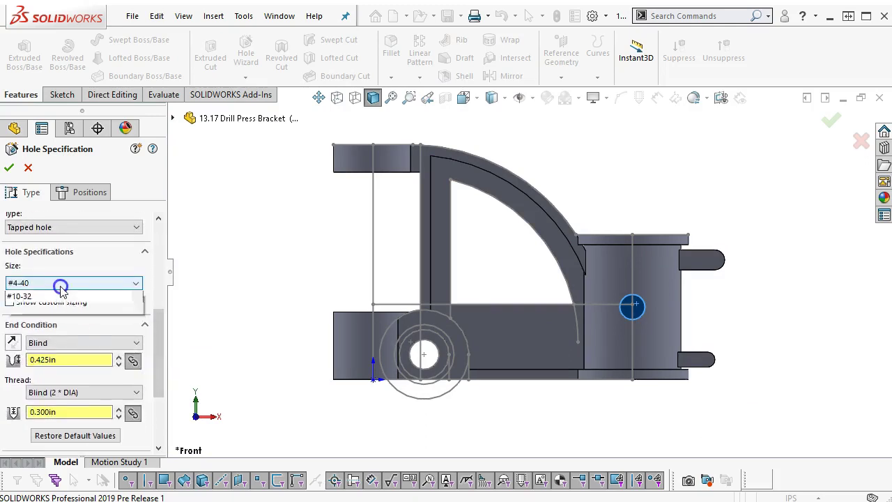
pyautogui.scroll(-2, 53, 335)
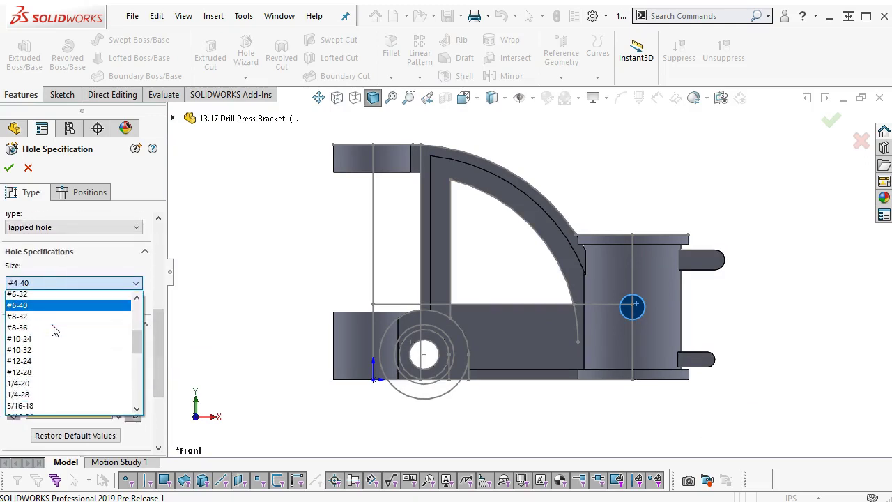
pyautogui.scroll(-1, 50, 349)
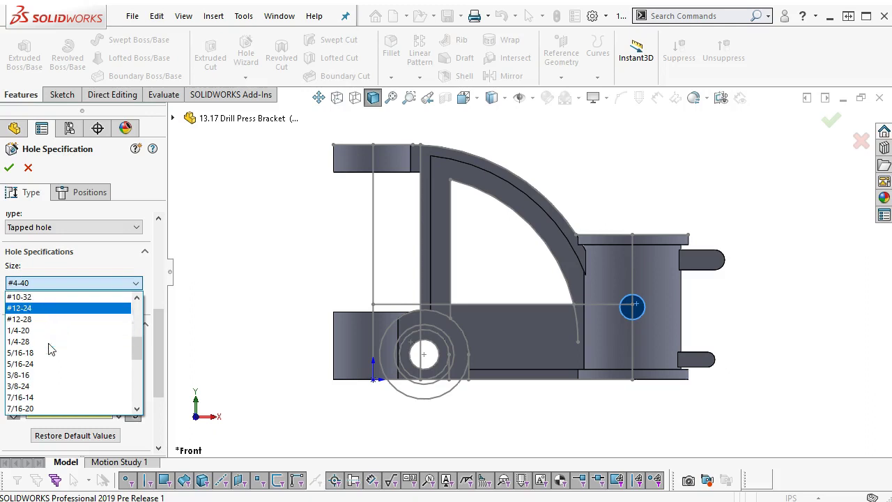
pyautogui.click(38, 386)
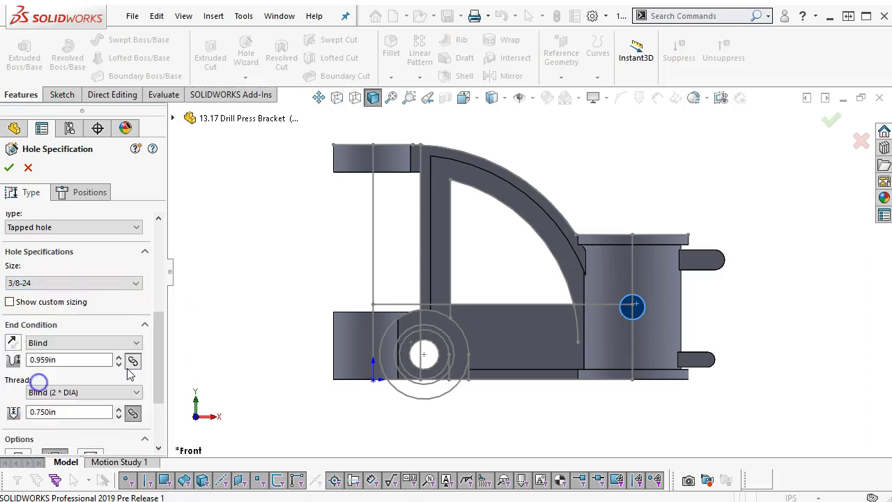
pyautogui.click(76, 341)
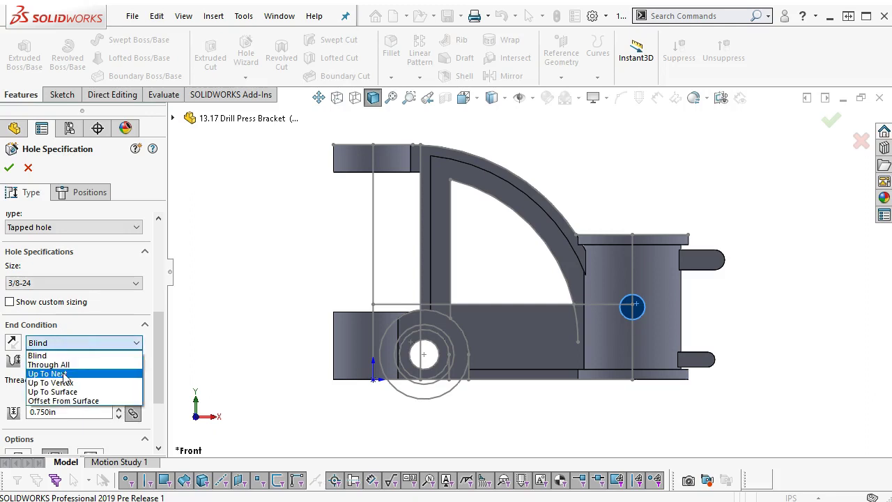
pyautogui.click(62, 373)
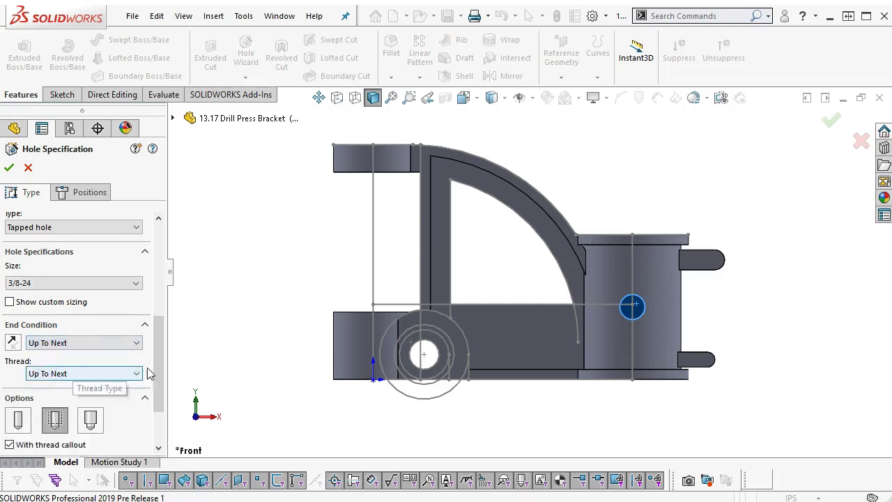
# Position the tapped hole at the centre of the small boss and create it.
pyautogui.click(80, 193)
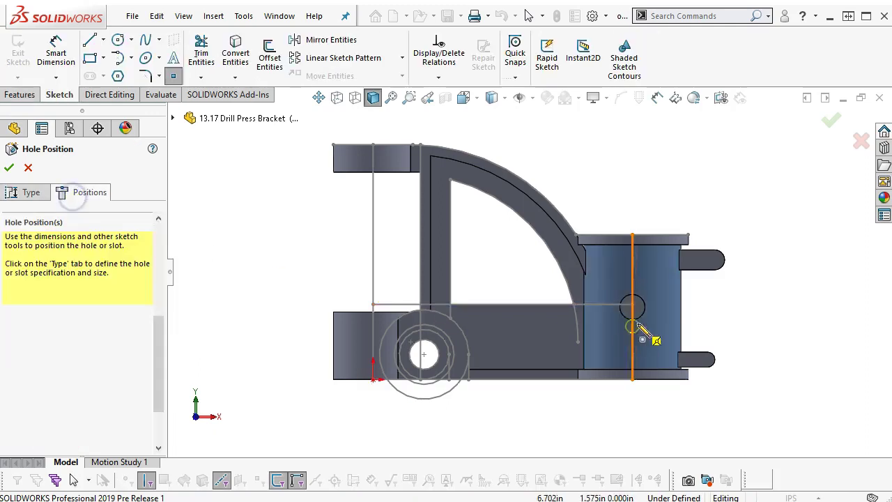
pyautogui.scroll(-4, 631, 336)
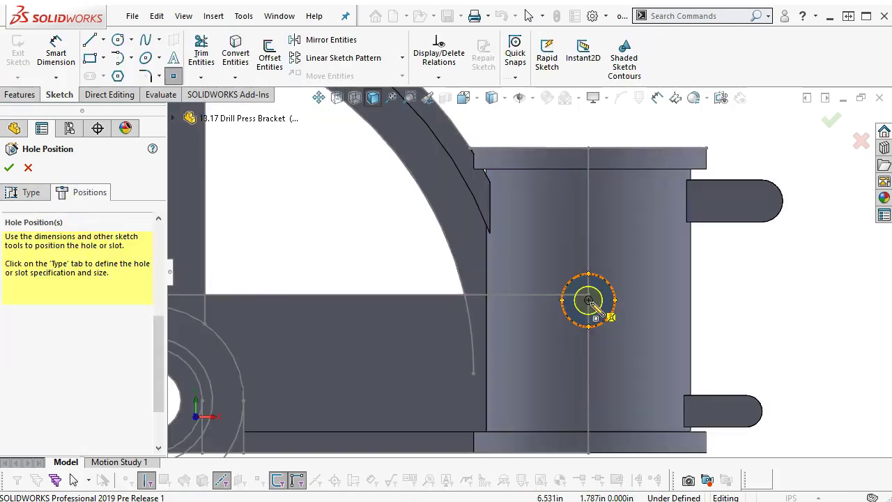
pyautogui.click(589, 301)
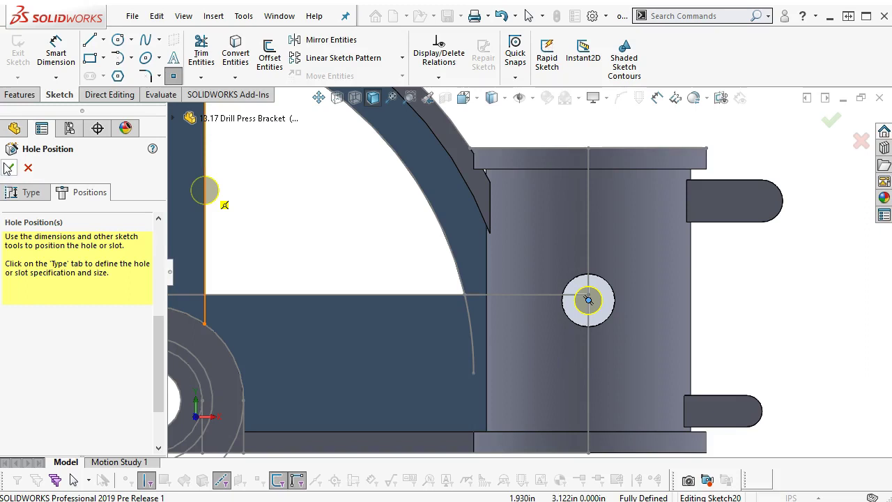
pyautogui.click(9, 168)
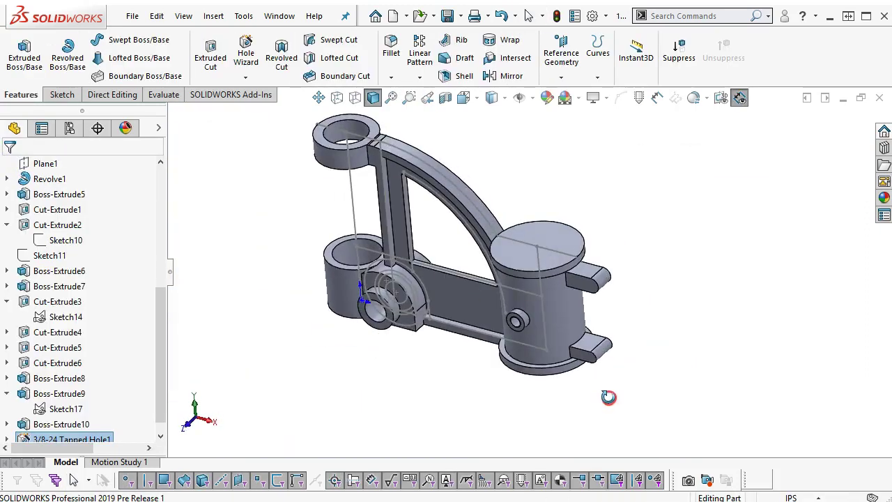
# On the large cylinder's bottom face, sketch a concentric circle about 1.31 in in diameter.
pyautogui.moveTo(608, 397); pyautogui.dragTo(635, 278, button='middle')
pyautogui.moveTo(162, 342); pyautogui.dragTo(137, 418)
pyautogui.moveTo(478, 398); pyautogui.dragTo(478, 365, button='middle')
pyautogui.click(548, 342)
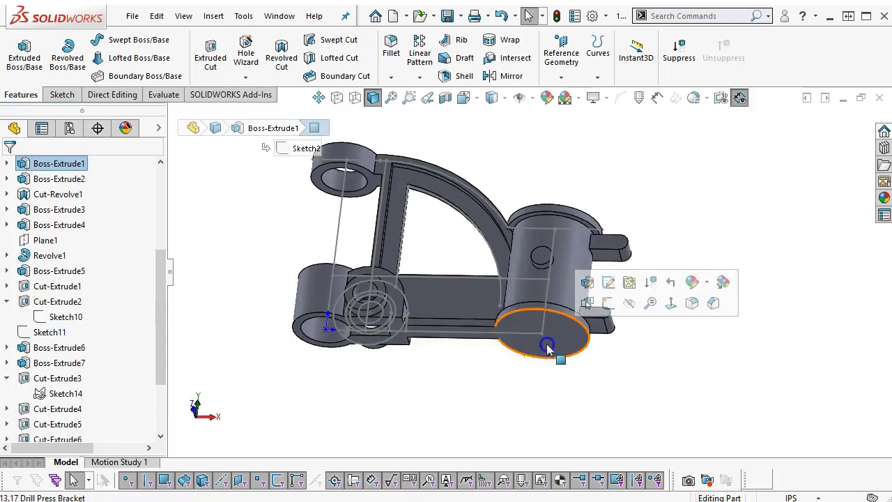
pyautogui.click(608, 302)
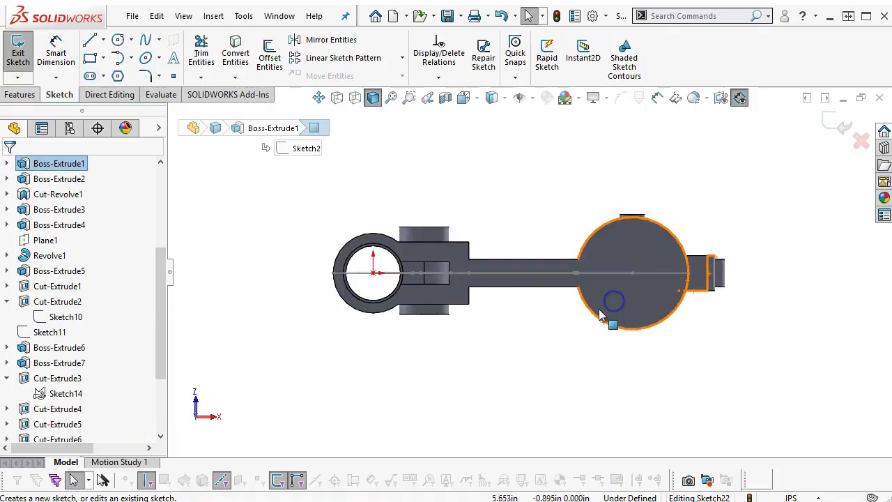
pyautogui.click(117, 40)
pyautogui.click(631, 272)
pyautogui.click(650, 296)
# Dimension the circle on the large cylinder's bottom face with a 1.75 in diameter and finish dimensioning.
pyautogui.rightClick(703, 324)
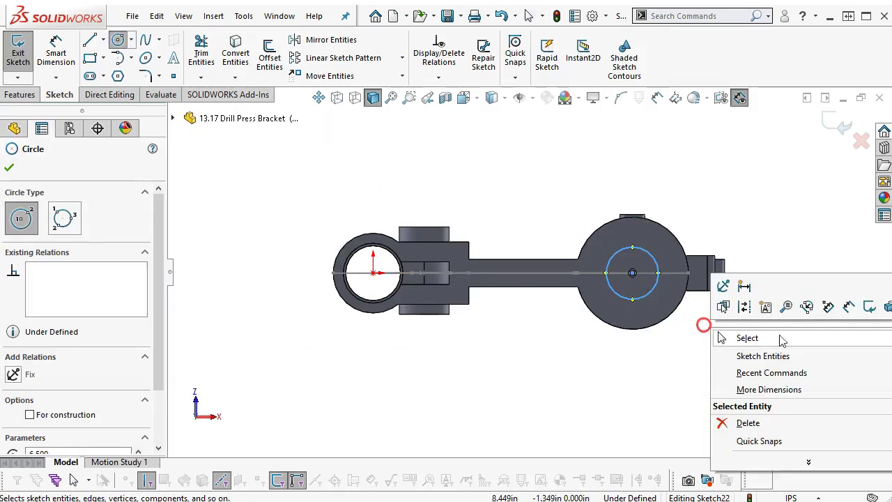
pyautogui.click(847, 304)
pyautogui.click(657, 300)
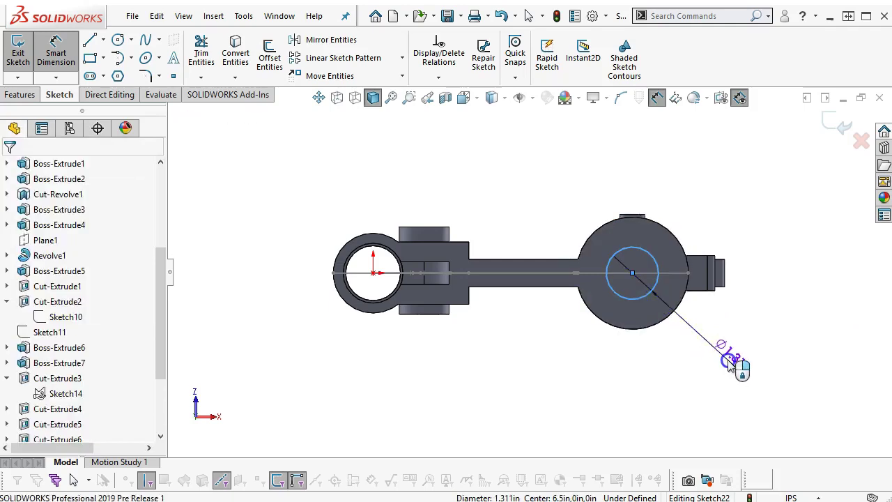
pyautogui.click(728, 360)
pyautogui.write('1.75')
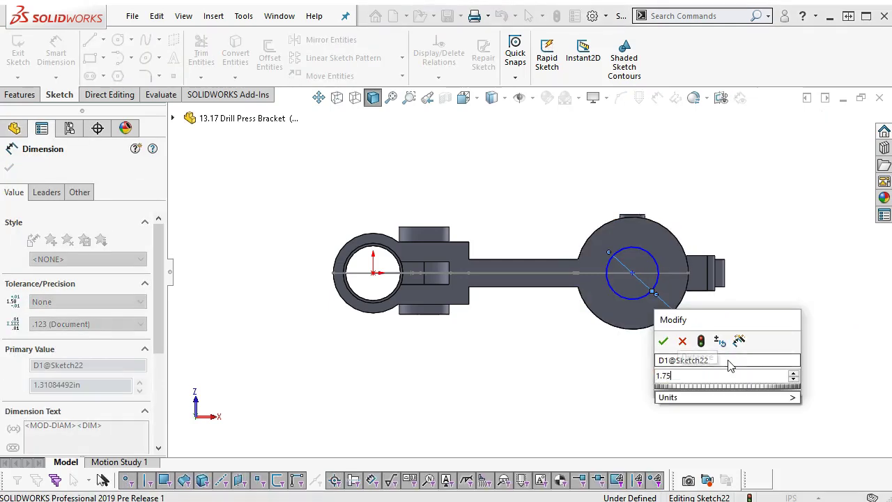
pyautogui.press('Return')
pyautogui.rightClick(692, 204)
pyautogui.click(704, 247)
# Extrude-cut the circle on the bottom face up through the large cylinder to form its bore.
pyautogui.moveTo(703, 249); pyautogui.dragTo(680, 291, button='middle')
pyautogui.scroll(-5, 602, 330)
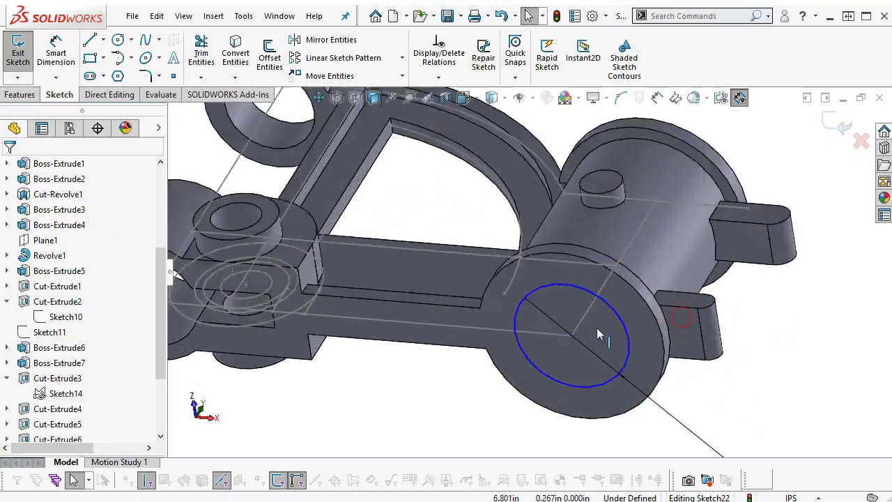
pyautogui.click(541, 333)
pyautogui.moveTo(541, 332)
pyautogui.mouseDown()
pyautogui.moveTo(530, 321)
pyautogui.moveTo(542, 334)
pyautogui.mouseUp()
pyautogui.scroll(5, 656, 366)
pyautogui.scroll(2, 659, 372)
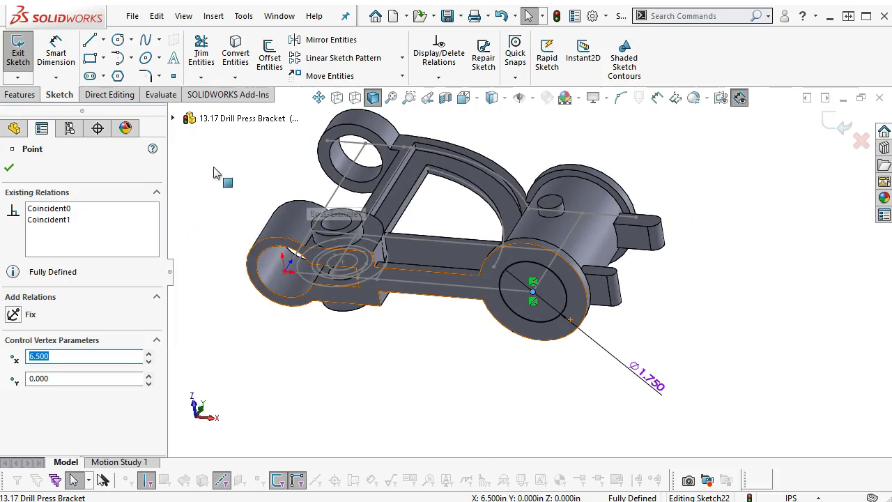
pyautogui.click(20, 94)
pyautogui.click(210, 58)
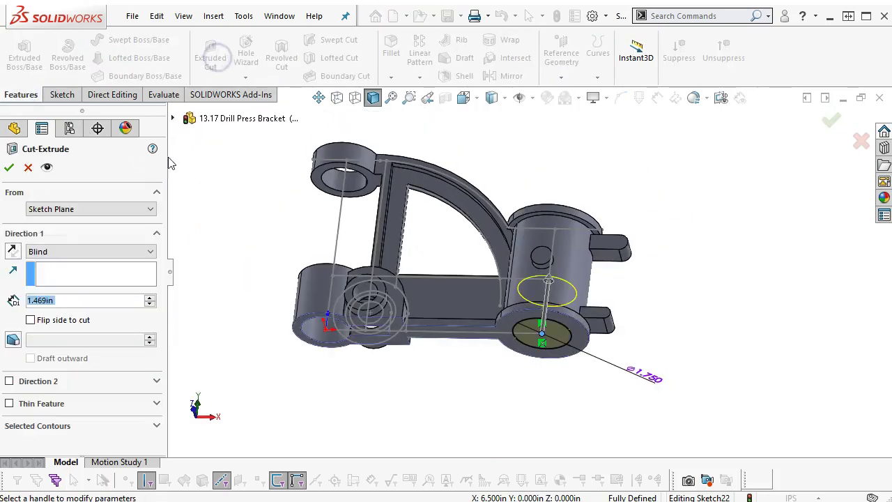
pyautogui.click(78, 252)
pyautogui.click(68, 267)
pyautogui.press('Return')
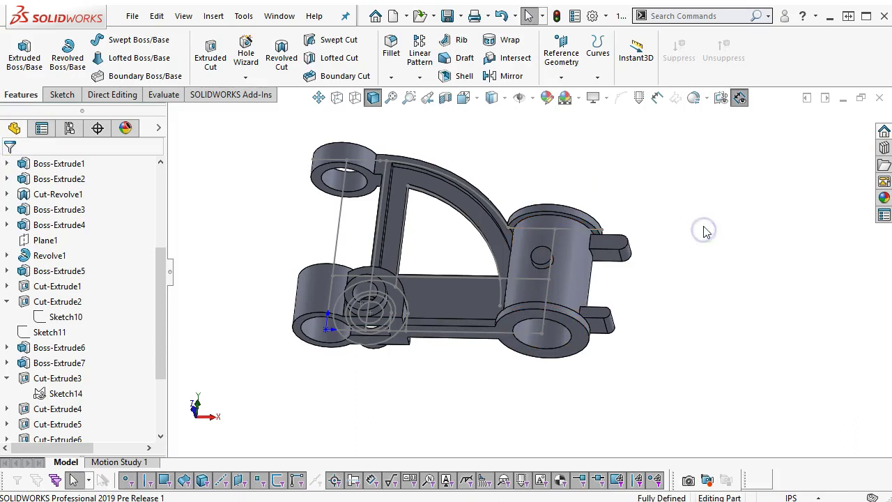
# Reorder the large cylinder's bore cut so it comes before the tapped hole in the feature history.
pyautogui.hotkey('ctrl', '1')
pyautogui.moveTo(161, 372); pyautogui.dragTo(133, 433)
pyautogui.click(737, 446)
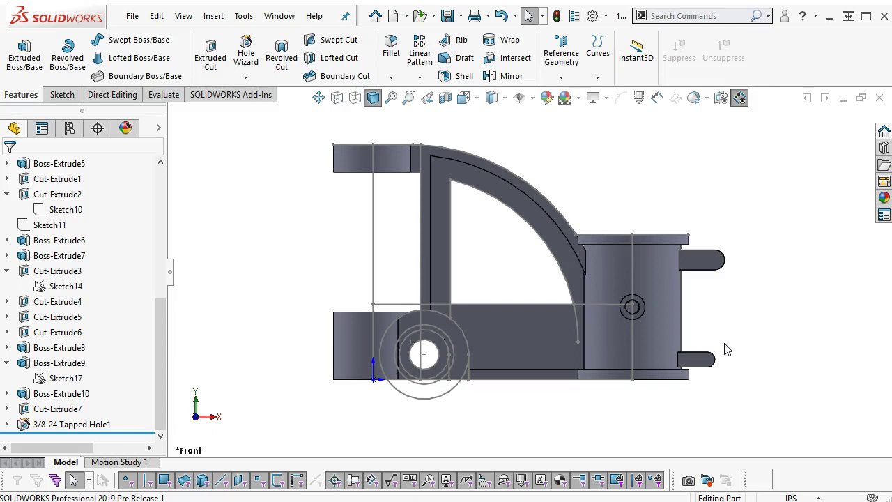
# On the upper lug's front face, sketch circles centred on both lugs' rounded ends, the lower one about 0.22 in in diameter.
pyautogui.scroll(-3, 613, 349)
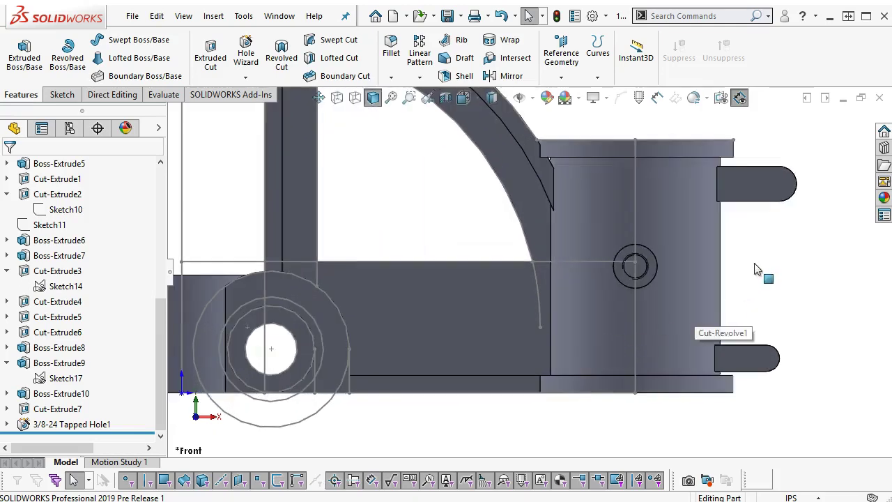
pyautogui.click(775, 181)
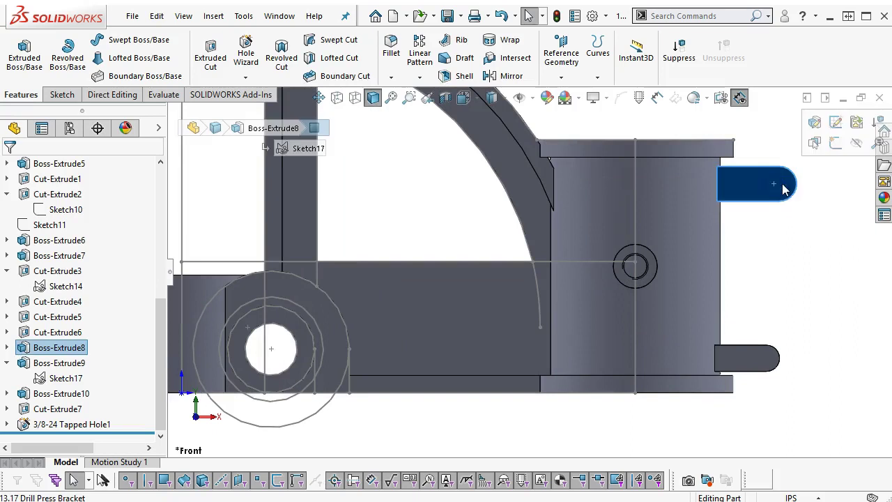
pyautogui.click(836, 145)
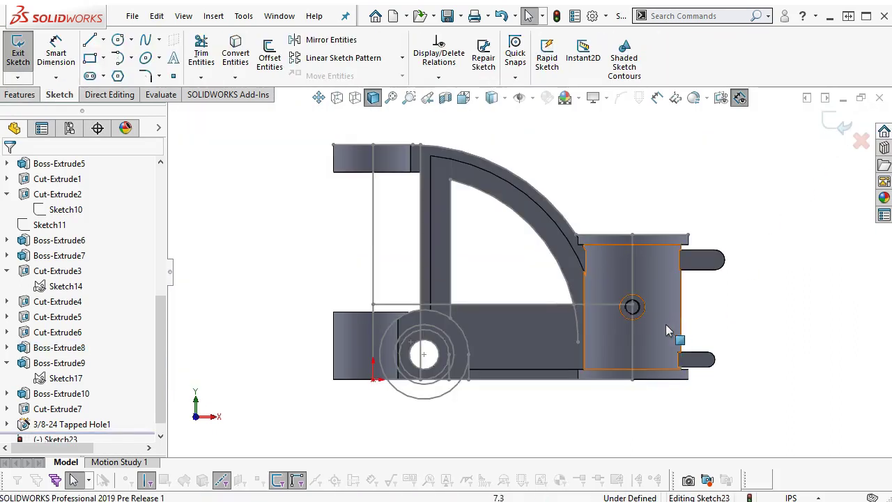
pyautogui.scroll(-3, 696, 314)
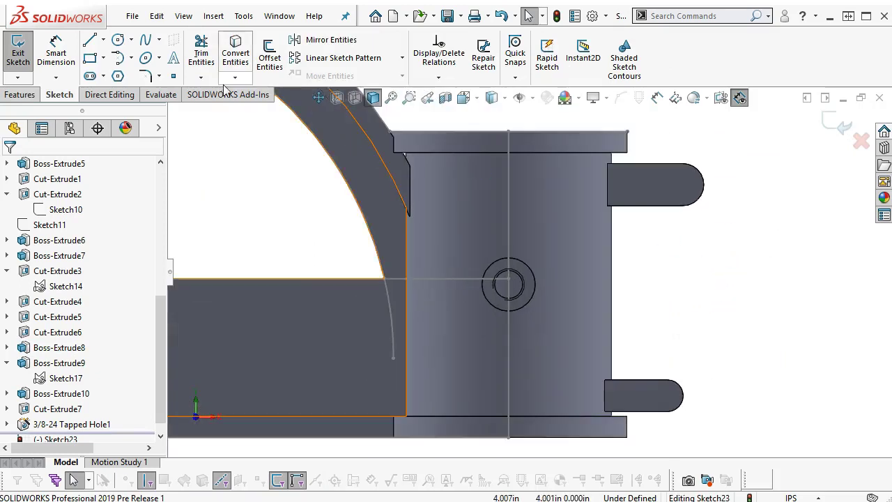
pyautogui.click(120, 40)
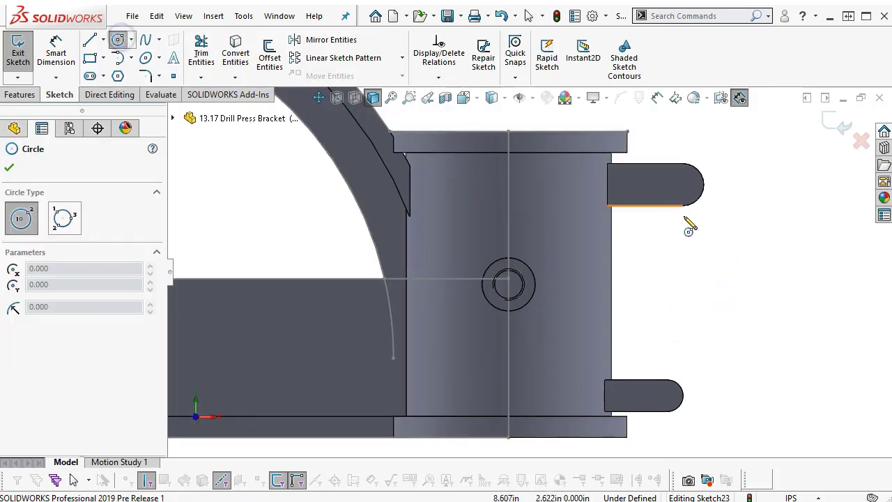
pyautogui.click(682, 185)
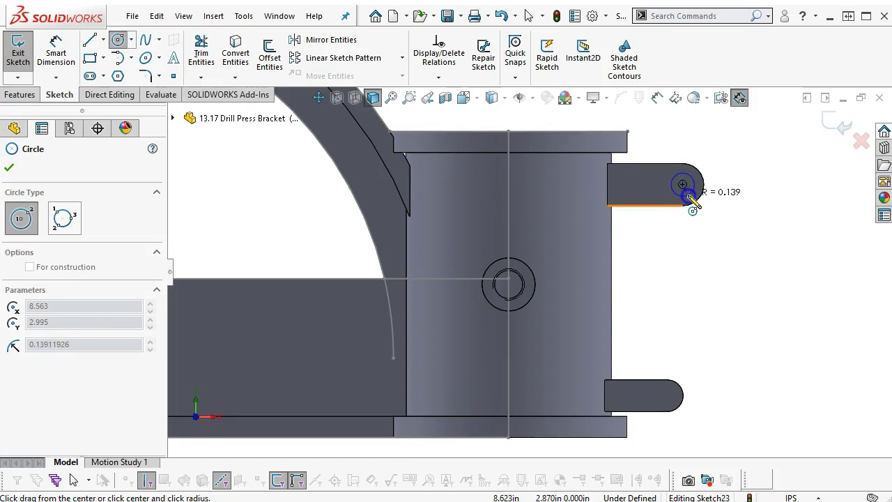
pyautogui.click(694, 185)
pyautogui.click(668, 395)
pyautogui.click(681, 396)
pyautogui.rightClick(709, 322)
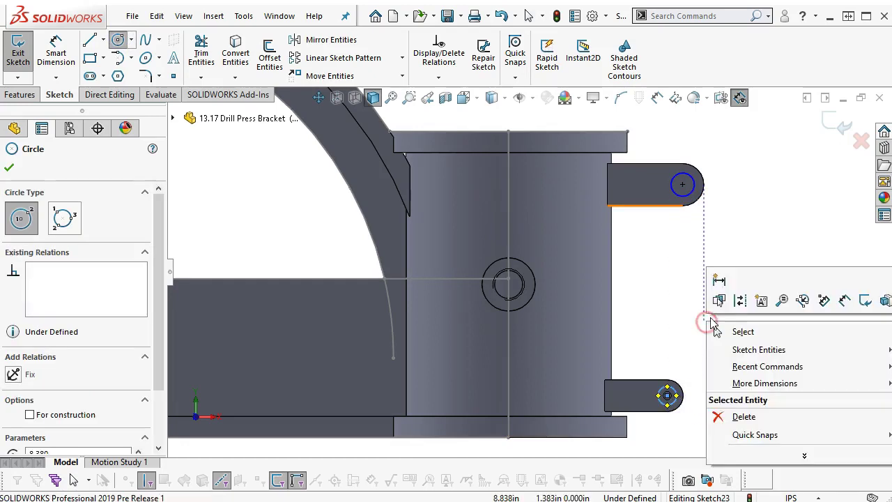
pyautogui.click(764, 333)
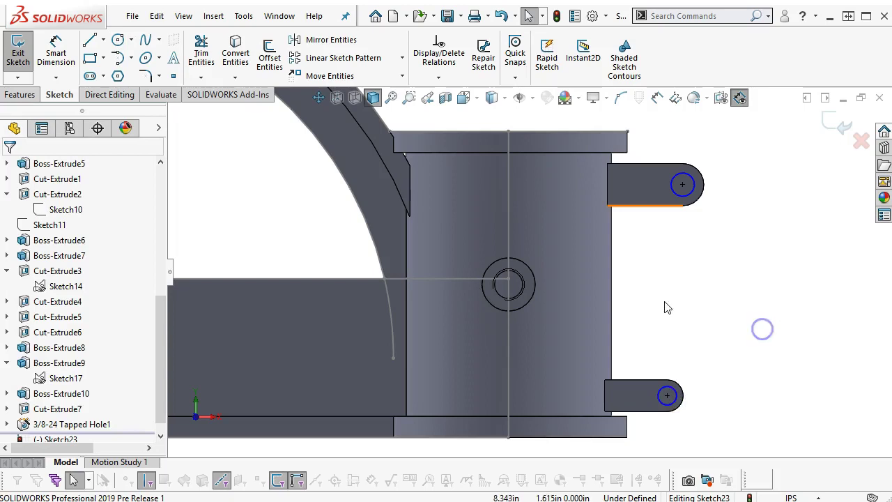
# Add an equal relation between the upper and lower lug circles.
pyautogui.click(675, 393)
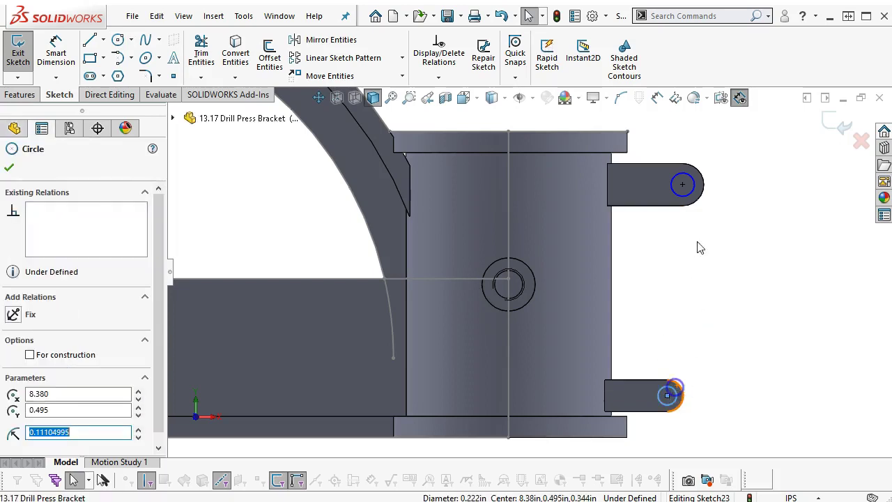
pyautogui.keyDown('ctrl'); pyautogui.click(699, 205); pyautogui.keyUp('ctrl')
pyautogui.click(792, 135)
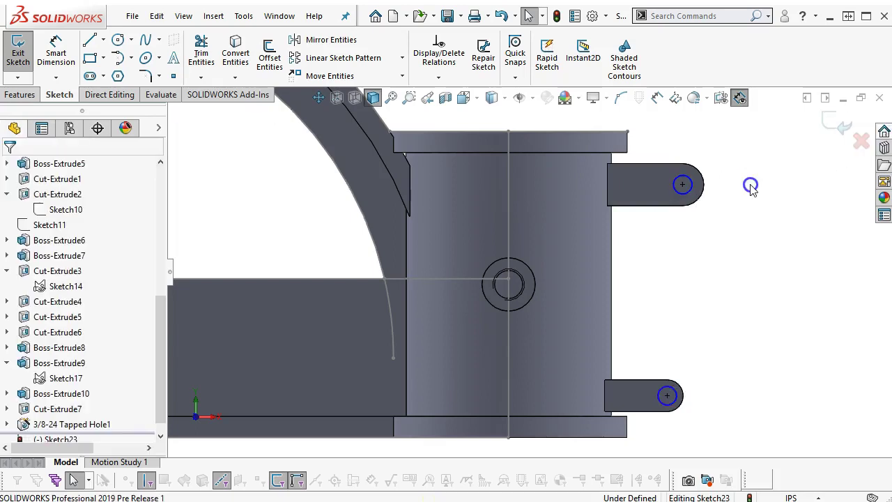
# Dimension the upper lug circle's diameter to 0.2 in.
pyautogui.rightClick(751, 184)
pyautogui.click(758, 163)
pyautogui.click(691, 181)
pyautogui.click(732, 143)
pyautogui.write('.')
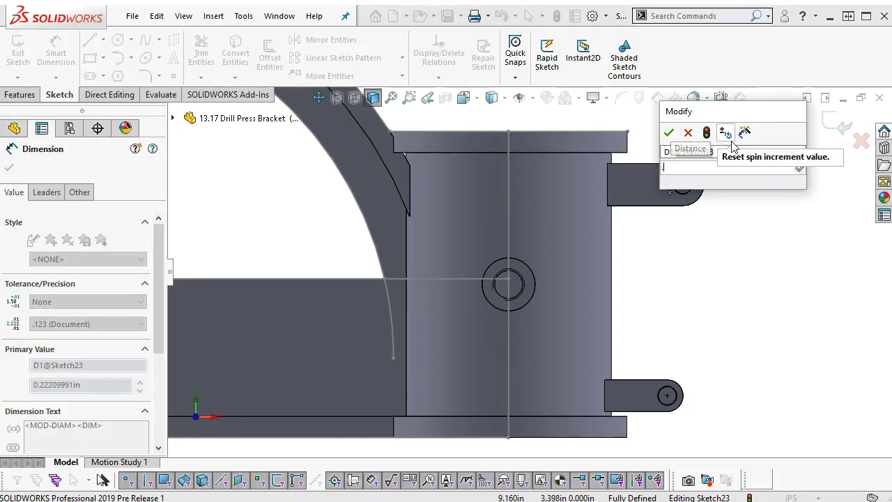
pyautogui.write('2')
pyautogui.press('Return')
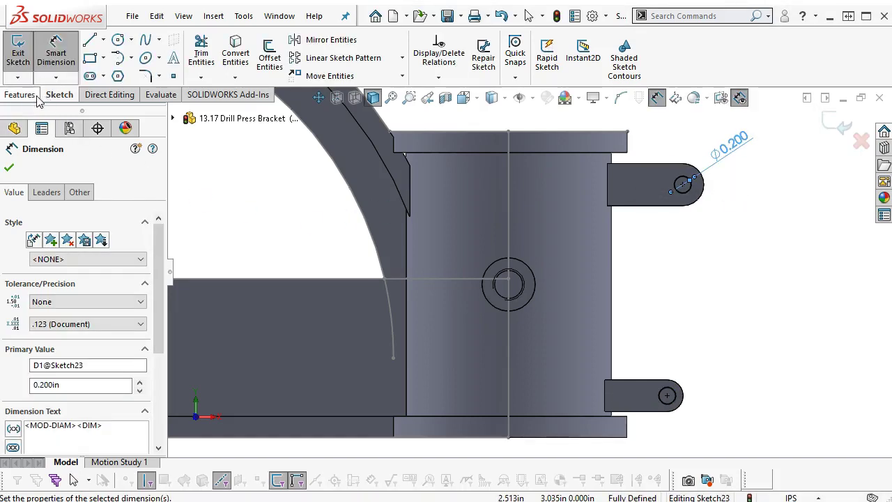
# Extrude-cut the two lug circles Through All to make the lug holes.
pyautogui.click(31, 95)
pyautogui.click(209, 56)
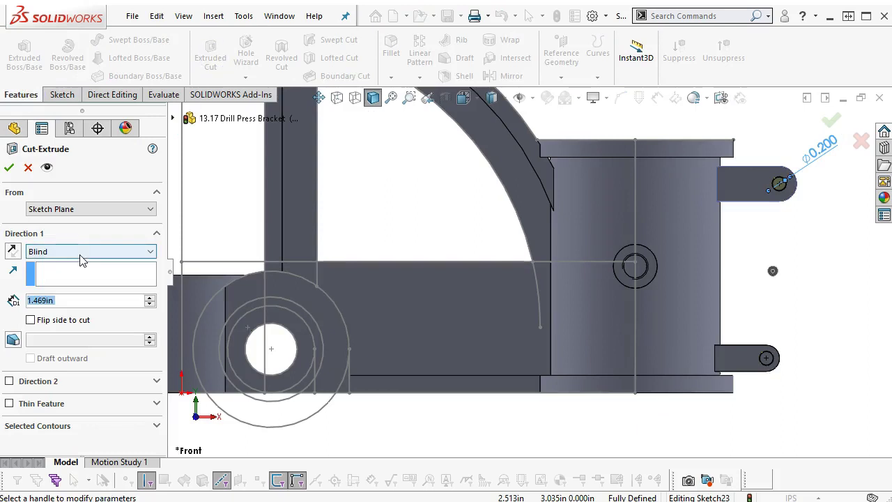
pyautogui.click(75, 252)
pyautogui.click(68, 273)
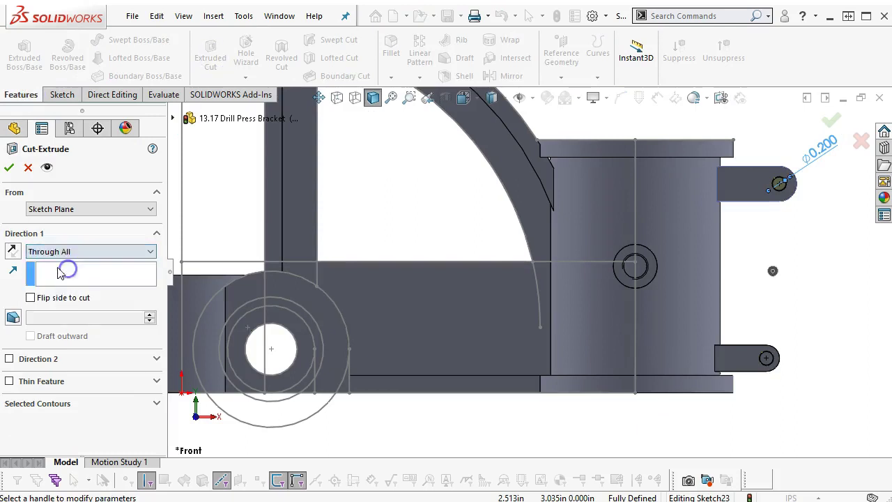
pyautogui.click(10, 167)
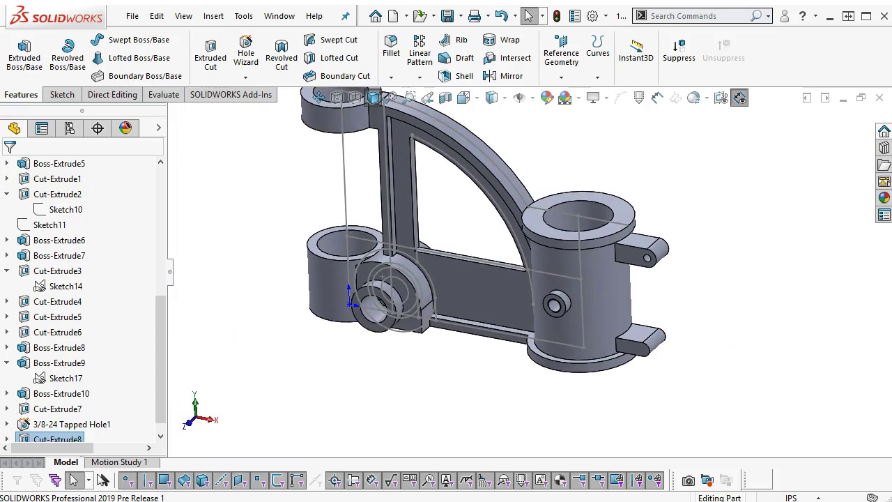
# Review the reference drawing, including the partial bottom view, and compare it with the model for missing features.
pyautogui.moveTo(891, 69); pyautogui.dragTo(710, 25)
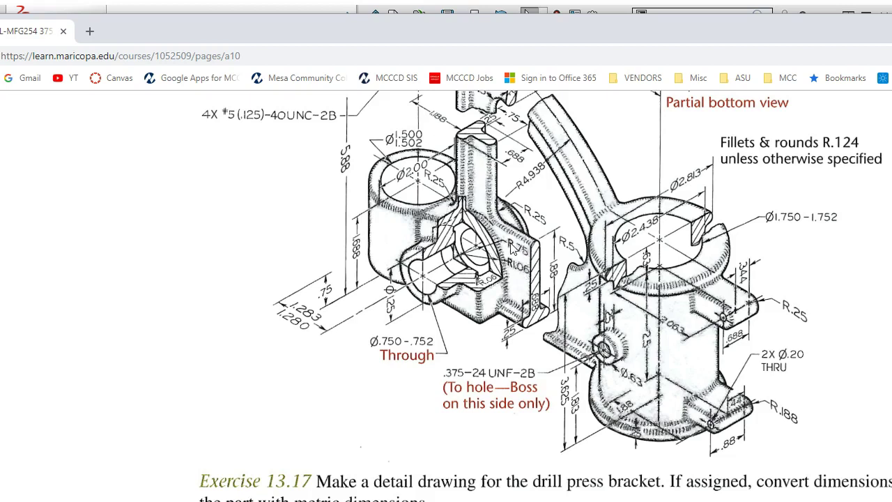
pyautogui.scroll(6, 510, 247)
pyautogui.scroll(-3, 575, 277)
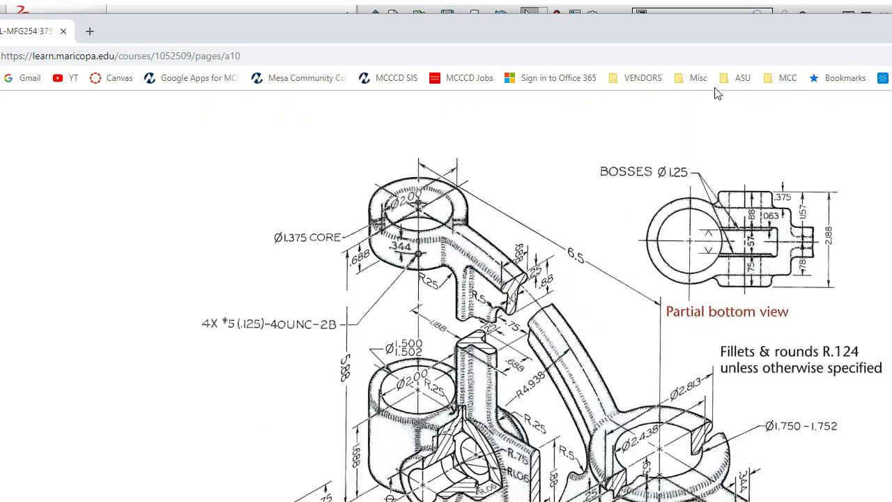
pyautogui.moveTo(676, 24); pyautogui.dragTo(890, 41)
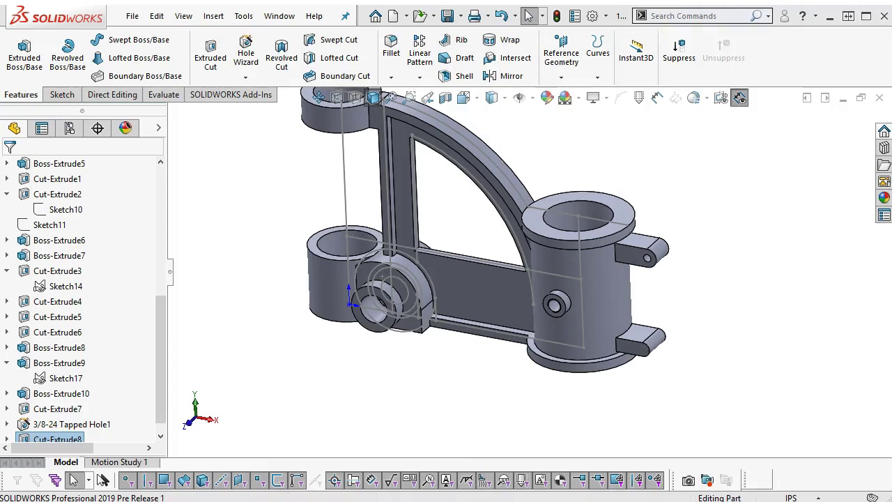
pyautogui.moveTo(701, 342); pyautogui.dragTo(736, 110, button='middle')
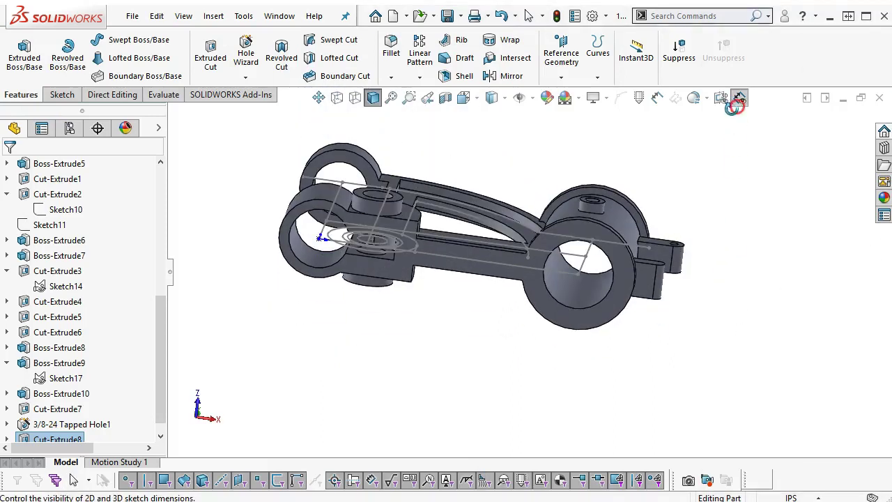
pyautogui.moveTo(439, 289); pyautogui.dragTo(464, 408, button='middle')
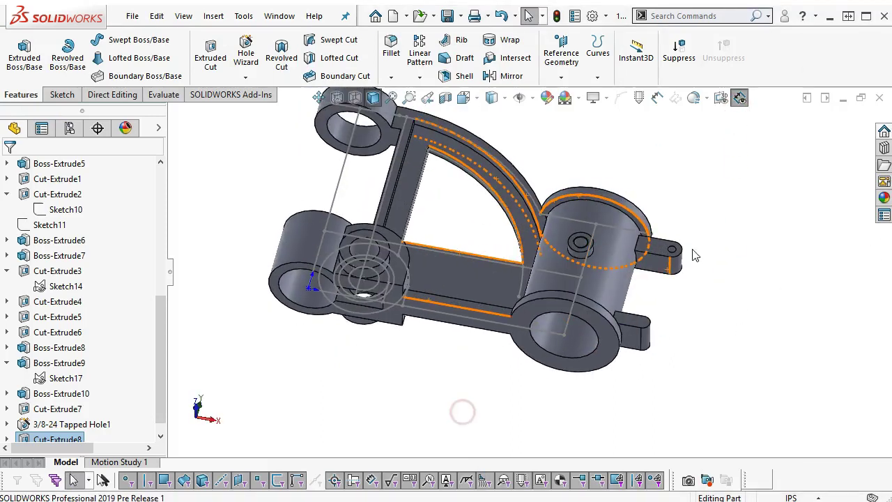
pyautogui.scroll(-2, 528, 266)
pyautogui.scroll(2, 528, 266)
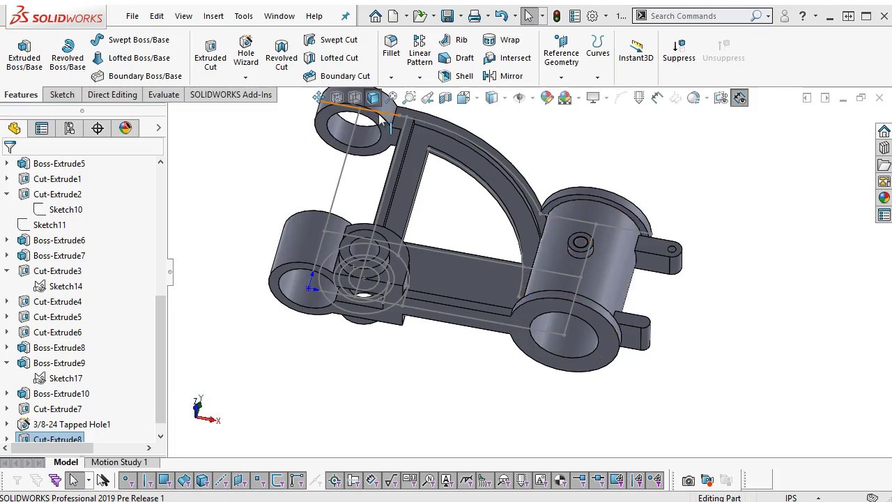
# On one inner side face of the slot in the small cylinder's boss block, sketch the converted 1.25 in layout circle and the bore edge.
pyautogui.moveTo(436, 313); pyautogui.dragTo(390, 296, button='middle')
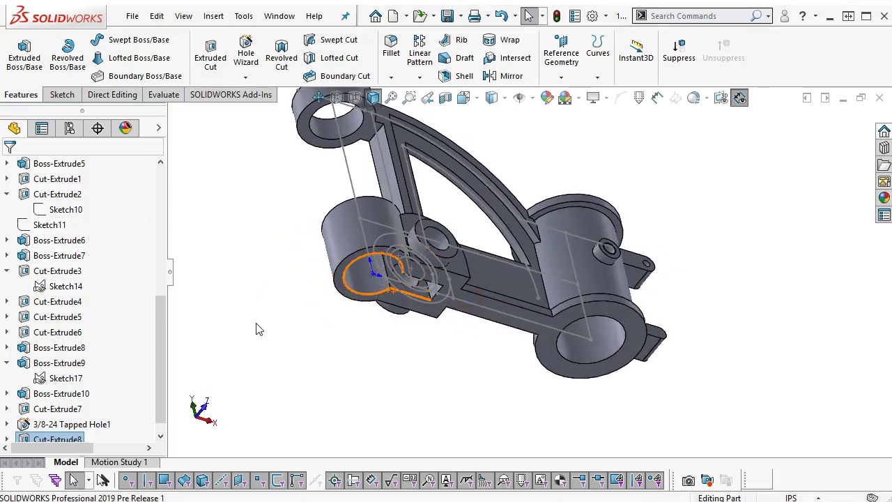
pyautogui.scroll(1, 255, 323)
pyautogui.moveTo(255, 323); pyautogui.dragTo(249, 327, button='middle')
pyautogui.scroll(-1, 435, 289)
pyautogui.scroll(-3, 434, 289)
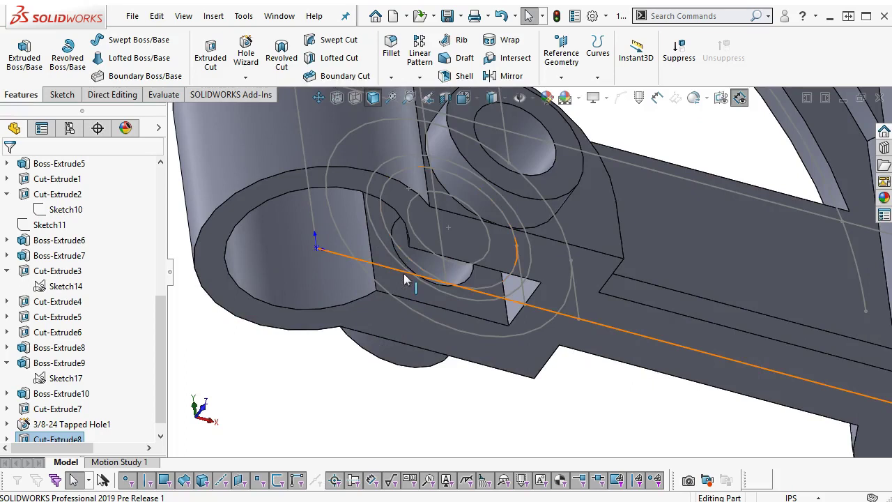
pyautogui.click(411, 279)
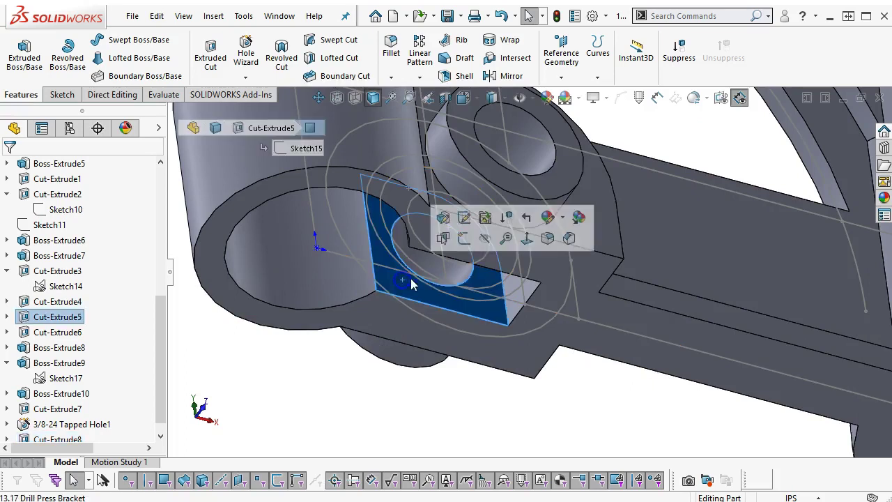
pyautogui.click(460, 238)
pyautogui.scroll(-4, 420, 425)
pyautogui.scroll(2, 476, 194)
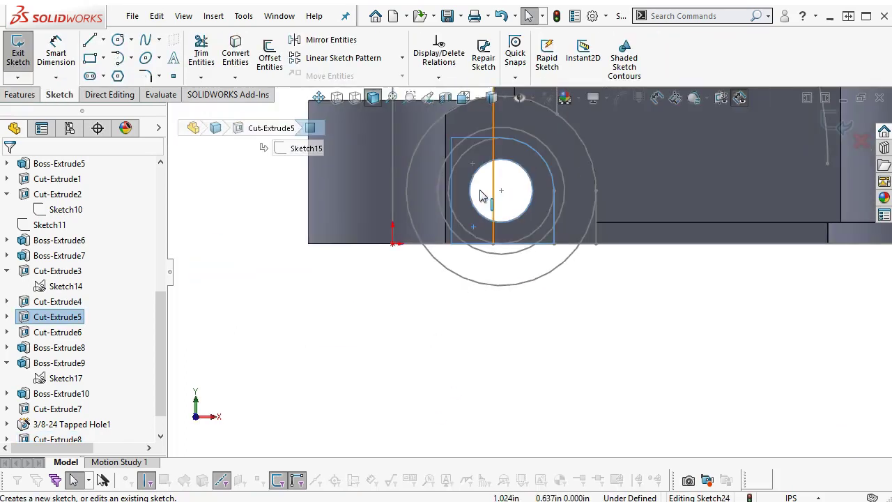
pyautogui.scroll(-1, 473, 177)
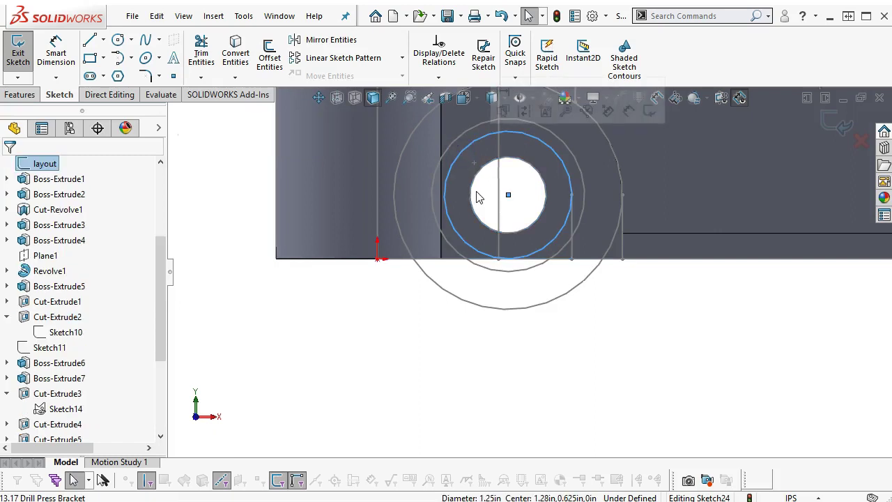
pyautogui.click(476, 187)
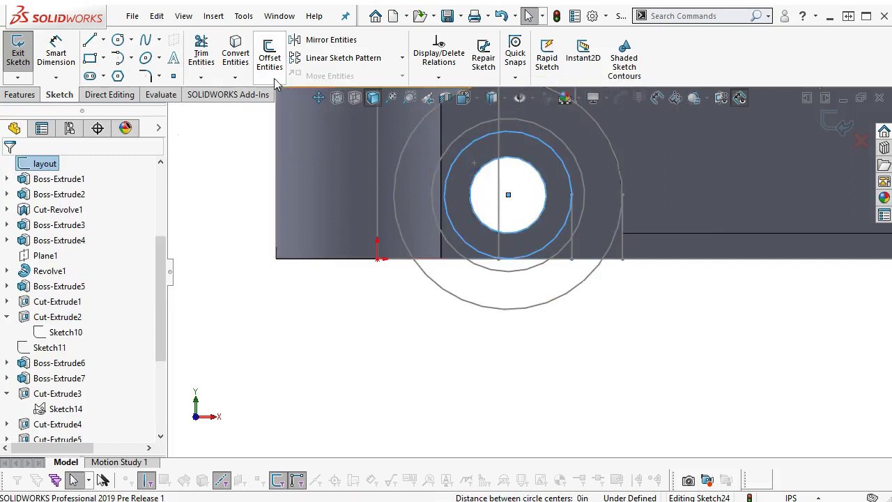
pyautogui.click(235, 49)
# Extrude the ring between the two circles 0.063 in into the slot as a merged boss.
pyautogui.scroll(2, 420, 310)
pyautogui.moveTo(420, 309); pyautogui.dragTo(487, 198, button='middle')
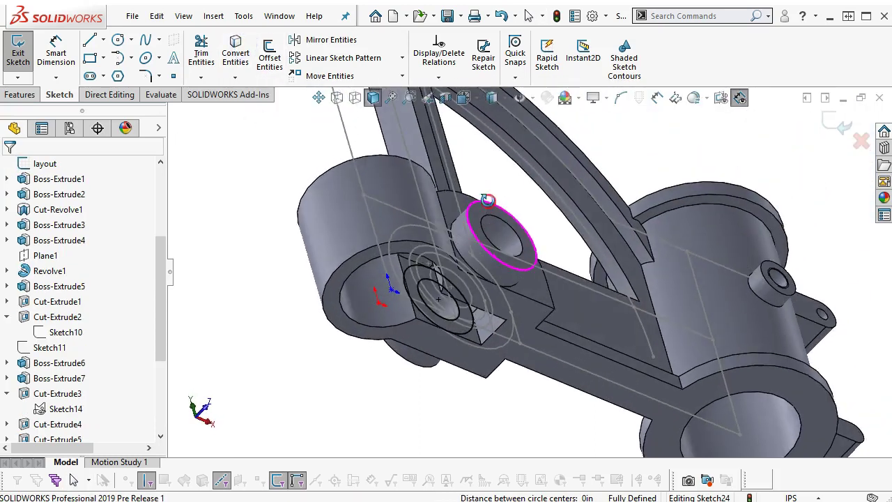
pyautogui.click(21, 95)
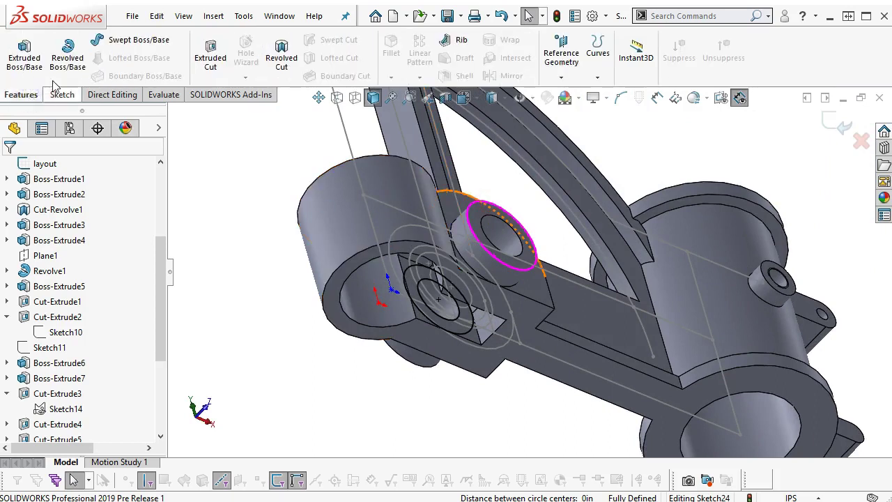
pyautogui.click(24, 52)
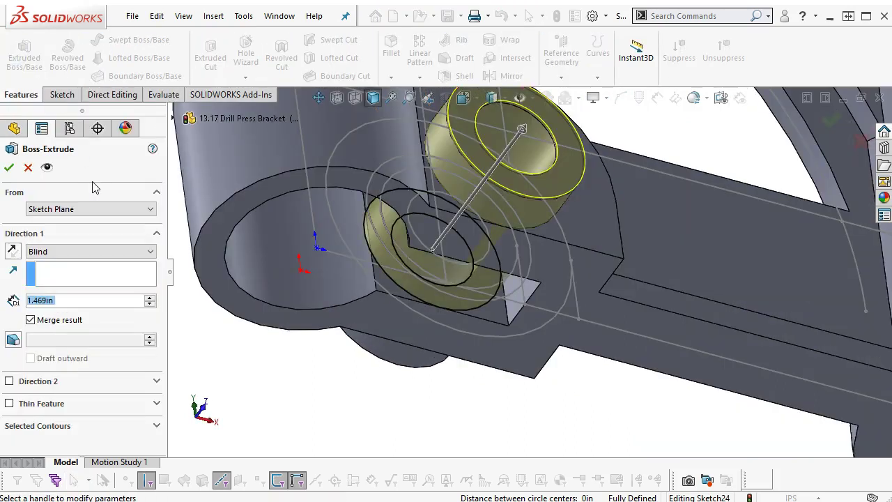
pyautogui.write('.063')
pyautogui.press('Return')
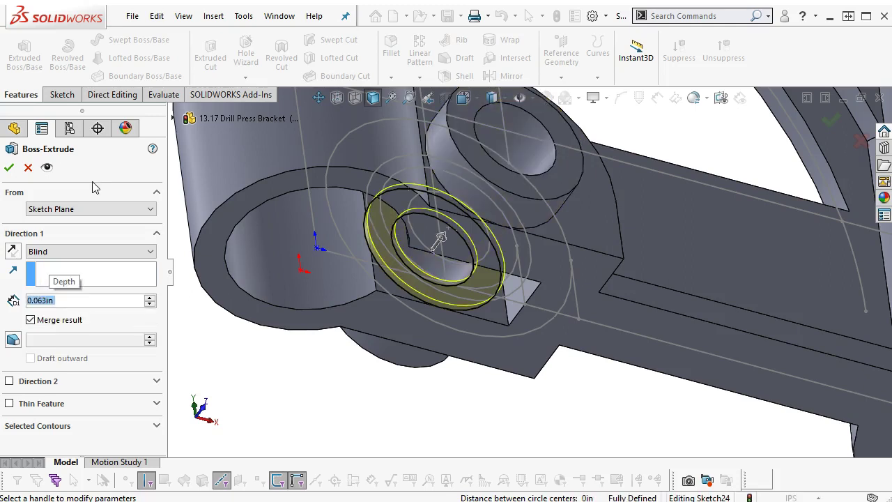
pyautogui.click(10, 167)
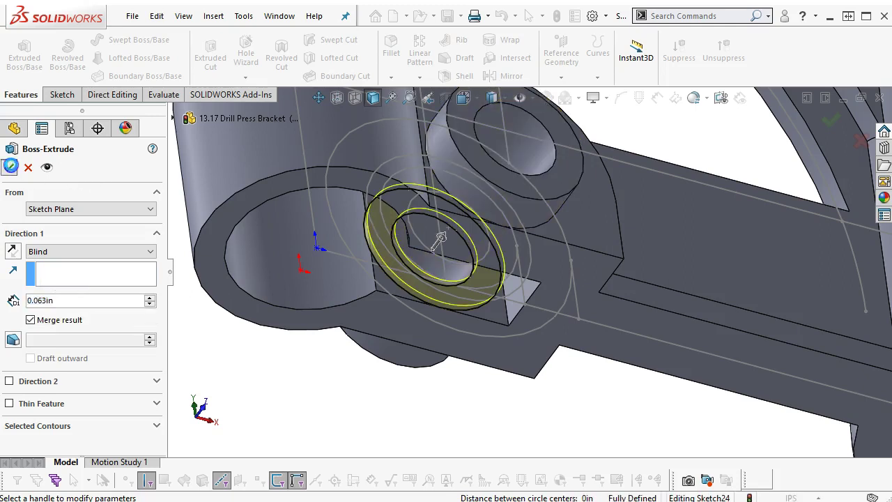
# On the slot's opposite inner side face, start a sketch and convert the 1.25 in layout circle and the bore edge.
pyautogui.scroll(2, 463, 330)
pyautogui.moveTo(462, 330); pyautogui.dragTo(472, 234, button='middle')
pyautogui.scroll(-5, 446, 245)
pyautogui.moveTo(425, 258); pyautogui.dragTo(484, 273, button='middle')
pyautogui.scroll(4, 446, 256)
pyautogui.scroll(-1, 484, 273)
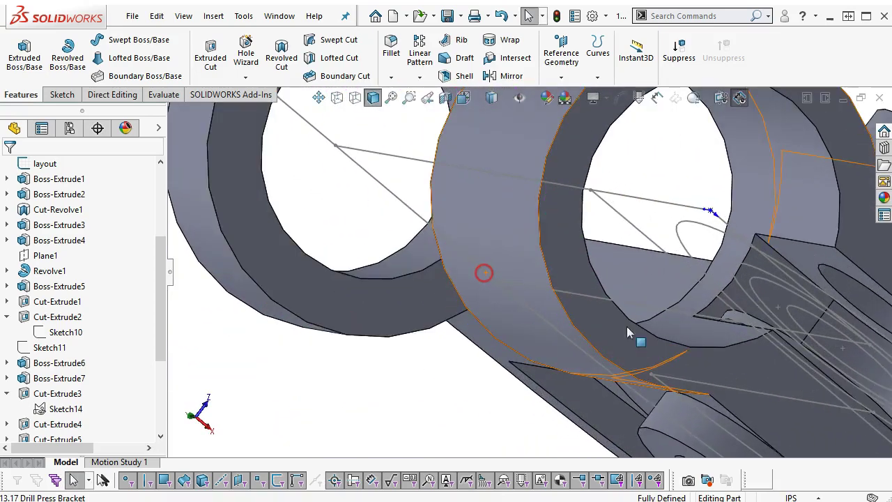
pyautogui.scroll(2, 641, 326)
pyautogui.scroll(-2, 700, 320)
pyautogui.scroll(2, 646, 324)
pyautogui.moveTo(670, 313); pyautogui.dragTo(676, 309, button='middle')
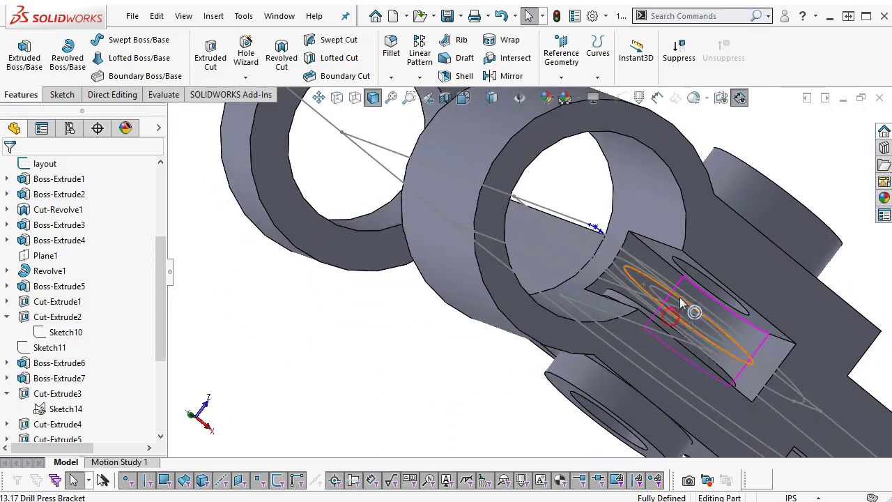
pyautogui.scroll(-2, 669, 296)
pyautogui.click(618, 209)
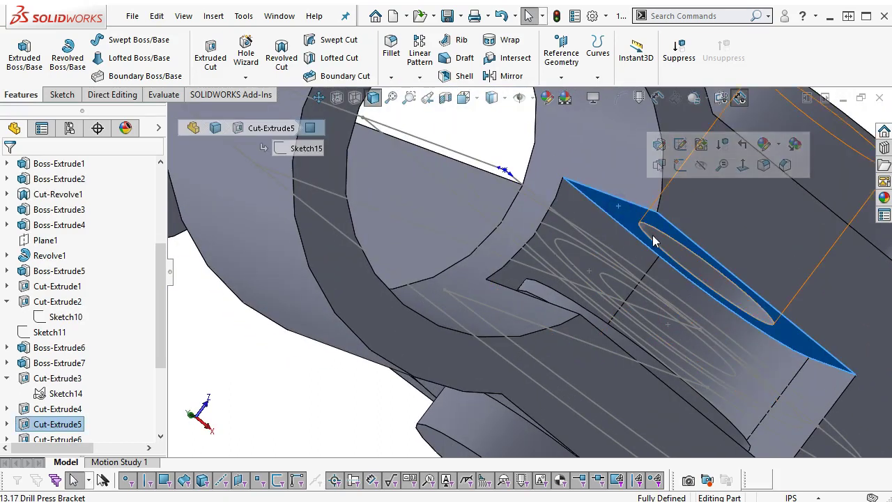
pyautogui.click(680, 165)
pyautogui.scroll(-5, 622, 367)
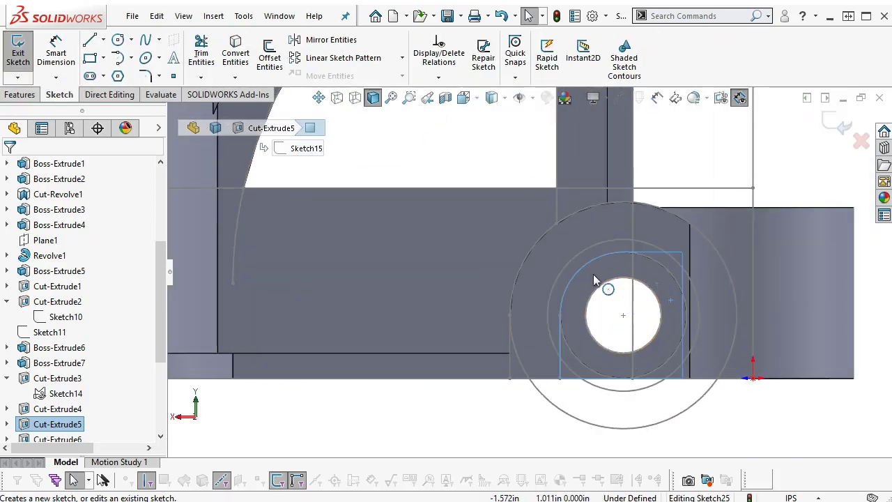
pyautogui.click(576, 257)
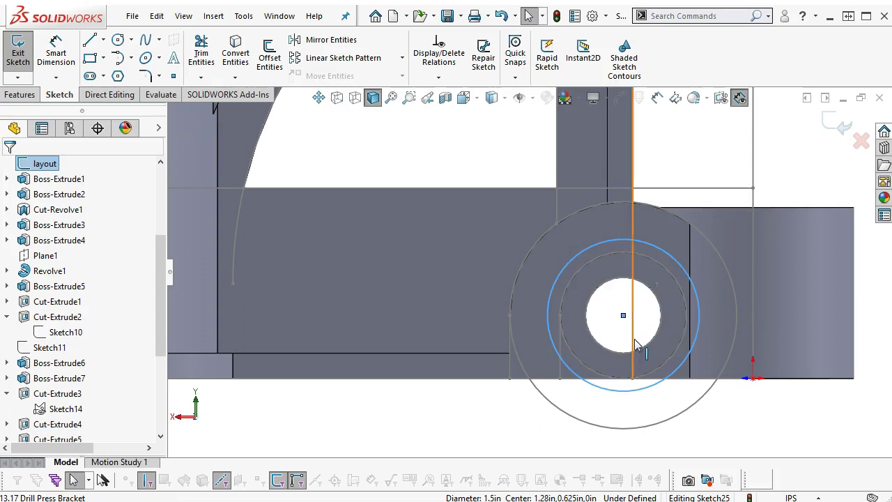
pyautogui.click(670, 273)
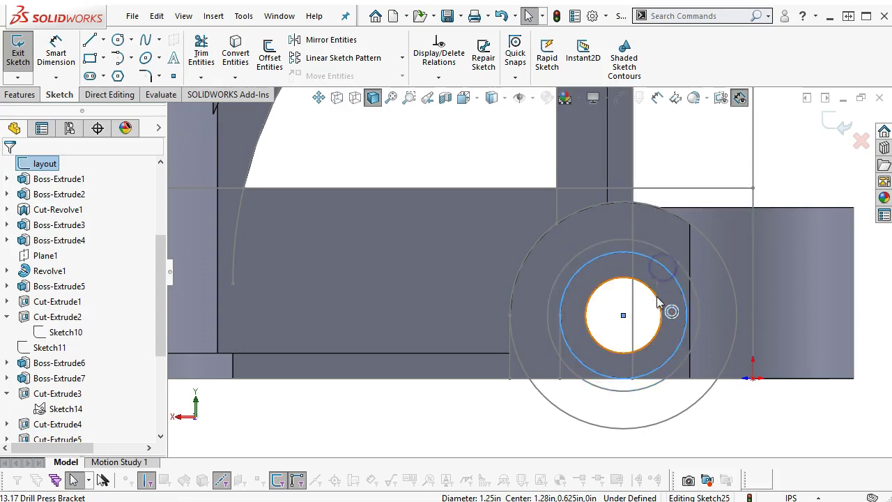
pyautogui.keyDown('ctrl'); pyautogui.click(657, 296); pyautogui.keyUp('ctrl')
pyautogui.click(236, 47)
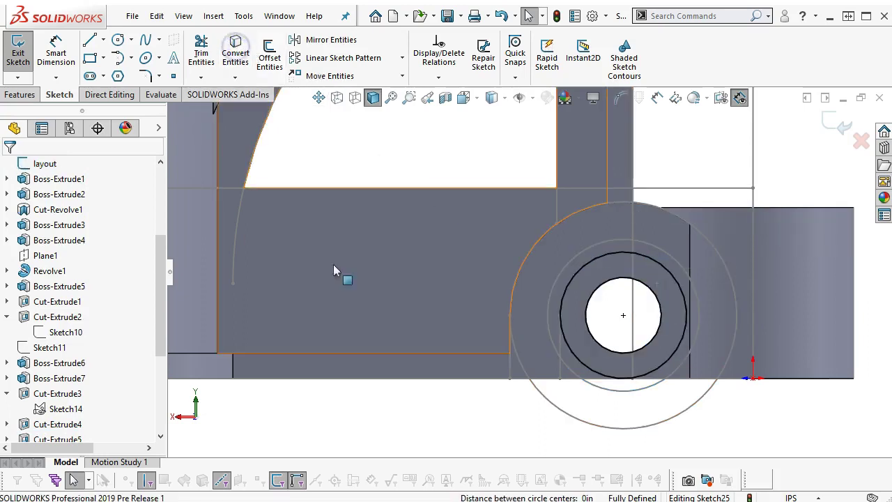
# Extrude the second ring 0.063 in into the slot as a merged boss on the opposite face.
pyautogui.moveTo(333, 264); pyautogui.dragTo(581, 299, button='middle')
pyautogui.scroll(5, 582, 300)
pyautogui.moveTo(587, 216); pyautogui.dragTo(573, 358, button='middle')
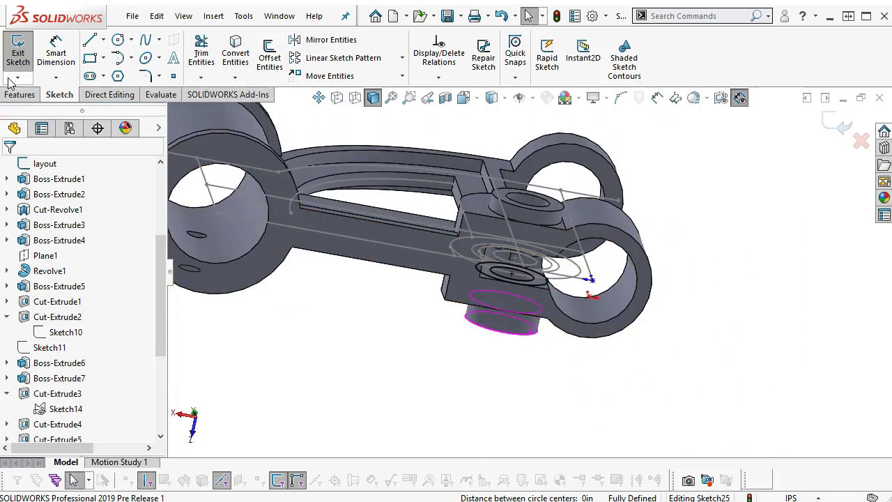
pyautogui.click(20, 95)
pyautogui.click(23, 53)
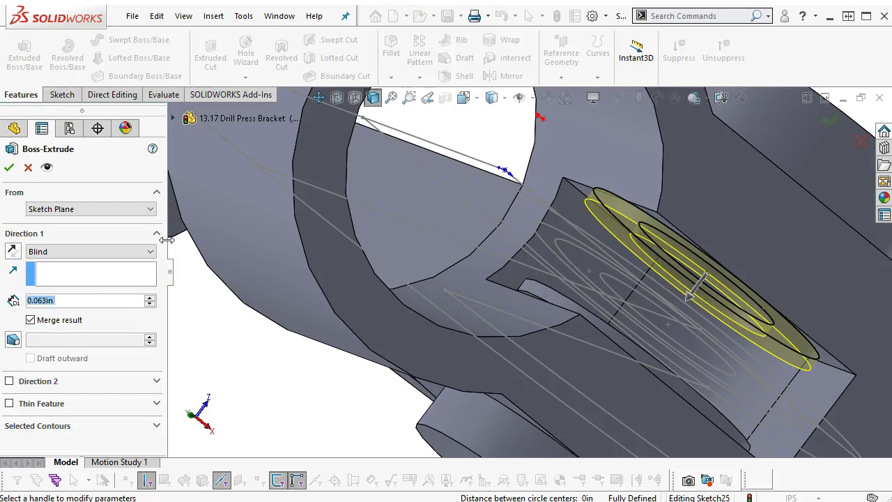
pyautogui.click(9, 168)
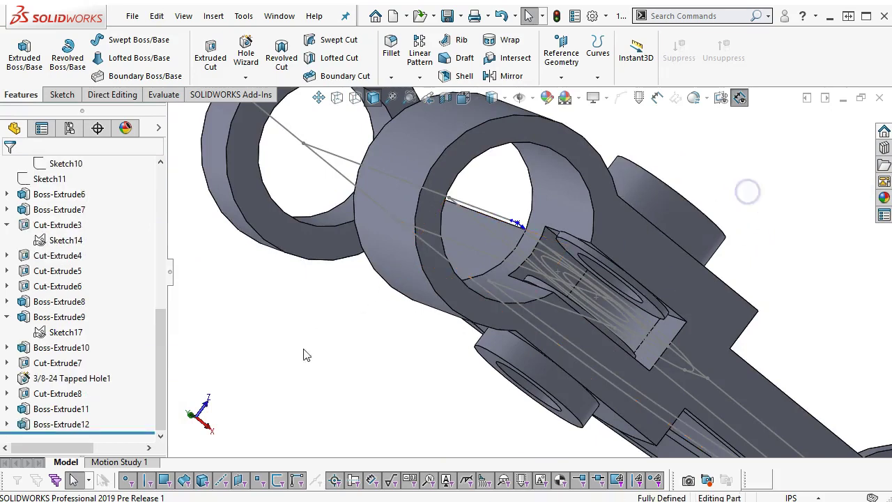
# Identify the cut that forms the slot and roll the feature history back to just after Cut-Extrude5.
pyautogui.click(56, 317)
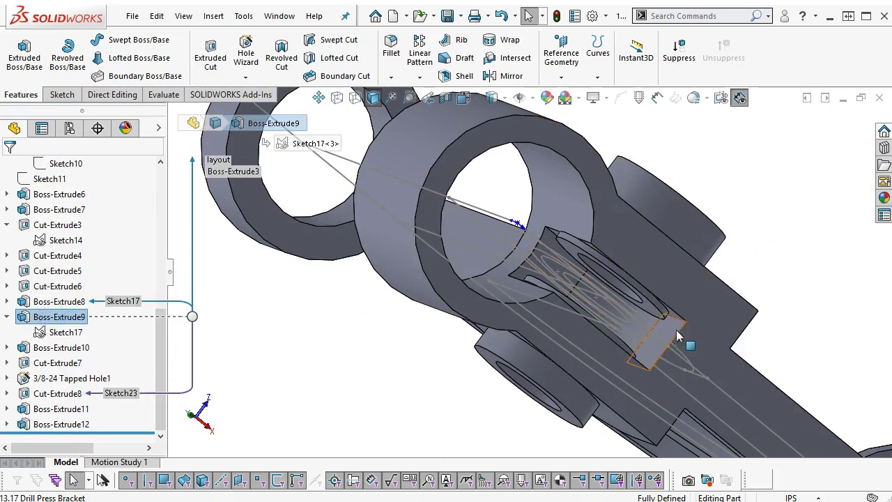
pyautogui.click(660, 346)
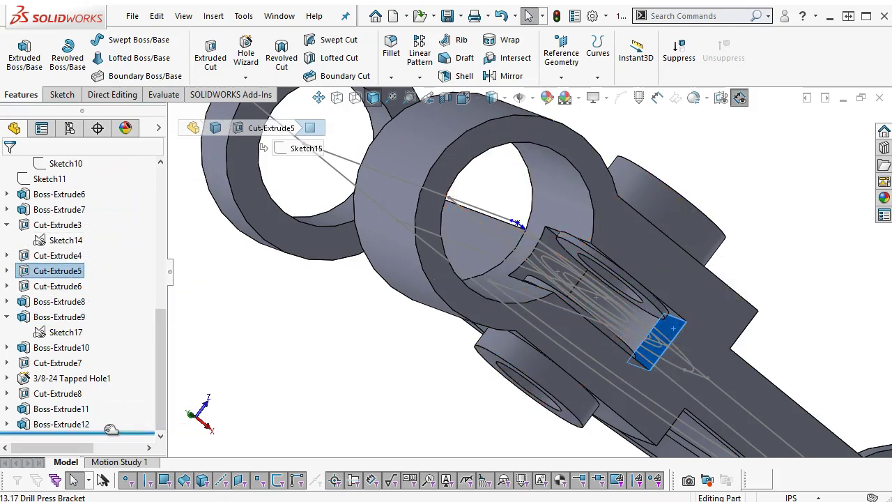
pyautogui.moveTo(109, 422); pyautogui.dragTo(104, 279)
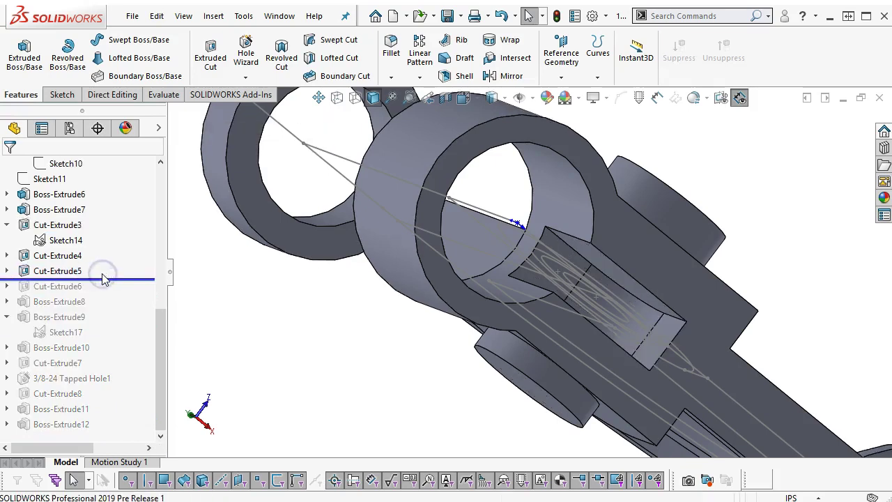
# In the feature history, move Boss-Extrude12 directly after Cut-Extrude5 and place Cut-Extrude4 directly after Boss-Extrude12.
pyautogui.scroll(3, 280, 314)
pyautogui.moveTo(280, 314); pyautogui.dragTo(272, 335, button='middle')
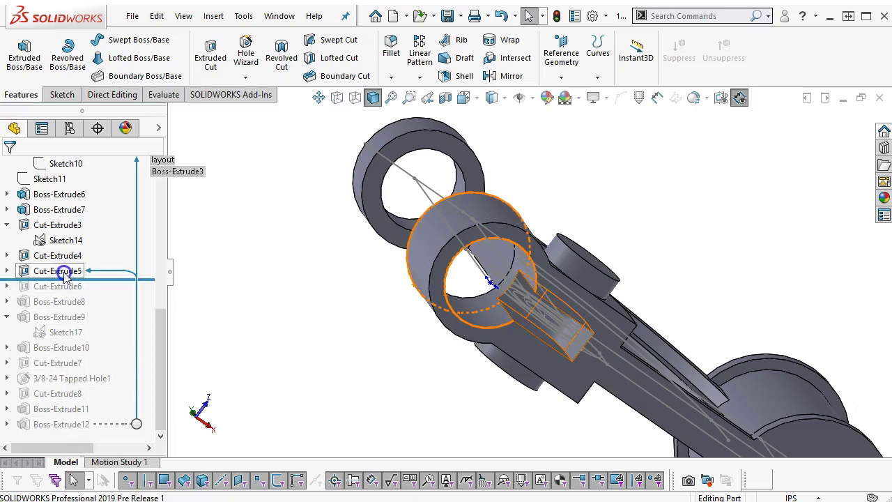
pyautogui.moveTo(119, 281); pyautogui.dragTo(82, 278)
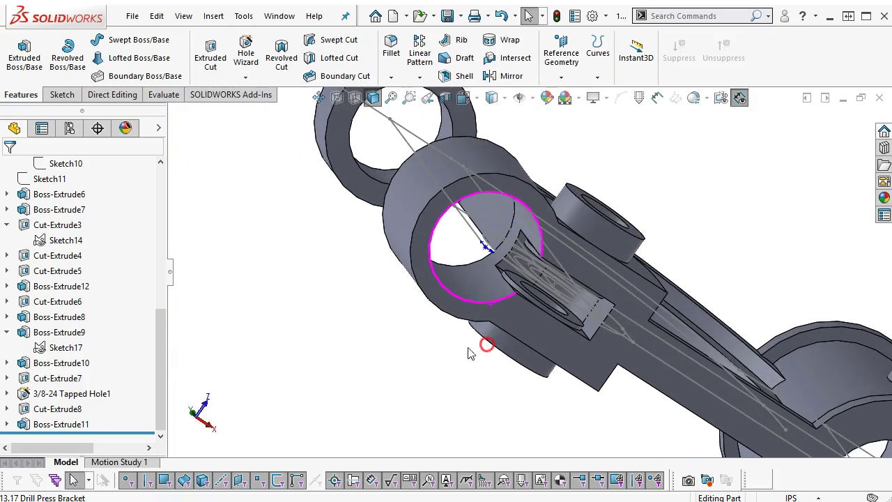
pyautogui.click(54, 255)
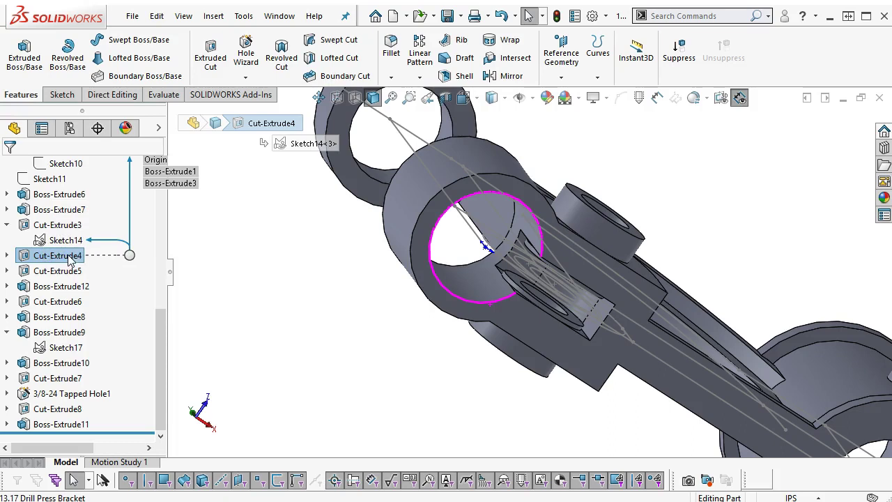
pyautogui.moveTo(70, 259); pyautogui.dragTo(61, 286)
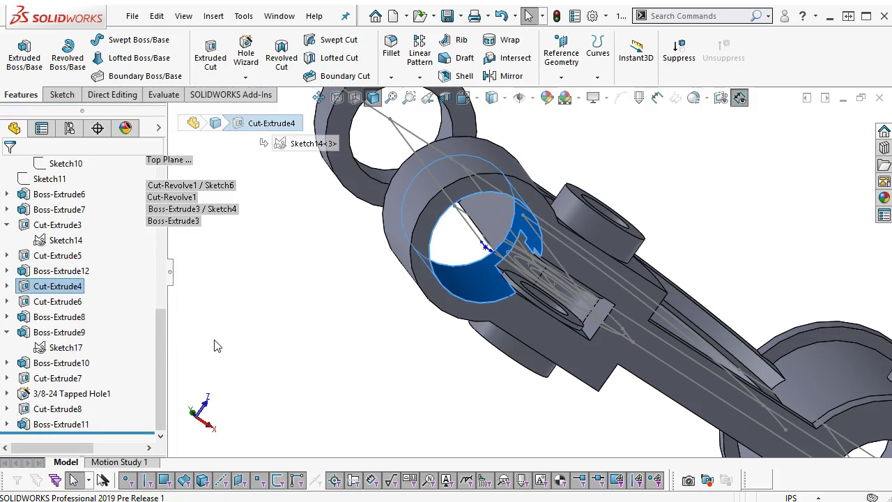
pyautogui.click(300, 326)
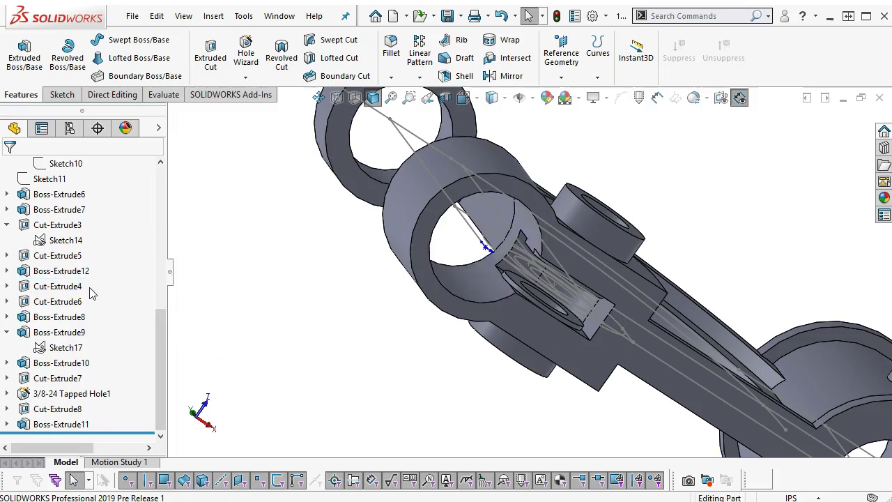
# Move Boss-Extrude11 in the feature history to directly after Cut-Extrude5, ahead of the bore cut.
pyautogui.moveTo(252, 262); pyautogui.dragTo(255, 248, button='middle')
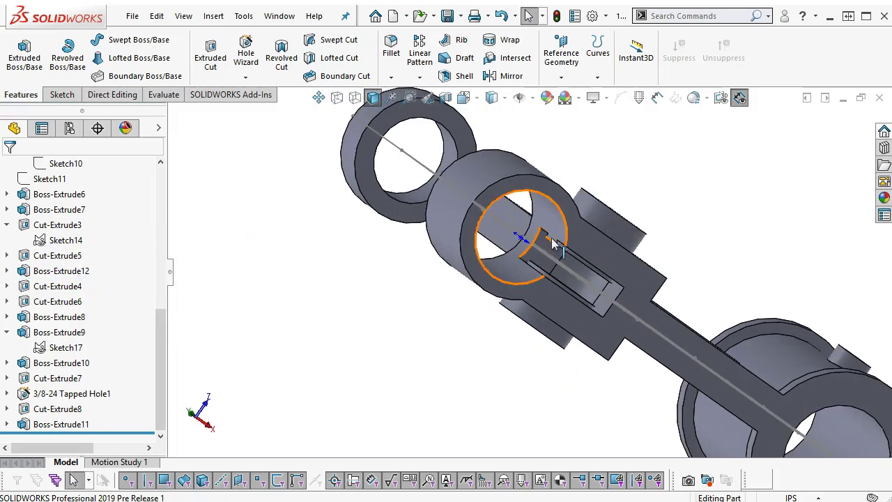
pyautogui.scroll(-3, 536, 277)
pyautogui.moveTo(517, 287); pyautogui.dragTo(488, 257, button='middle')
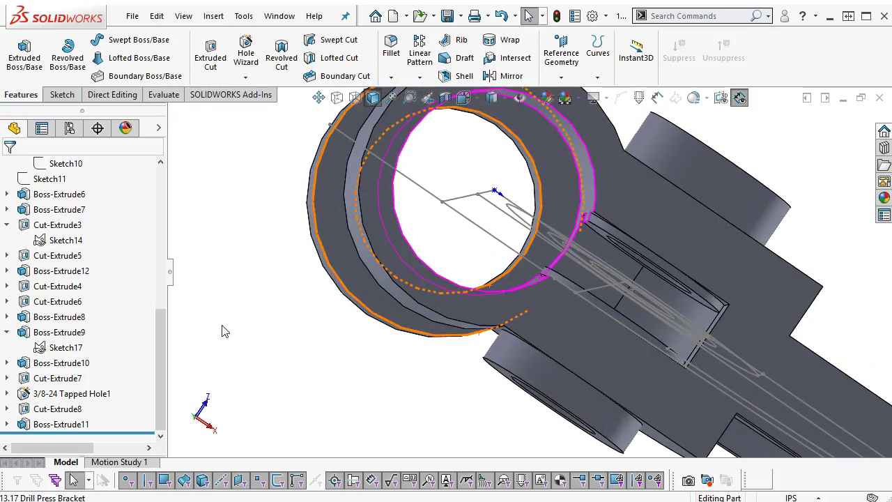
pyautogui.moveTo(64, 423); pyautogui.dragTo(45, 265)
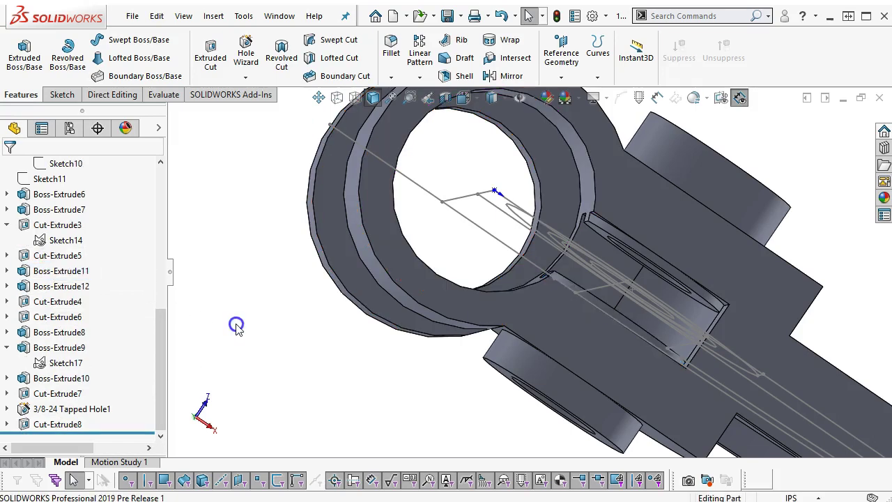
# Inspect the bracket from several sides, checking the trimmed slot bosses and whether the hole passes through both lugs.
pyautogui.moveTo(235, 325); pyautogui.dragTo(237, 374, button='middle')
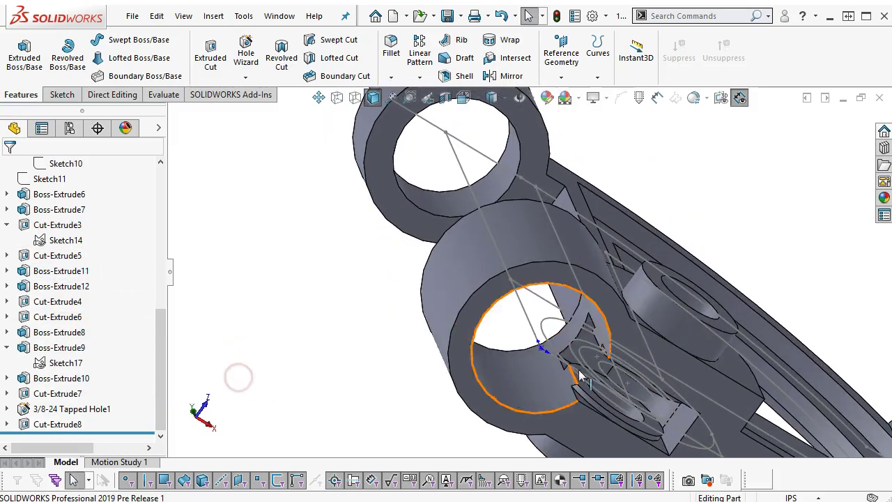
pyautogui.scroll(3, 588, 354)
pyautogui.moveTo(588, 354); pyautogui.dragTo(556, 383, button='middle')
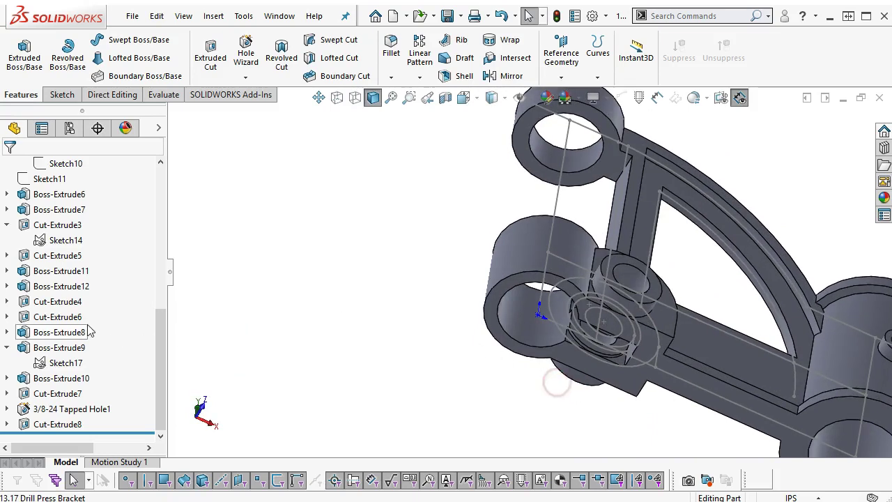
pyautogui.click(7, 346)
pyautogui.click(301, 347)
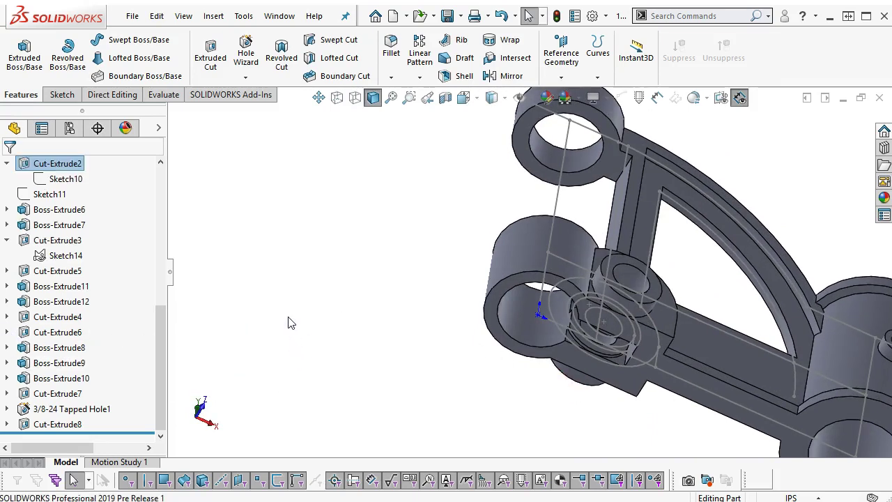
pyautogui.hotkey('ctrl', '1')
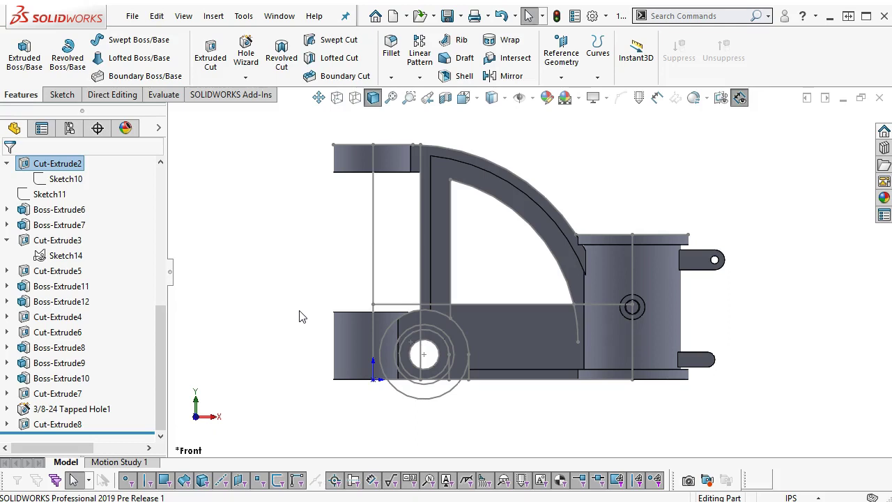
pyautogui.moveTo(292, 312); pyautogui.dragTo(309, 135, button='middle')
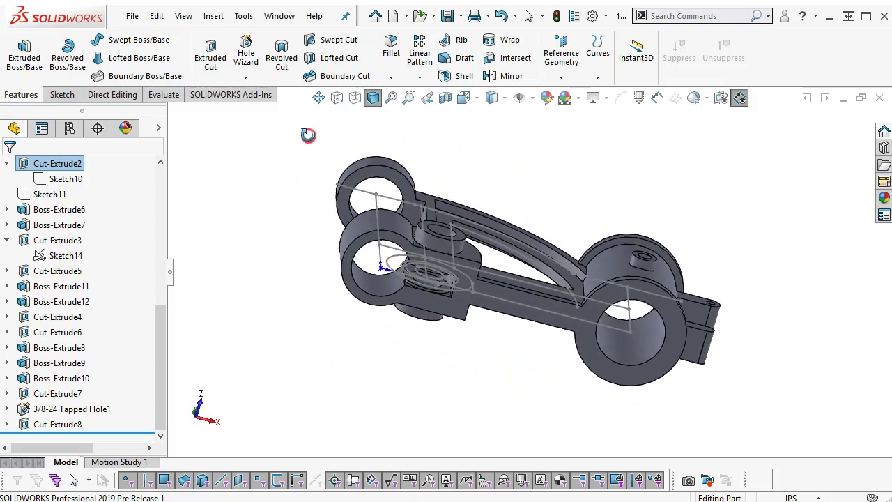
pyautogui.scroll(-3, 427, 271)
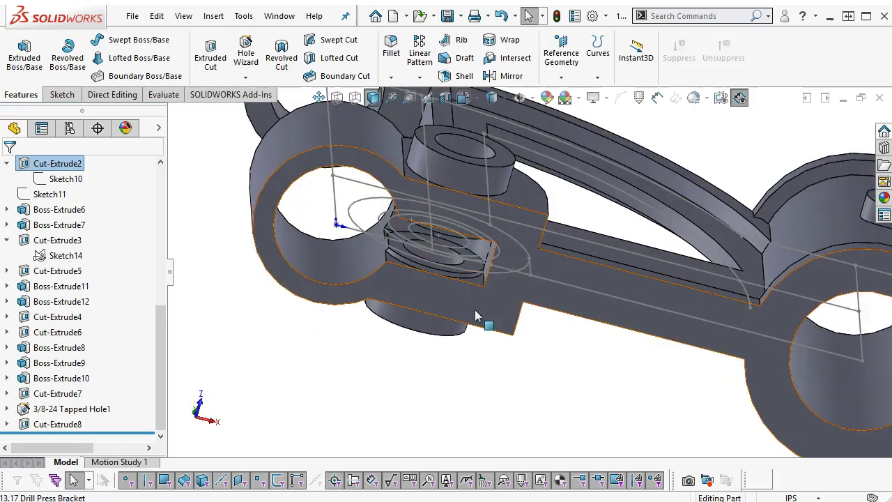
pyautogui.scroll(5, 467, 287)
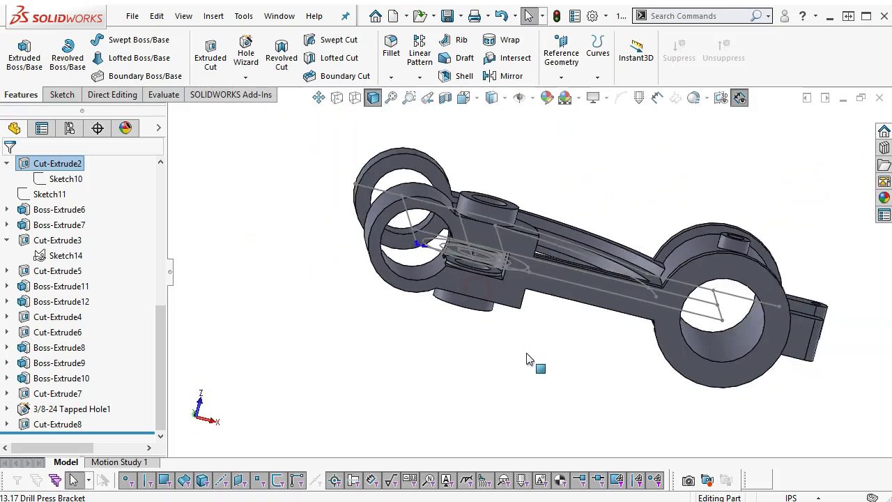
pyautogui.hotkey('ctrl', '1')
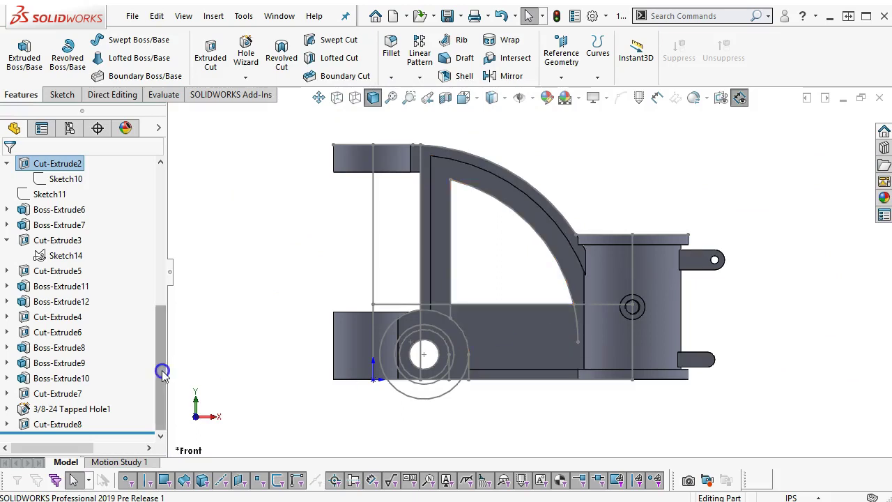
pyautogui.moveTo(597, 410); pyautogui.dragTo(435, 428, button='middle')
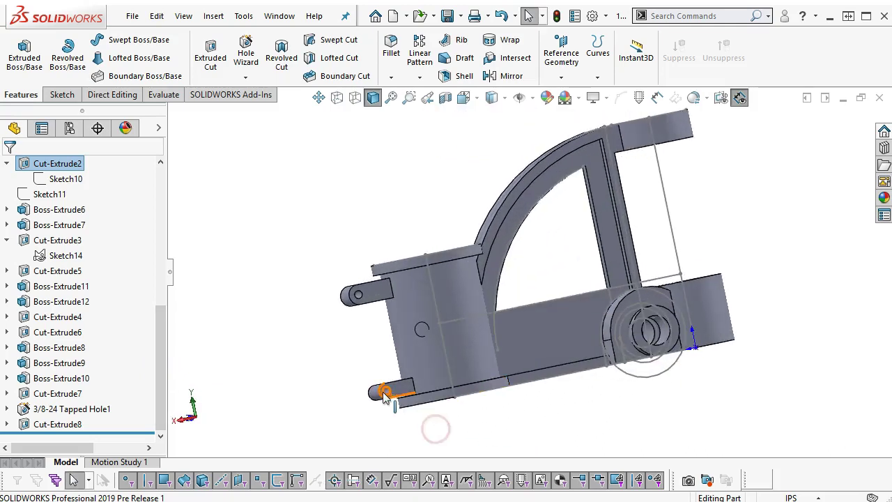
pyautogui.click(387, 394)
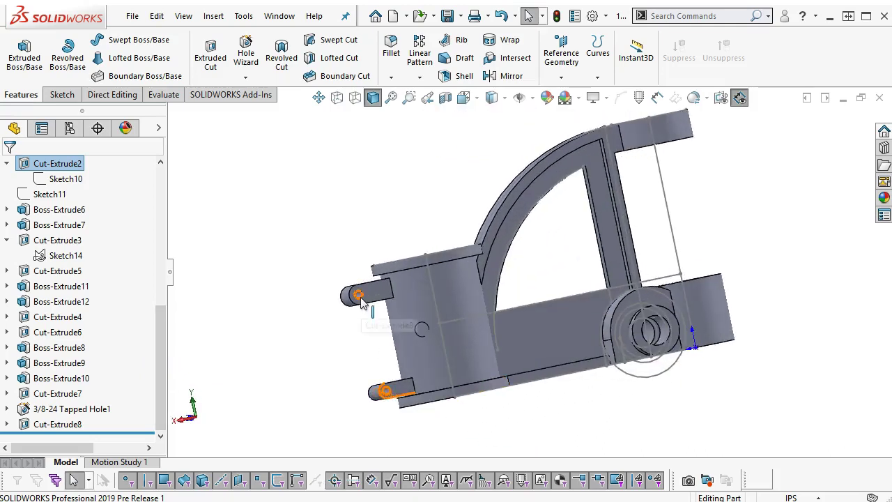
pyautogui.moveTo(355, 367); pyautogui.dragTo(492, 367, button='middle')
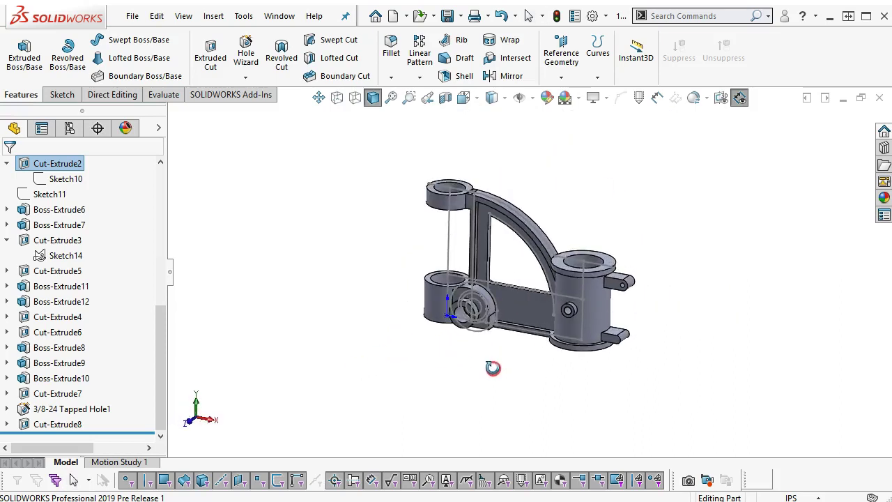
# Change the sketch plane of Cut-Extrude8's Sketch23 to the front side face of the lower lug.
pyautogui.click(64, 423)
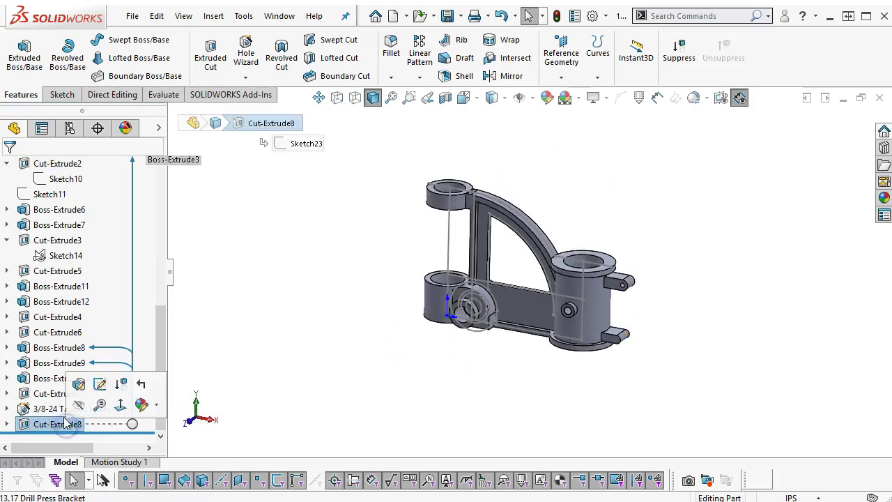
pyautogui.click(7, 423)
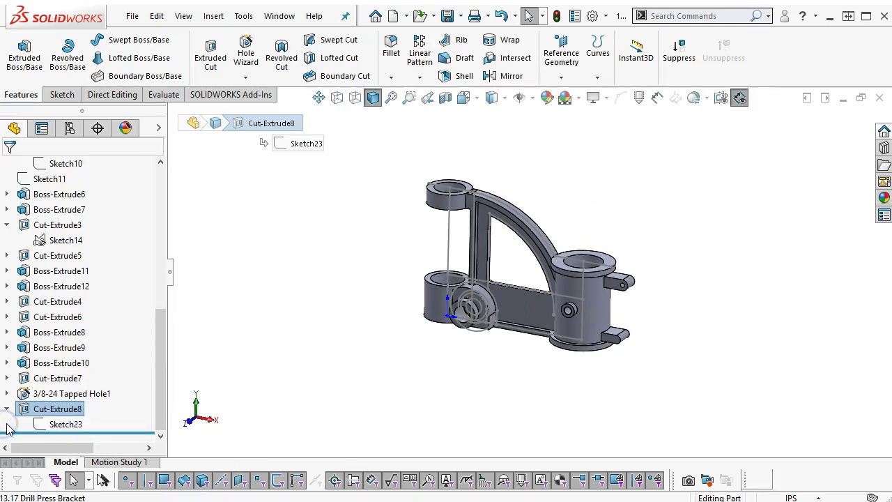
pyautogui.rightClick(63, 423)
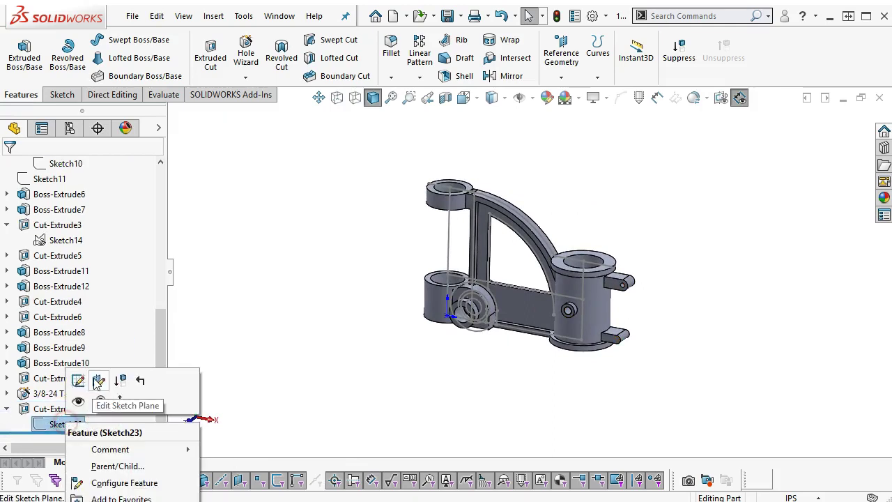
pyautogui.click(98, 381)
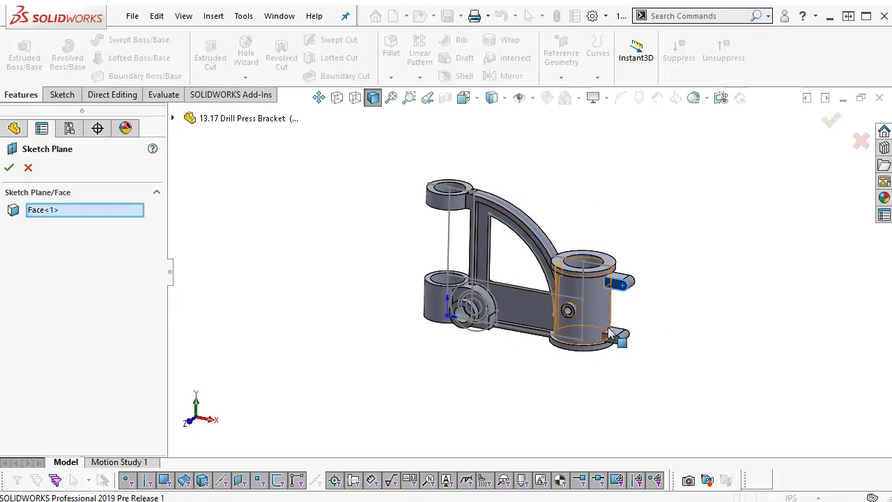
pyautogui.scroll(-4, 609, 333)
pyautogui.click(596, 344)
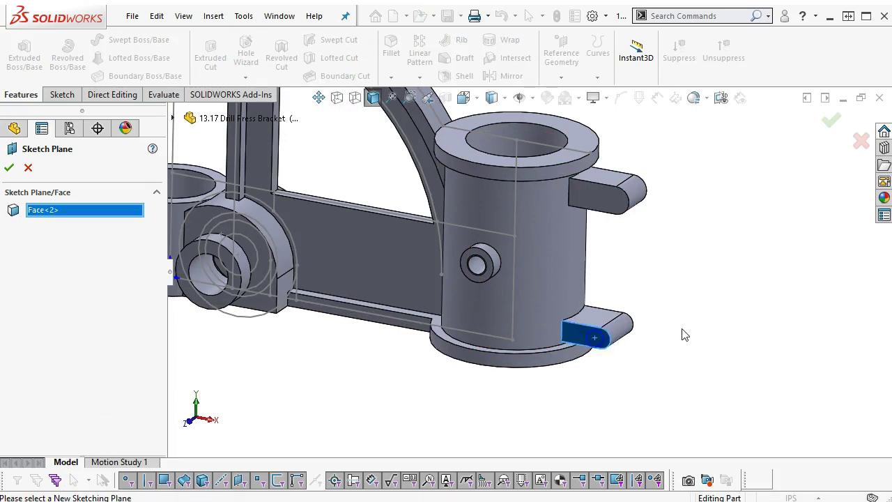
pyautogui.click(824, 122)
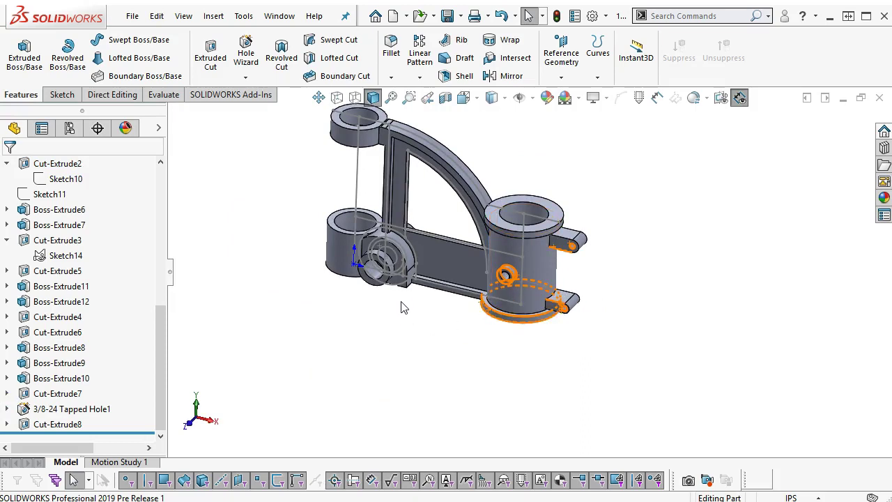
# Hide the layout sketch.
pyautogui.scroll(2, 402, 298)
pyautogui.moveTo(378, 219); pyautogui.dragTo(393, 207, button='middle')
pyautogui.scroll(-4, 389, 236)
pyautogui.scroll(2, 390, 230)
pyautogui.scroll(-5, 394, 207)
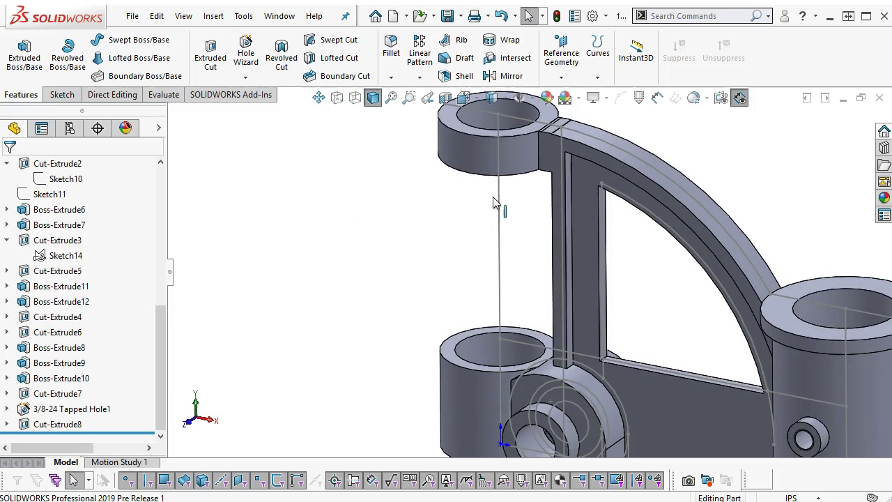
pyautogui.scroll(-2, 493, 202)
pyautogui.scroll(5, 481, 166)
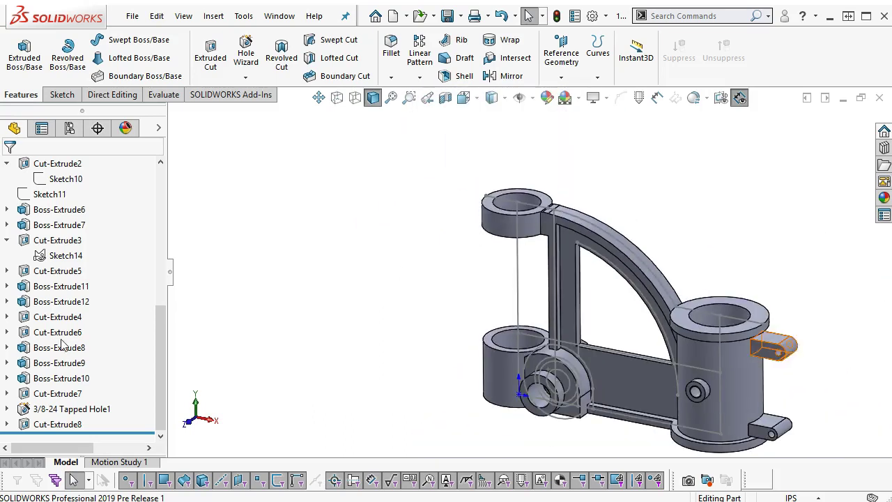
pyautogui.scroll(5, 49, 223)
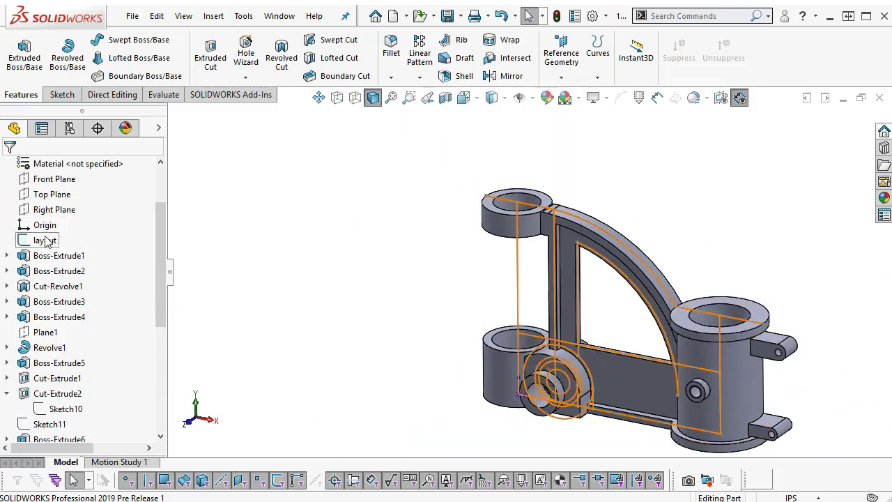
pyautogui.rightClick(45, 241)
pyautogui.click(58, 215)
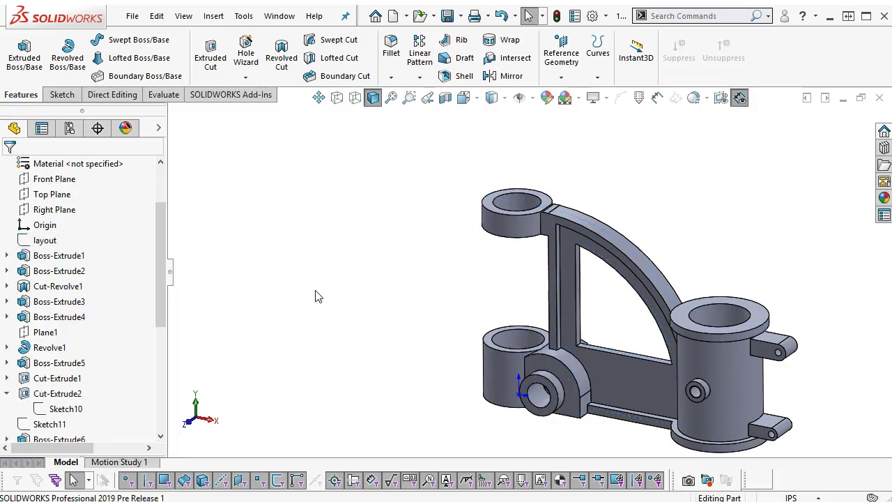
# Start a sketch on the upper ring's top face and draw an angled and a vertical line from its centre to the outer edge.
pyautogui.scroll(2, 509, 251)
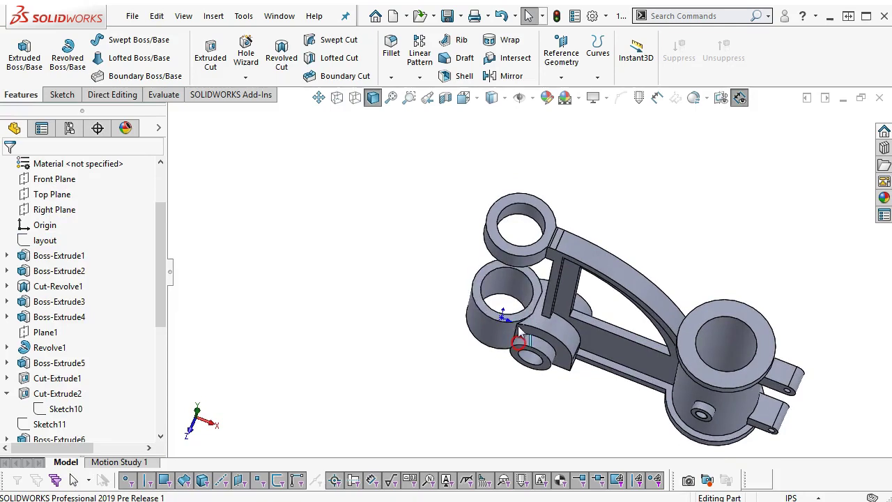
pyautogui.scroll(-5, 497, 199)
pyautogui.click(485, 214)
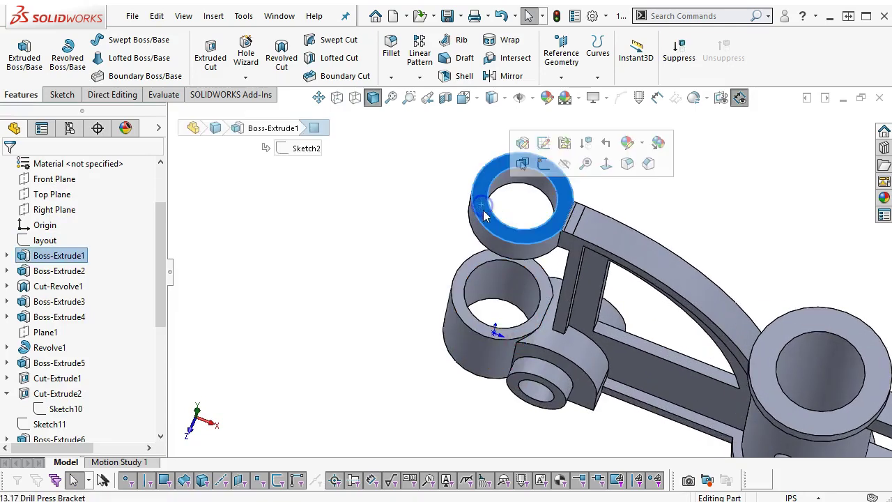
pyautogui.click(543, 164)
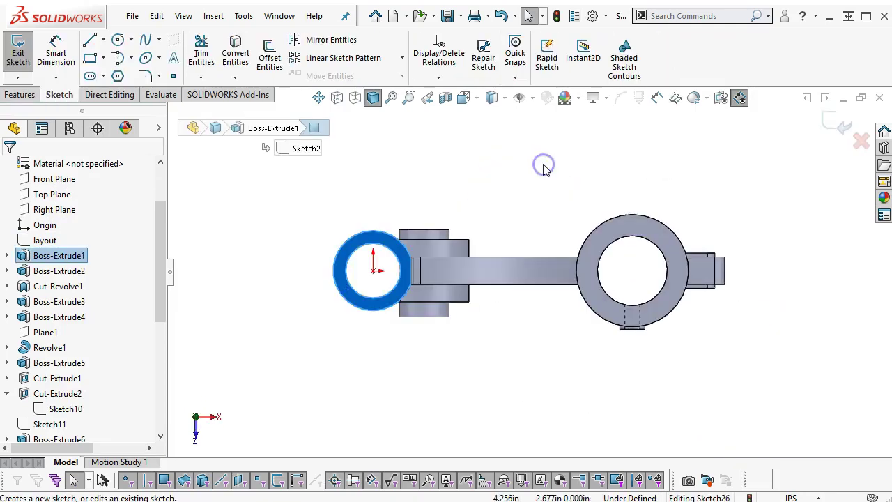
pyautogui.click(102, 42)
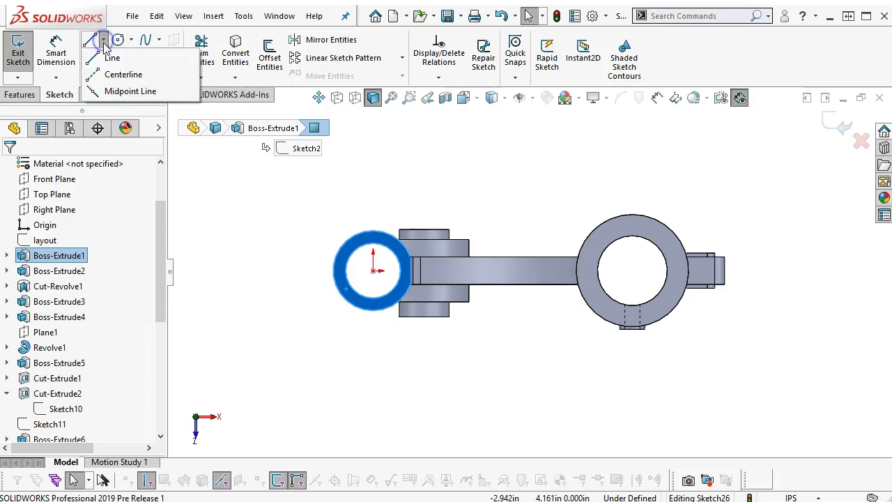
pyautogui.click(112, 58)
pyautogui.click(373, 271)
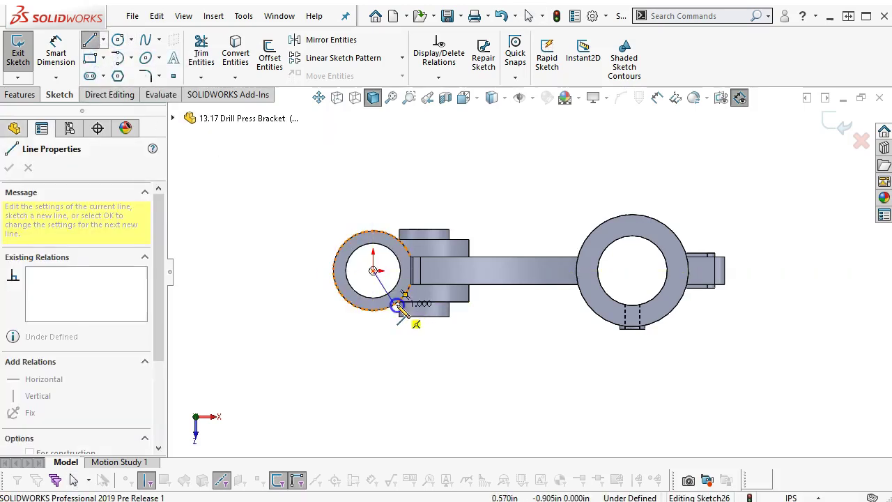
pyautogui.click(392, 307)
pyautogui.moveTo(372, 271); pyautogui.dragTo(373, 310)
pyautogui.rightClick(404, 135)
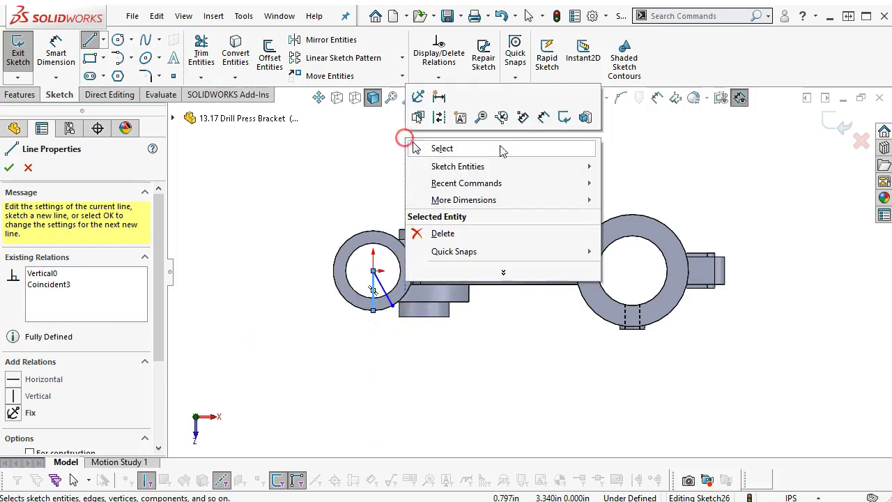
# Dimension the angle between the vertical and angled lines on the upper ring as 45° and exit the sketch.
pyautogui.click(541, 113)
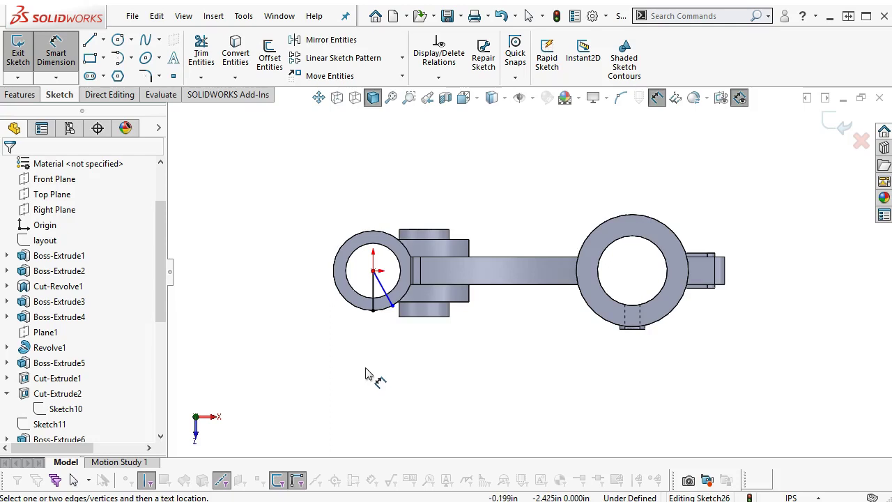
pyautogui.scroll(-3, 367, 374)
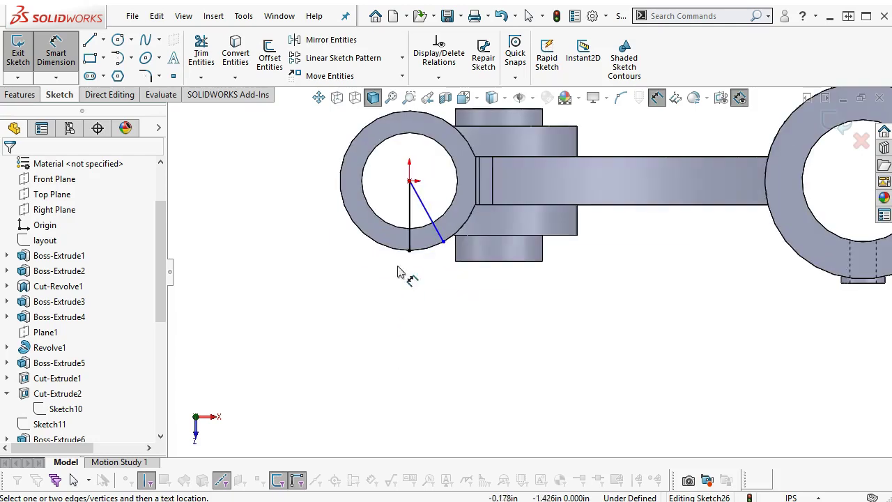
pyautogui.click(439, 232)
pyautogui.click(410, 209)
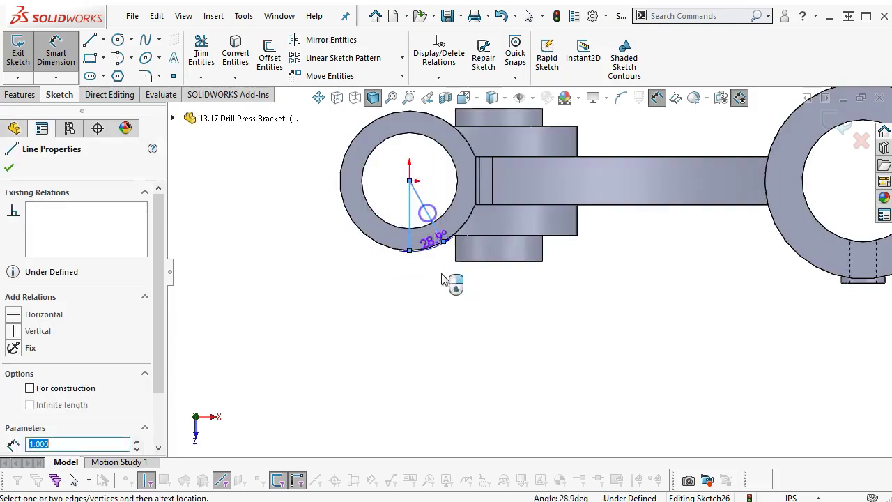
pyautogui.click(442, 318)
pyautogui.write('1')
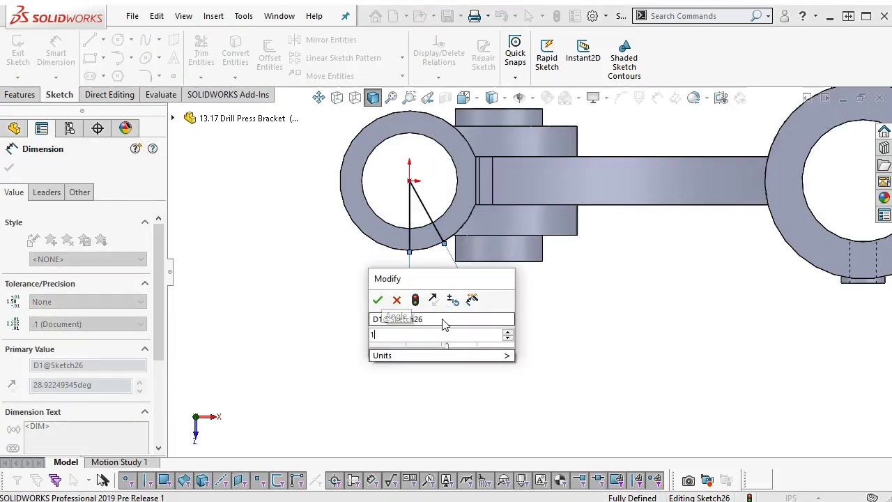
pyautogui.press('BackSpace')
pyautogui.write('45')
pyautogui.press('Return')
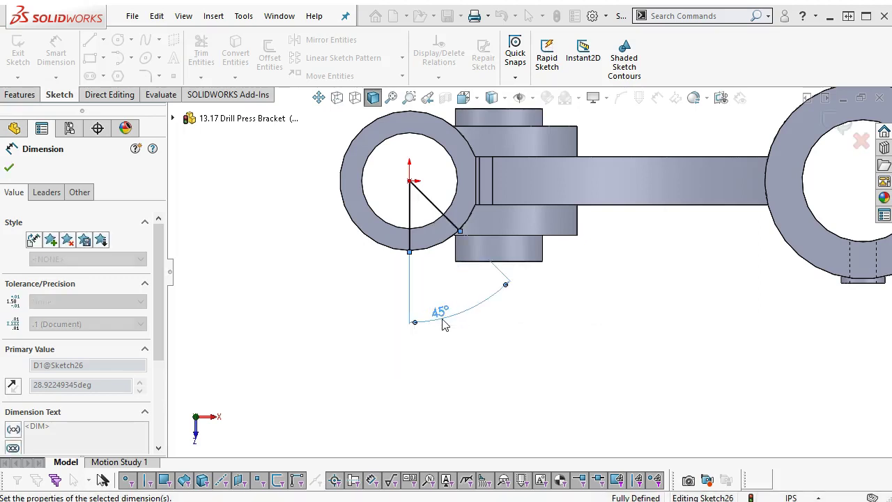
pyautogui.rightClick(538, 289)
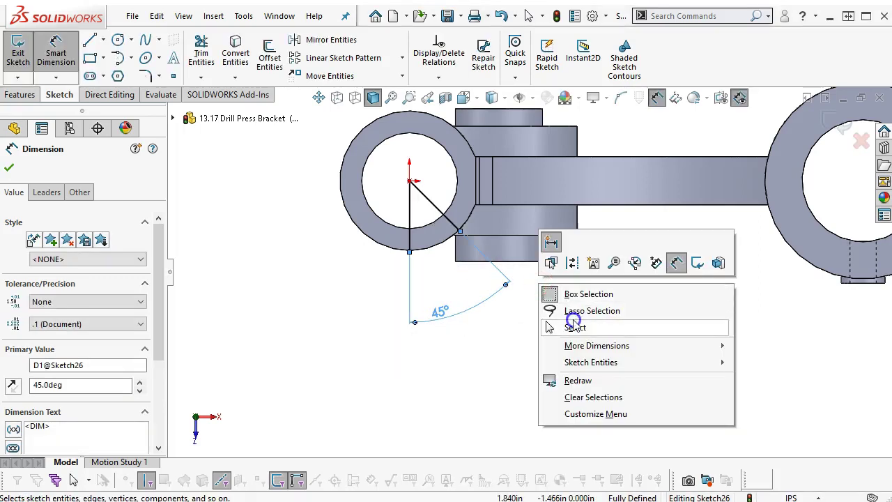
pyautogui.click(576, 326)
pyautogui.moveTo(576, 325); pyautogui.dragTo(565, 229, button='middle')
pyautogui.scroll(4, 557, 219)
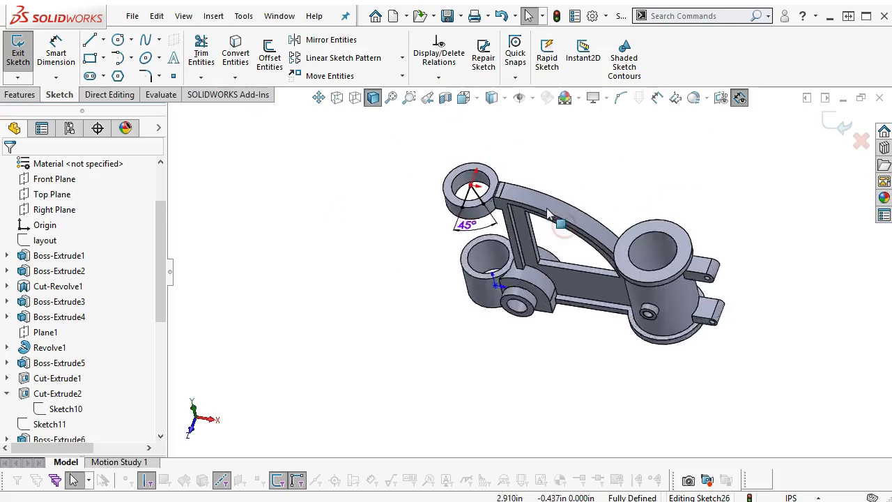
pyautogui.scroll(-4, 546, 210)
pyautogui.click(838, 119)
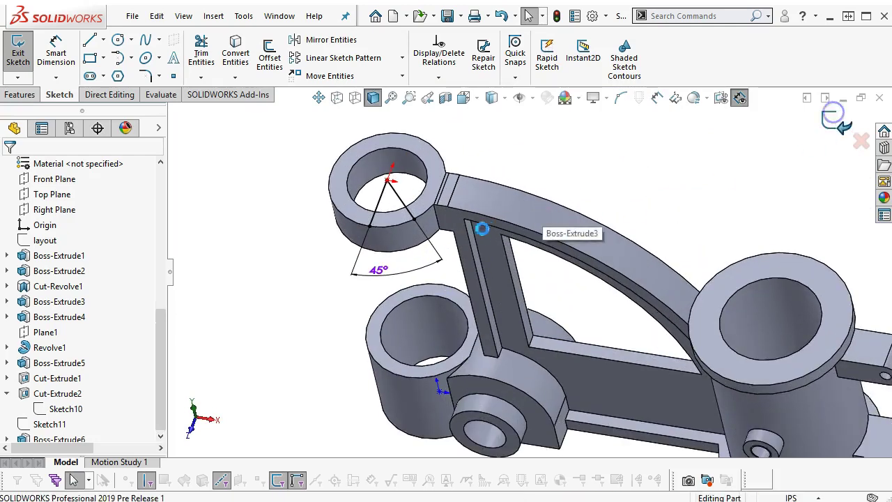
# Create a reference plane tangent to the upper ring's outer face through the angled line's endpoint, and widen its displayed outline.
pyautogui.click(424, 234)
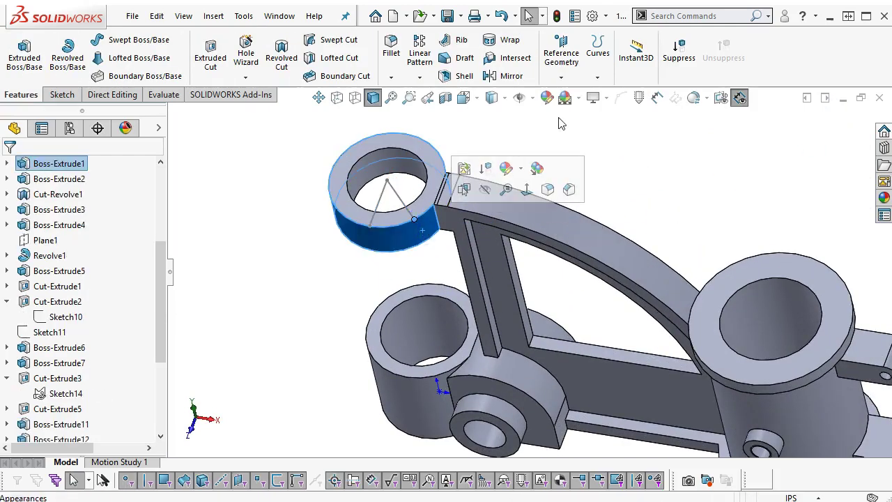
pyautogui.click(561, 78)
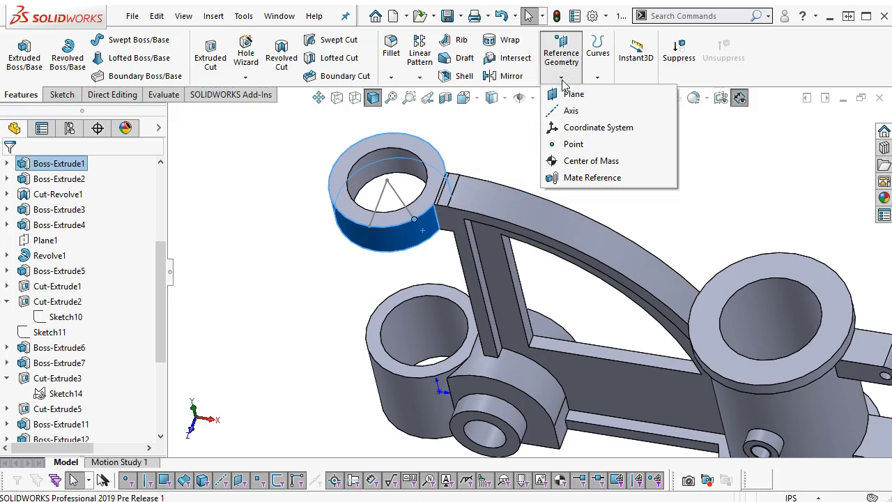
pyautogui.click(569, 93)
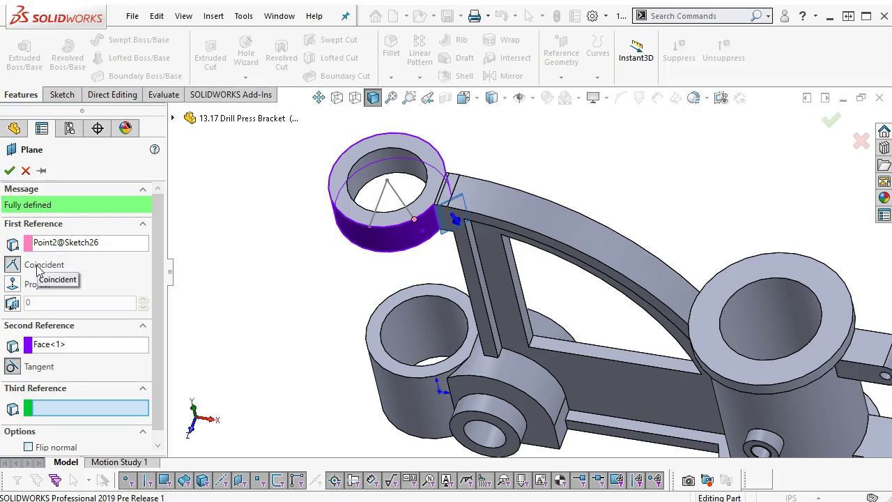
pyautogui.click(10, 171)
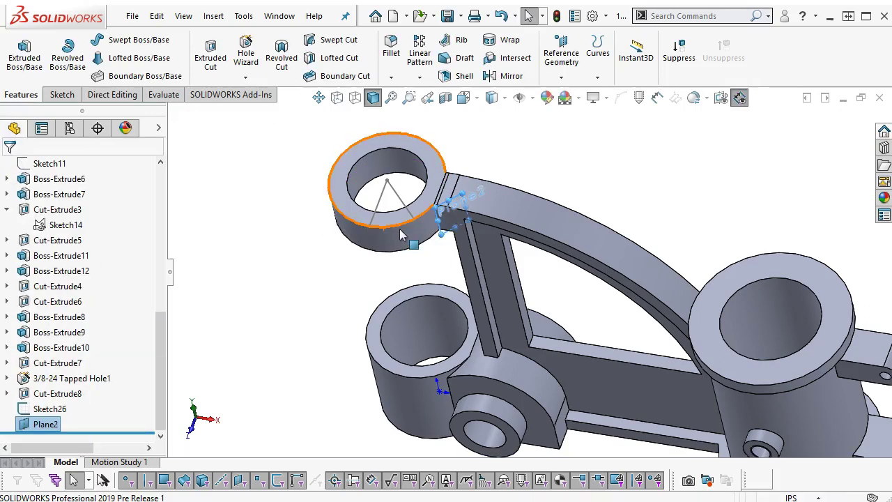
pyautogui.moveTo(433, 208); pyautogui.dragTo(379, 227)
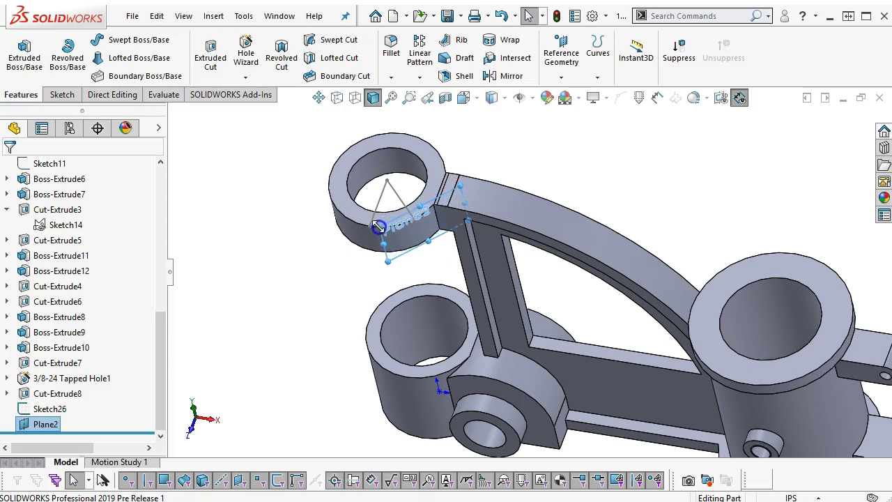
# Start a Hole Wizard tapped hole on the new tangent plane with size #5-40.
pyautogui.click(401, 262)
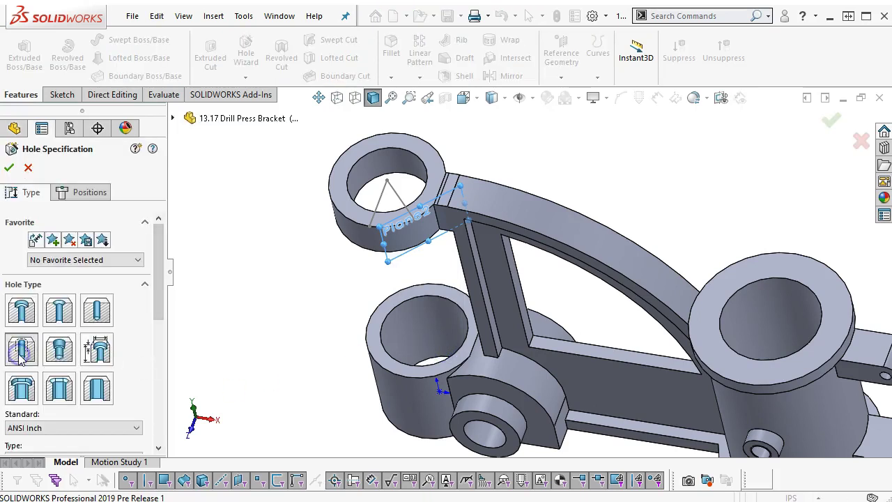
pyautogui.moveTo(159, 294); pyautogui.dragTo(159, 378)
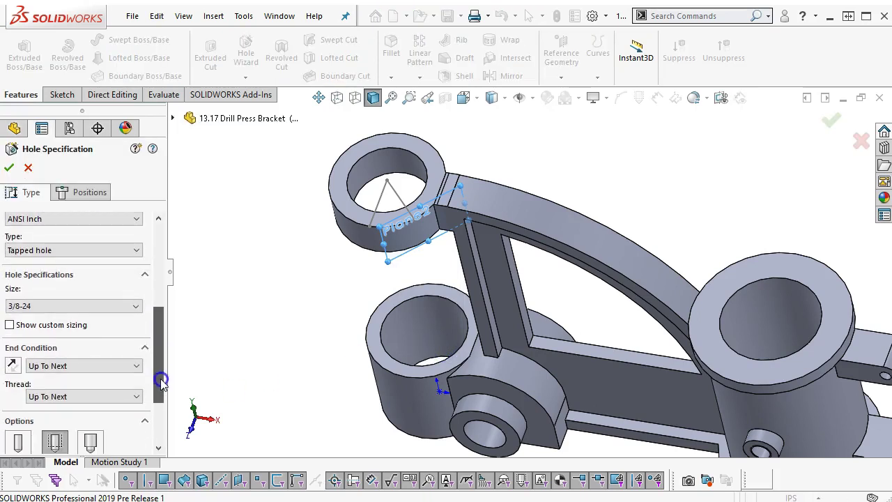
pyautogui.click(135, 305)
pyautogui.scroll(4, 83, 350)
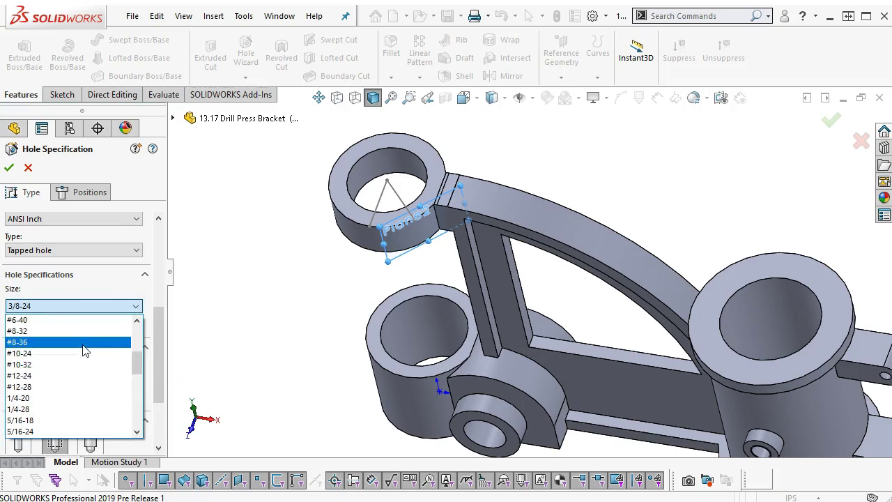
pyautogui.scroll(1, 84, 351)
pyautogui.scroll(1, 59, 357)
pyautogui.click(44, 354)
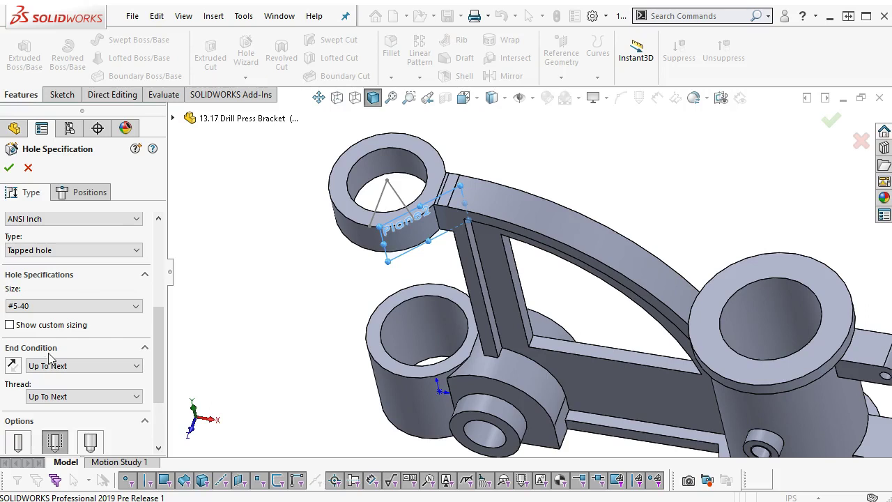
# Place one hole point on the tangent plane over the upper ring's side, roughly mid-height.
pyautogui.click(67, 195)
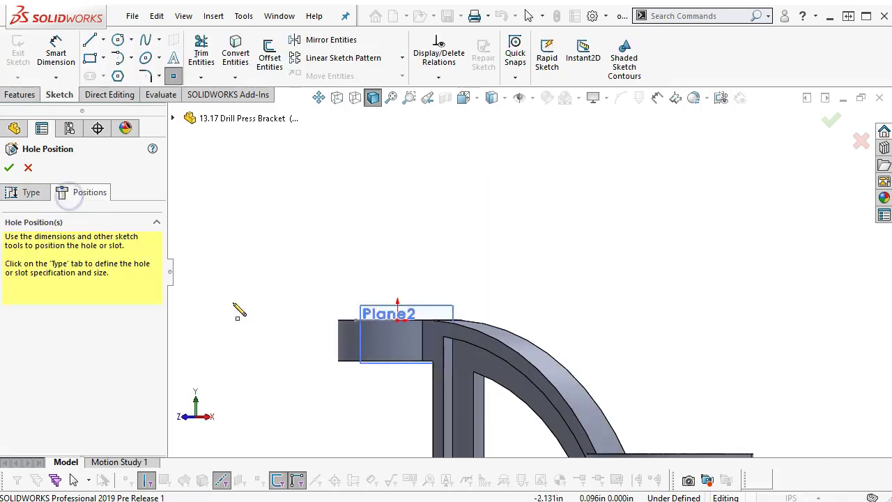
pyautogui.scroll(-3, 446, 372)
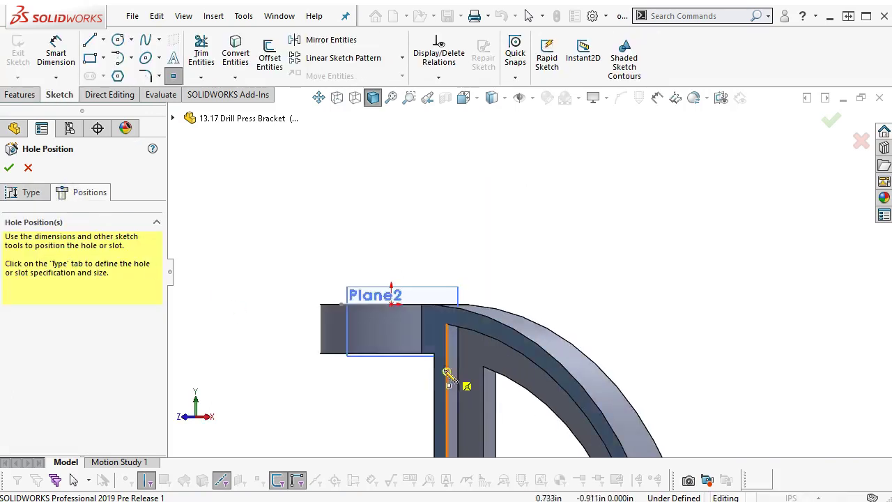
pyautogui.click(387, 326)
pyautogui.rightClick(492, 193)
pyautogui.click(528, 209)
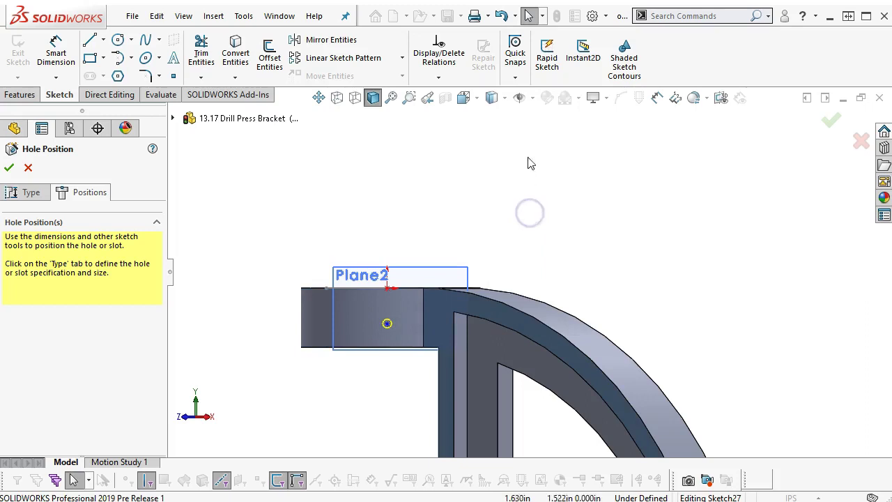
# Show temporary axes and move the hole point onto the upper ring's centre axis.
pyautogui.click(519, 98)
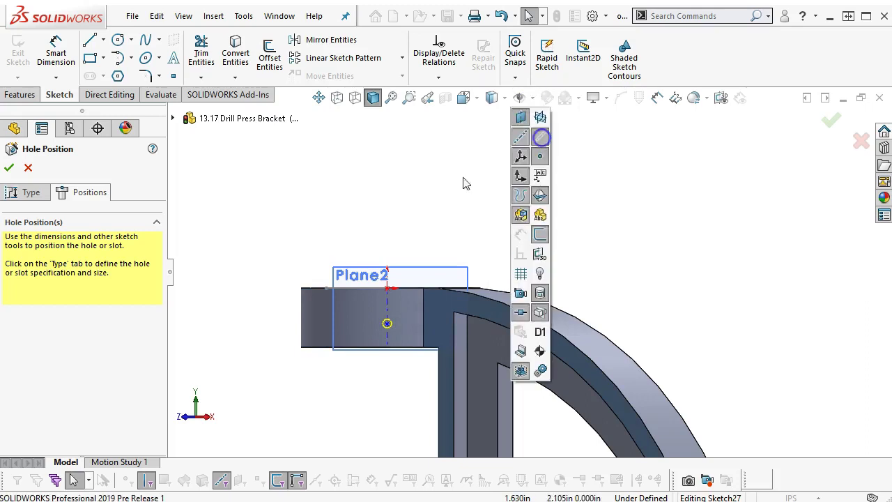
pyautogui.scroll(-6, 390, 328)
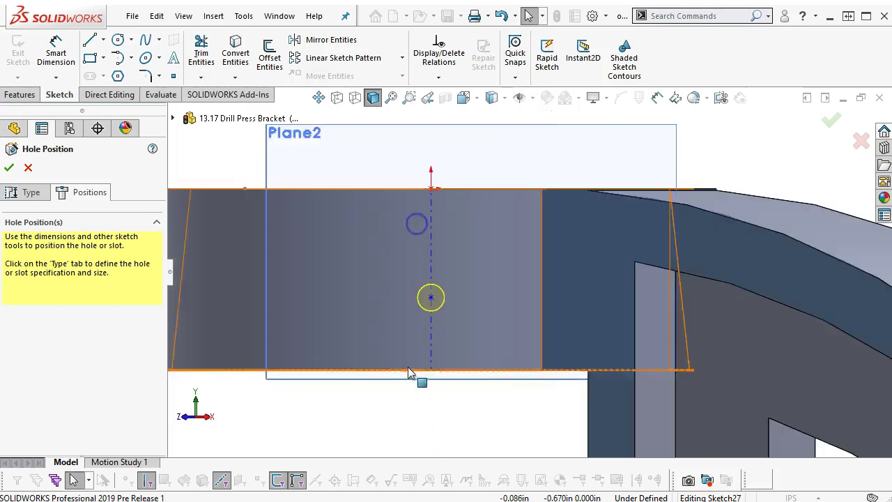
pyautogui.click(464, 251)
pyautogui.moveTo(512, 251); pyautogui.dragTo(464, 253)
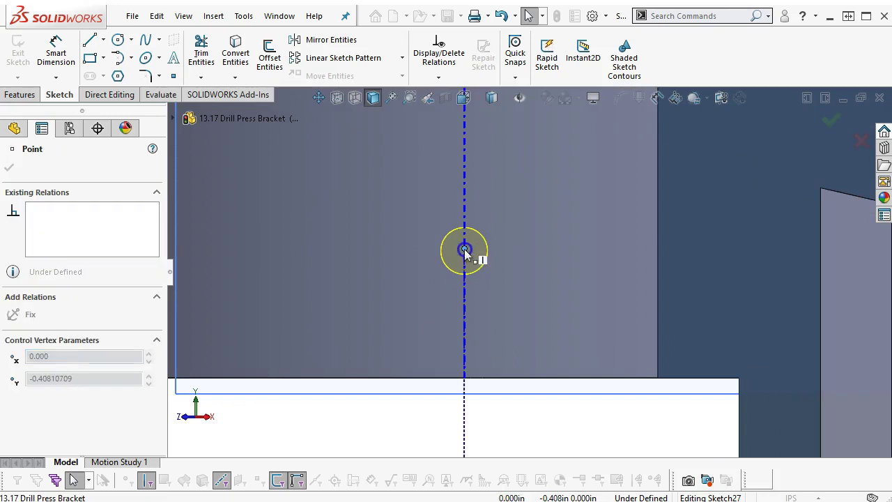
# Dimension the hole point 0.344 in below the ring's top edge and finish the tapped hole.
pyautogui.scroll(3, 493, 148)
pyautogui.rightClick(493, 148)
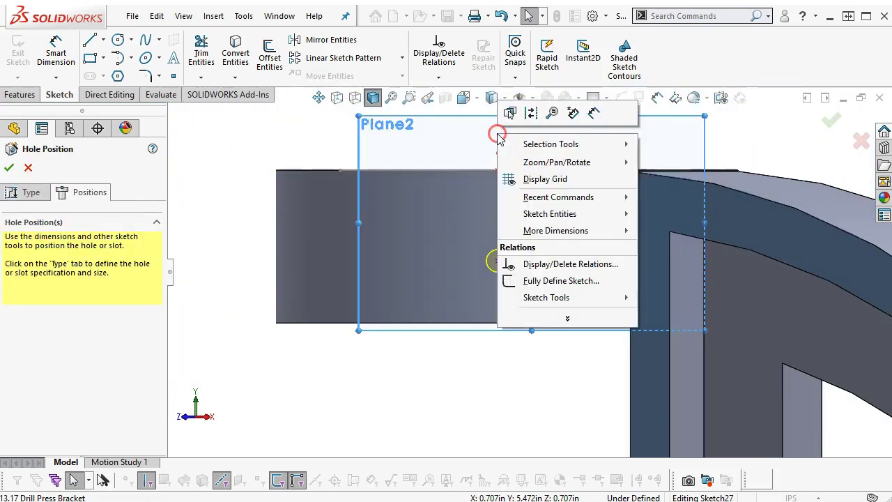
pyautogui.click(594, 111)
pyautogui.click(497, 261)
pyautogui.click(515, 170)
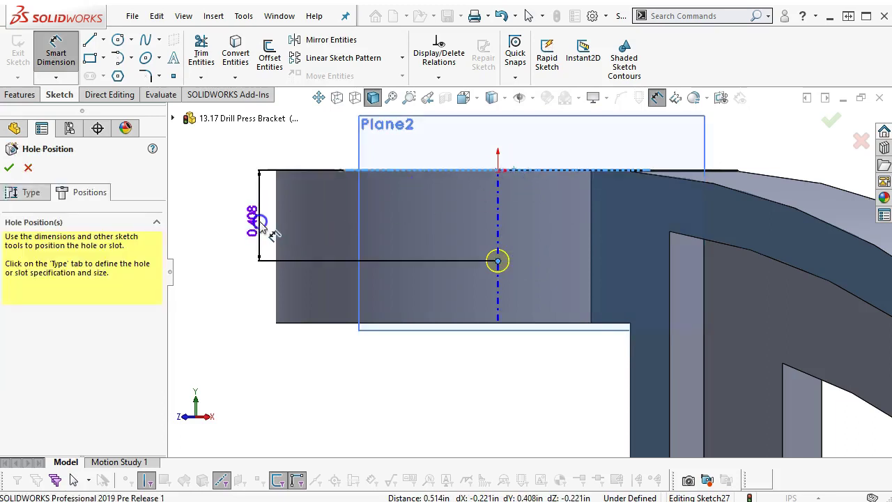
pyautogui.click(273, 232)
pyautogui.write('.344')
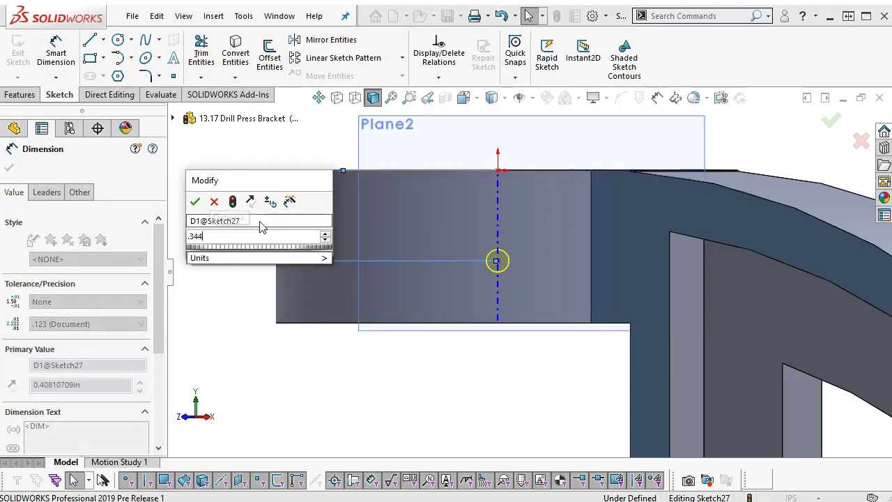
pyautogui.press('Return')
pyautogui.rightClick(567, 142)
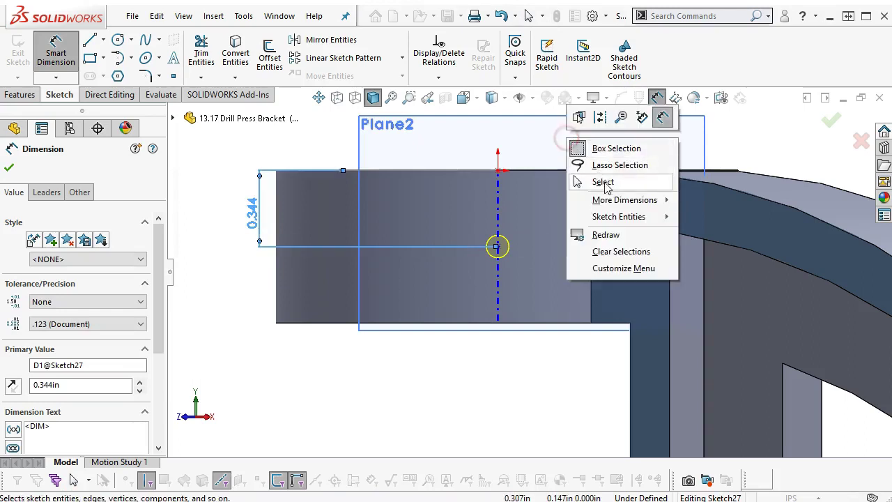
pyautogui.click(599, 181)
pyautogui.click(831, 120)
pyautogui.moveTo(761, 152); pyautogui.dragTo(701, 188, button='middle')
# Edit the #5-40 hole's position sketch, make the hole point coincident with the ring's axis, and exit the sketch.
pyautogui.moveTo(166, 340); pyautogui.dragTo(166, 370)
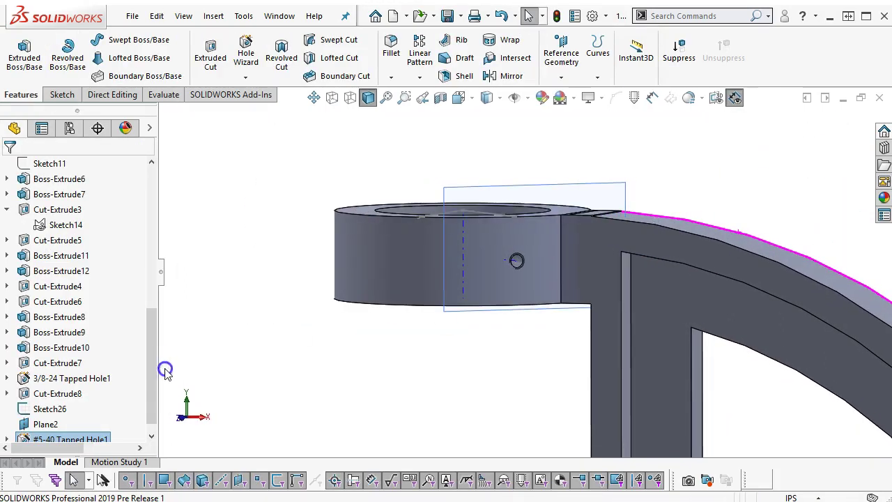
pyautogui.scroll(-1, 151, 390)
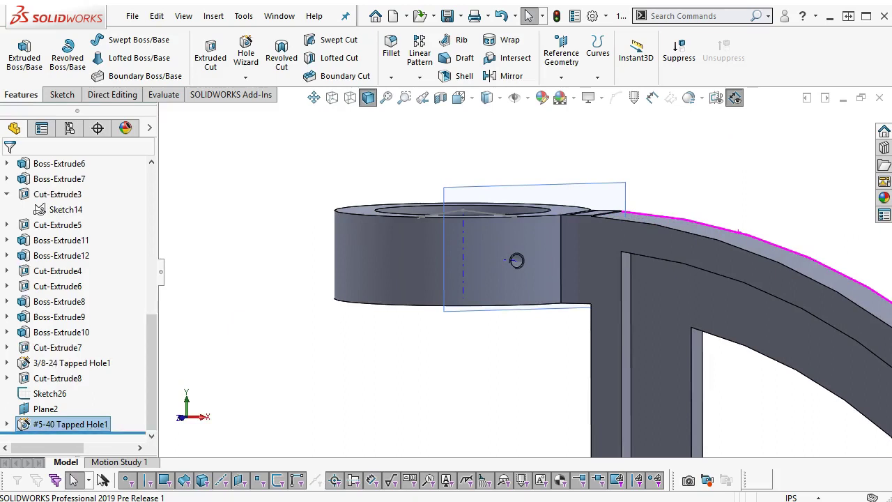
pyautogui.click(7, 425)
pyautogui.rightClick(70, 393)
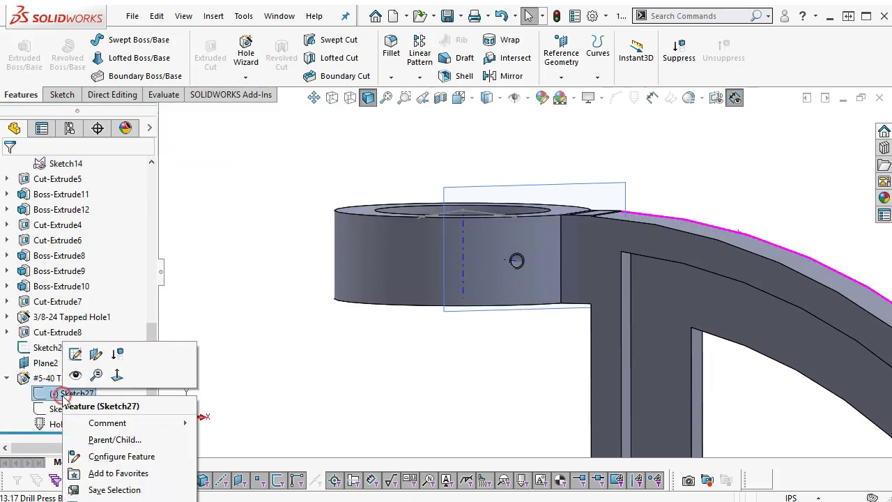
pyautogui.click(75, 353)
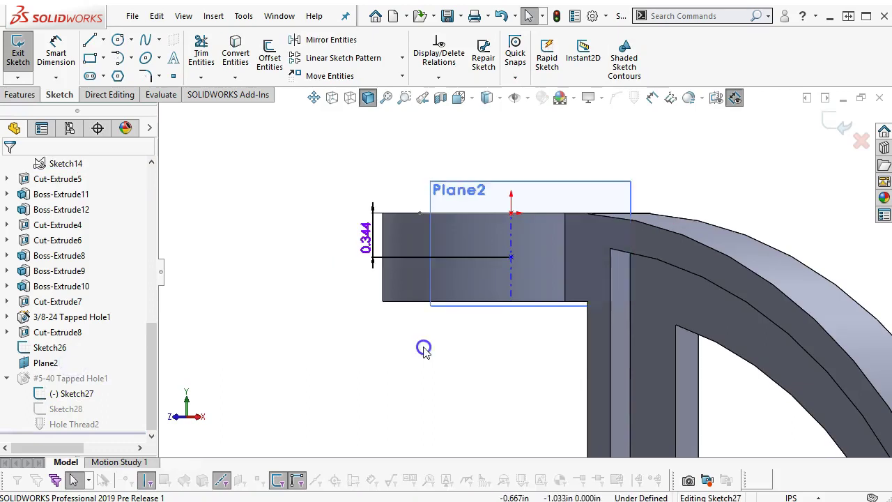
pyautogui.click(511, 257)
pyautogui.keyDown('ctrl'); pyautogui.click(512, 249); pyautogui.keyUp('ctrl')
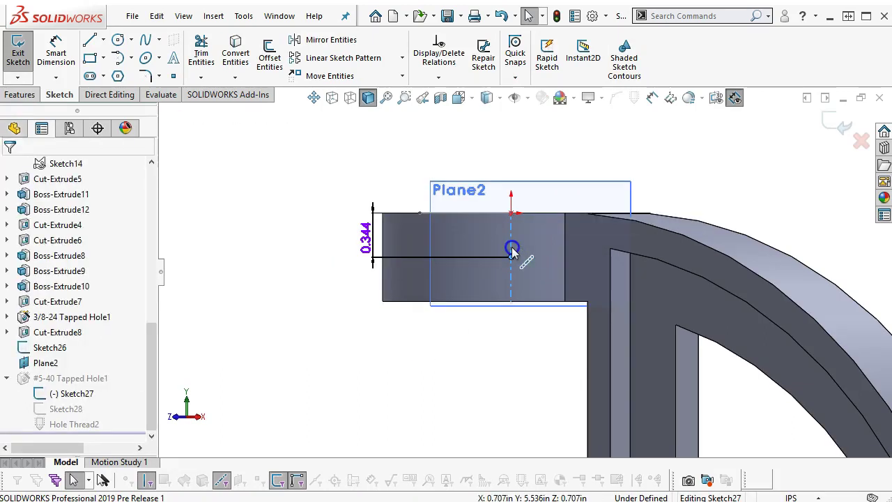
pyautogui.click(574, 184)
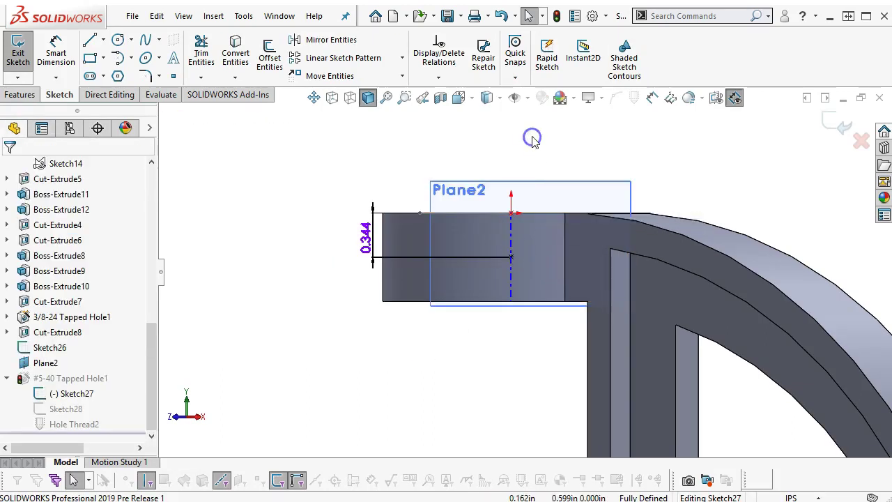
pyautogui.click(838, 125)
pyautogui.moveTo(647, 183); pyautogui.dragTo(674, 304, button='middle')
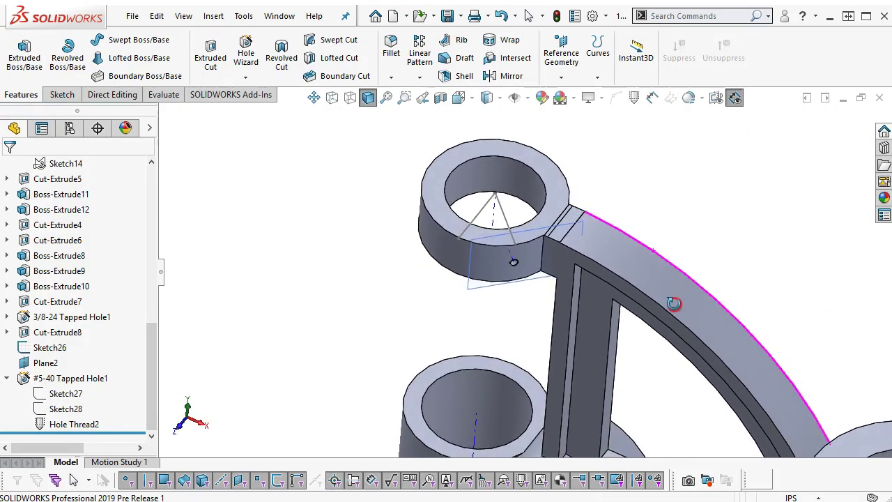
pyautogui.scroll(-1, 673, 303)
pyautogui.scroll(-1, 528, 255)
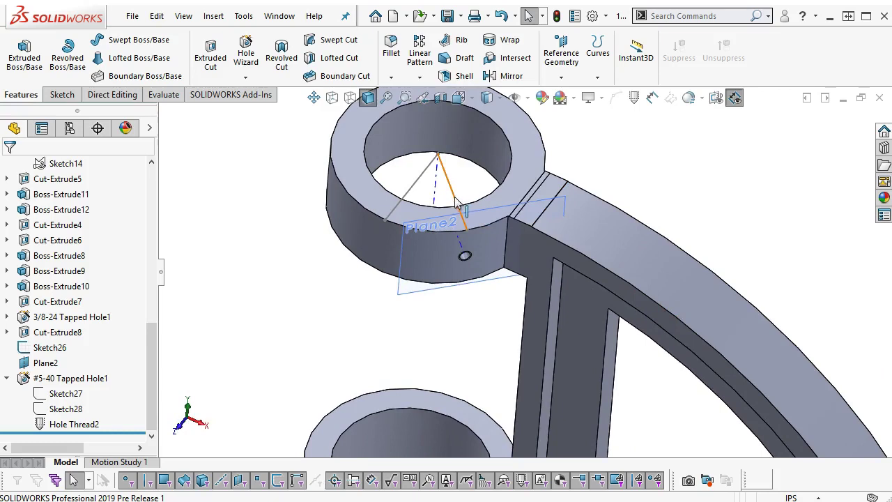
# Hide the layout sketch lines in the upper ring and the tangent plane Plane2 at the ring's side.
pyautogui.rightClick(456, 201)
pyautogui.click(486, 176)
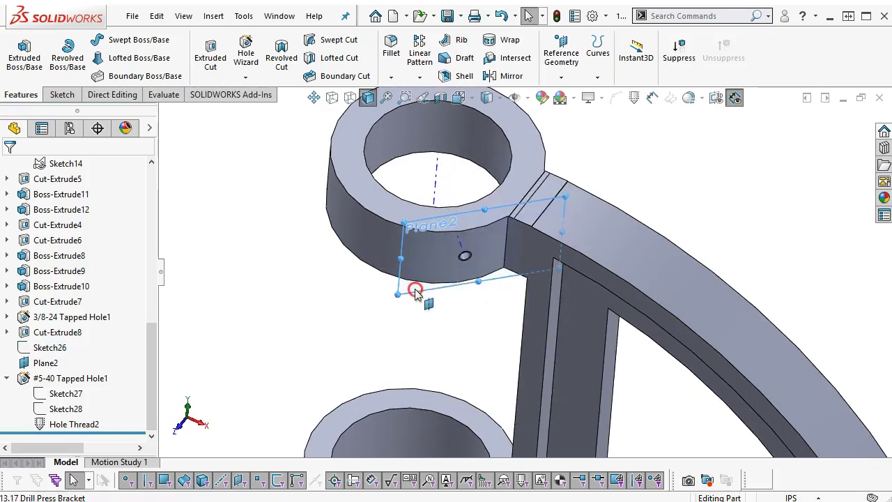
pyautogui.rightClick(414, 291)
pyautogui.click(464, 266)
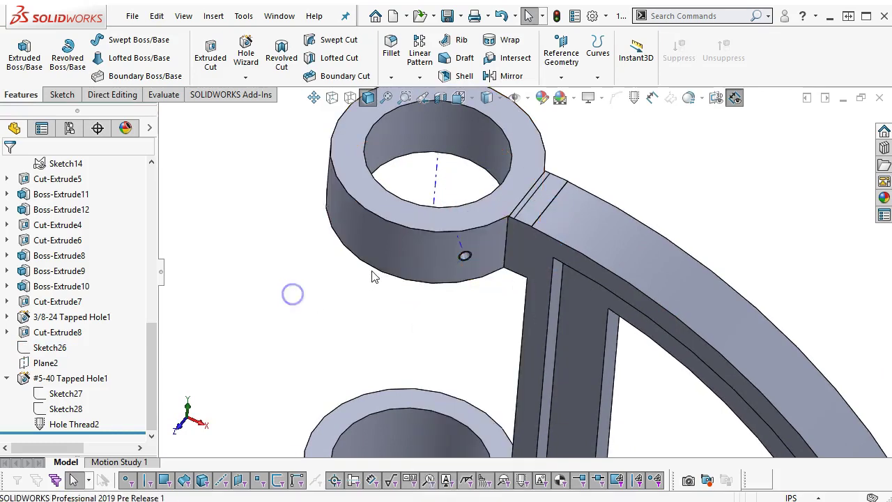
pyautogui.scroll(2, 374, 277)
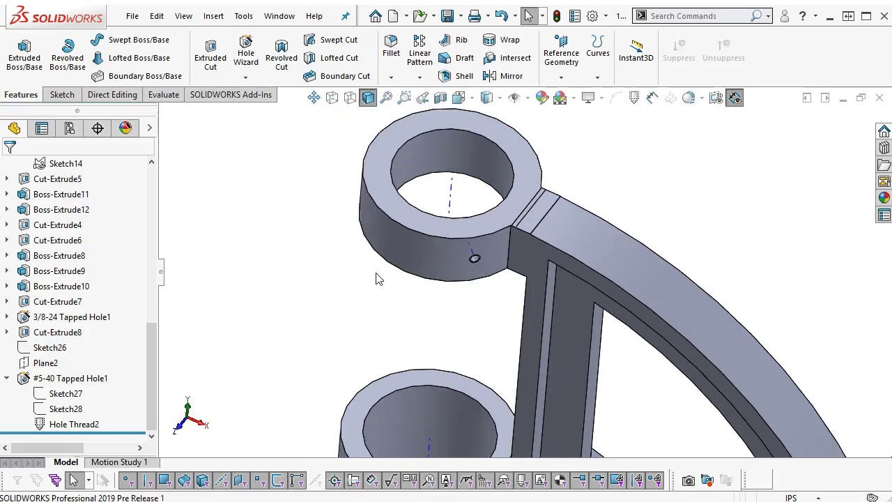
# Circular-pattern the #5-40 tapped hole around the upper ring's axis with 4 equally spaced instances over 360 degrees.
pyautogui.click(85, 380)
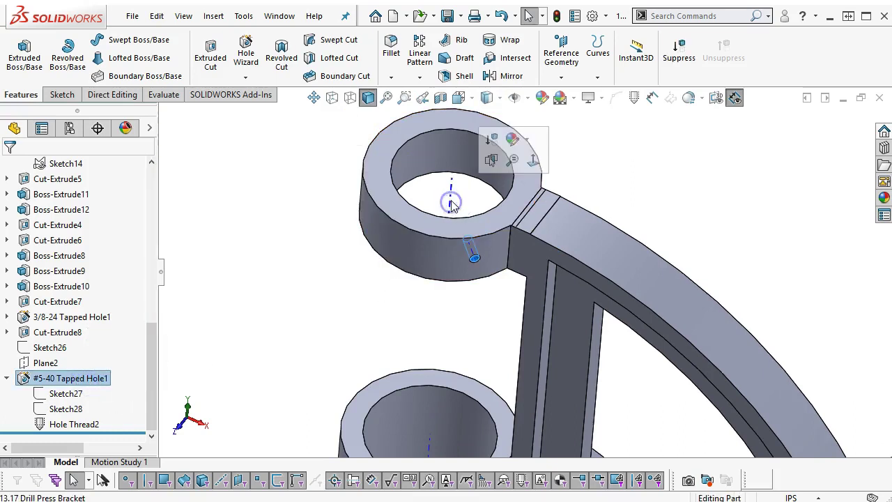
pyautogui.click(420, 78)
pyautogui.click(441, 108)
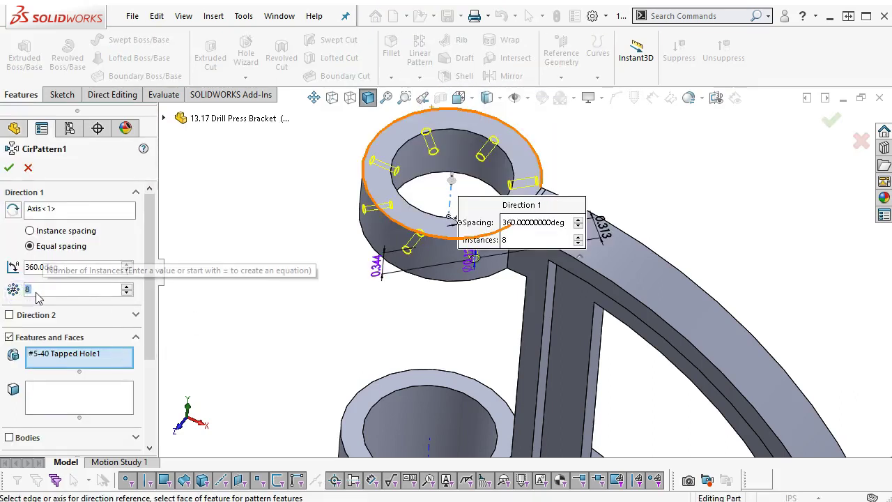
pyautogui.press('Return')
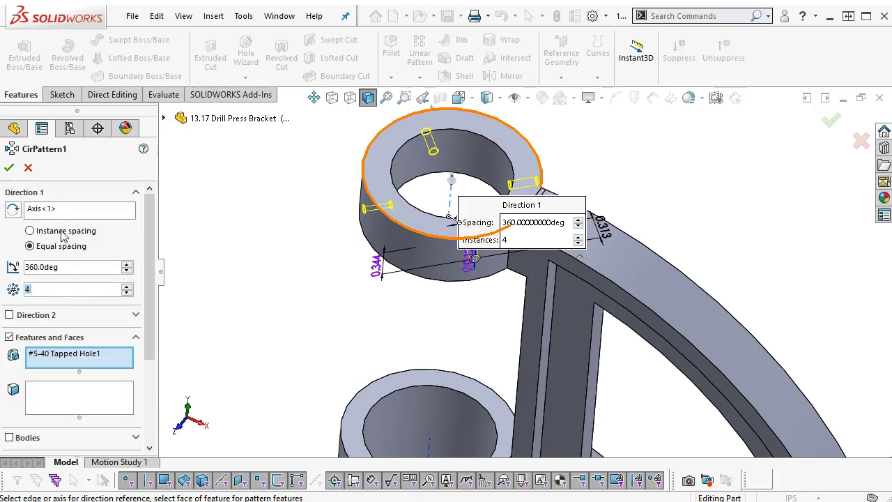
pyautogui.click(10, 169)
pyautogui.moveTo(230, 248); pyautogui.dragTo(245, 163, button='middle')
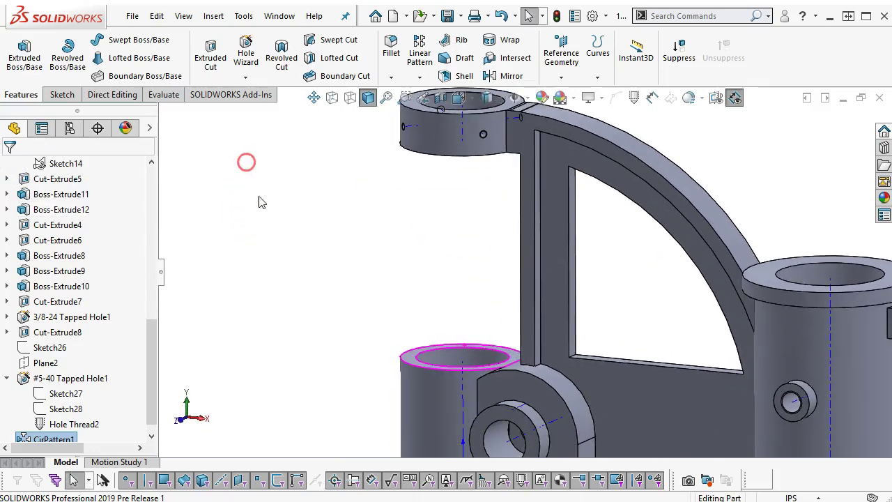
# Examine the upper ring, curved arm, window and cylinder junctions for edges that still need rounding.
pyautogui.scroll(-1, 115, 326)
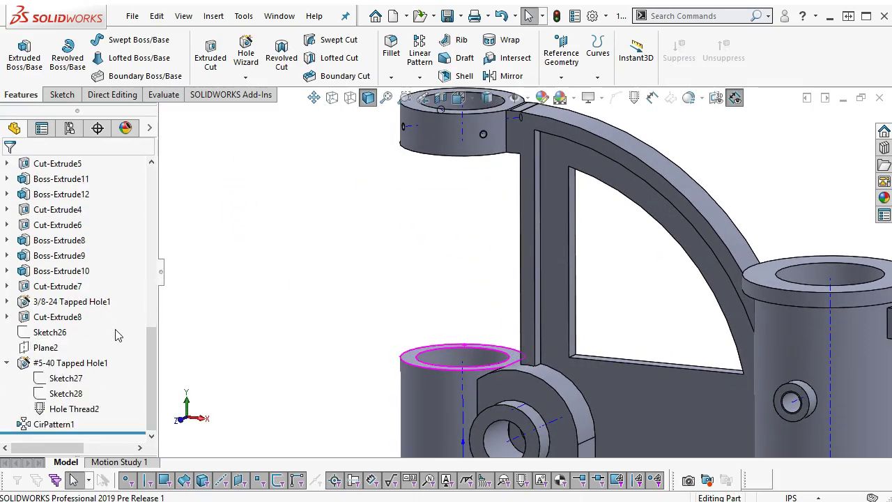
pyautogui.click(7, 363)
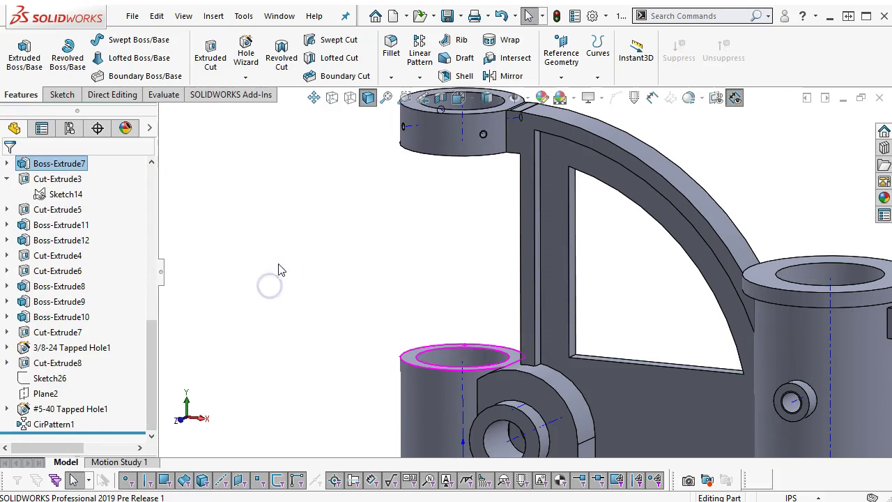
pyautogui.hotkey('ctrl', '1')
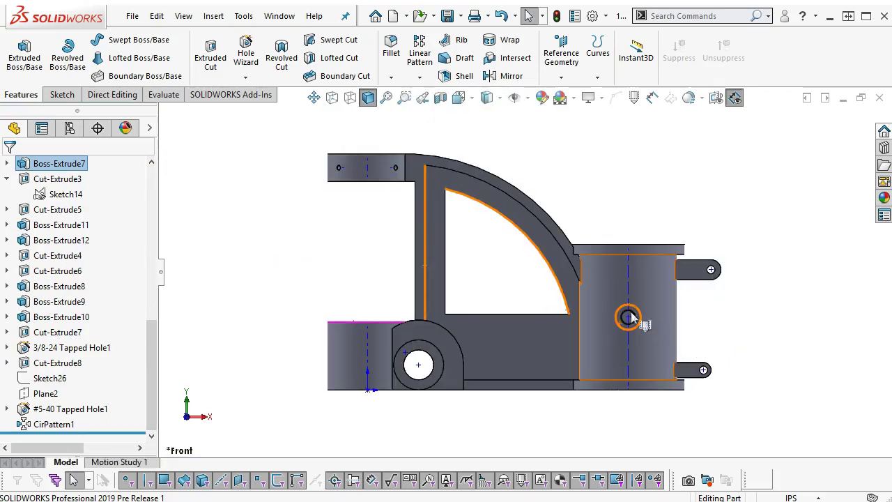
pyautogui.scroll(-3, 579, 293)
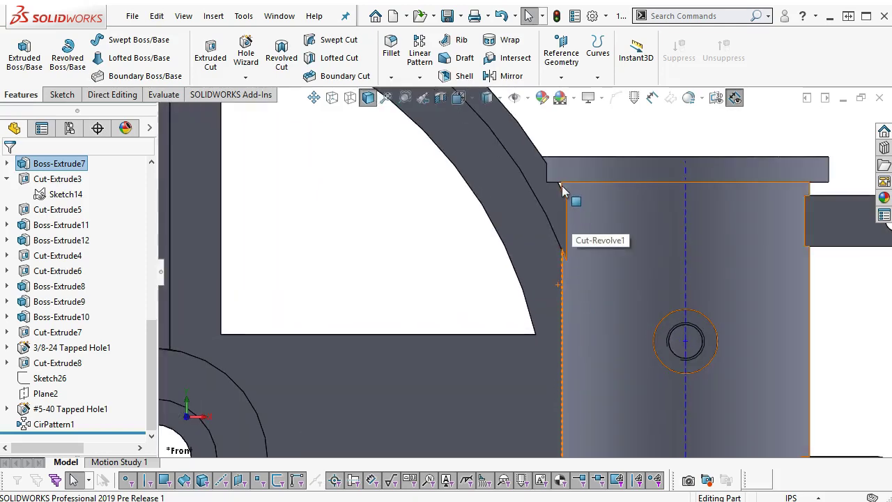
pyautogui.press('f')
pyautogui.scroll(-3, 392, 173)
pyautogui.moveTo(520, 198); pyautogui.dragTo(485, 253, button='middle')
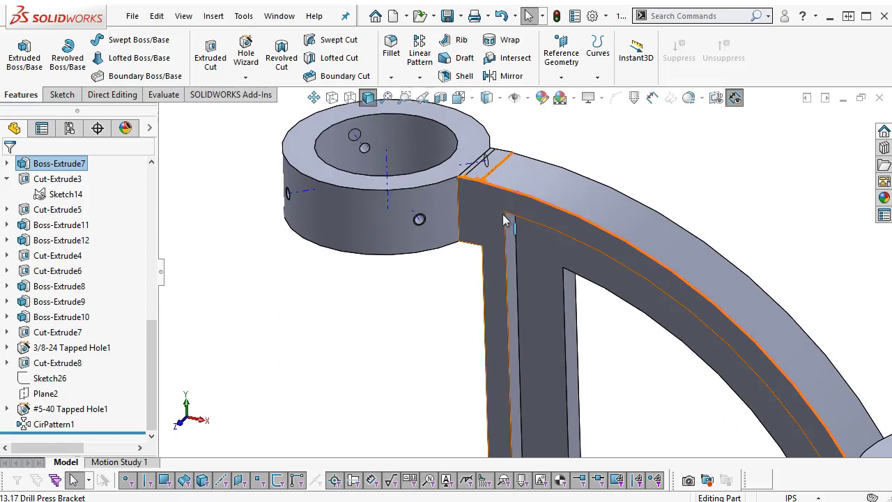
pyautogui.scroll(5, 502, 220)
pyautogui.moveTo(537, 241); pyautogui.dragTo(636, 159, button='middle')
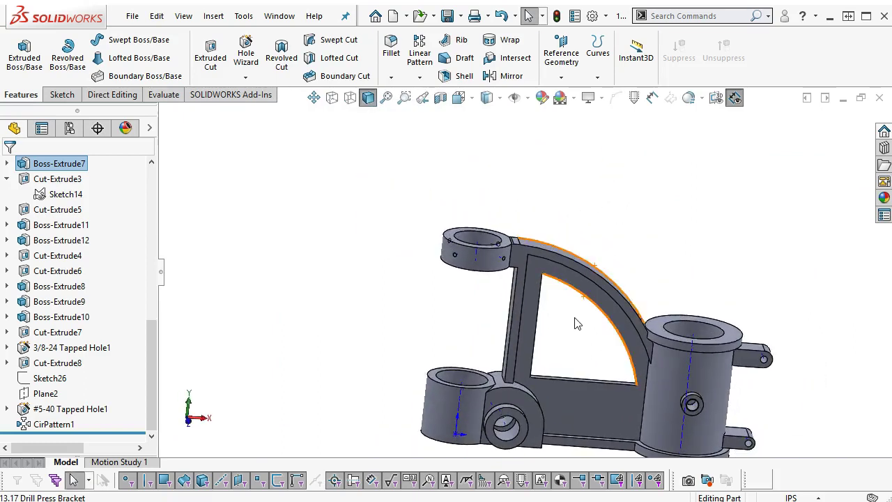
pyautogui.moveTo(575, 330); pyautogui.dragTo(561, 360, button='middle')
pyautogui.moveTo(503, 404); pyautogui.dragTo(507, 379, button='middle')
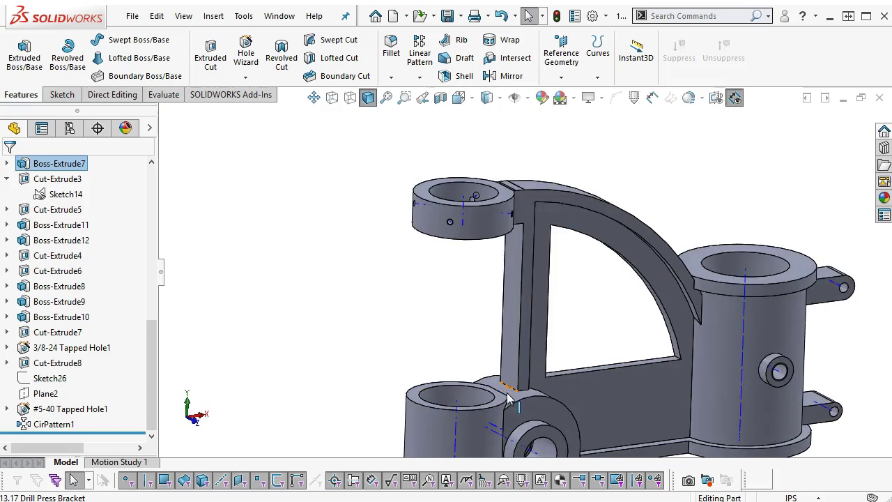
# Fillet the edge where the upright meets the upper ring's underside and the window's lower corner beside the upright with a 0.25 in radius.
pyautogui.scroll(-5, 516, 279)
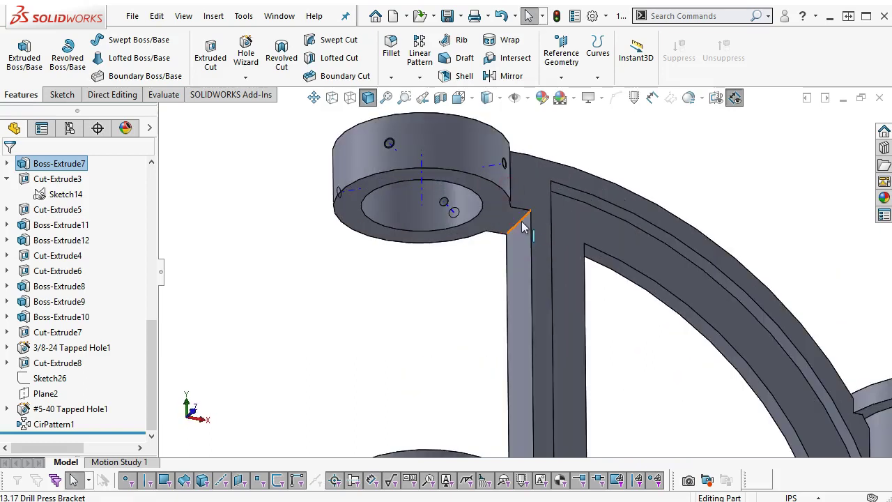
pyautogui.click(522, 222)
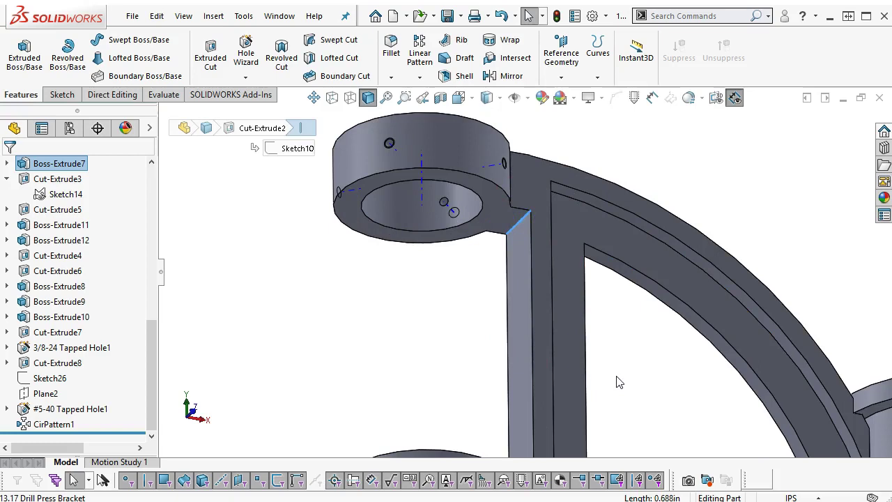
pyautogui.scroll(5, 618, 382)
pyautogui.moveTo(617, 378); pyautogui.dragTo(579, 380, button='middle')
pyautogui.scroll(-6, 568, 369)
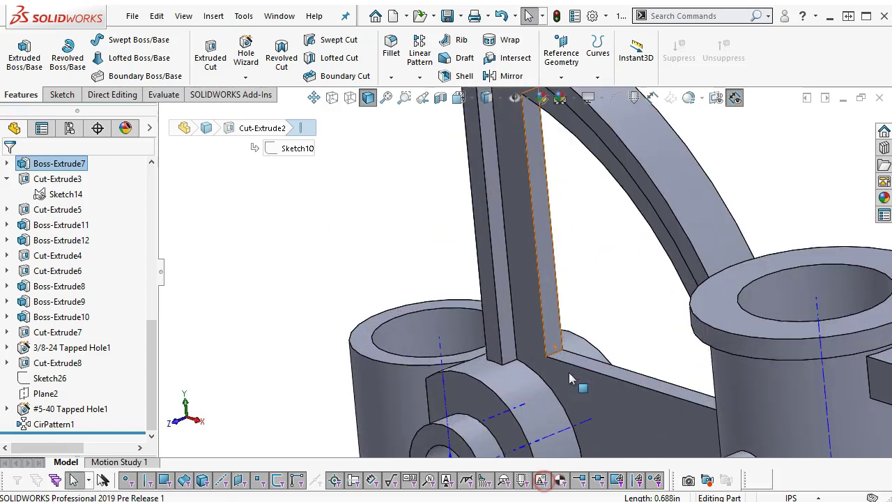
pyautogui.keyDown('ctrl'); pyautogui.click(555, 360); pyautogui.keyUp('ctrl')
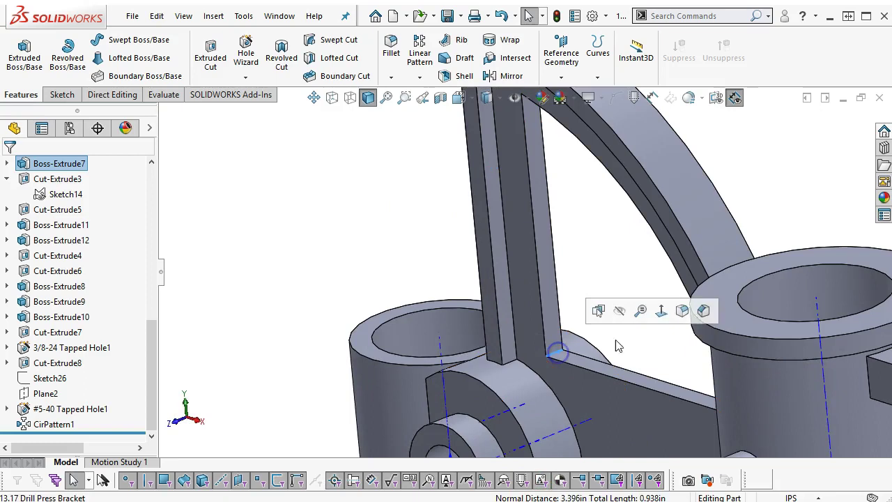
pyautogui.click(681, 310)
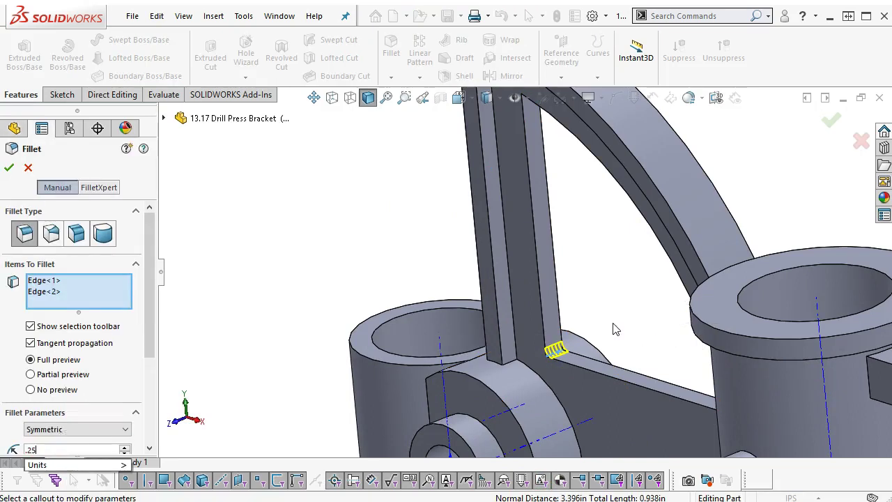
pyautogui.click(11, 168)
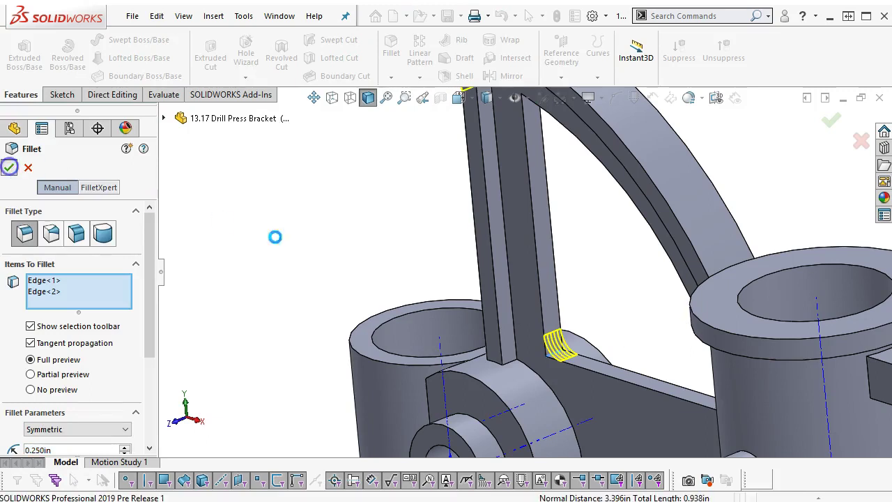
# Fillet the window's two remaining corners, at both ends of its curved edge, with a 0.5 in radius.
pyautogui.moveTo(447, 249); pyautogui.dragTo(539, 300, button='middle')
pyautogui.click(539, 300)
pyautogui.scroll(-3, 552, 303)
pyautogui.click(669, 330)
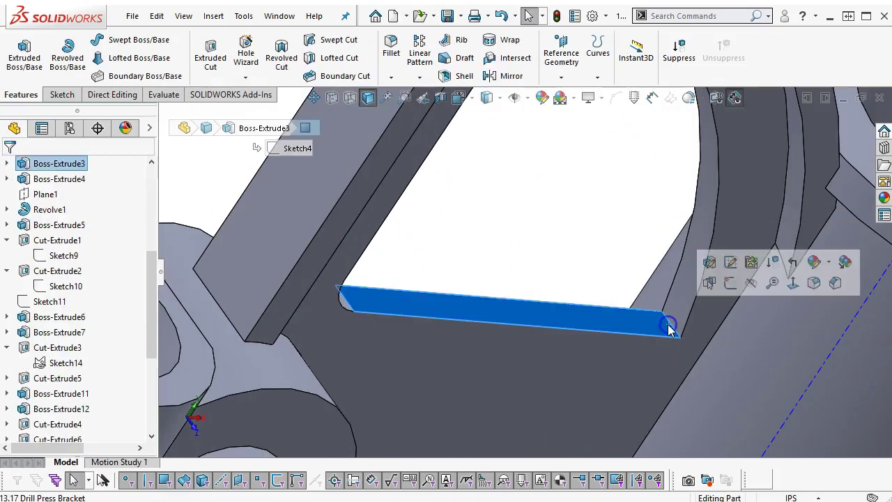
pyautogui.click(668, 323)
pyautogui.scroll(2, 604, 273)
pyautogui.moveTo(603, 273); pyautogui.dragTo(539, 100, button='middle')
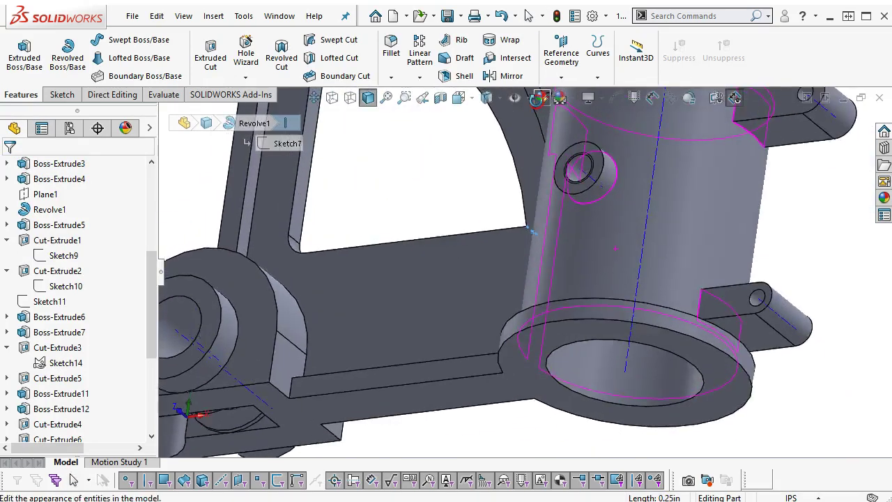
pyautogui.scroll(4, 418, 160)
pyautogui.scroll(-5, 413, 158)
pyautogui.keyDown('ctrl'); pyautogui.click(517, 192); pyautogui.keyUp('ctrl')
pyautogui.scroll(5, 565, 281)
pyautogui.moveTo(589, 281); pyautogui.dragTo(606, 358, button='middle')
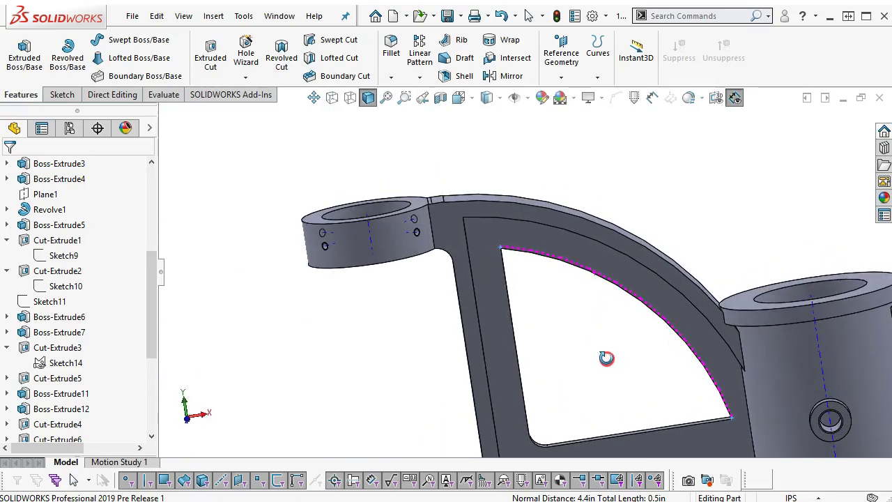
pyautogui.scroll(5, 604, 359)
pyautogui.scroll(-3, 604, 359)
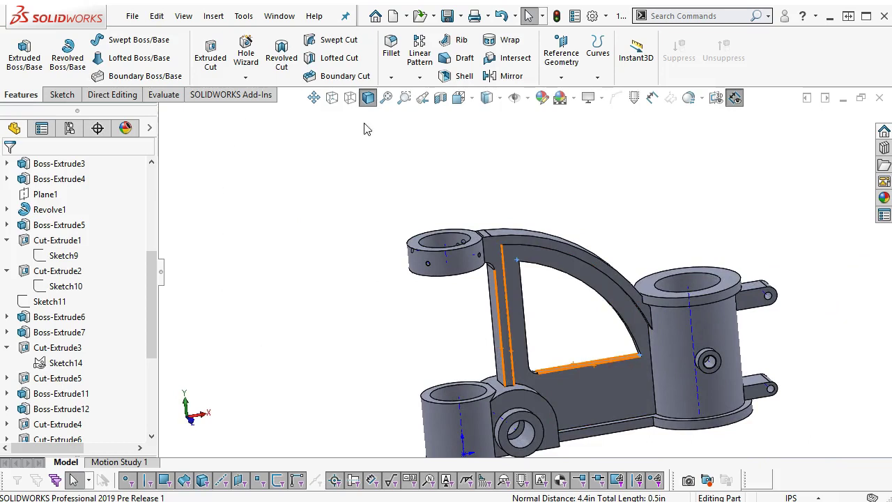
pyautogui.click(391, 46)
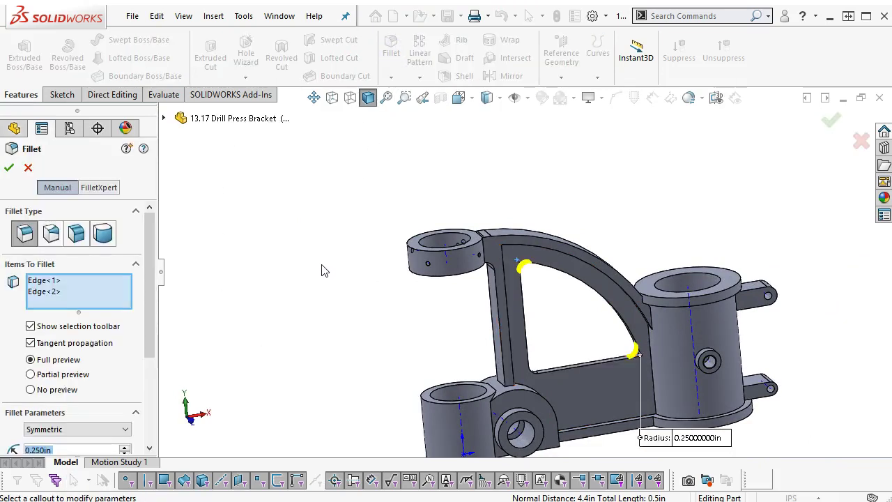
pyautogui.write('0.5')
pyautogui.press('Return')
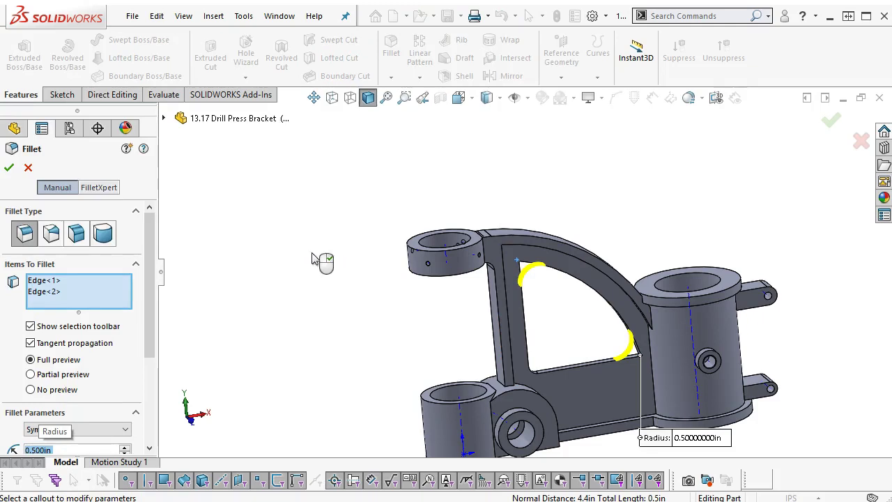
pyautogui.click(9, 172)
# Edit the 0.25 in fillet to include the edge where the upright's foot meets the lower boss.
pyautogui.moveTo(334, 311); pyautogui.dragTo(354, 277, button='middle')
pyautogui.moveTo(499, 297); pyautogui.dragTo(497, 340, button='middle')
pyautogui.moveTo(152, 342); pyautogui.dragTo(152, 420)
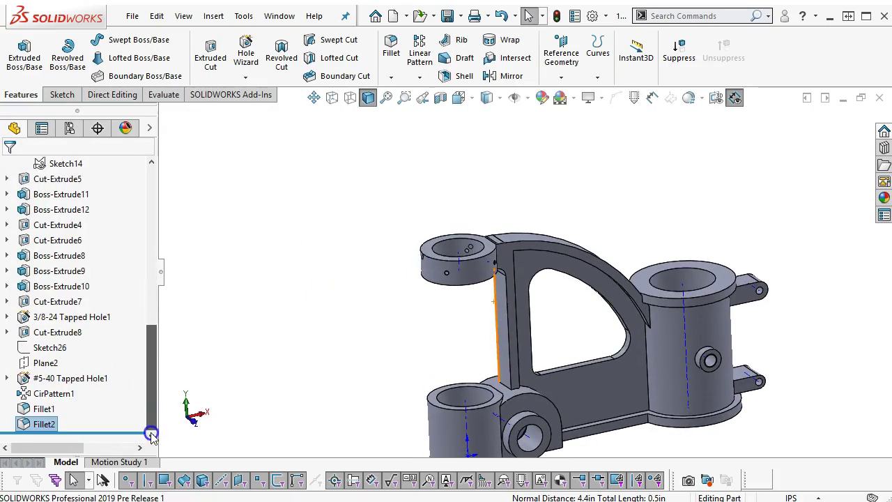
pyautogui.rightClick(48, 411)
pyautogui.click(59, 371)
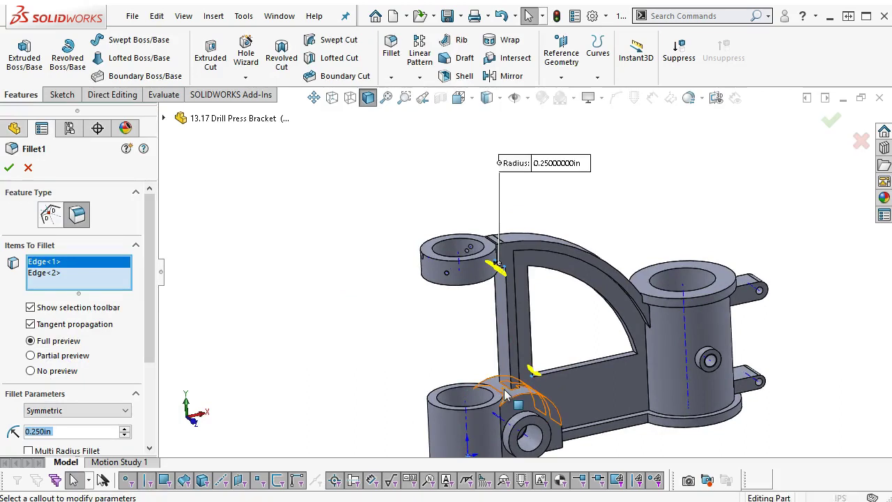
pyautogui.scroll(-3, 509, 369)
pyautogui.click(507, 369)
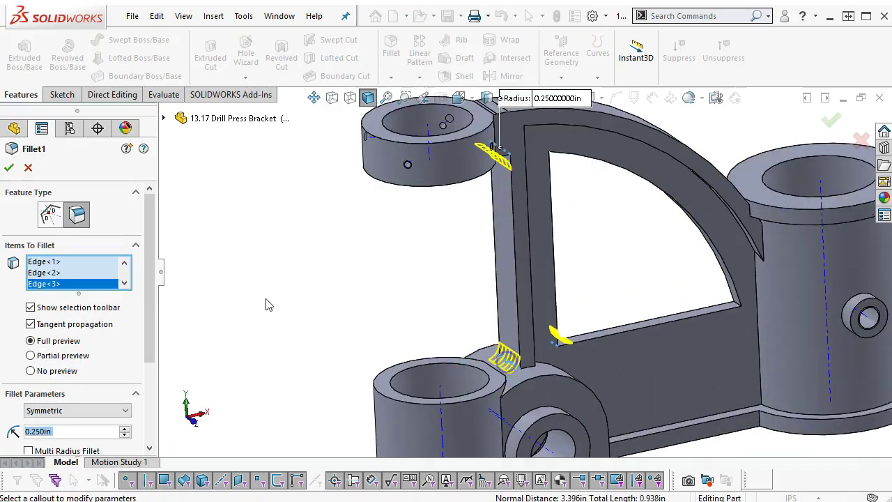
pyautogui.click(9, 168)
pyautogui.moveTo(281, 305)
pyautogui.mouseDown(button='middle')
pyautogui.moveTo(277, 288)
pyautogui.moveTo(264, 296)
pyautogui.mouseUp(button='middle')
pyautogui.middleClick(266, 298)
pyautogui.middleClick(265, 297)
pyautogui.click(305, 312)
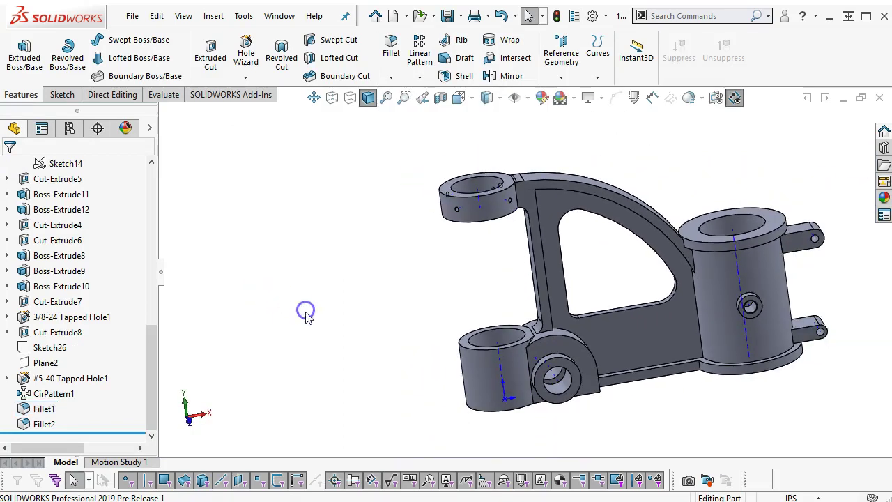
# Try to fillet the edge where the large cylinder meets the underside of its upper flange with a 0.124 in radius.
pyautogui.hotkey('ctrl', '1')
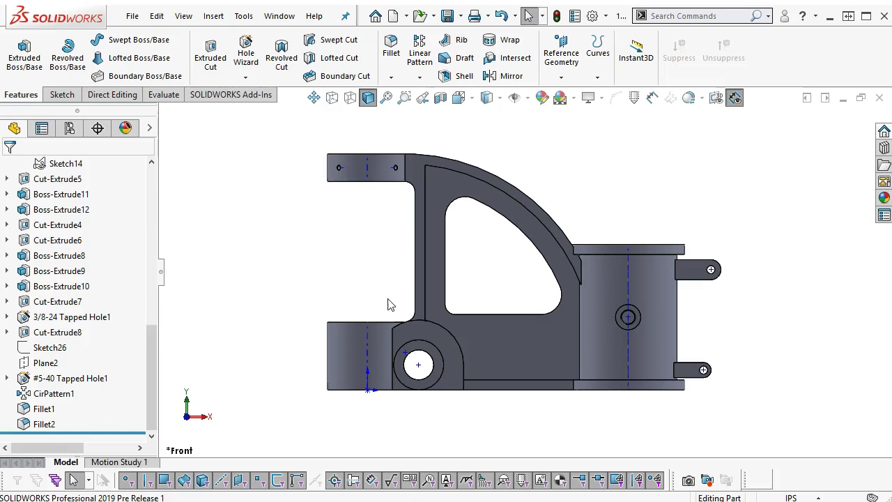
pyautogui.moveTo(599, 217); pyautogui.dragTo(614, 199, button='middle')
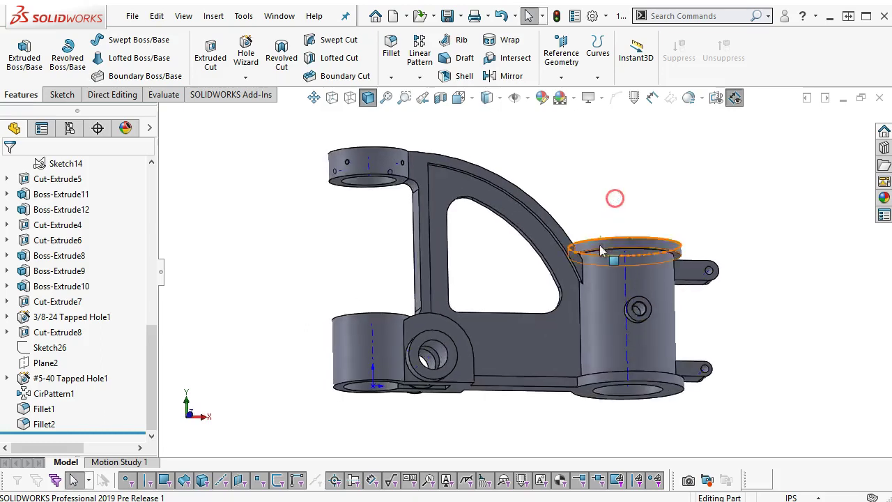
pyautogui.scroll(-3, 525, 351)
pyautogui.scroll(-2, 516, 272)
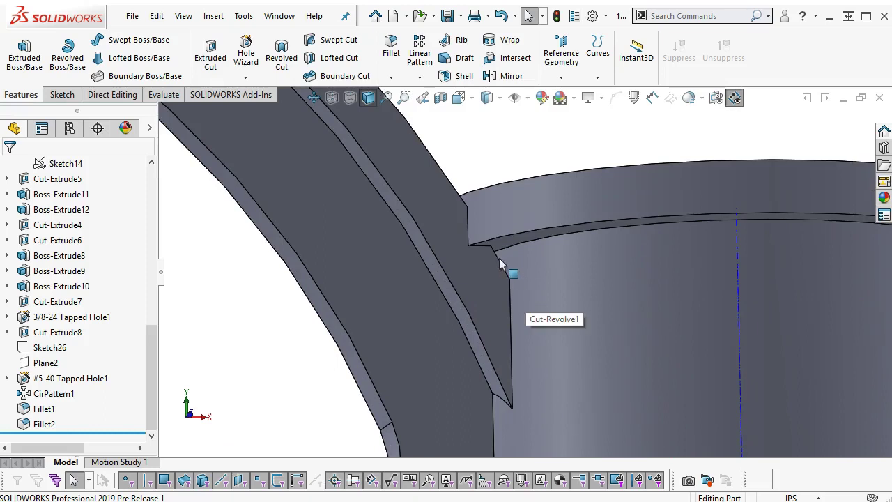
pyautogui.click(538, 242)
pyautogui.click(661, 198)
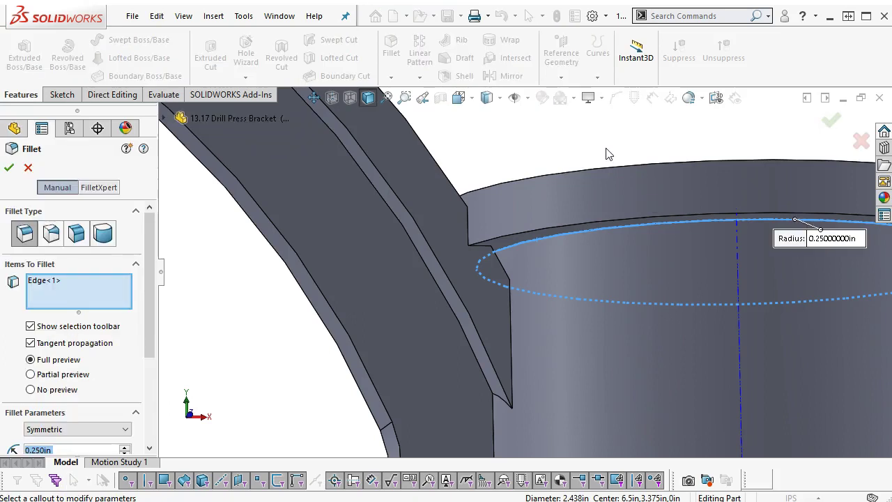
pyautogui.write('0.124')
pyautogui.press('Return')
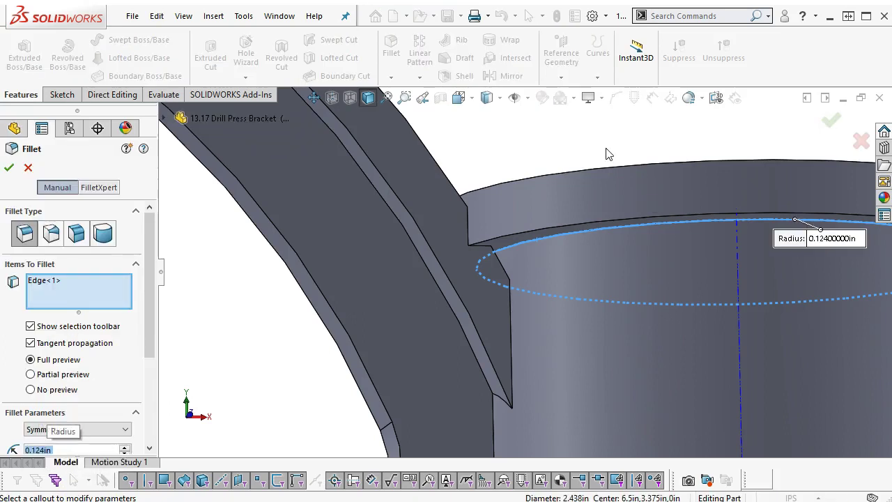
pyautogui.click(830, 121)
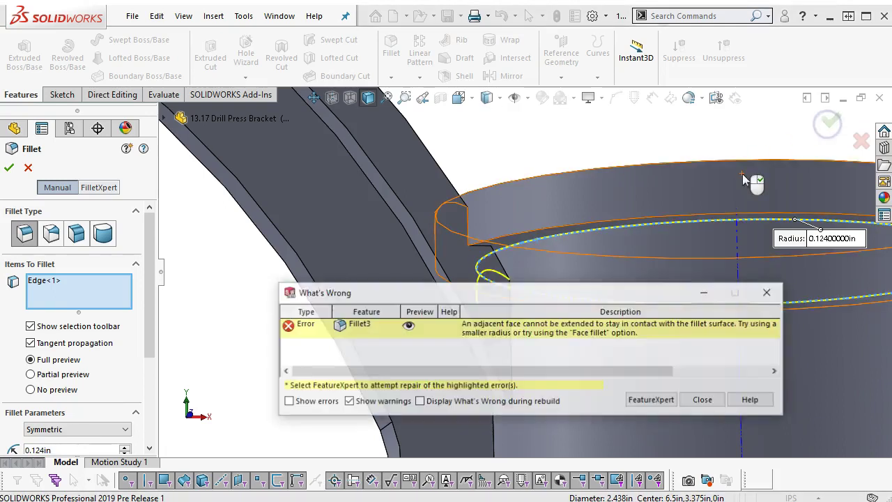
pyautogui.click(702, 401)
pyautogui.scroll(4, 526, 268)
pyautogui.moveTo(526, 267); pyautogui.dragTo(520, 292, button='middle')
pyautogui.click(553, 186)
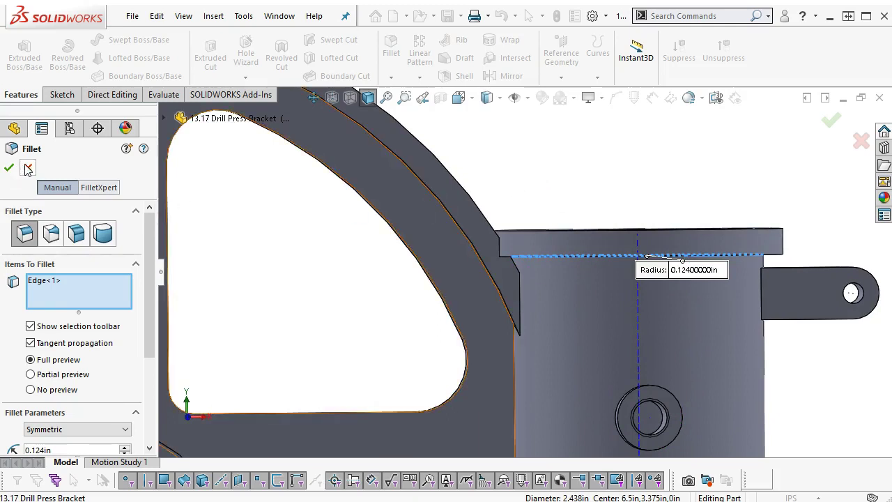
pyautogui.click(26, 168)
# Hide the temporary axes in the model view.
pyautogui.moveTo(564, 248); pyautogui.dragTo(515, 254, button='middle')
pyautogui.scroll(-1, 528, 269)
pyautogui.scroll(5, 519, 257)
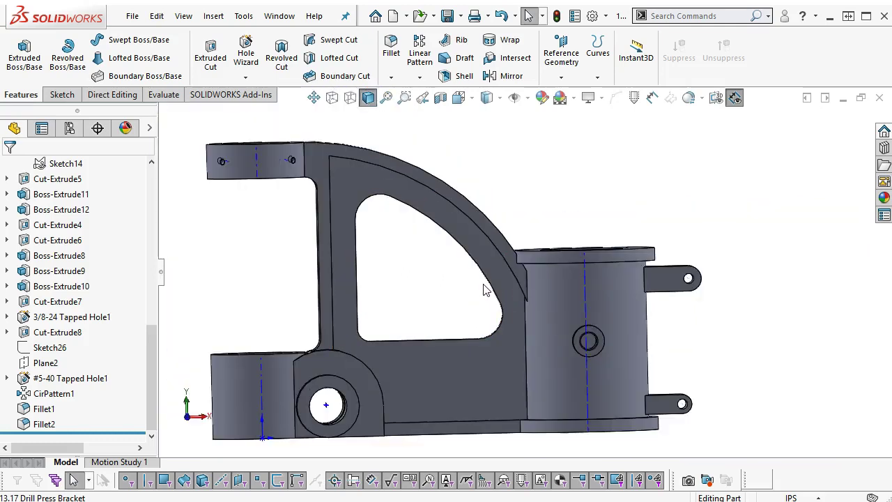
pyautogui.scroll(1, 483, 288)
pyautogui.moveTo(482, 287); pyautogui.dragTo(482, 321, button='middle')
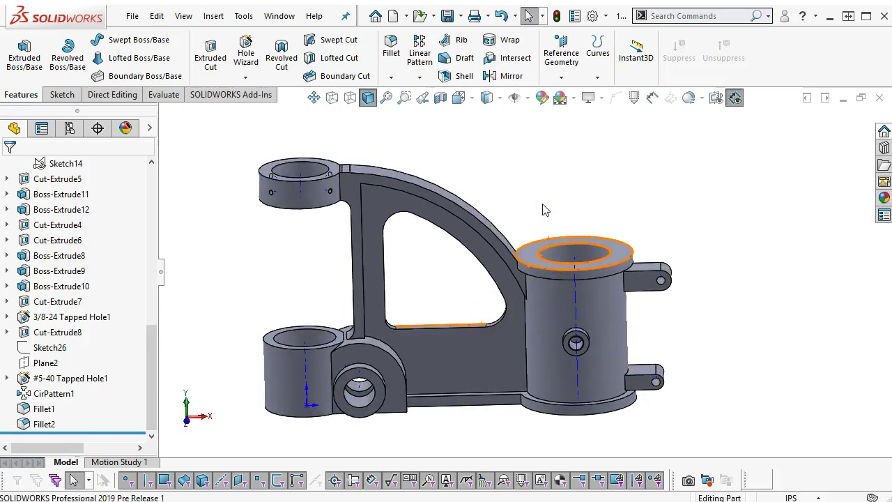
pyautogui.hotkey('ctrl', '1')
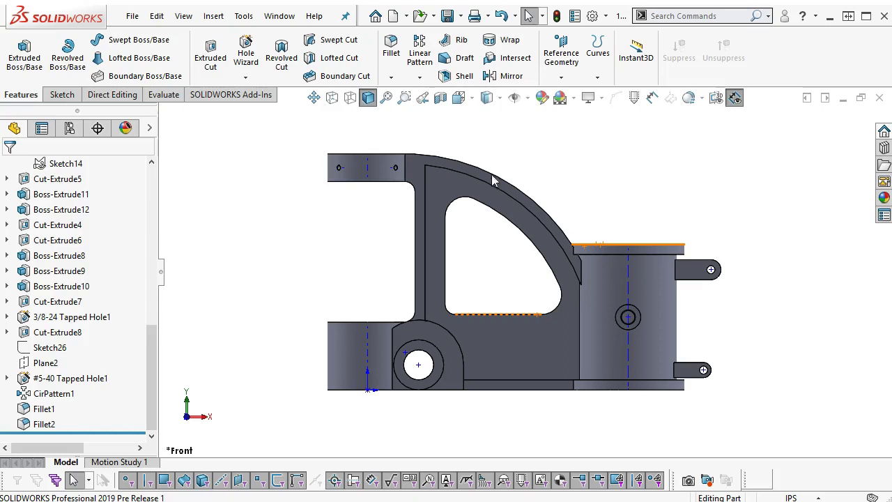
pyautogui.click(527, 98)
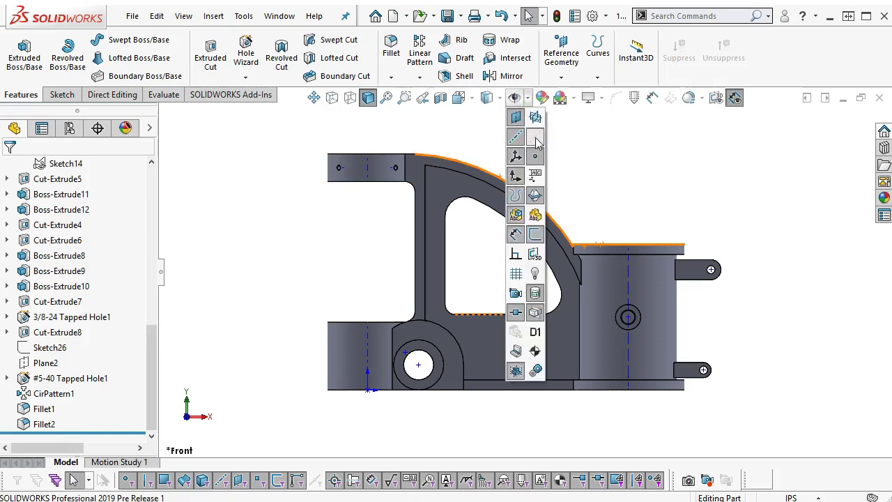
# Save the drill press bracket part.
pyautogui.moveTo(583, 158); pyautogui.dragTo(597, 187, button='middle')
pyautogui.scroll(-2, 508, 211)
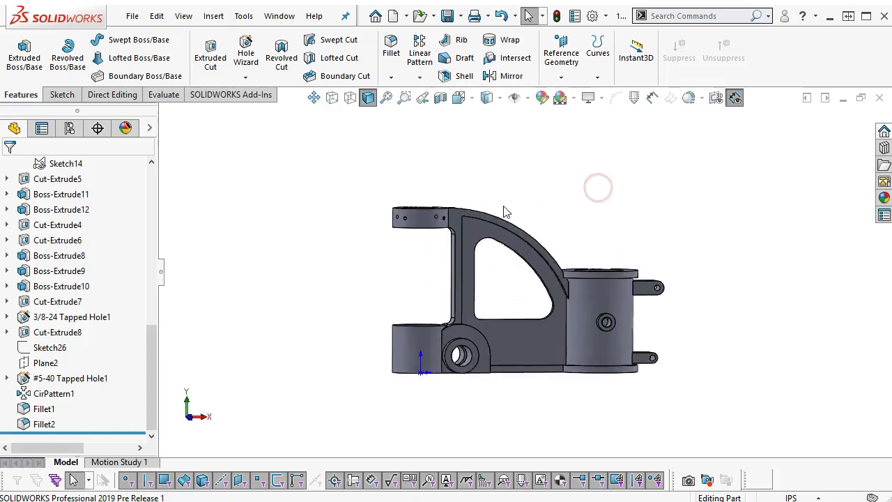
pyautogui.scroll(-1, 508, 211)
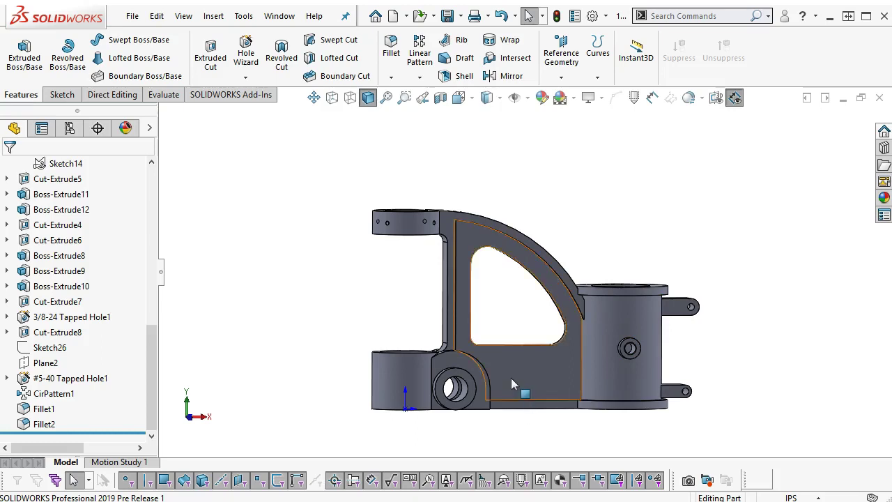
pyautogui.moveTo(509, 377); pyautogui.dragTo(472, 428, button='middle')
pyautogui.scroll(1, 471, 428)
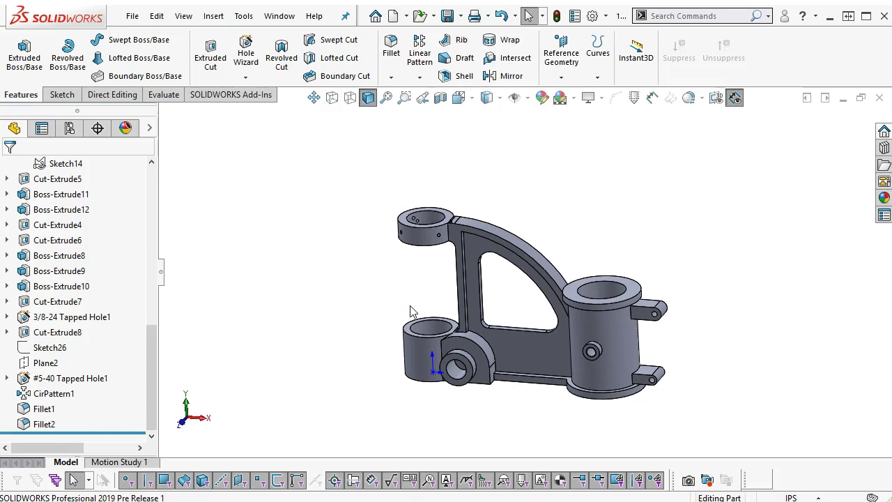
pyautogui.scroll(1, 411, 313)
pyautogui.moveTo(414, 333); pyautogui.dragTo(450, 318, button='middle')
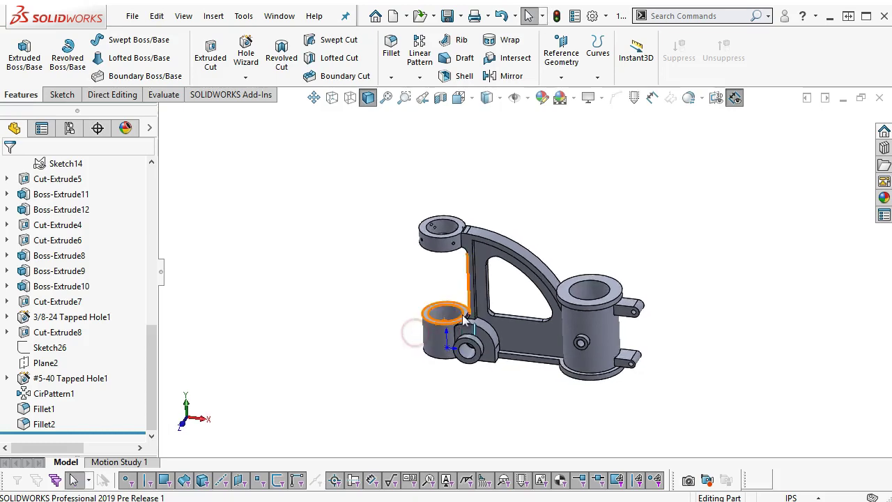
pyautogui.scroll(-3, 450, 318)
pyautogui.click(450, 16)
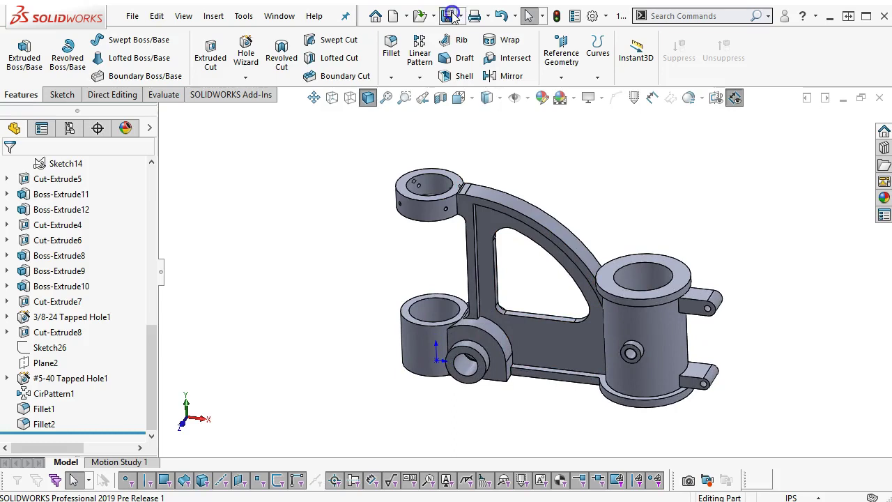
# Open the part's material library and browse the alloy, Other Metals and Other Non-metals categories.
pyautogui.moveTo(150, 369); pyautogui.dragTo(146, 210)
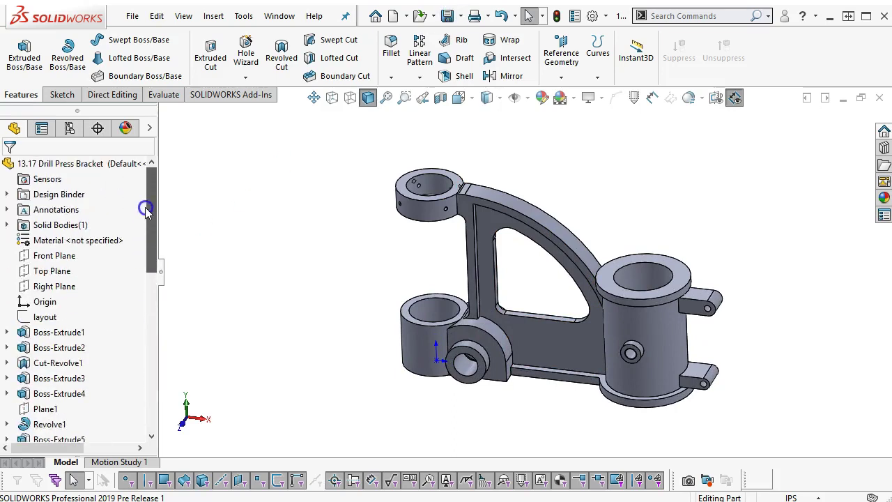
pyautogui.rightClick(82, 240)
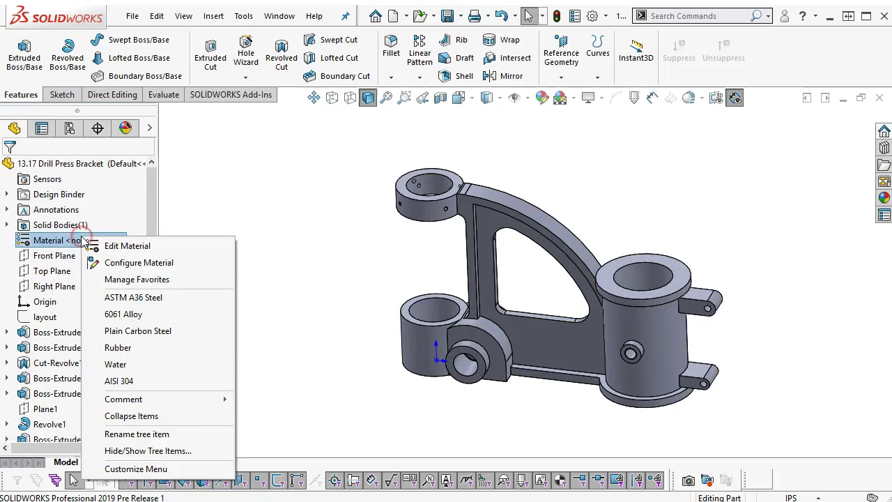
pyautogui.click(116, 245)
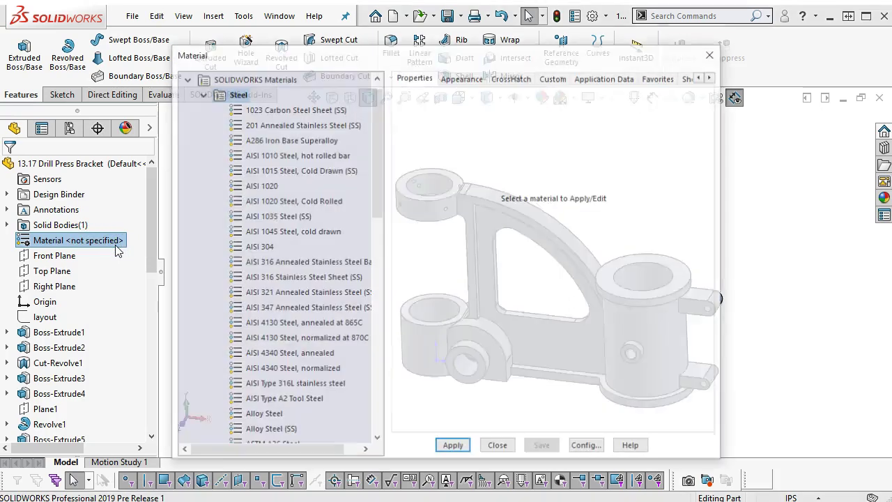
pyautogui.click(201, 93)
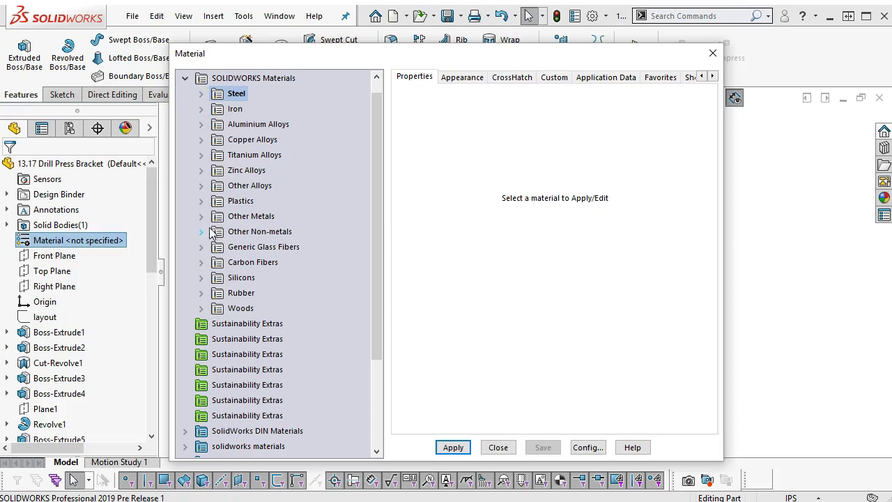
pyautogui.click(200, 186)
pyautogui.click(200, 186)
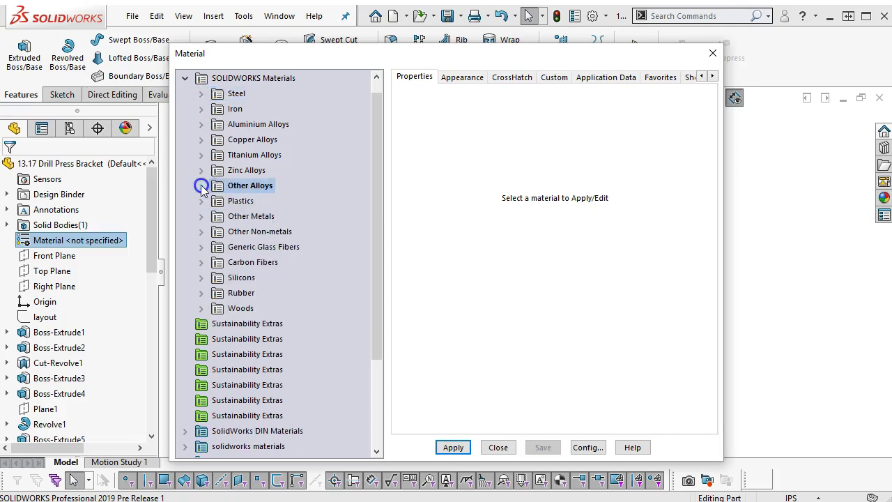
pyautogui.click(201, 170)
pyautogui.click(201, 170)
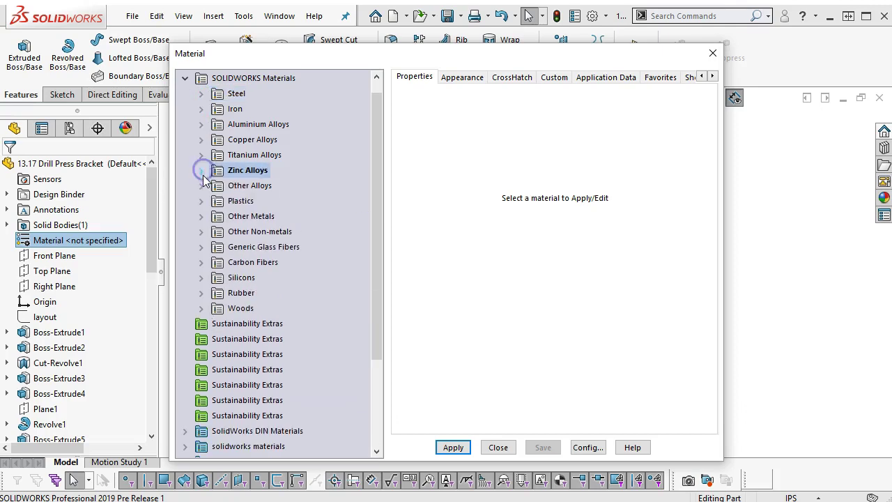
pyautogui.click(201, 215)
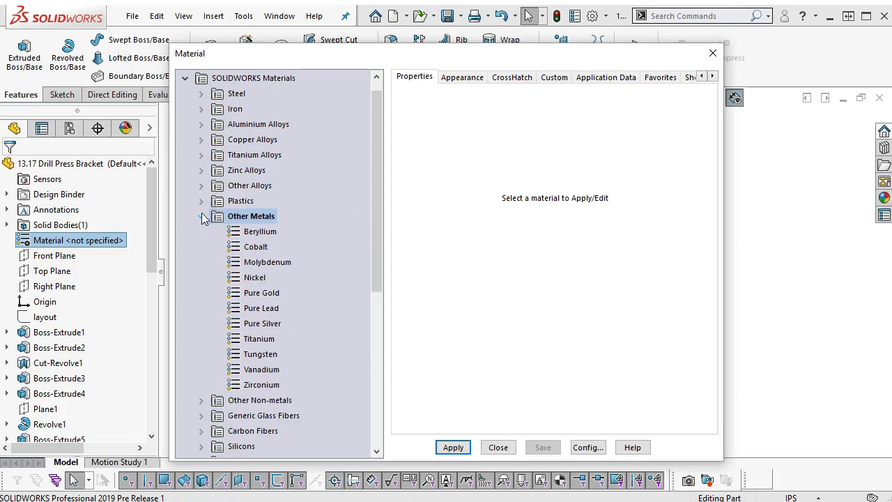
pyautogui.click(202, 216)
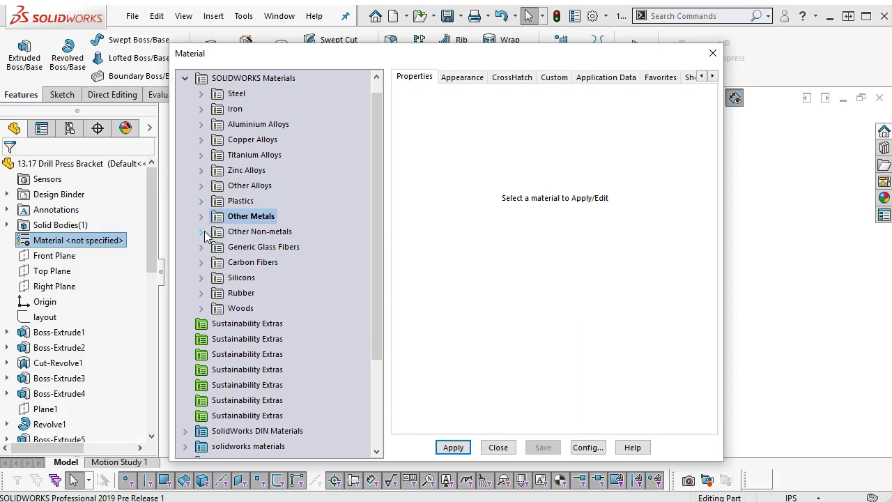
pyautogui.click(203, 231)
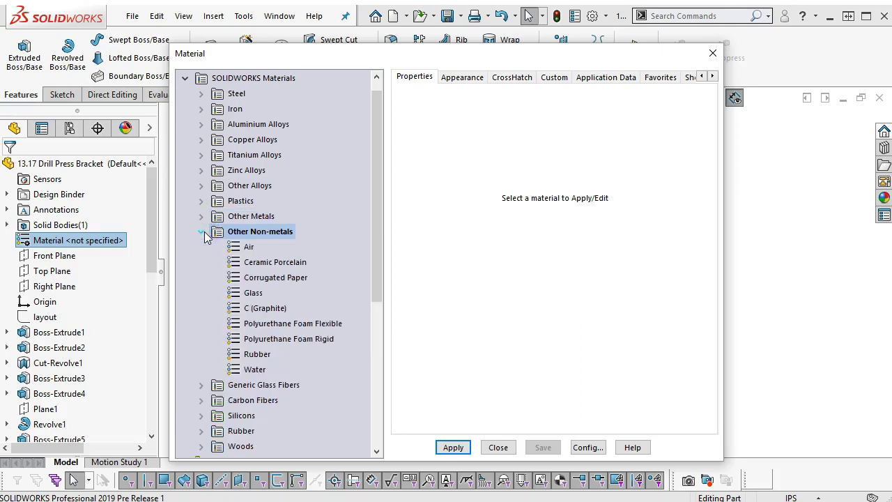
pyautogui.click(202, 231)
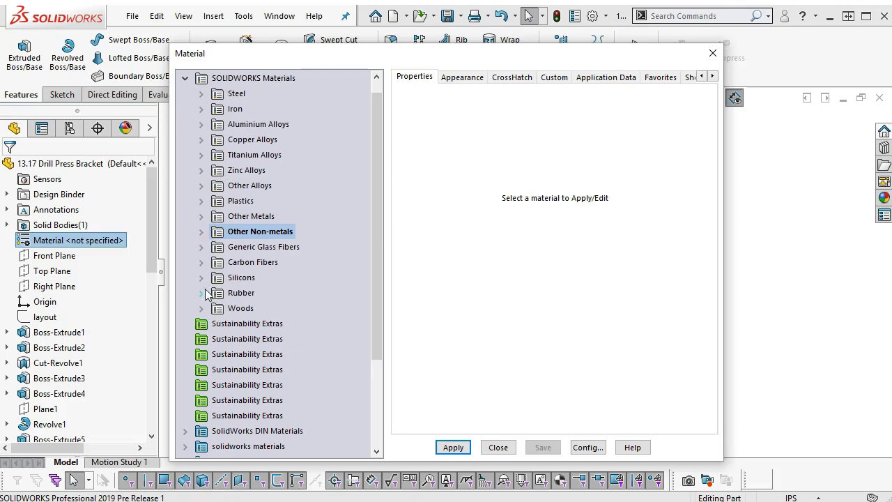
# Apply PE High Density from the Plastics category as the part's material and close the material library.
pyautogui.click(201, 201)
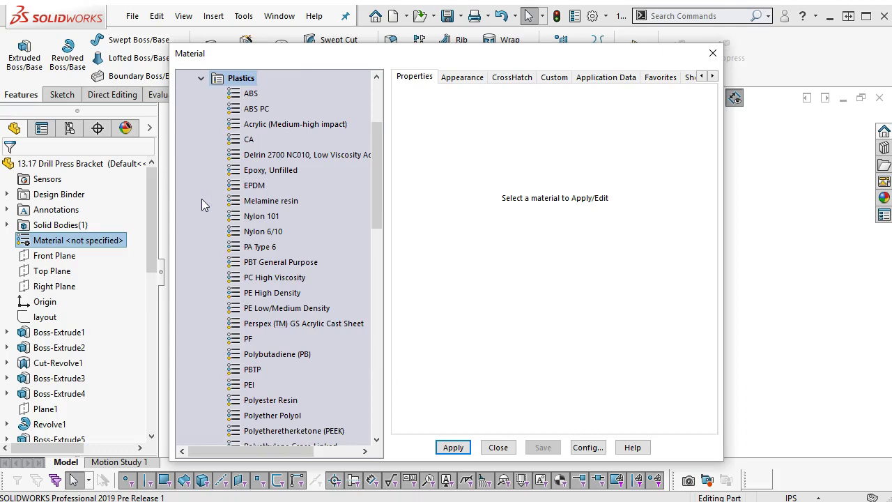
pyautogui.click(266, 295)
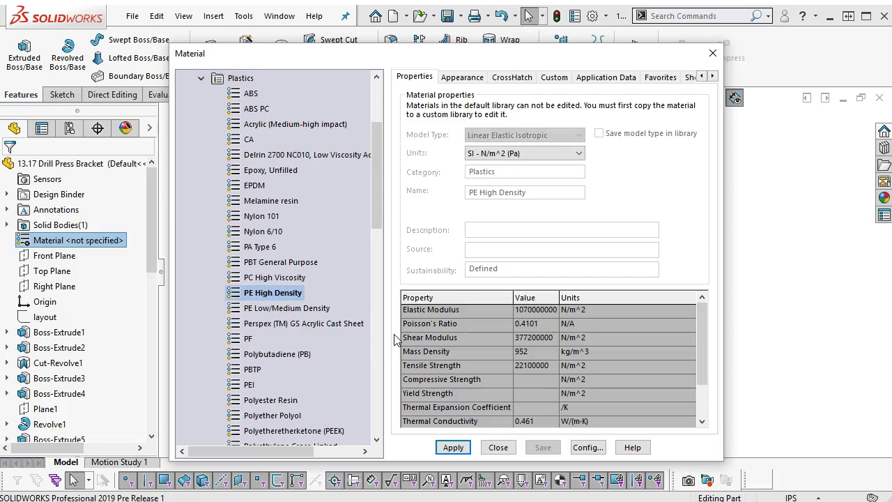
pyautogui.click(453, 448)
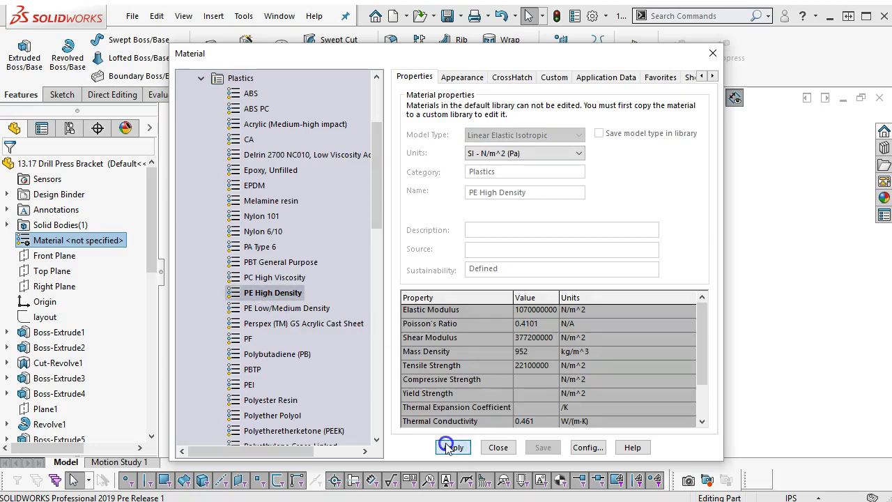
pyautogui.click(491, 448)
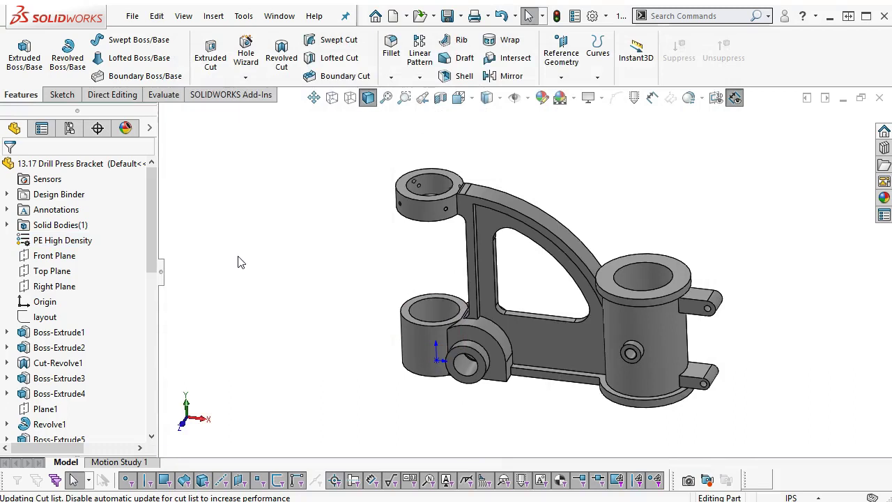
pyautogui.moveTo(237, 231); pyautogui.dragTo(285, 370, button='middle')
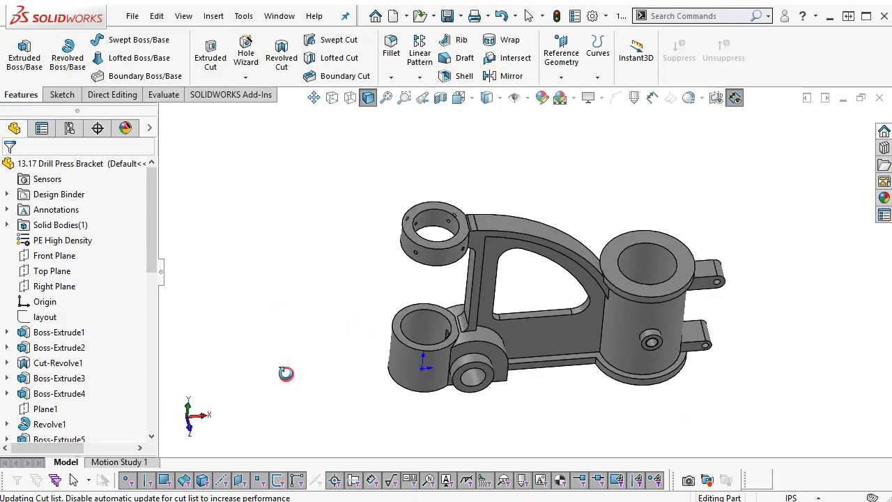
pyautogui.press('Escape')
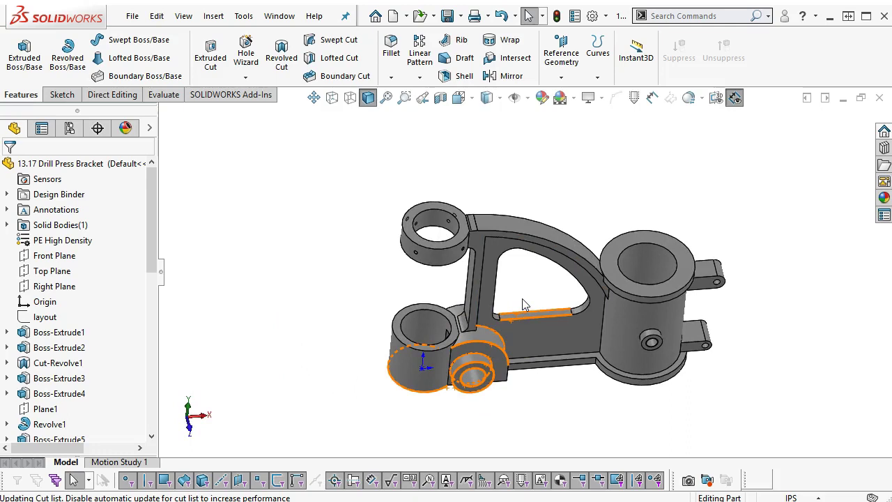
pyautogui.moveTo(524, 305); pyautogui.dragTo(430, 358, button='middle')
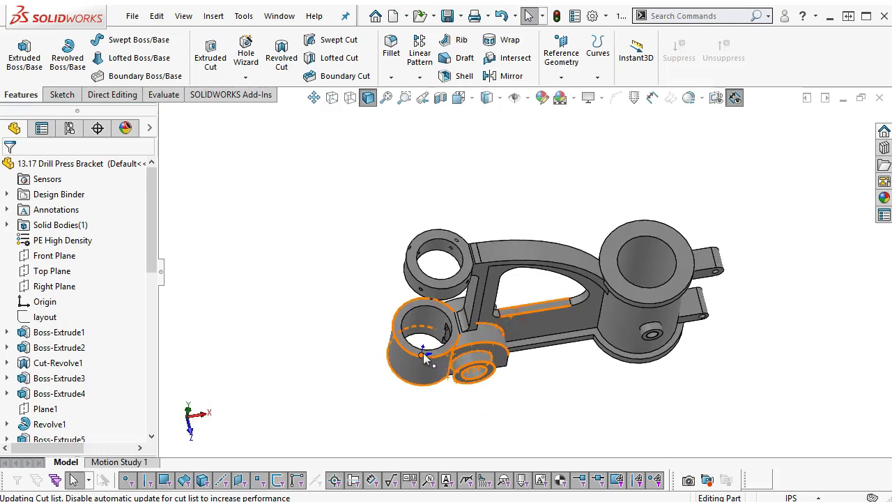
pyautogui.moveTo(641, 406); pyautogui.dragTo(452, 386, button='middle')
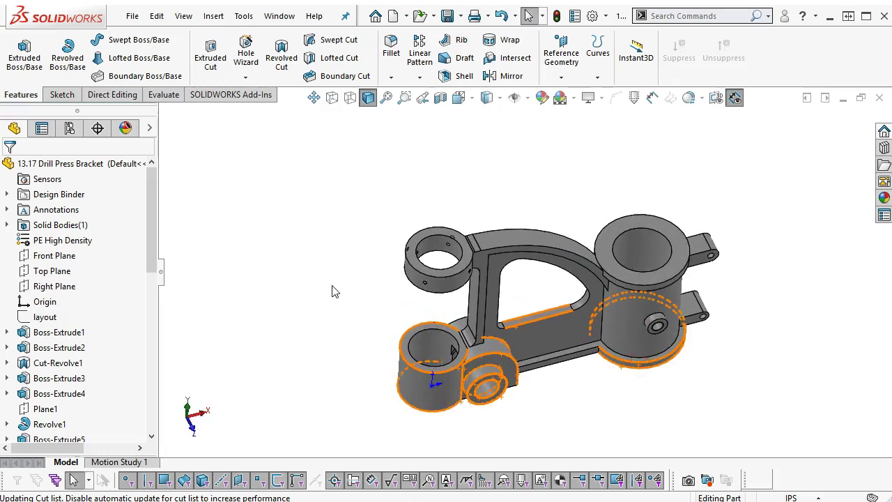
pyautogui.moveTo(305, 223); pyautogui.dragTo(344, 194, button='middle')
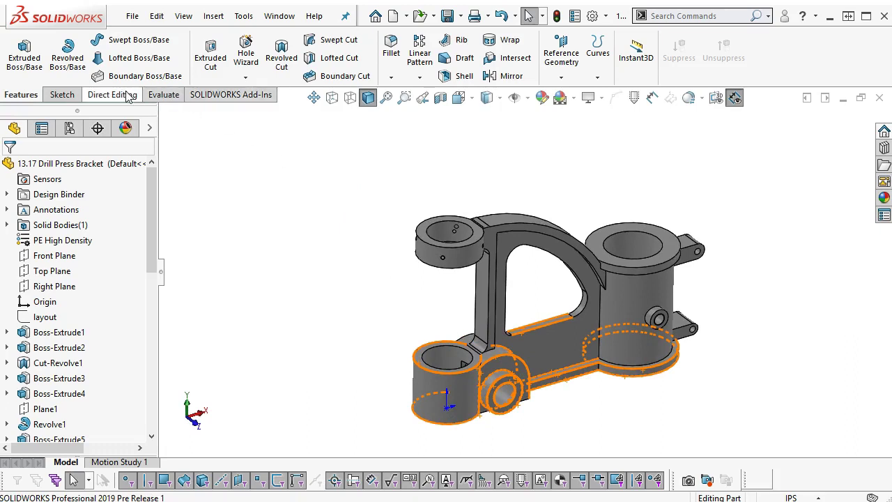
# Review the bracket's mass properties in the current inch-pound units and close the report.
pyautogui.click(154, 97)
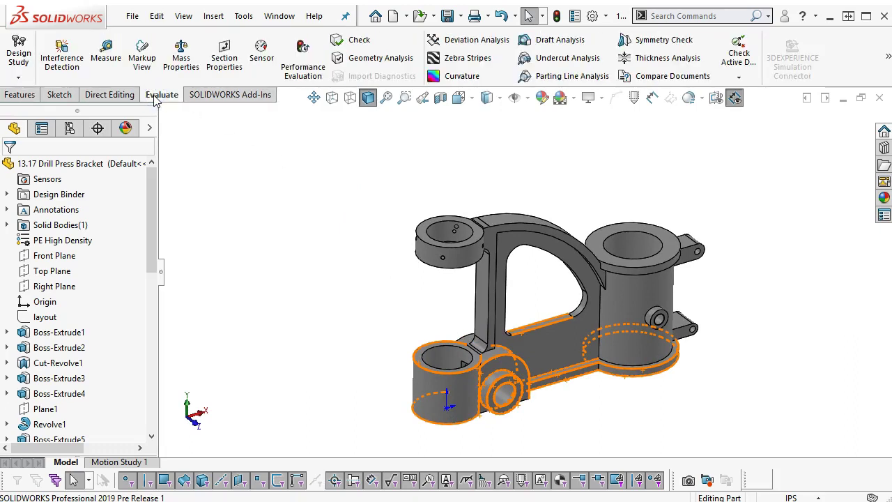
pyautogui.click(179, 63)
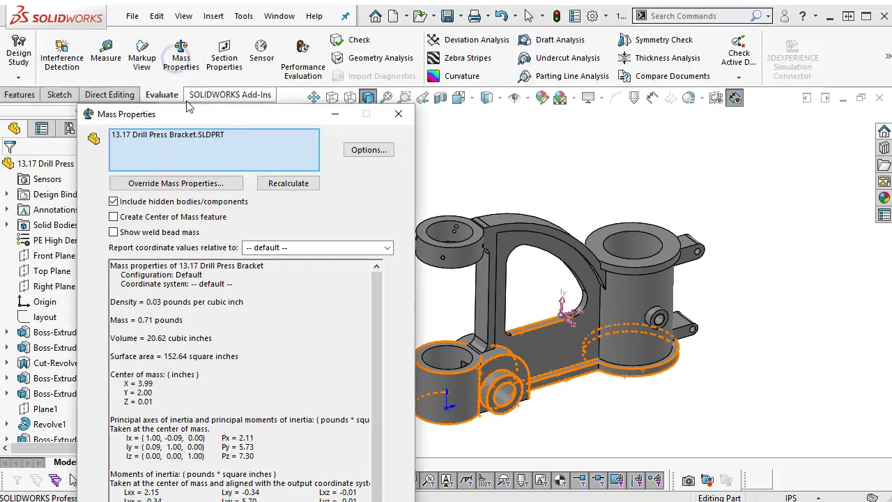
pyautogui.moveTo(208, 118); pyautogui.dragTo(215, 23)
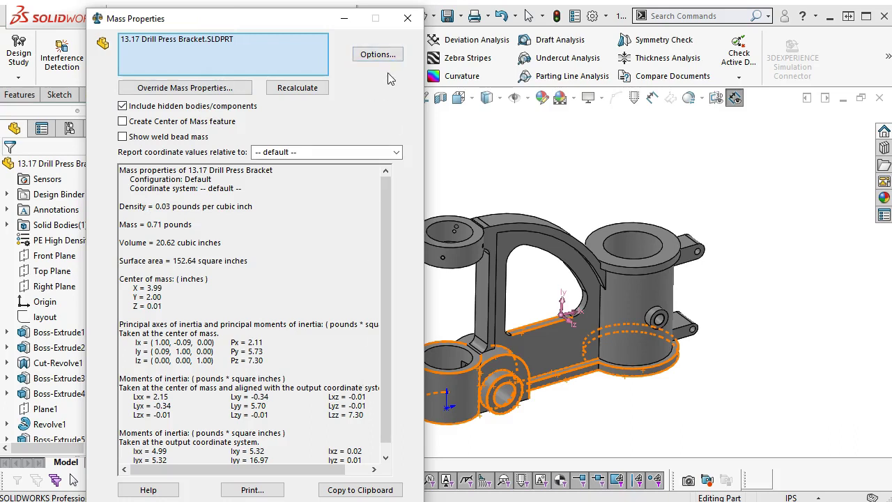
pyautogui.click(408, 18)
# Switch the document units to MMGS (millimeter, gram, second) and review the bracket's mass properties in them.
pyautogui.click(824, 494)
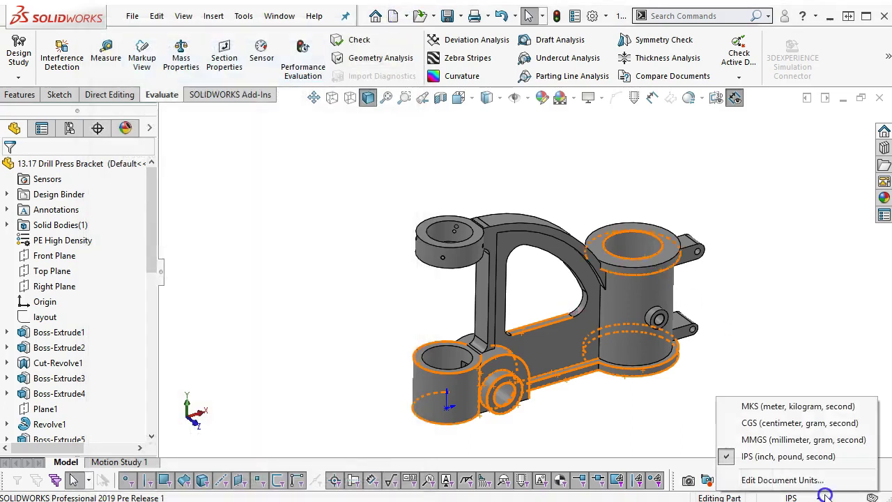
pyautogui.click(798, 439)
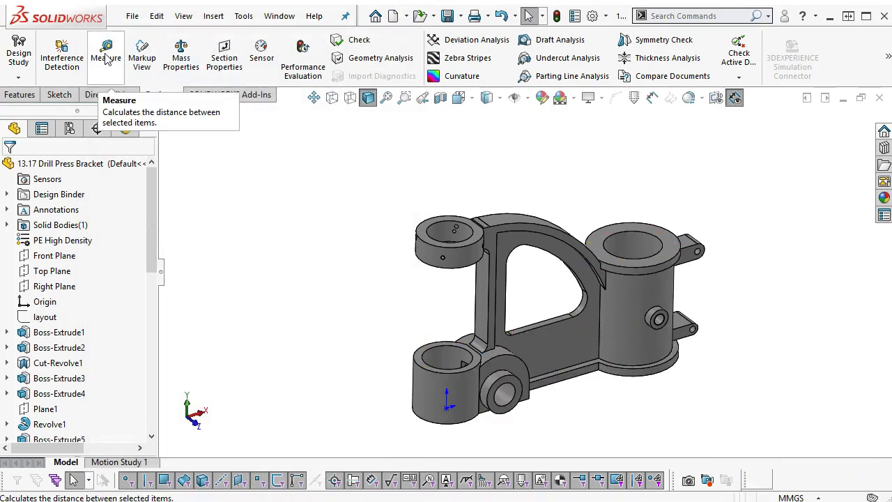
pyautogui.click(180, 59)
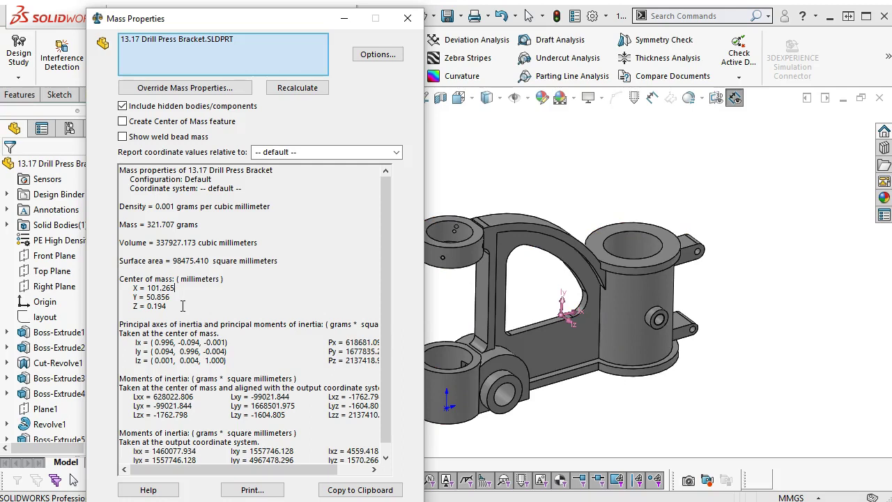
pyautogui.click(408, 18)
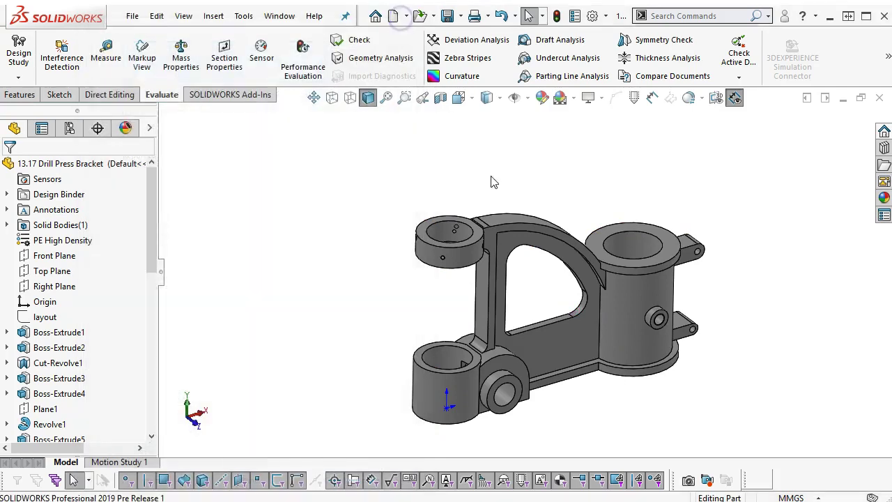
# Start a sketch on the large cylinder's top flange face and draw a vertical line from its outer edge to the bore center.
pyautogui.moveTo(400, 195); pyautogui.dragTo(432, 205, button='middle')
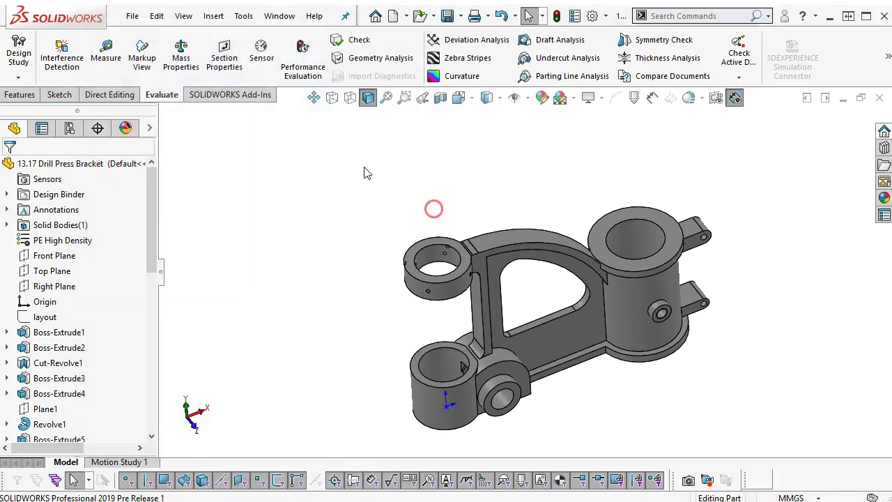
pyautogui.scroll(-1, 594, 232)
pyautogui.click(595, 231)
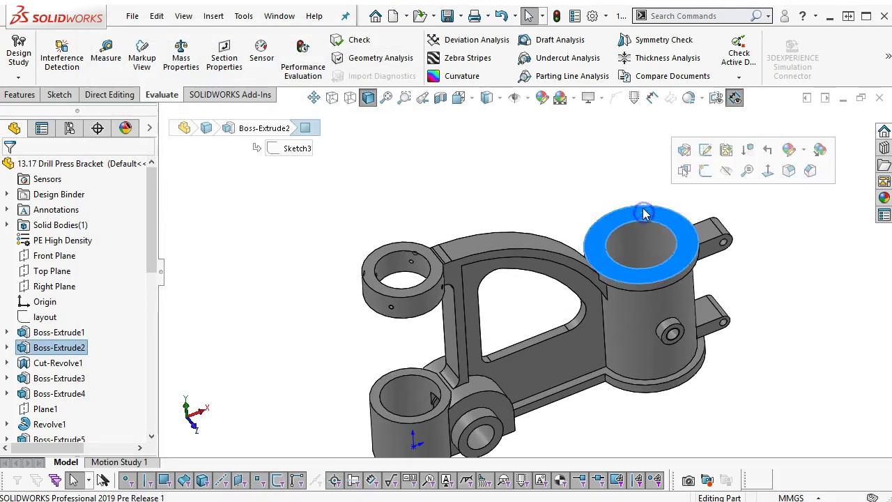
pyautogui.click(706, 166)
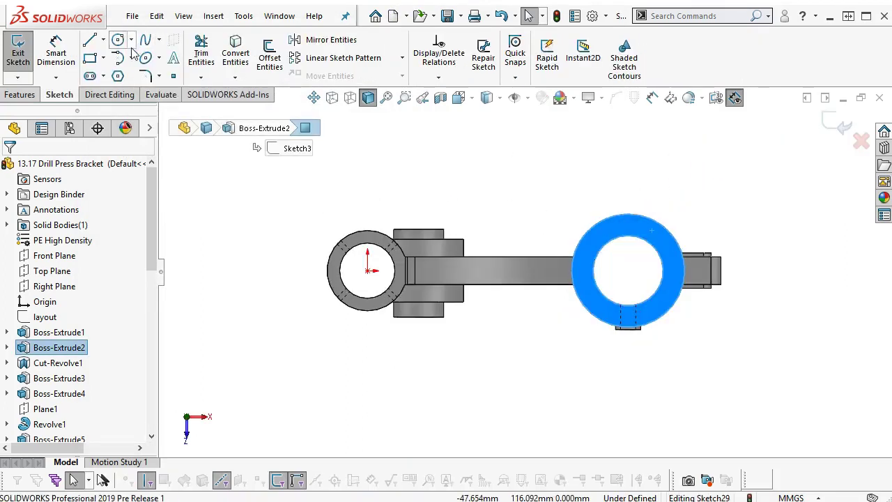
pyautogui.click(102, 39)
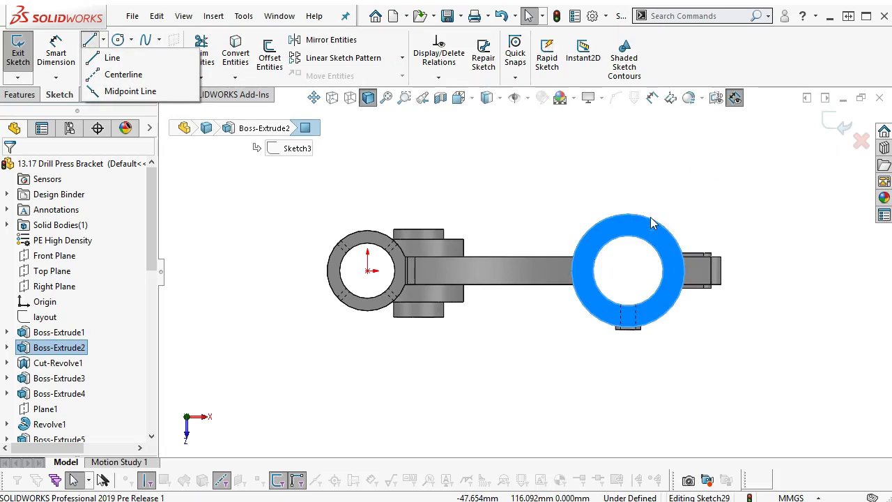
pyautogui.click(147, 79)
pyautogui.click(98, 41)
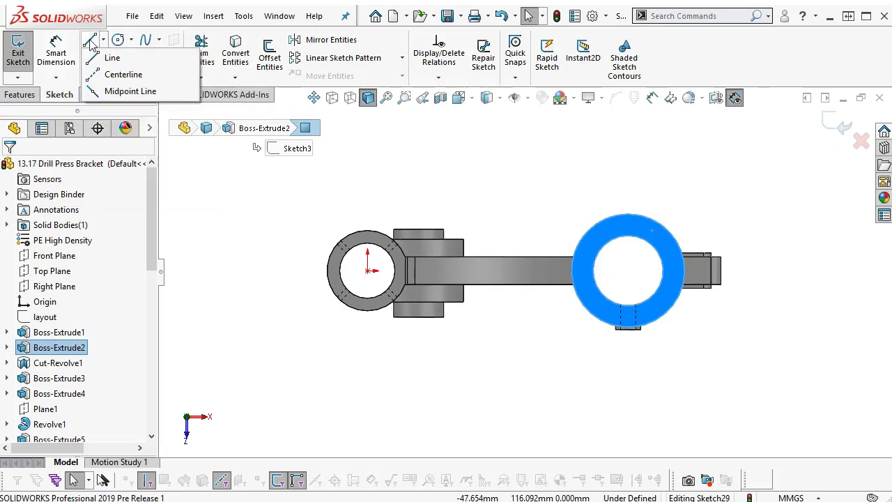
pyautogui.click(112, 57)
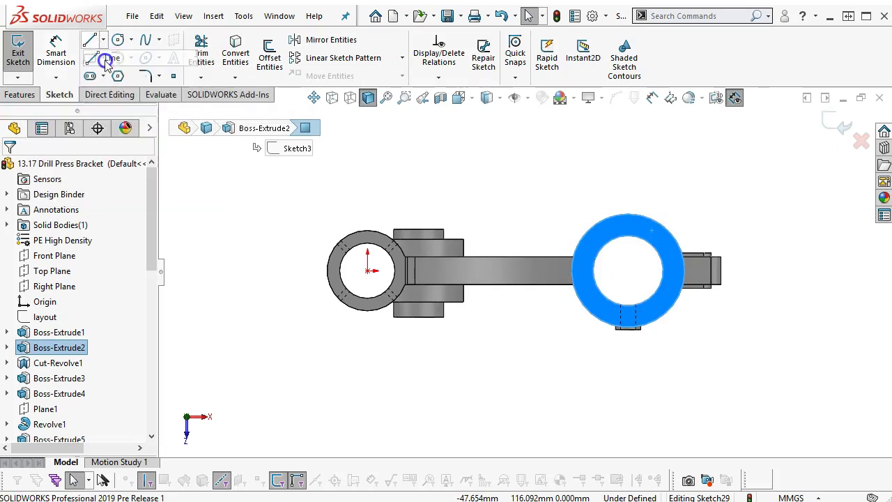
pyautogui.click(629, 215)
pyautogui.click(627, 270)
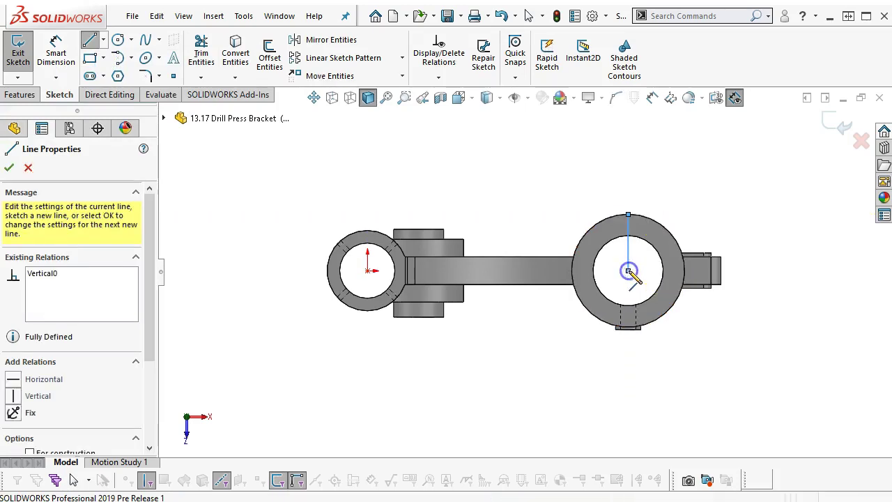
# Add a horizontal line from the bore center to the flange's outer edge on the lug side and exit the sketch.
pyautogui.click(684, 271)
pyautogui.rightClick(692, 183)
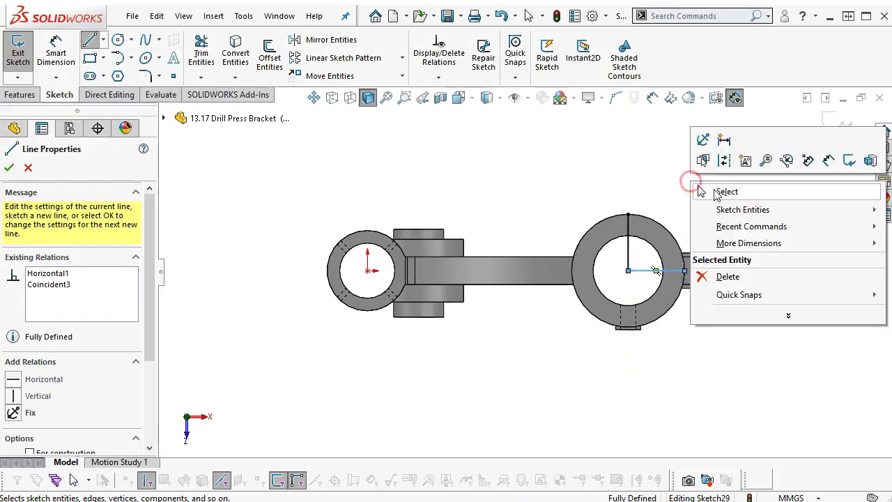
pyautogui.click(713, 193)
pyautogui.click(838, 123)
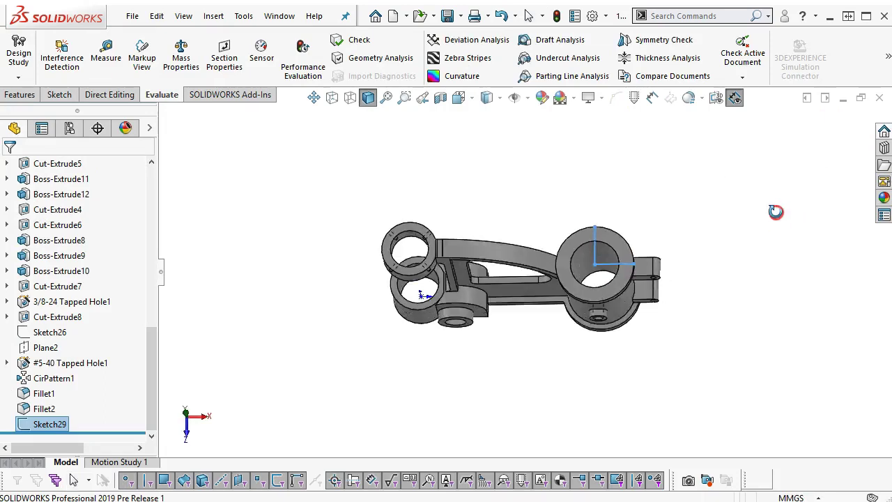
pyautogui.moveTo(828, 108); pyautogui.dragTo(796, 166, button='middle')
pyautogui.scroll(-2, 638, 238)
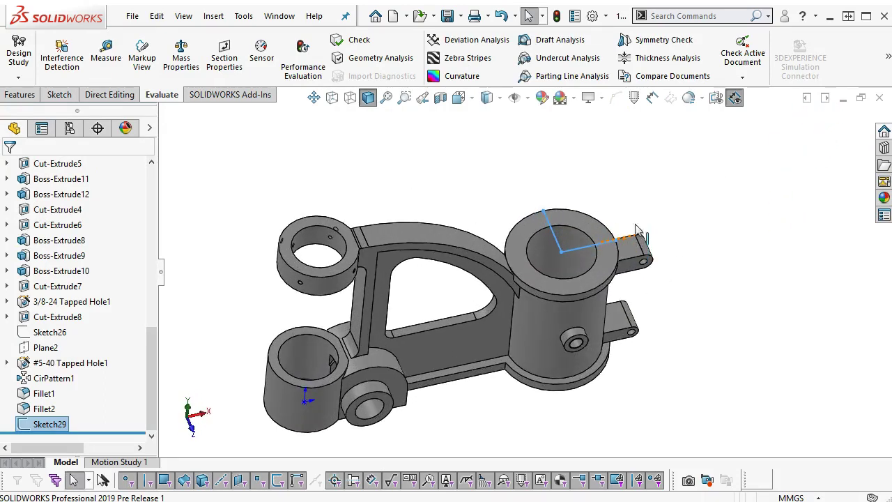
pyautogui.click(634, 208)
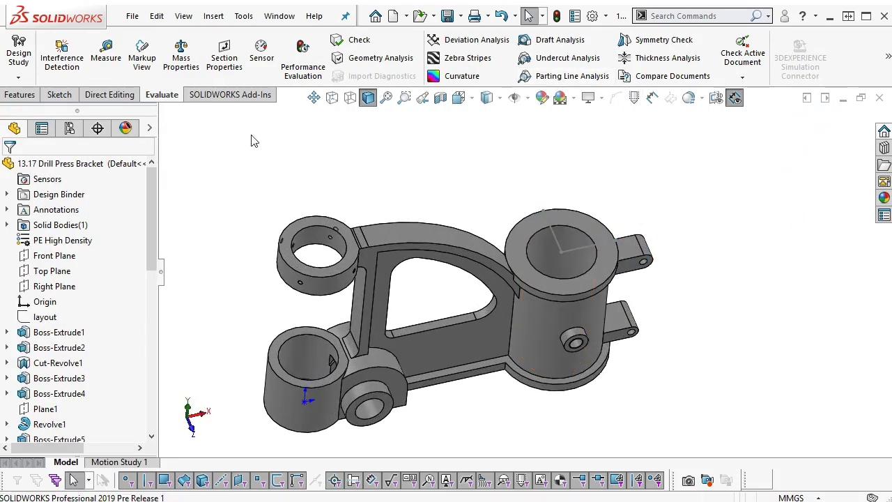
# Create a coordinate system at the sketch lines' shared corner, with X along the horizontal line and Y along the vertical line, reversed.
pyautogui.click(20, 94)
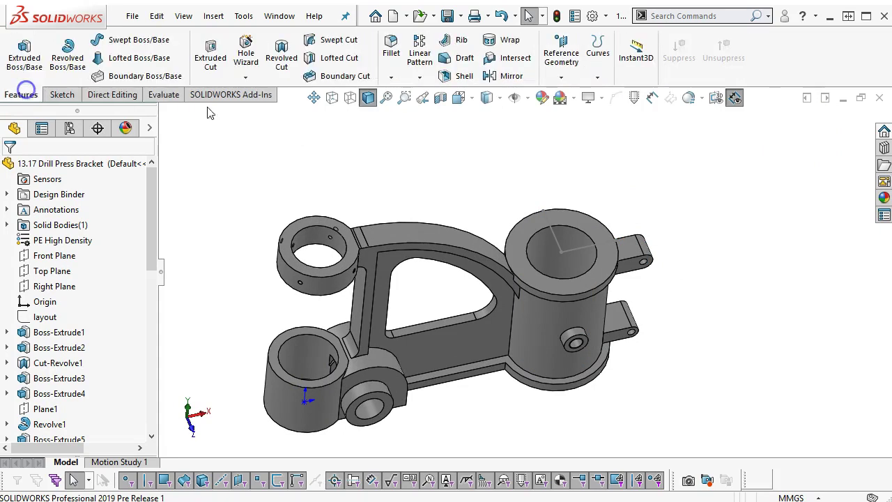
pyautogui.click(559, 80)
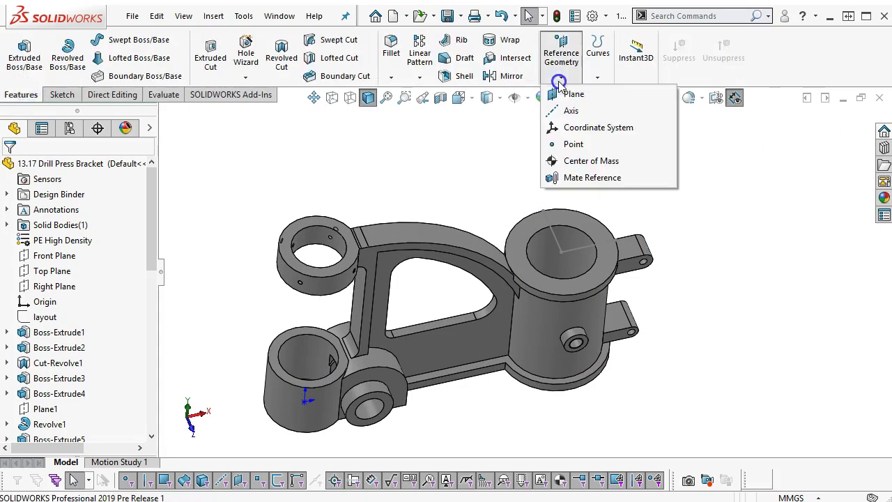
pyautogui.click(573, 129)
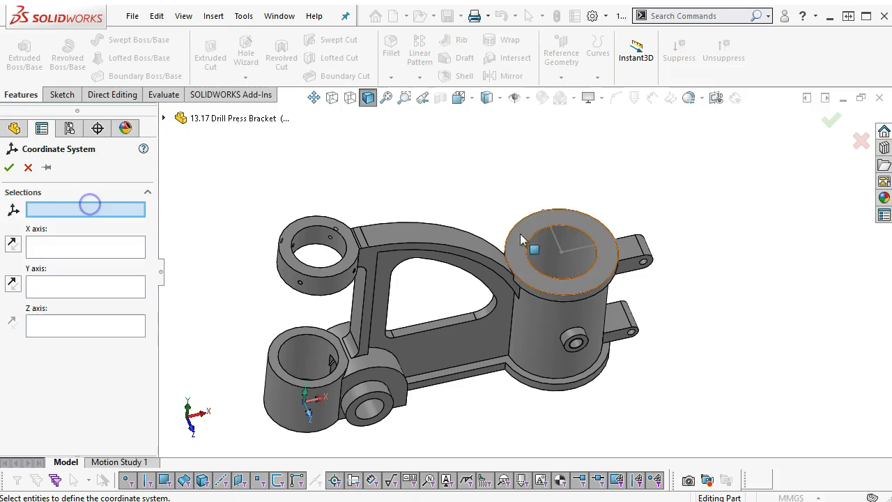
pyautogui.click(560, 249)
pyautogui.click(59, 244)
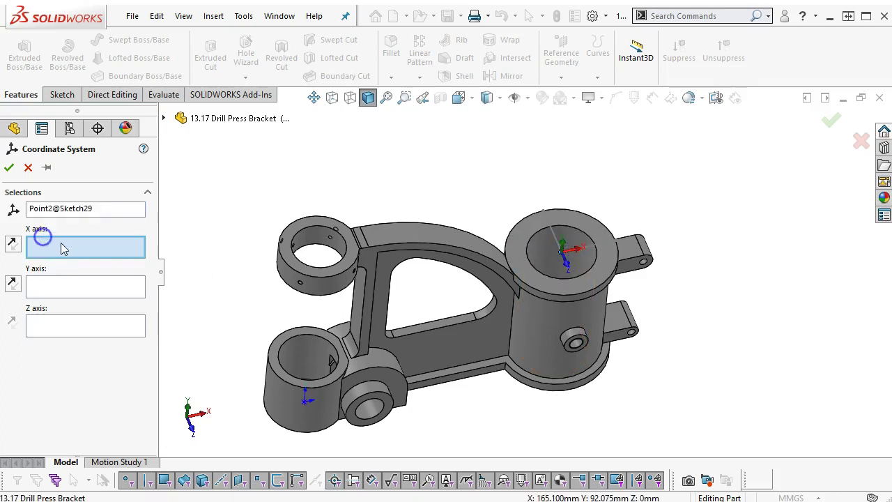
pyautogui.click(582, 247)
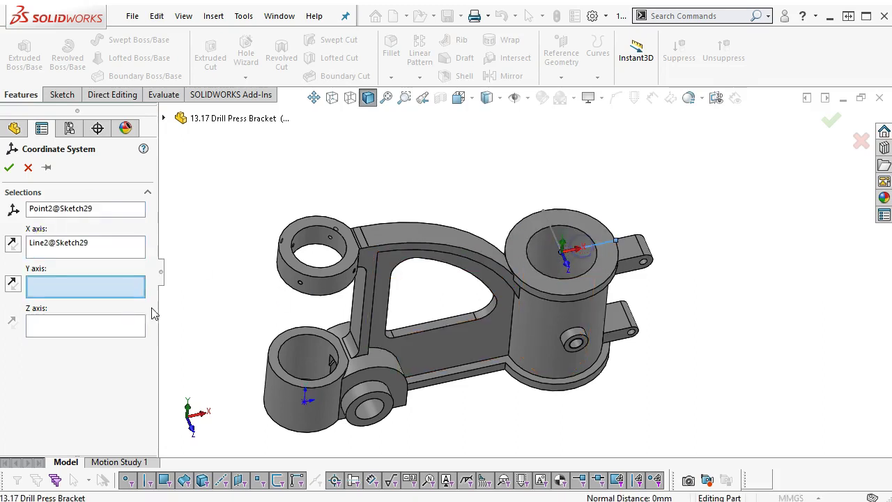
pyautogui.click(83, 296)
pyautogui.click(556, 241)
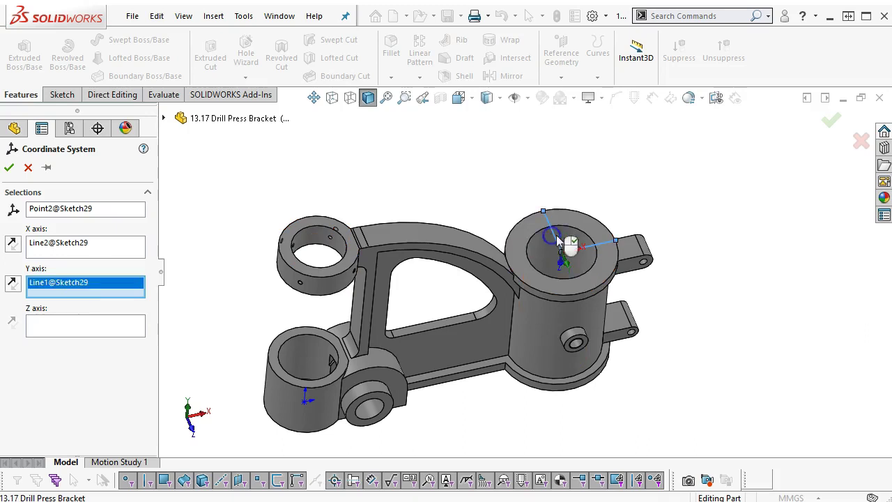
pyautogui.click(12, 282)
pyautogui.click(10, 168)
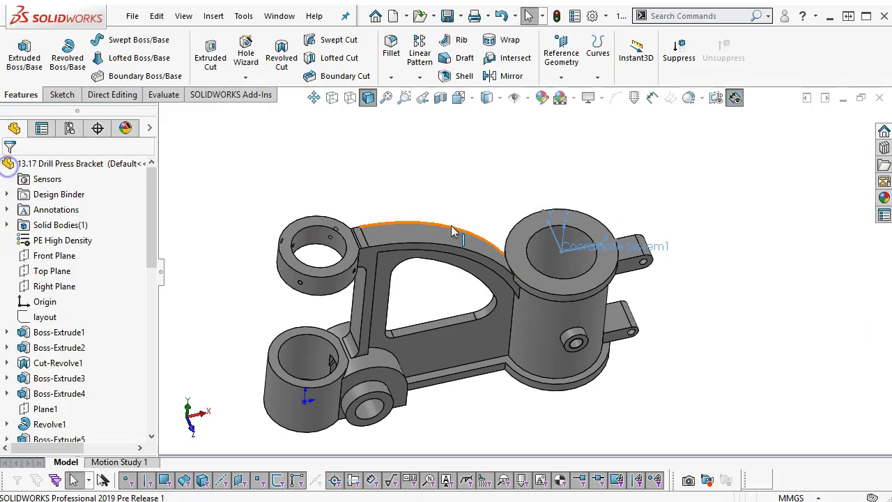
pyautogui.scroll(5, 508, 202)
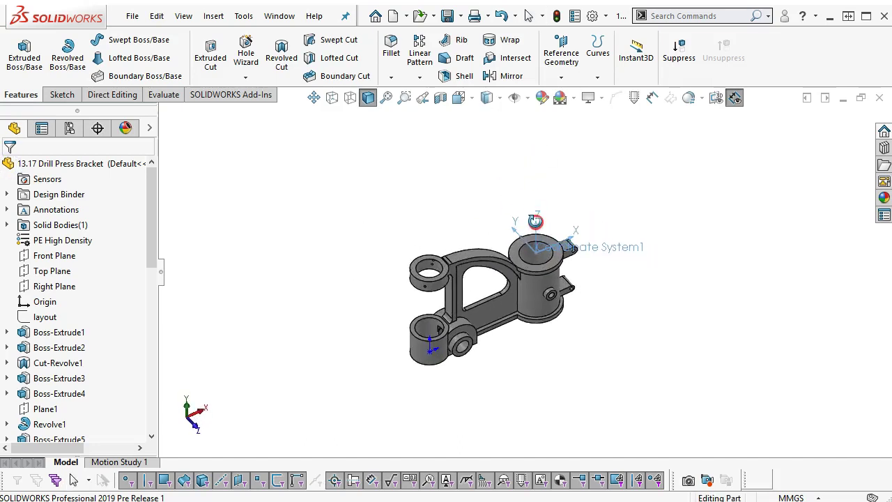
pyautogui.scroll(-2, 533, 244)
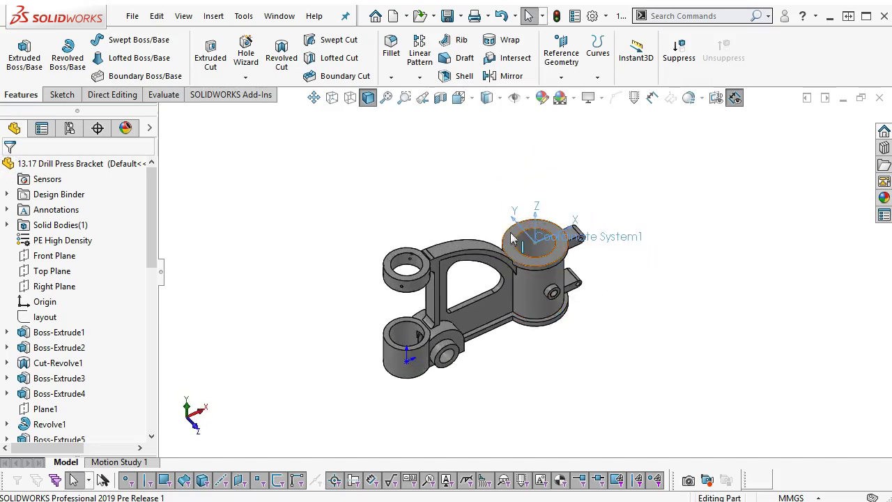
# Evaluate the bracket's mass properties relative to Coordinate System1 and examine the center of mass.
pyautogui.click(165, 95)
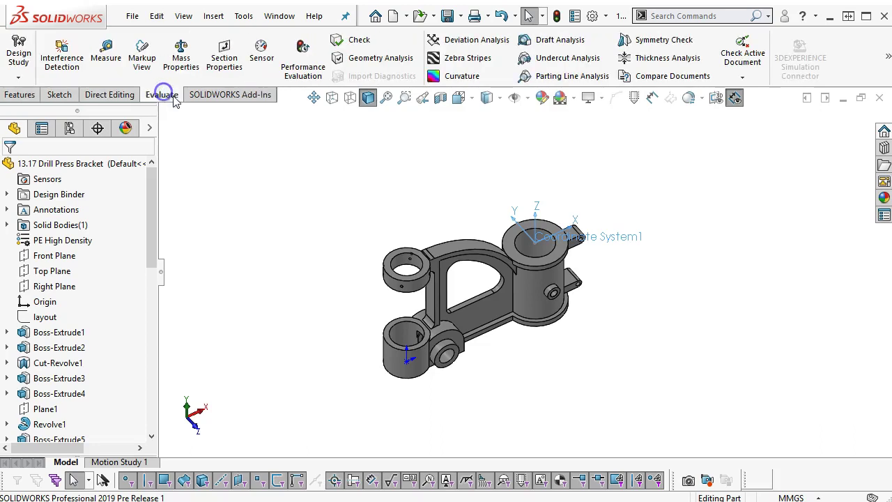
pyautogui.click(180, 57)
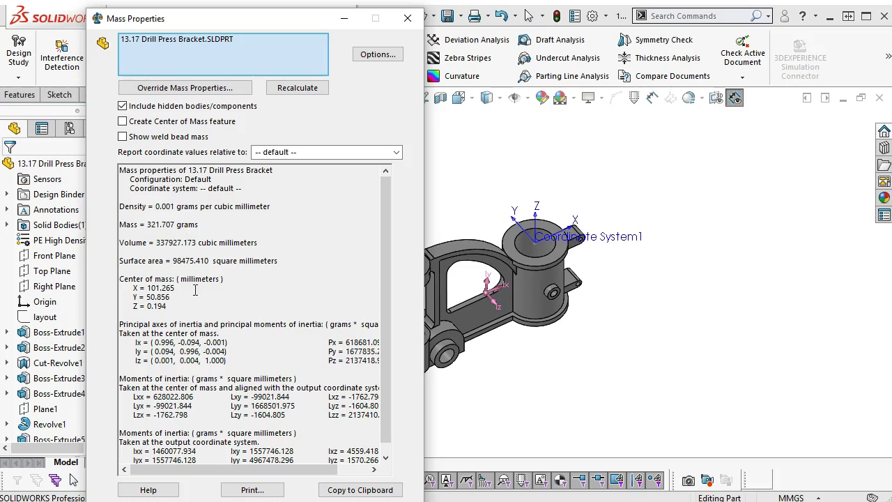
pyautogui.click(288, 152)
pyautogui.click(395, 151)
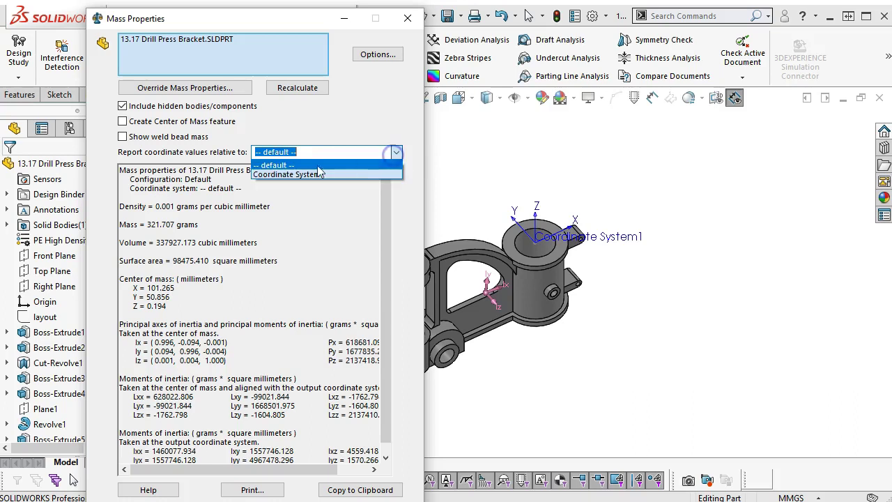
pyautogui.click(271, 174)
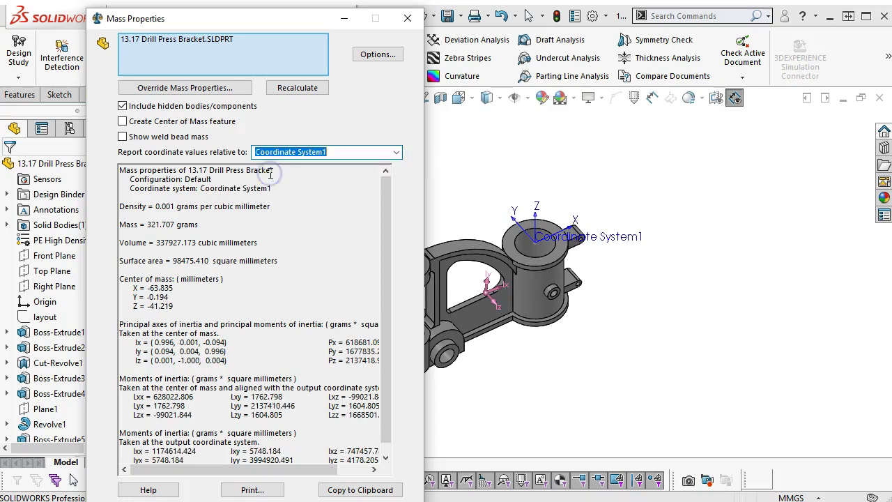
pyautogui.click(190, 295)
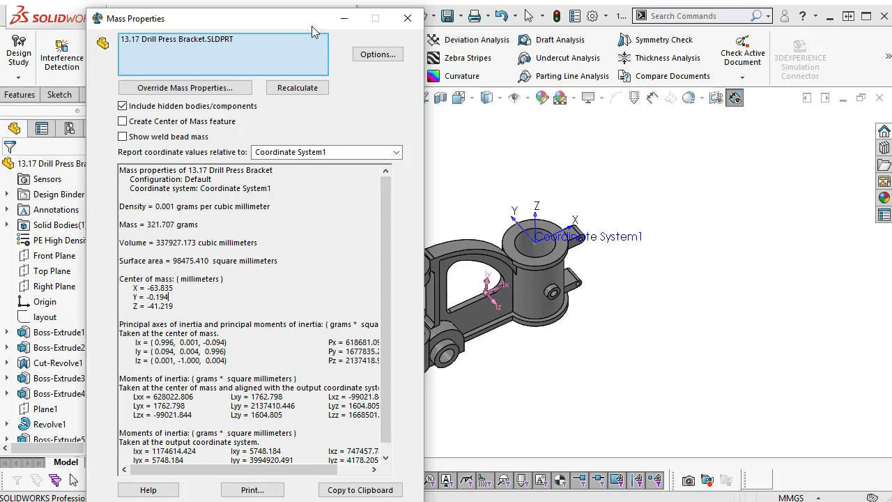
pyautogui.moveTo(310, 19)
pyautogui.mouseDown()
pyautogui.moveTo(841, 74)
pyautogui.moveTo(299, 23)
pyautogui.mouseUp()
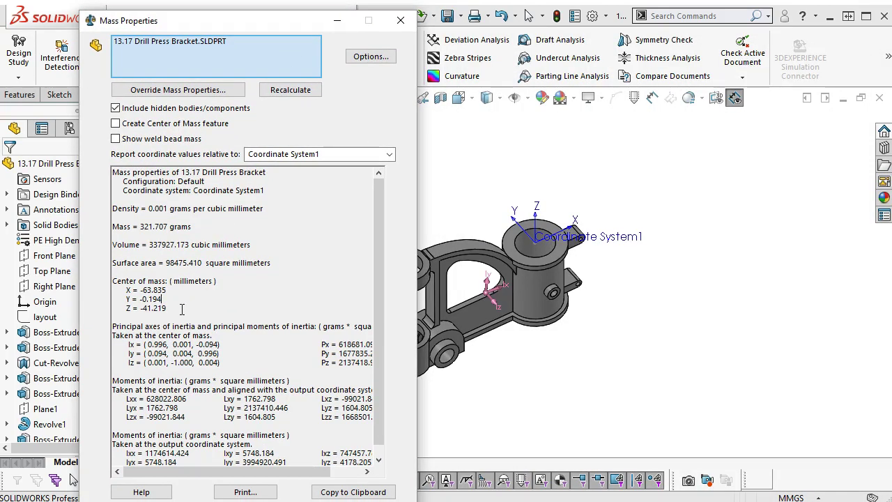
# Report the mass properties relative to the default coordinate system, compare the center of mass with the model's axes, and close the report.
pyautogui.click(309, 153)
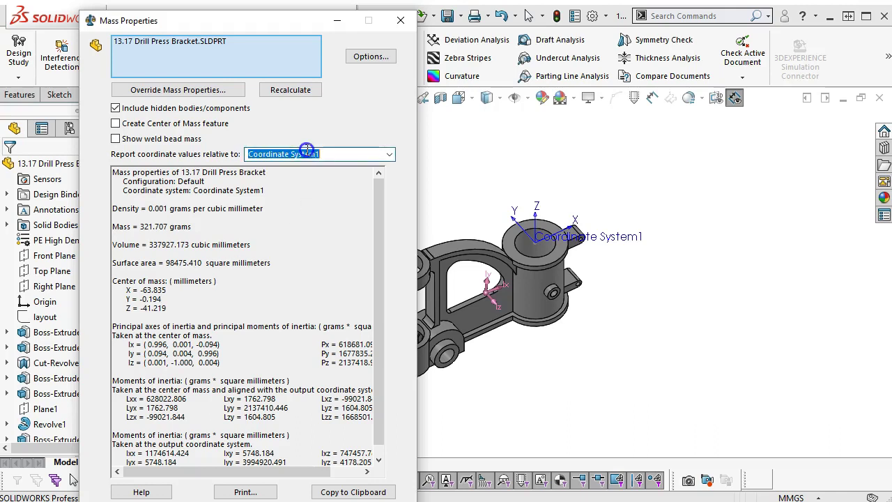
pyautogui.click(388, 154)
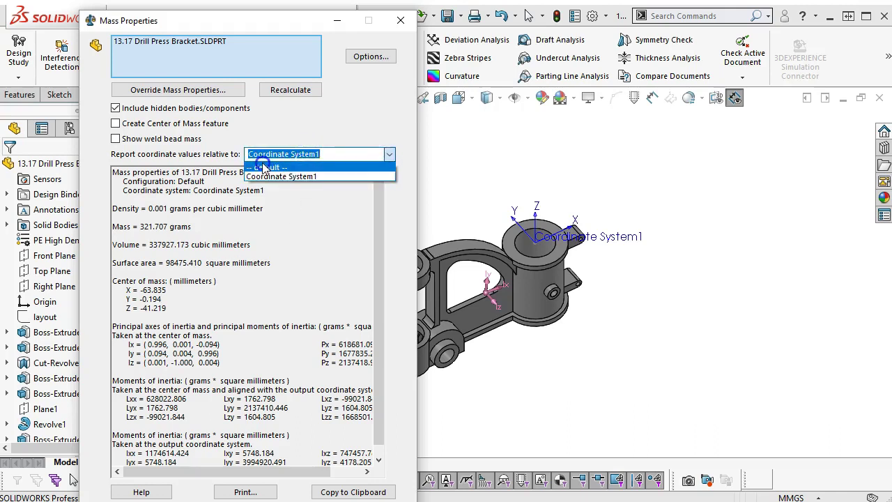
pyautogui.click(369, 164)
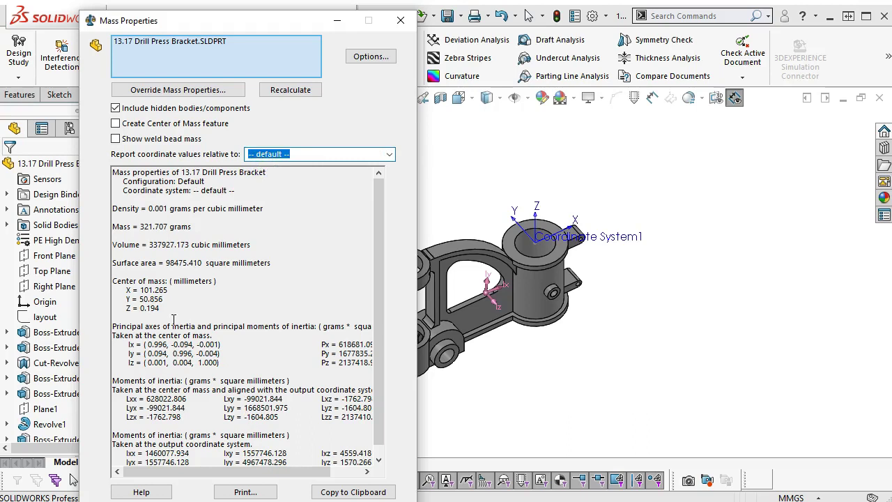
pyautogui.moveTo(276, 25); pyautogui.dragTo(258, 17)
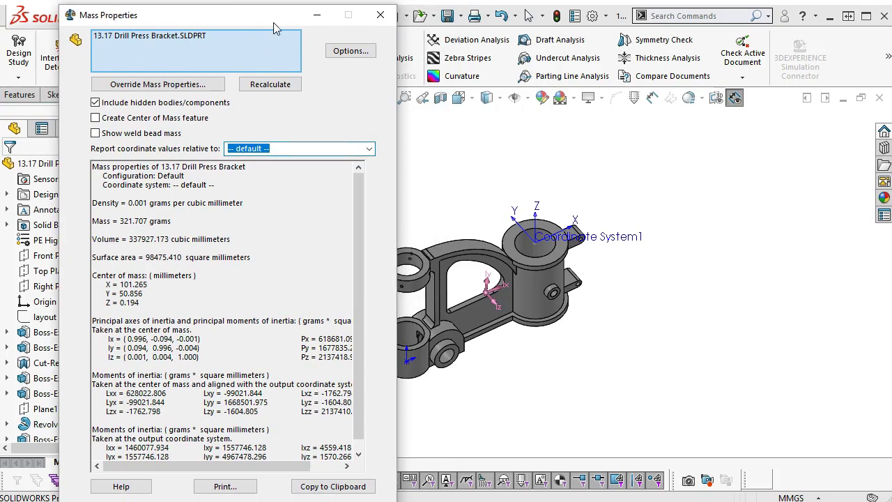
pyautogui.moveTo(271, 18); pyautogui.dragTo(825, 57)
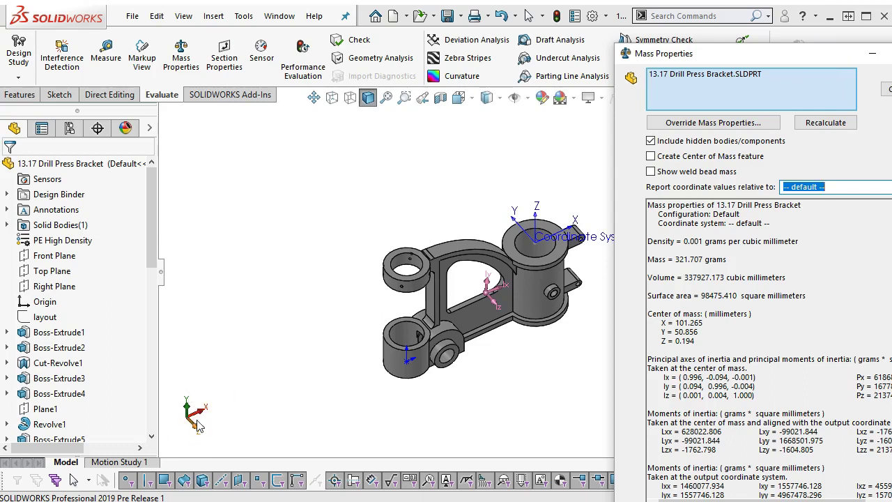
pyautogui.moveTo(759, 59); pyautogui.dragTo(435, 9)
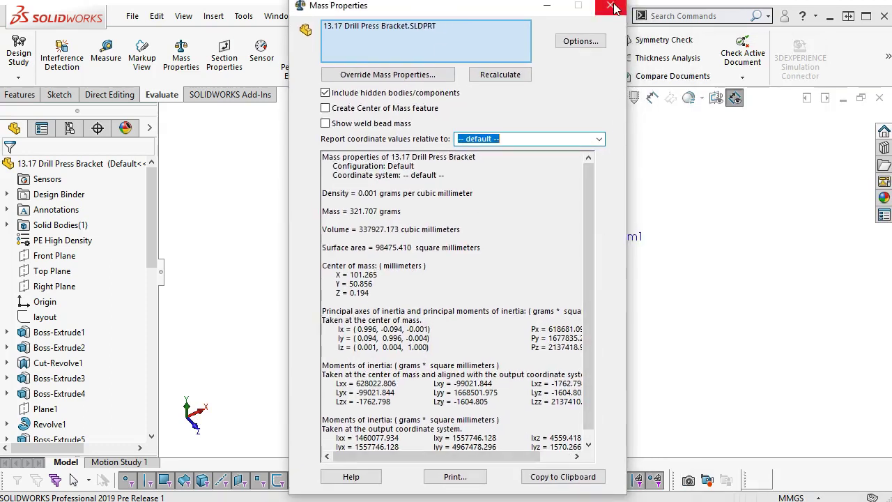
pyautogui.click(610, 6)
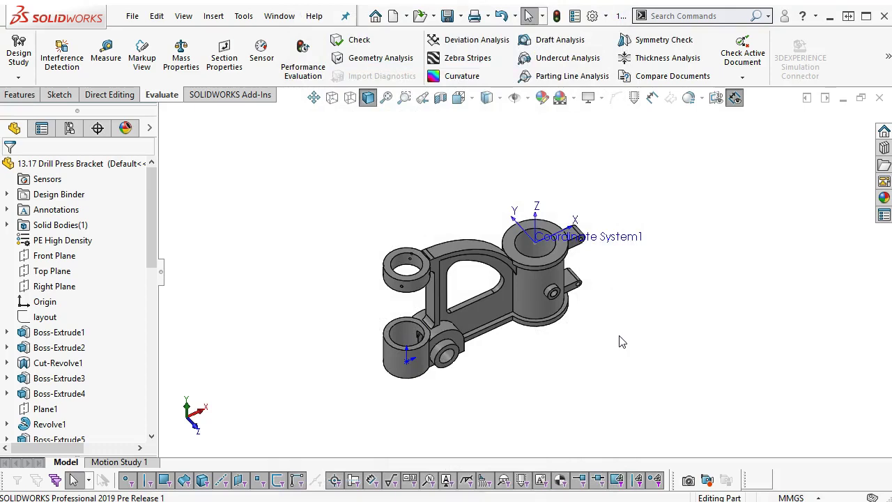